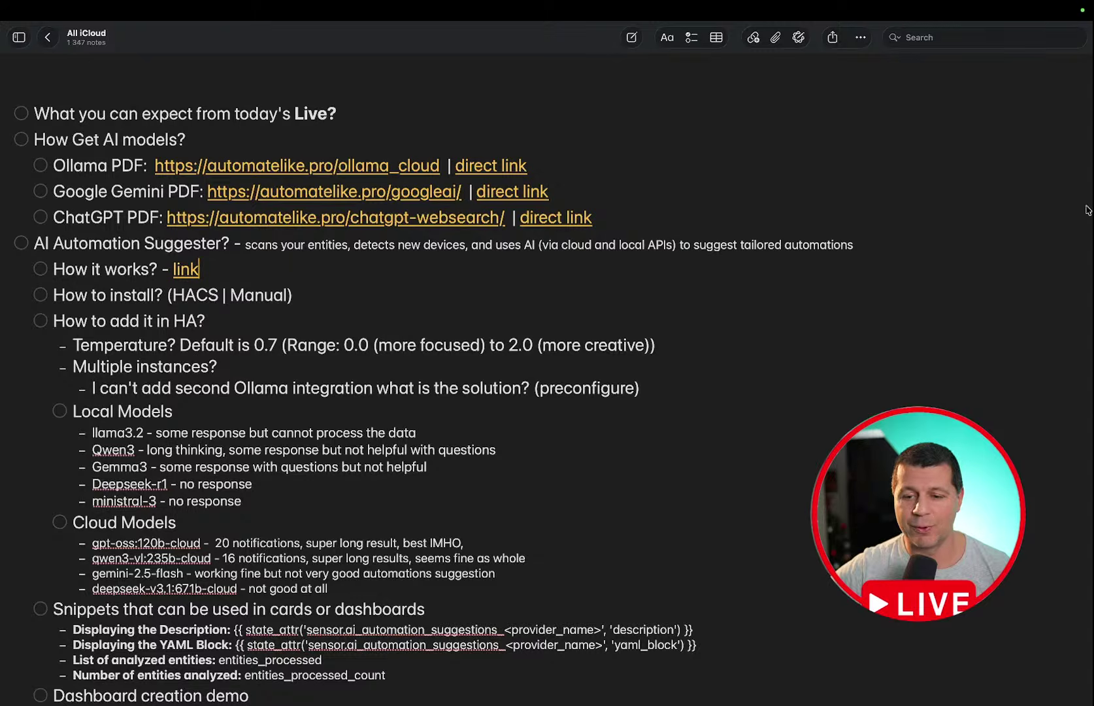
- Review the live session outline in the note, covering AI model guides, AI Automation Suggester setup, model comparisons, snippets, demos and Q&A
scroll(837, 271, up, 5)
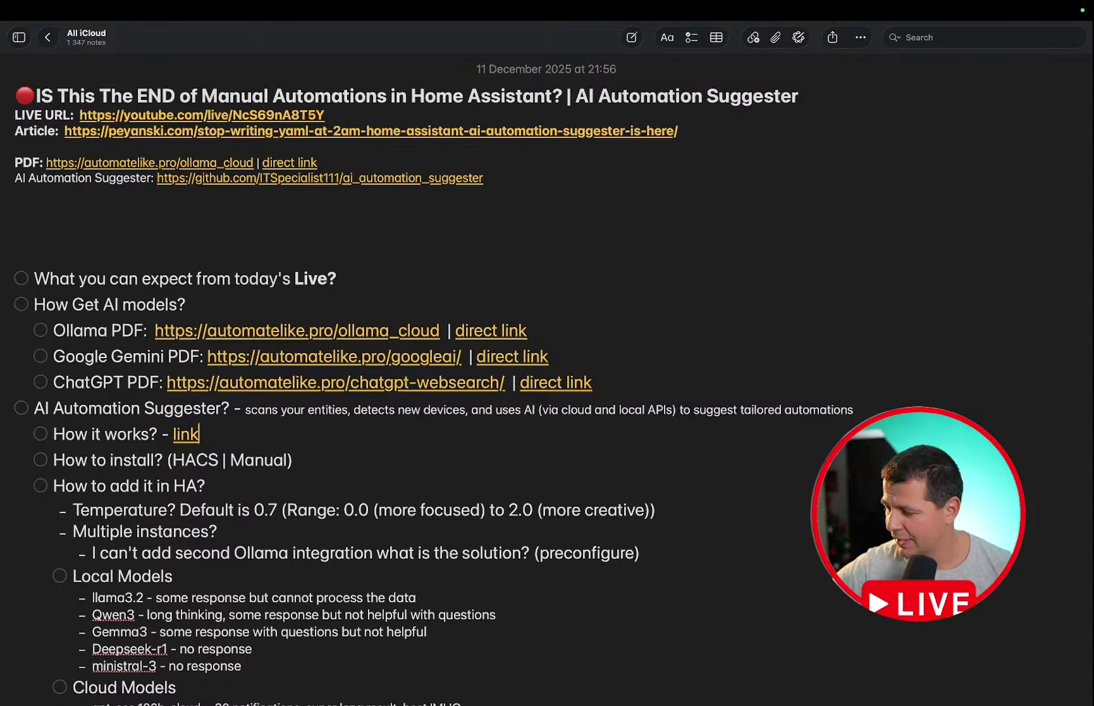
key(super+Tab)
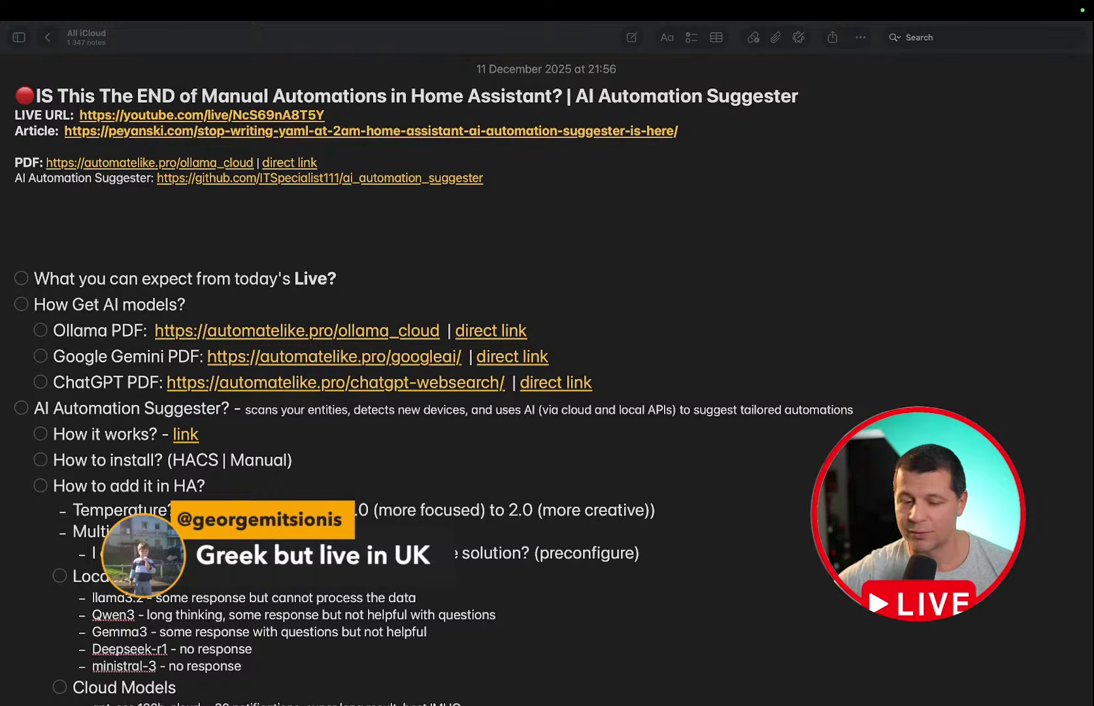
scroll(623, 287, down, 2)
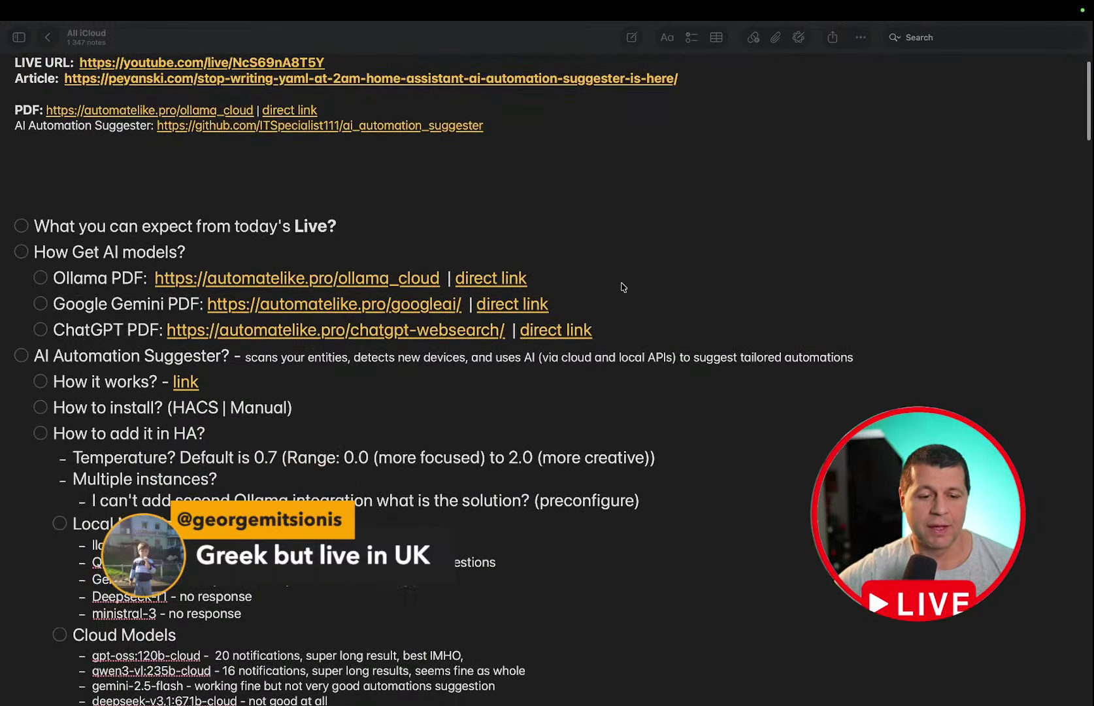
click(581, 332)
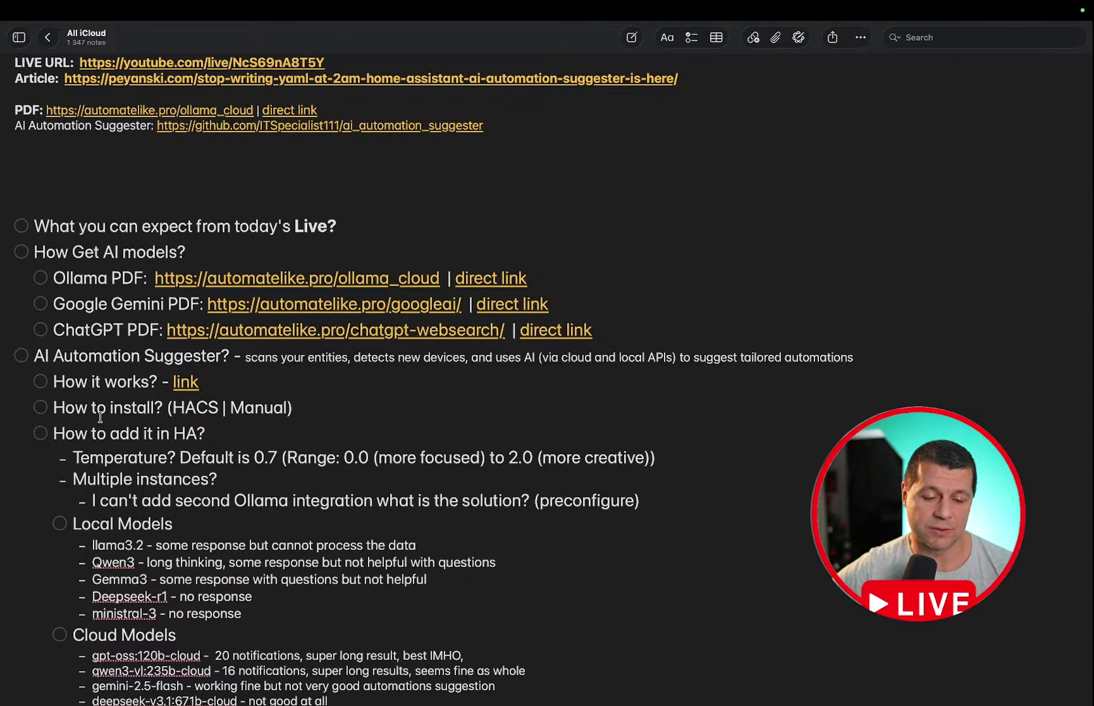
scroll(100, 416, down, 2)
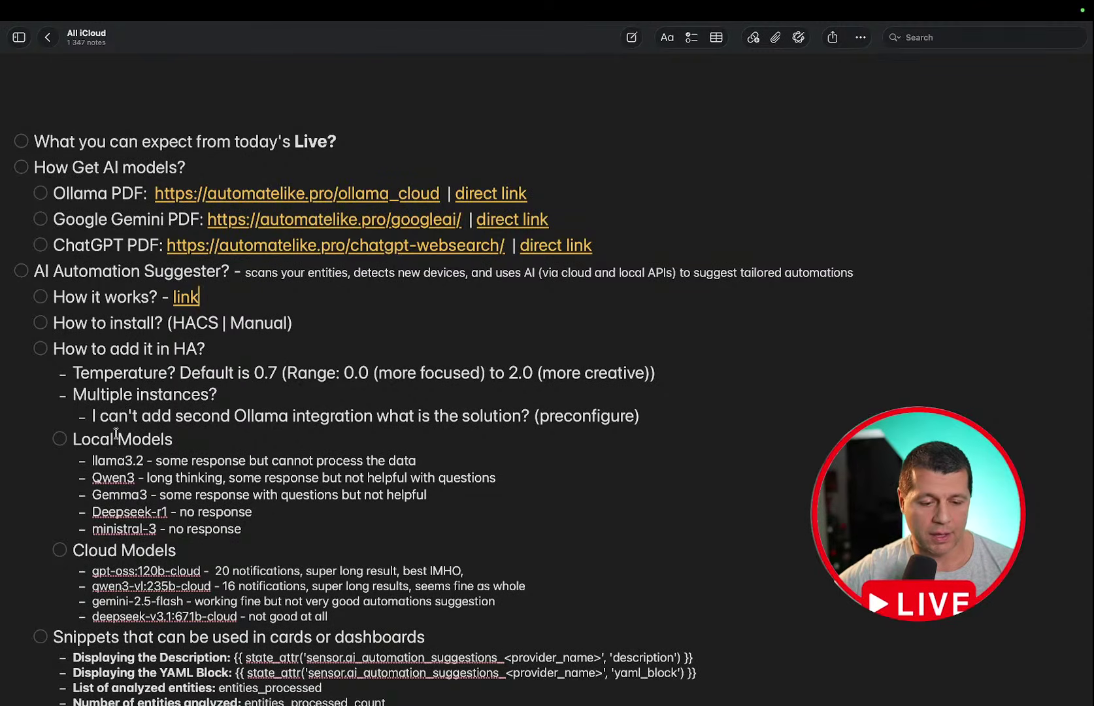
scroll(117, 431, down, 3)
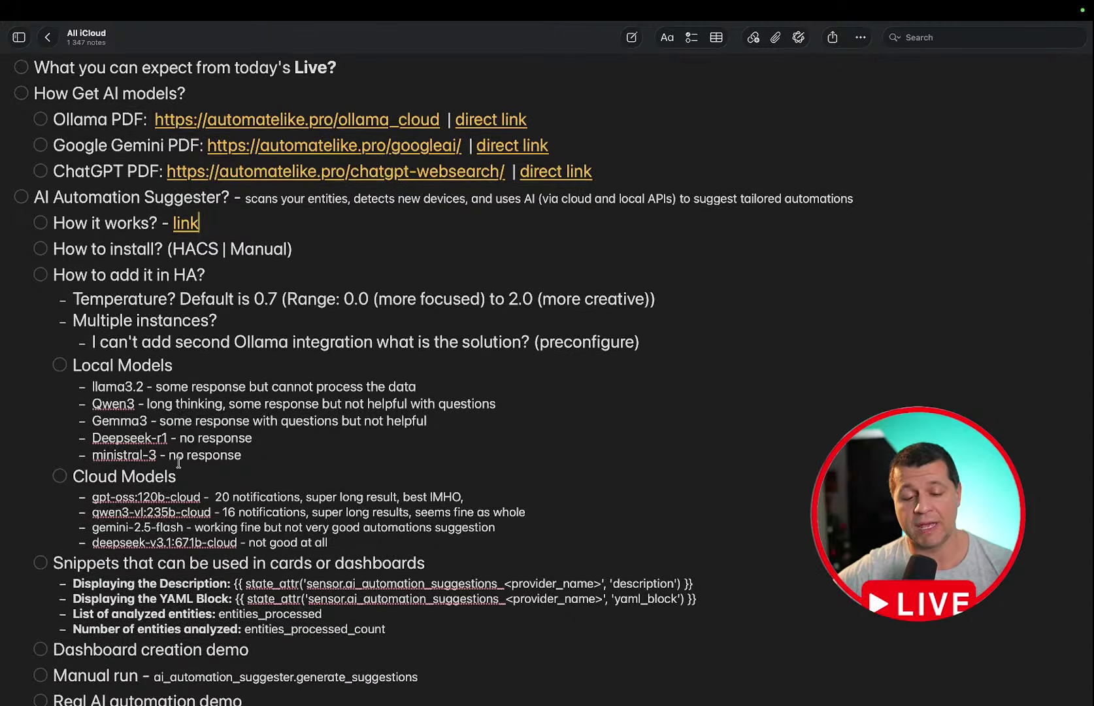
scroll(178, 463, down, 2)
scroll(177, 463, down, 2)
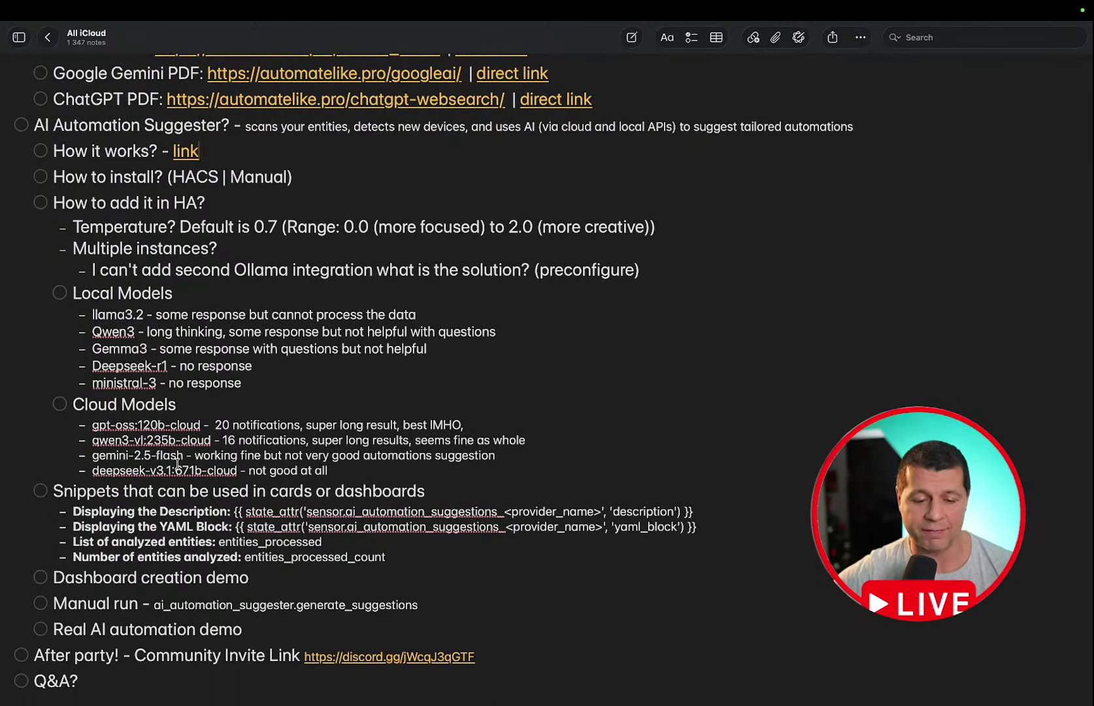
scroll(177, 463, down, 4)
scroll(177, 463, down, 7)
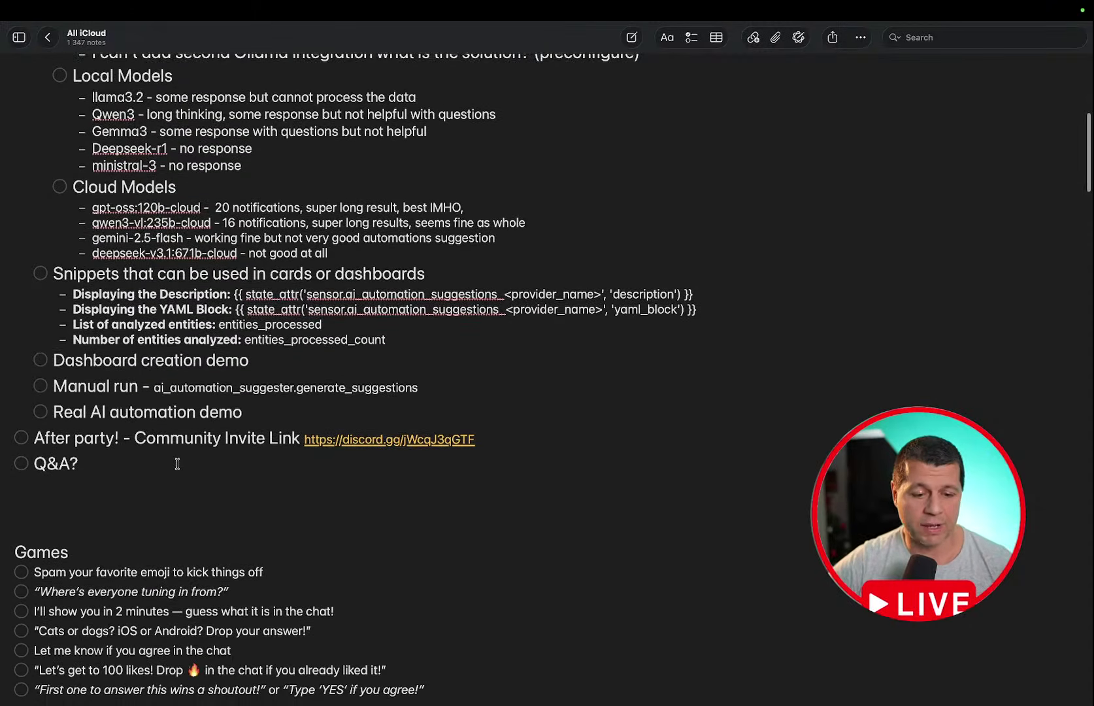
scroll(178, 463, up, 4)
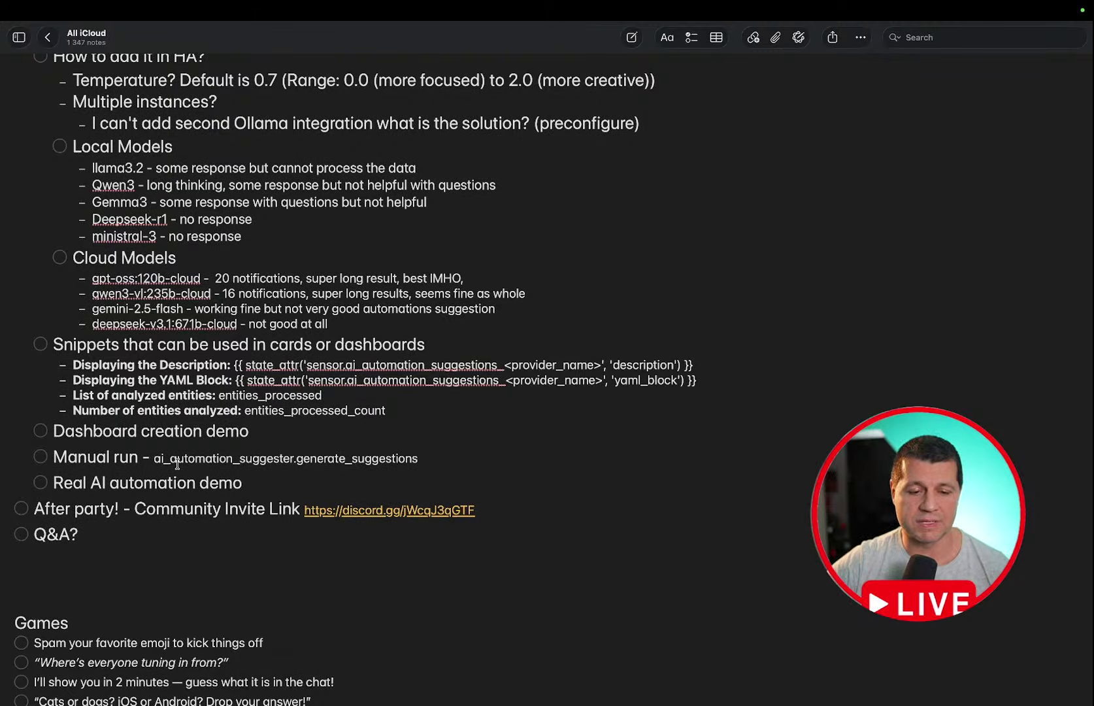
scroll(178, 463, up, 5)
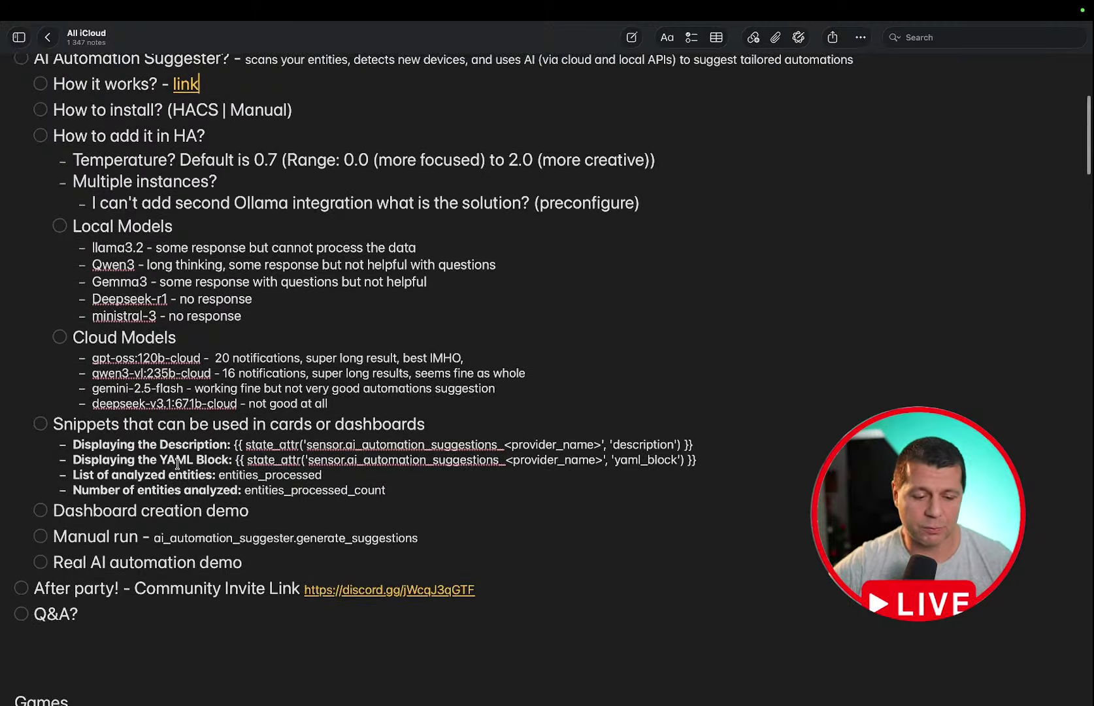
- Select the Discord community invite link in the After party item of the outline
scroll(178, 464, down, 4)
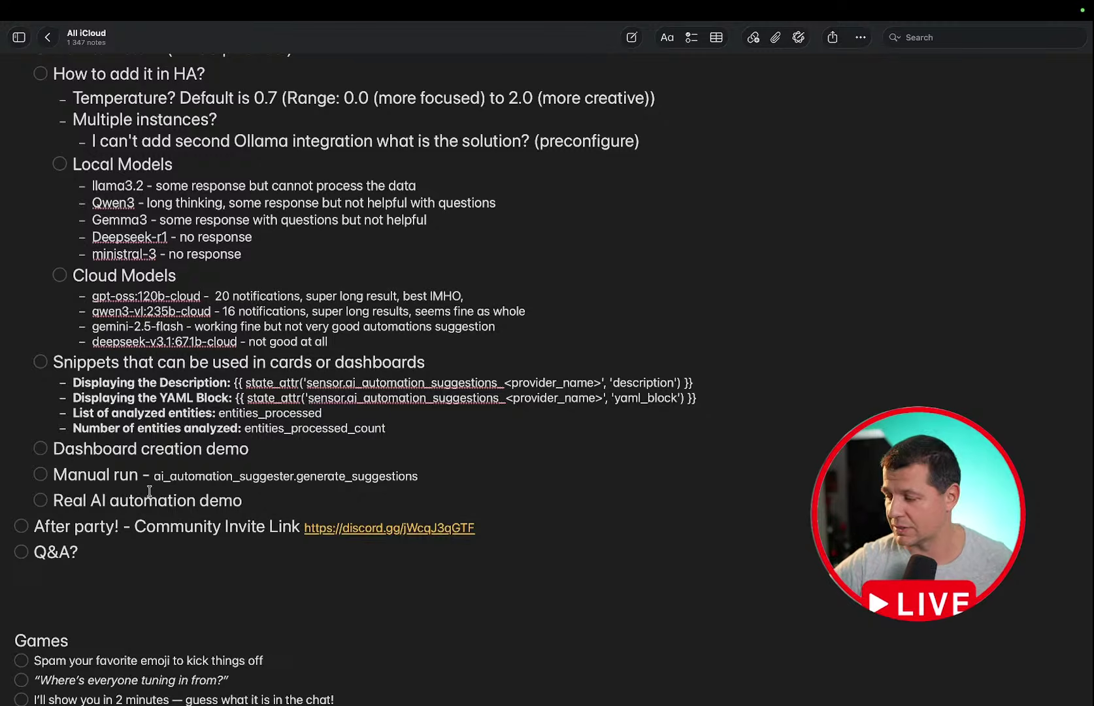
scroll(150, 490, up, 10)
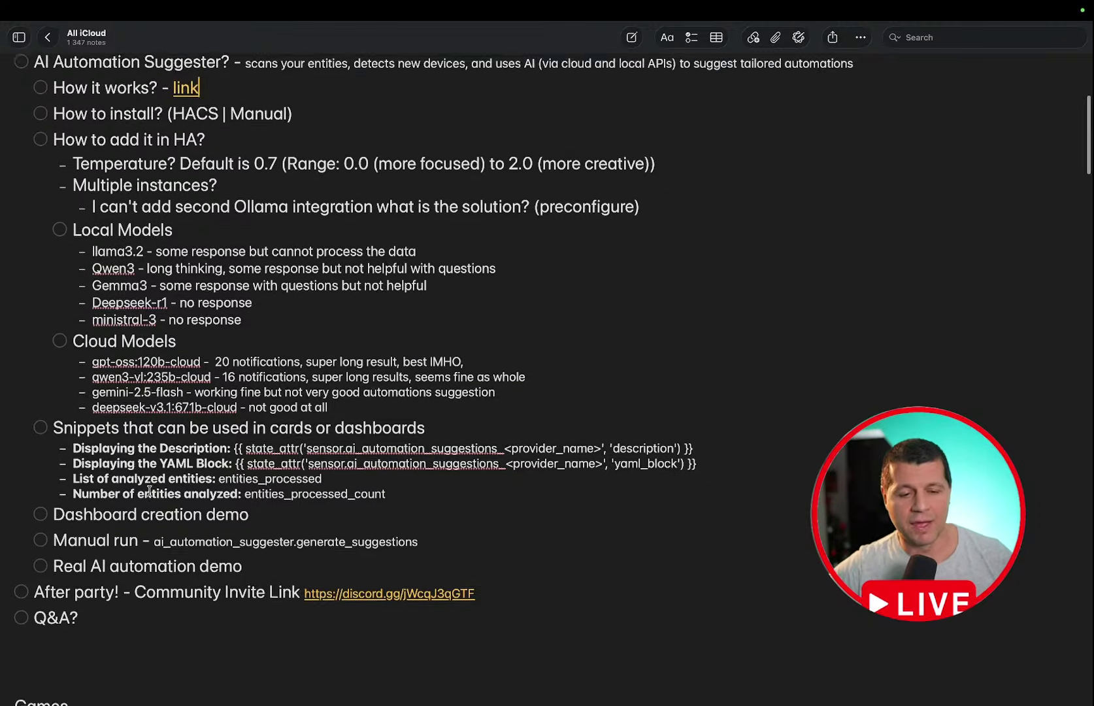
scroll(150, 490, down, 7)
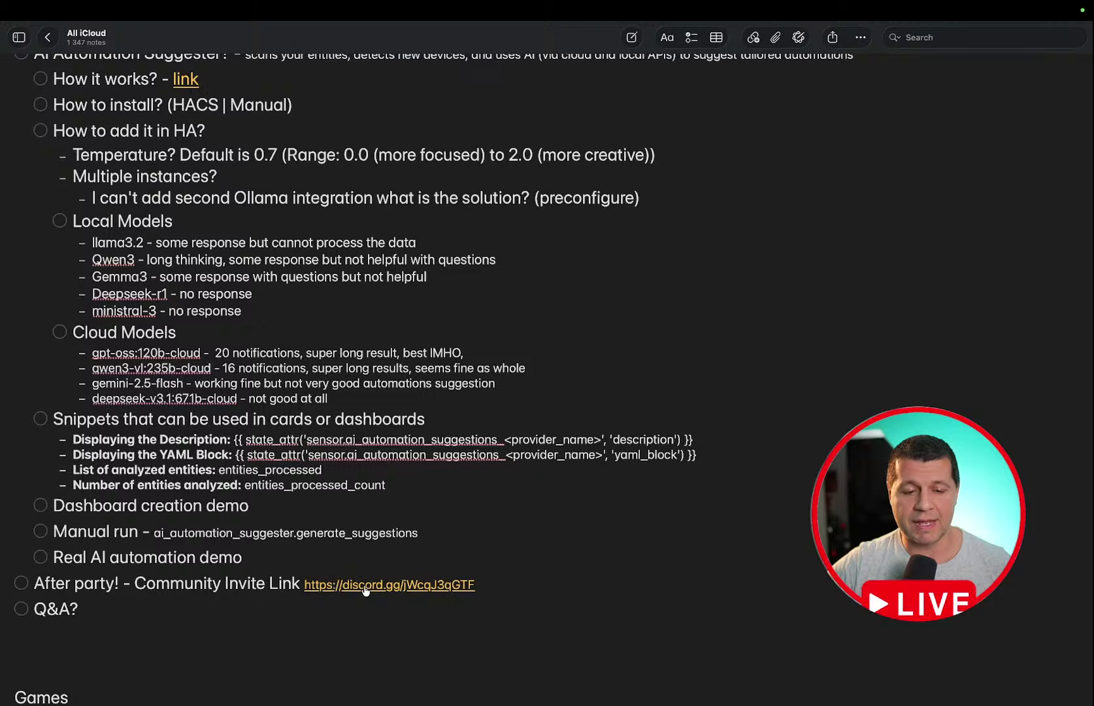
drag(472, 584, 304, 576)
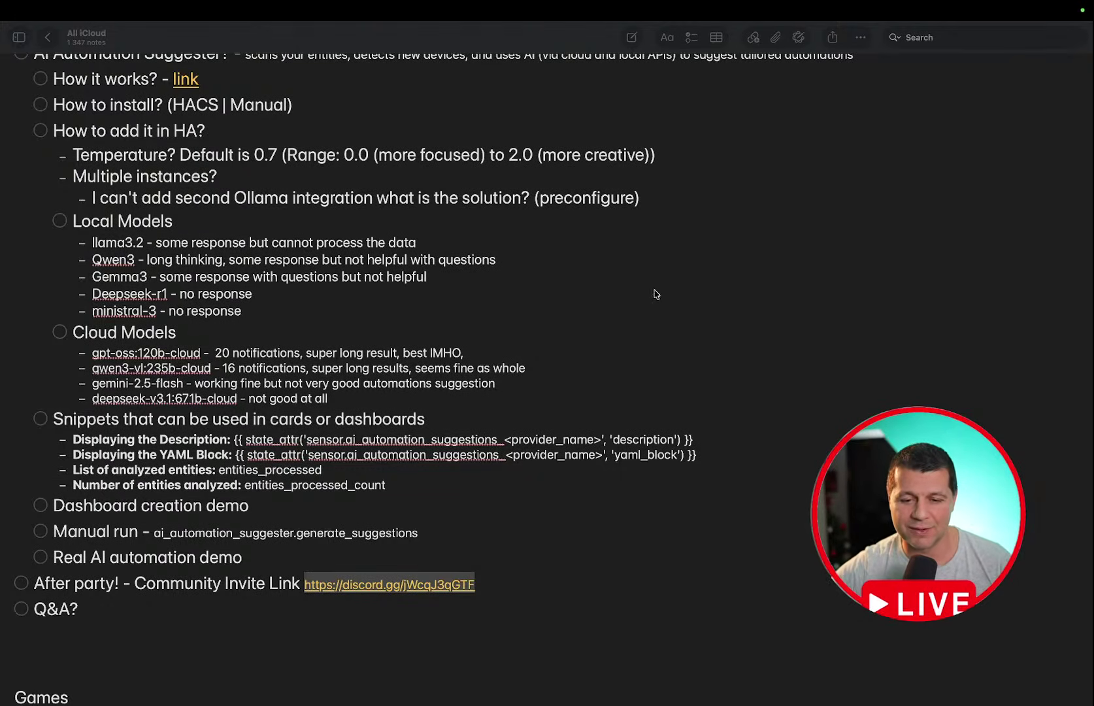
- Open the Google Gemini PDF guide through its direct link under How Get AI models
scroll(642, 297, up, 10)
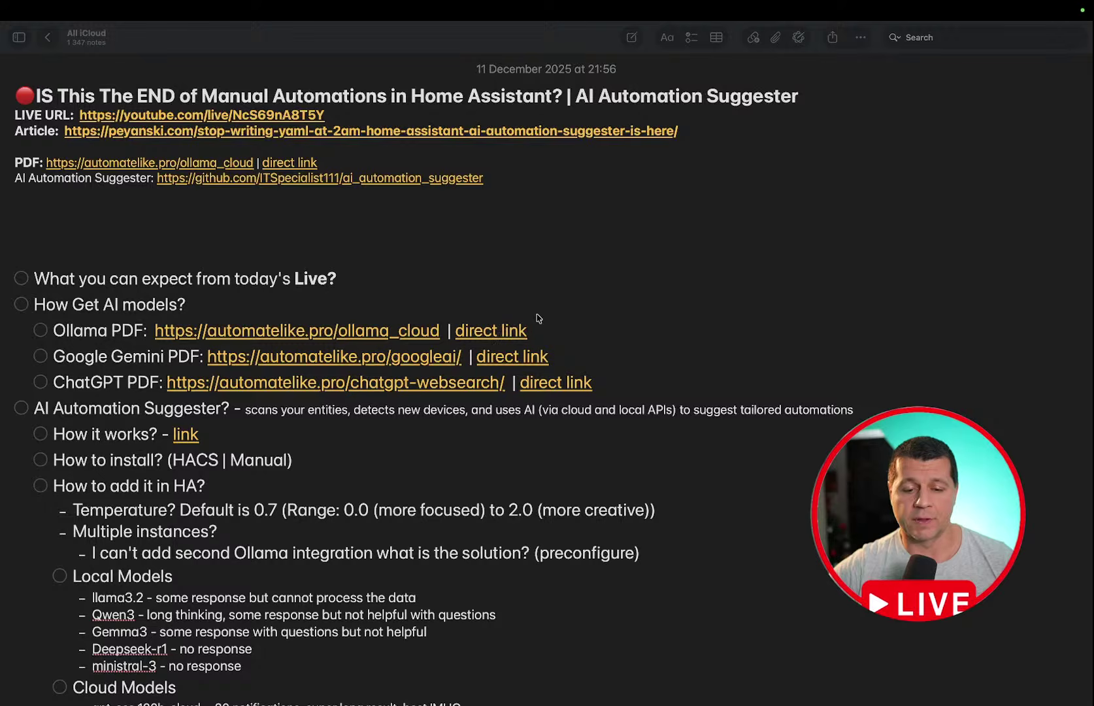
click(568, 311)
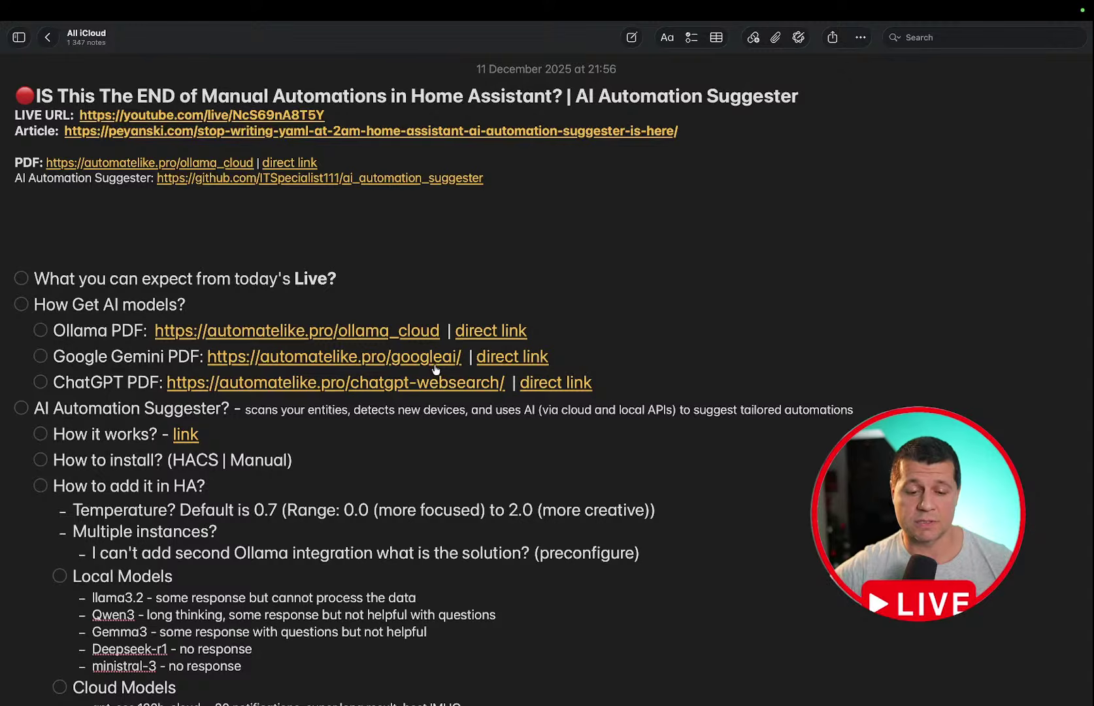
click(504, 361)
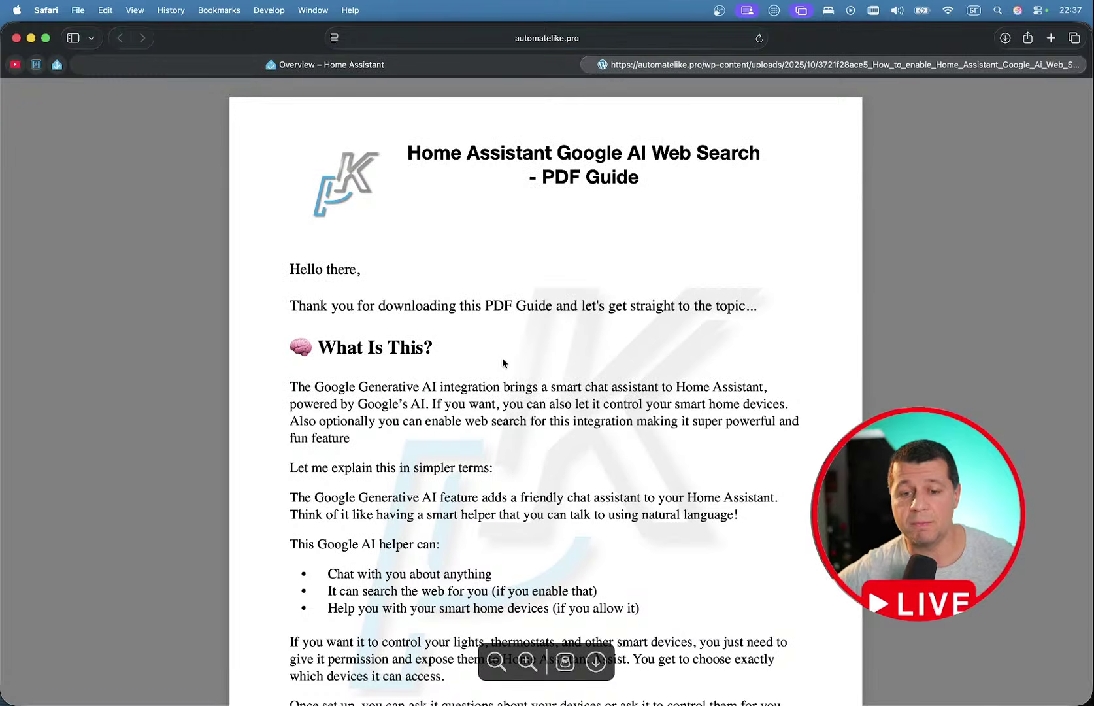
- Examine the guide's instructions for checking regional availability and getting a Google AI API key
scroll(442, 302, down, 10)
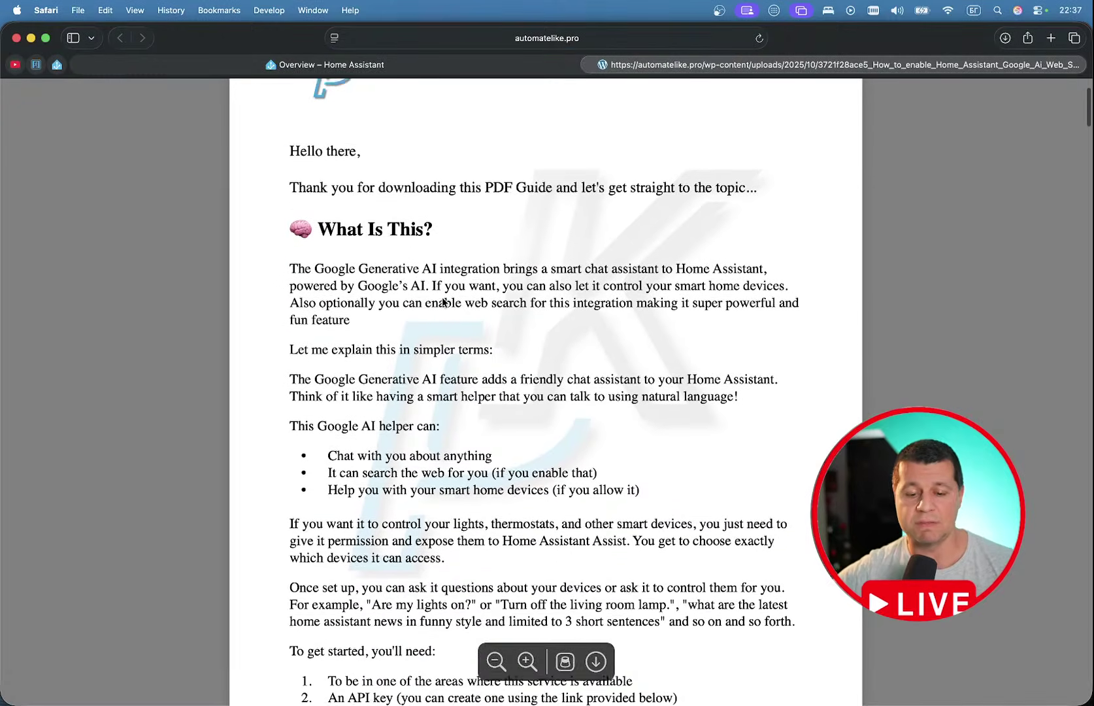
scroll(442, 297, down, 10)
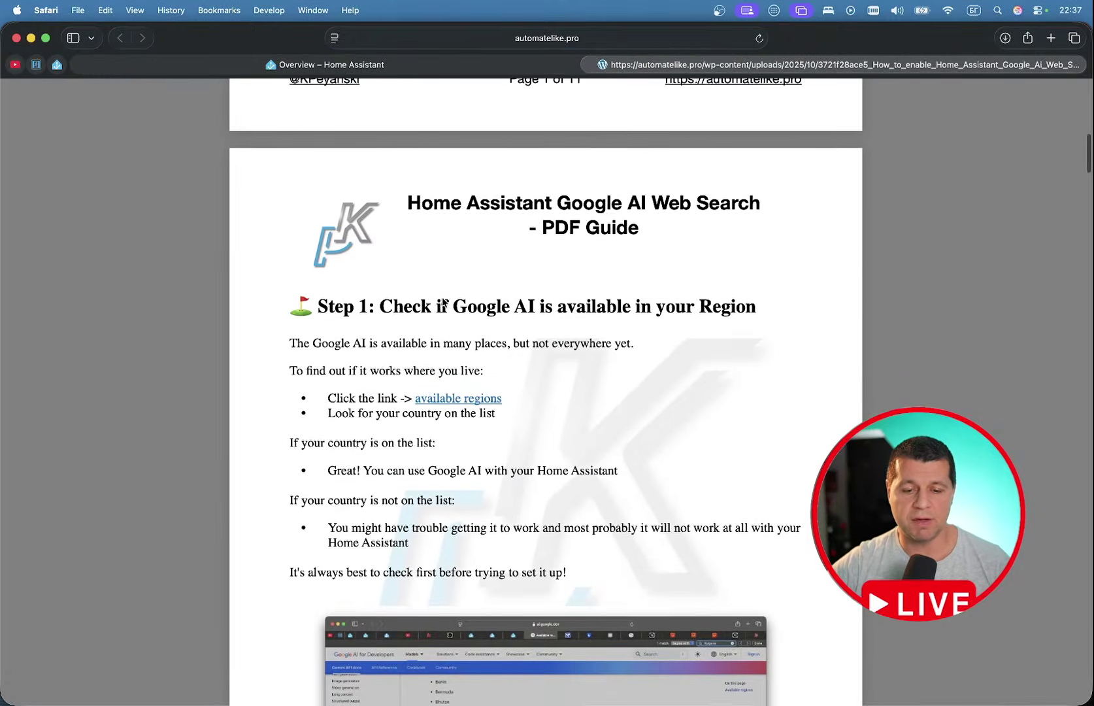
scroll(442, 302, down, 15)
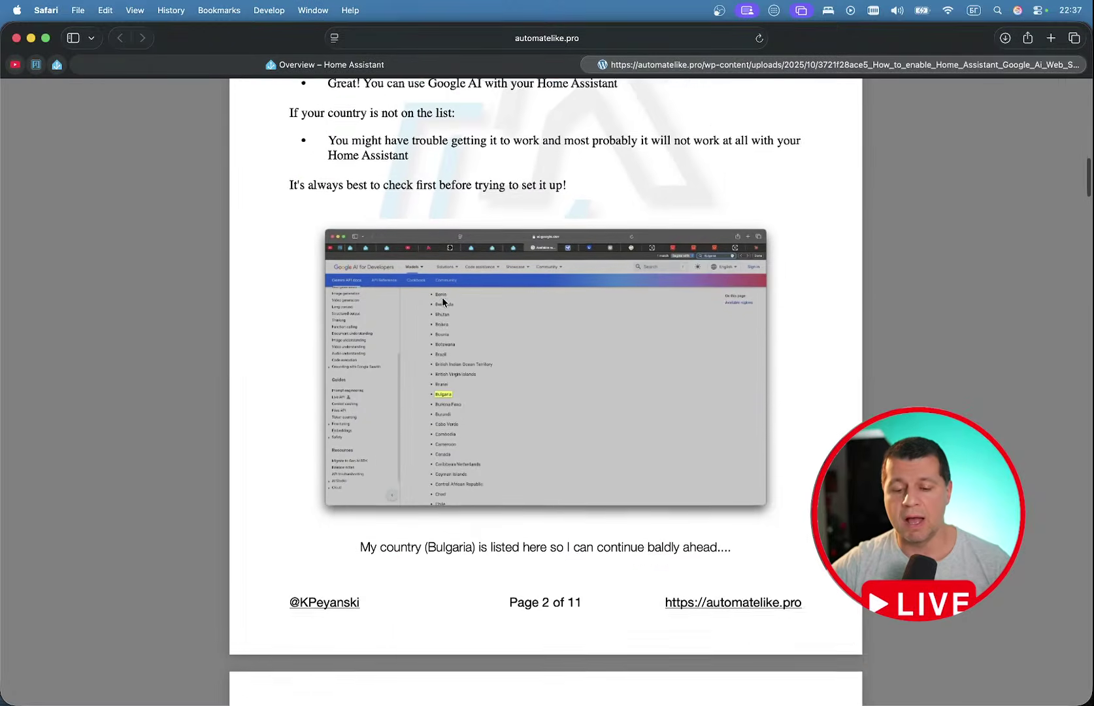
scroll(442, 296, down, 4)
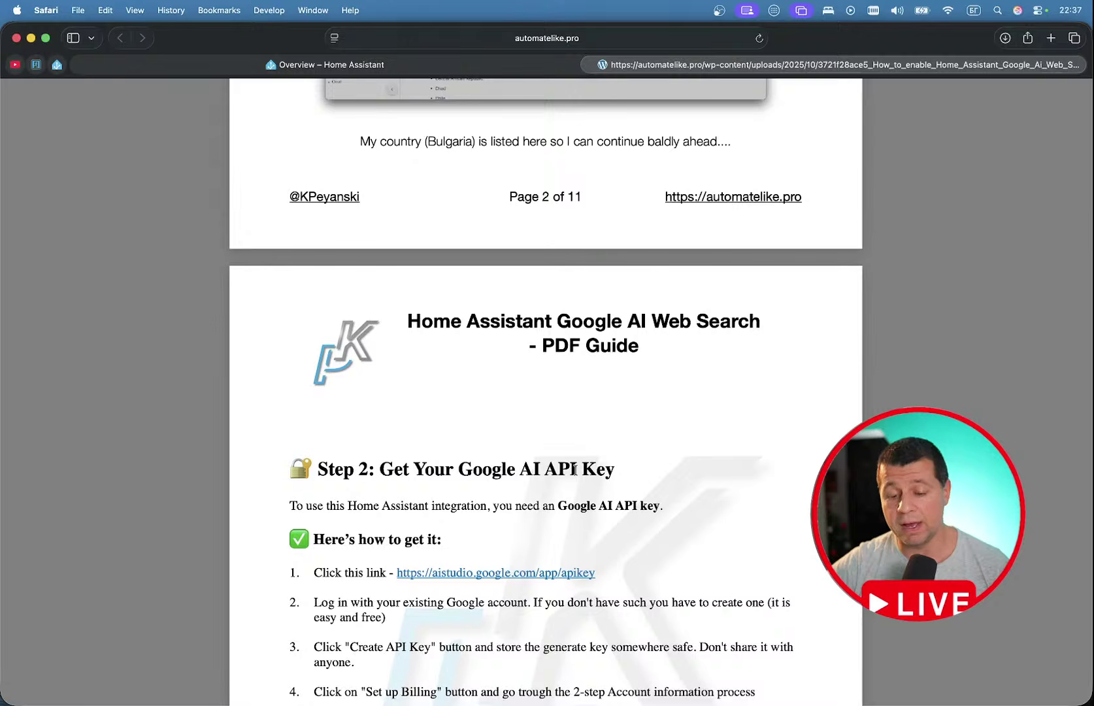
scroll(525, 511, down, 2)
scroll(526, 511, down, 2)
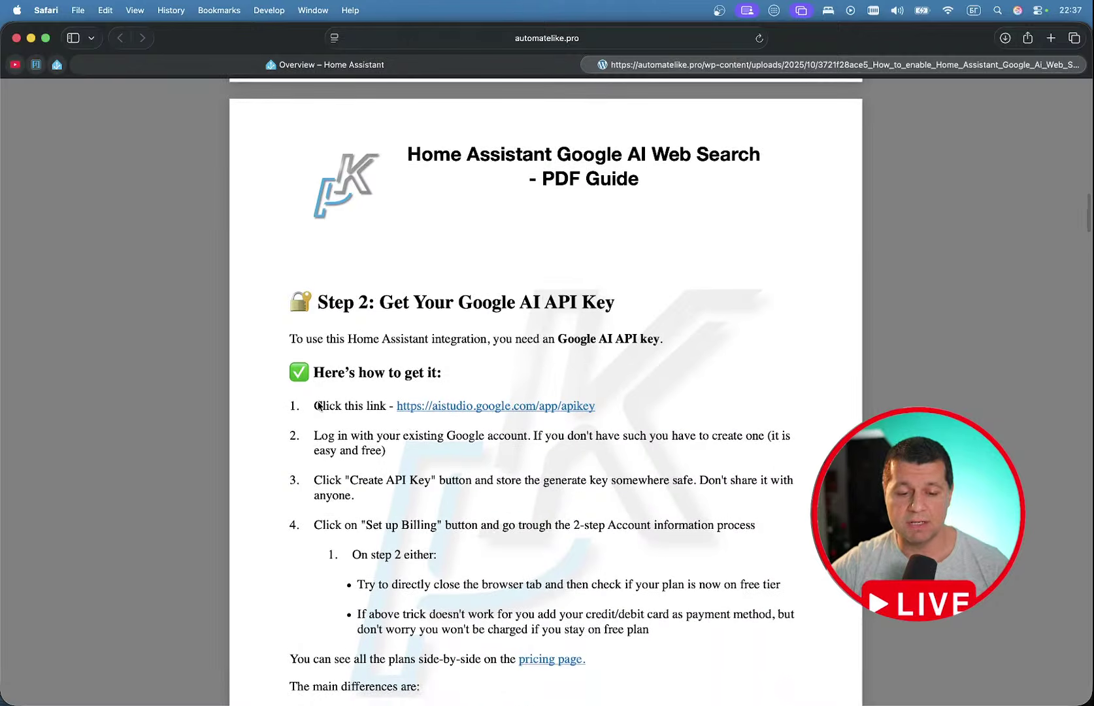
scroll(397, 444, down, 2)
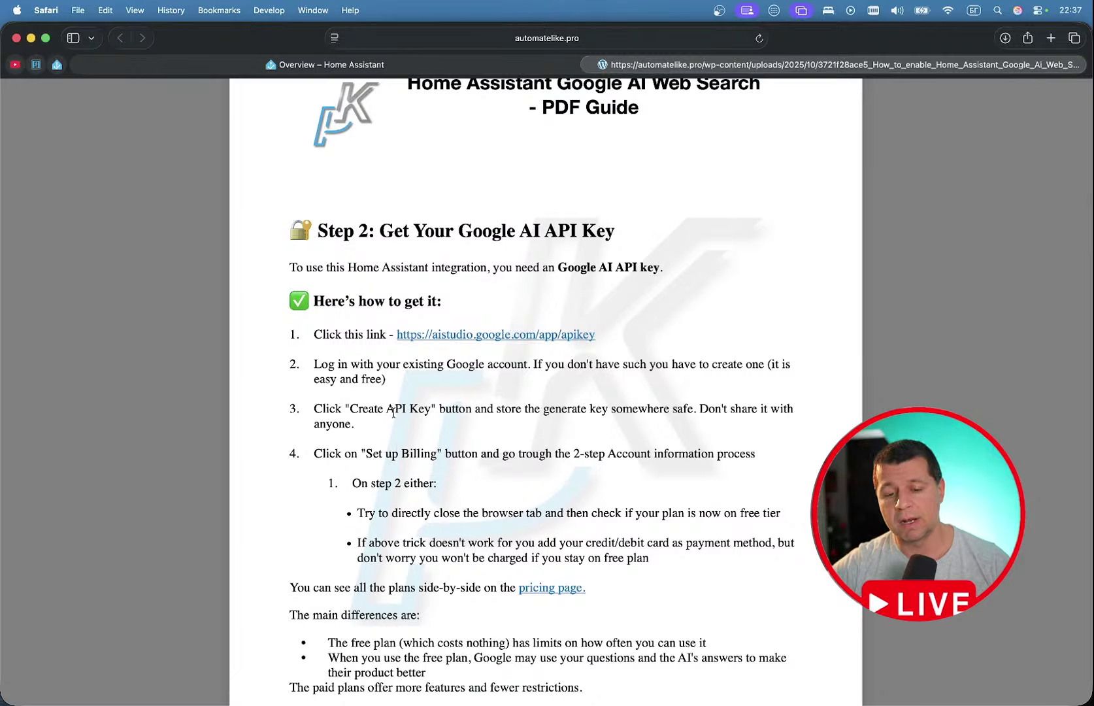
scroll(425, 430, down, 2)
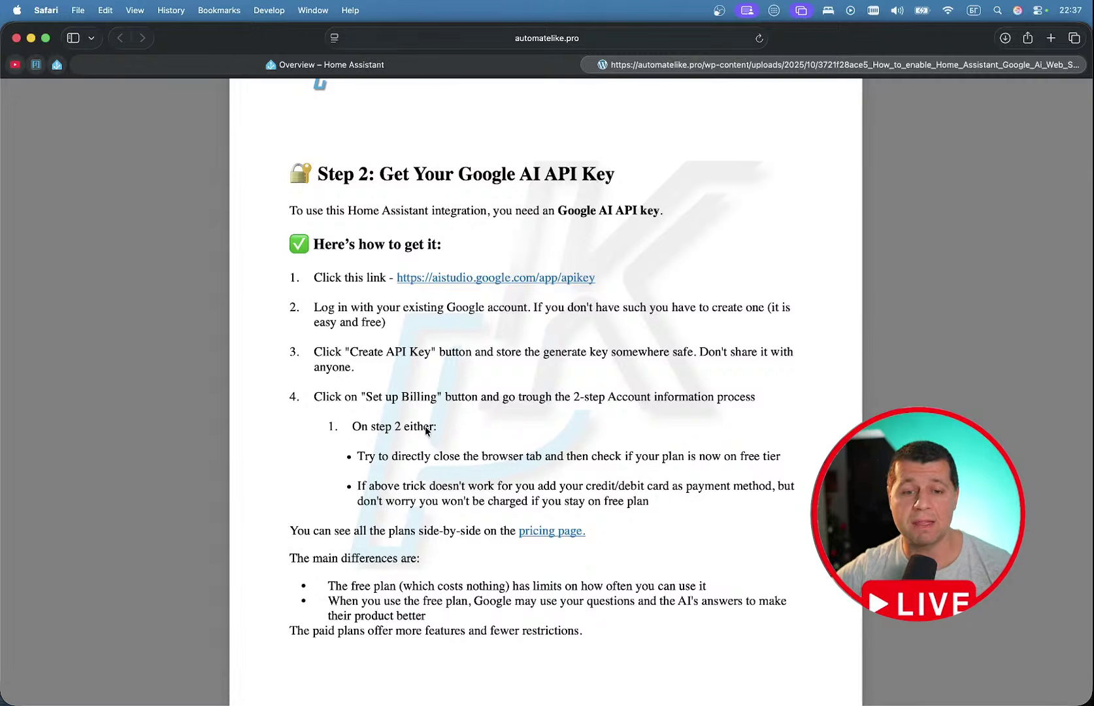
- Switch back to the Notes outline and copy the Ollama PDF web link
key(ctrl+Right)
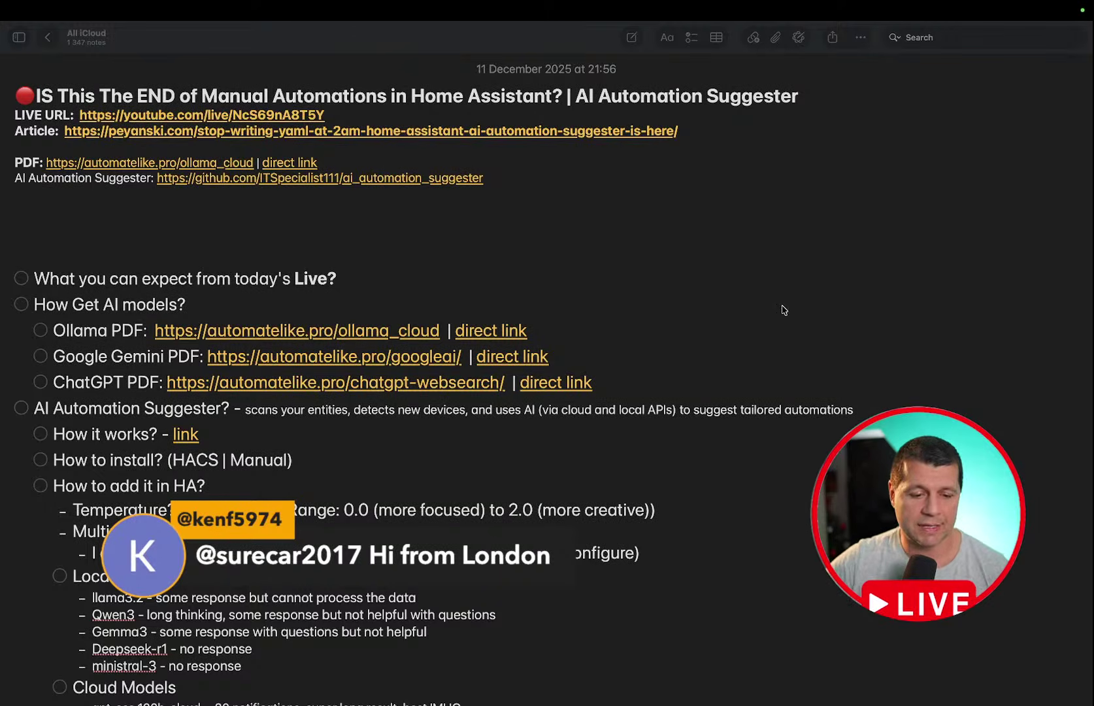
right_click(396, 358)
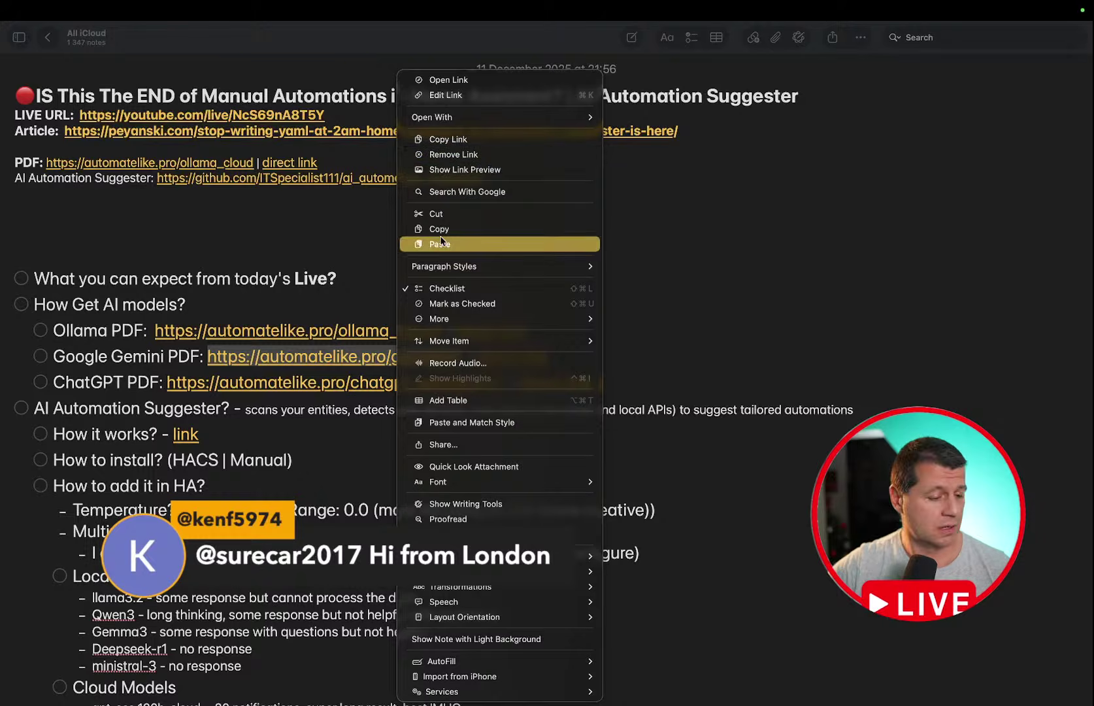
click(328, 290)
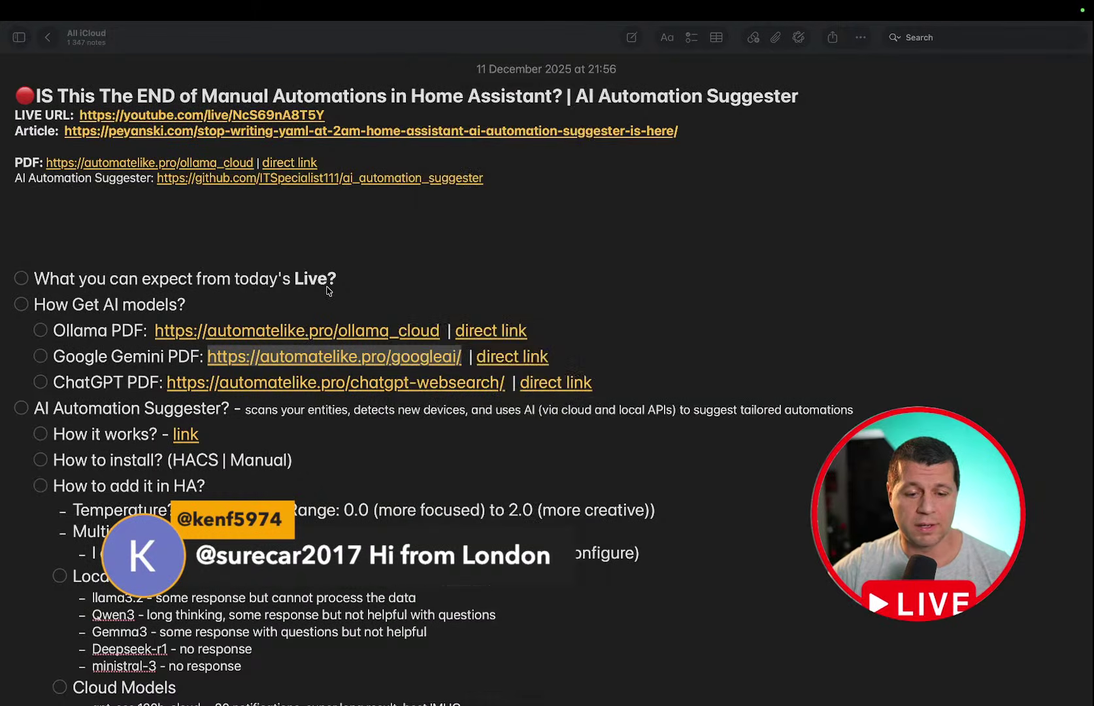
right_click(375, 326)
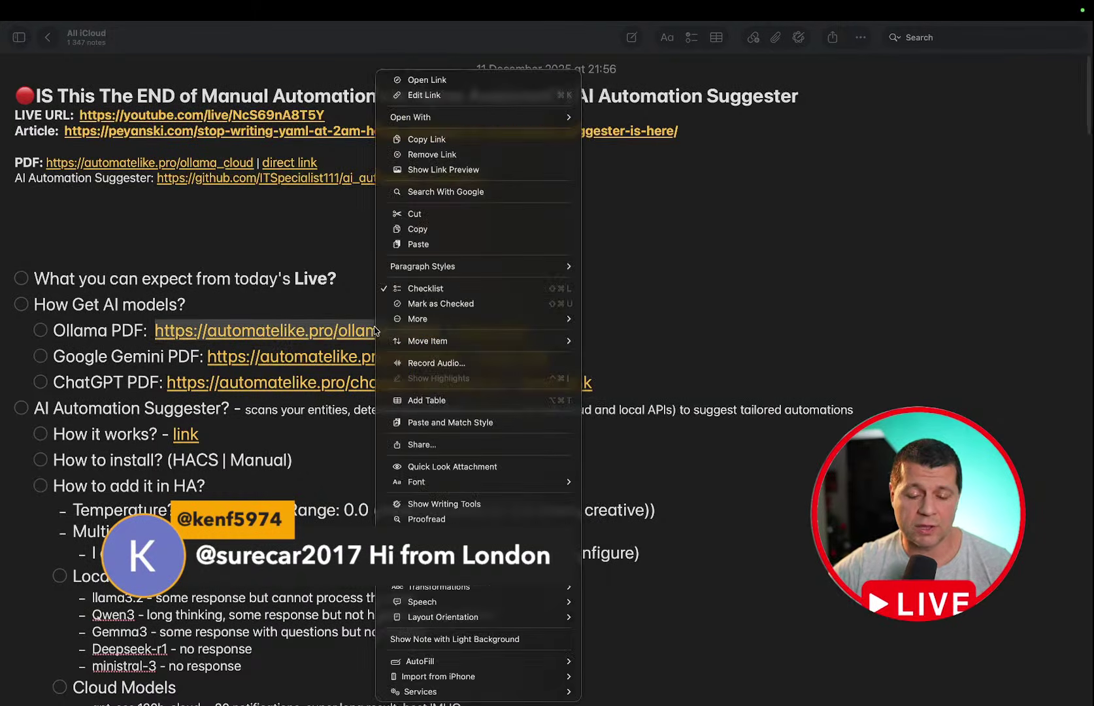
click(466, 140)
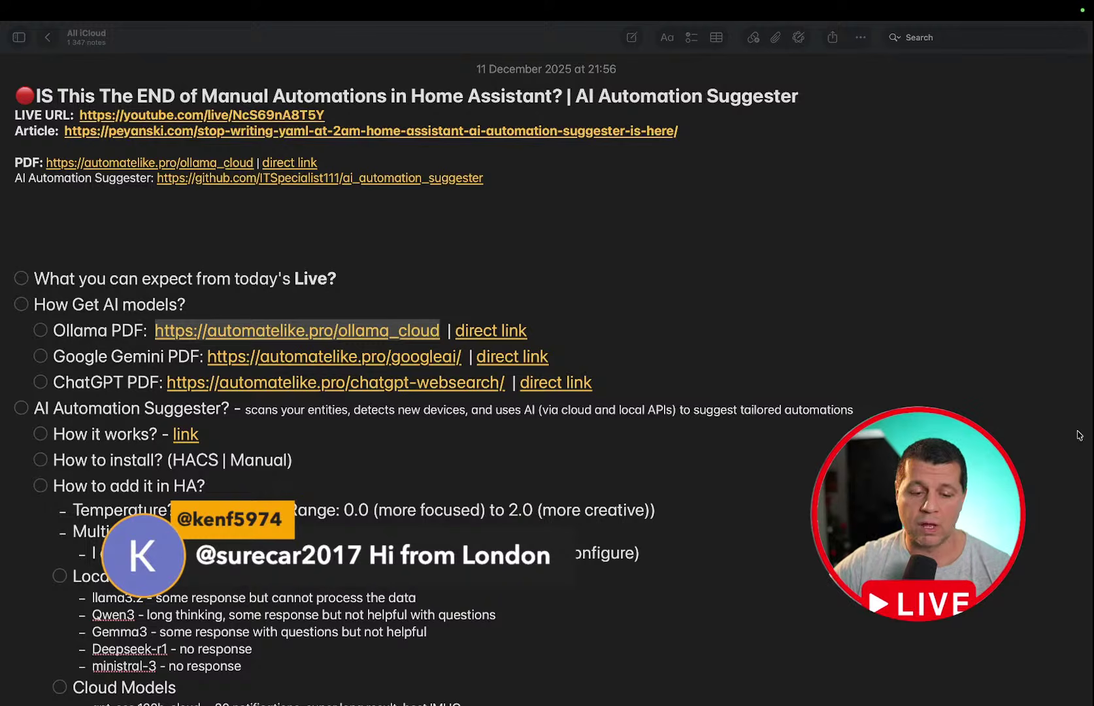
- Copy the Google Gemini PDF web link, followed by the ChatGPT PDF web link
right_click(380, 364)
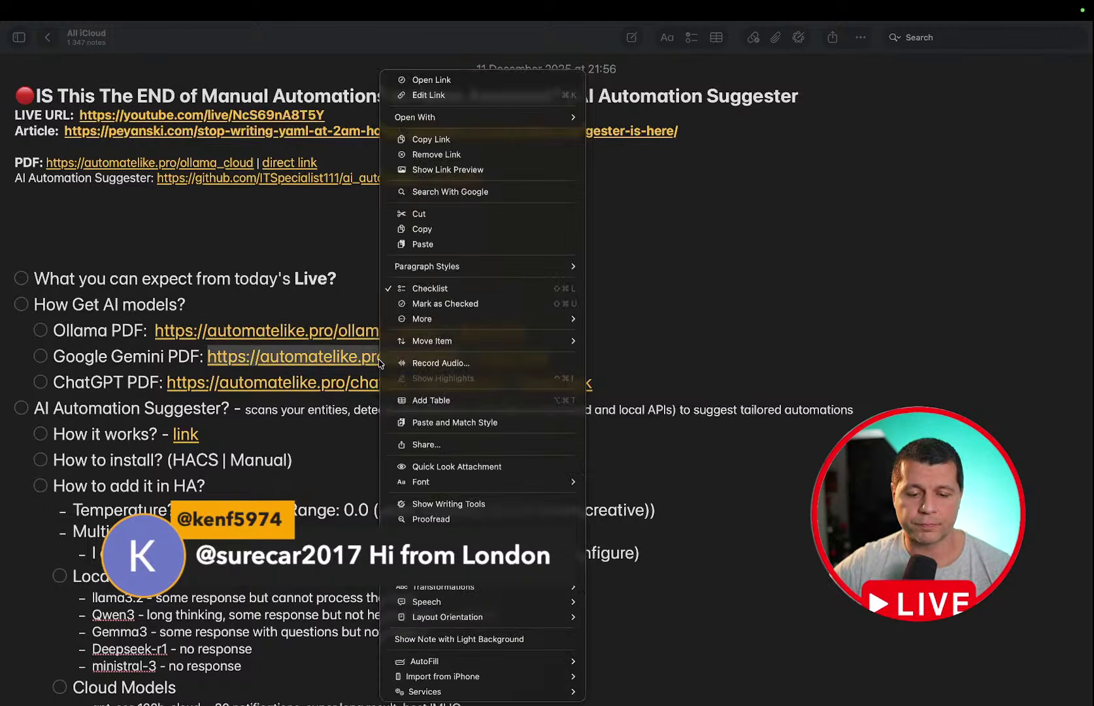
click(459, 139)
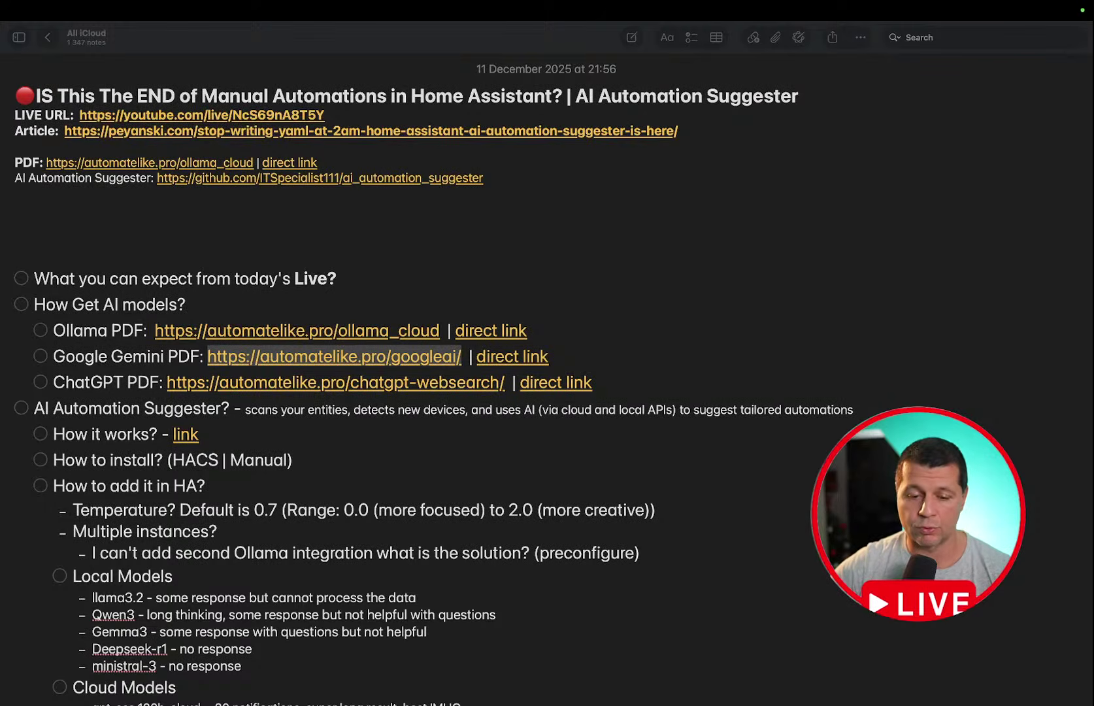
right_click(342, 383)
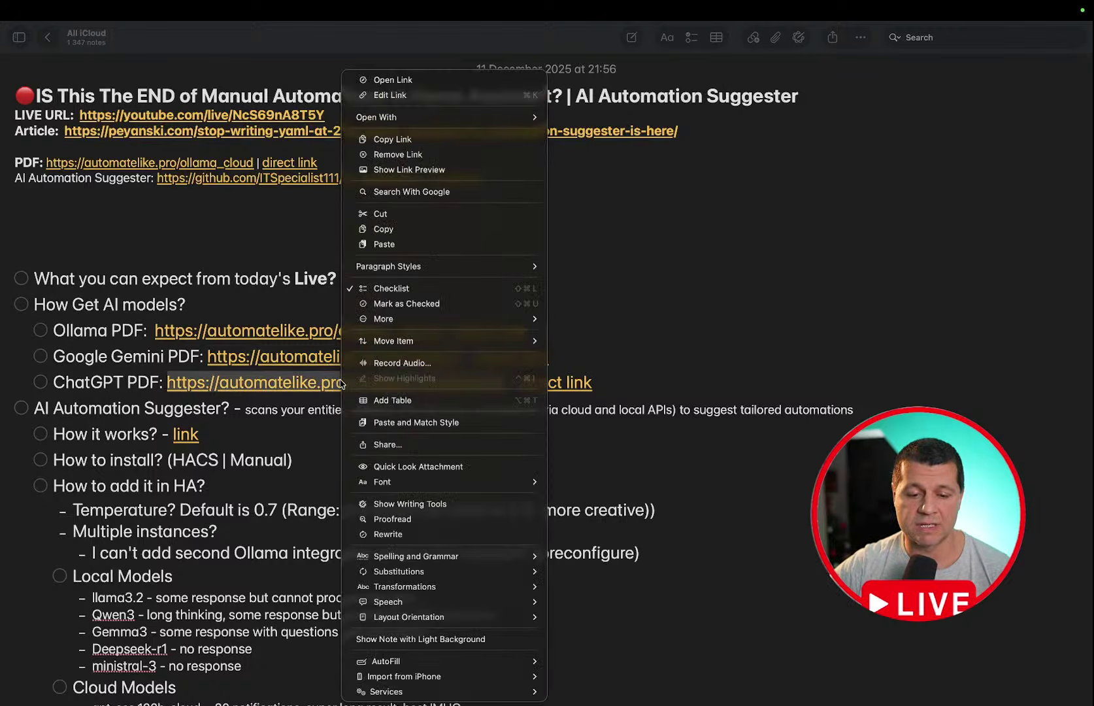
click(434, 140)
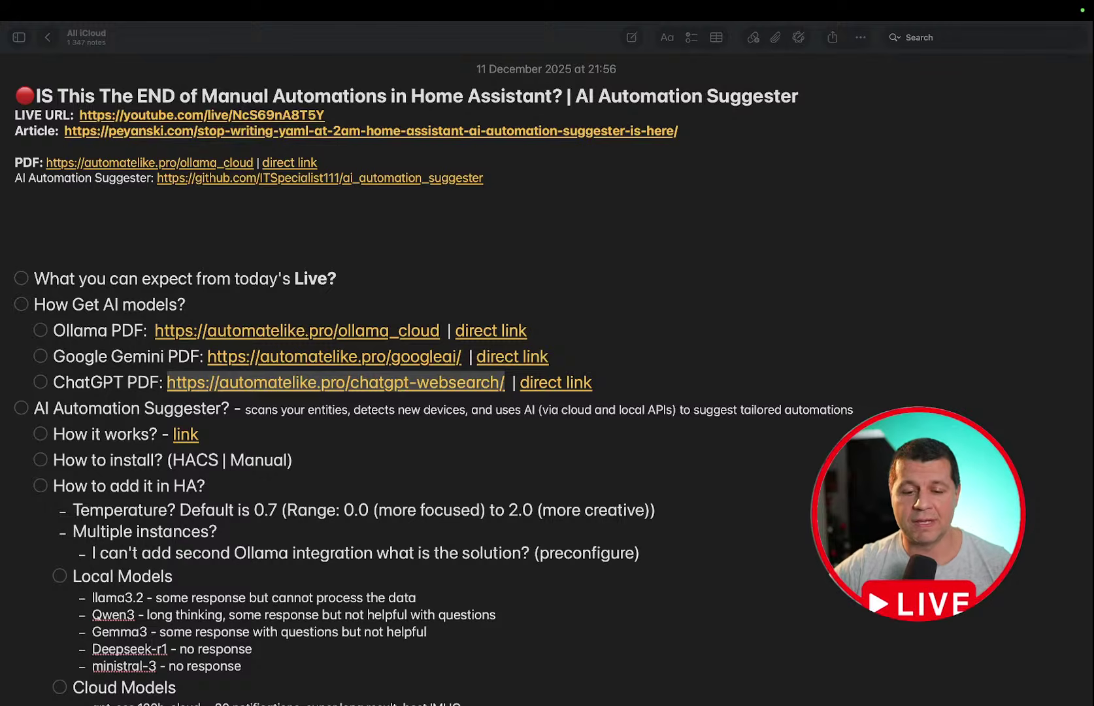
- Open the Ollama PDF guide through its direct link in the note and view its introduction
click(503, 332)
click(503, 332)
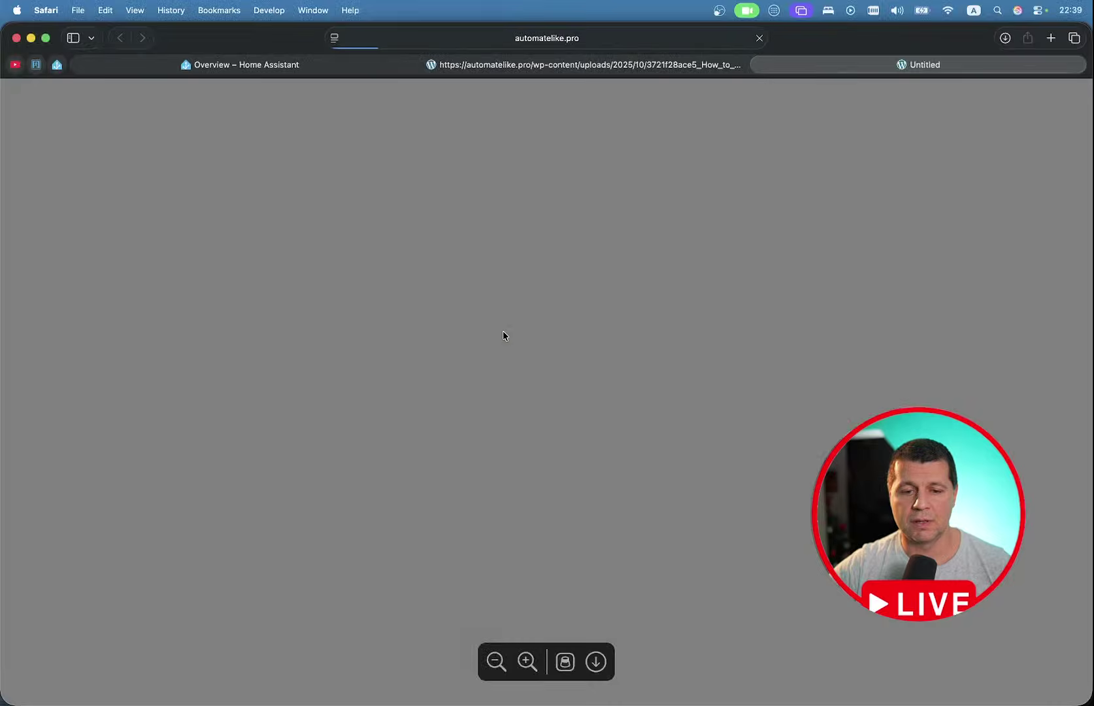
scroll(503, 335, down, 10)
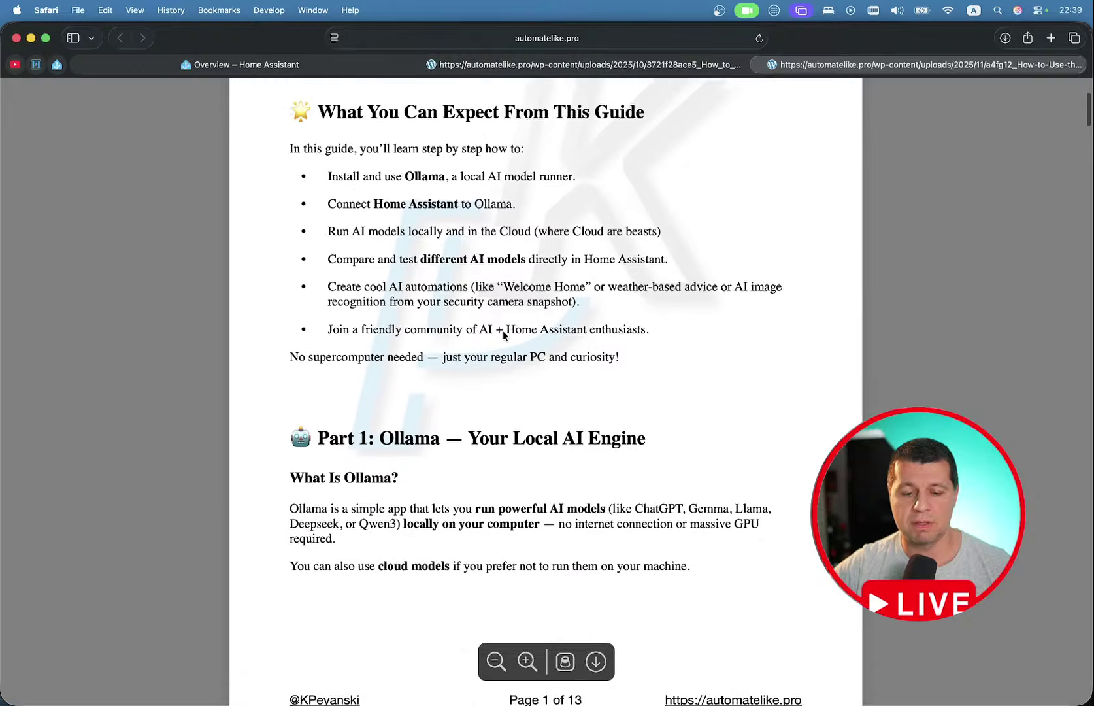
- Examine the Ollama guide's instructions for installing Ollama and the basic commands for running AI models
scroll(503, 335, up, 2)
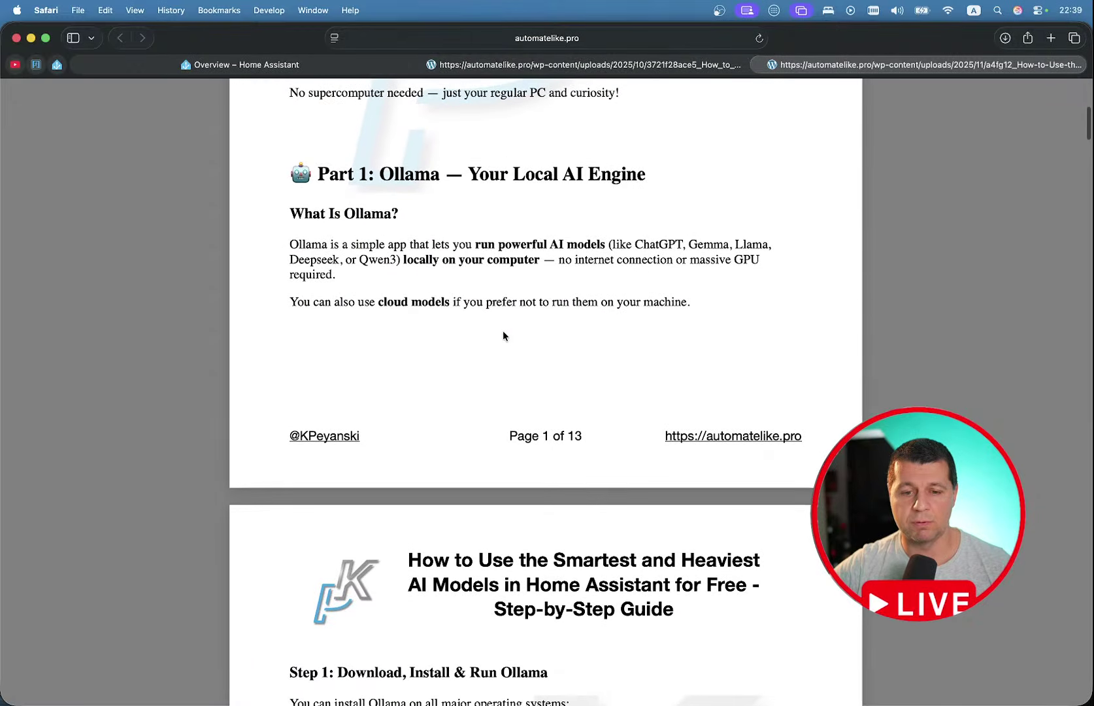
scroll(503, 336, down, 10)
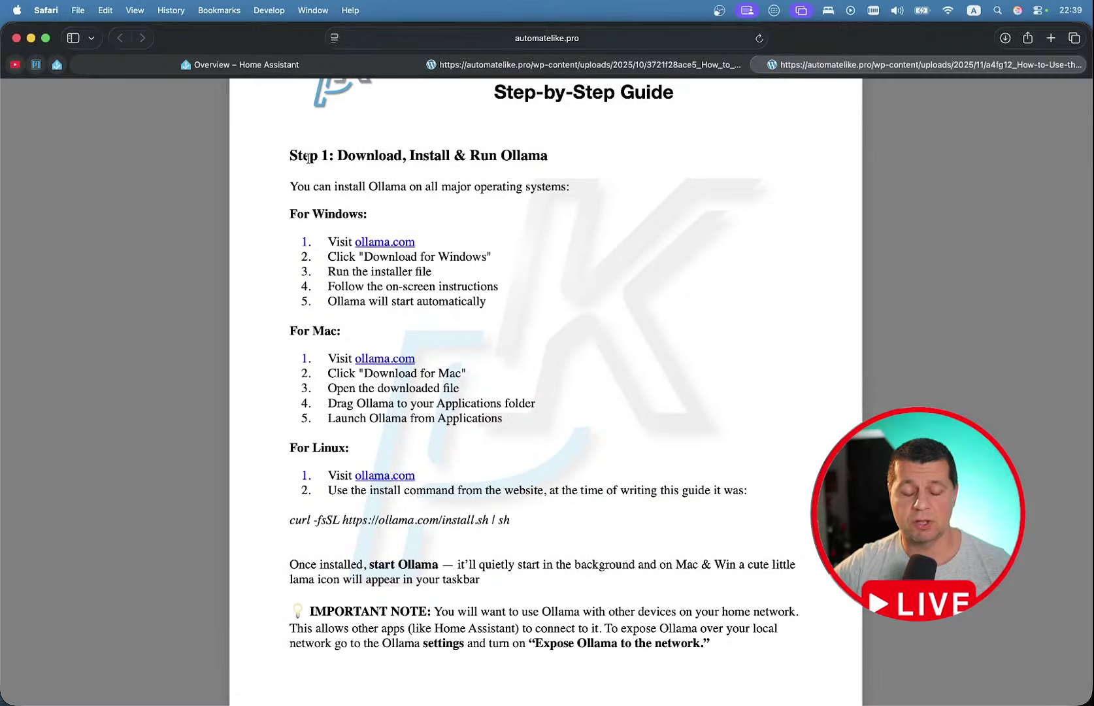
scroll(418, 241, down, 3)
scroll(417, 267, down, 13)
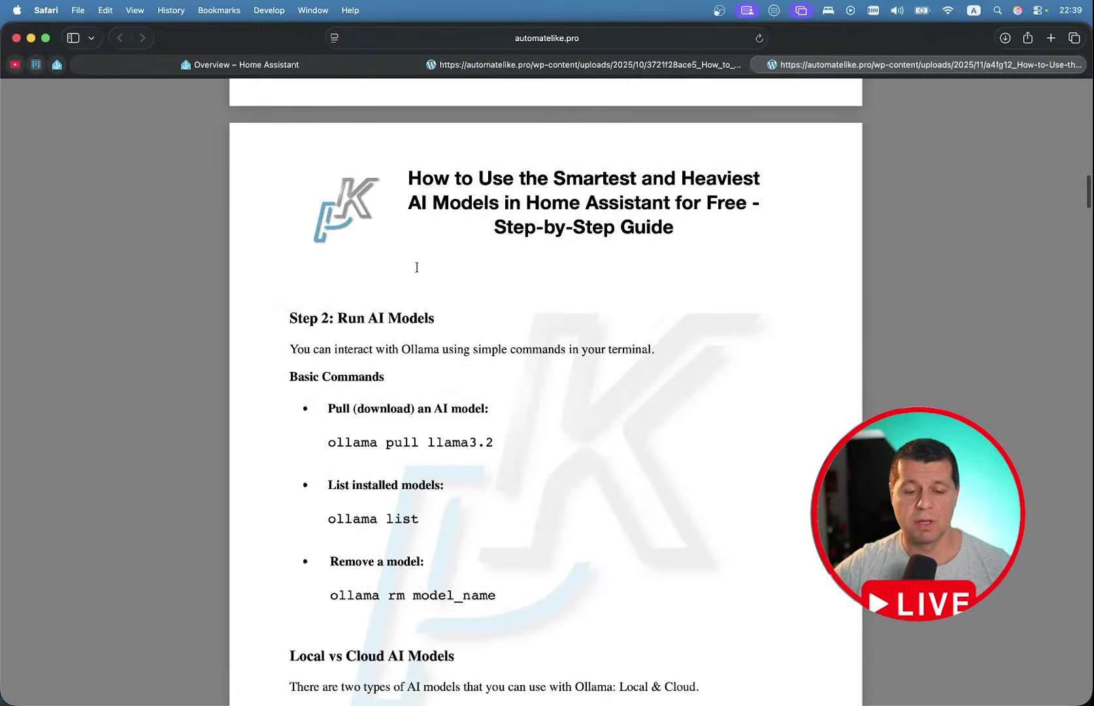
scroll(392, 340, down, 3)
scroll(393, 340, up, 16)
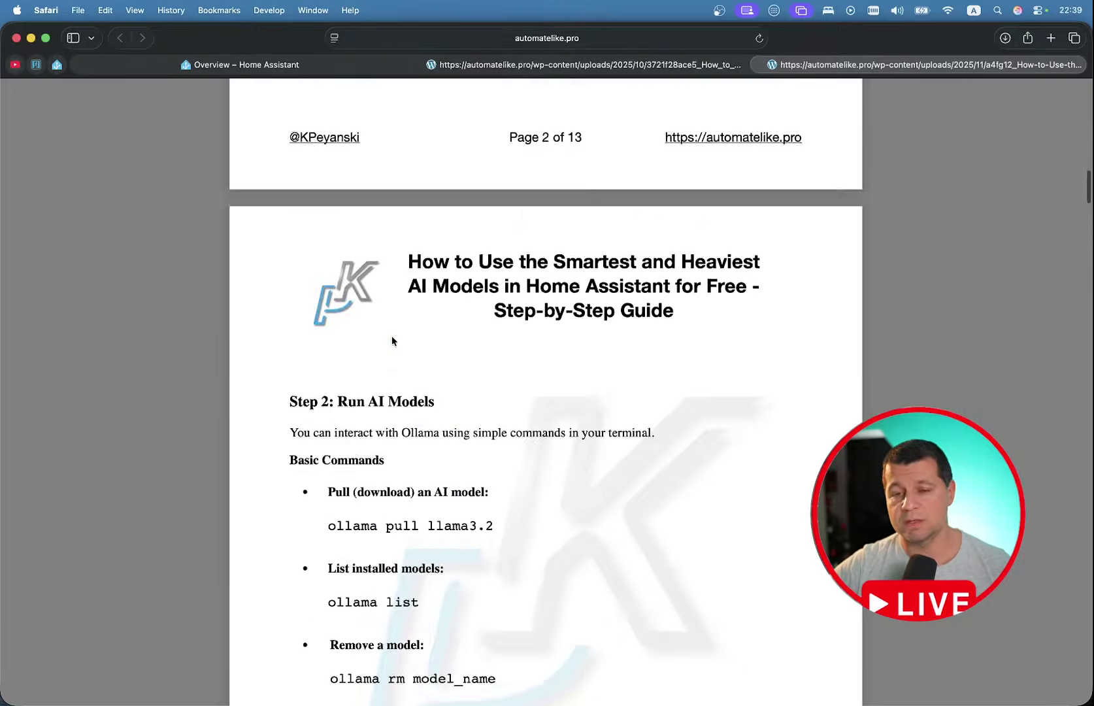
scroll(392, 340, up, 2)
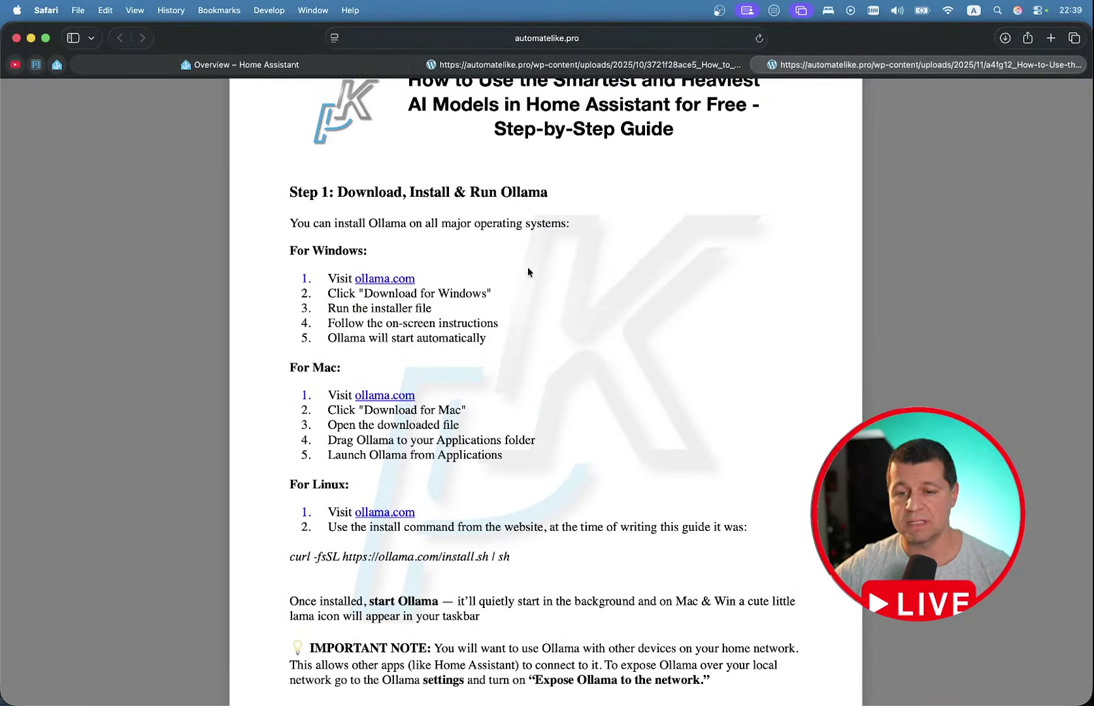
- Switch to the Google AI guide and review the API key instructions through the free plan example
click(556, 67)
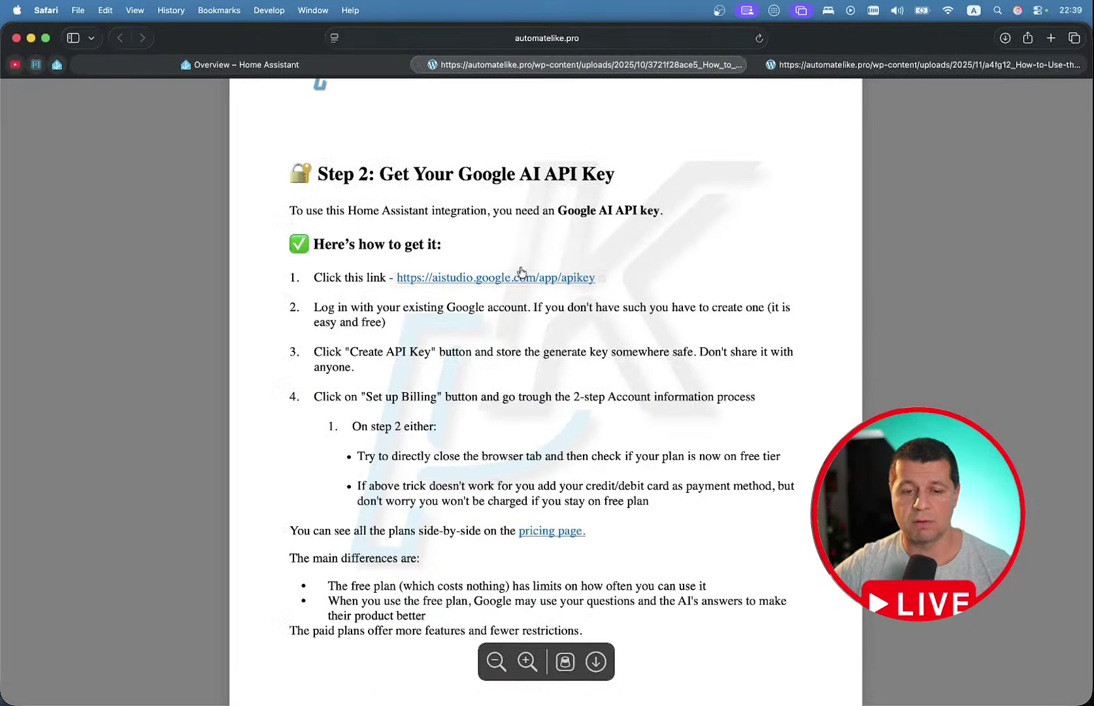
scroll(520, 264, up, 1)
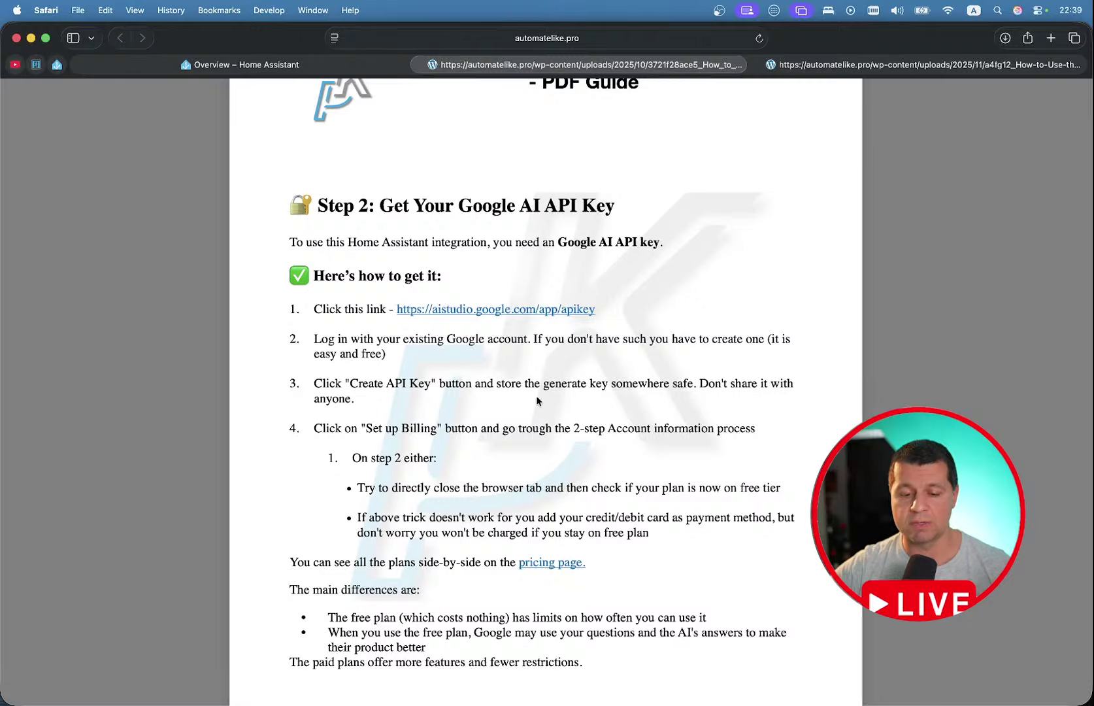
scroll(598, 312, down, 15)
scroll(537, 400, up, 3)
scroll(537, 401, down, 8)
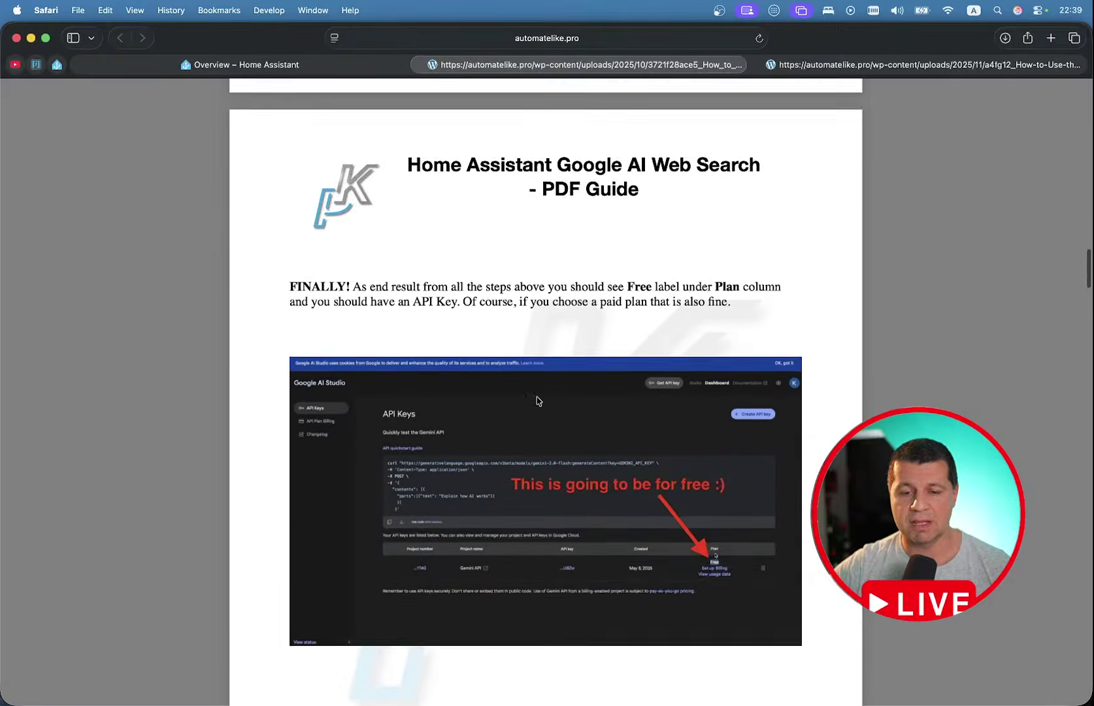
scroll(537, 401, up, 5)
scroll(537, 400, up, 10)
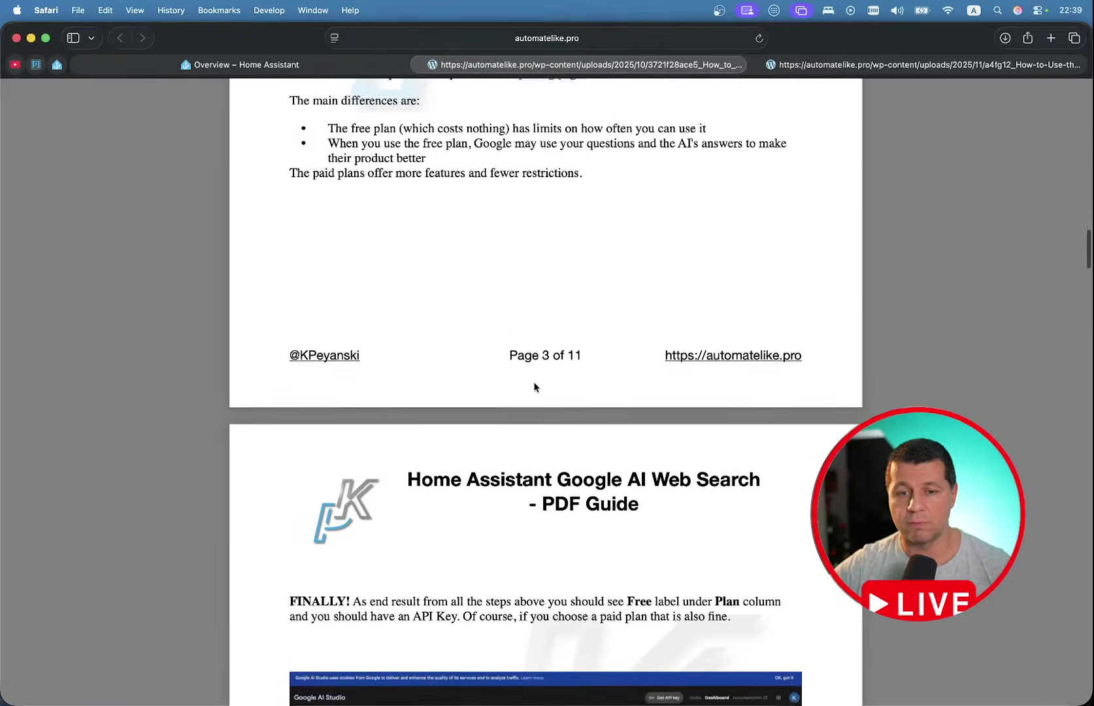
- Return to the Ollama guide and show its Step 1 on downloading, installing and running Ollama
click(319, 67)
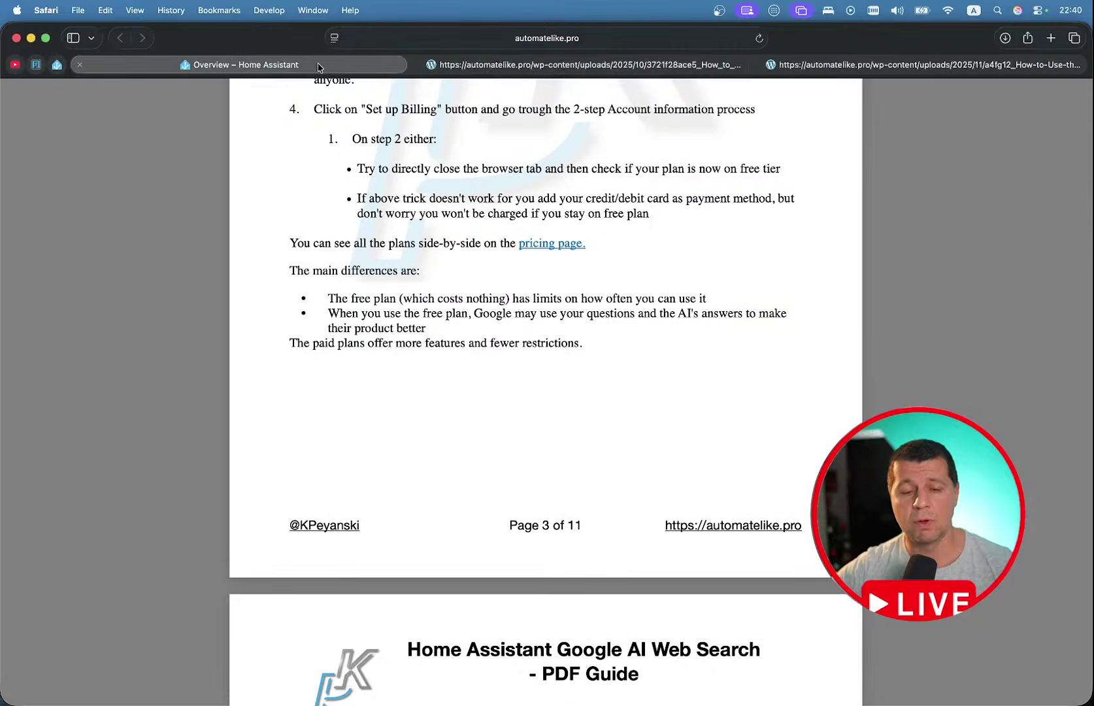
click(581, 64)
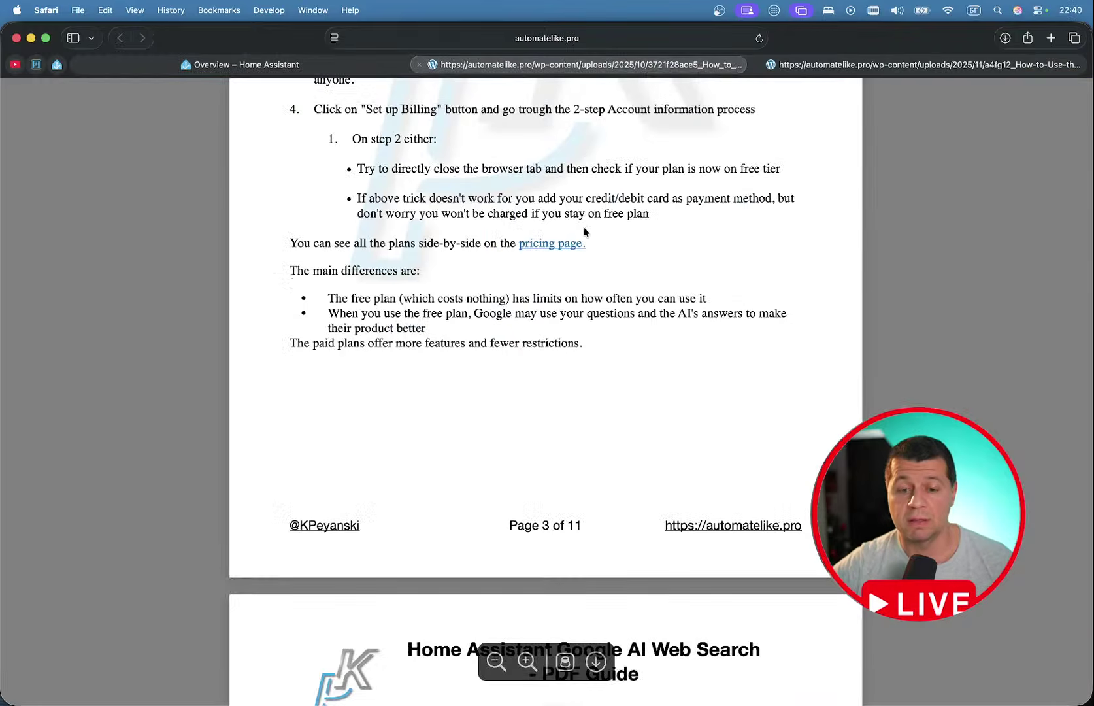
scroll(589, 251, up, 8)
click(818, 63)
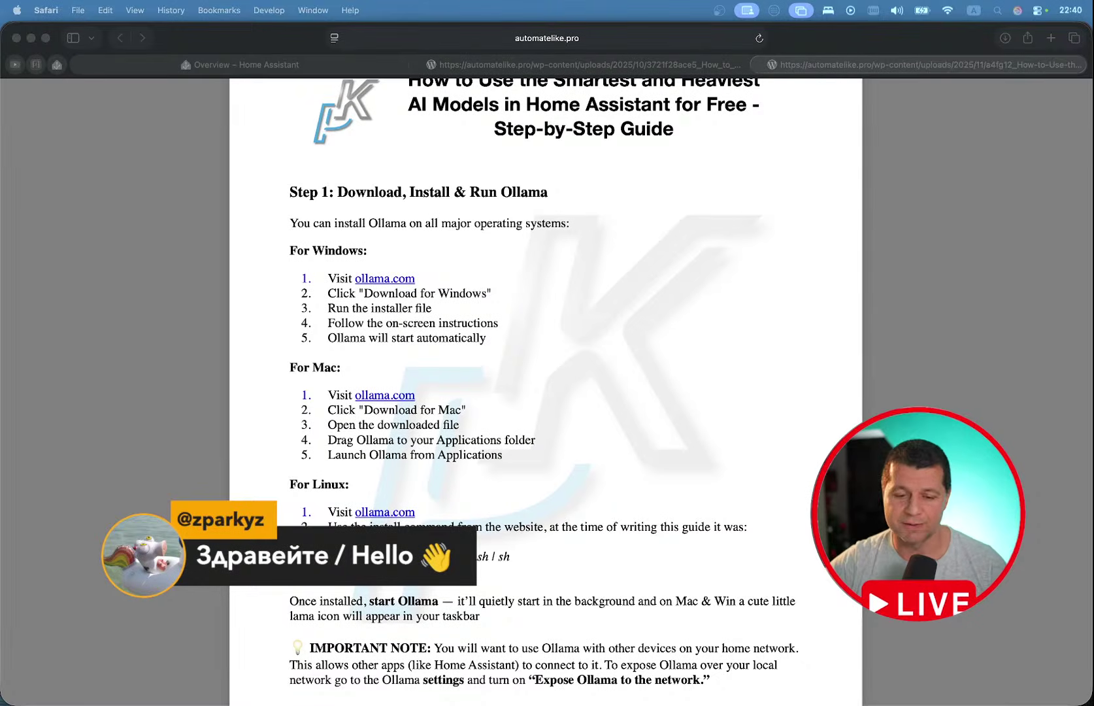
- Open the "How it works?" link from the Notes outline and examine the README's process table and suggestion screenshots
key(ctrl+Right)
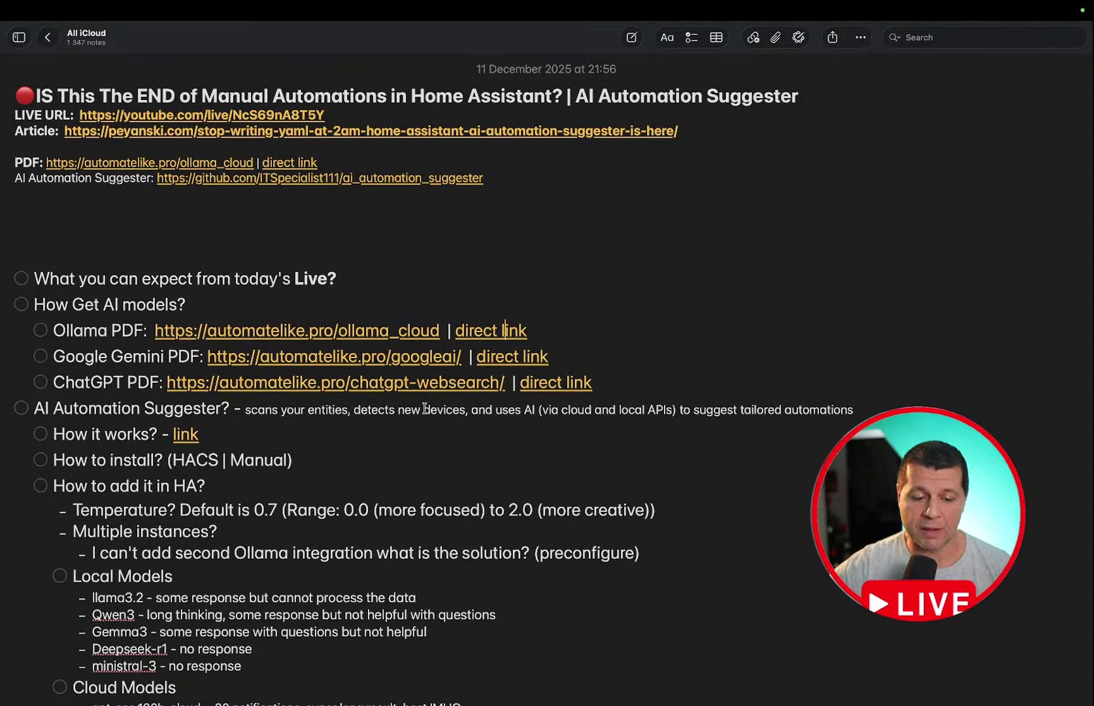
click(180, 435)
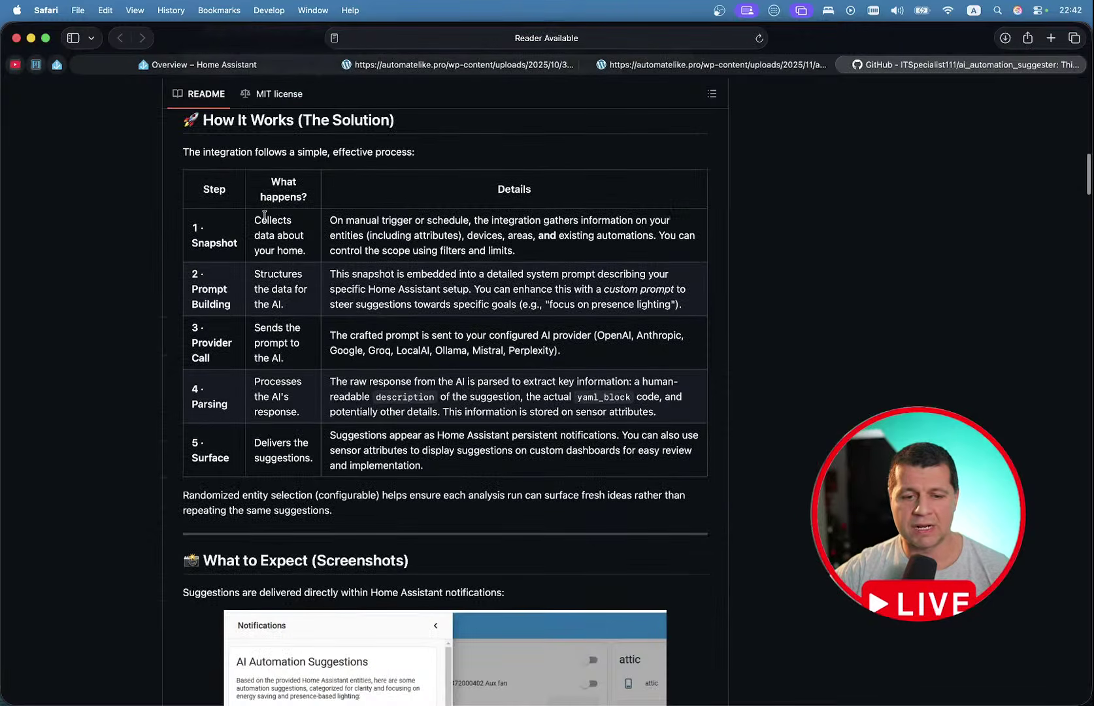
scroll(264, 215, up, 1)
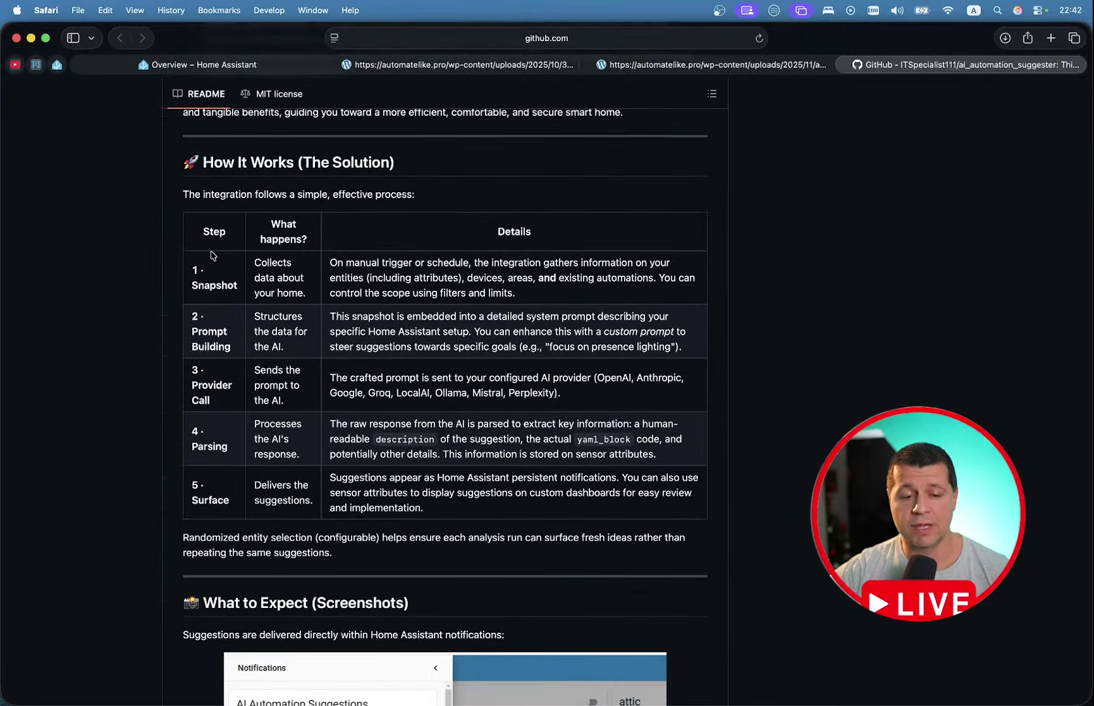
double_click(201, 284)
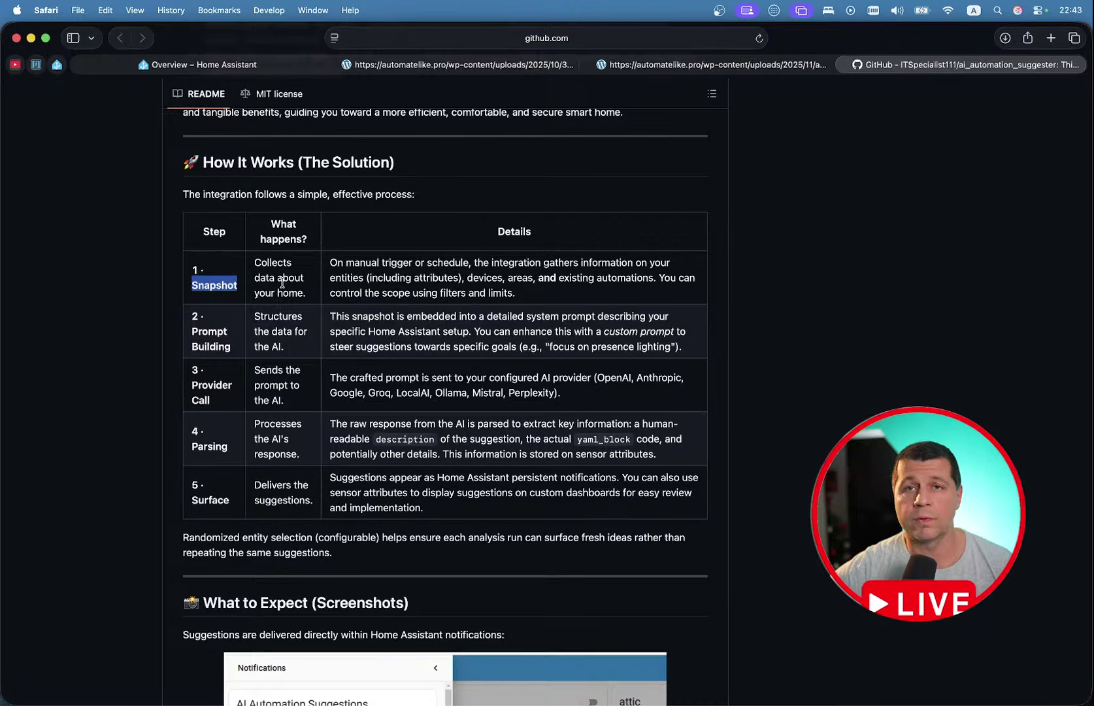
double_click(211, 332)
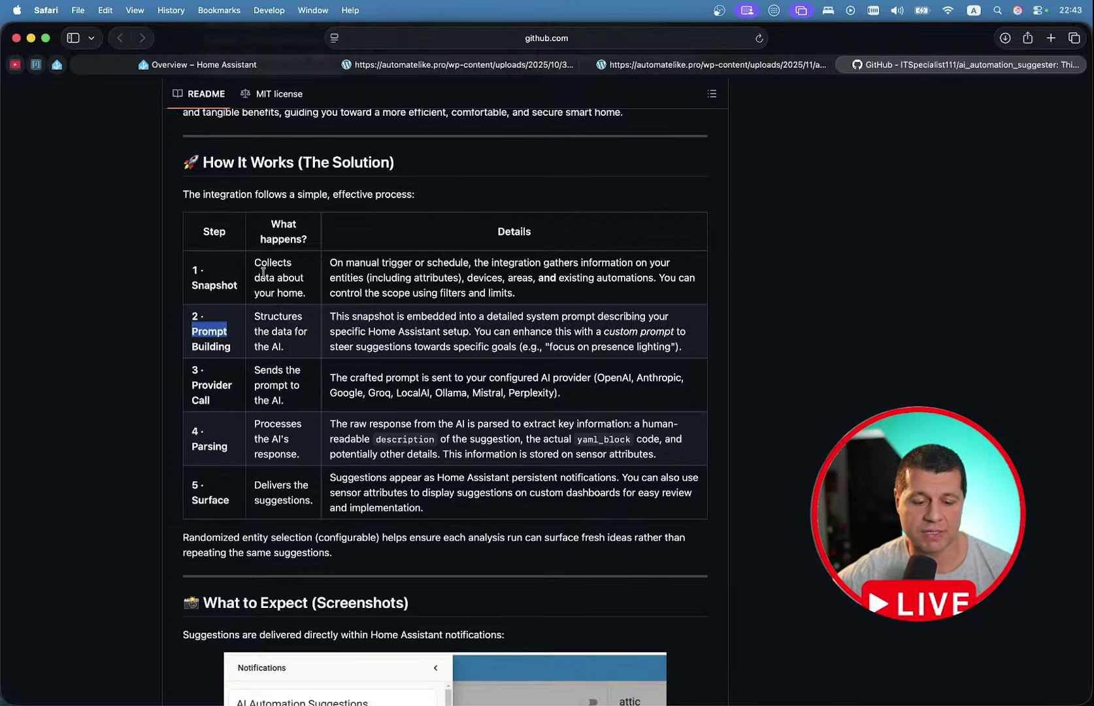
scroll(261, 273, down, 5)
scroll(263, 273, down, 3)
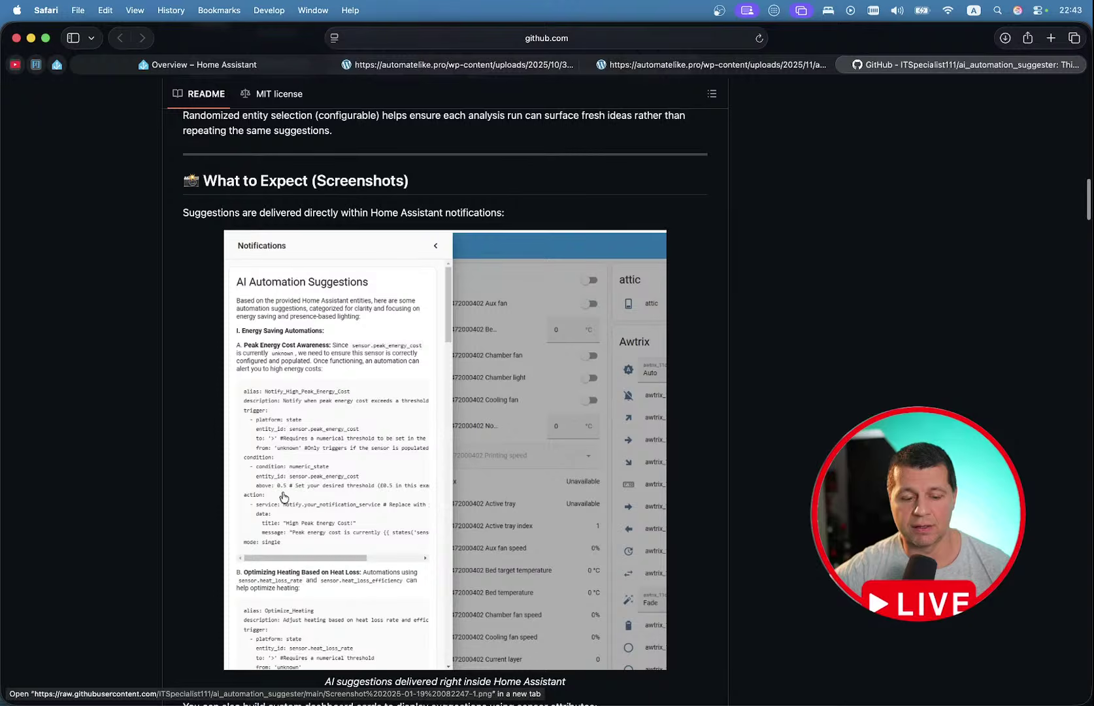
- Switch to the Home Assistant Overview, look at the notifications and close them again
click(196, 64)
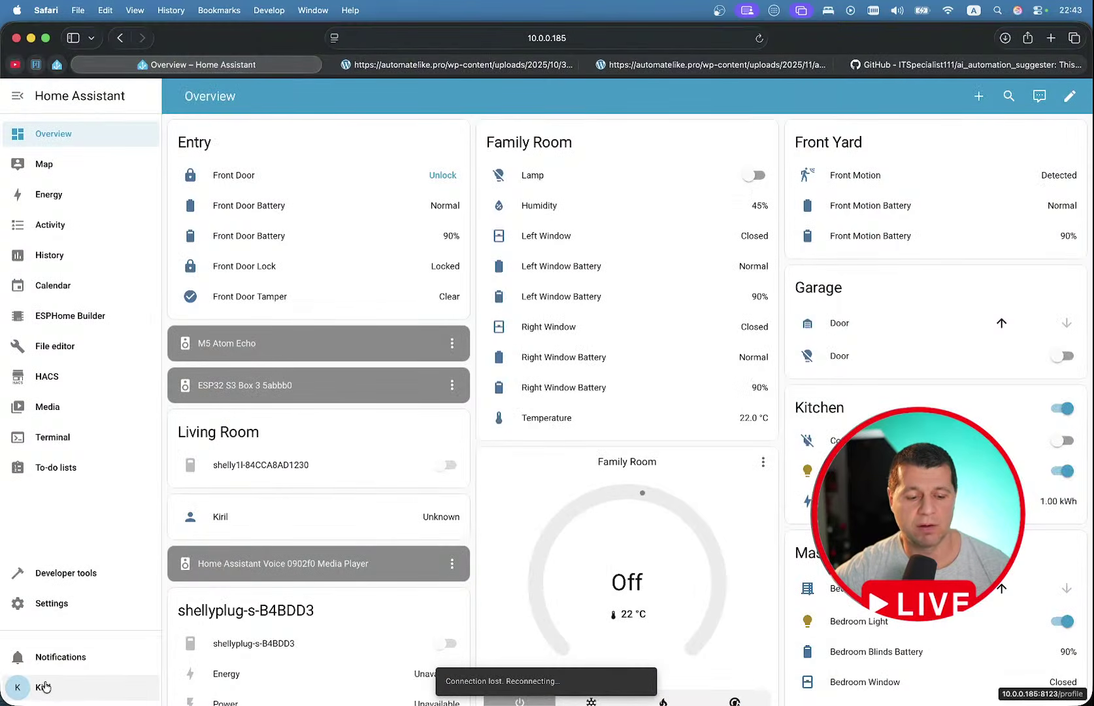
click(78, 662)
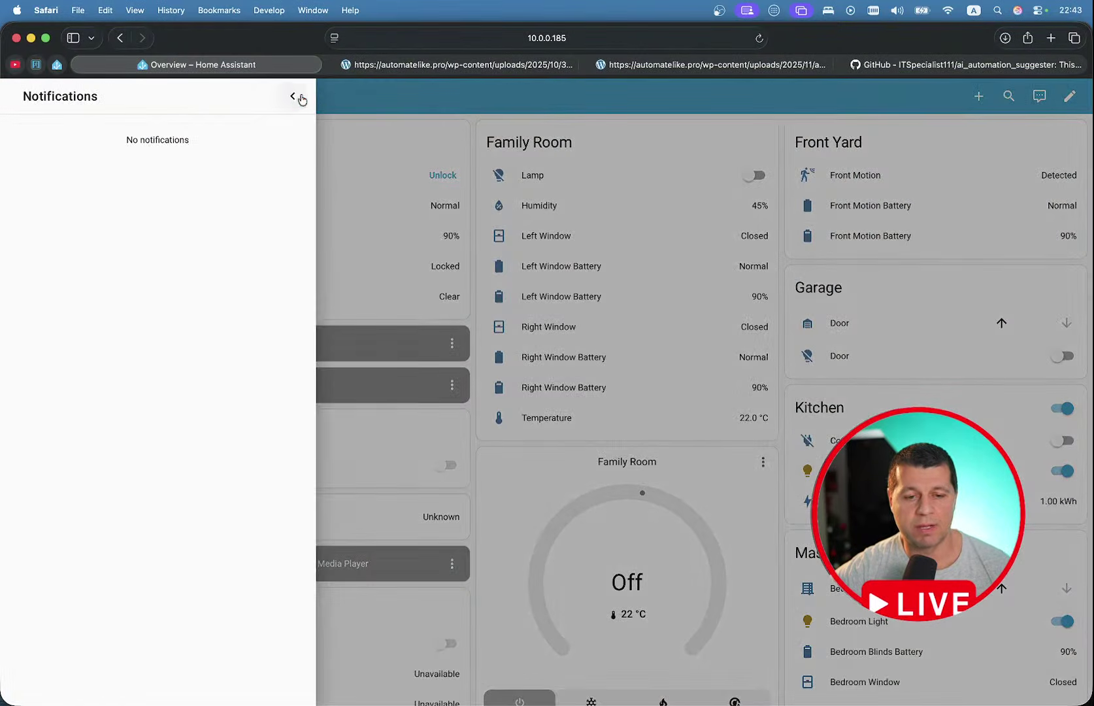
click(296, 98)
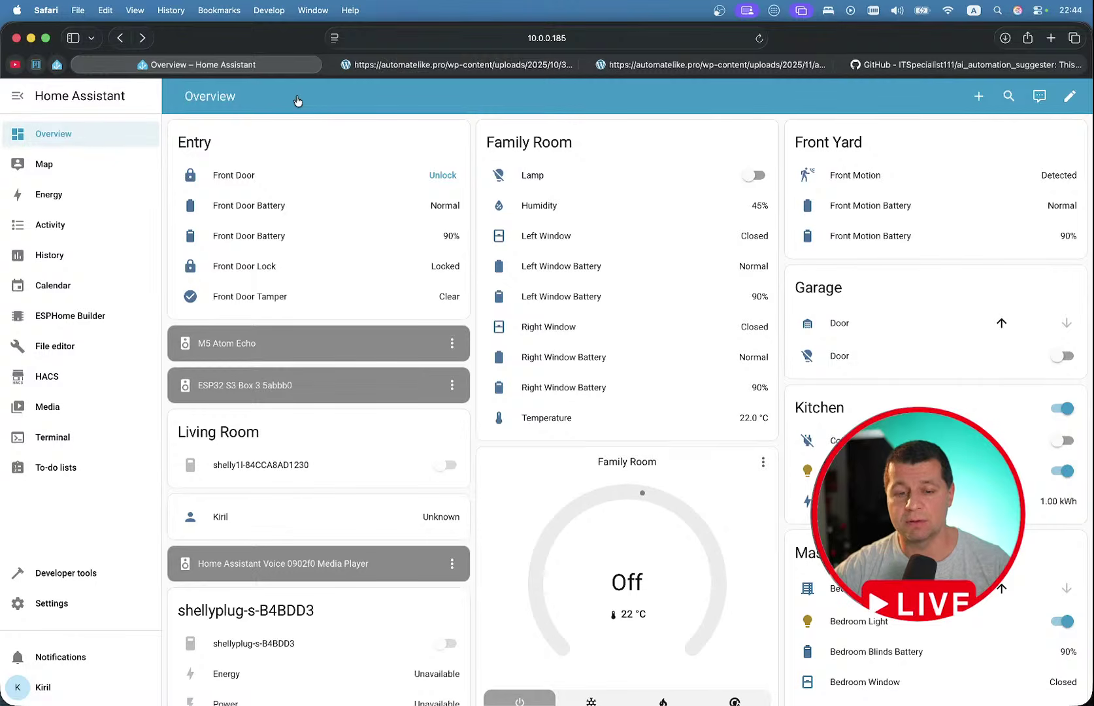
- Switch to the Notes outline and check off "How Get AI models?" with its Ollama, Google Gemini and ChatGPT PDF items
key(ctrl+Right)
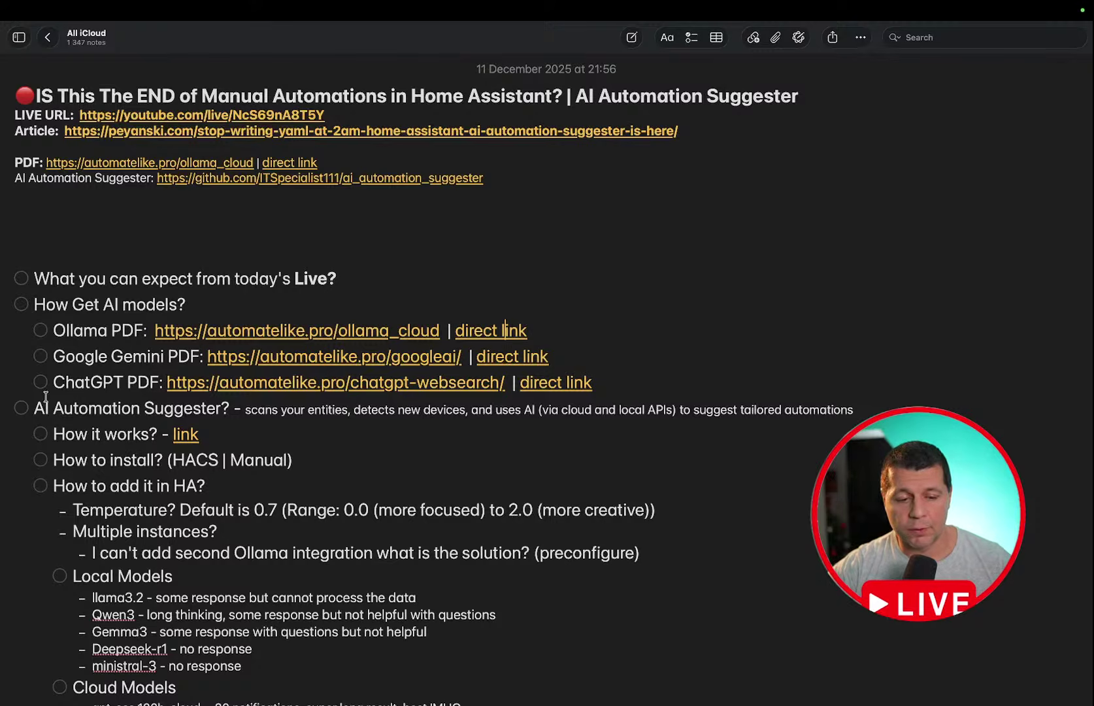
click(41, 330)
click(21, 304)
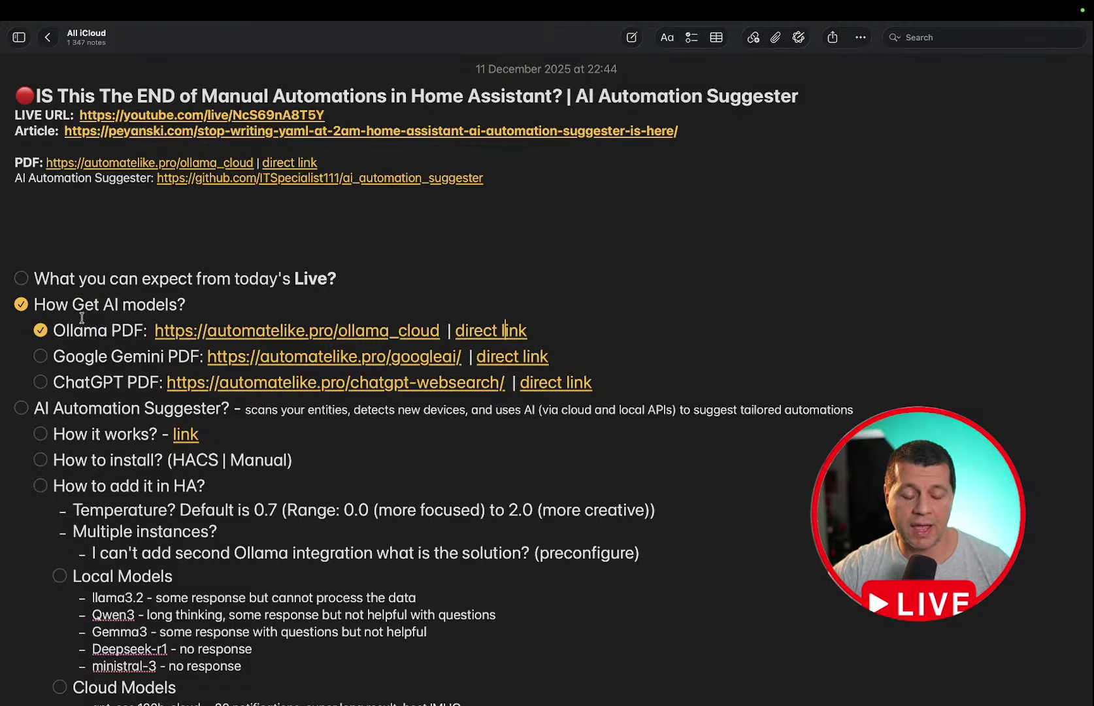
click(40, 356)
click(40, 382)
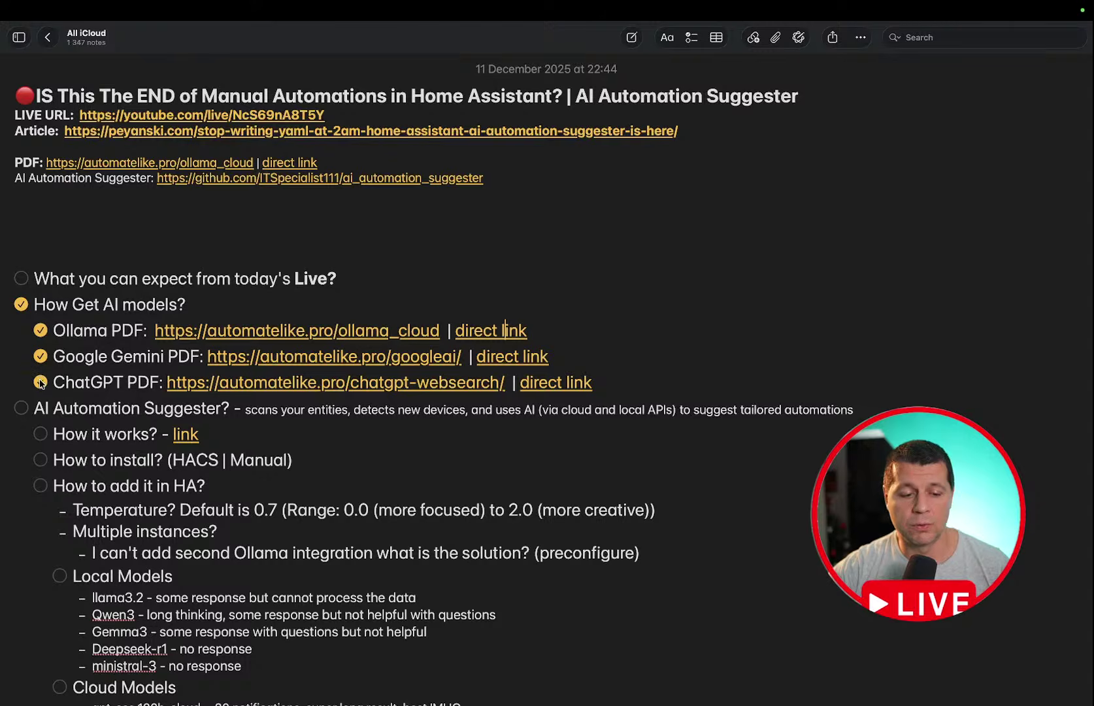
- Check off the "AI Automation Suggester?" and "How it works?" items in the outline
click(8, 411)
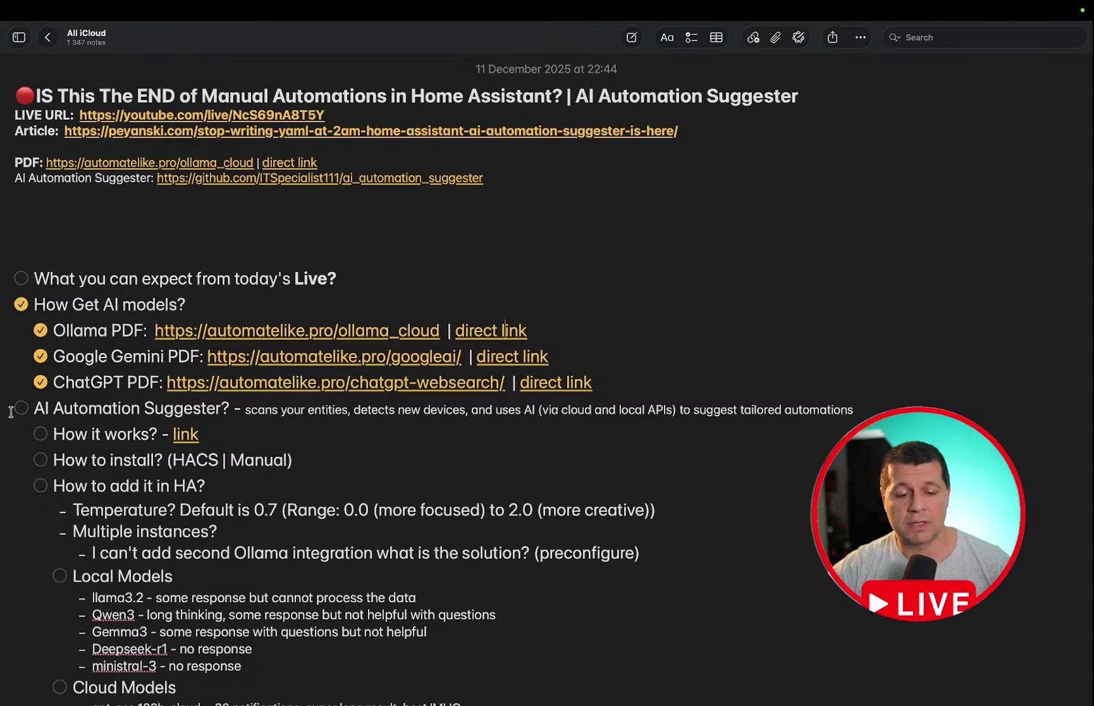
click(22, 409)
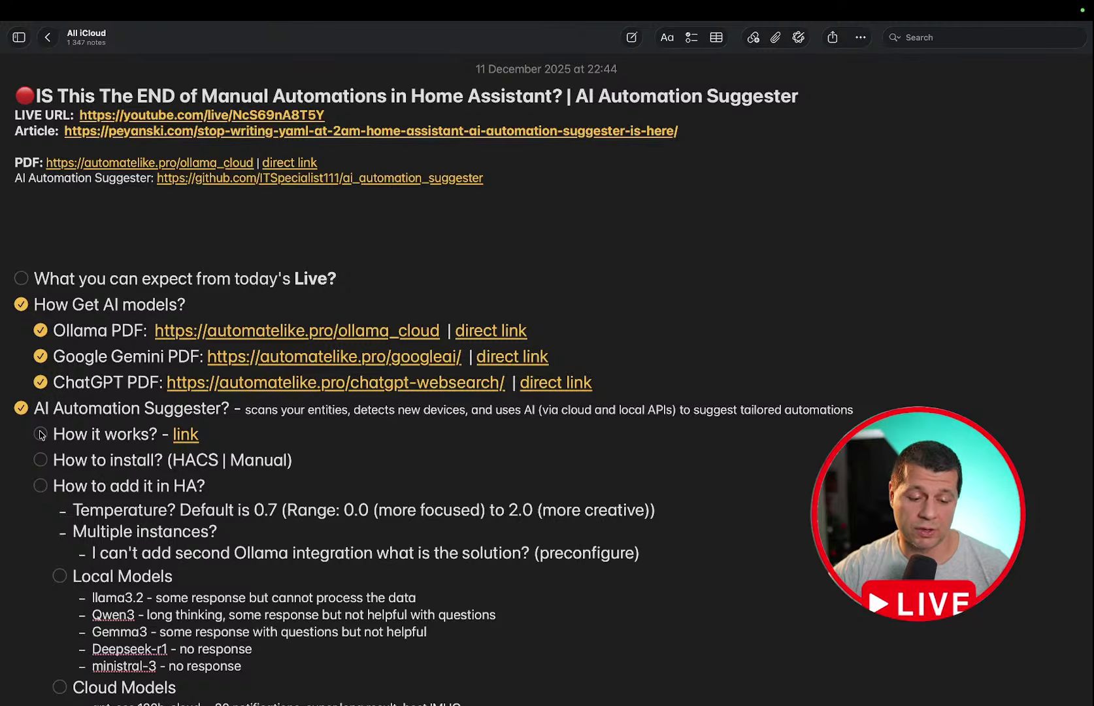
click(40, 434)
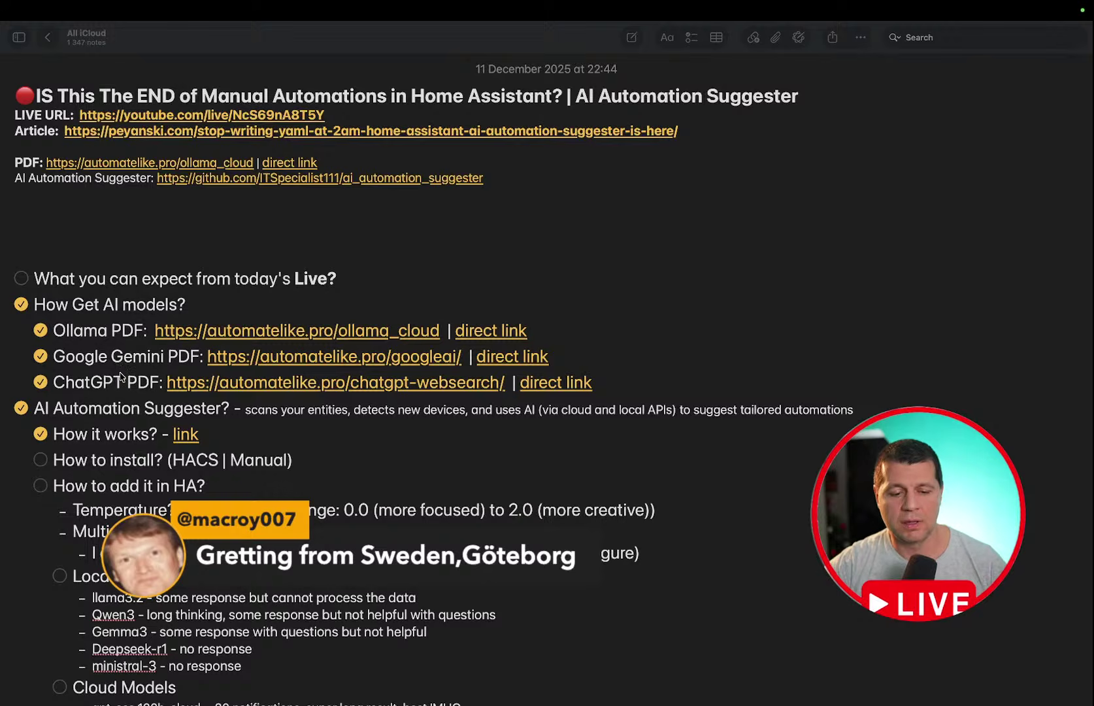
key(ctrl+Left)
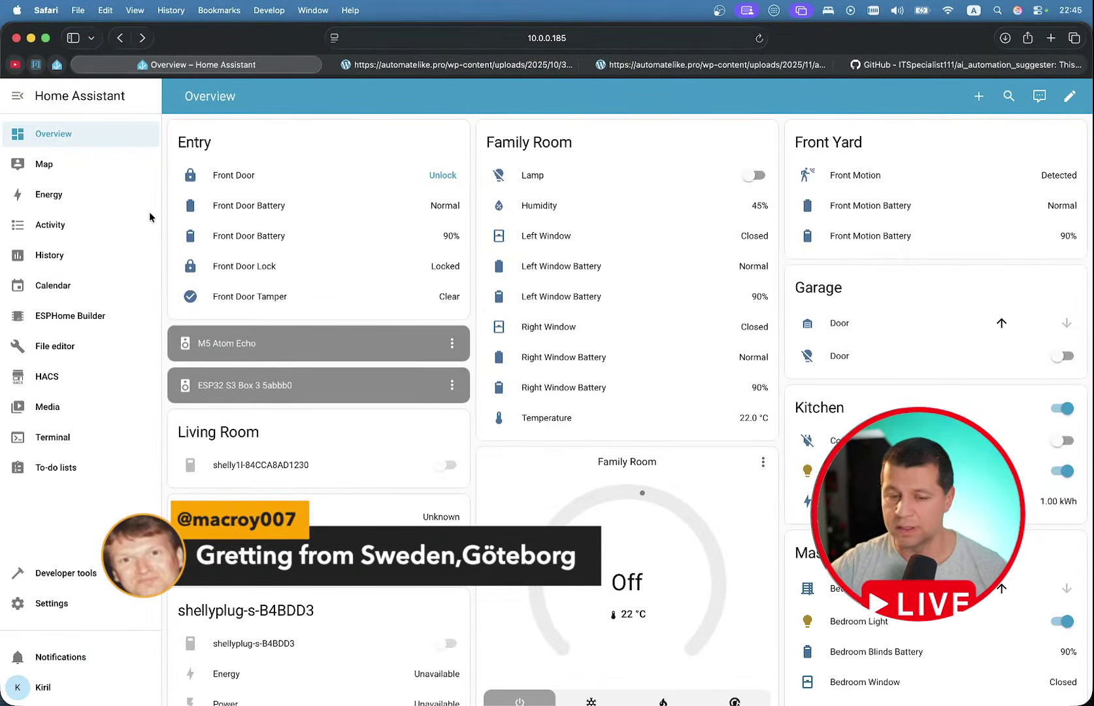
key(ctrl+Right)
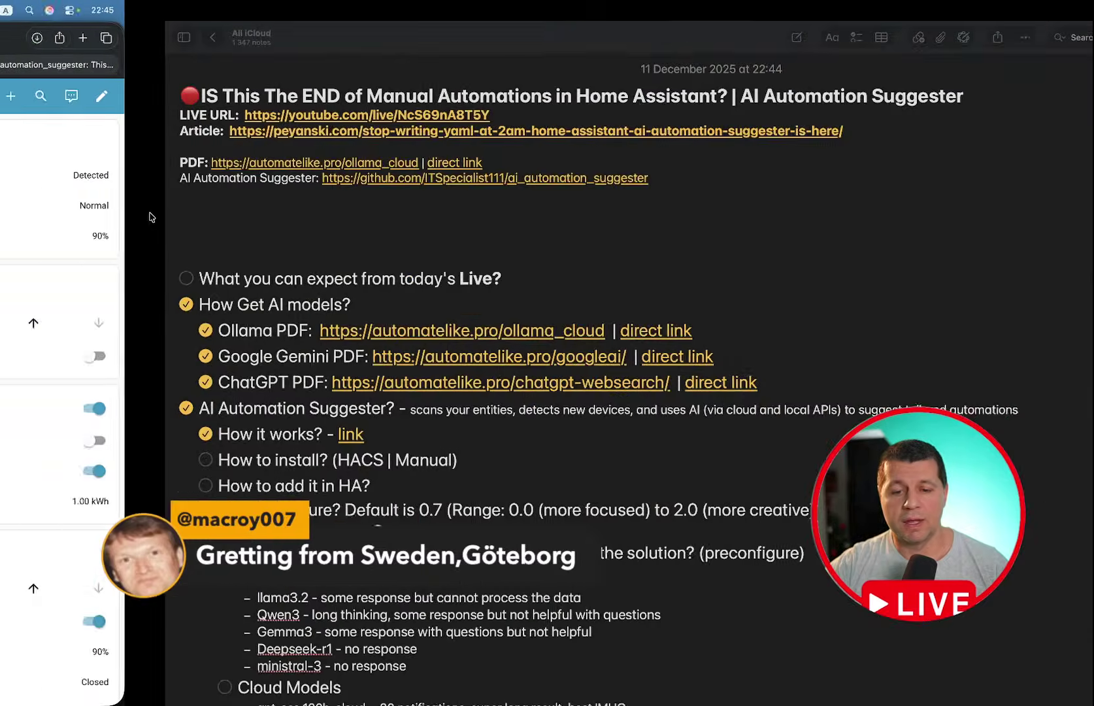
key(ctrl+Left)
key(ctrl+Right)
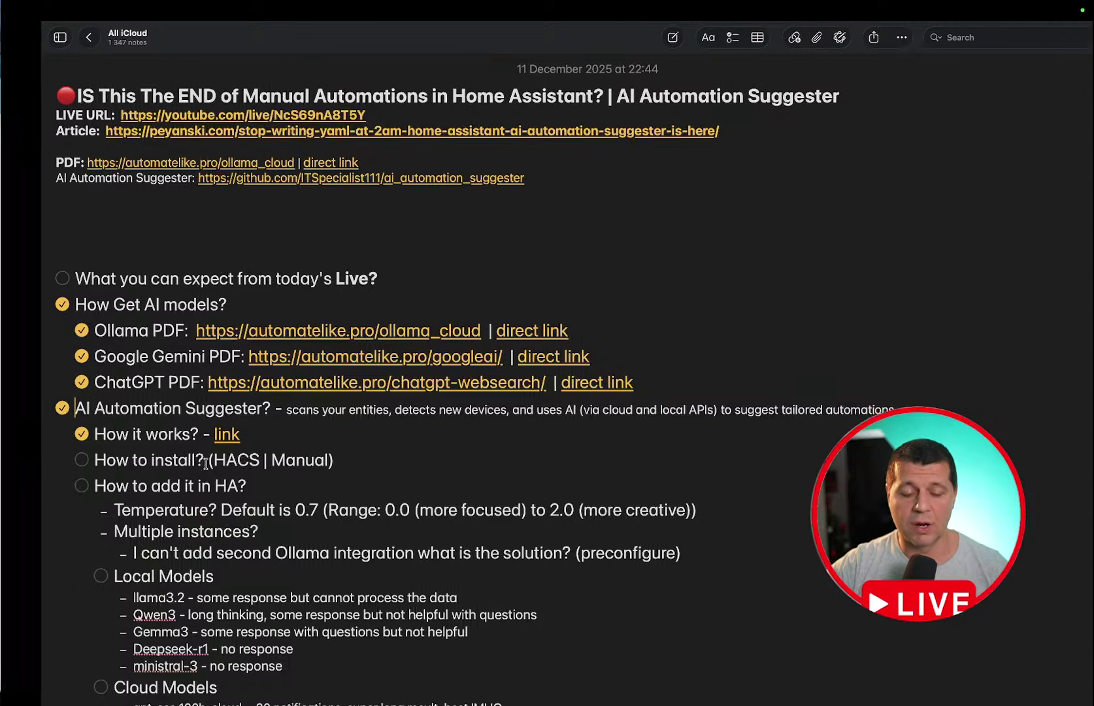
- Switch back to Safari and open the hacs.xyz website in a new tab
key(ctrl+Left)
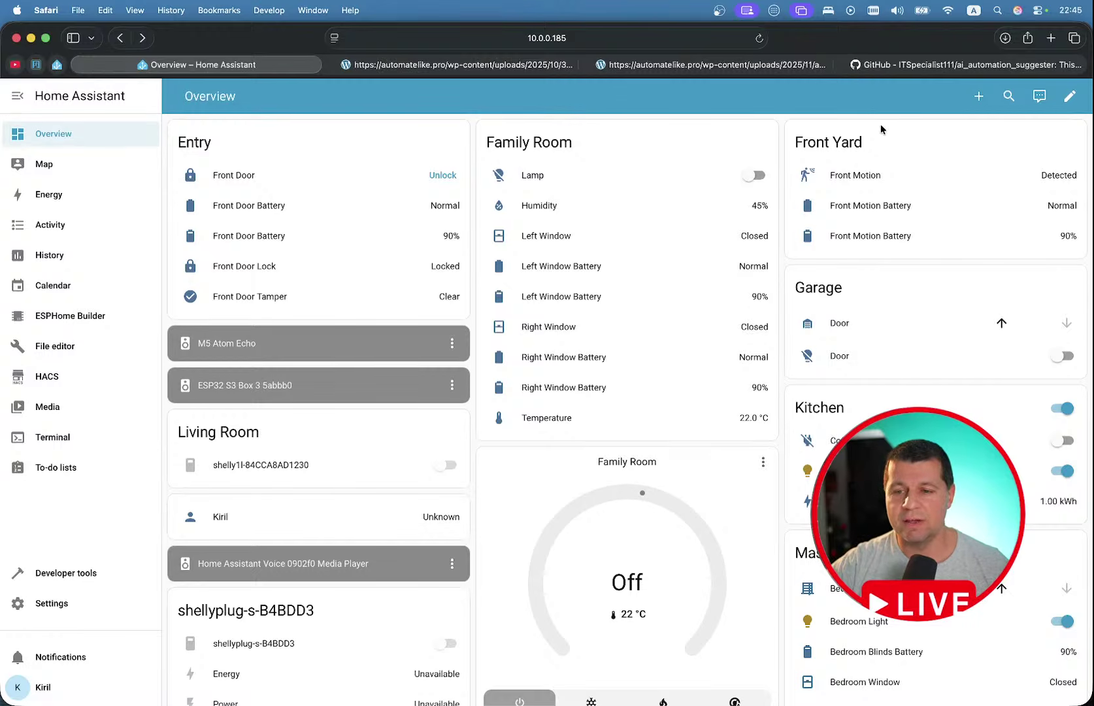
click(1052, 39)
text(hacx)
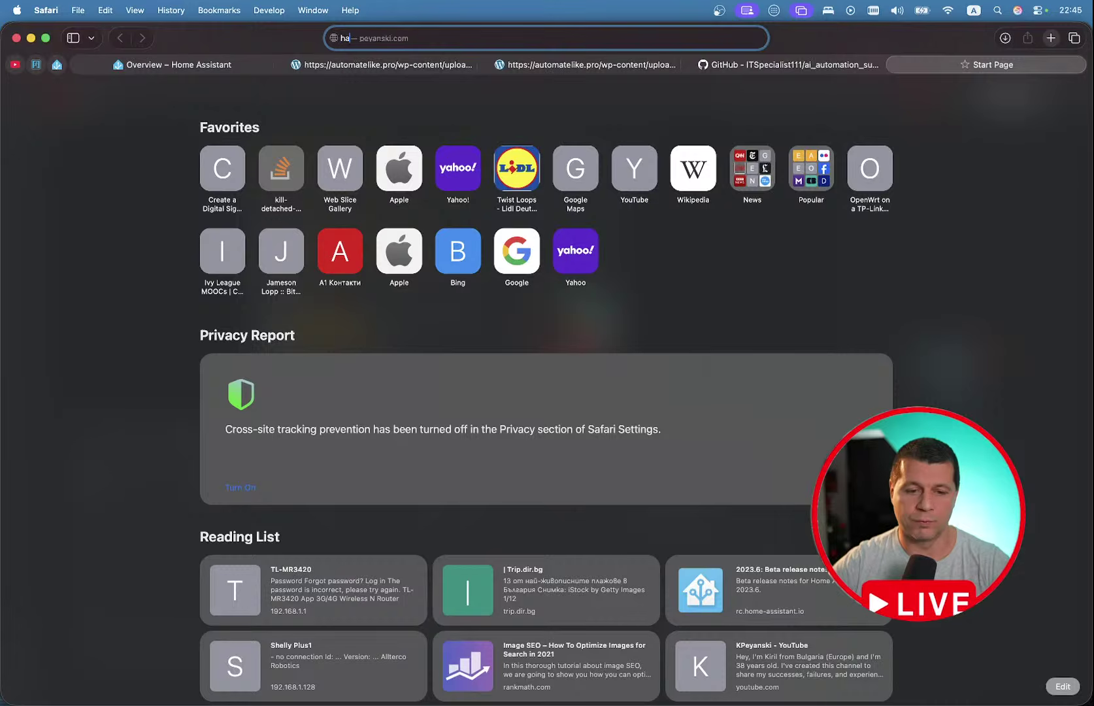
key(BackSpace)
text(s.)
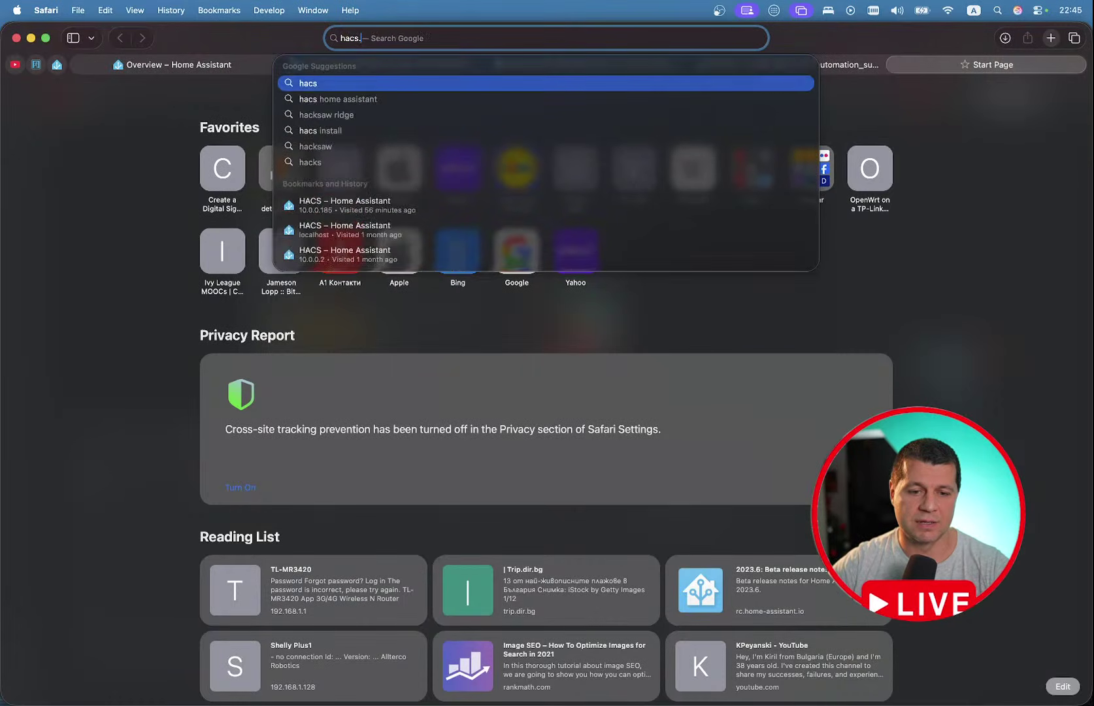
text(xyz)
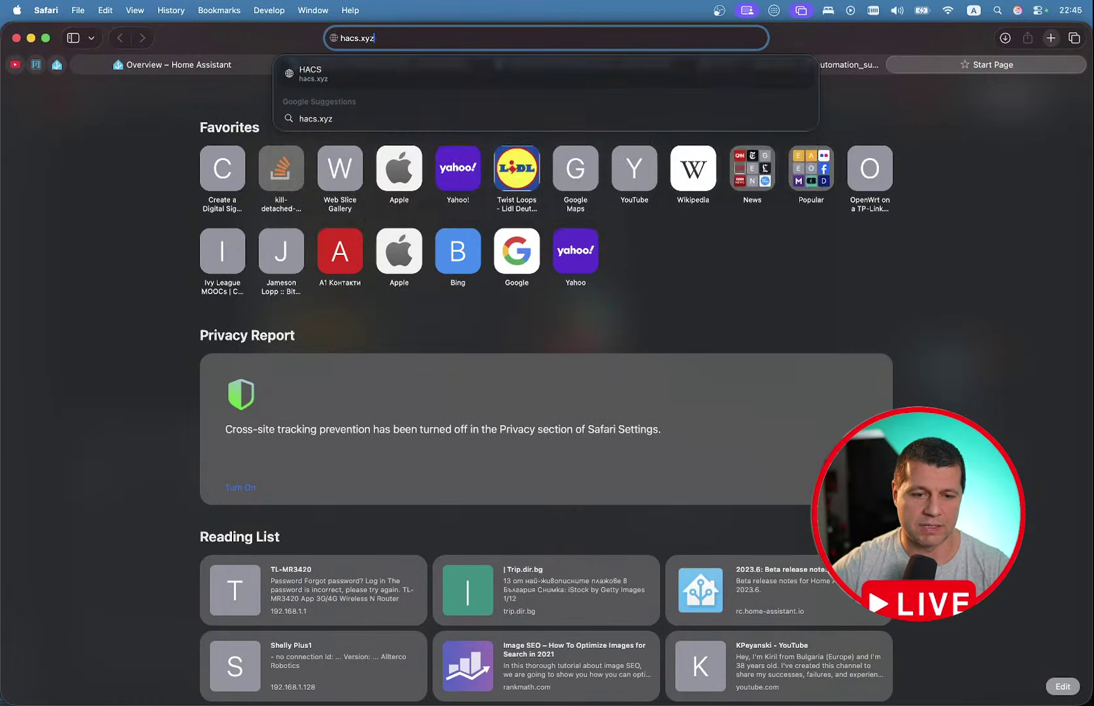
key(Return)
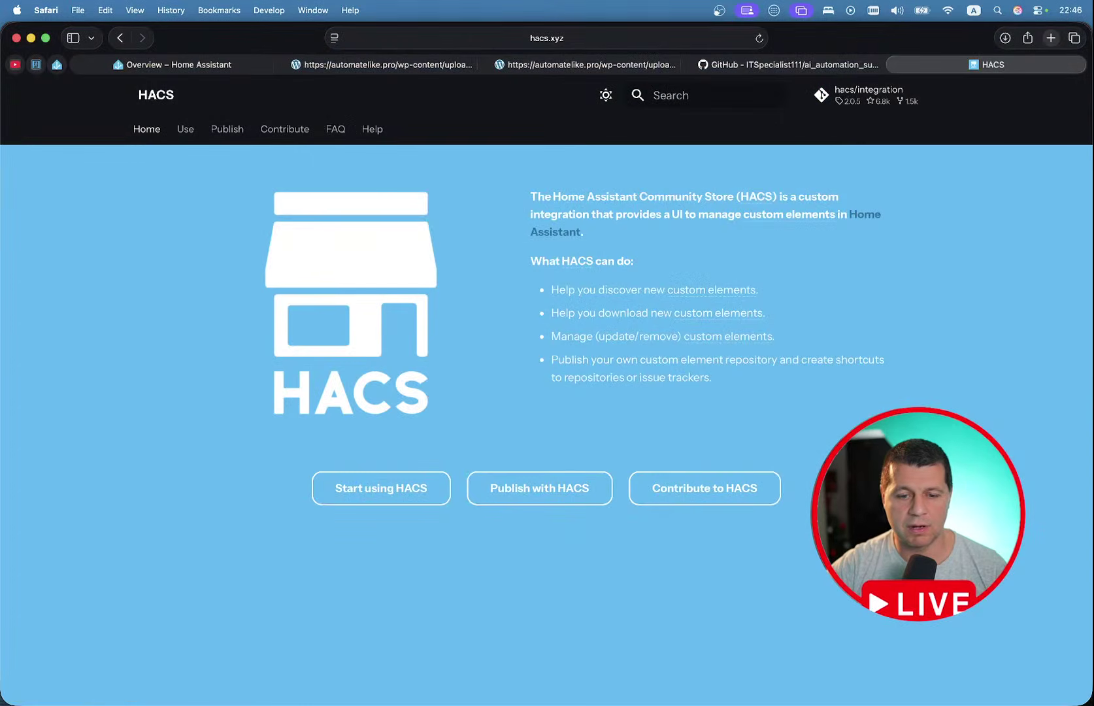
- Select the full address of the HACS website, switch to another app and return to the page
click(613, 42)
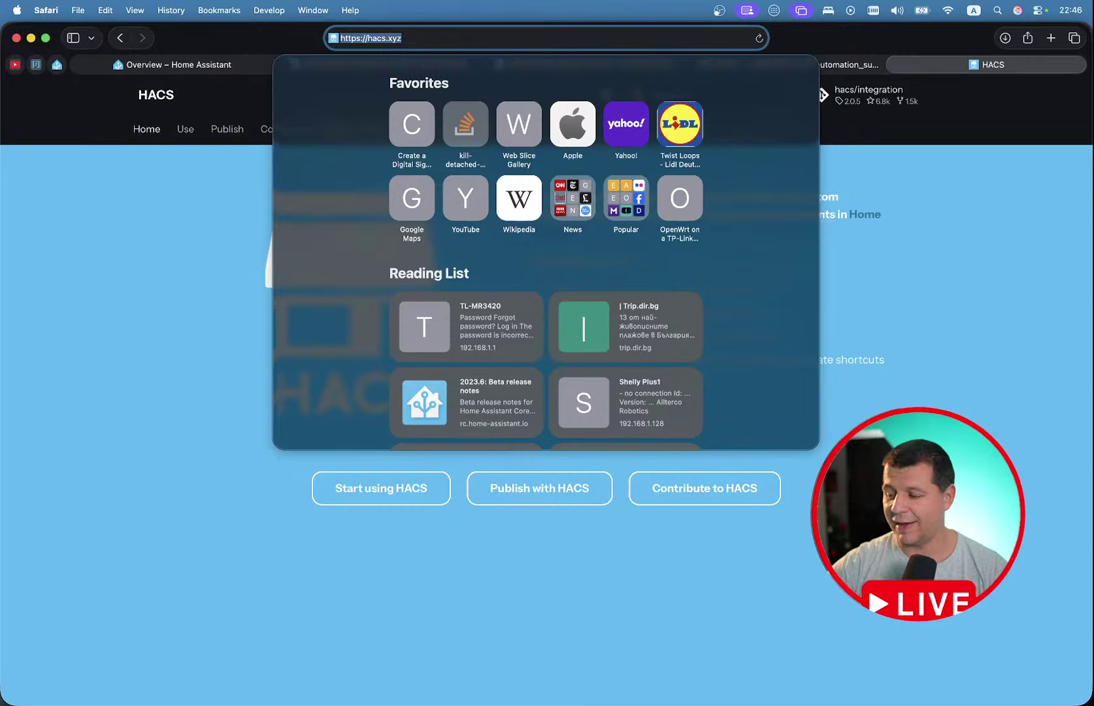
key(super+Tab)
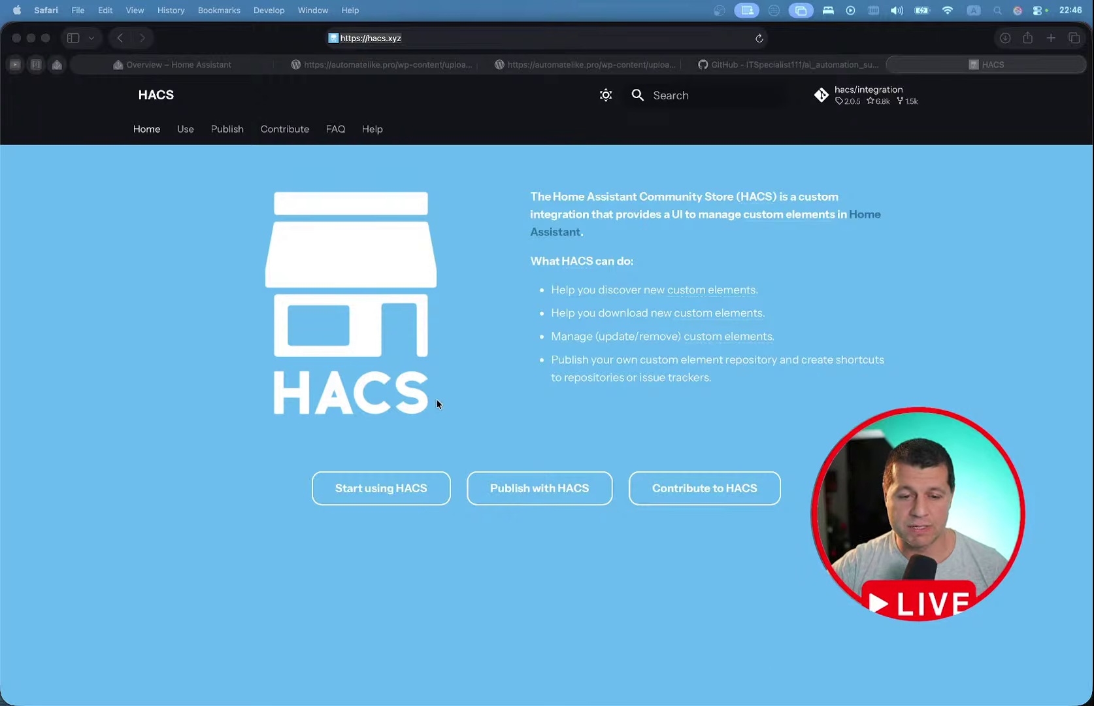
click(375, 527)
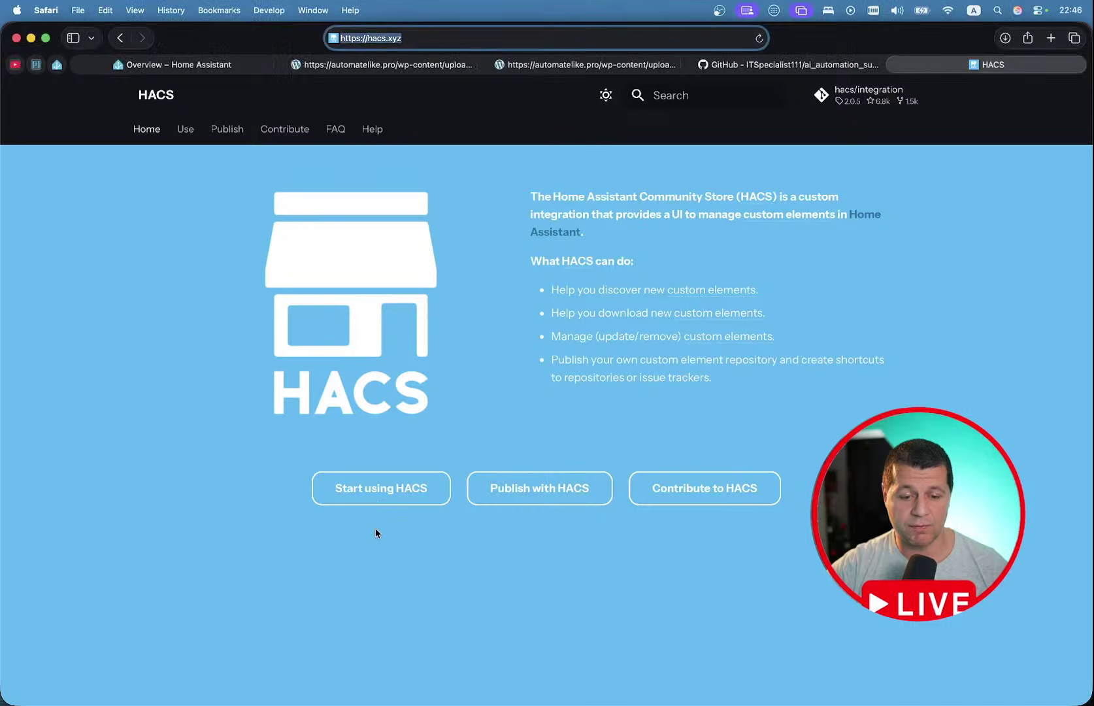
- Open the site's "Start using HACS" documentation, and open the HACS store in Home Assistant
click(386, 493)
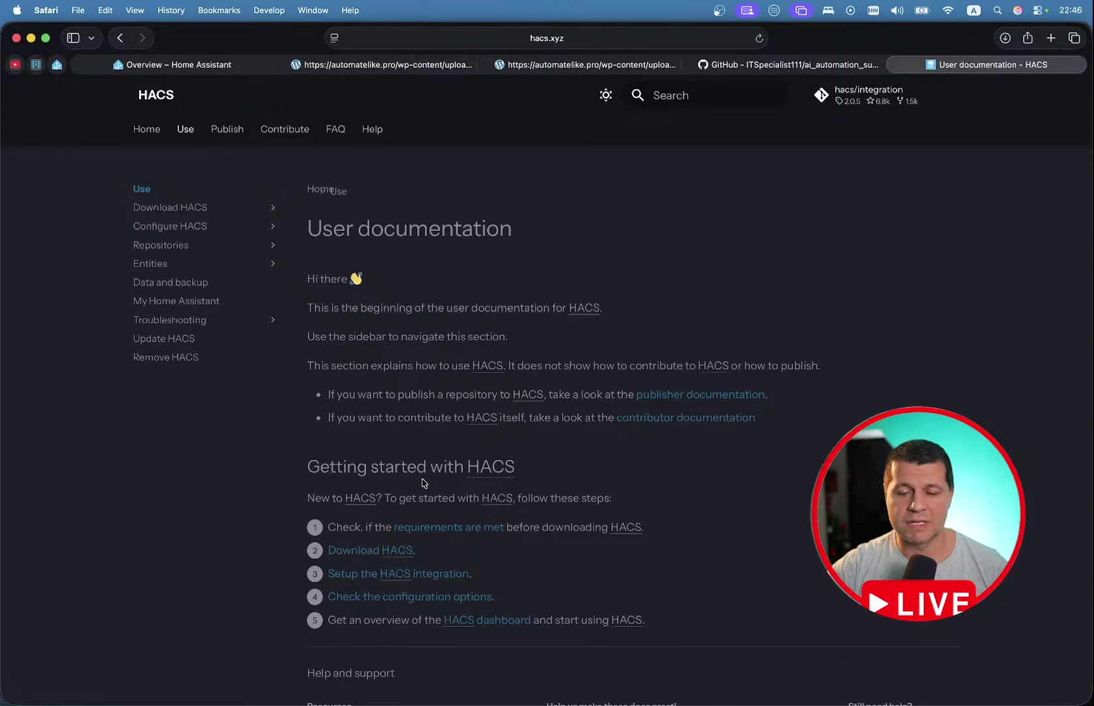
click(175, 63)
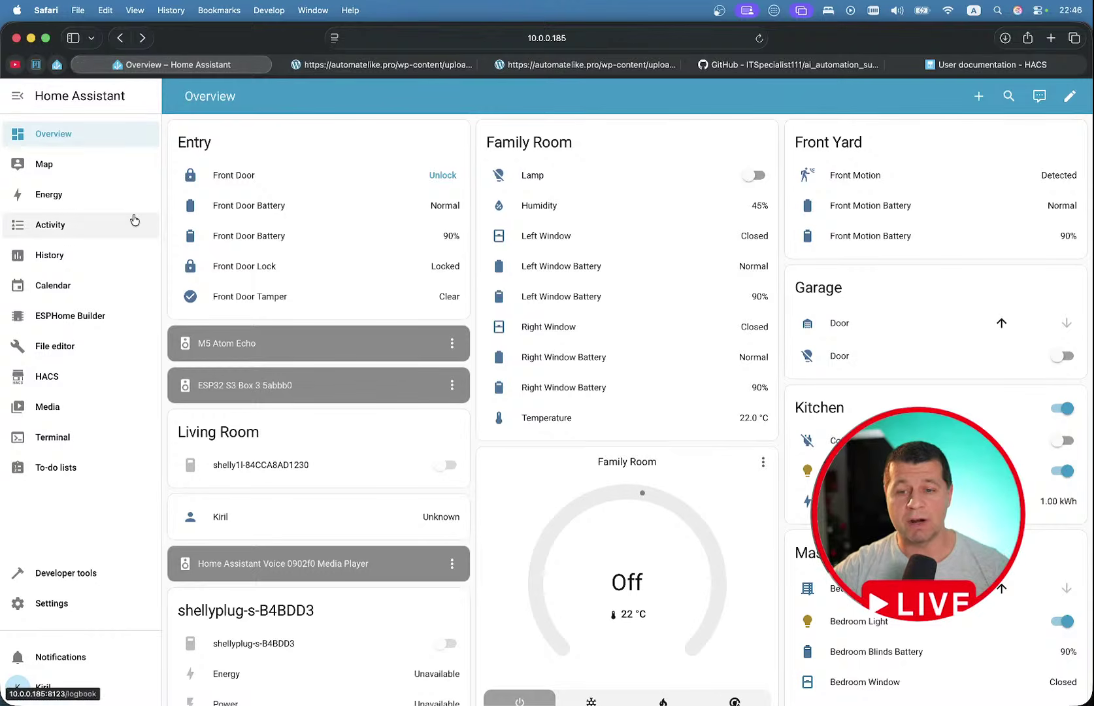
click(54, 379)
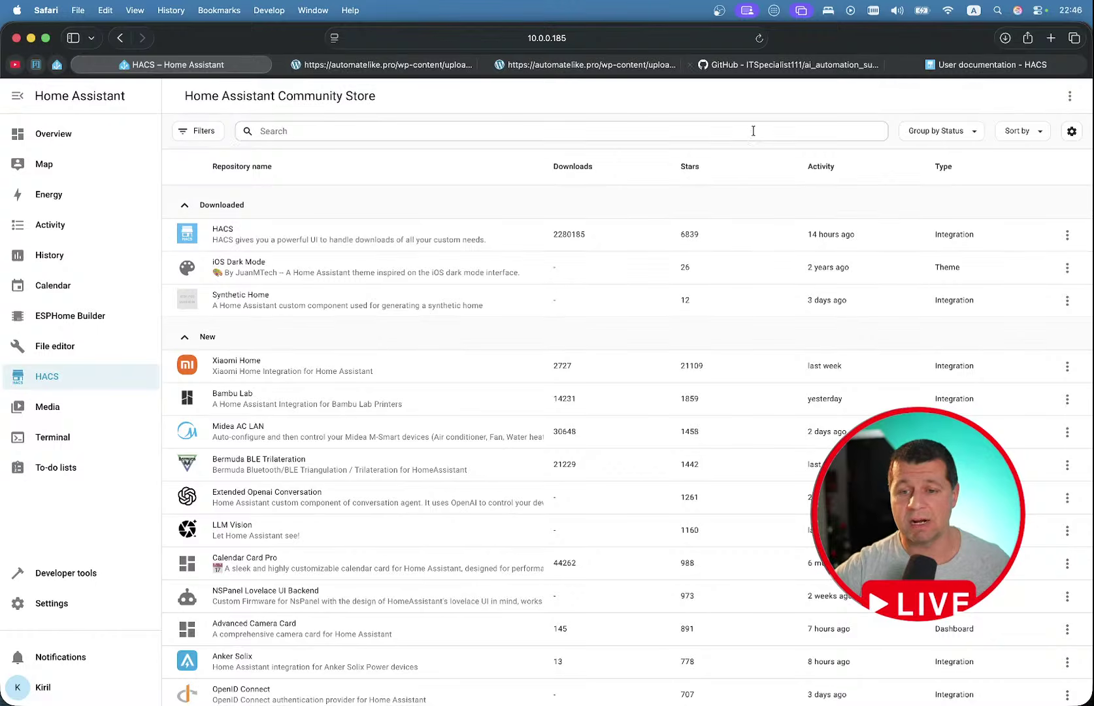
- Switch to the AI Automation Suggester page on GitHub and open the main page of the ai_automation_suggester repository
click(768, 73)
scroll(655, 242, up, 10)
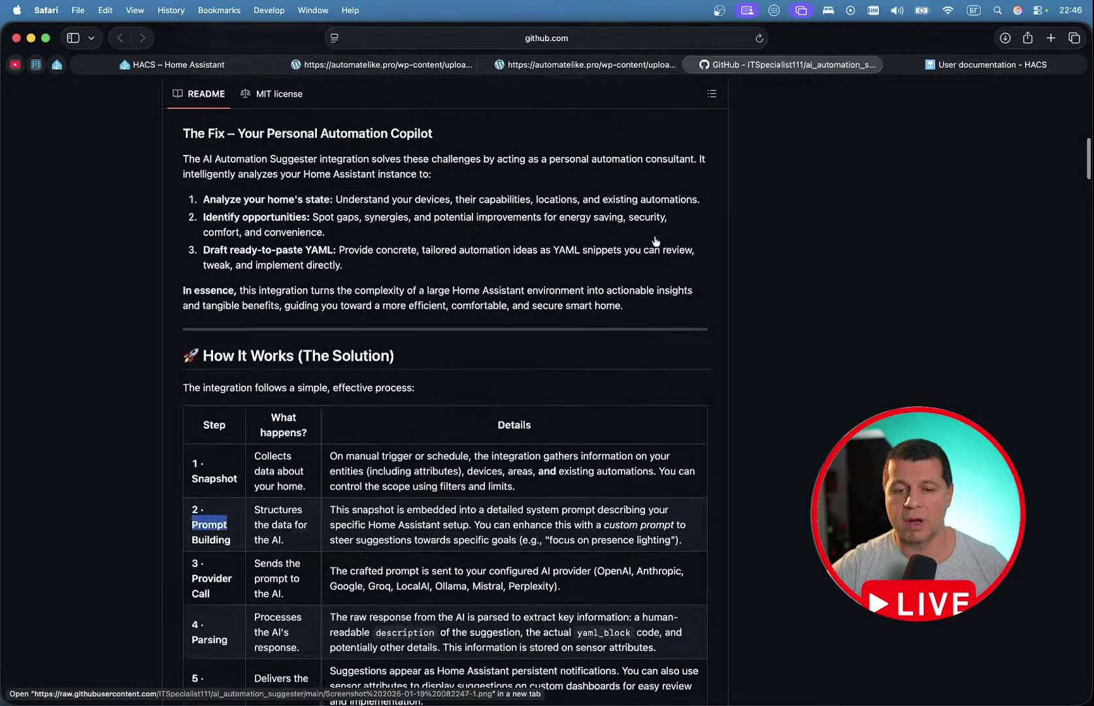
scroll(655, 241, up, 4)
key(ctrl+Right)
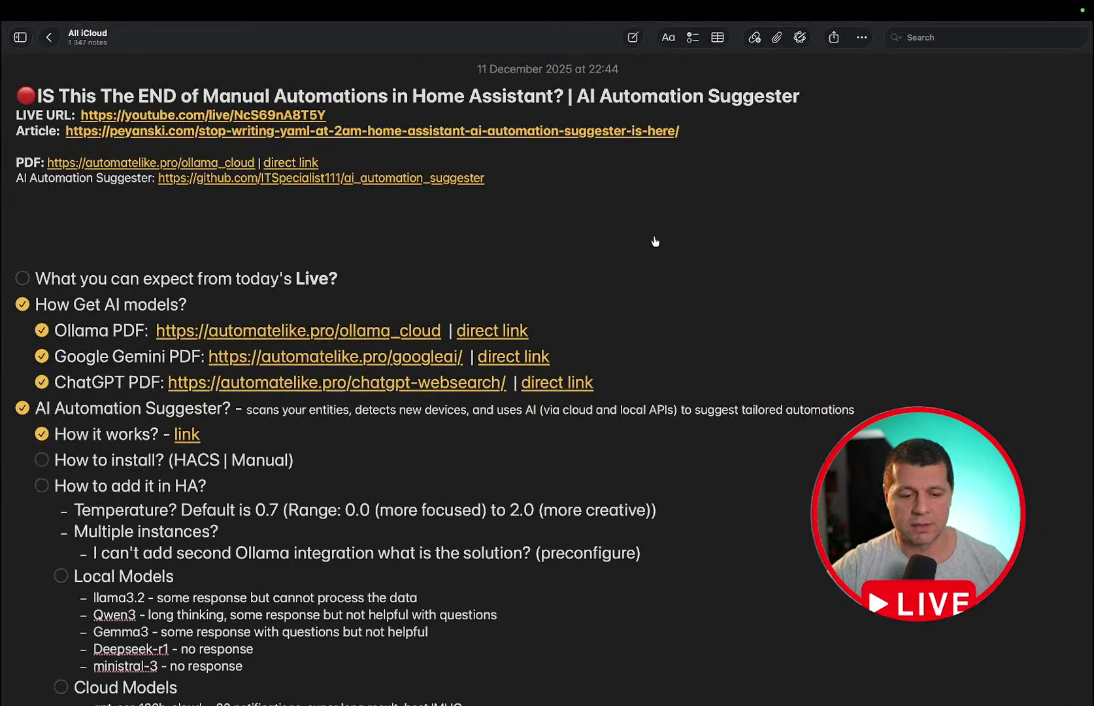
key(ctrl+Left)
scroll(508, 342, up, 5)
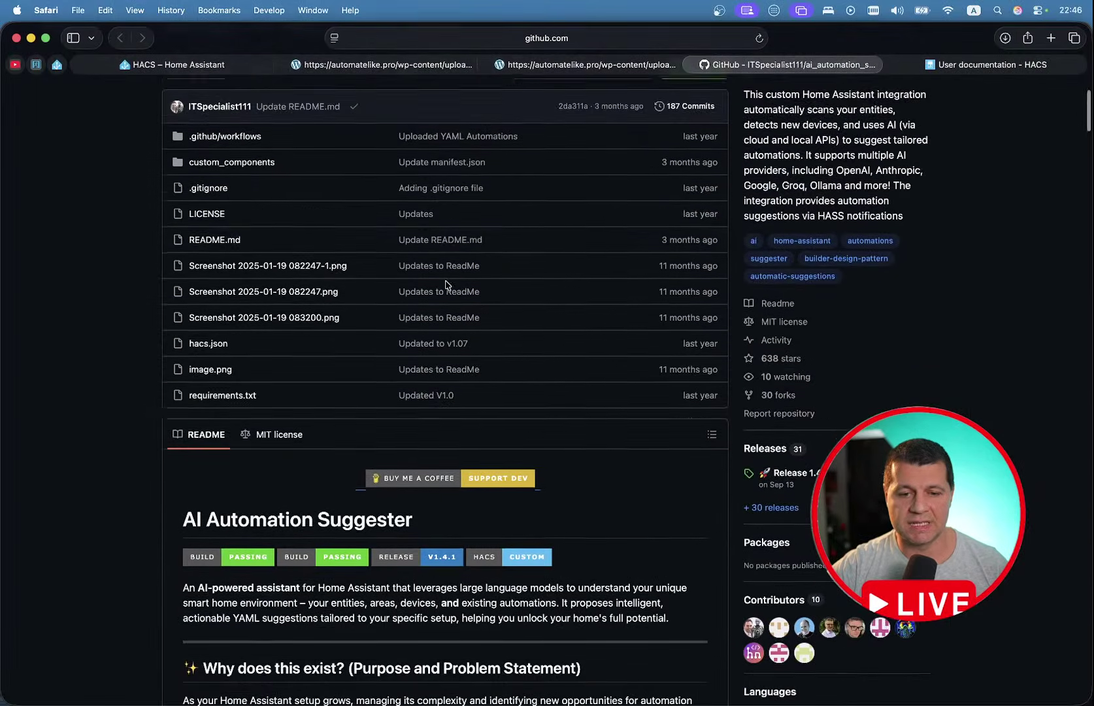
click(590, 37)
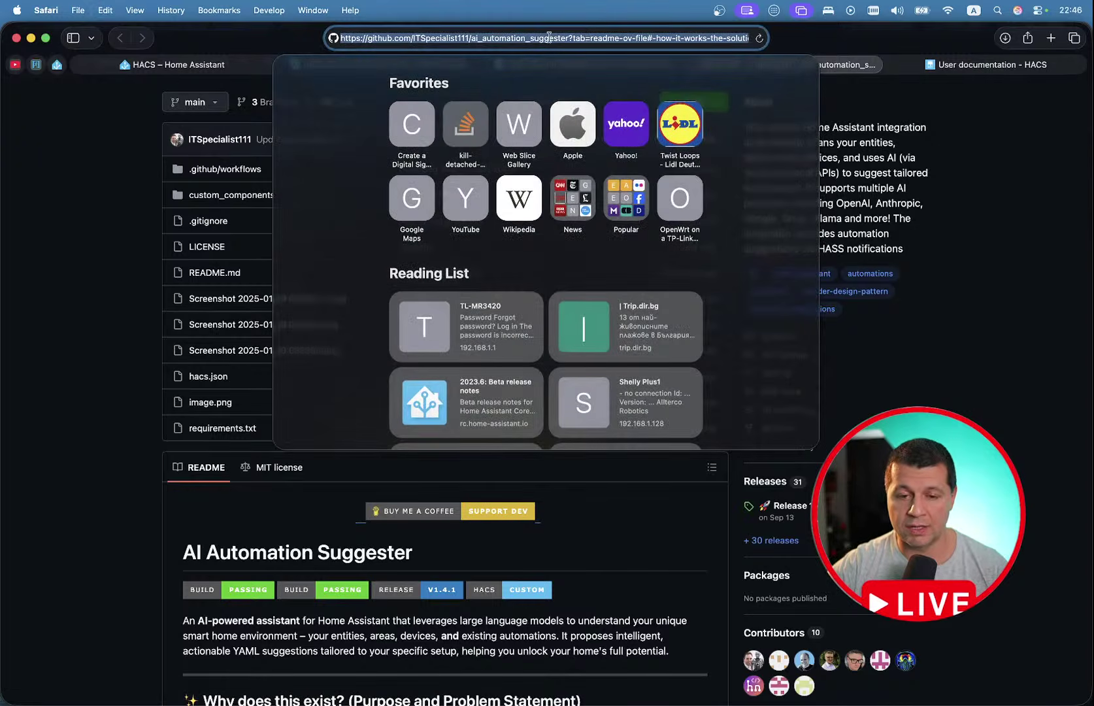
click(83, 275)
scroll(83, 274, up, 3)
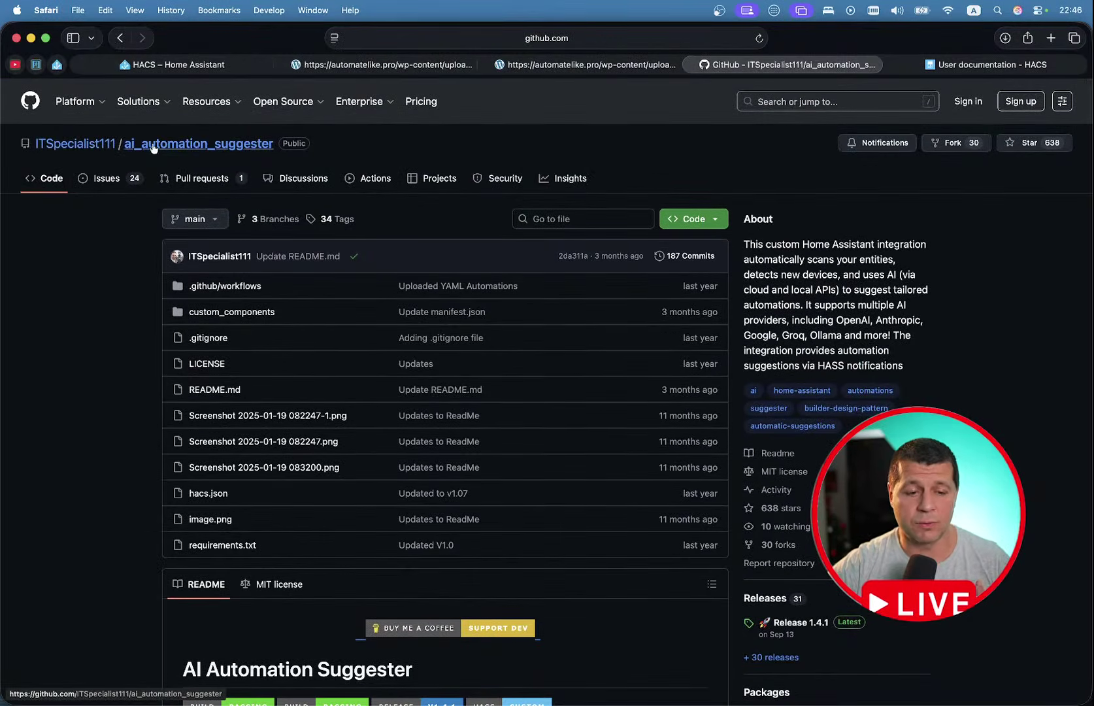
mouse_move(72, 150)
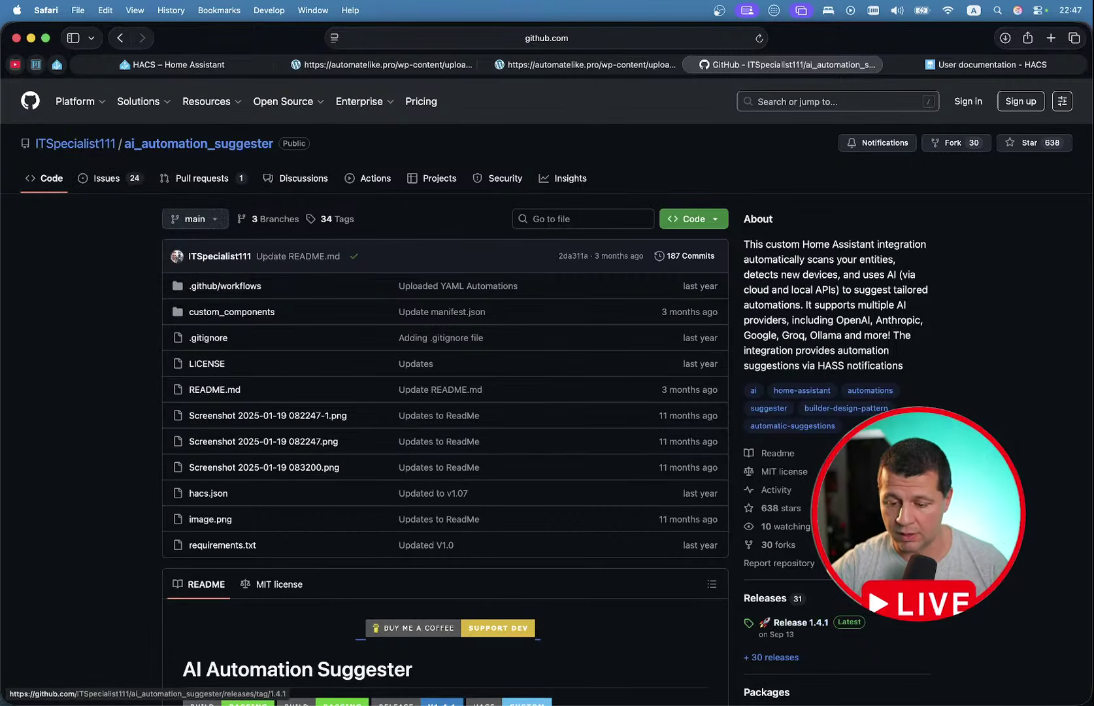
- Select the full address of the ai_automation_suggester repository's main page
scroll(658, 442, down, 5)
scroll(242, 218, up, 5)
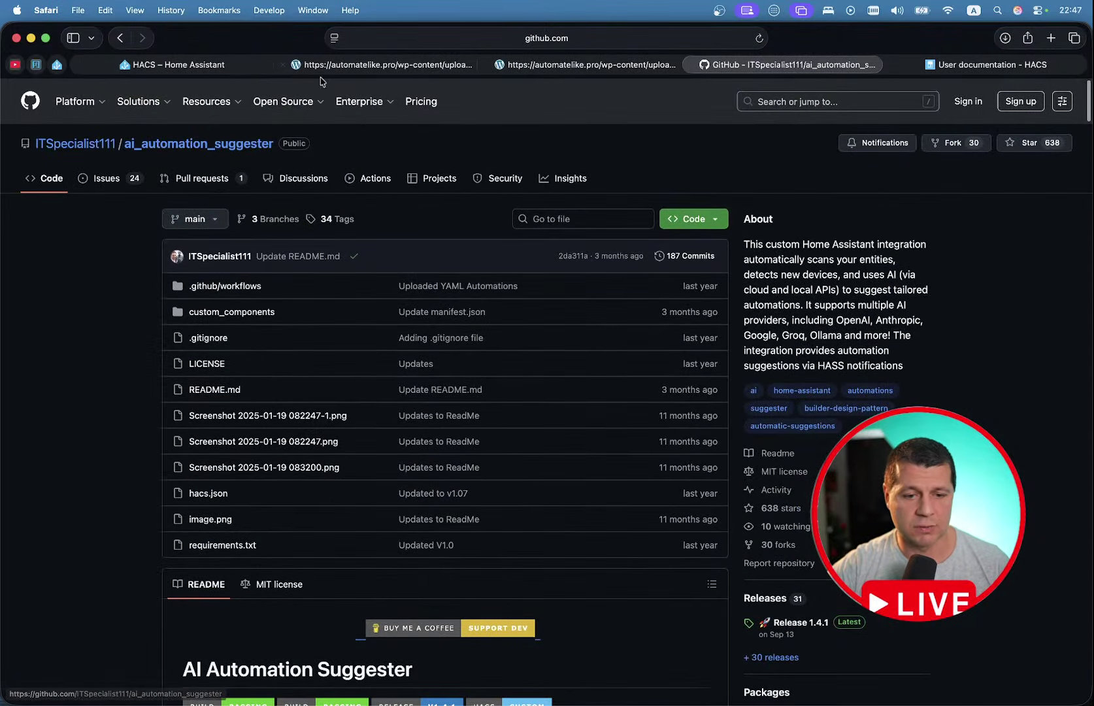
click(476, 40)
key(BackSpace)
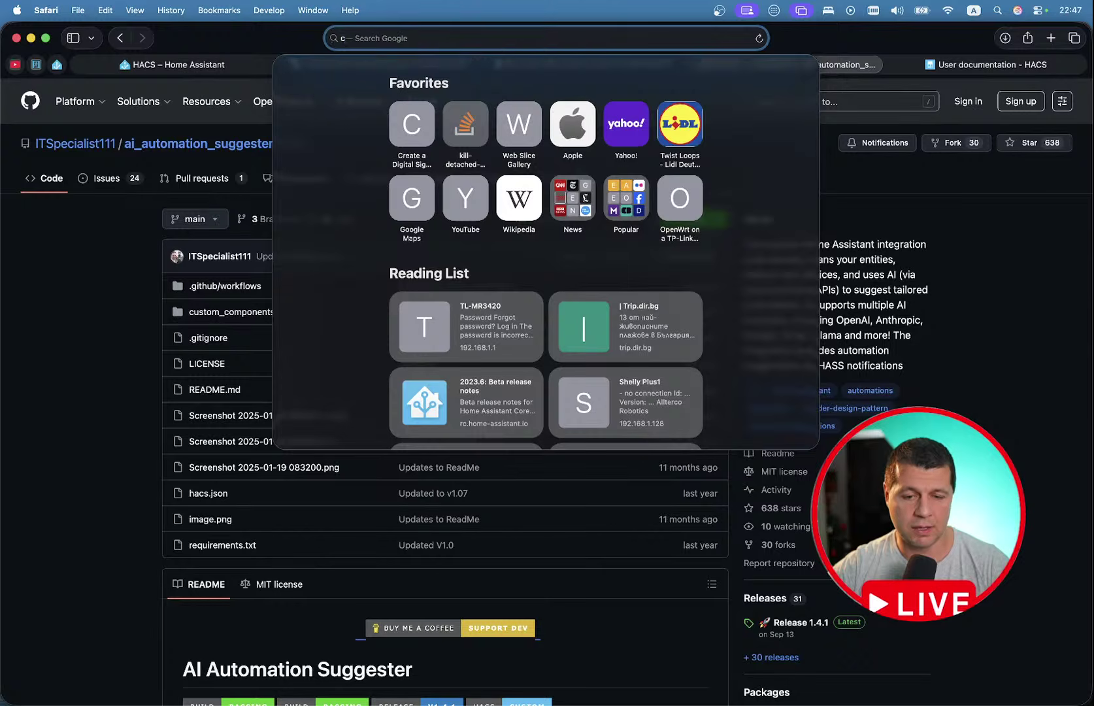
text(c)
key(Escape)
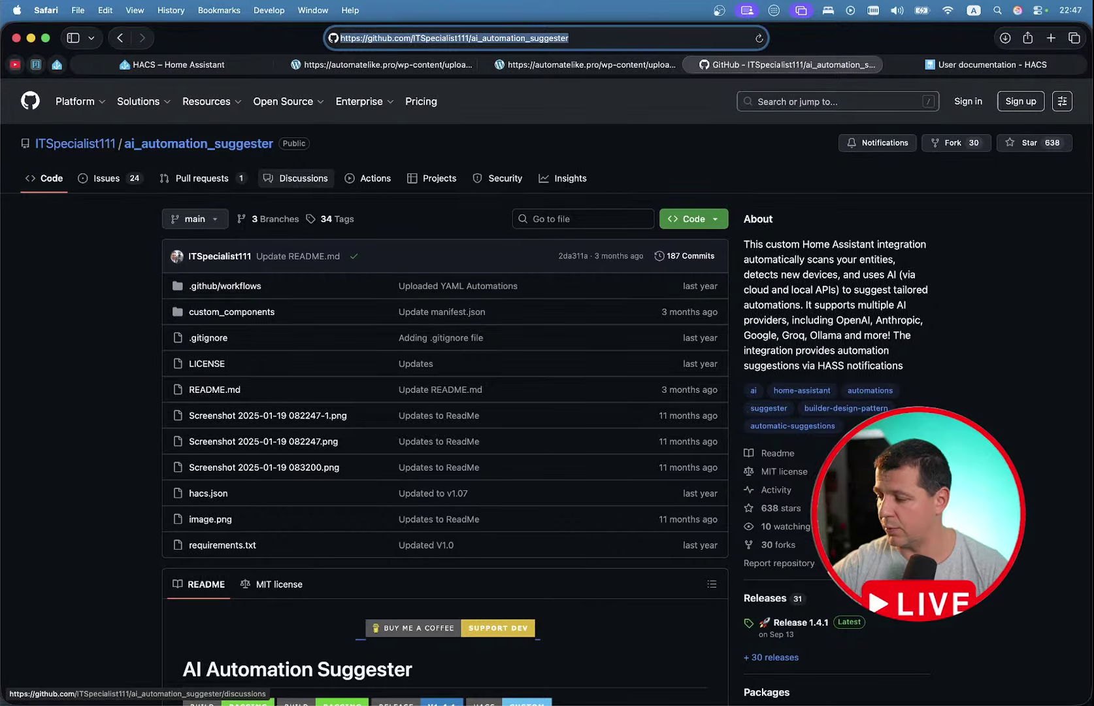
key(super+Tab)
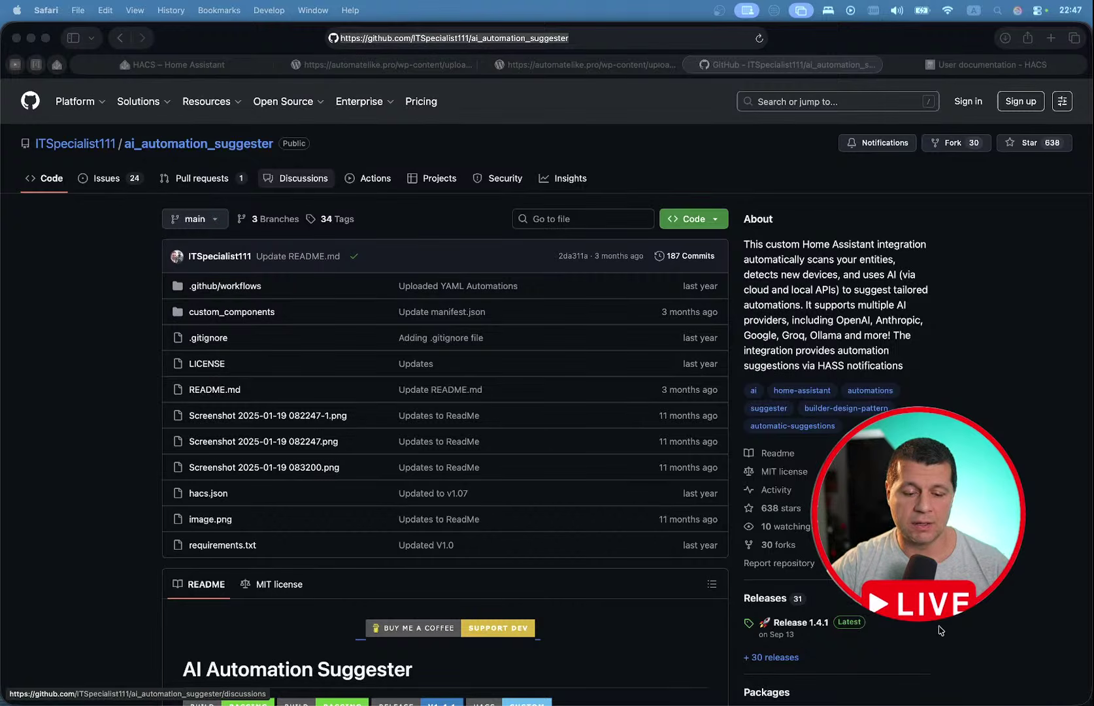
- Read the README's Installation section, covering the recommended HACS method and the manual installation
scroll(474, 449, down, 8)
scroll(474, 447, down, 20)
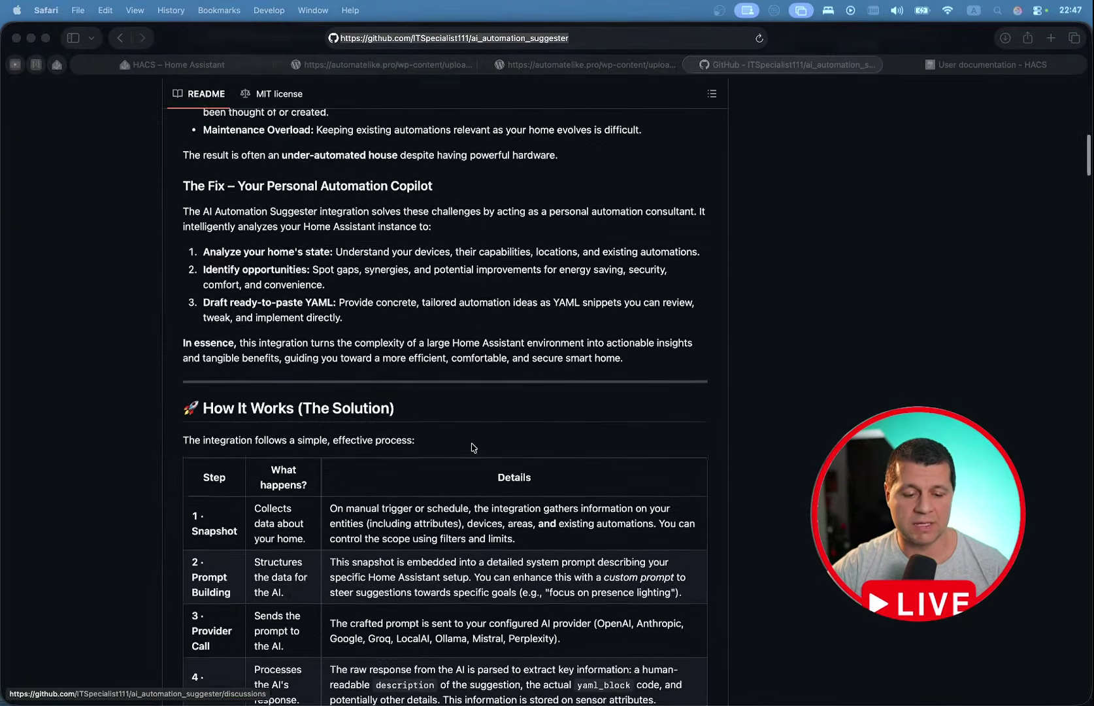
scroll(472, 447, down, 20)
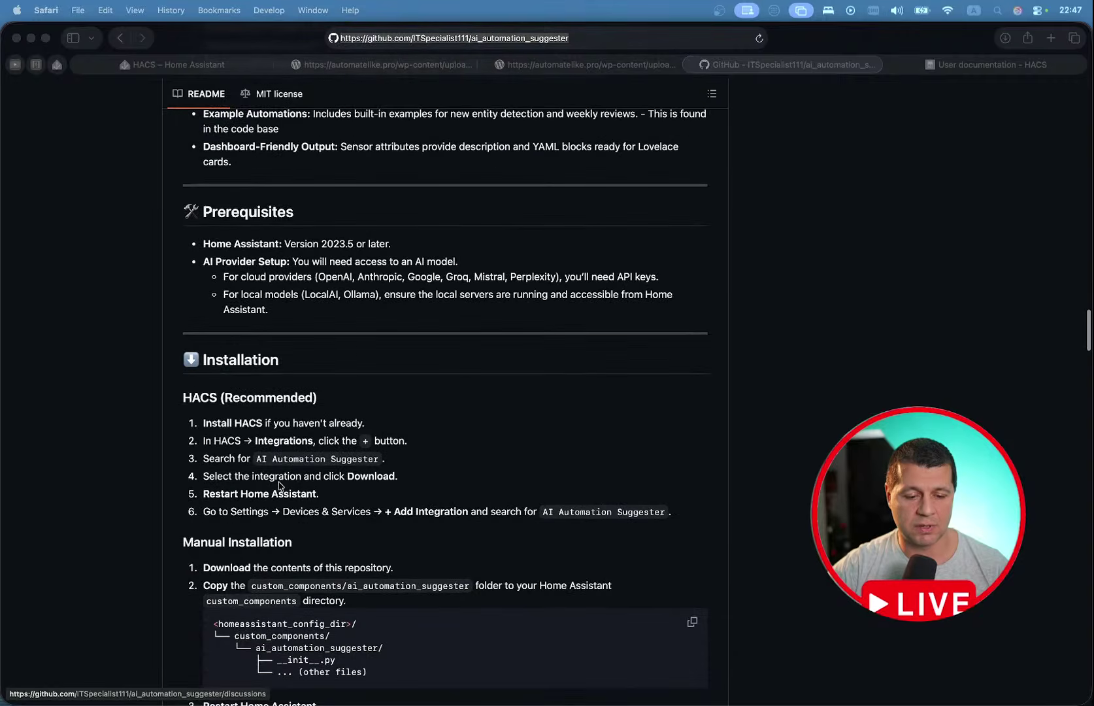
scroll(473, 448, down, 3)
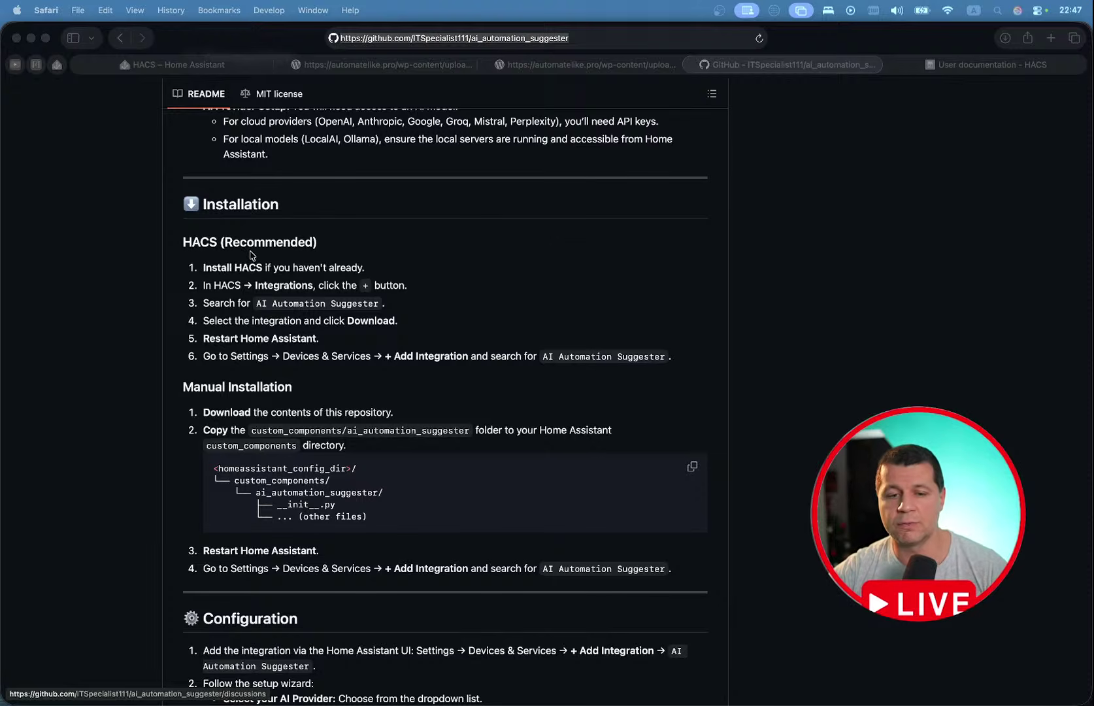
scroll(250, 252, up, 20)
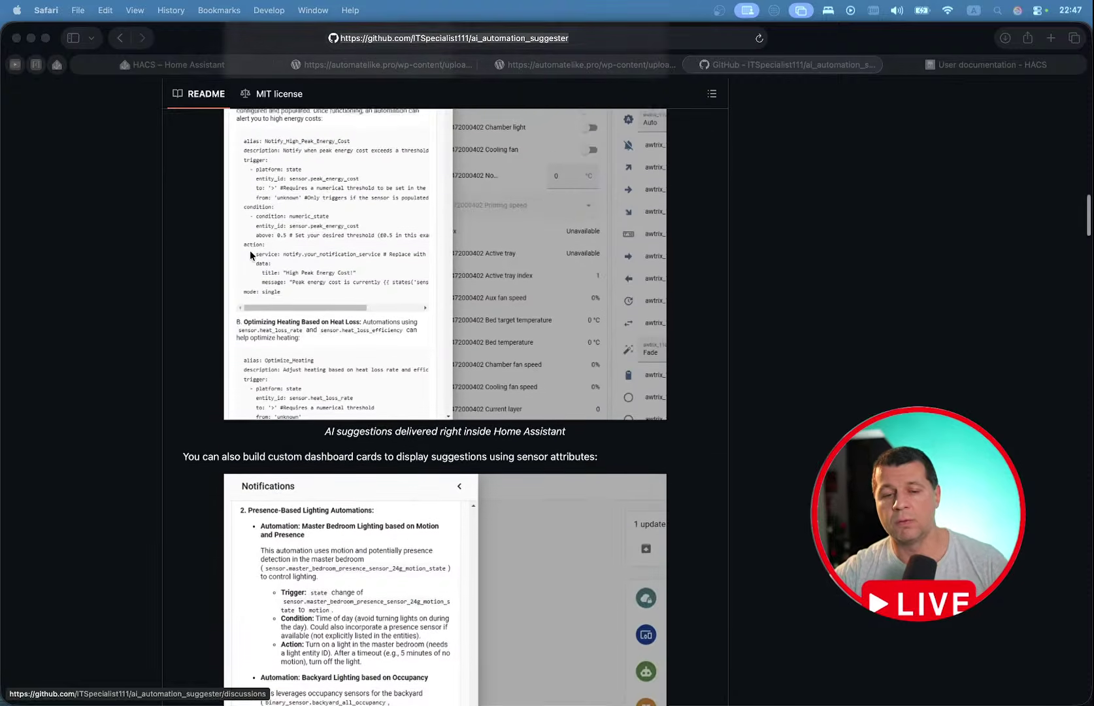
scroll(250, 252, up, 1)
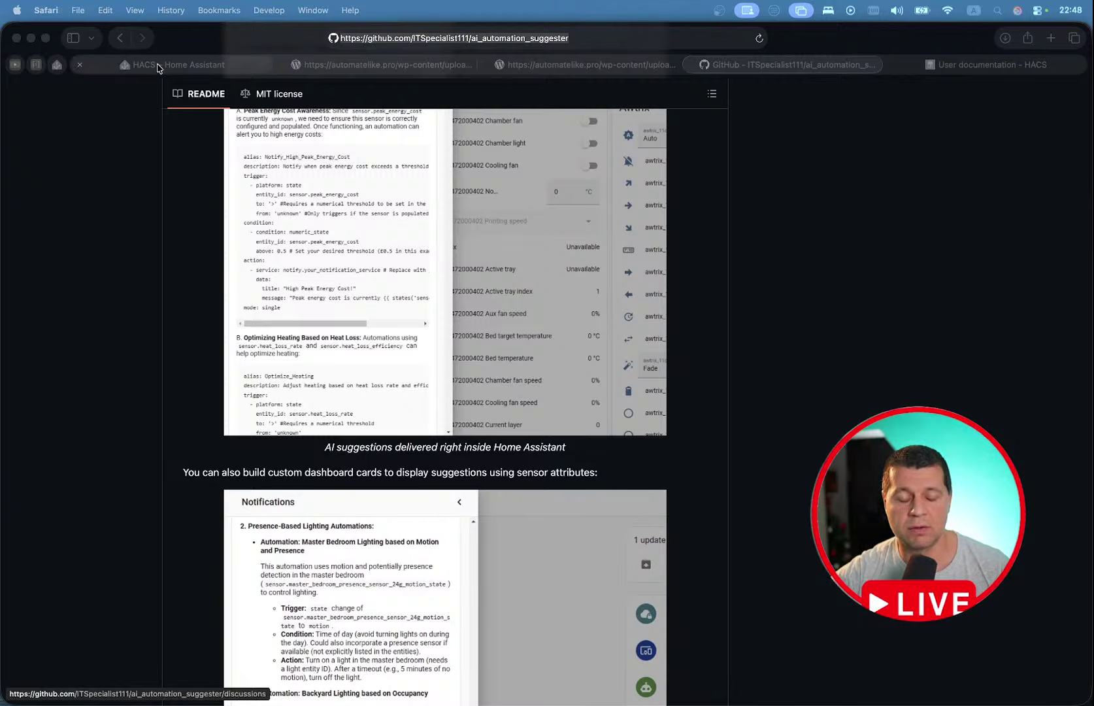
scroll(193, 222, down, 10)
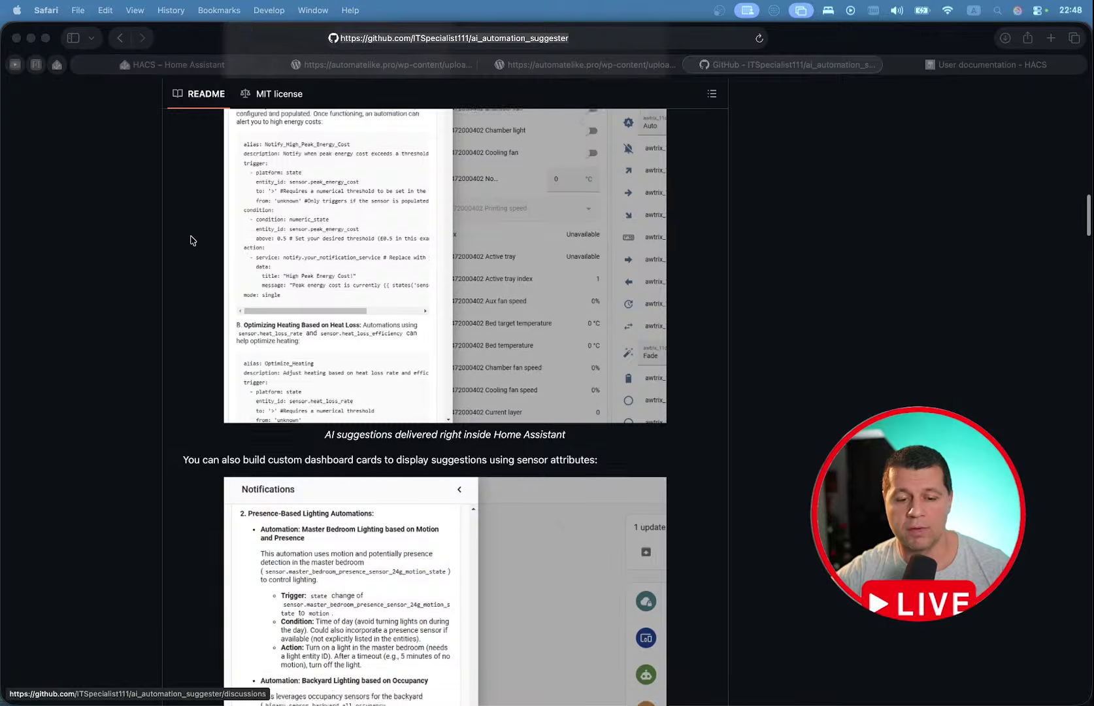
- Return to the HACS store in Home Assistant and activate its repository search
click(172, 70)
click(172, 65)
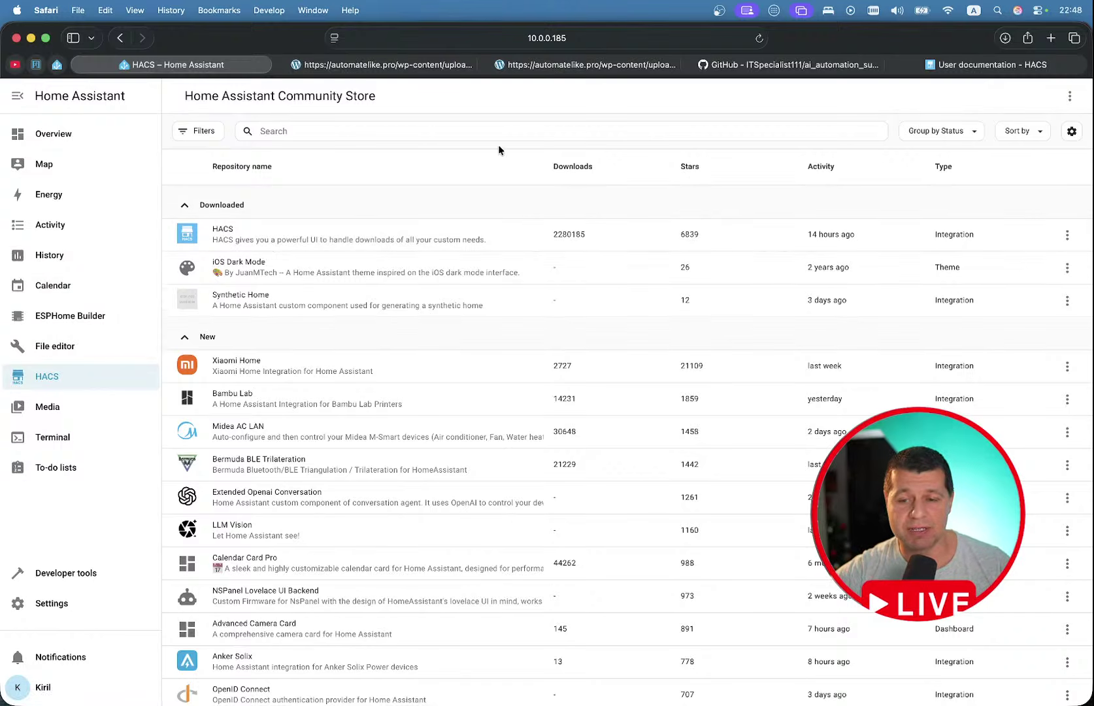
click(269, 130)
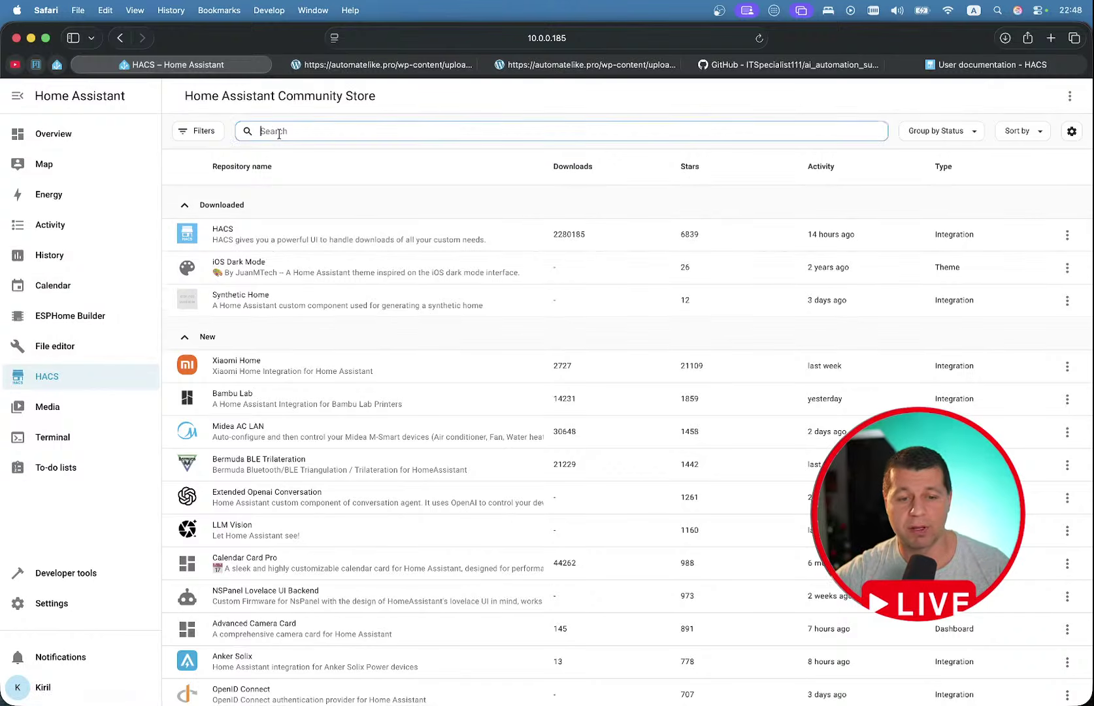
key(ctrl+space)
text(аи а)
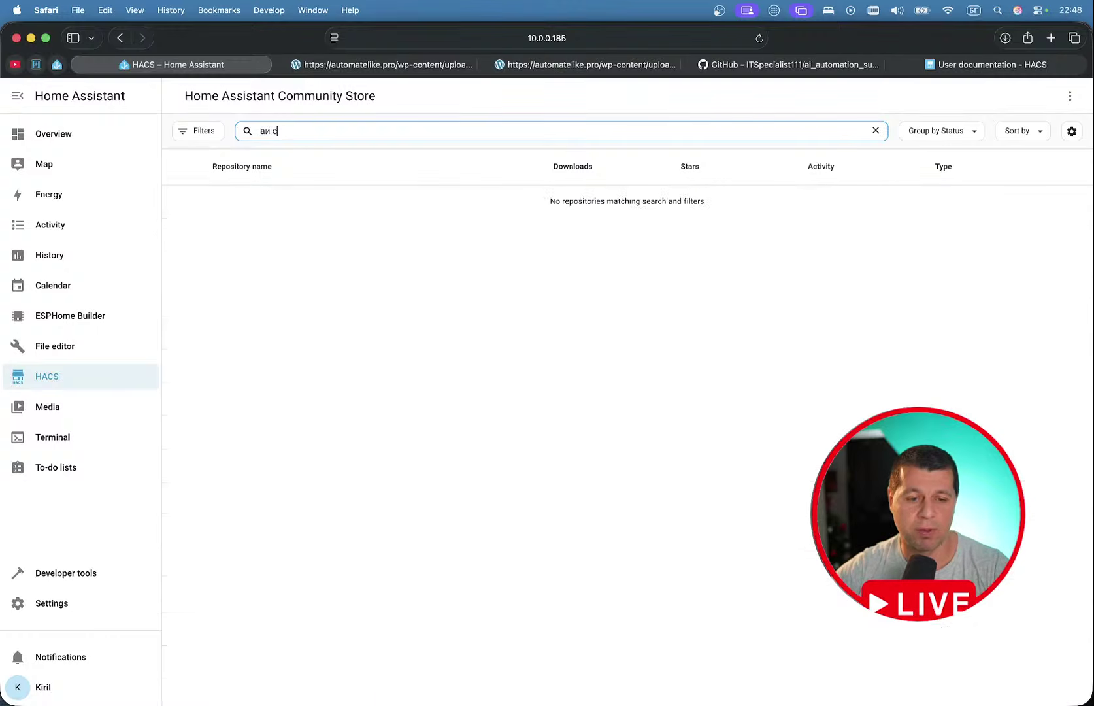
key(BackSpace)
key(BackSpace)
key(BackSpace)
key(BackSpace)
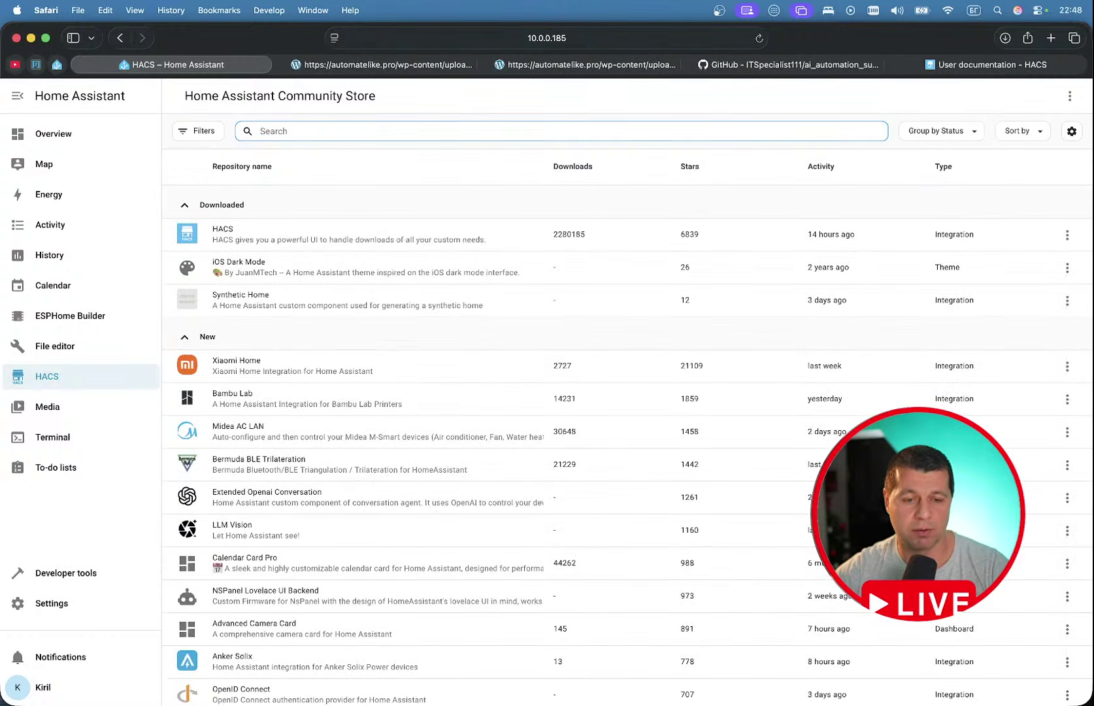
text(аи)
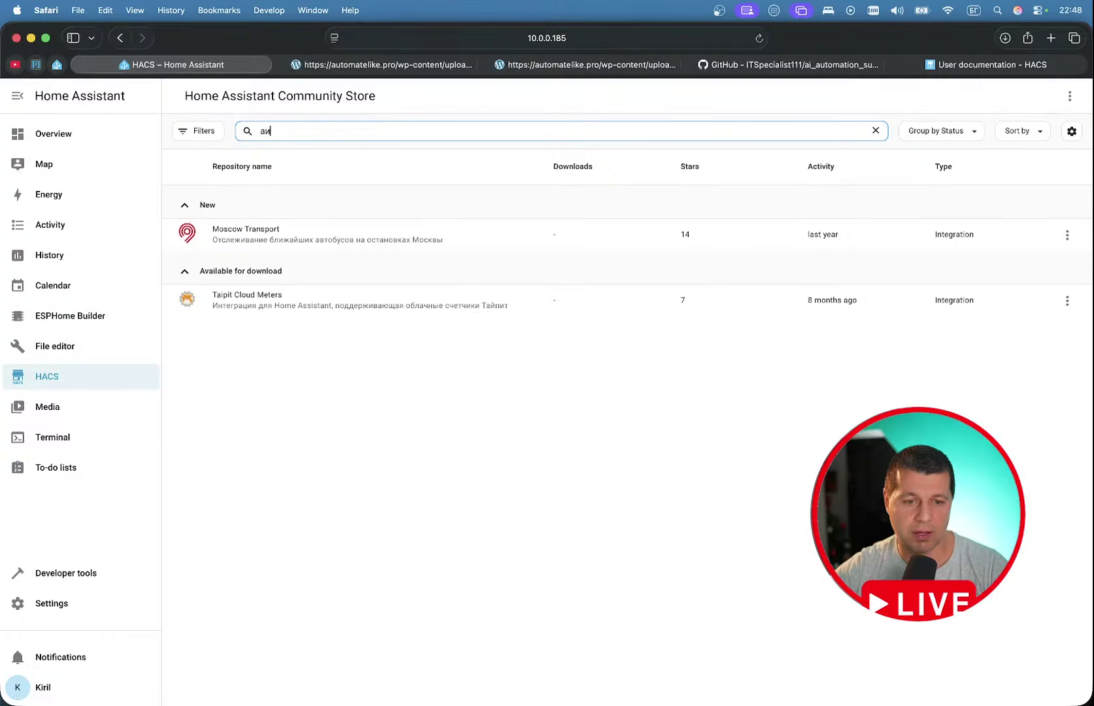
key(BackSpace)
key(BackSpace)
key(ctrl+space)
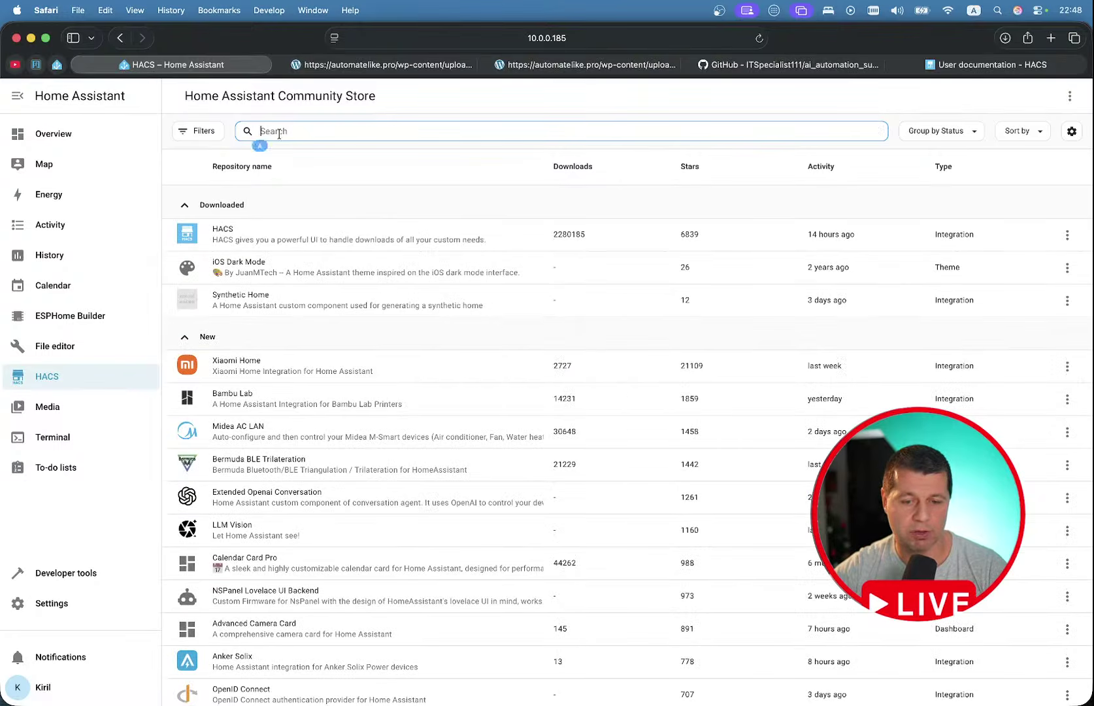
- Search the HACS store for "ai autom" and open the AI Automation Suggester repository
text(ai su)
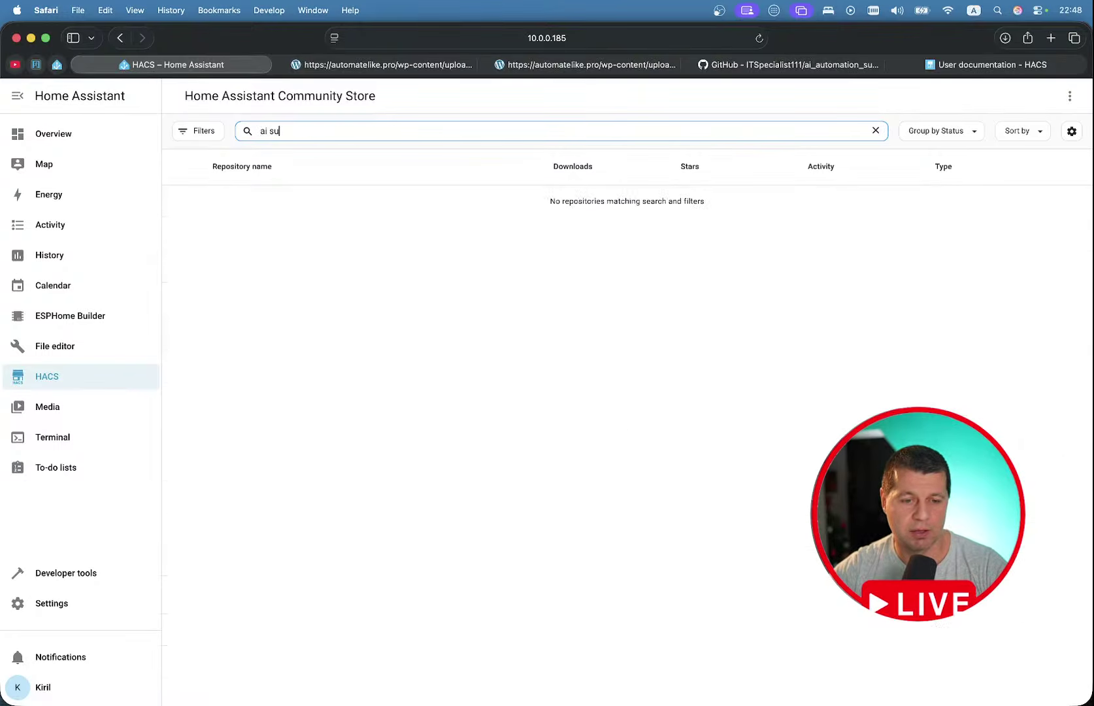
text(gg)
key(BackSpace)
key(BackSpace)
key(BackSpace)
key(BackSpace)
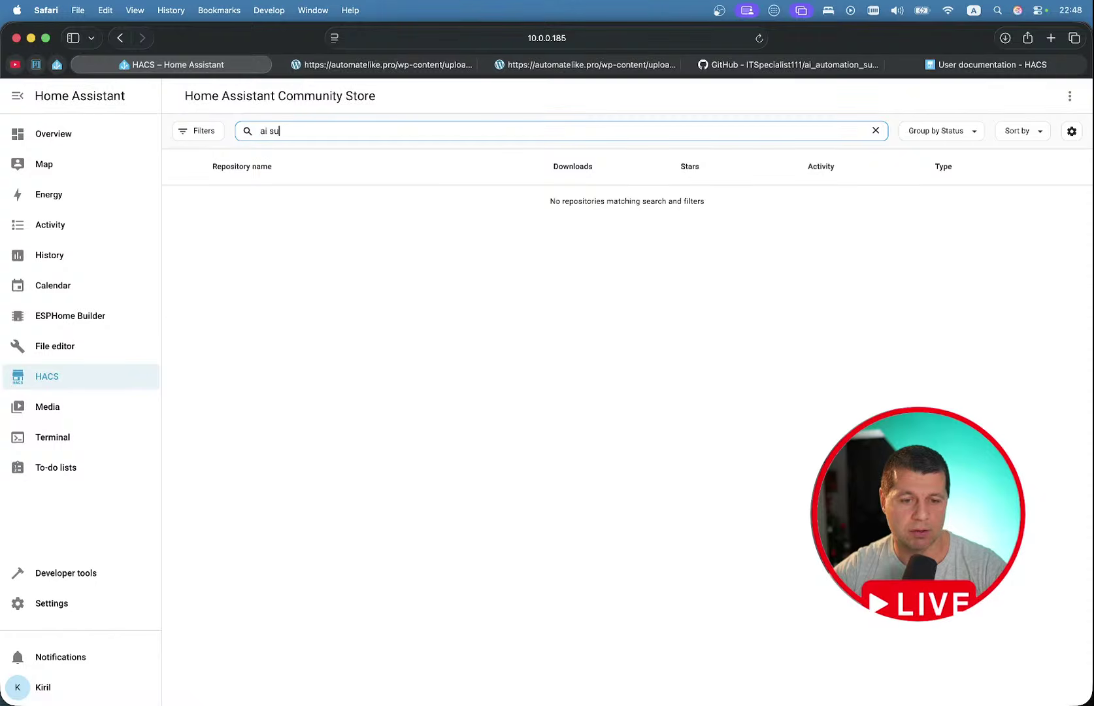
text(autom)
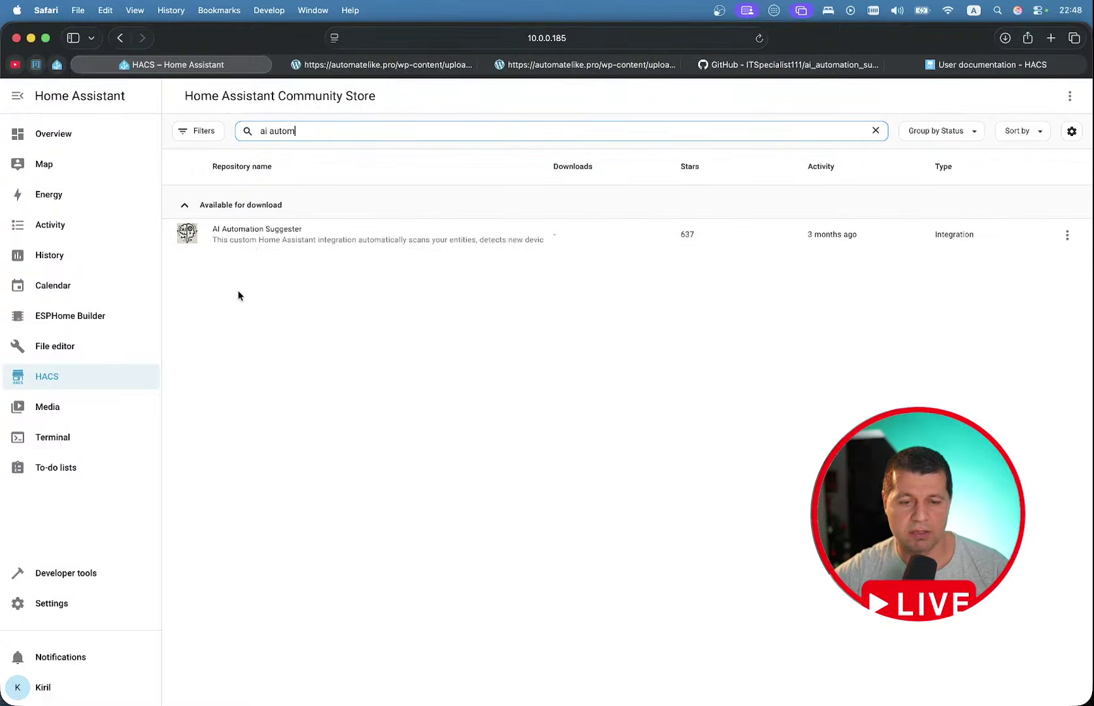
click(267, 233)
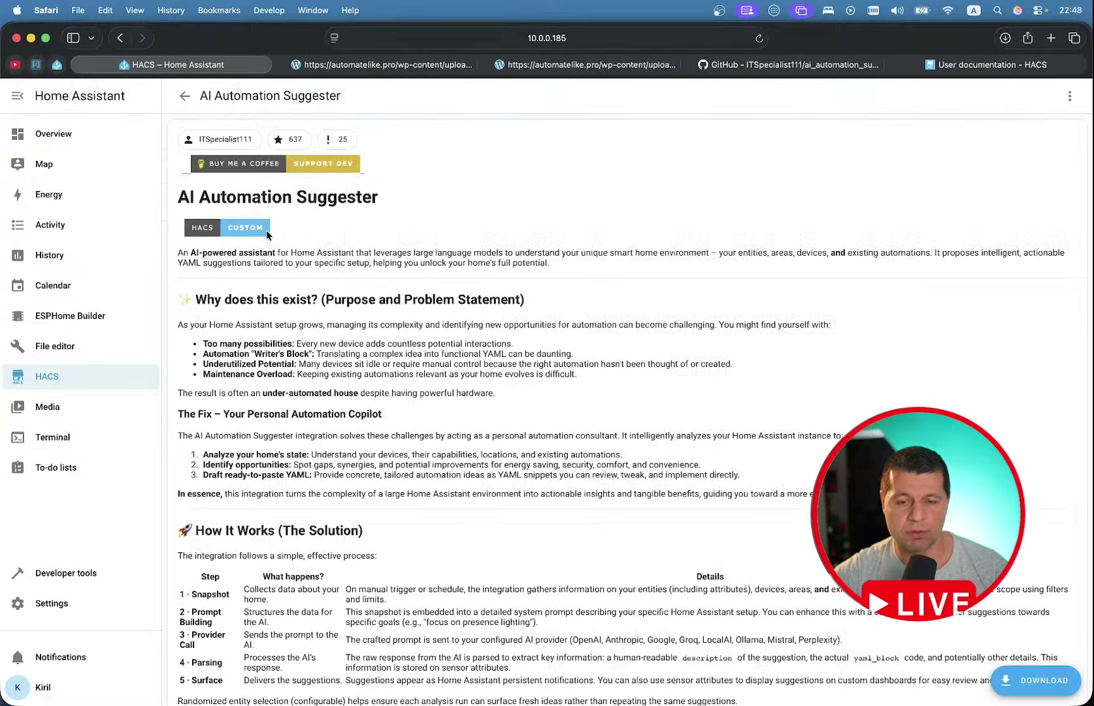
- Download the AI Automation Suggester integration and return to the HACS store list
click(1039, 676)
click(749, 487)
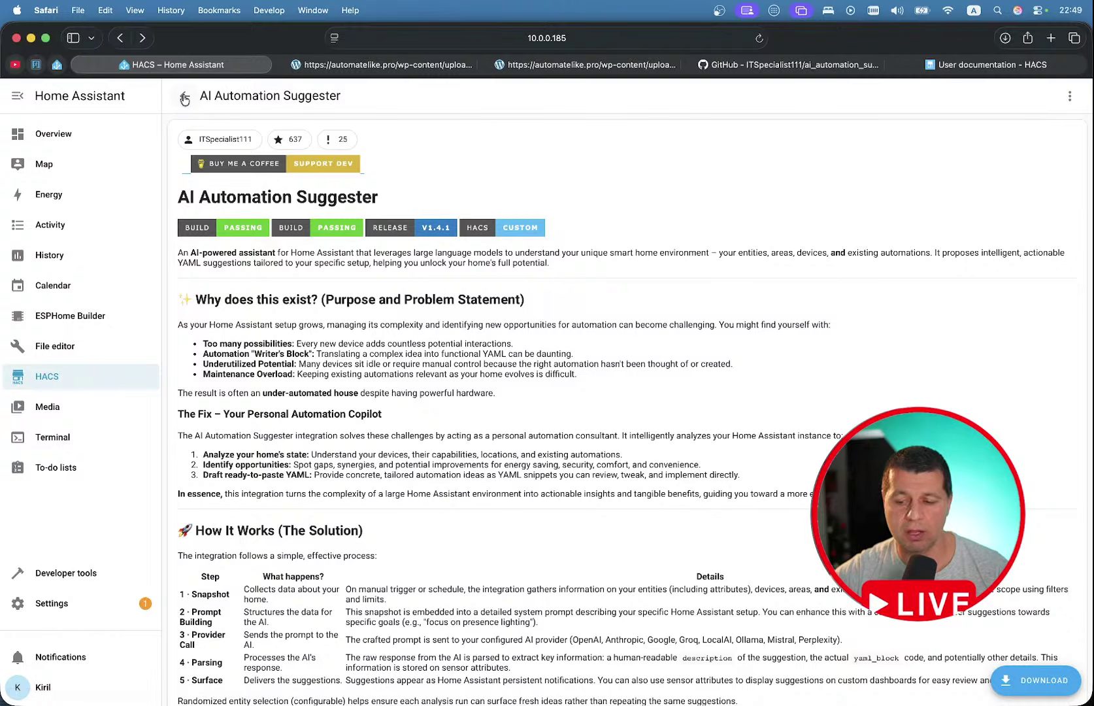
click(185, 98)
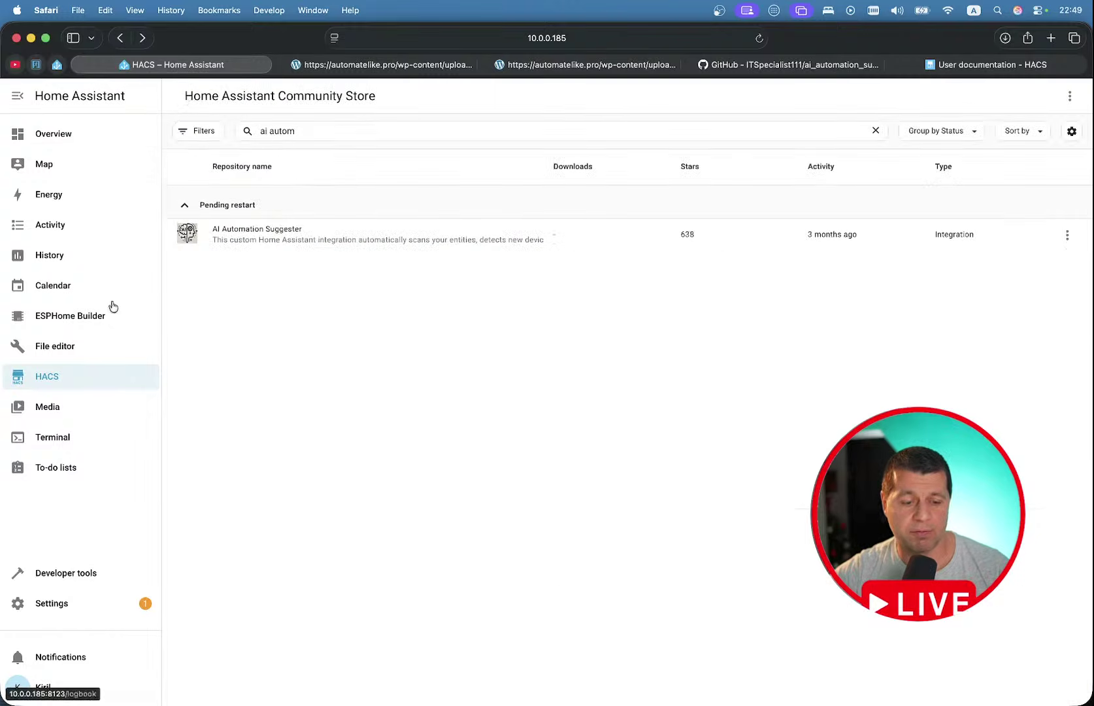
- Open the HACS restart-required repair in the settings, submit it to restart Home Assistant, and finish the repair
click(114, 601)
click(529, 187)
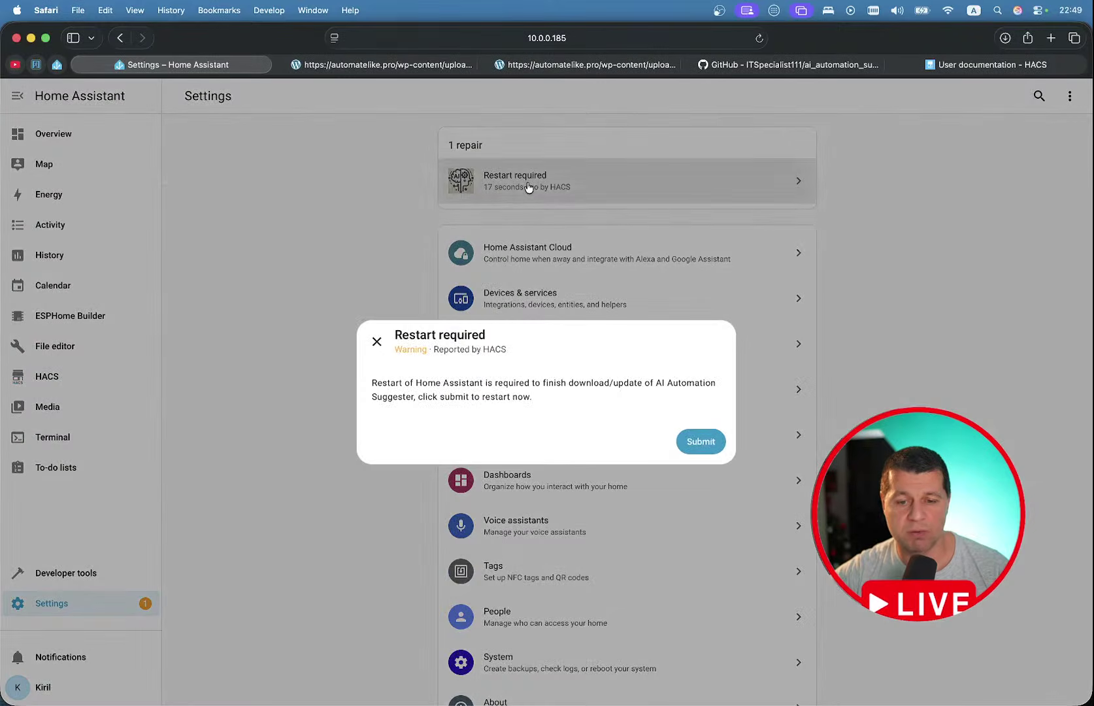
click(711, 446)
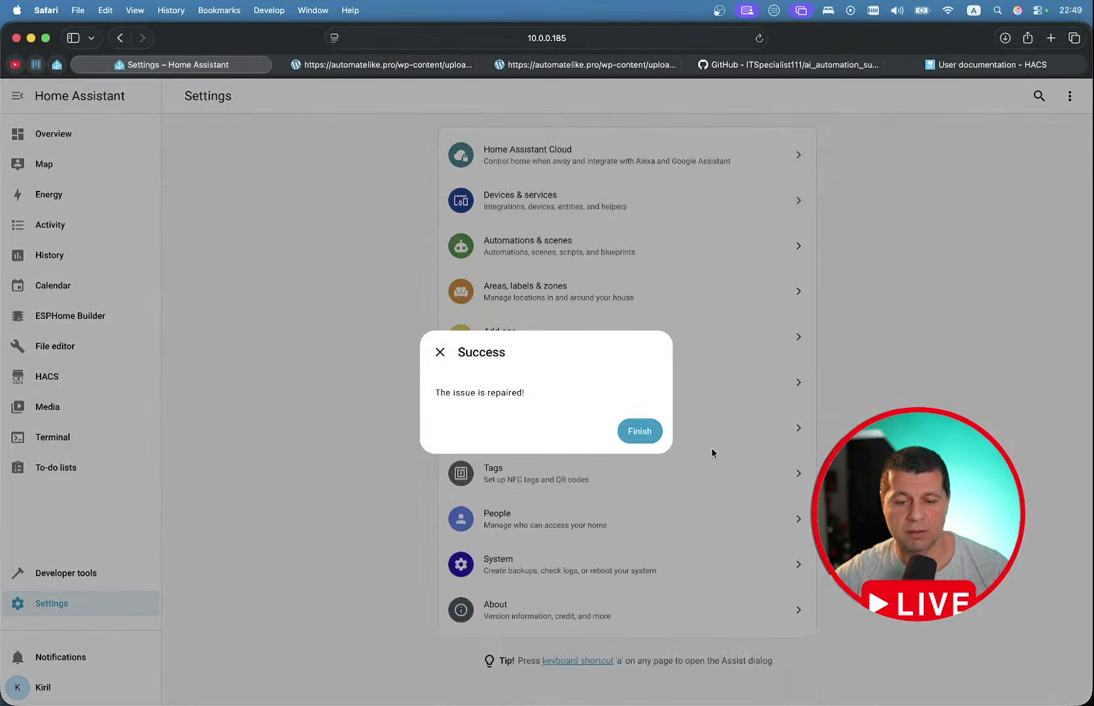
click(653, 441)
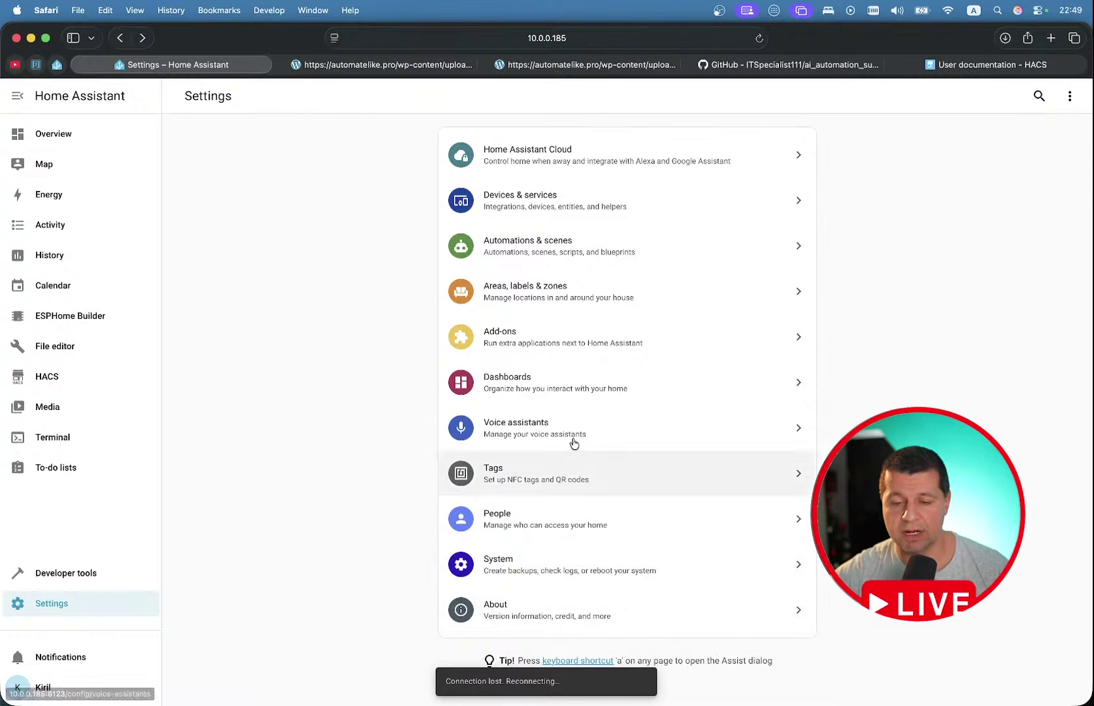
- Switch to the session notes, review the topics on installing and adding the integration and on the models, and return to Home Assistant
key(ctrl+Right)
scroll(481, 407, down, 2)
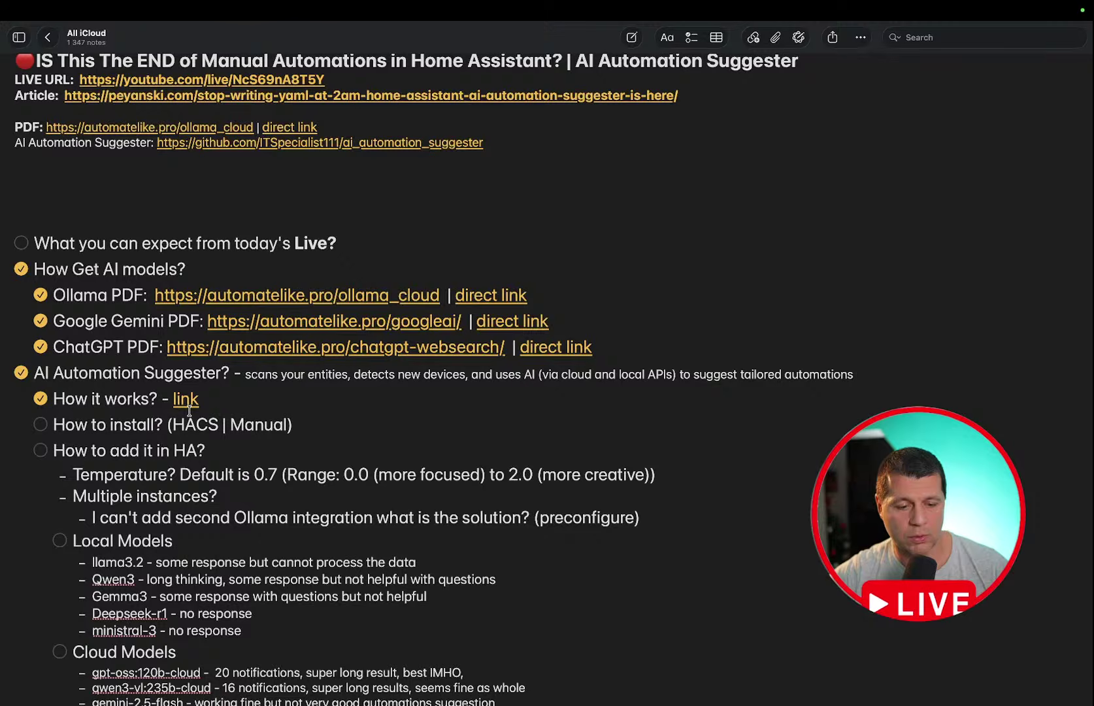
scroll(190, 410, down, 7)
scroll(190, 410, up, 4)
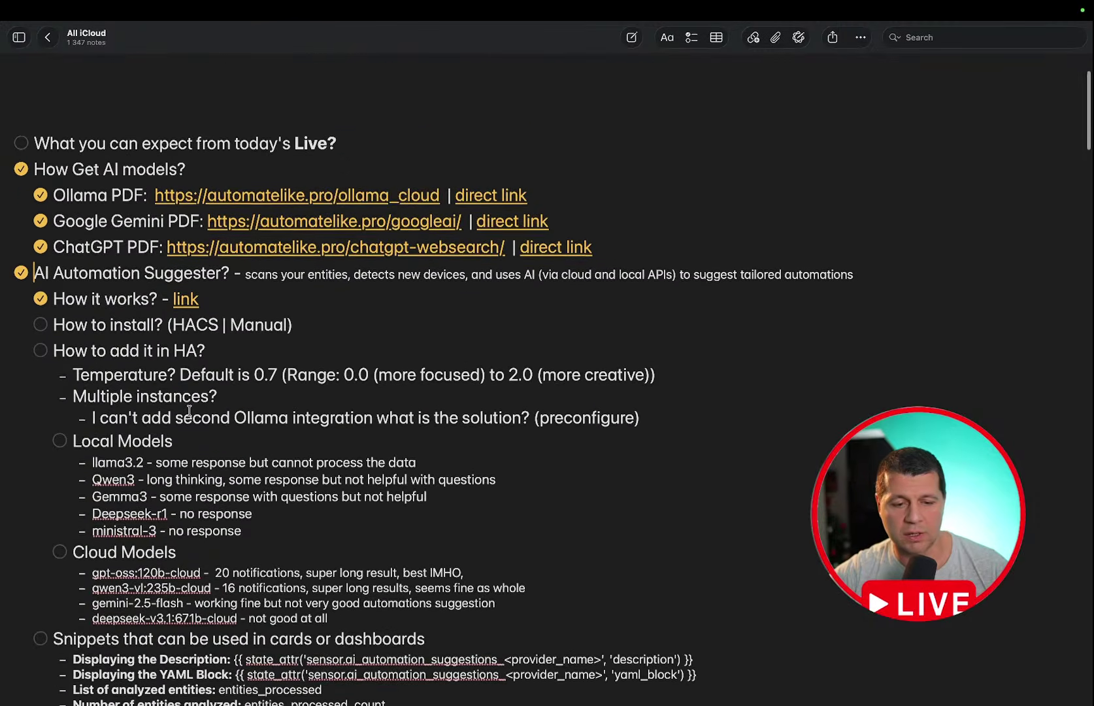
scroll(189, 411, up, 3)
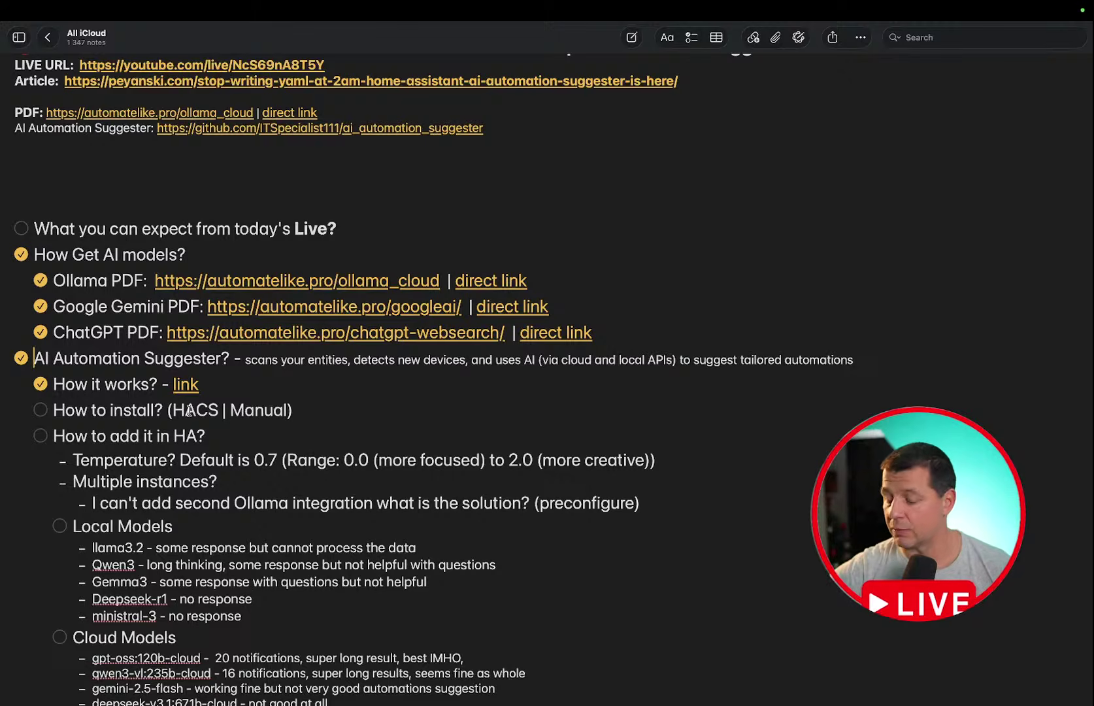
key(ctrl+Left)
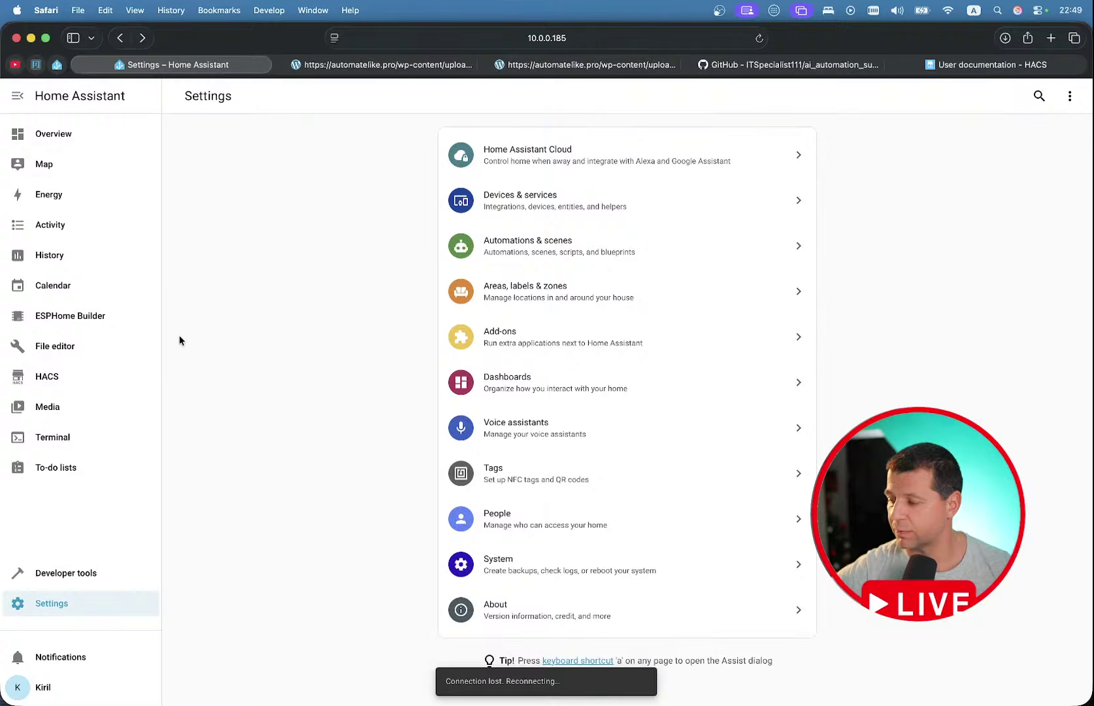
key(ctrl+Right)
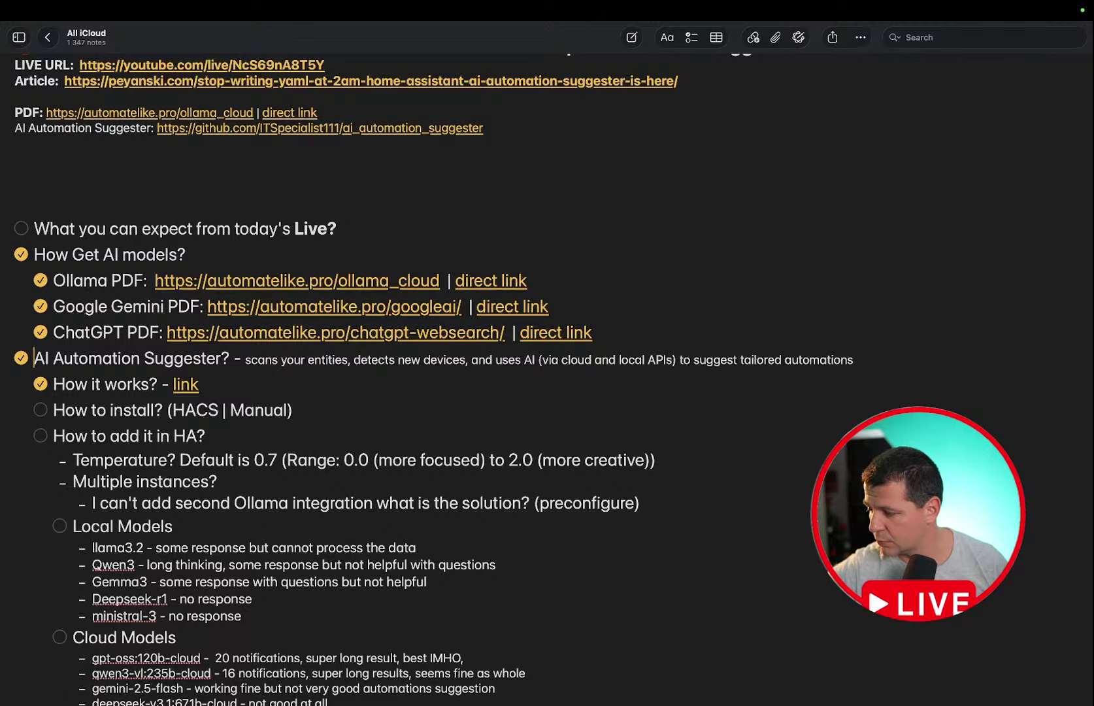
key(super+Tab)
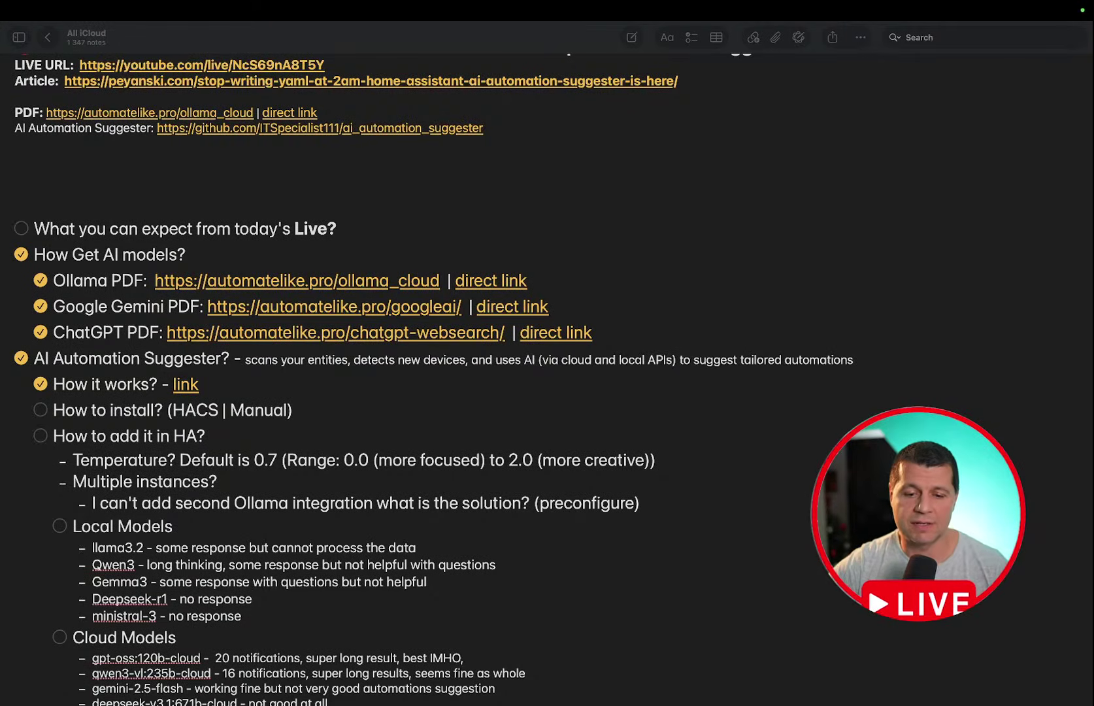
key(ctrl+Left)
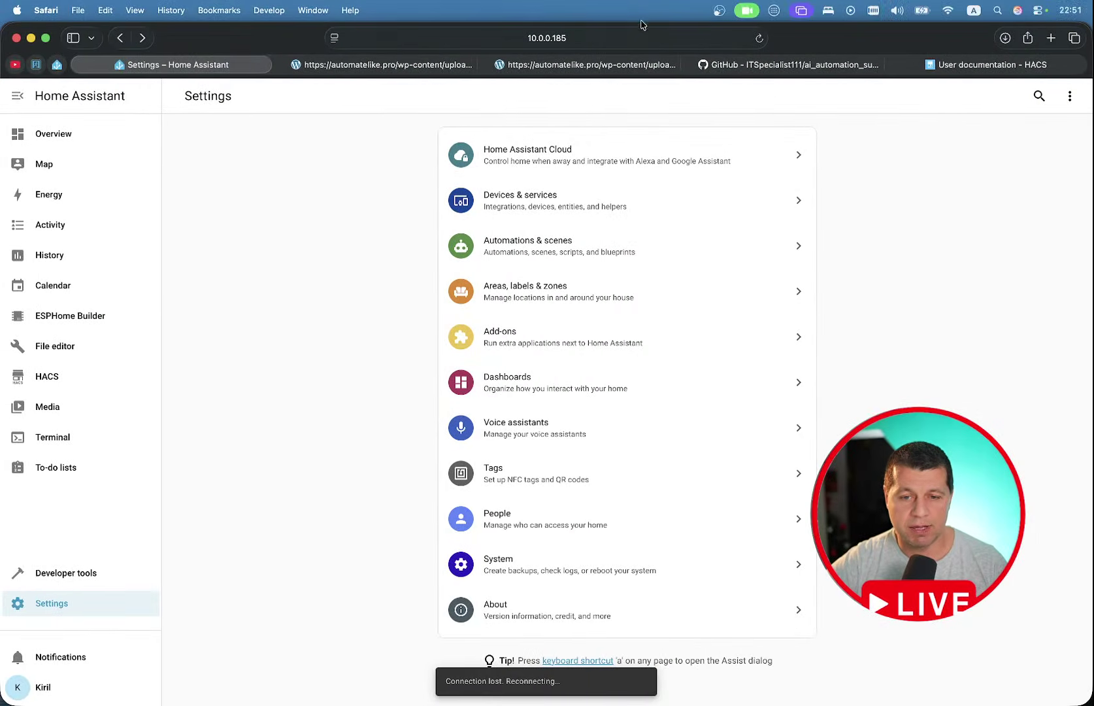
- Reload the Home Assistant page and open the Overview dashboard
click(759, 39)
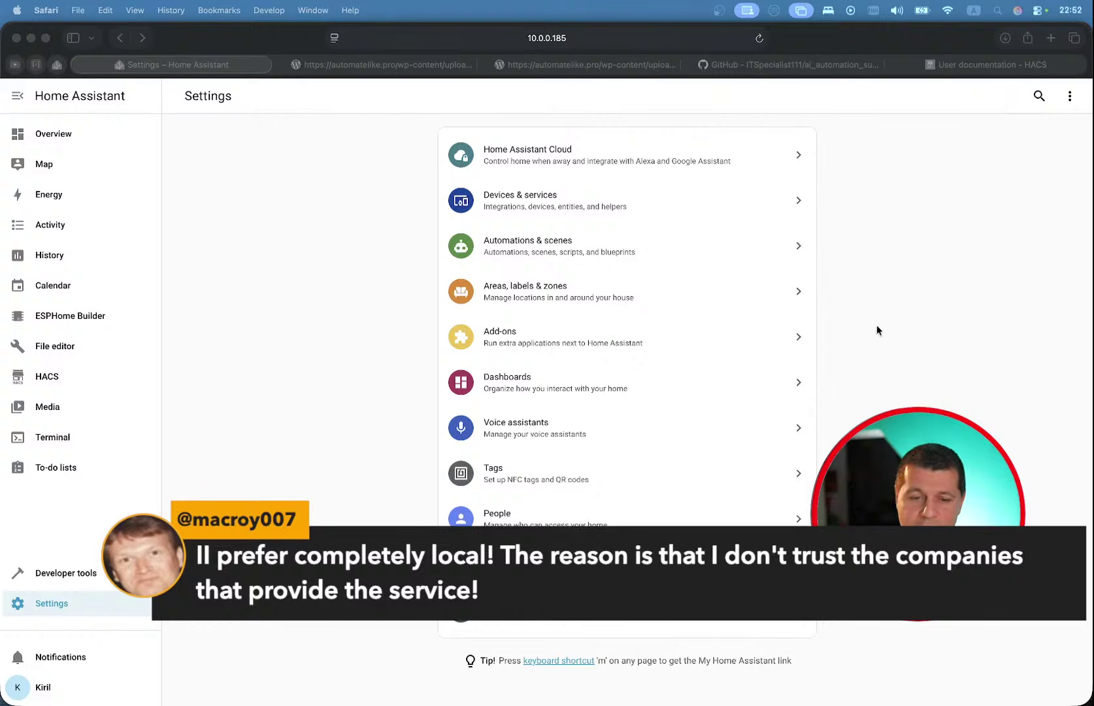
click(49, 129)
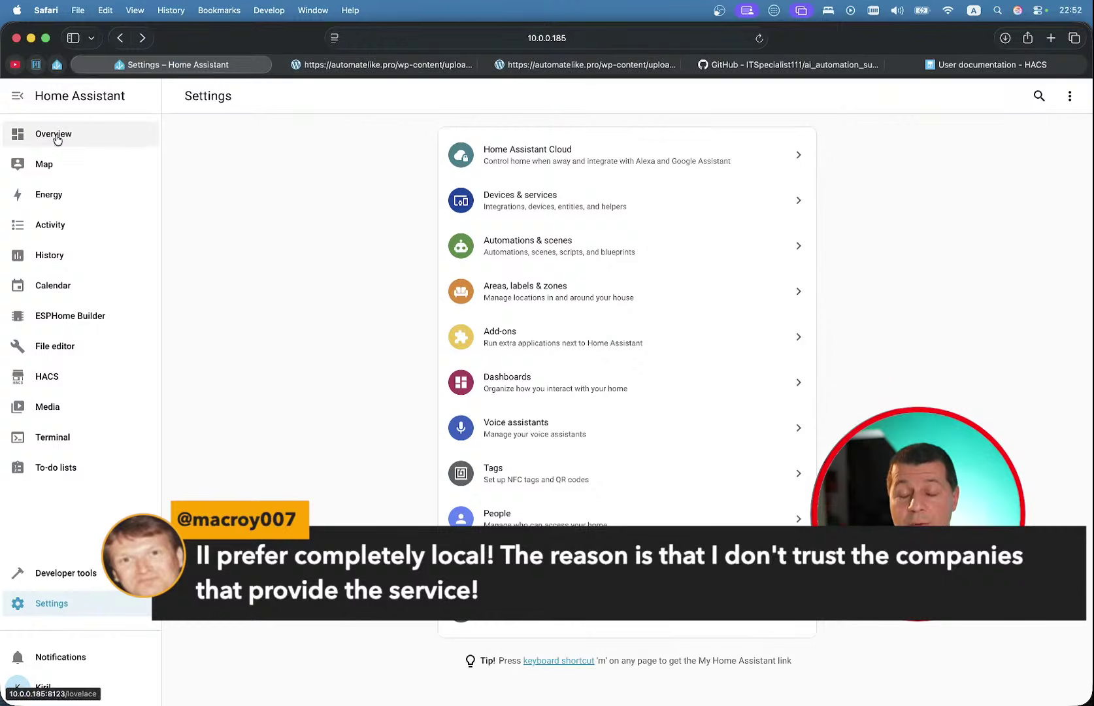
click(57, 139)
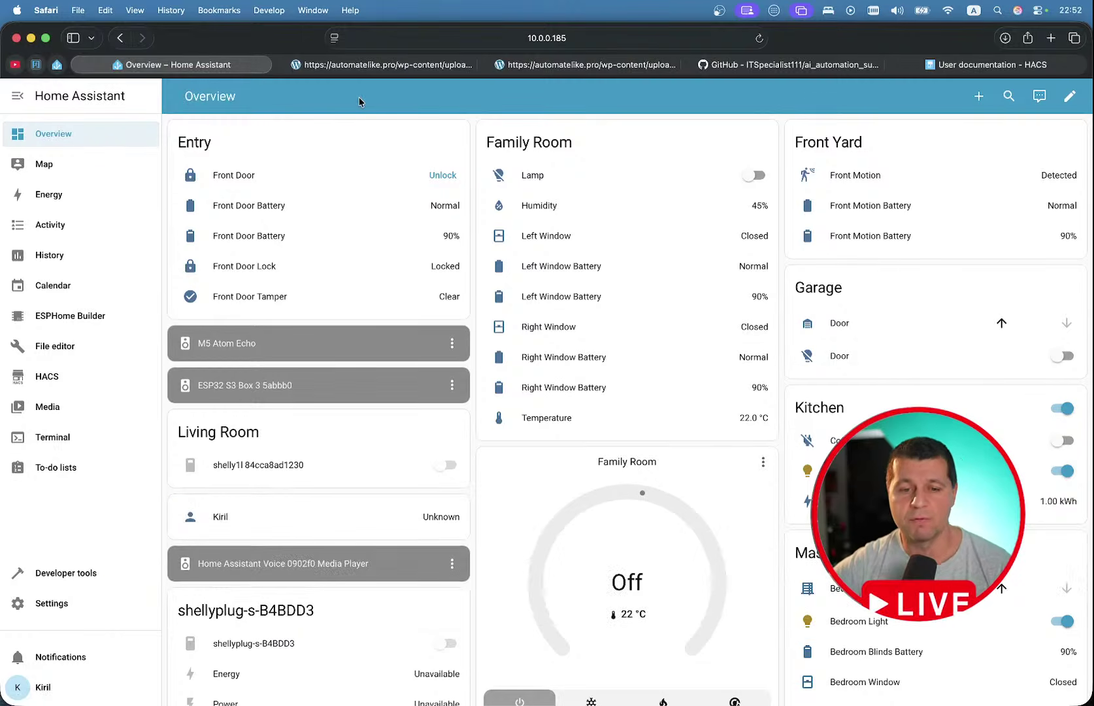
- Search the quick commands for "inte" and open the Integrations page
key(c)
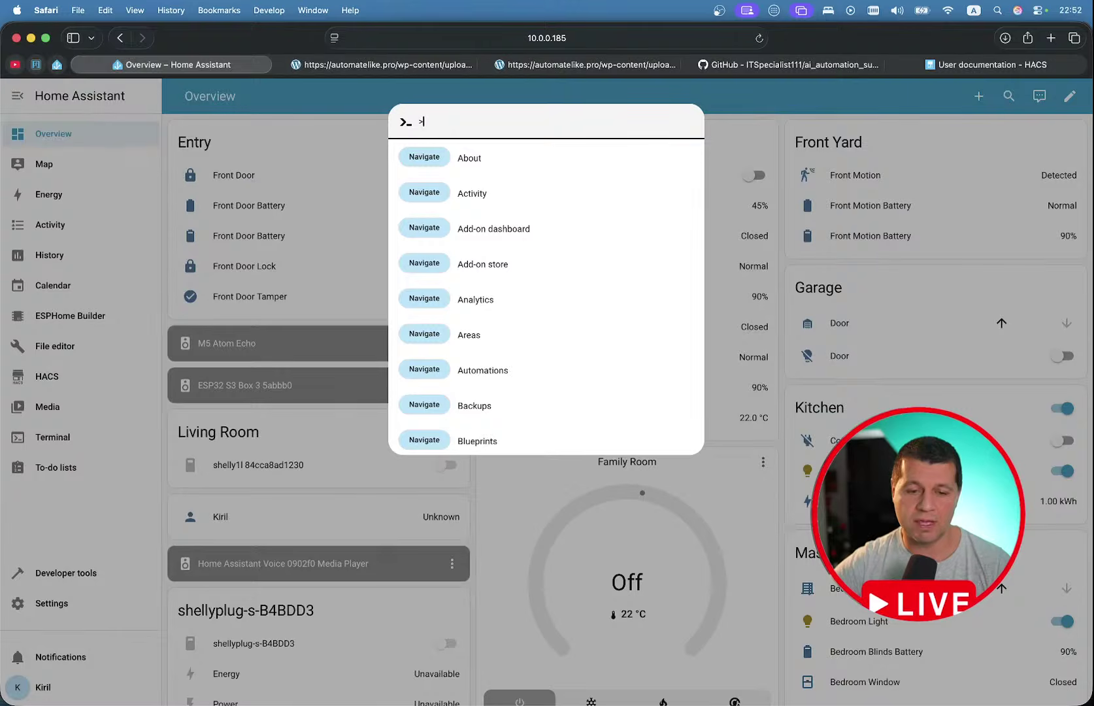
text(inte)
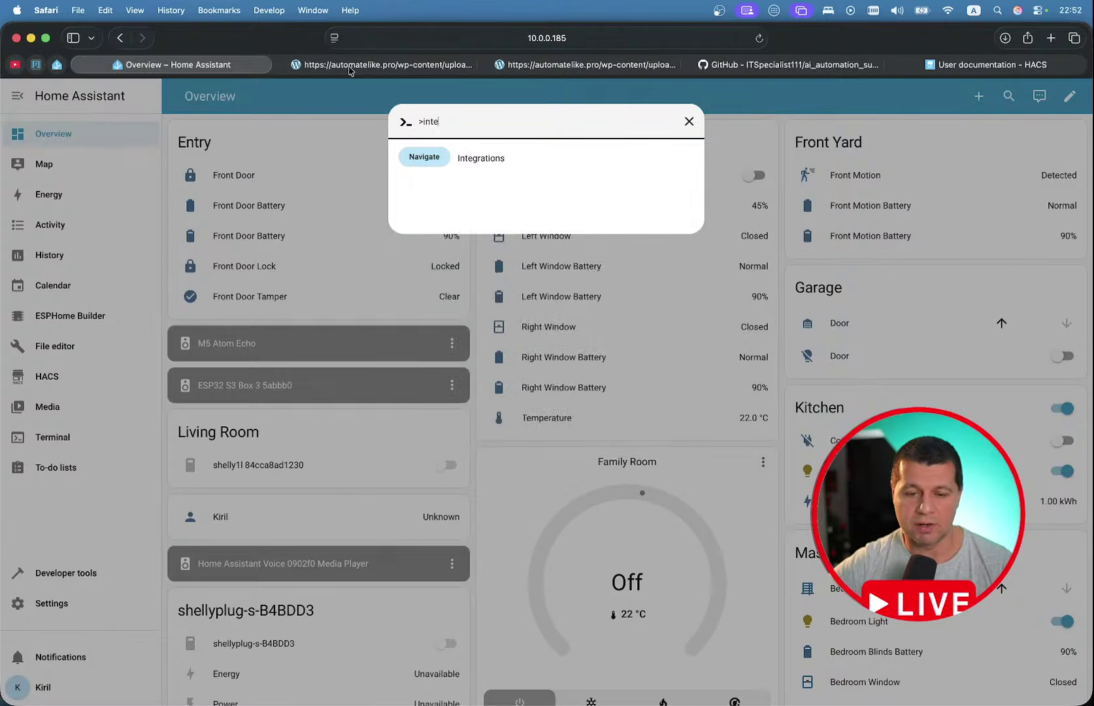
click(480, 161)
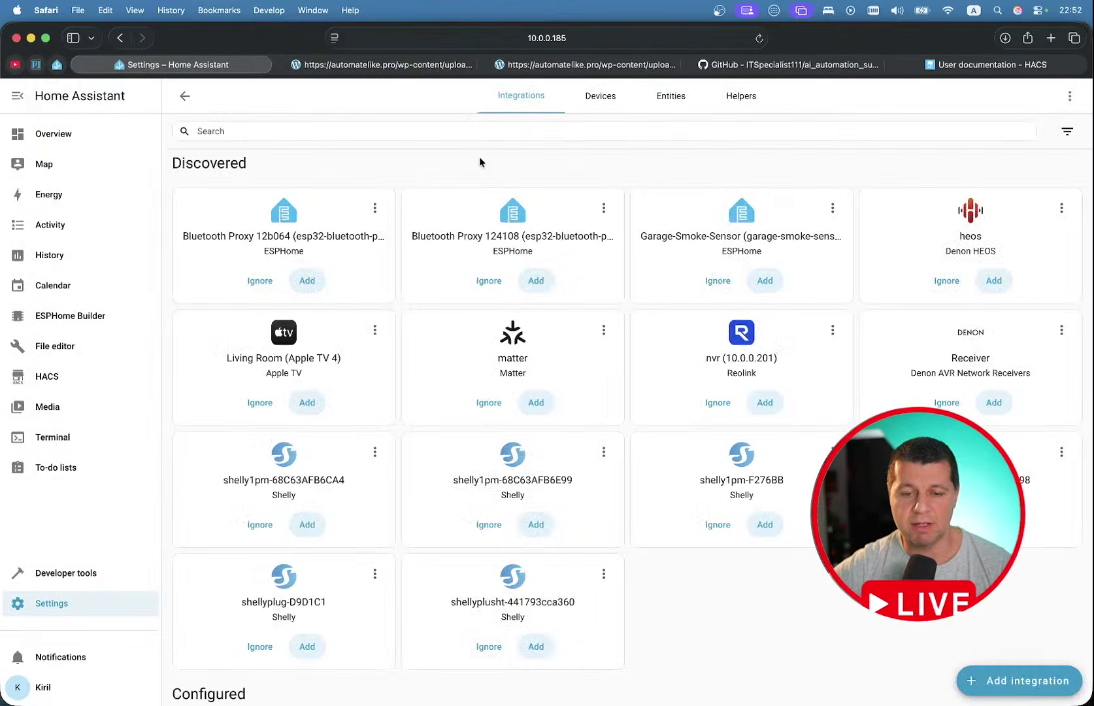
- Search the new-integration brands for "ai", choose AI Automation Suggester, and review the AI providers it offers
click(1003, 680)
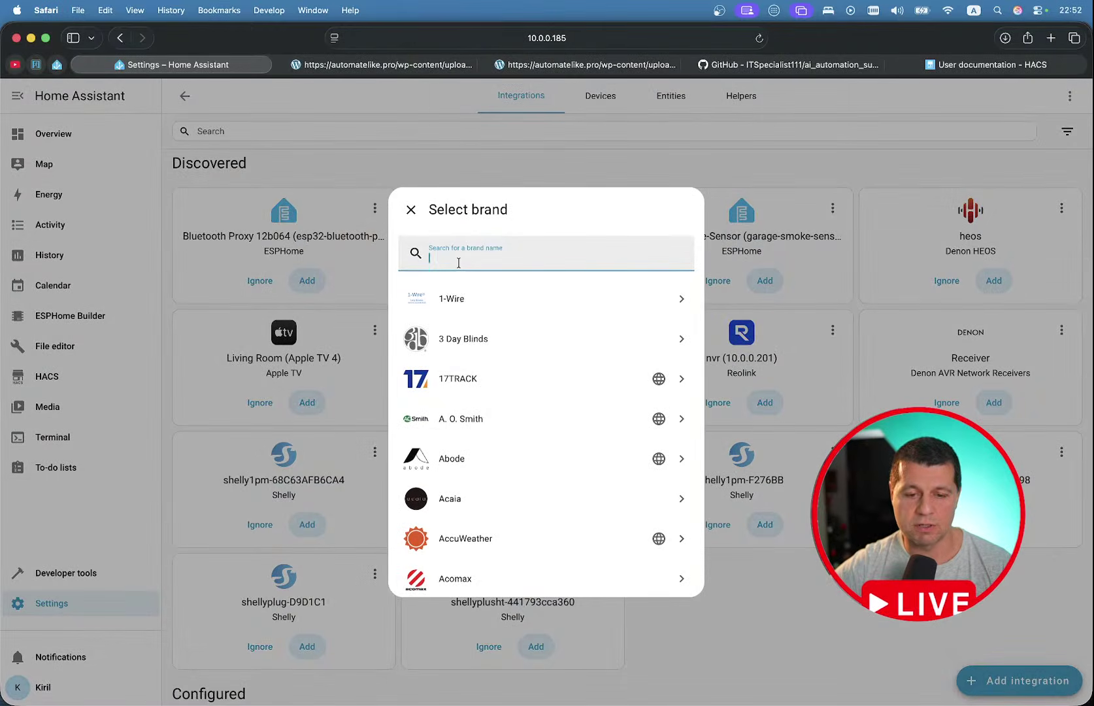
text(ai)
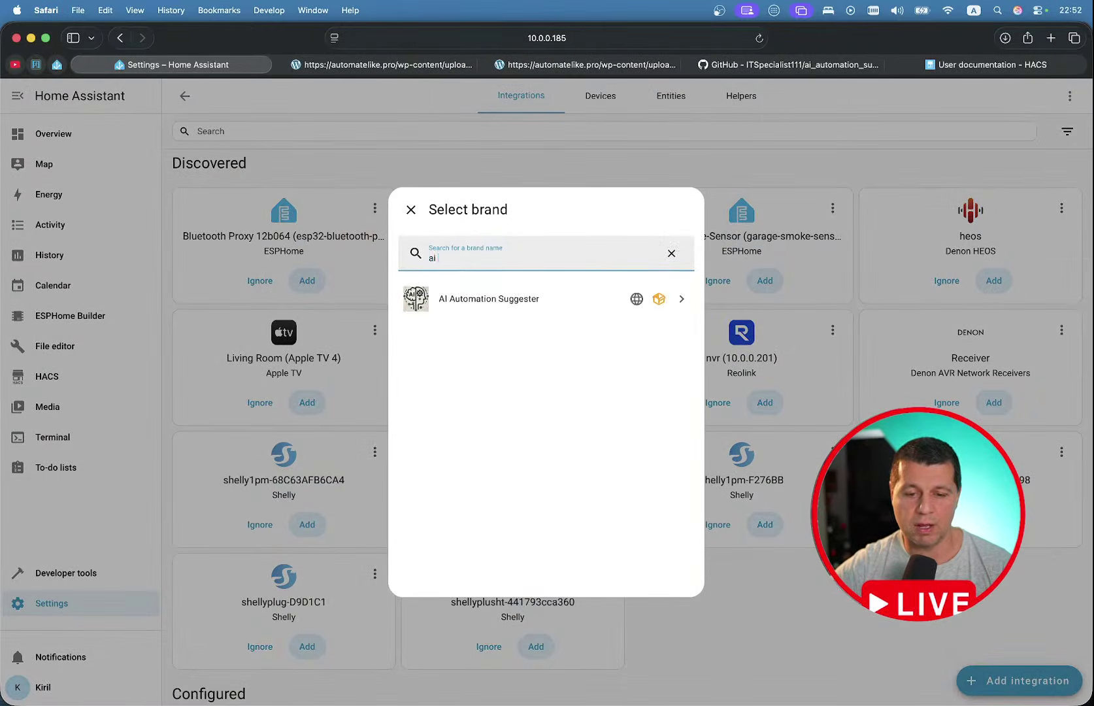
click(479, 307)
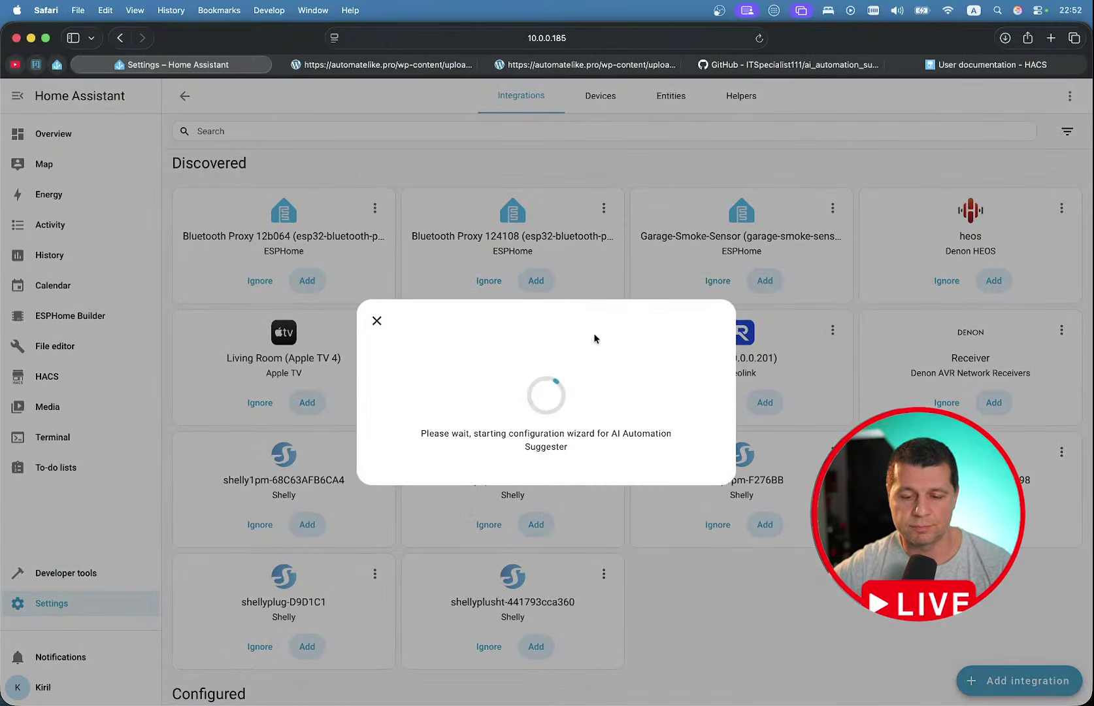
click(595, 400)
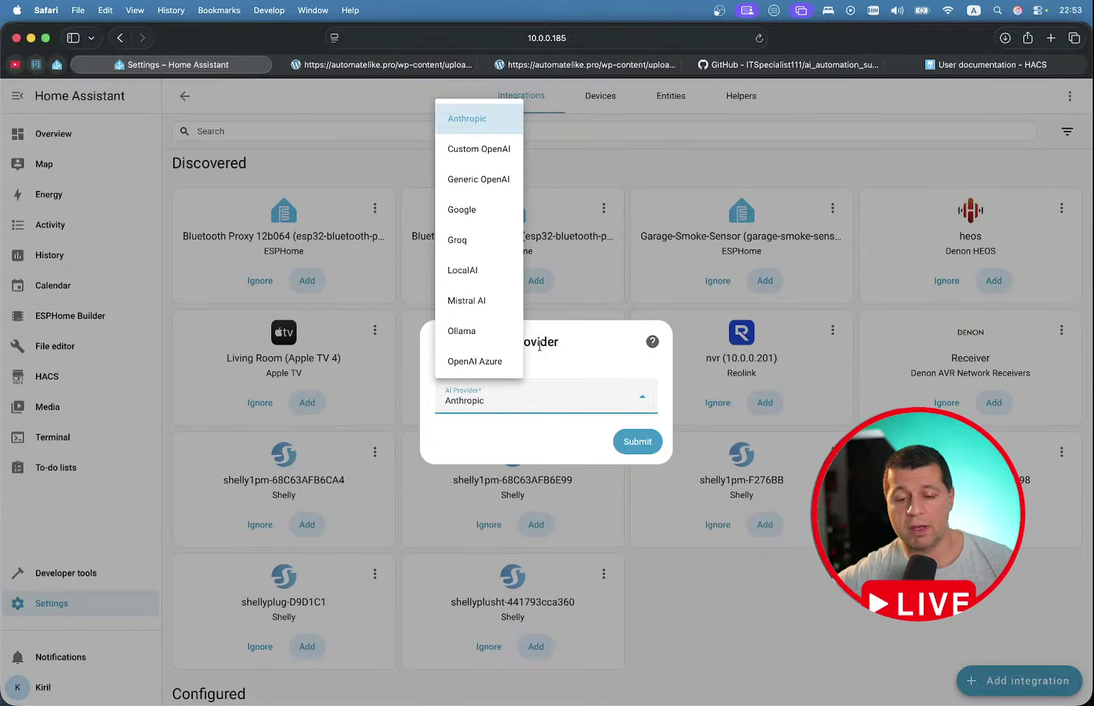
click(562, 344)
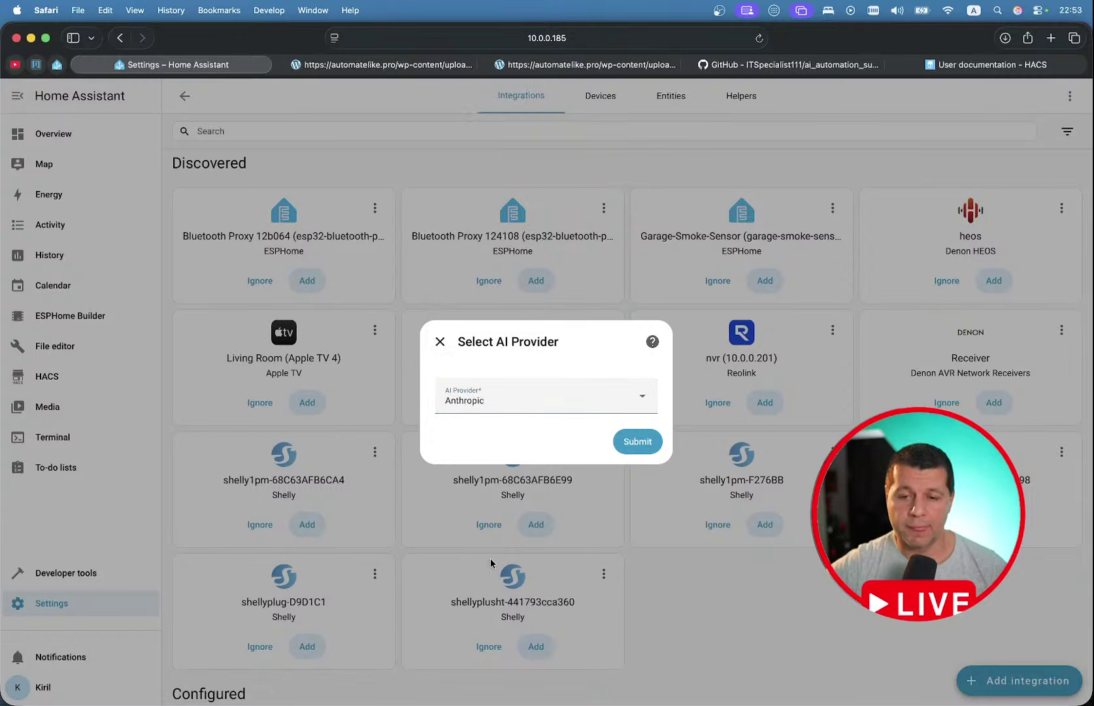
- Switch to the Ollama app and review its settings for network exposure, model location, context length and airplane mode
key(super+space)
text(ollama)
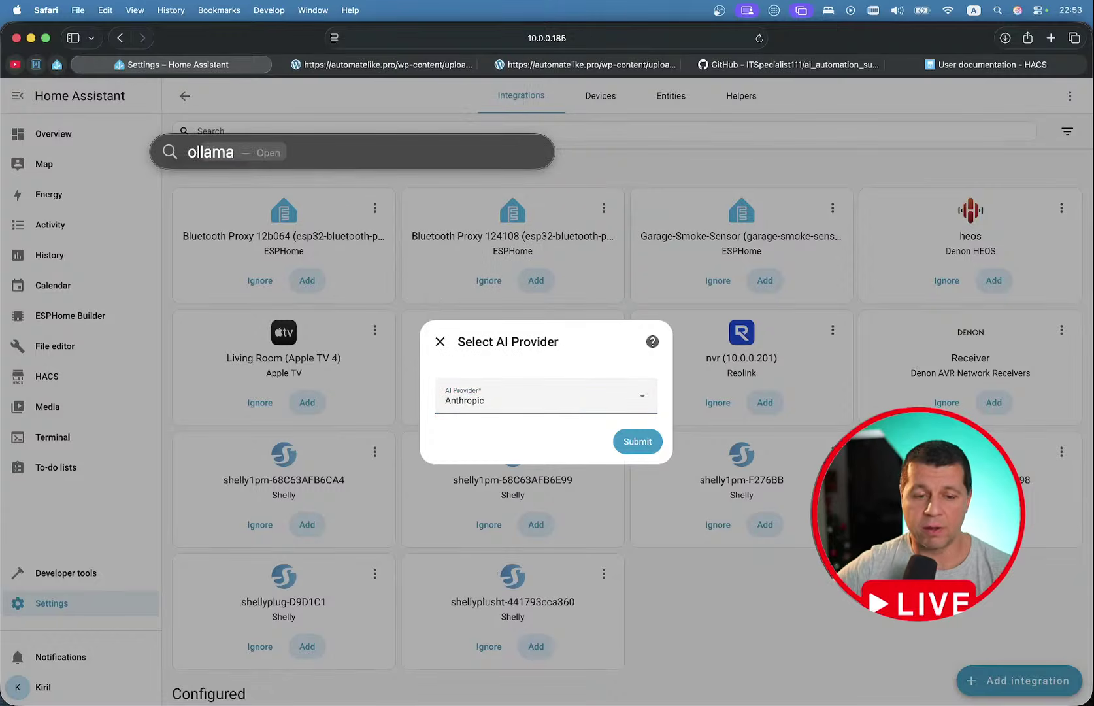
key(Escape)
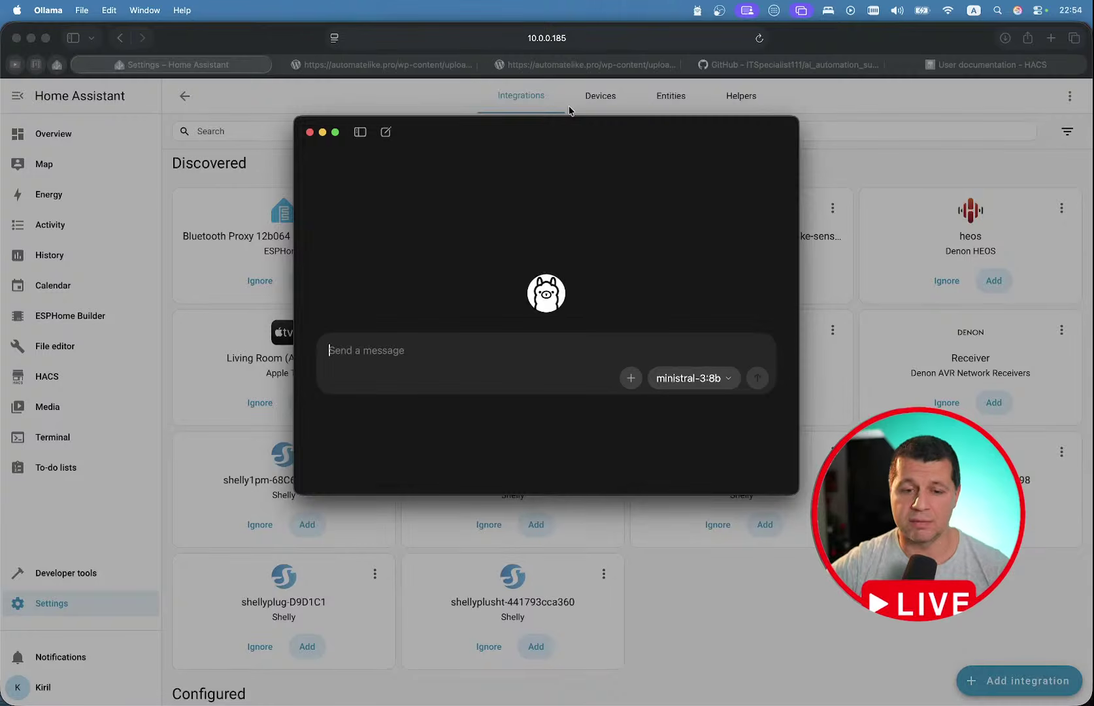
click(695, 16)
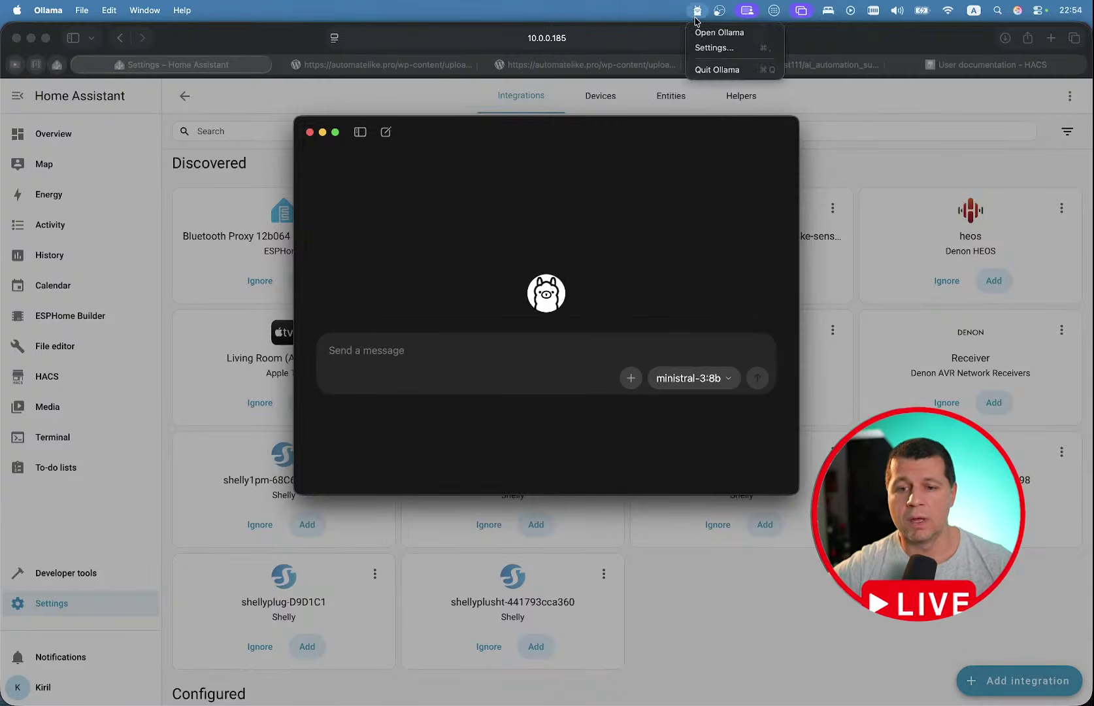
click(701, 48)
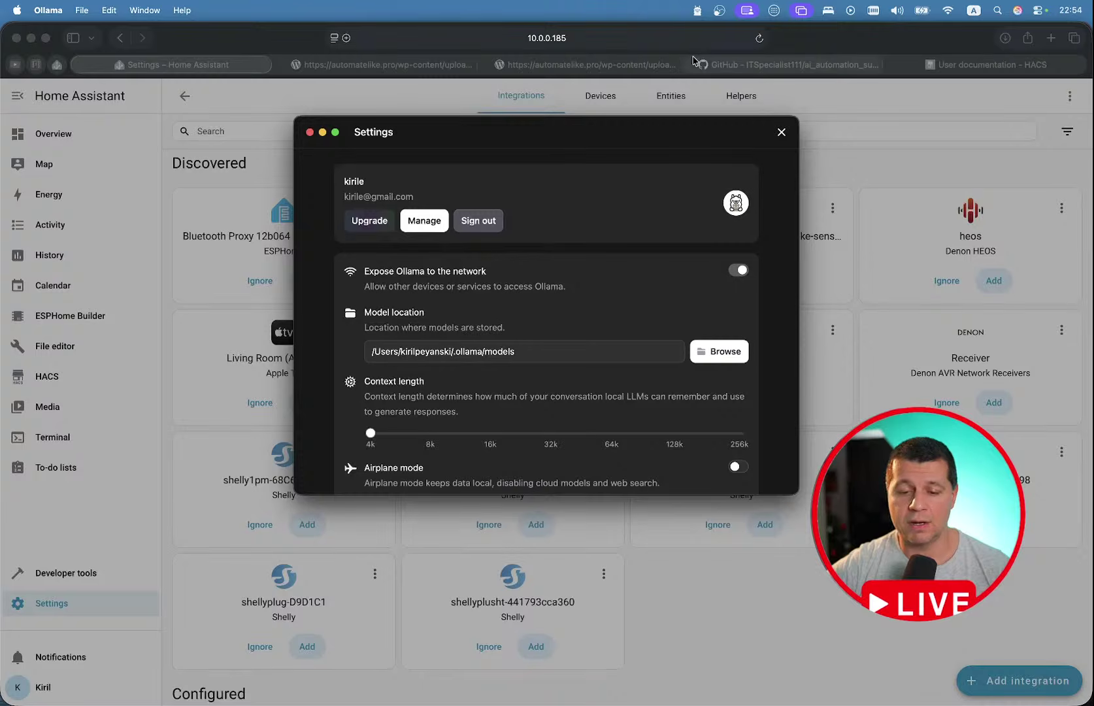
scroll(532, 354, down, 1)
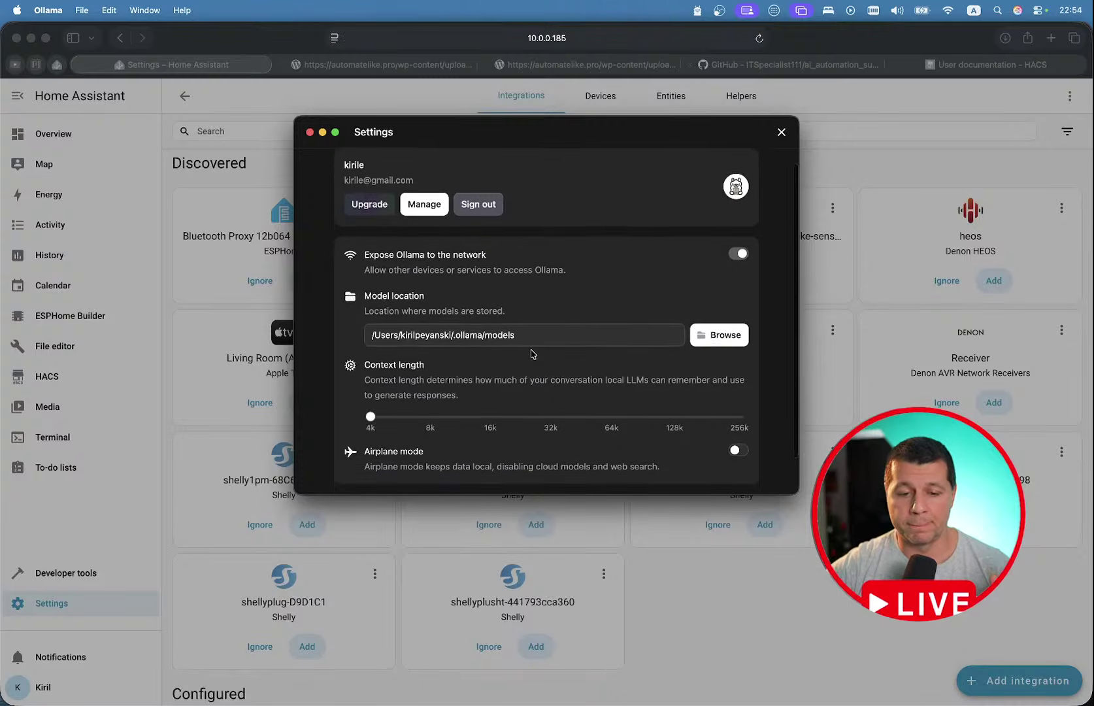
scroll(533, 353, up, 1)
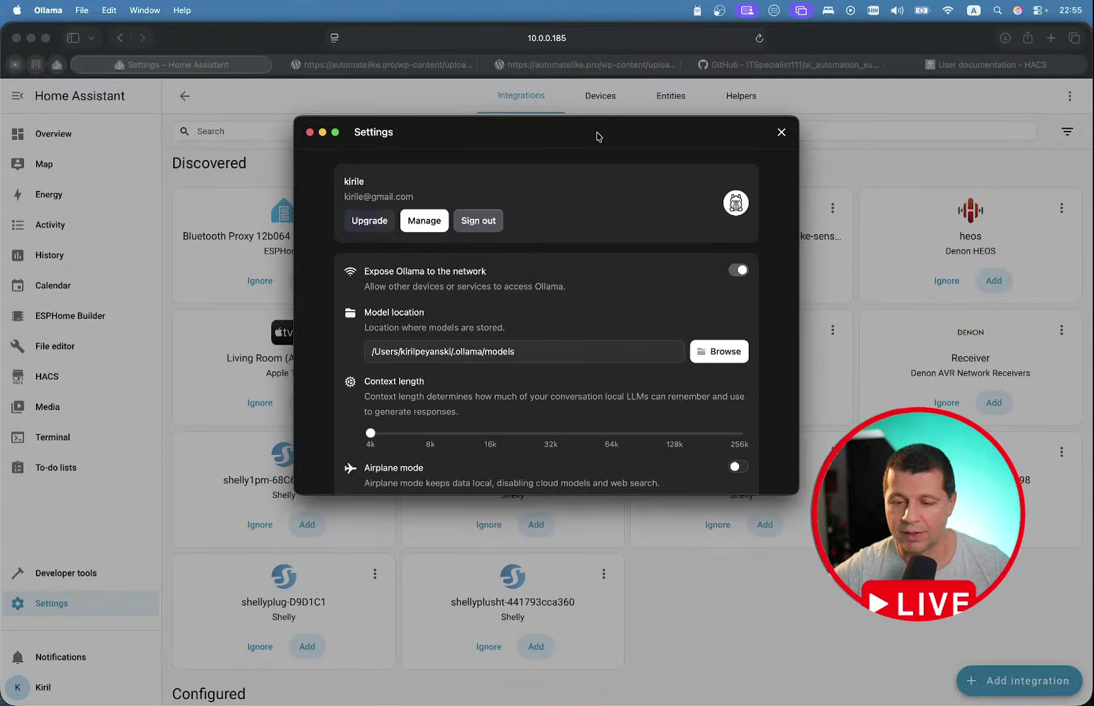
click(780, 133)
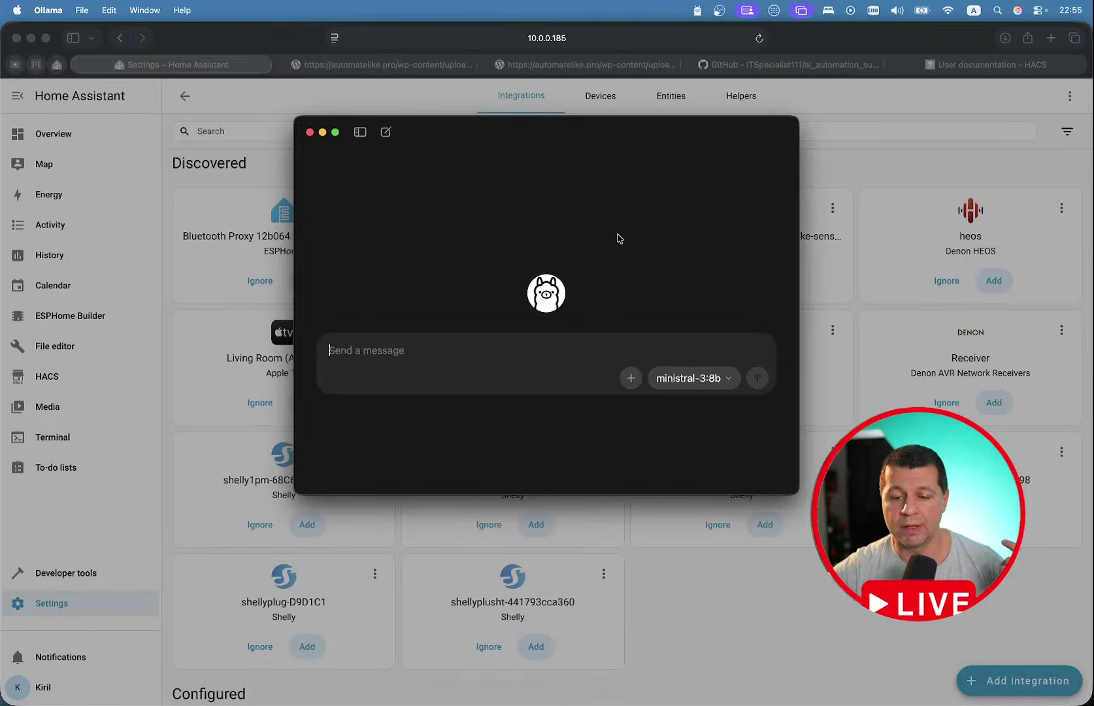
- Look through Ollama's list of available models, close it without changing the model, and minimize the Ollama window
click(725, 378)
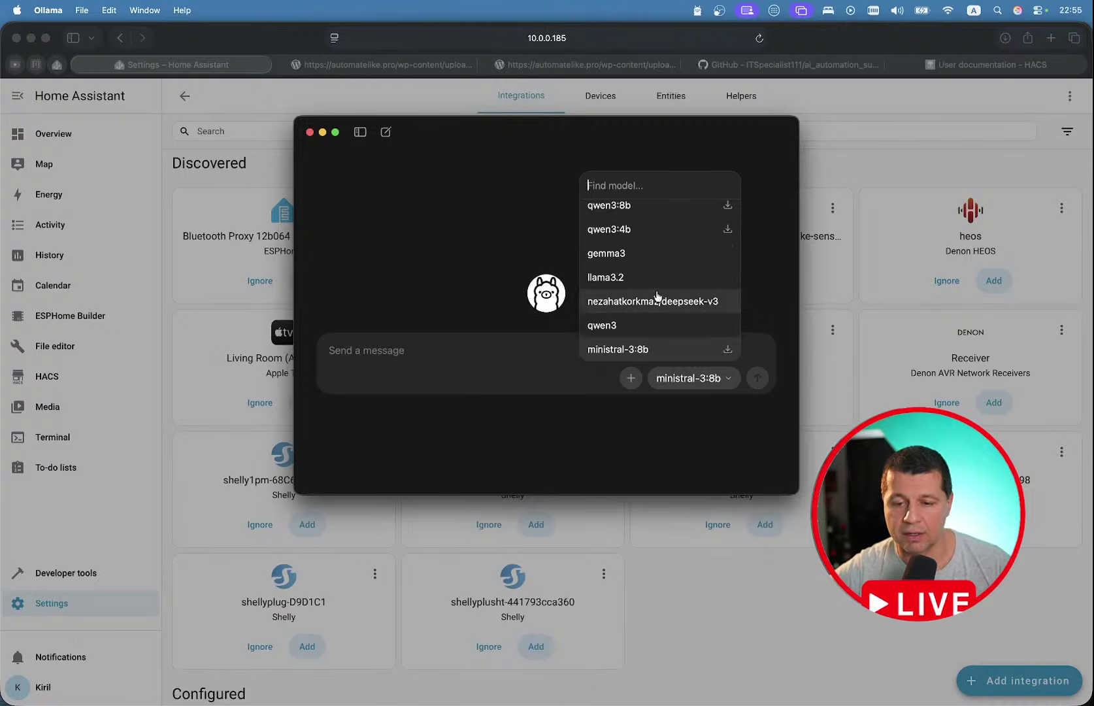
scroll(656, 298, up, 3)
scroll(656, 297, down, 3)
click(405, 295)
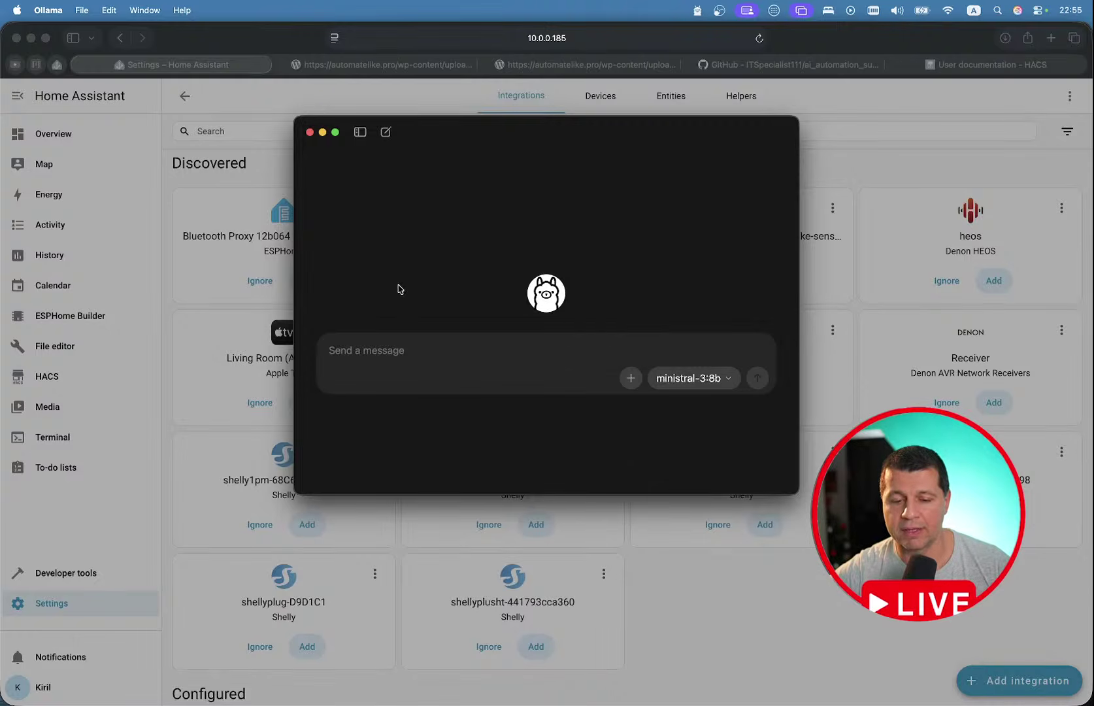
click(323, 133)
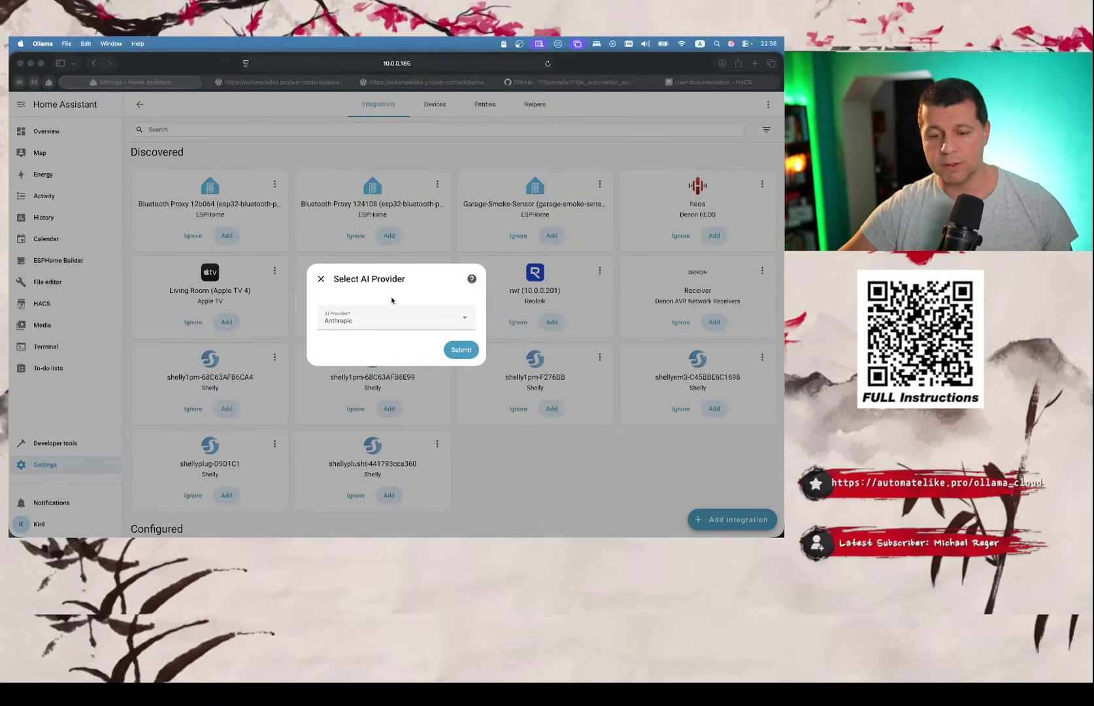
- Select Ollama as the AI provider for the AI Automation Suggester and submit the choice
click(427, 315)
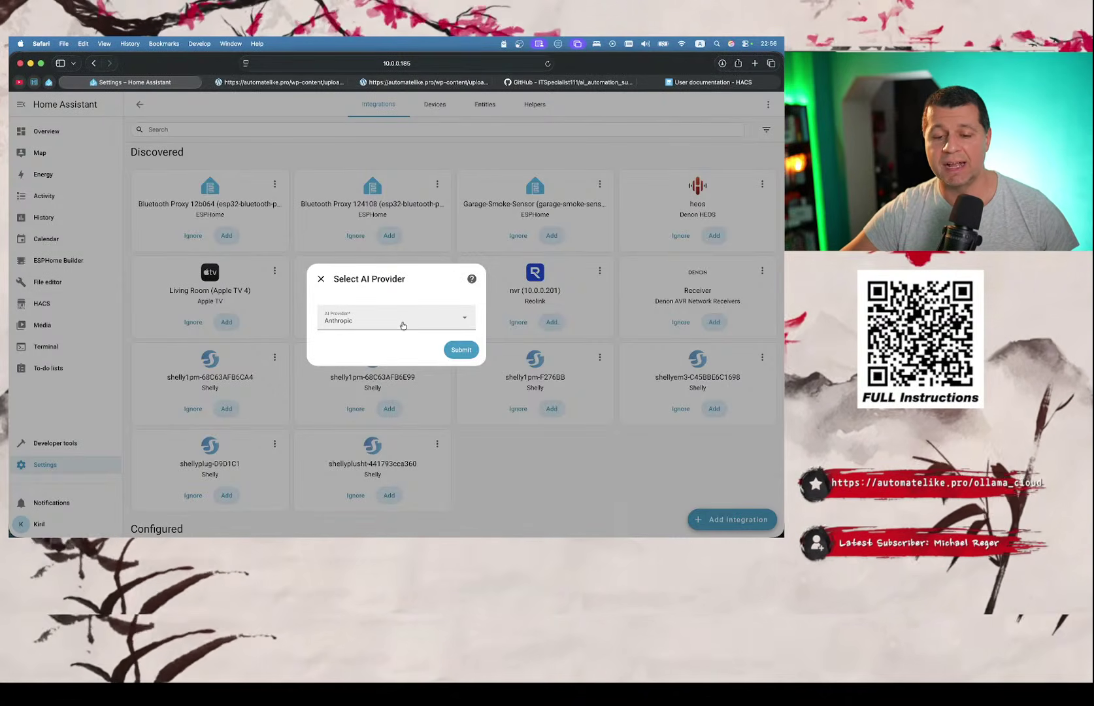
click(402, 321)
click(357, 273)
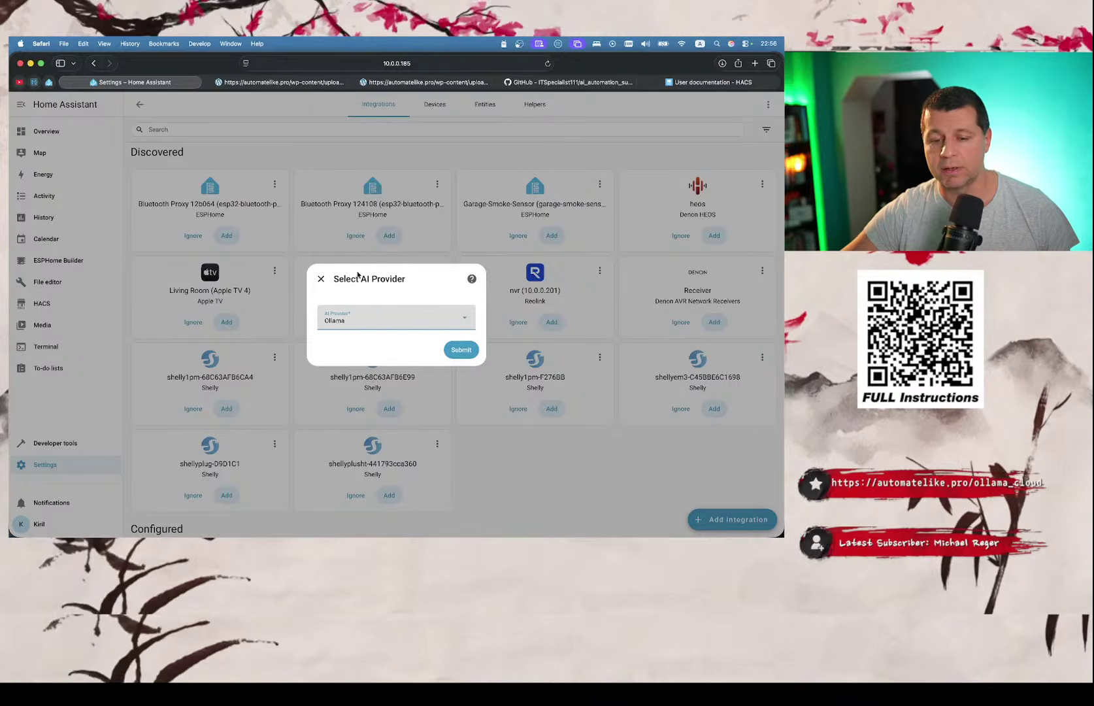
click(461, 350)
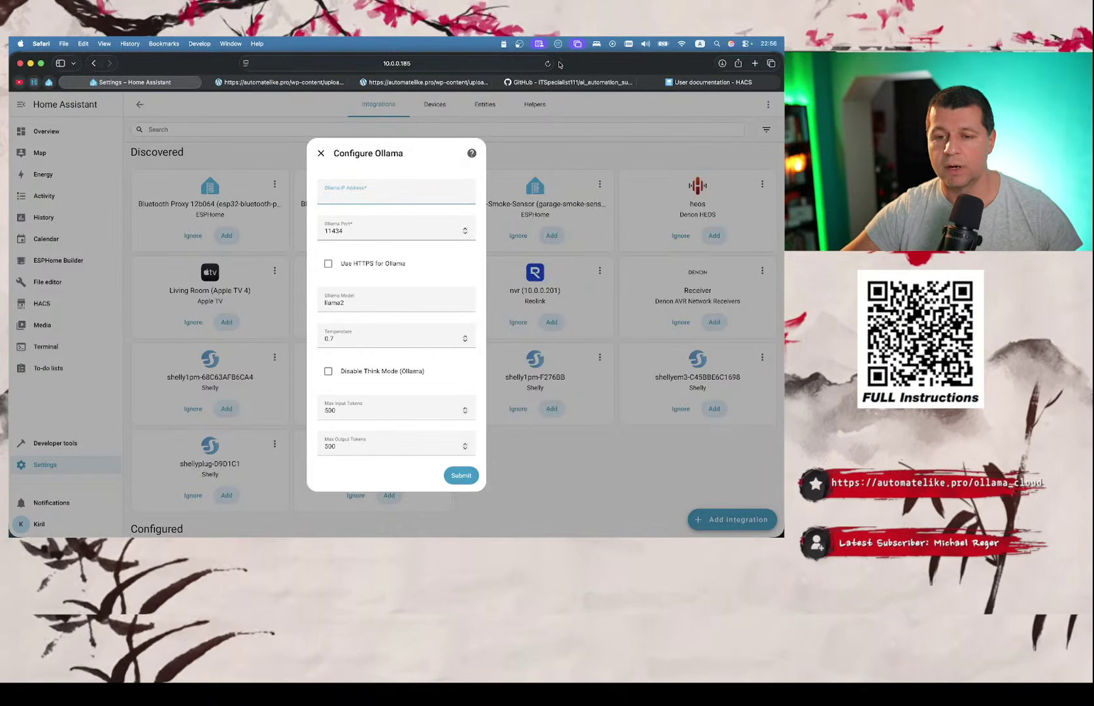
- Look up the Mac's IP address in the Wi-Fi connection details and enter 10.0.0.117 as the Ollama IP address
click(681, 44)
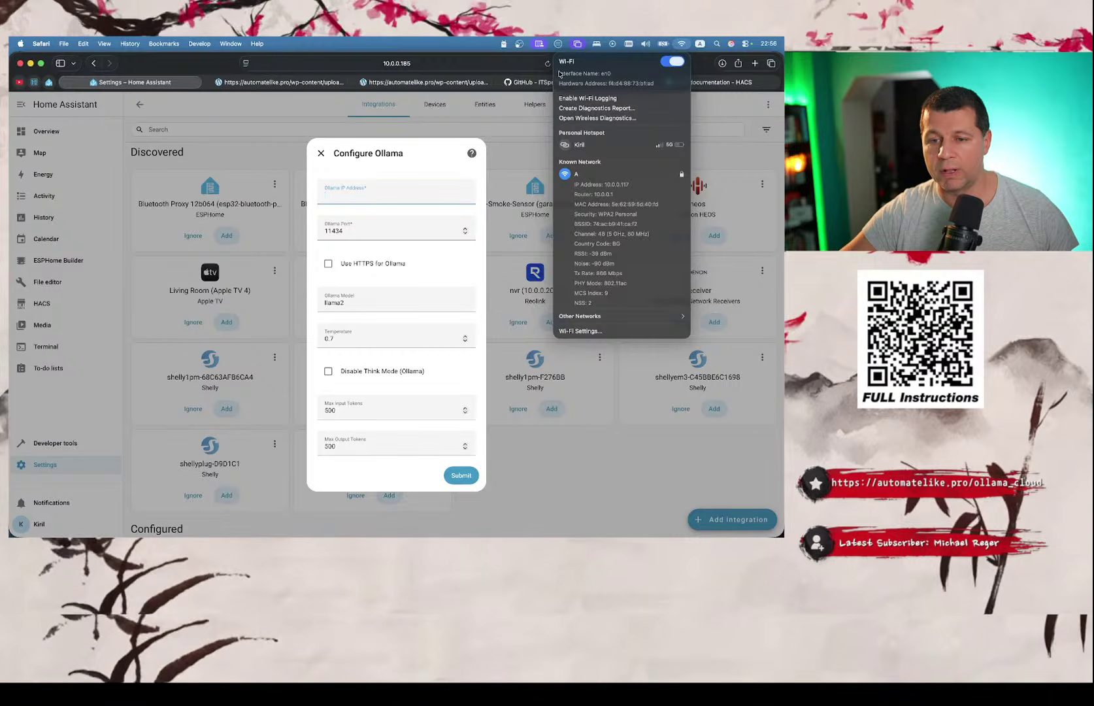
click(703, 72)
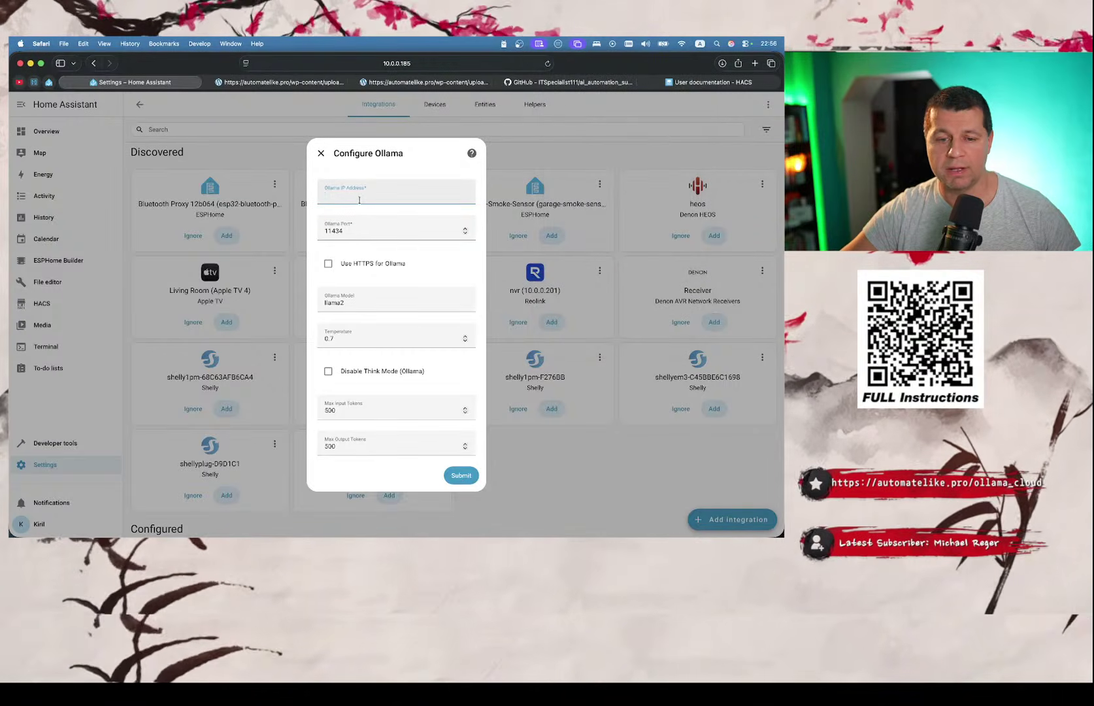
text(10.0.0)
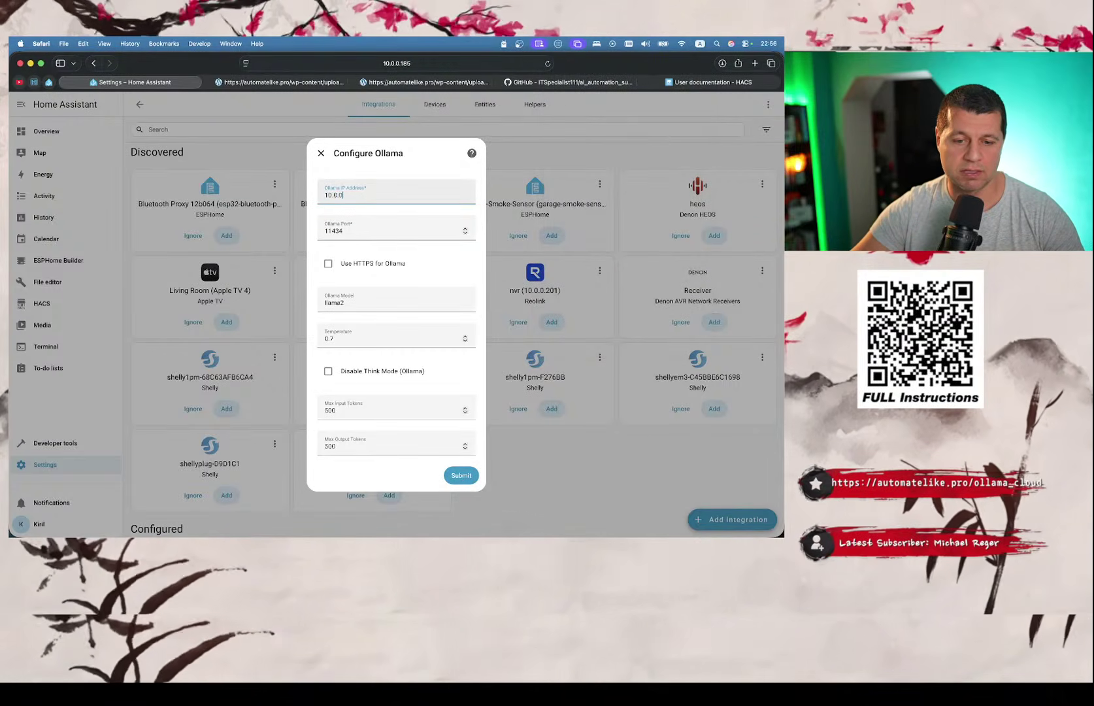
text(.117)
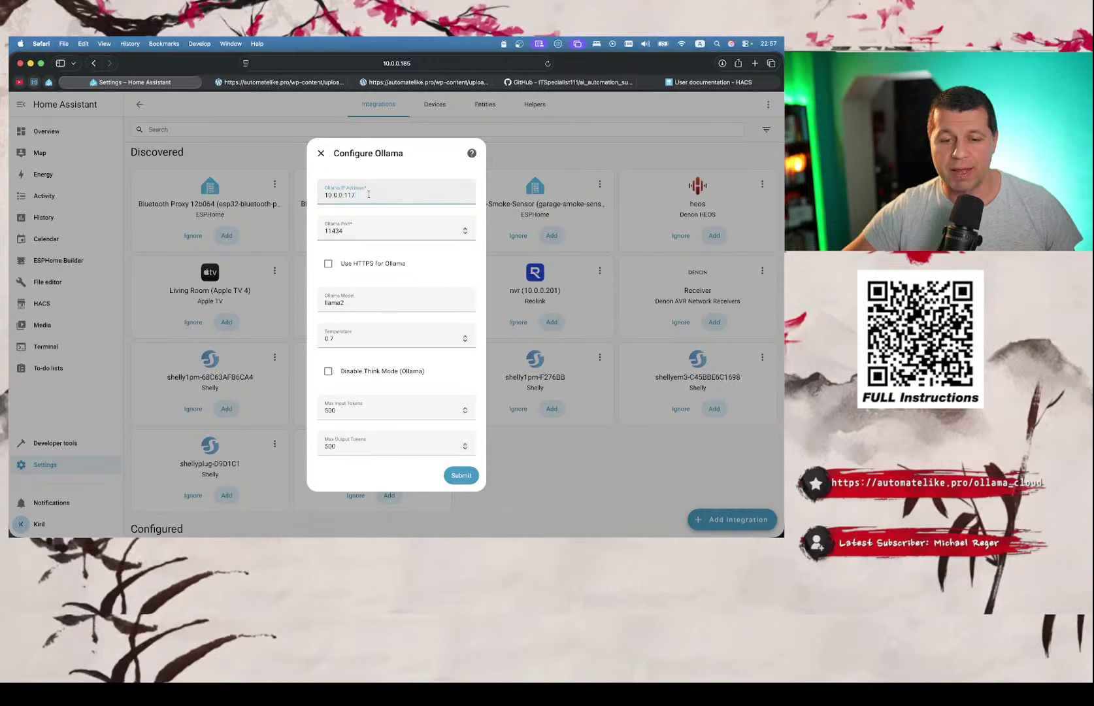
- Review the IP address, port, HTTPS and model fields of the Ollama configuration form
double_click(369, 194)
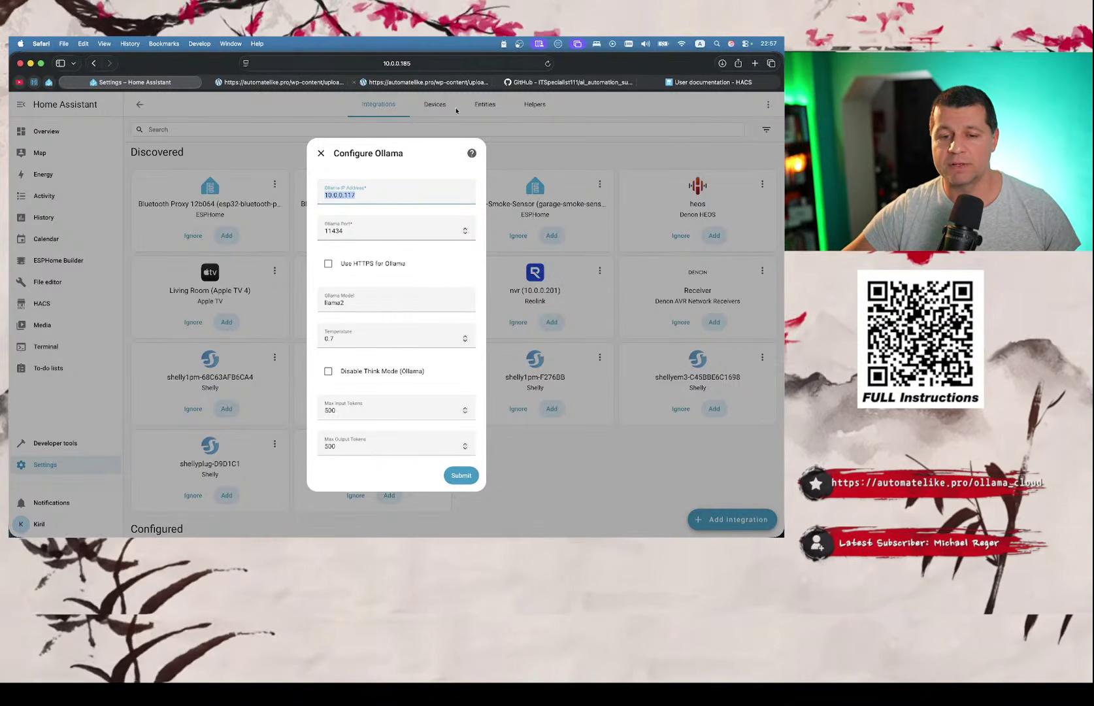
click(349, 232)
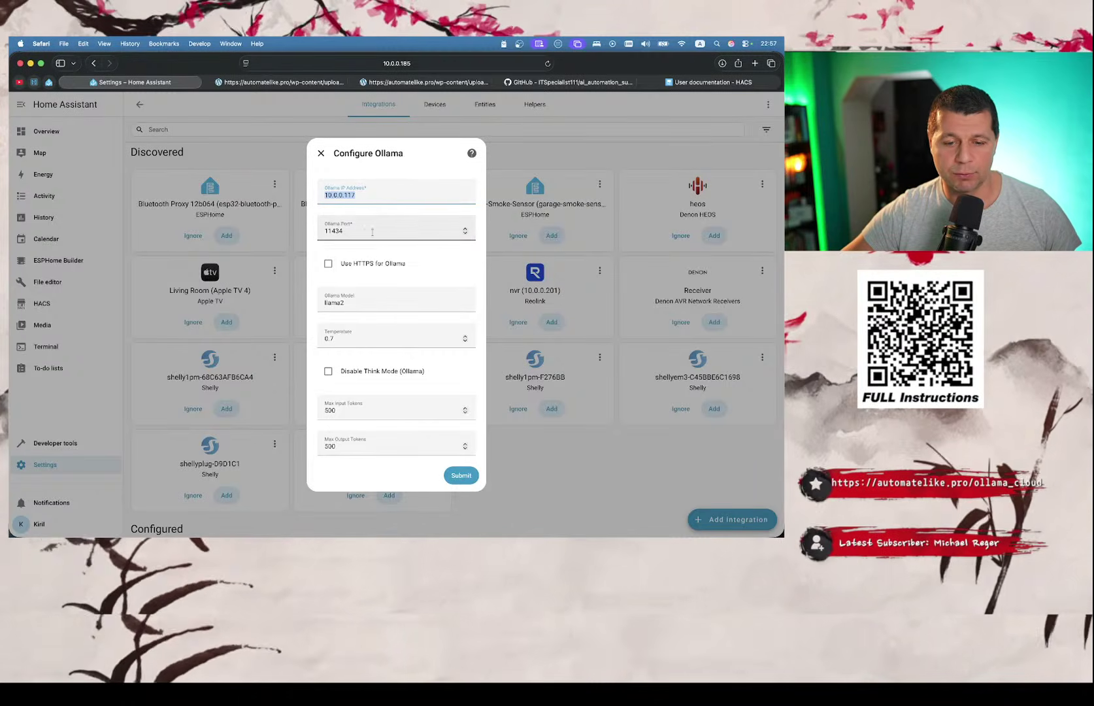
double_click(349, 232)
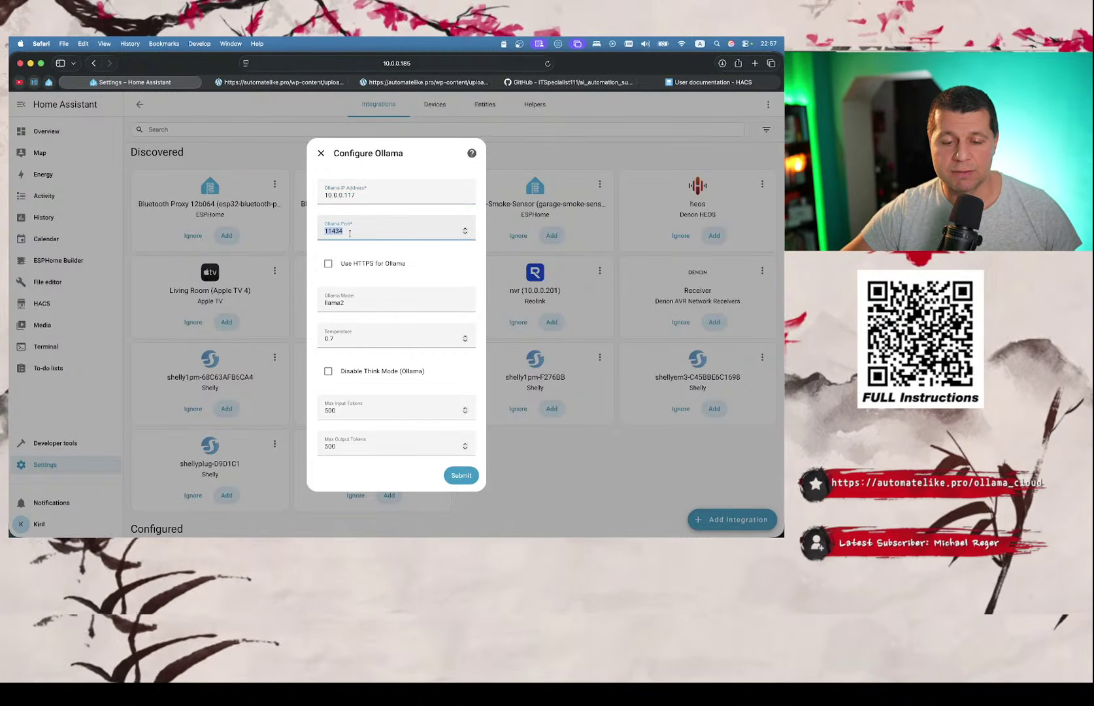
double_click(356, 302)
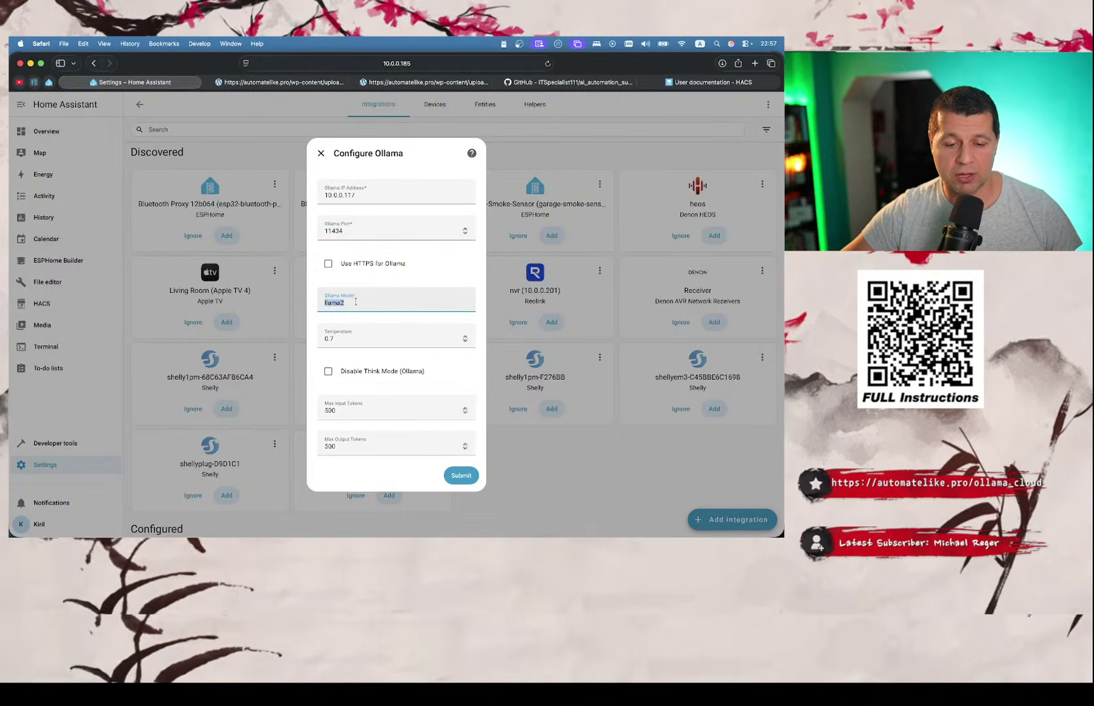
scroll(427, 273, up, 5)
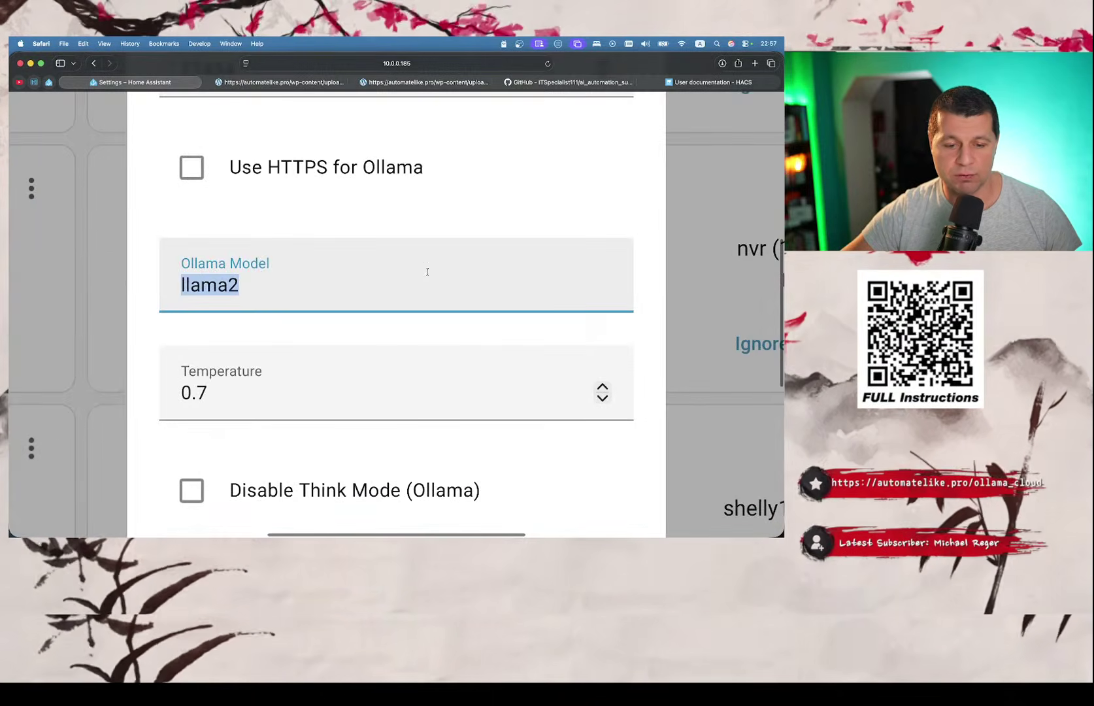
scroll(427, 272, up, 1)
scroll(427, 272, up, 6)
scroll(428, 275, down, 5)
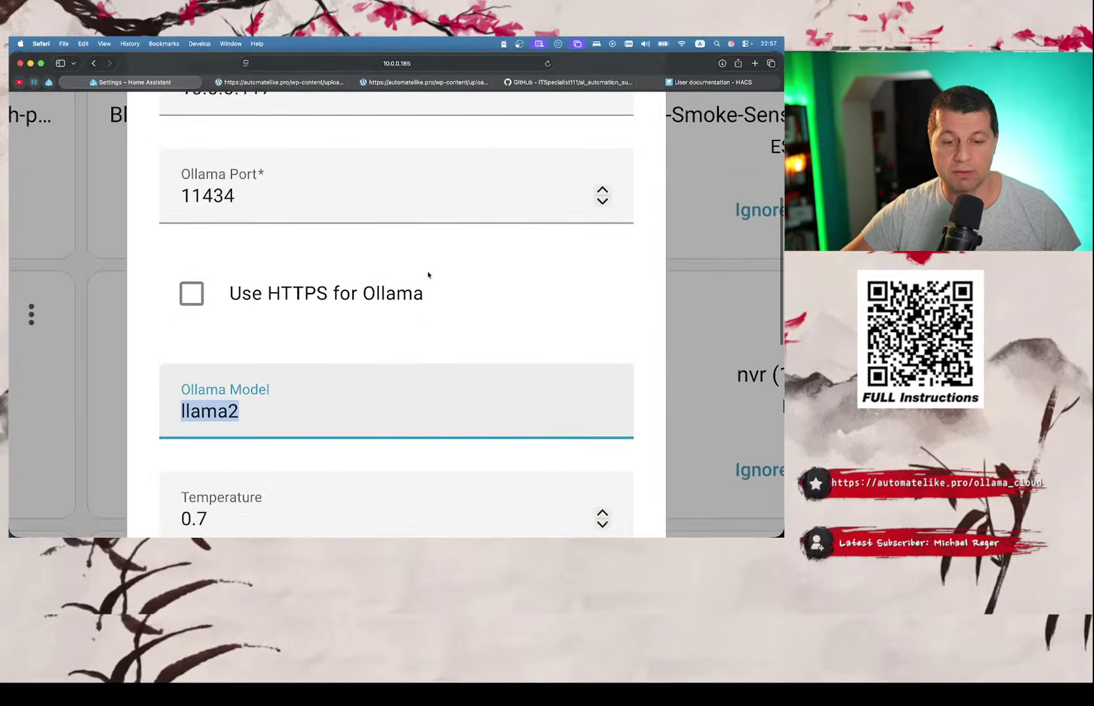
scroll(428, 275, down, 3)
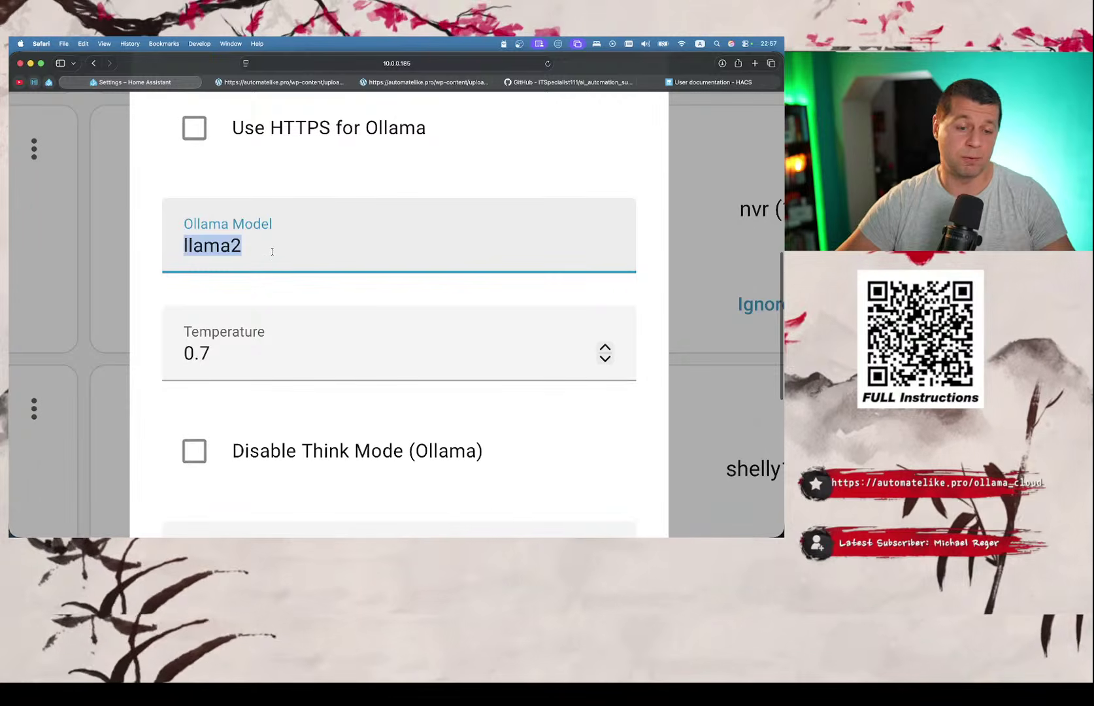
scroll(272, 252, up, 4)
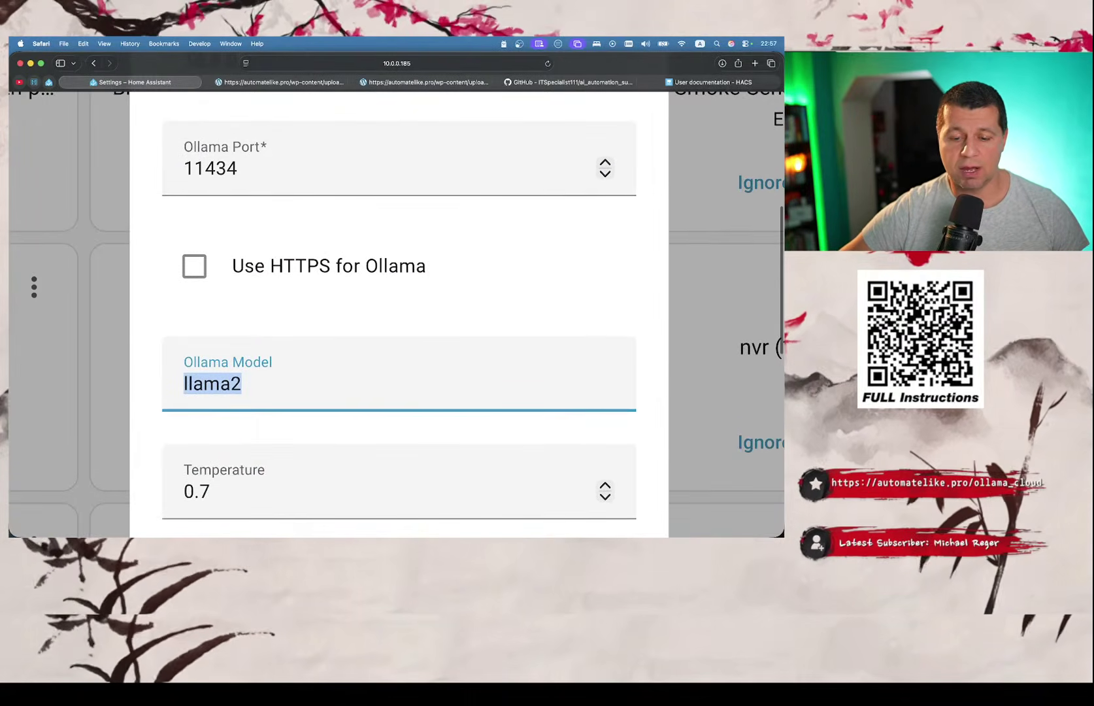
- Switch to the Ollama app and browse its model list for cloud, downloadable and already installed models
mouse_move(552, 532)
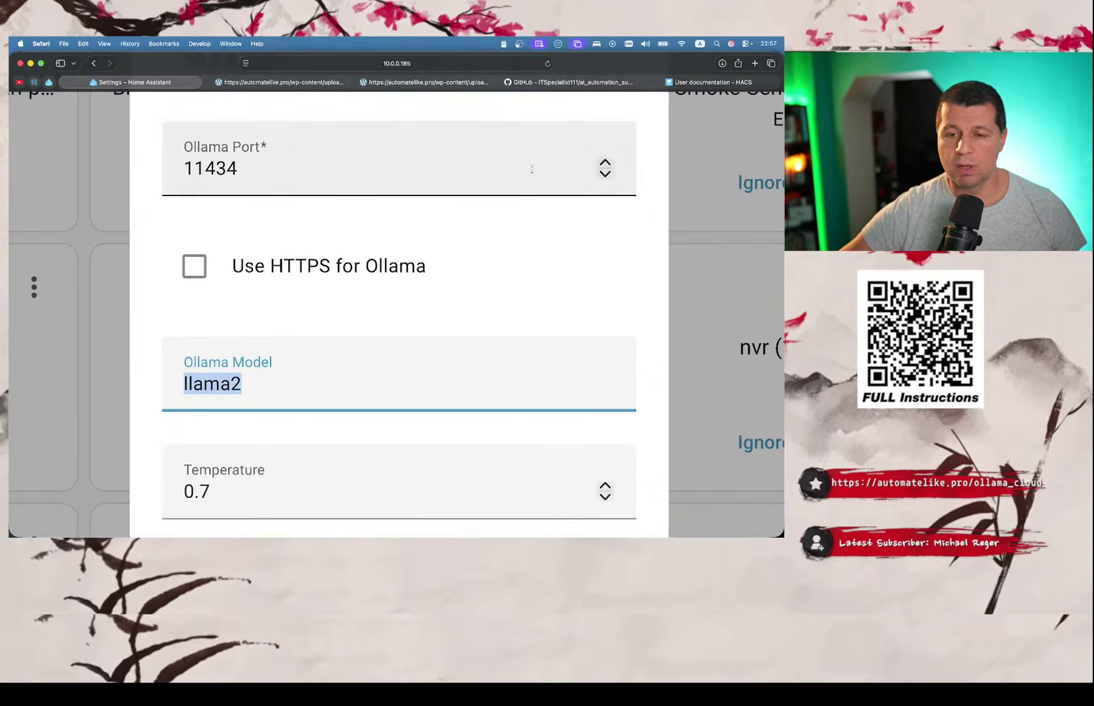
click(502, 44)
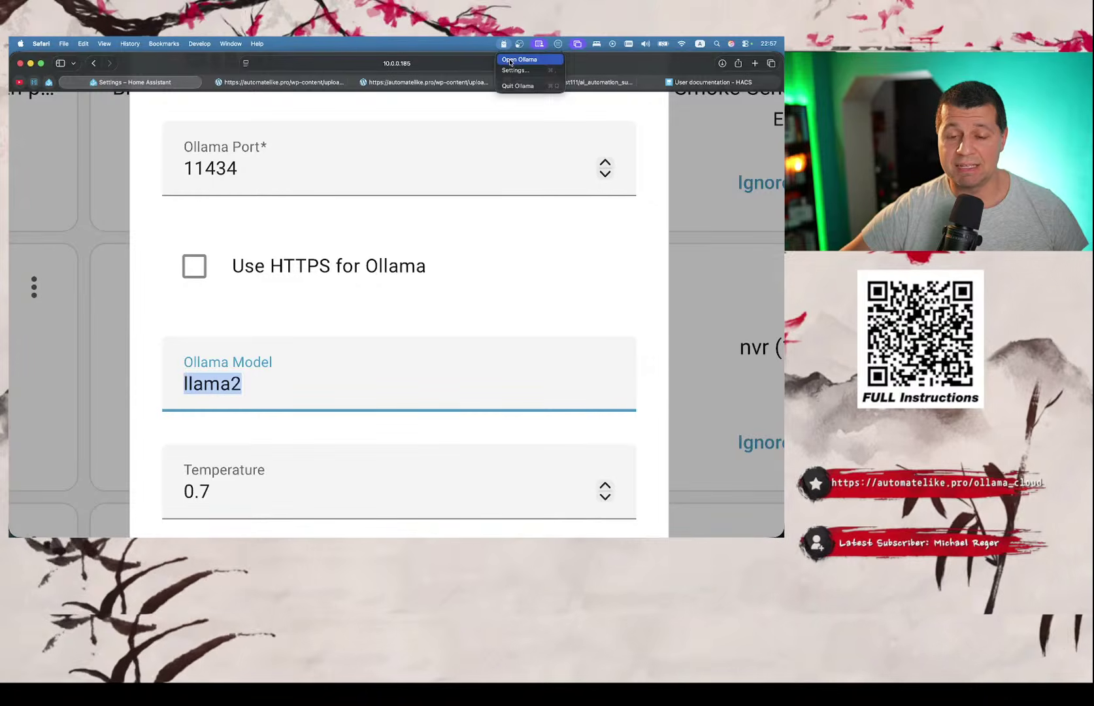
click(511, 60)
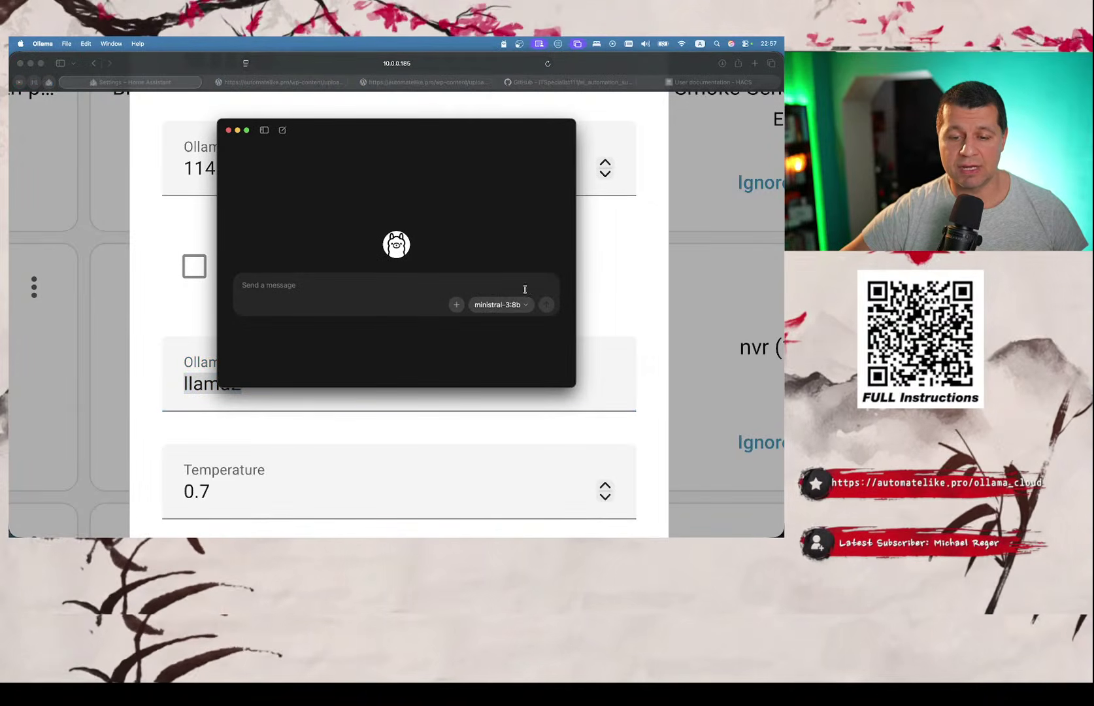
click(516, 305)
scroll(474, 241, down, 10)
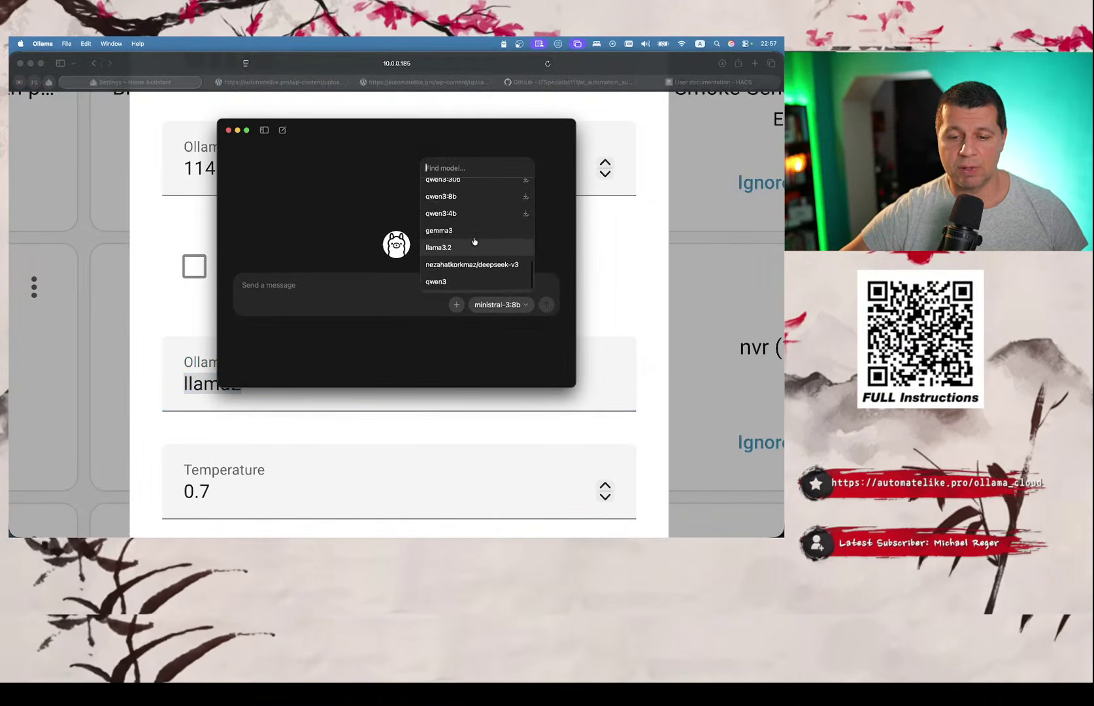
scroll(474, 241, up, 5)
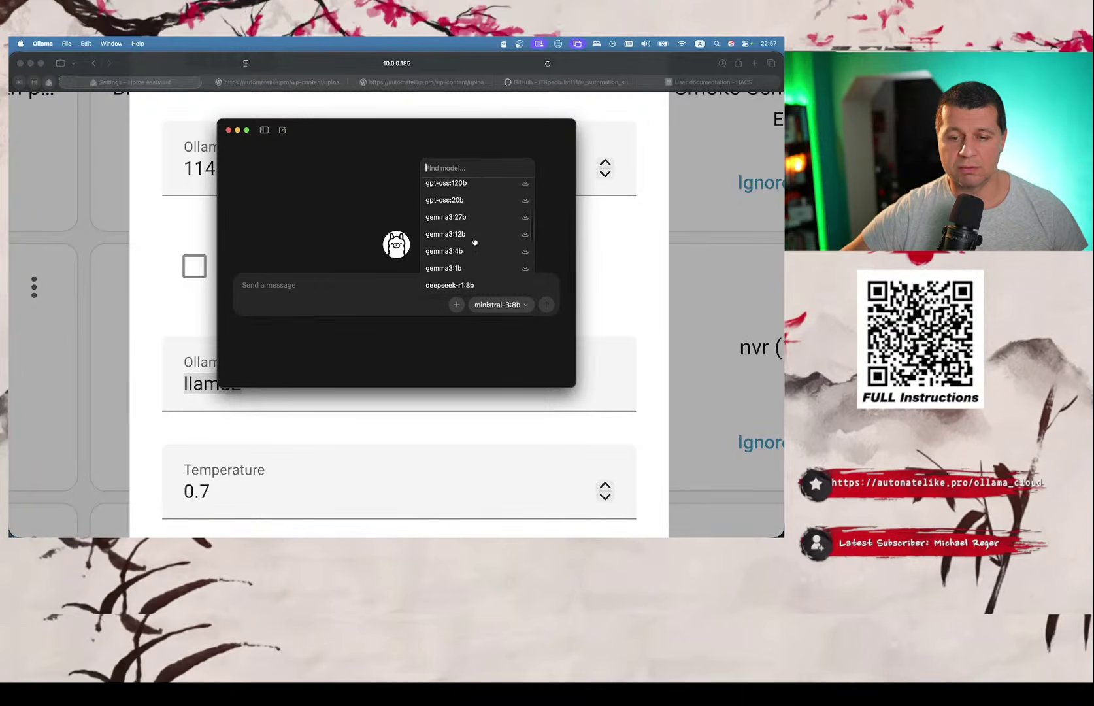
scroll(474, 241, up, 2)
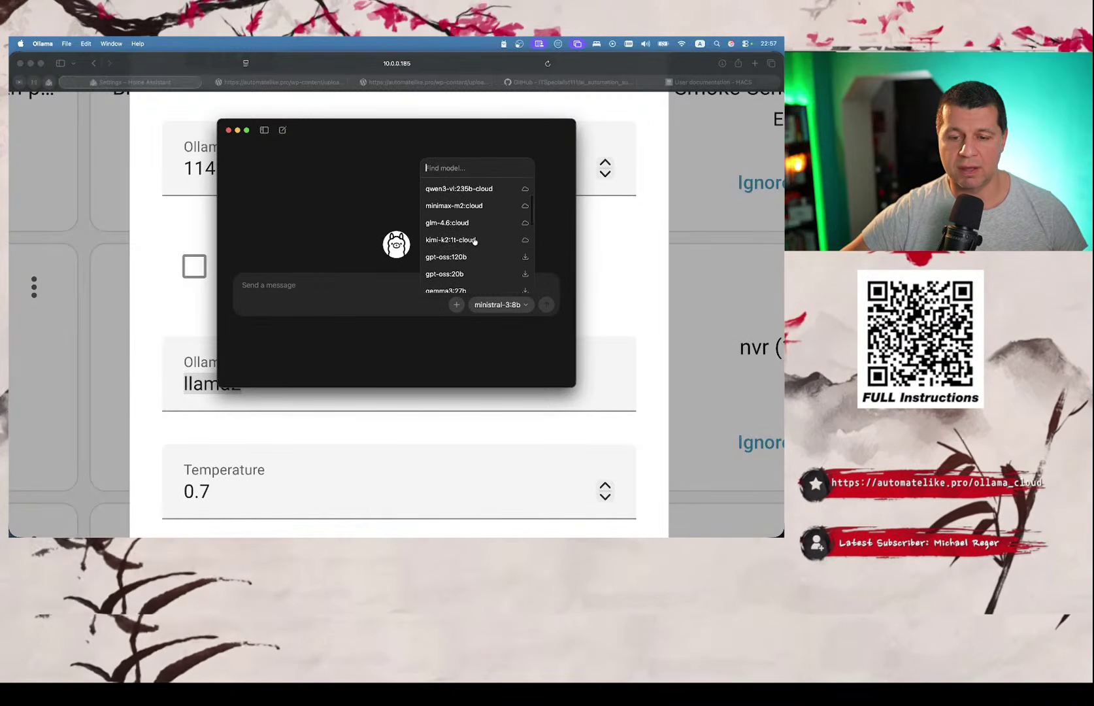
scroll(458, 219, down, 2)
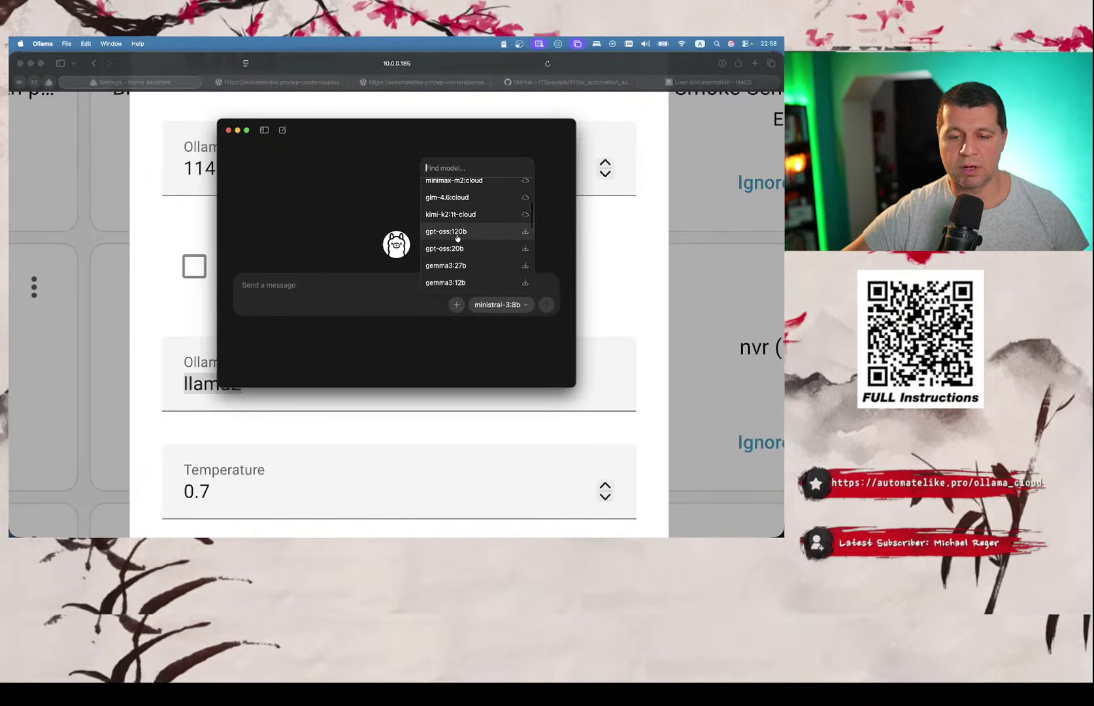
scroll(460, 236, down, 5)
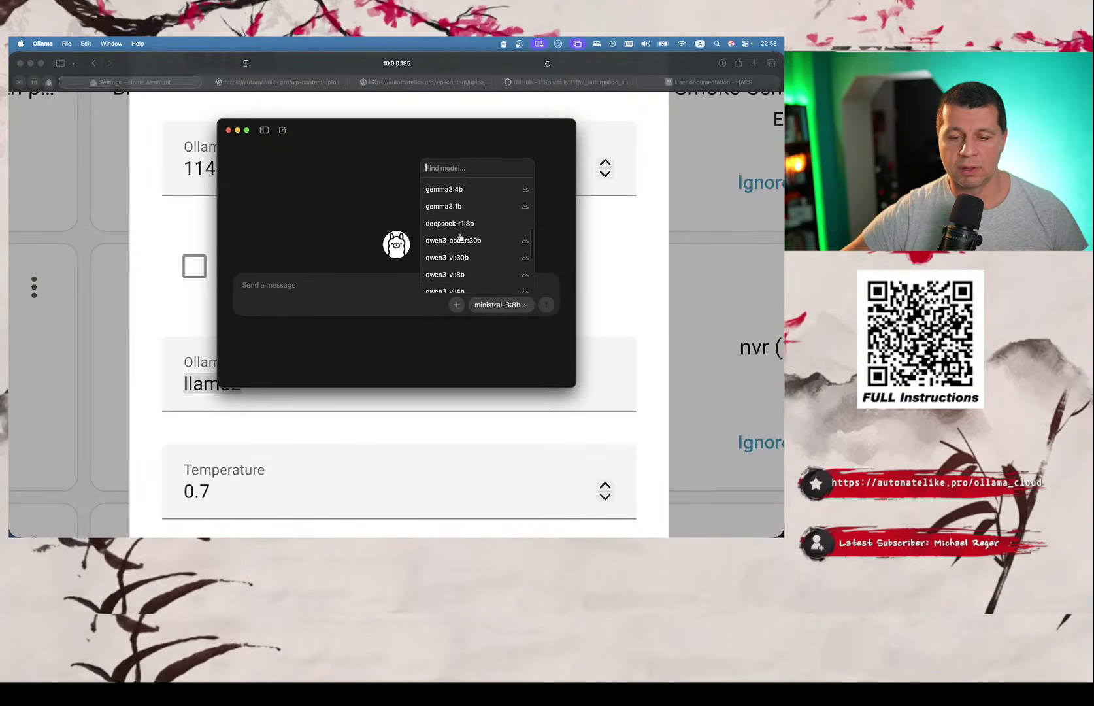
- Switch to Terminal, list the Ollama models with "ollama ls", and compare the names and sizes of the cloud and local models
mouse_move(518, 523)
click(471, 504)
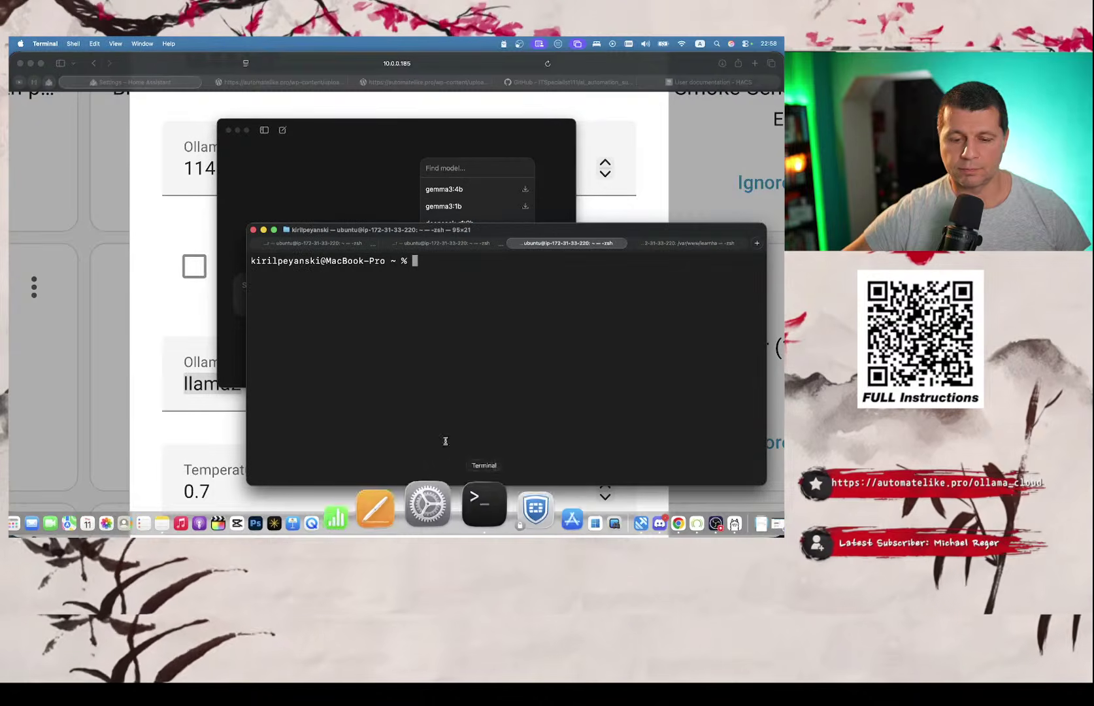
text(ollam)
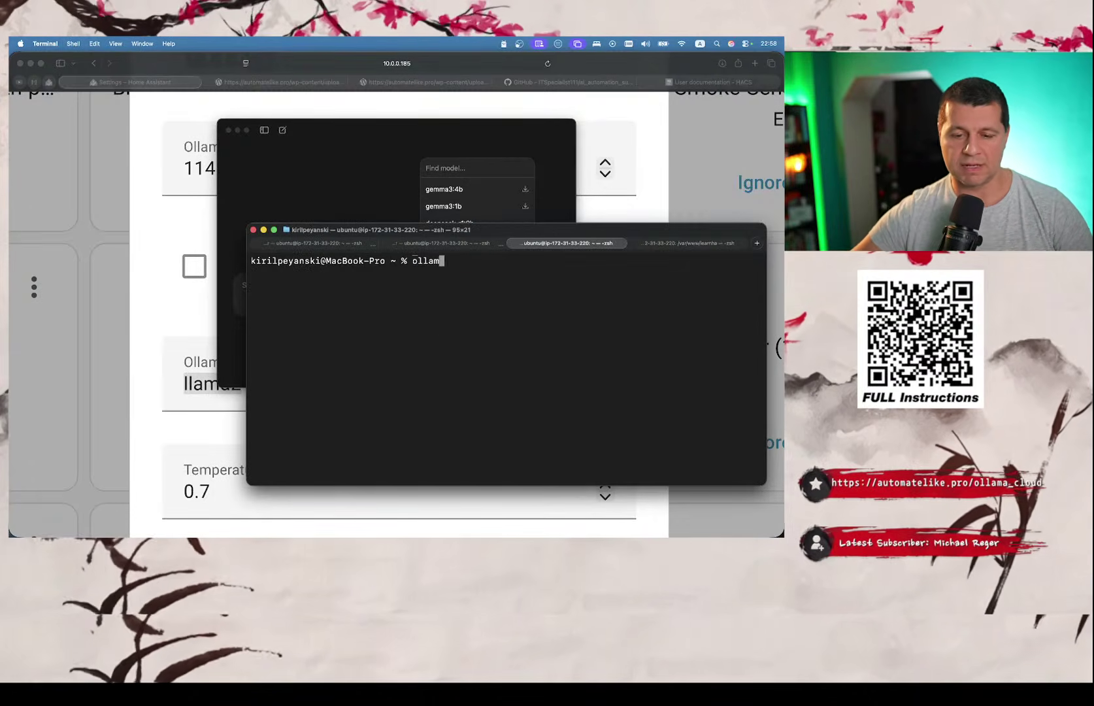
text(a ls)
key(Return)
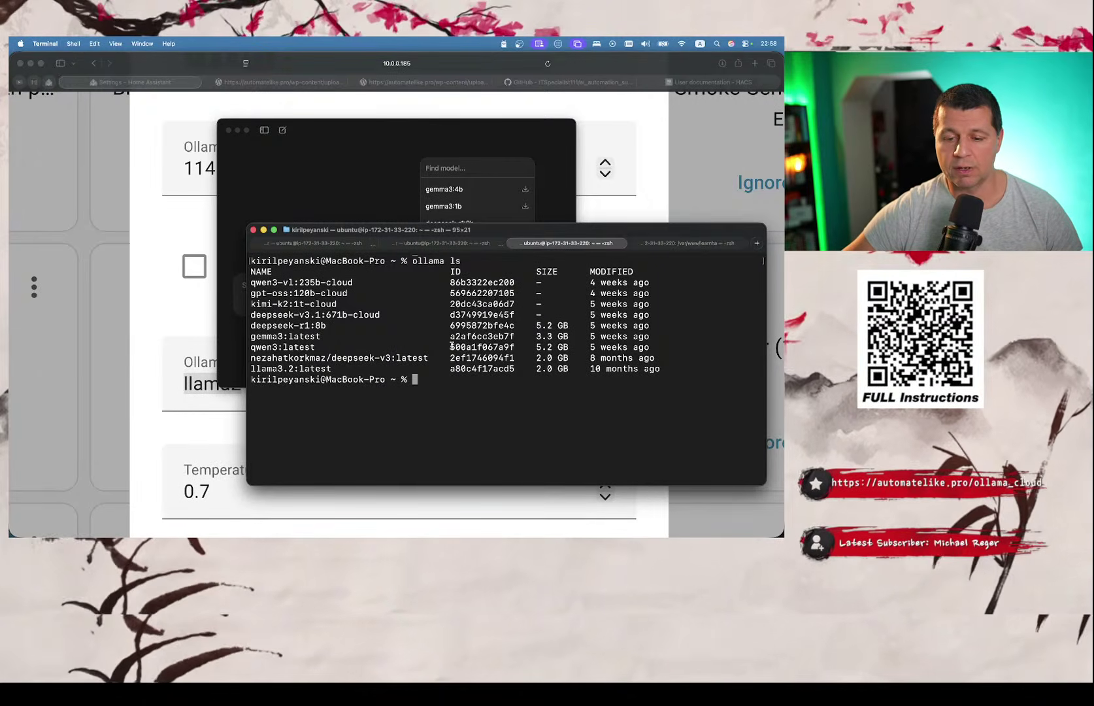
double_click(334, 283)
double_click(333, 293)
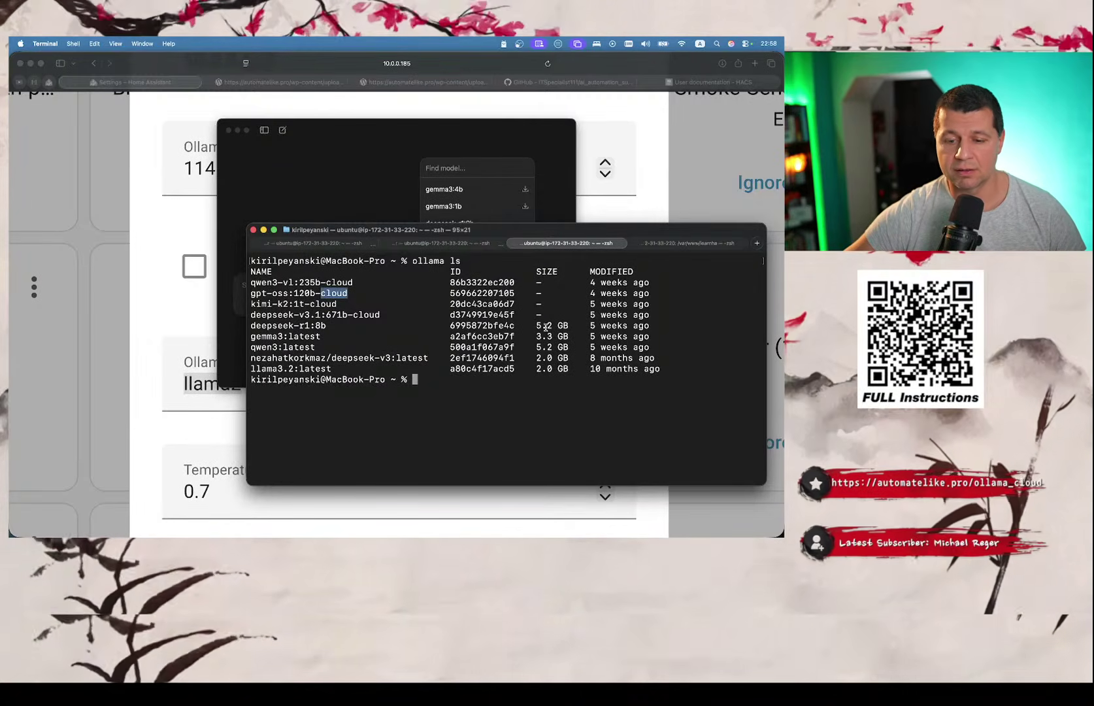
click(281, 322)
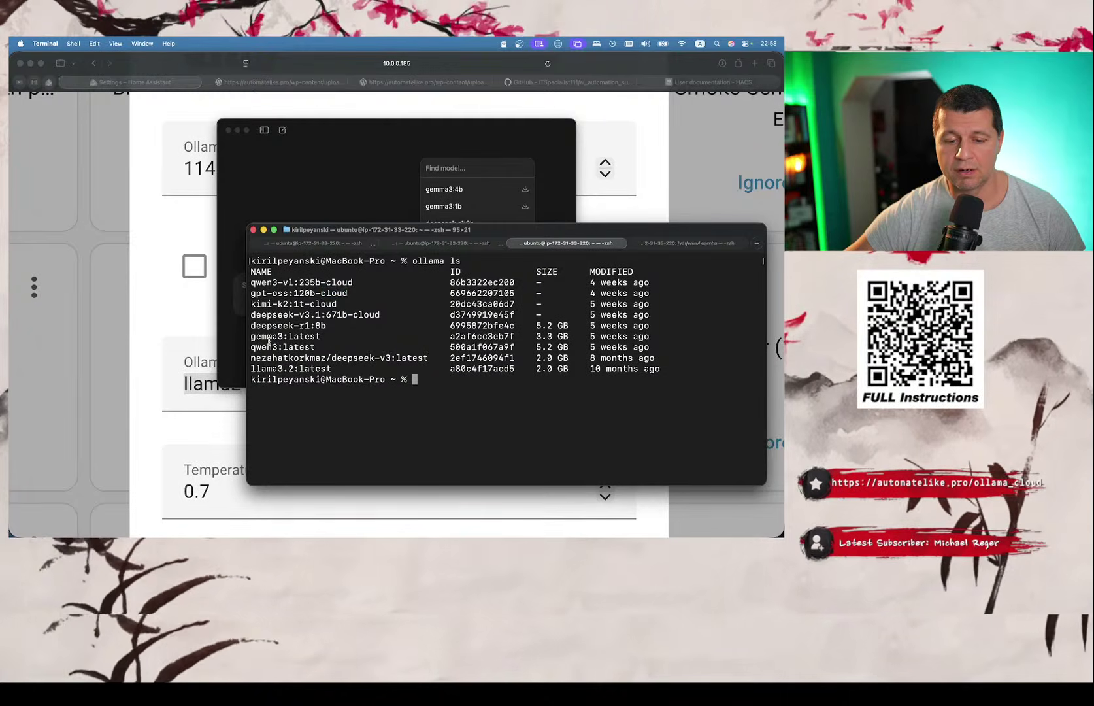
double_click(262, 337)
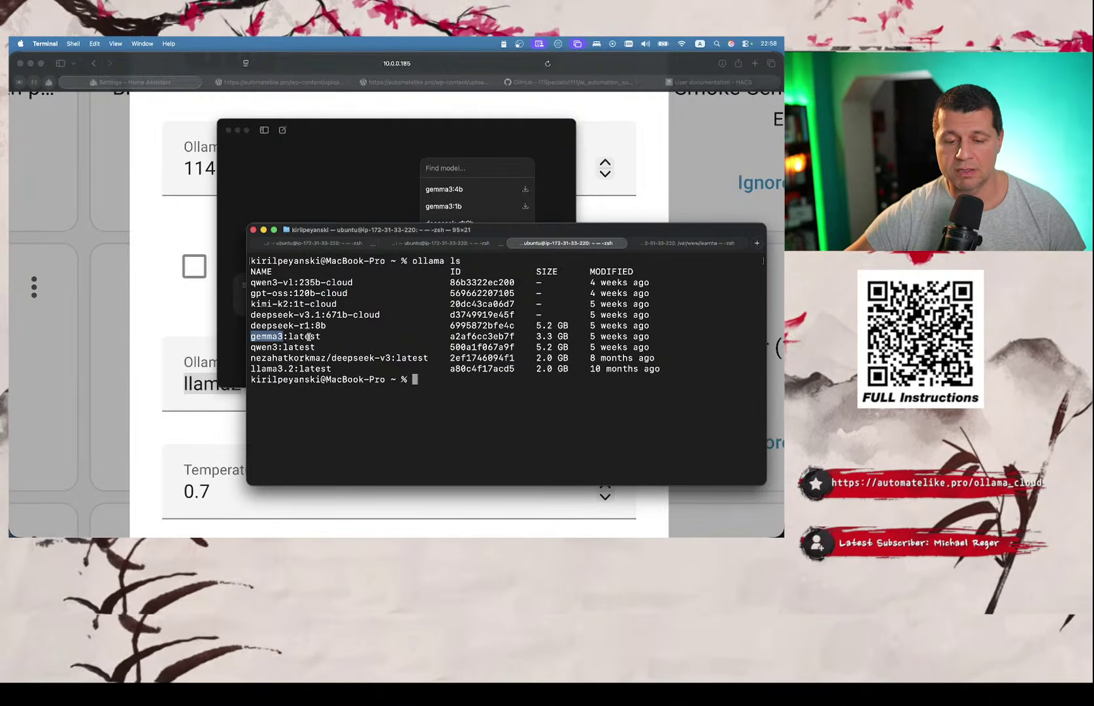
double_click(538, 336)
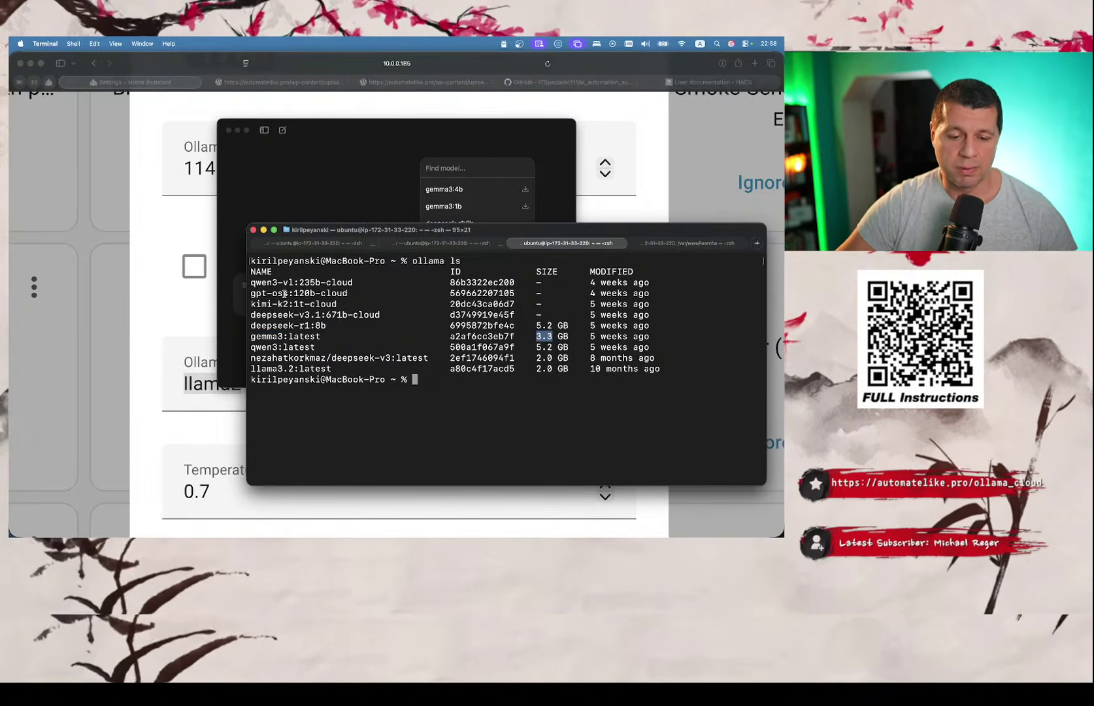
- Copy the model name gpt-oss:120b-cloud from the Terminal listing and set it as the Ollama model in Home Assistant's configuration form
drag(347, 293, 257, 294)
key(super+c)
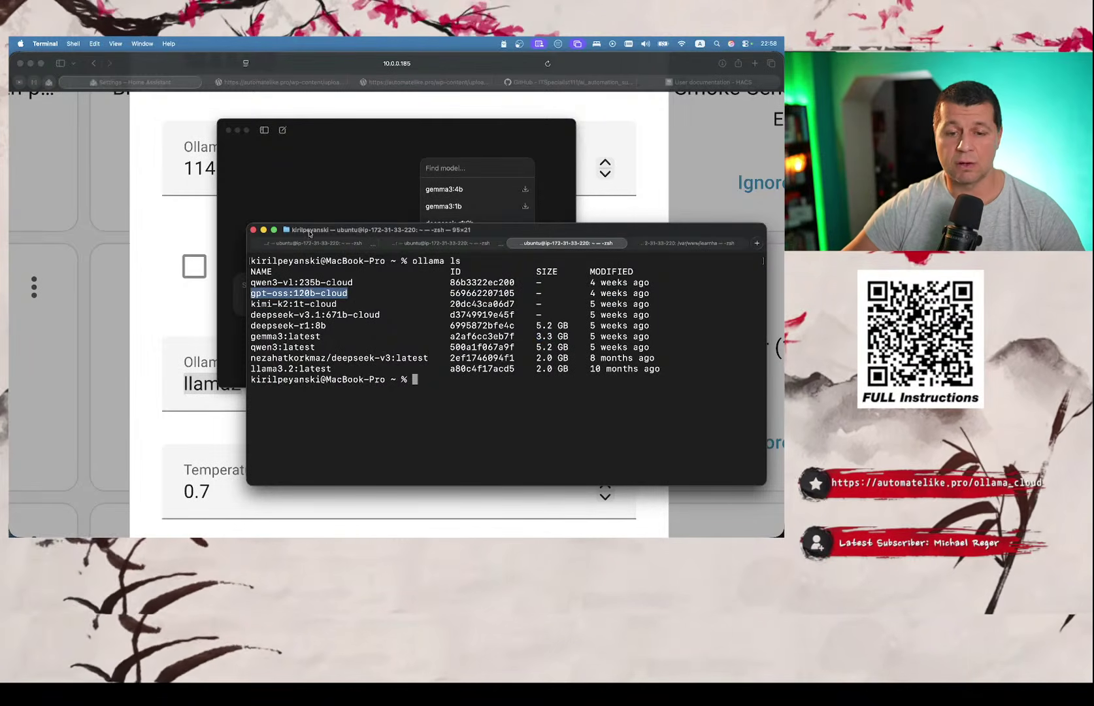
click(327, 159)
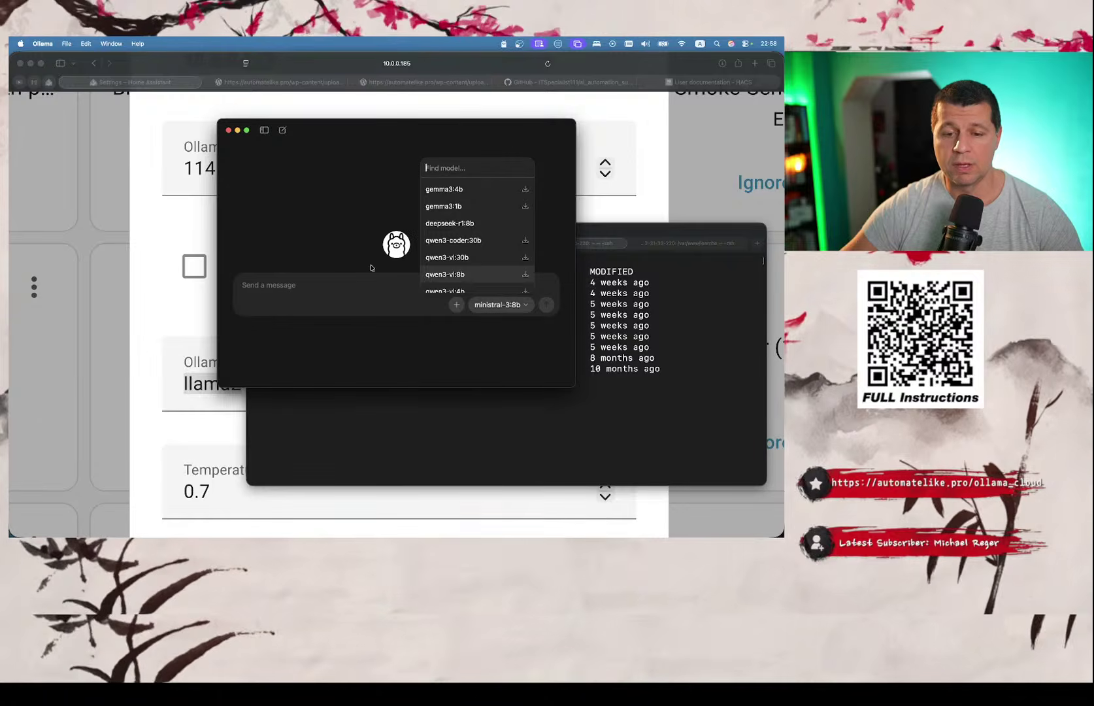
click(405, 441)
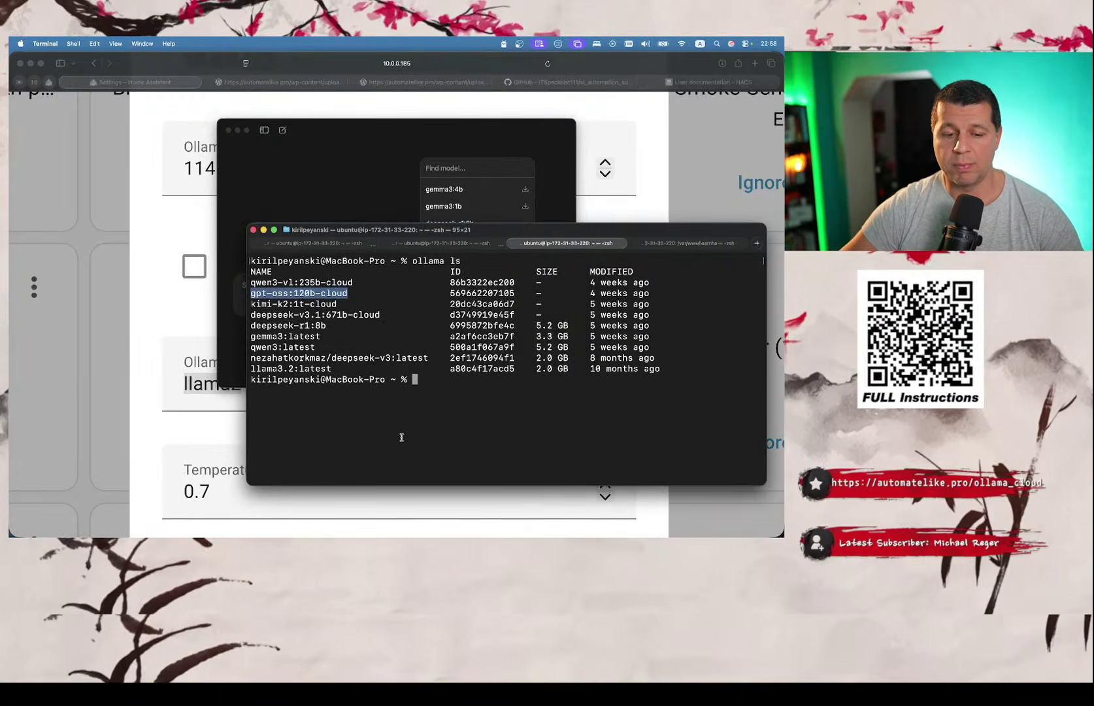
click(140, 311)
double_click(211, 385)
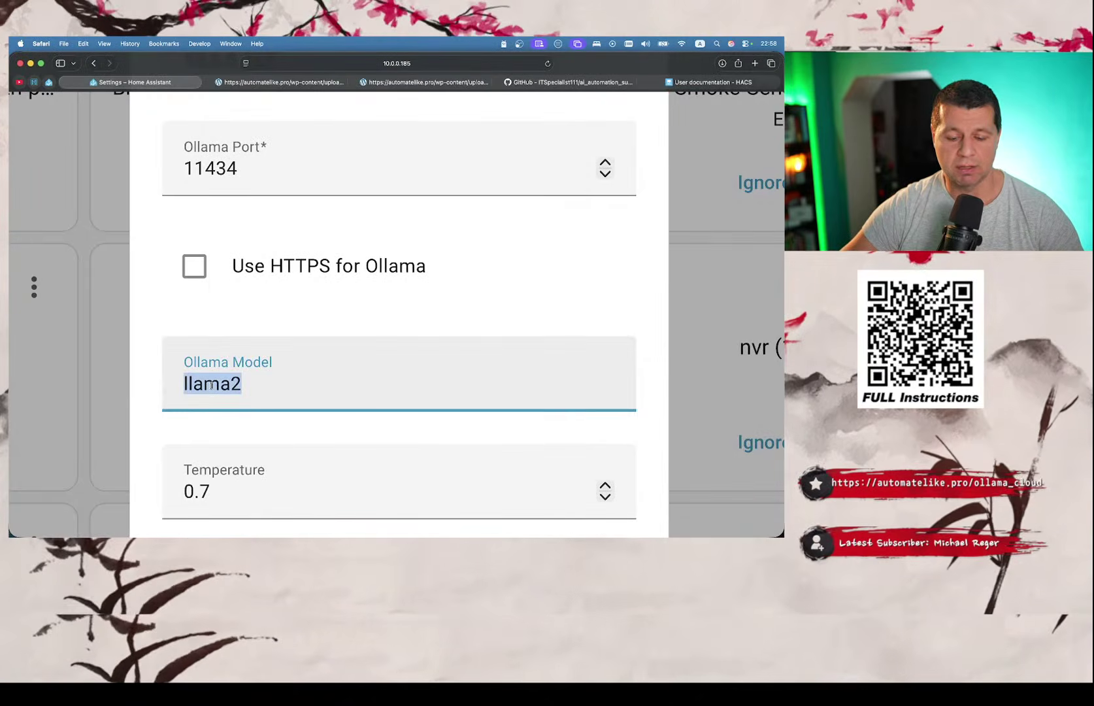
key(super+v)
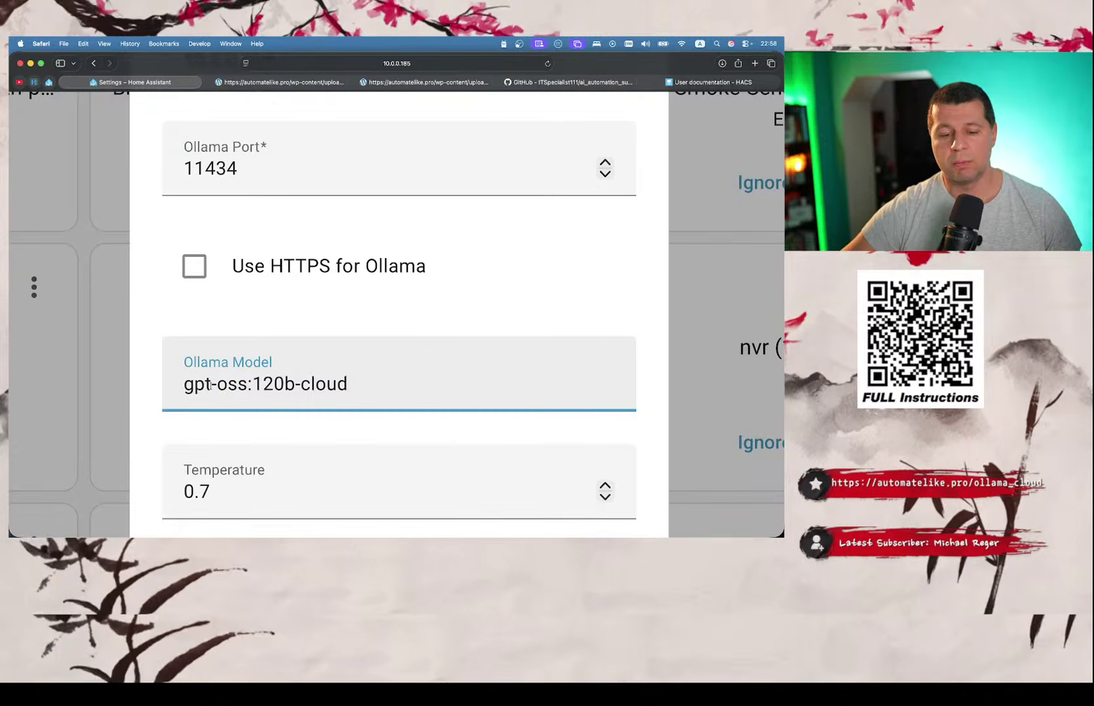
- Review the temperature, think mode and token settings, and recheck the Ollama IP address and port
scroll(211, 385, down, 1)
scroll(210, 385, down, 2)
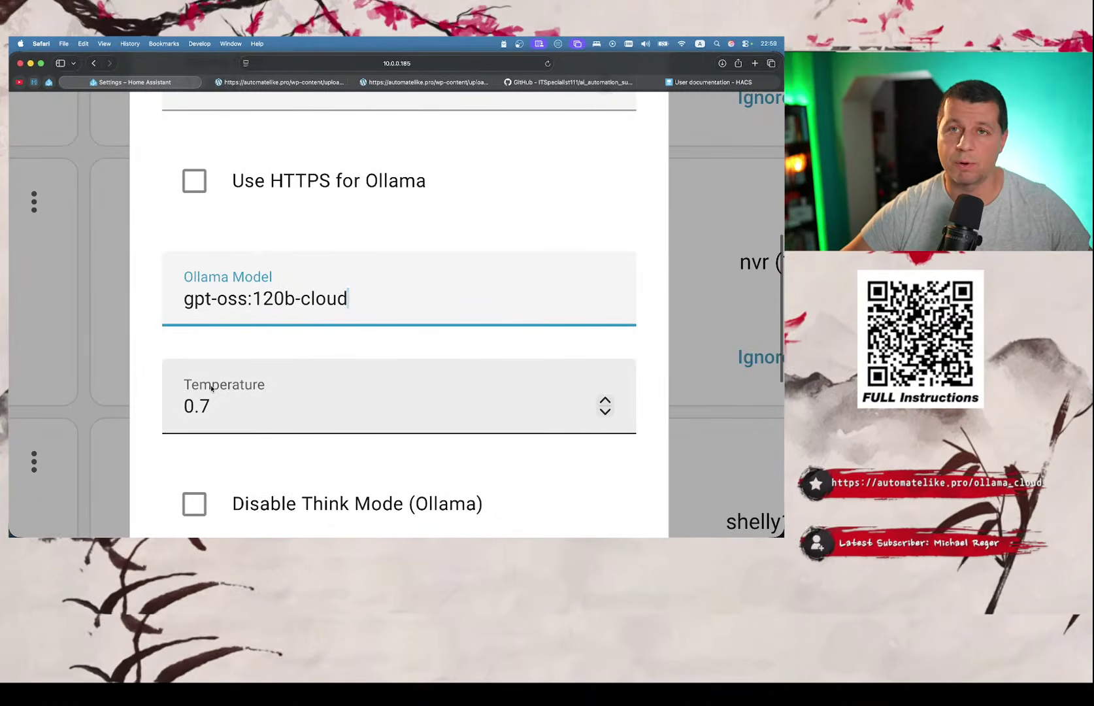
scroll(211, 388, down, 2)
scroll(211, 388, down, 3)
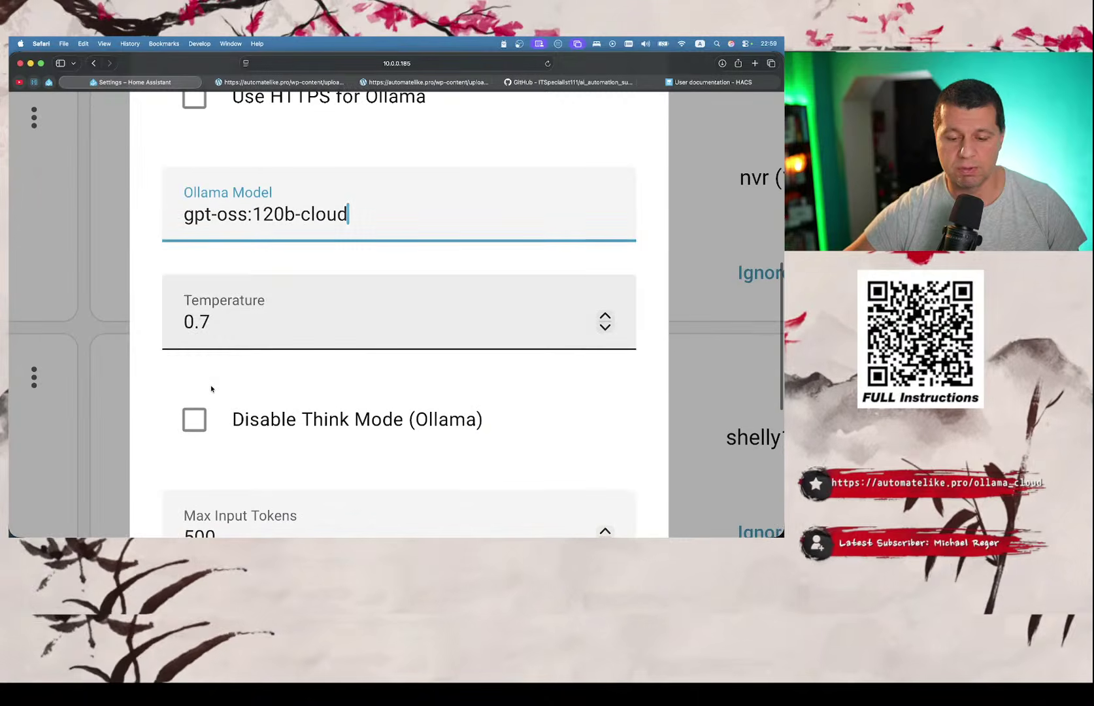
scroll(211, 388, up, 15)
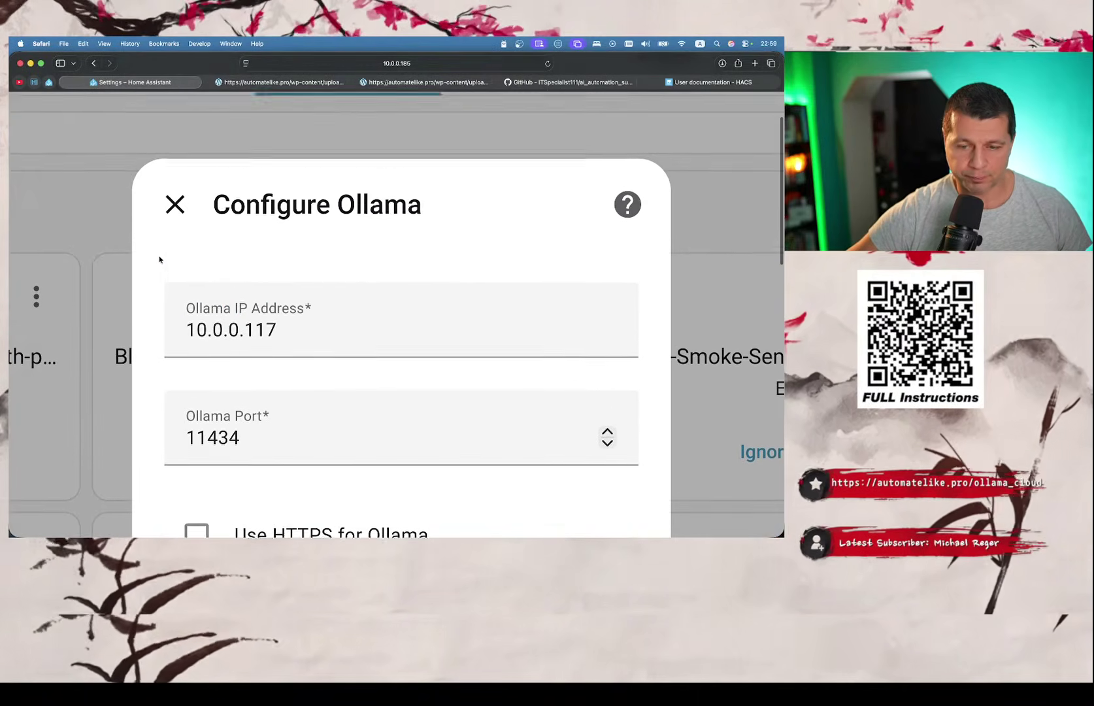
- Review the Ollama model, temperature and think mode settings, checking the temperature range against the notes on adding the integration
scroll(159, 259, down, 3)
scroll(159, 260, down, 5)
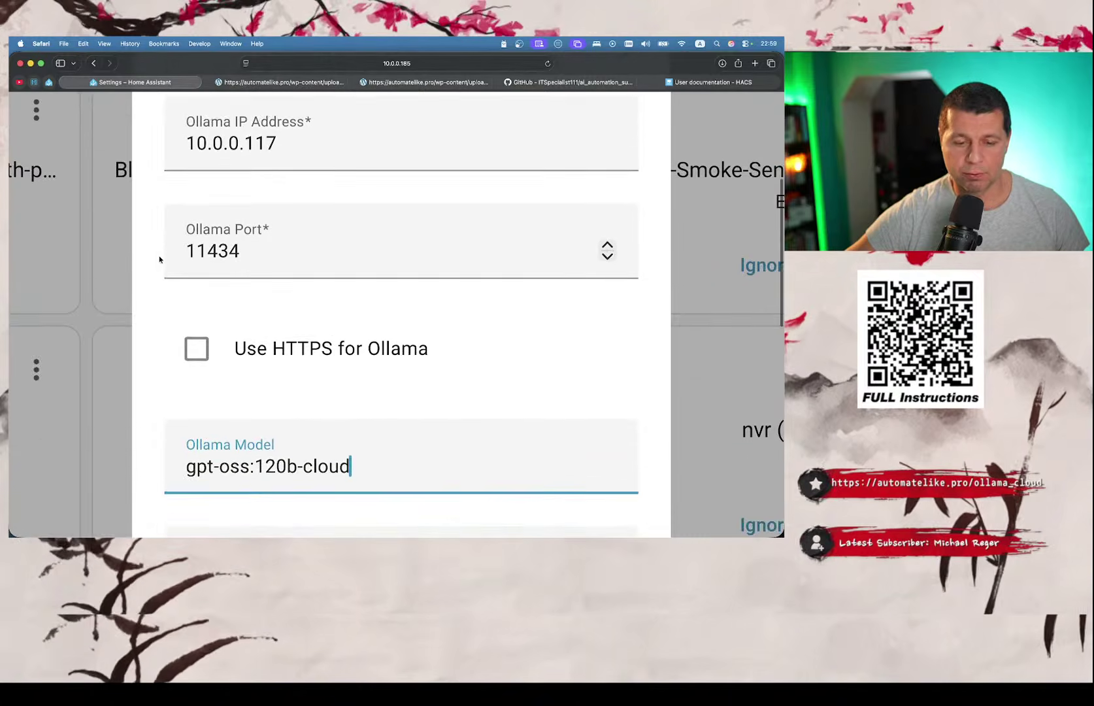
scroll(166, 351, down, 4)
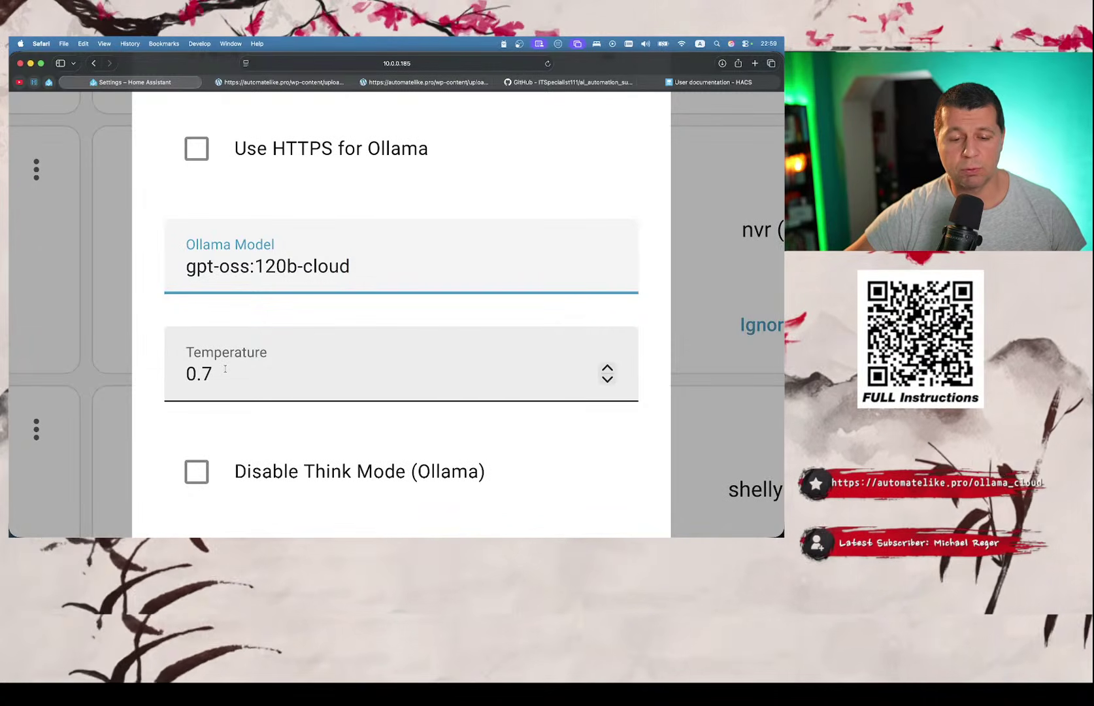
key(ctrl+Right)
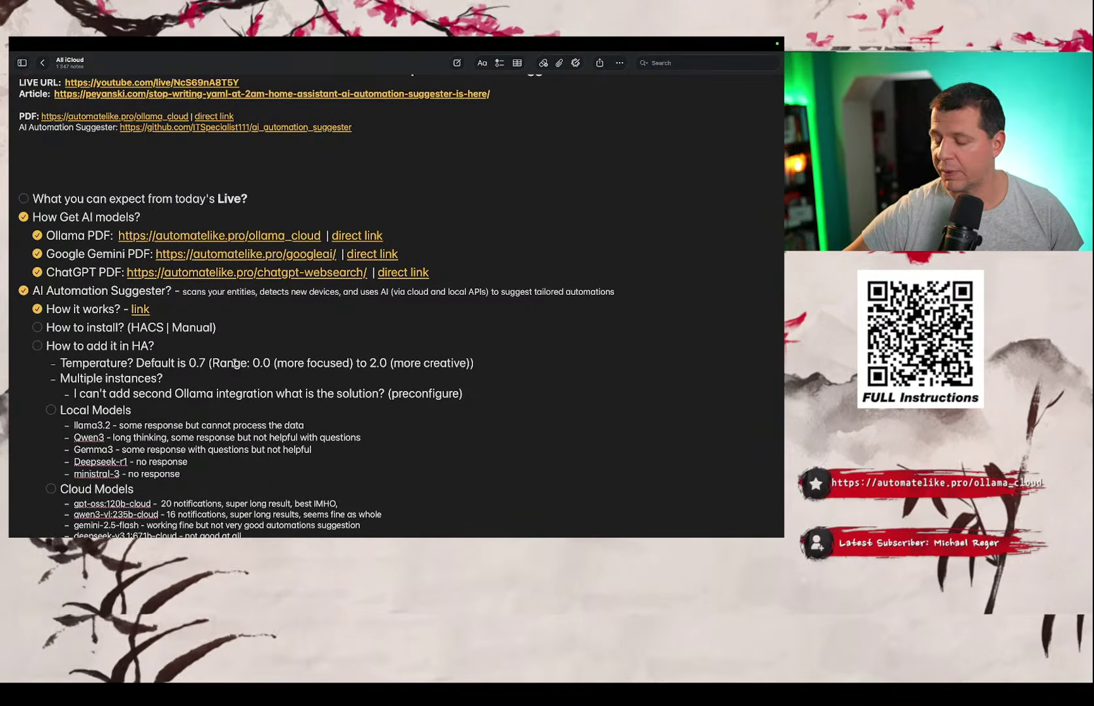
key(ctrl+Left)
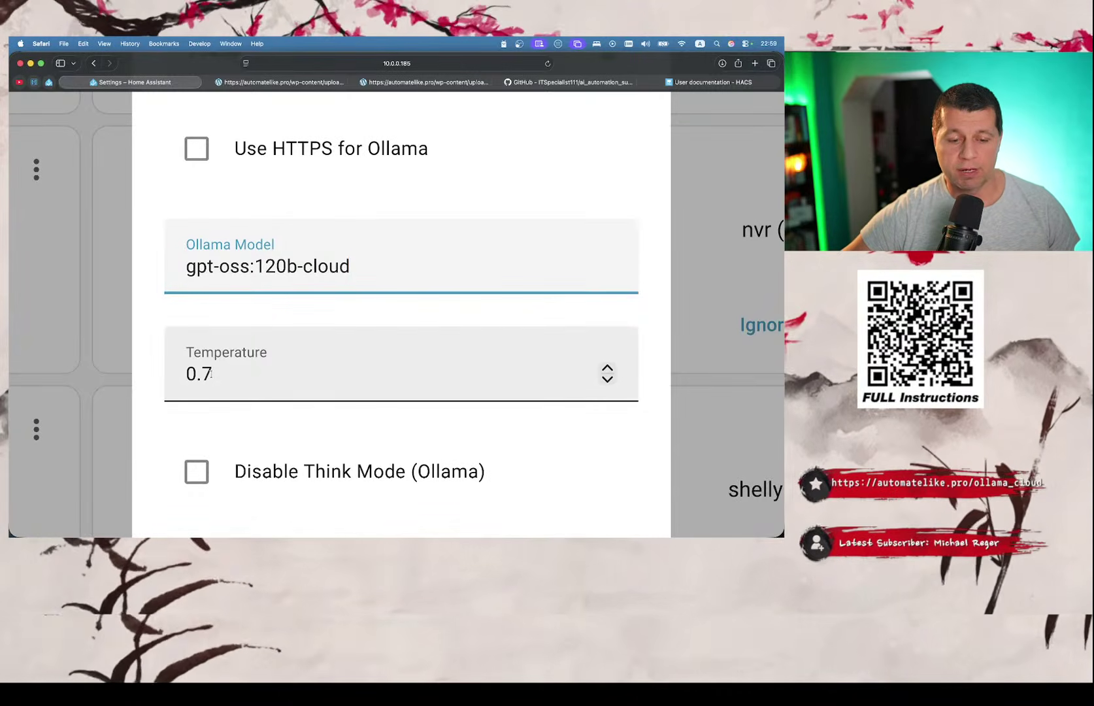
scroll(210, 375, down, 2)
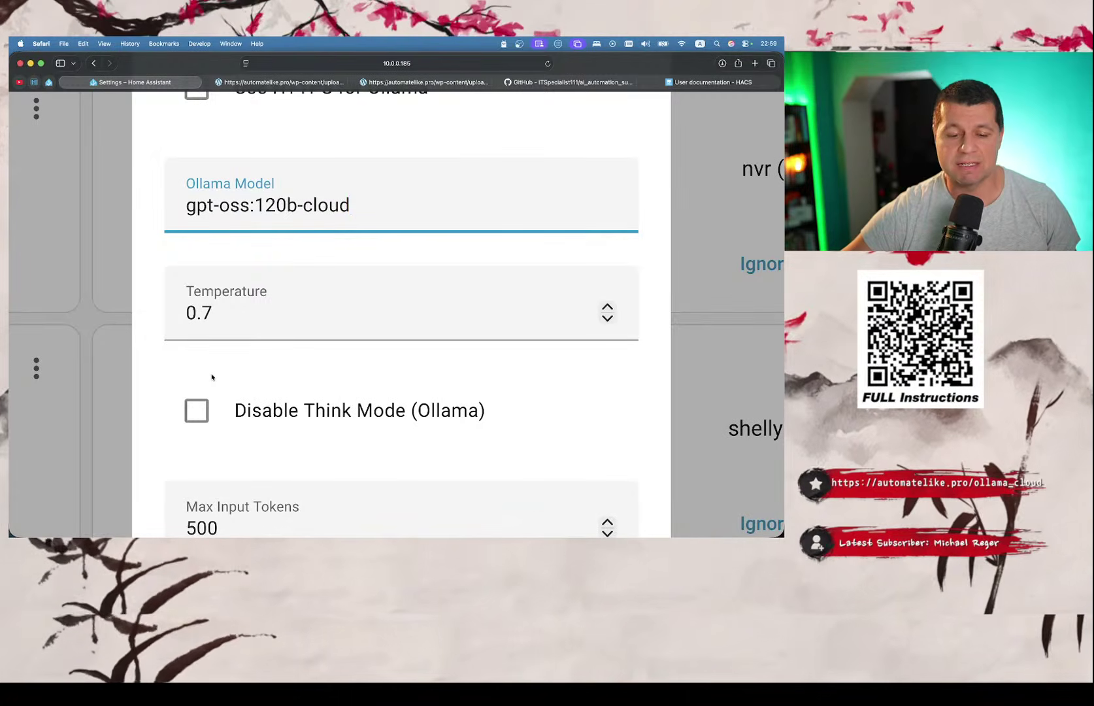
scroll(212, 377, down, 1)
scroll(211, 377, down, 1)
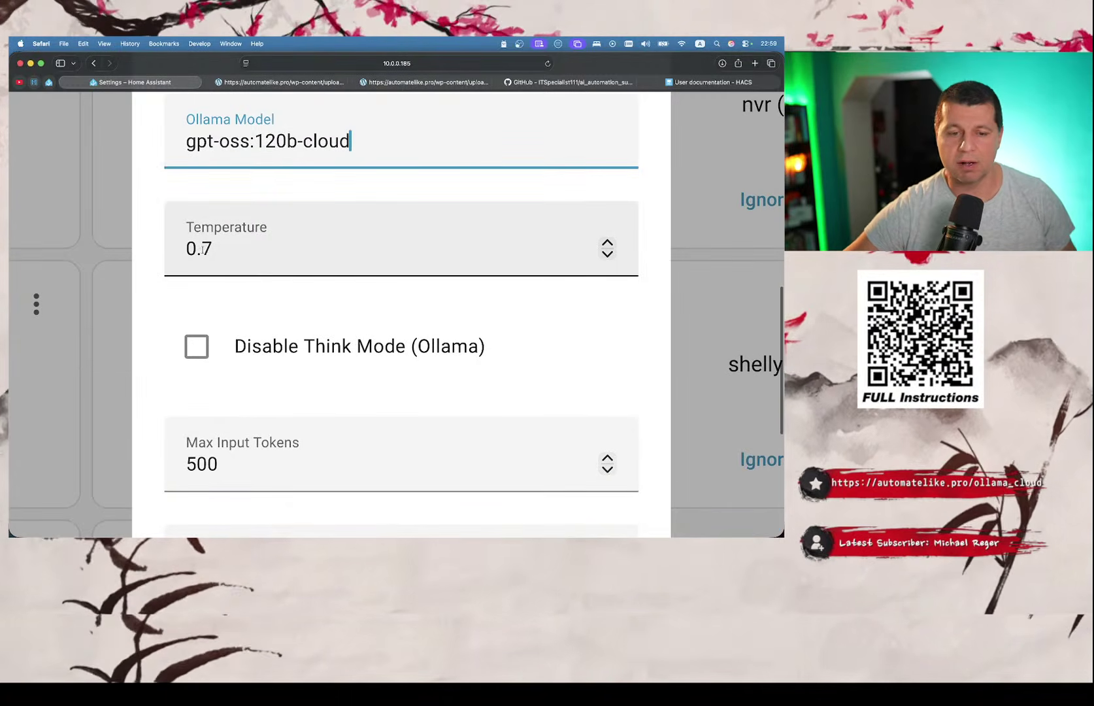
scroll(210, 258, down, 2)
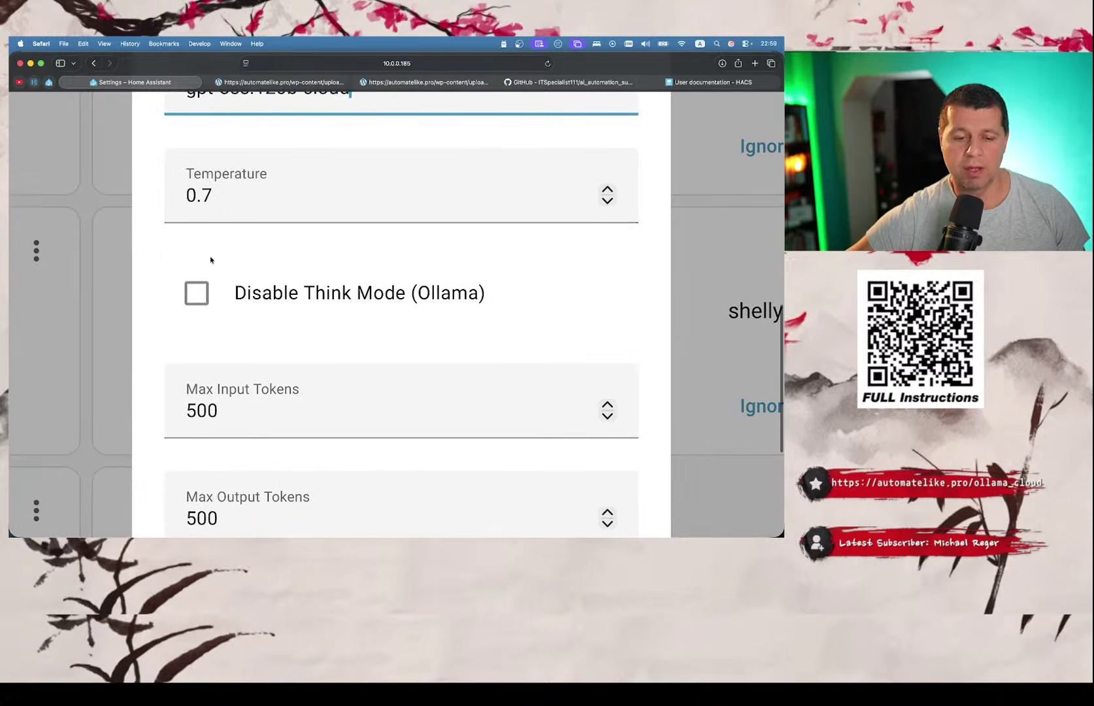
click(201, 300)
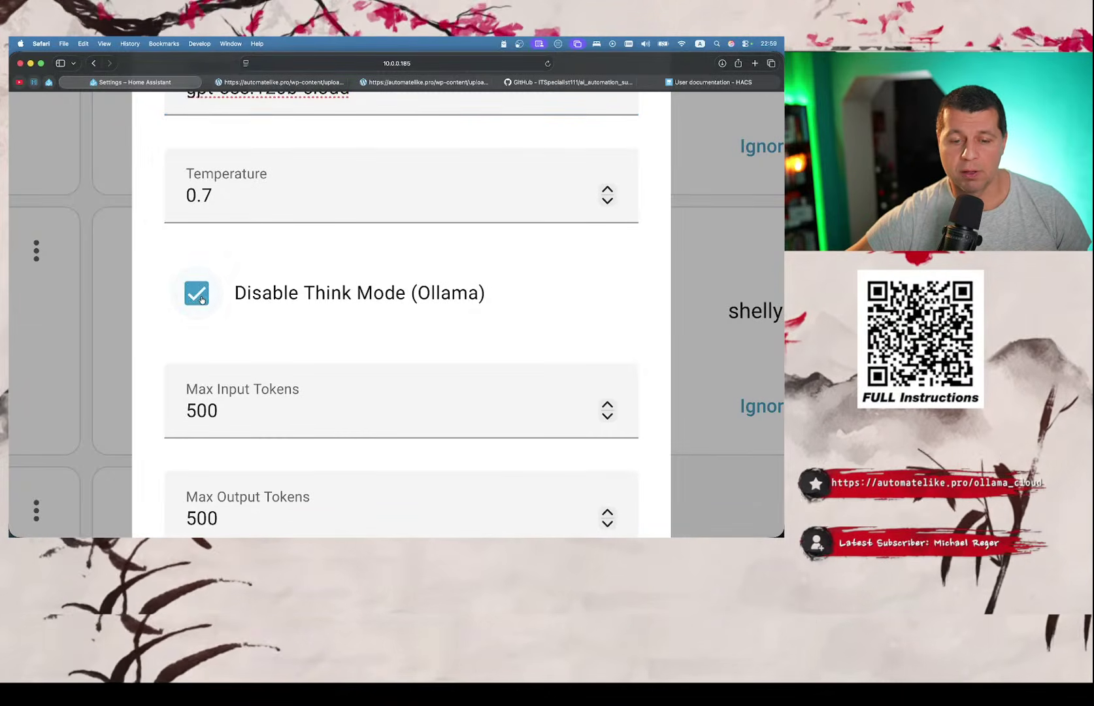
click(201, 299)
- Set both Max Input Tokens and Max Output Tokens to 1000 in the Ollama configuration form
scroll(220, 330, down, 2)
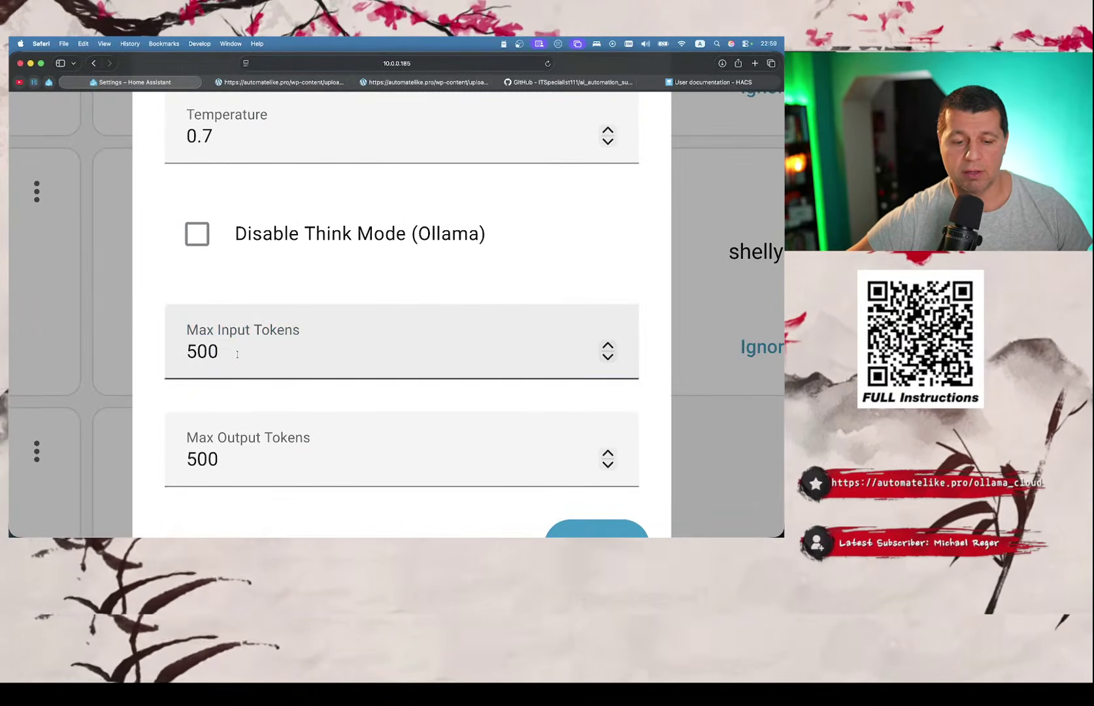
click(237, 353)
scroll(237, 354, down, 1)
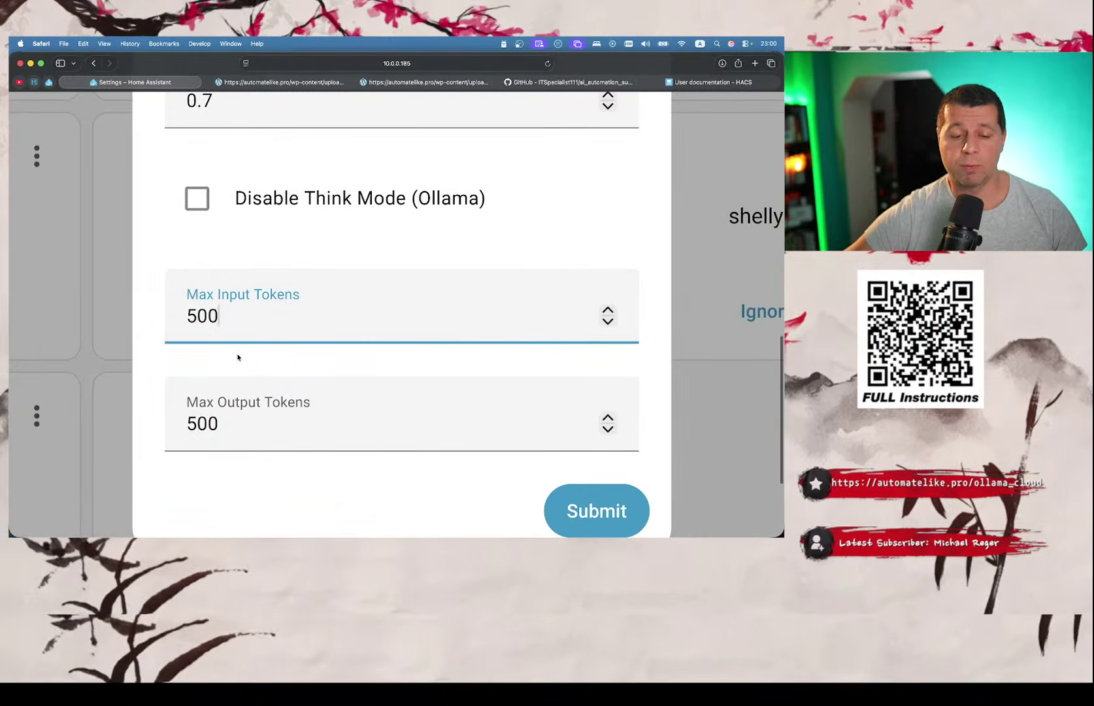
key(BackSpace)
key(BackSpace)
key(BackSpace)
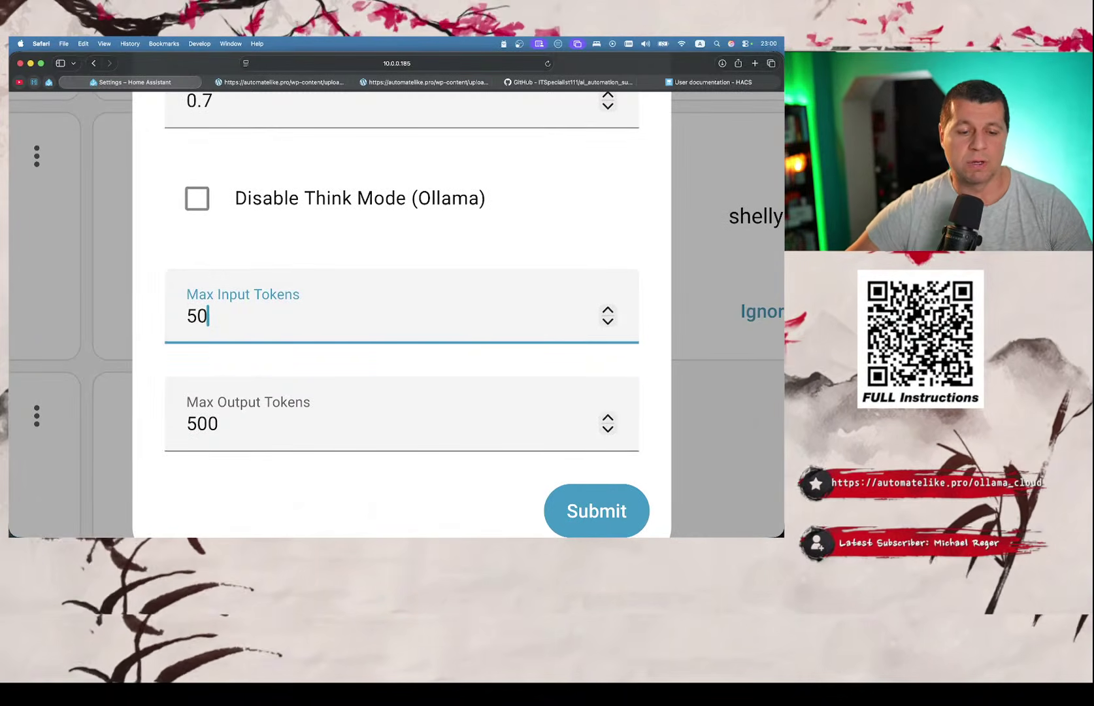
text(1000)
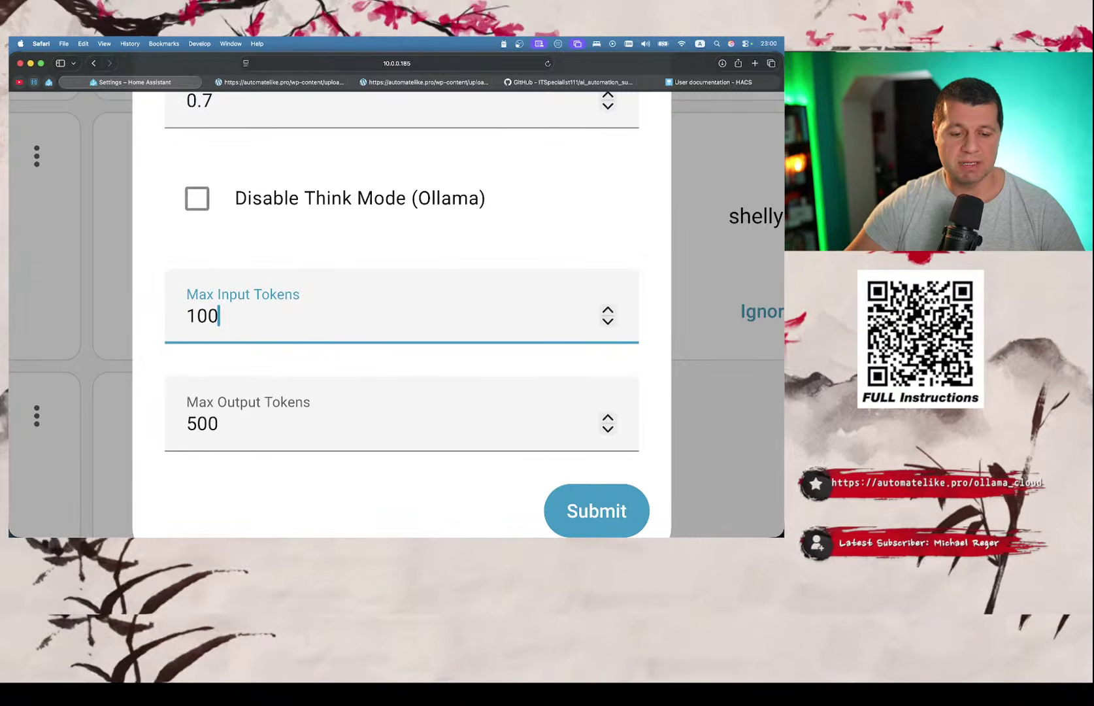
click(220, 421)
double_click(221, 419)
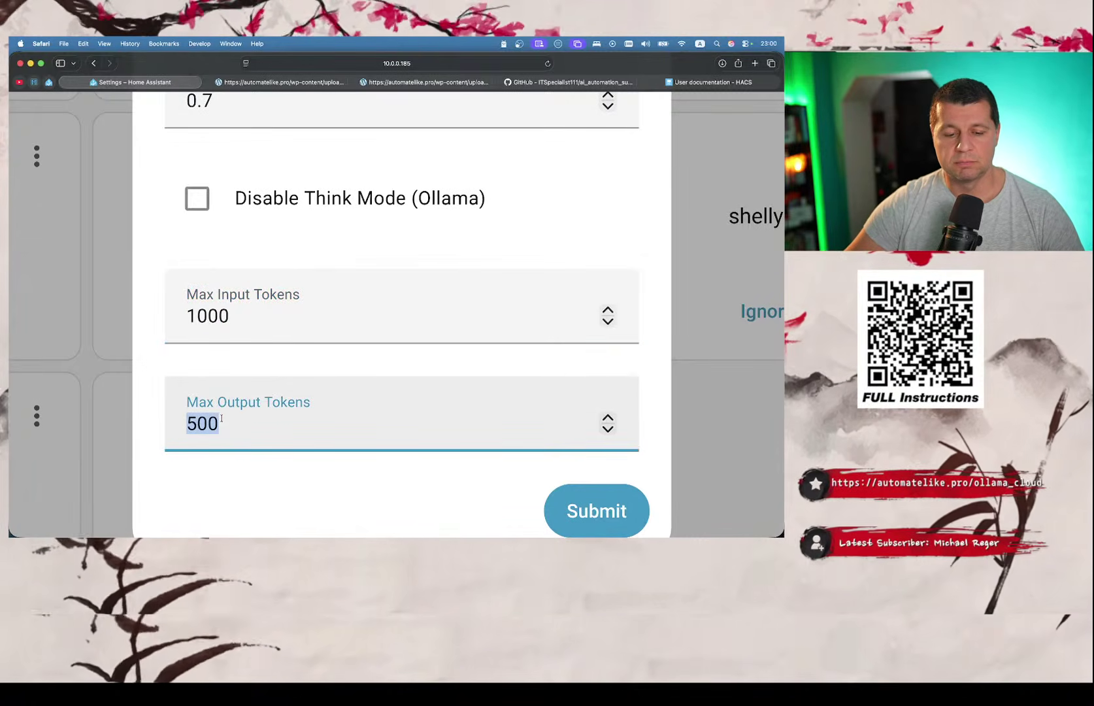
text(1000)
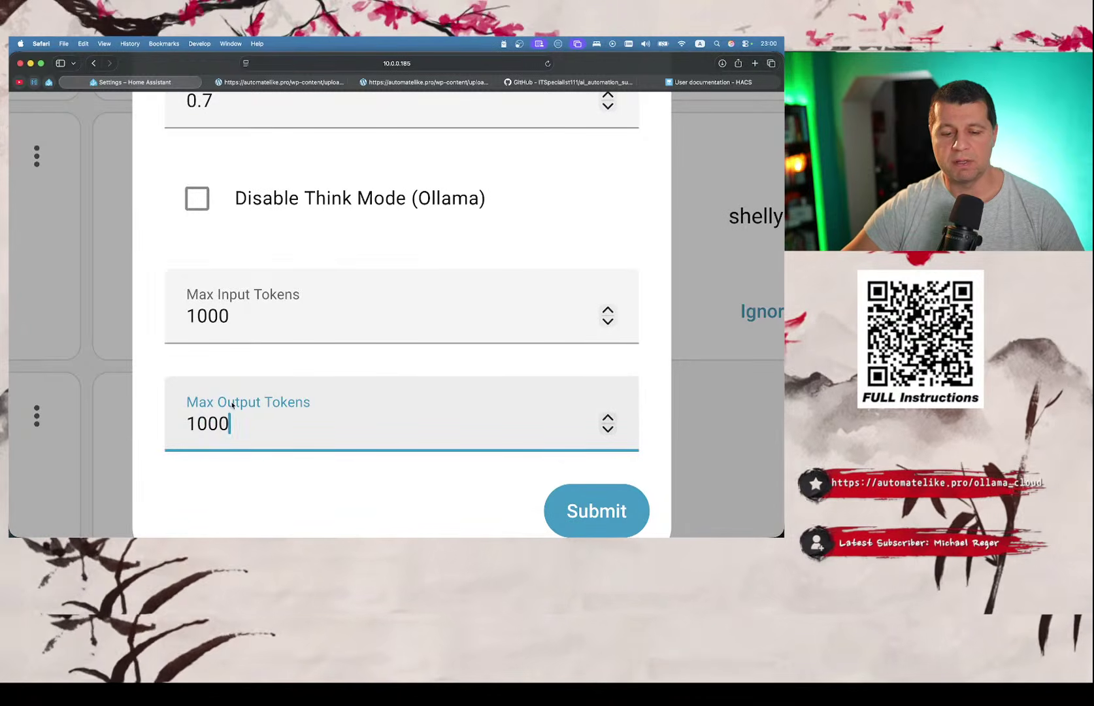
- Recheck the whole Ollama configuration form, from IP address, port and HTTPS to model, temperature, think mode and token limits
scroll(232, 405, up, 10)
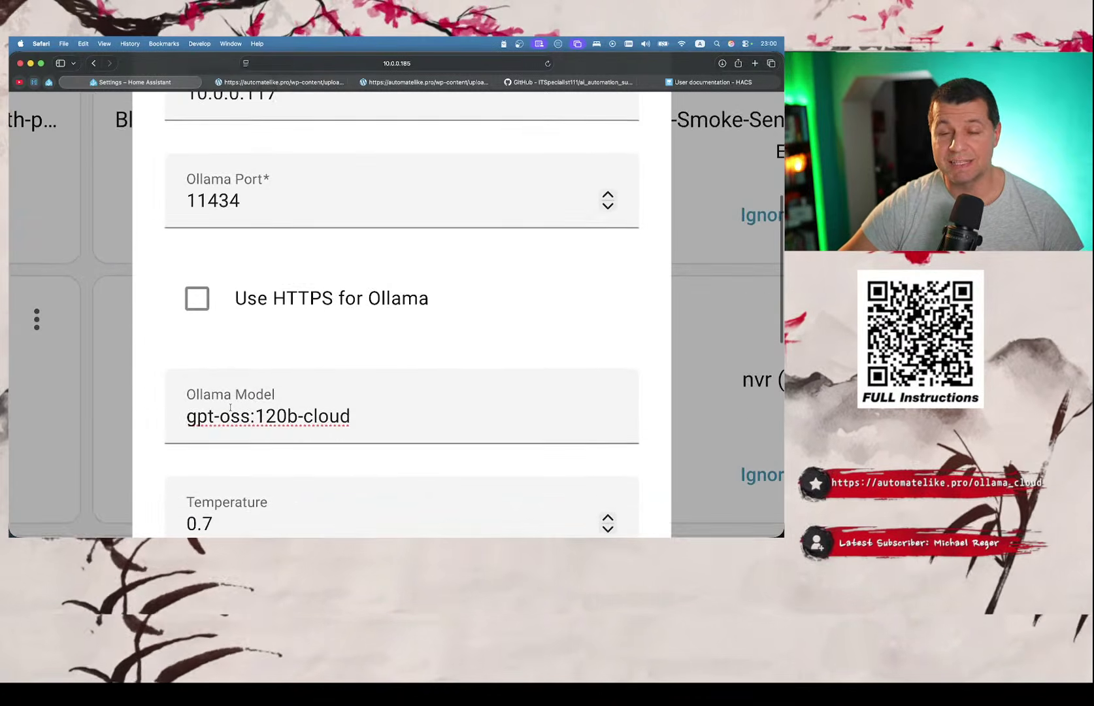
scroll(230, 407, up, 2)
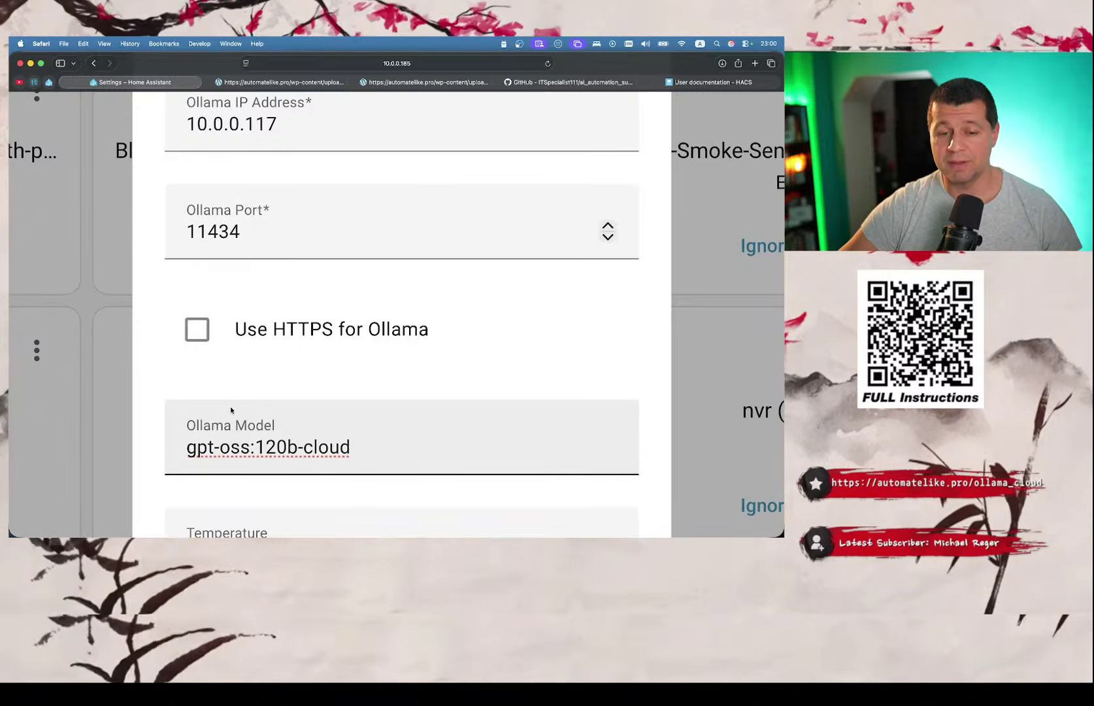
scroll(230, 410, up, 2)
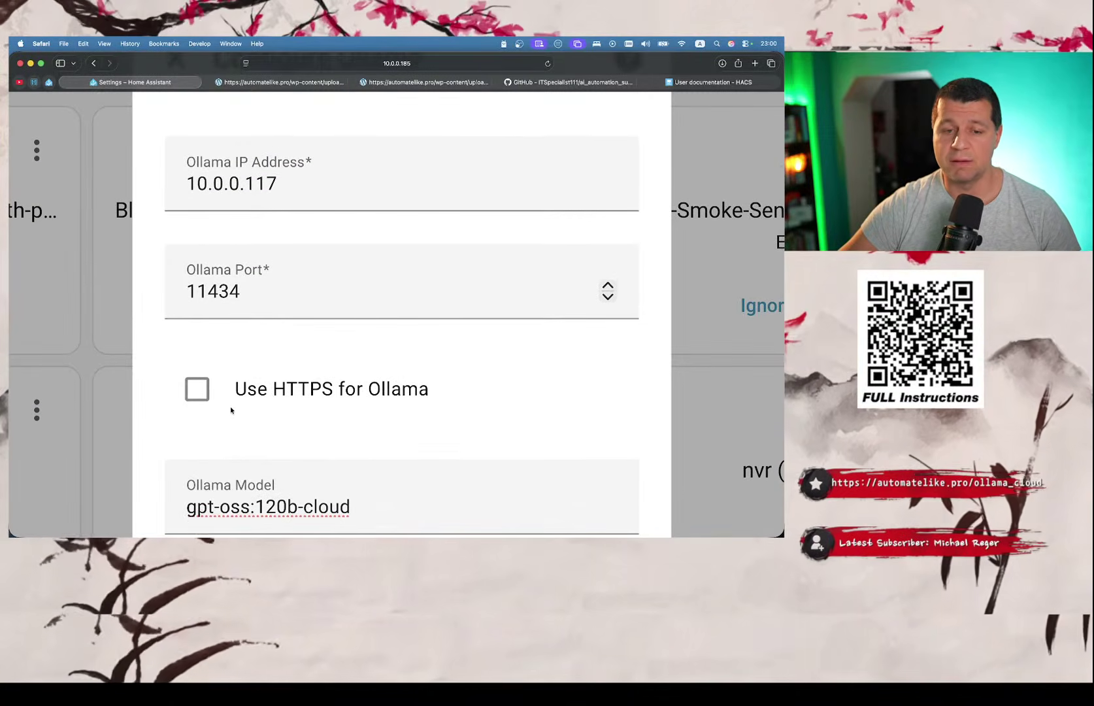
scroll(231, 410, down, 8)
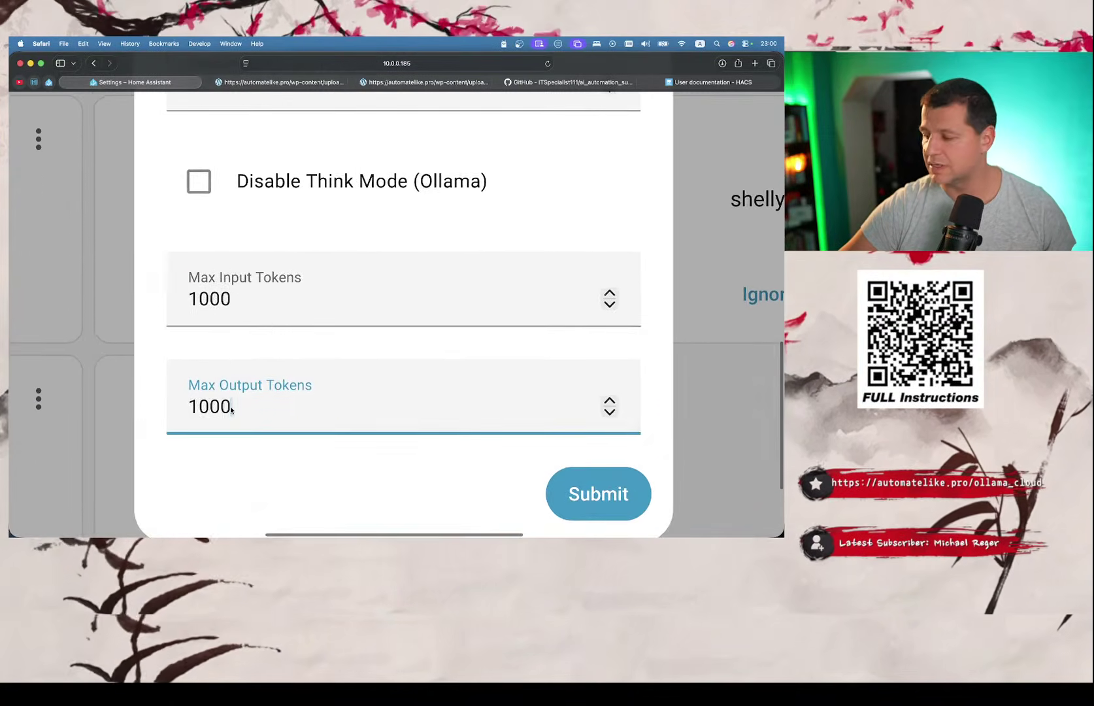
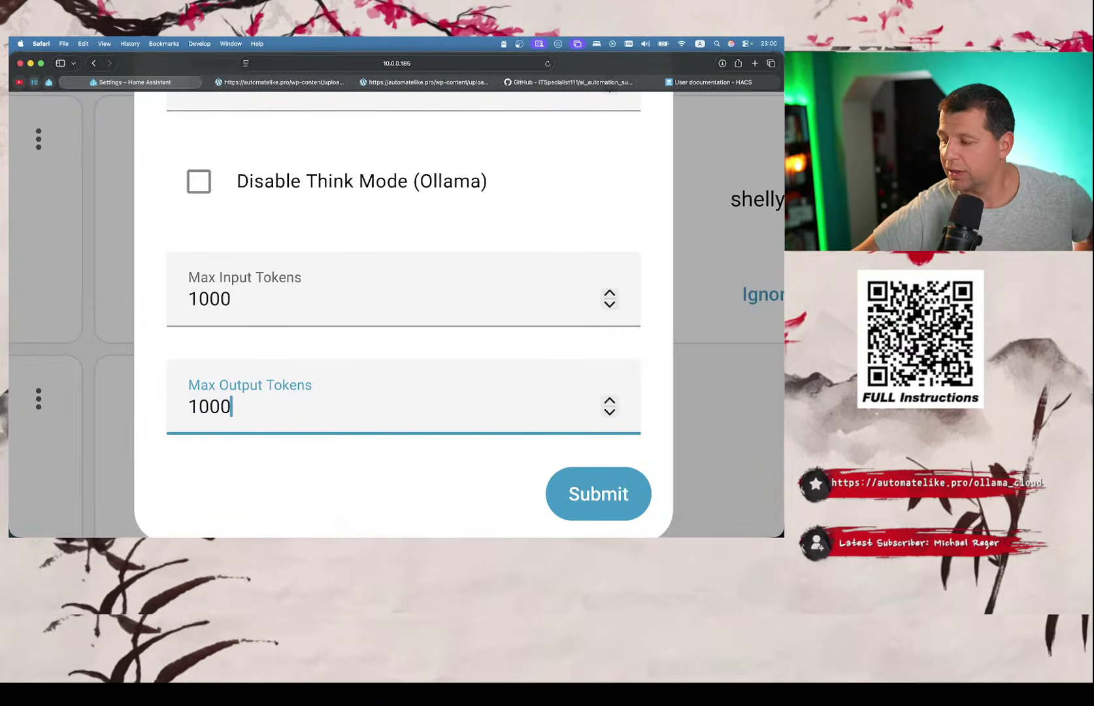
key(super+Tab)
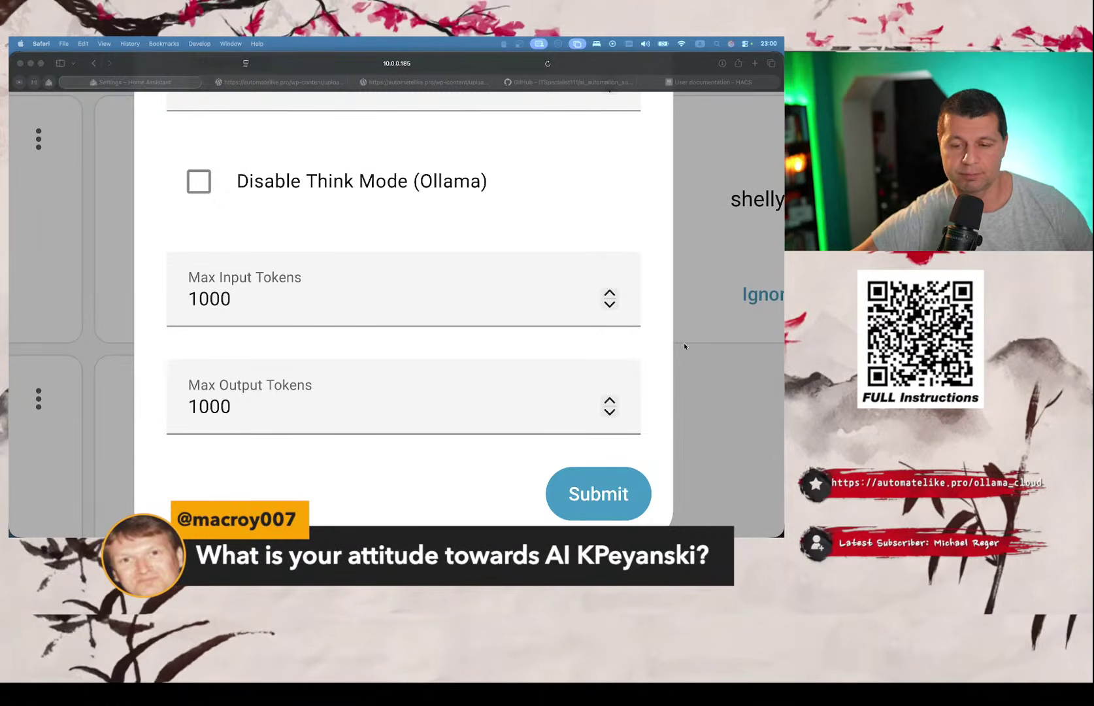
scroll(317, 247, up, 10)
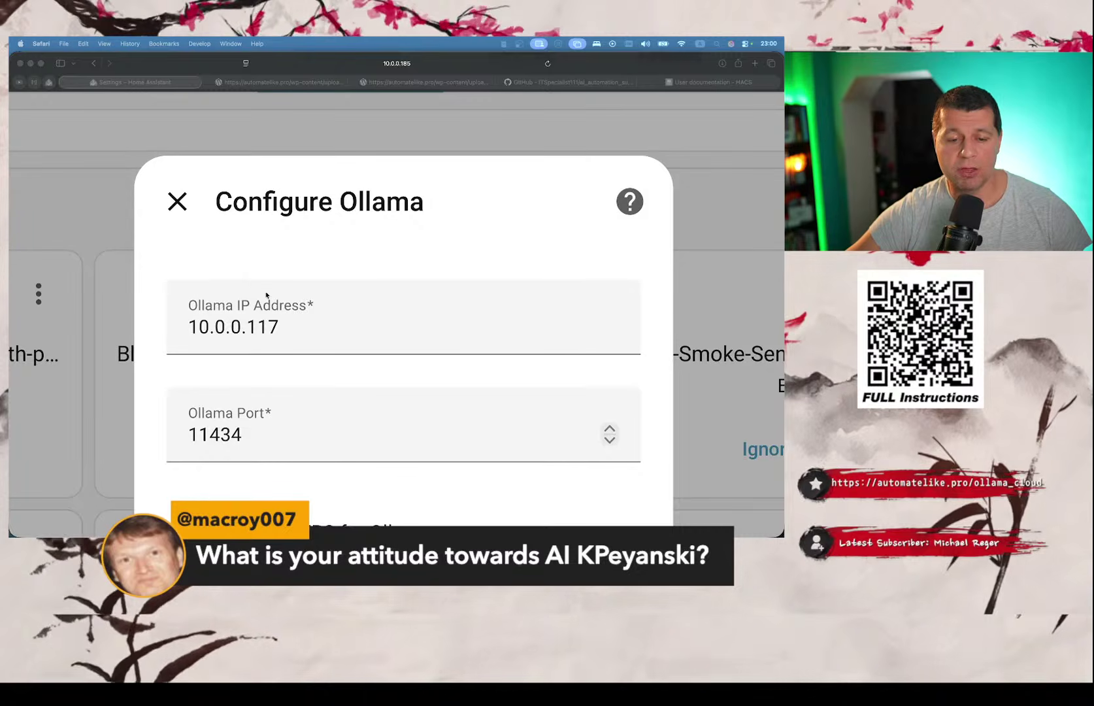
scroll(285, 328, down, 4)
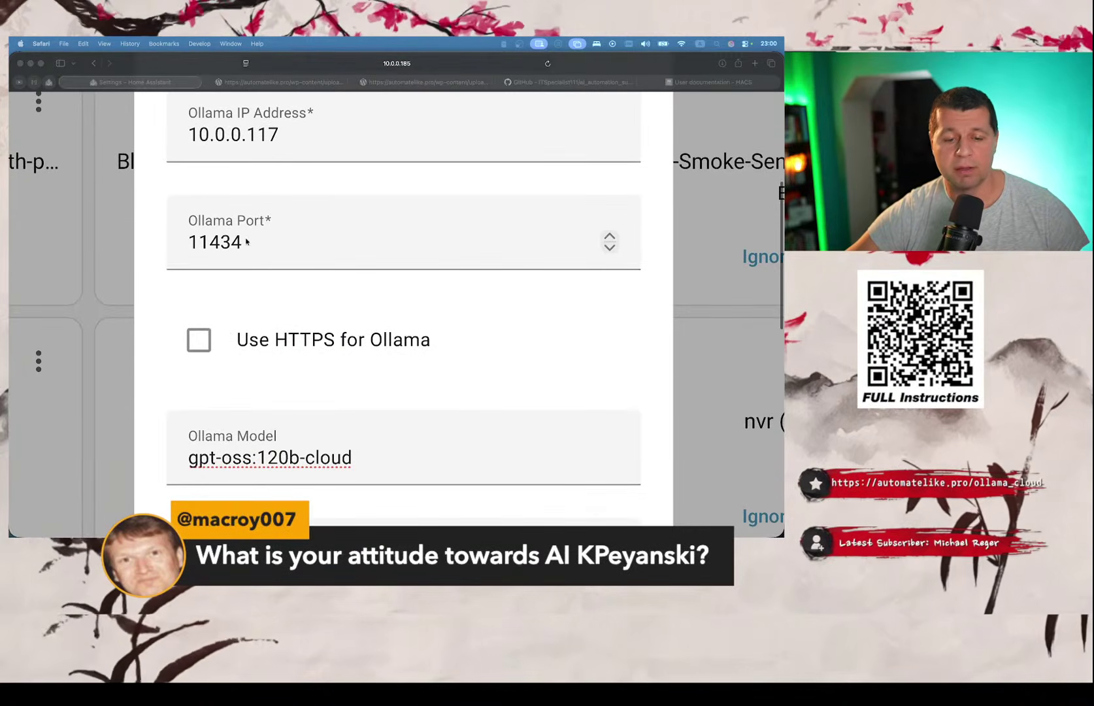
scroll(248, 243, down, 2)
scroll(248, 243, down, 1)
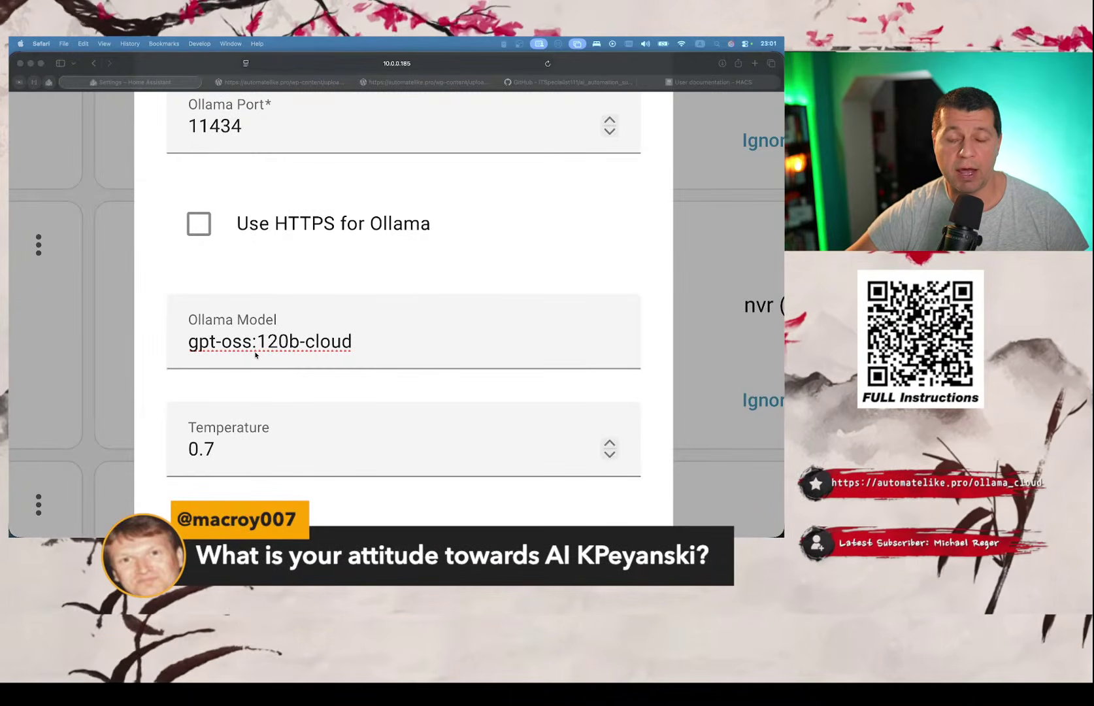
scroll(255, 355, down, 2)
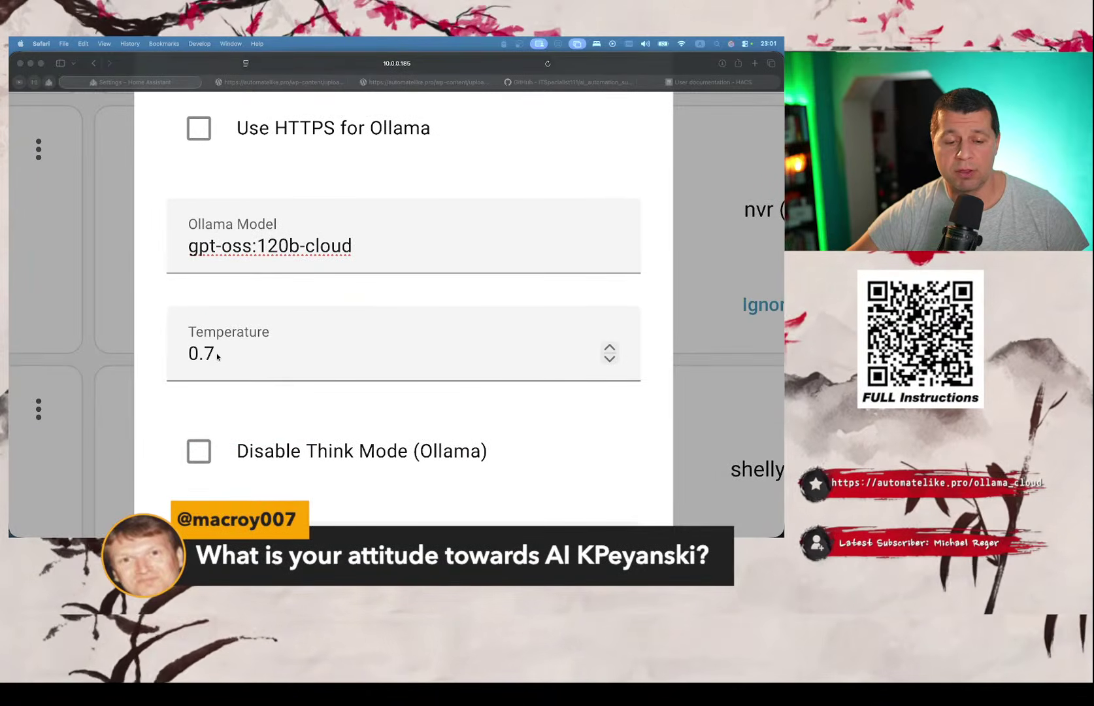
scroll(216, 356, down, 5)
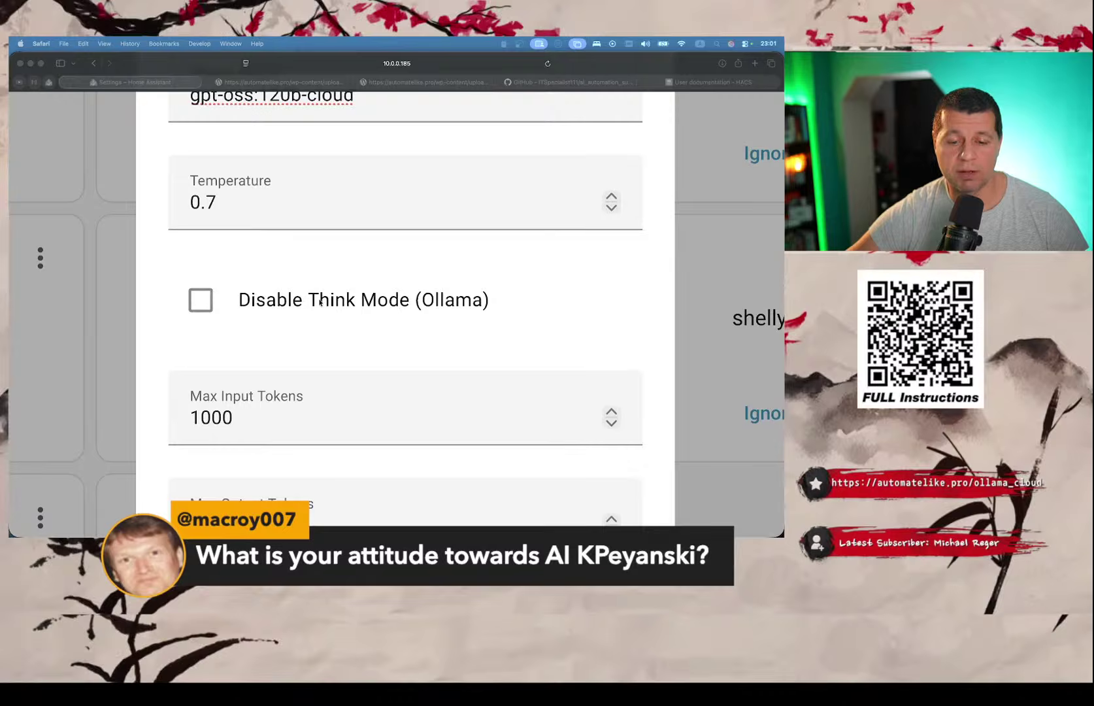
scroll(345, 321, down, 4)
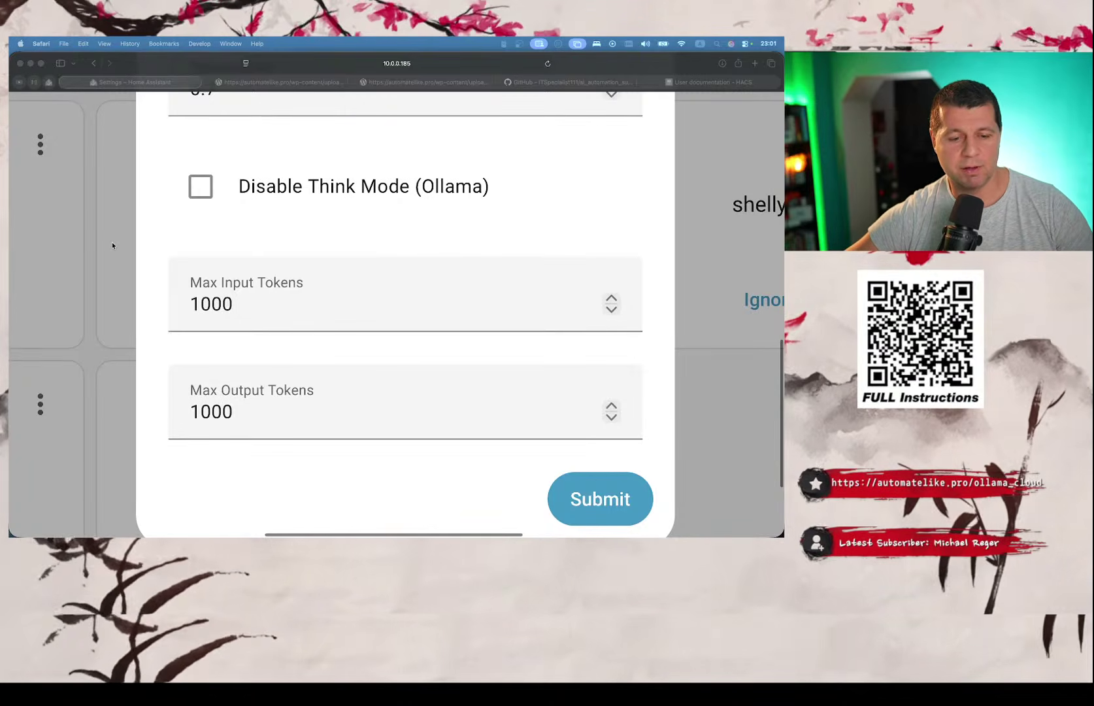
scroll(113, 246, up, 10)
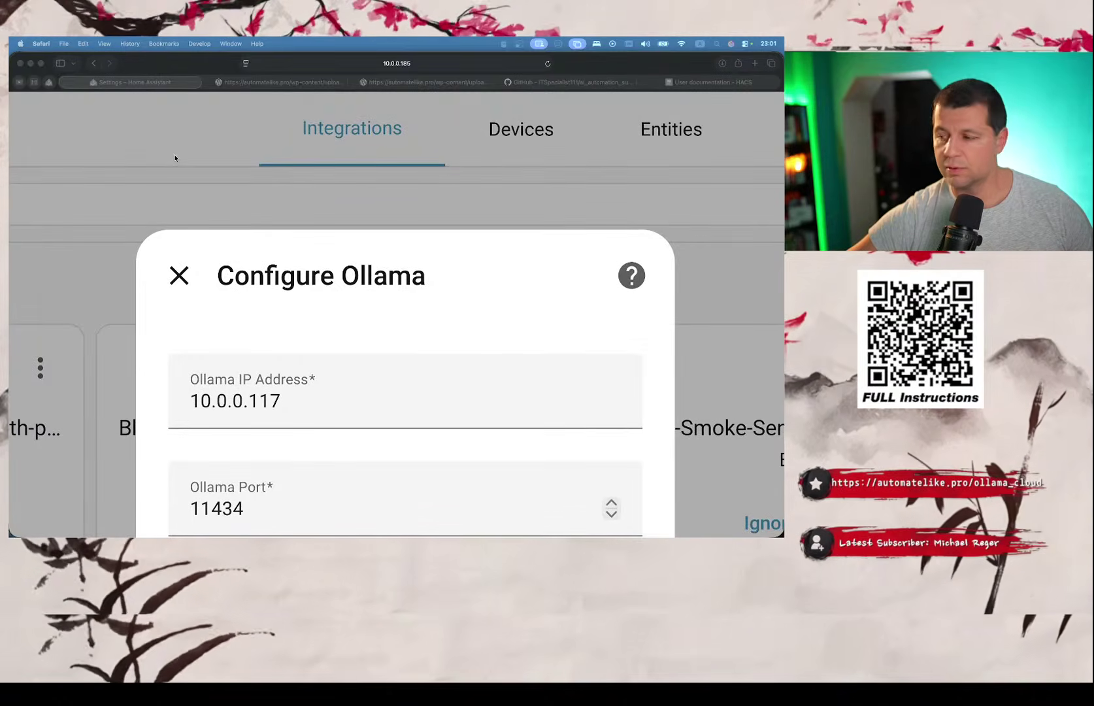
scroll(198, 145, down, 15)
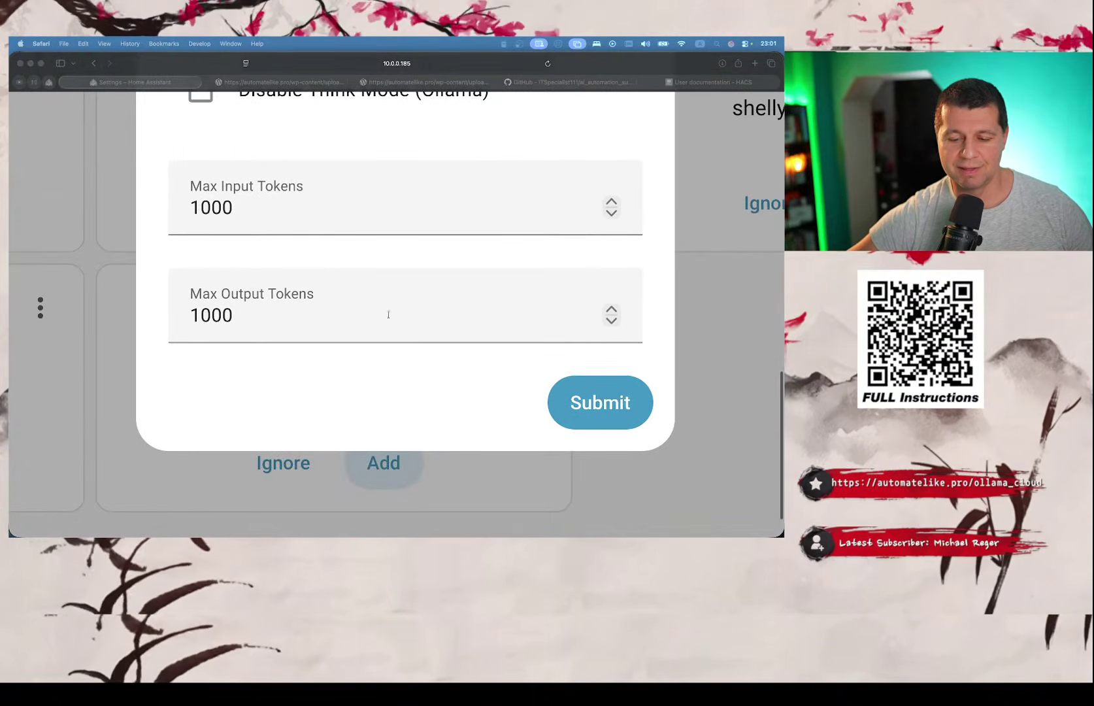
- Submit the Ollama configuration and finish creating the AI Automation Suggester device without assigning an area
click(457, 398)
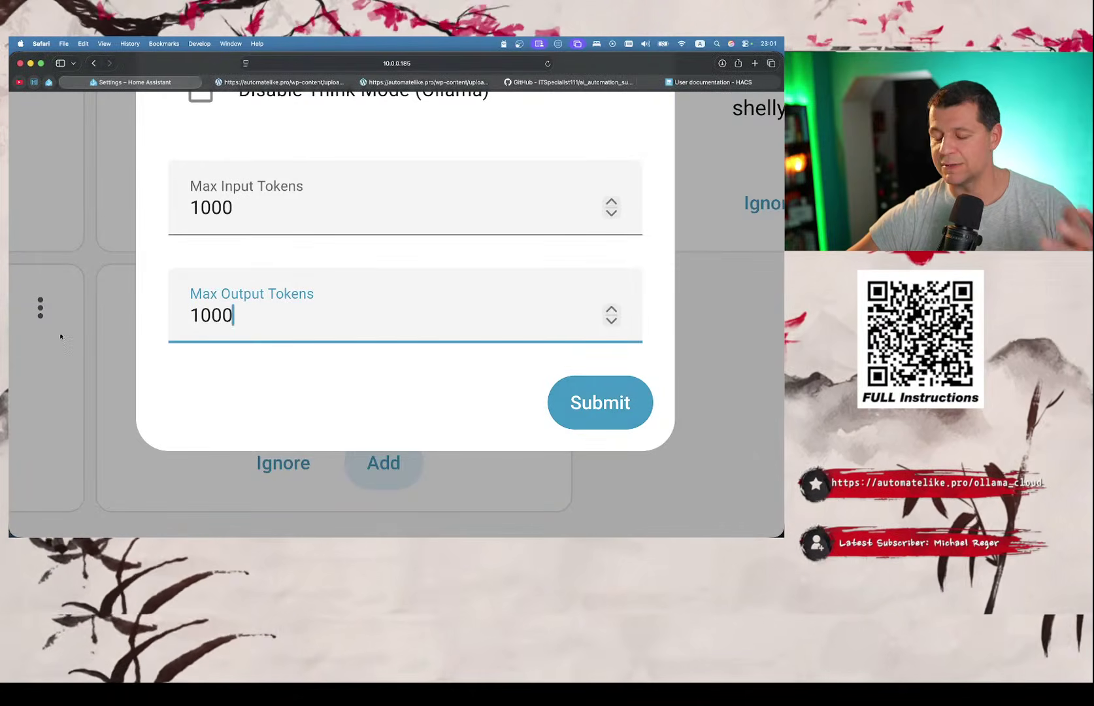
scroll(104, 329, down, 10)
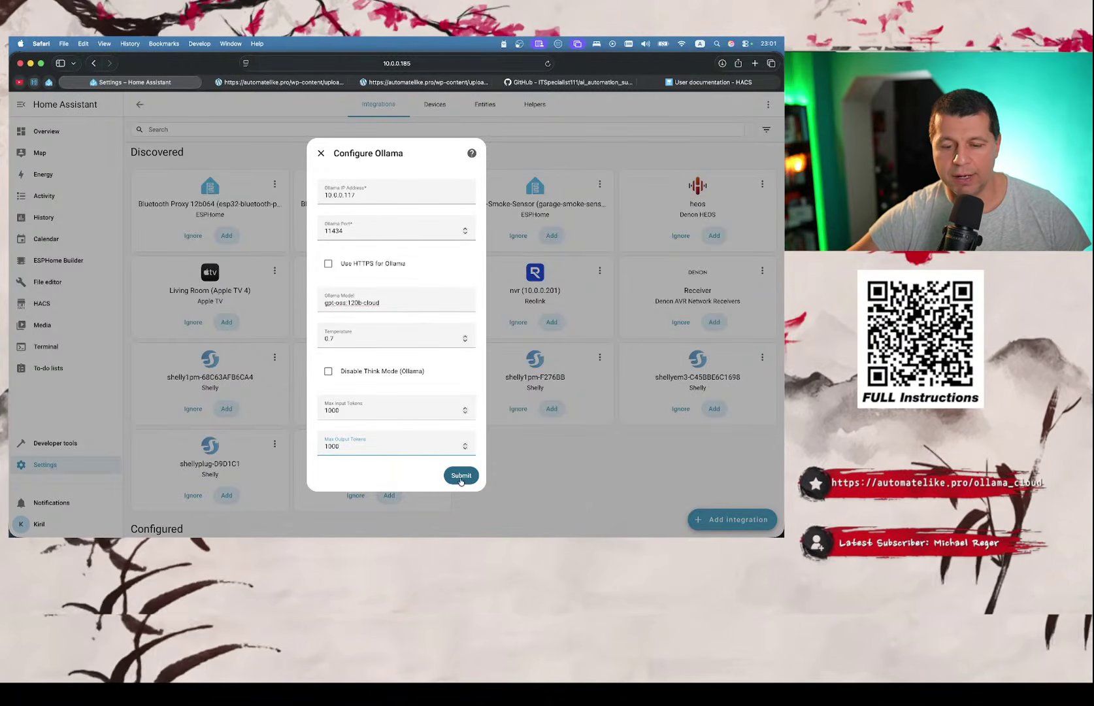
click(460, 478)
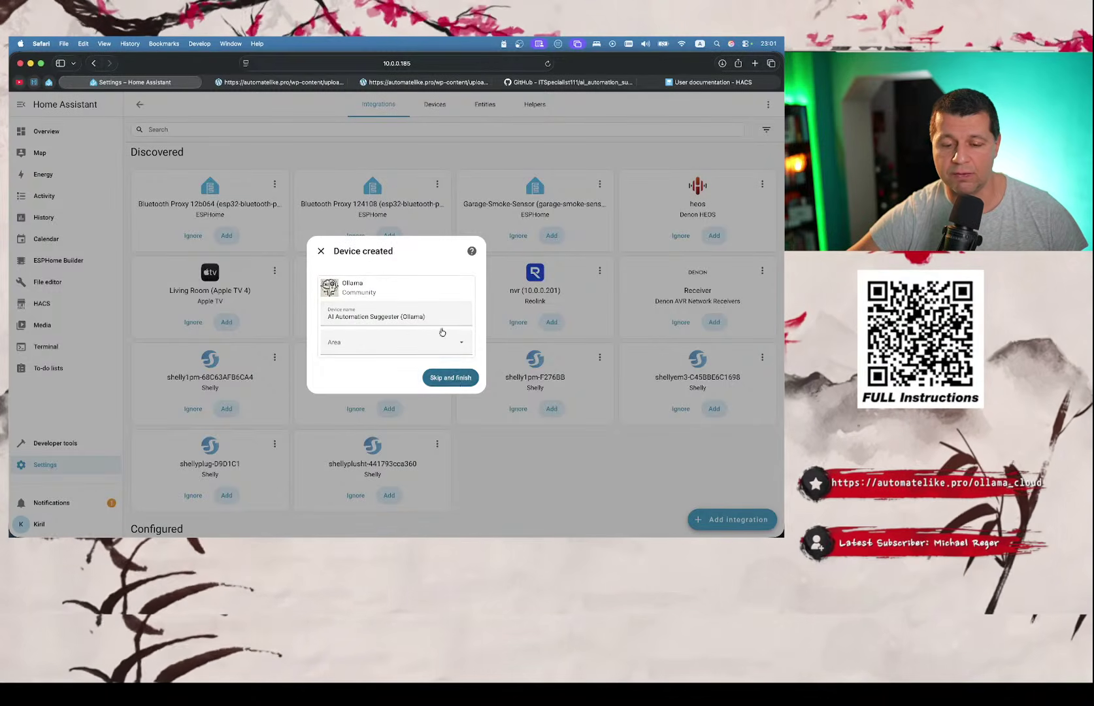
click(450, 379)
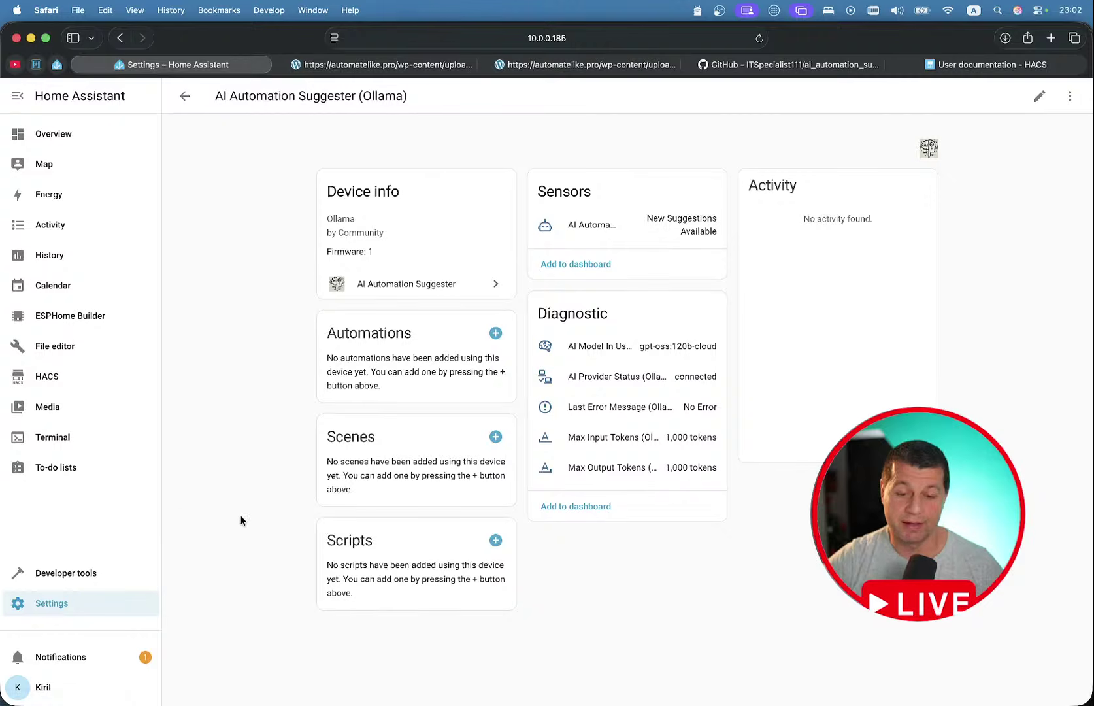
- Open the Home Assistant notifications and examine the AI Automation Suggestions (Ollama) introduction and entity overview table
click(117, 655)
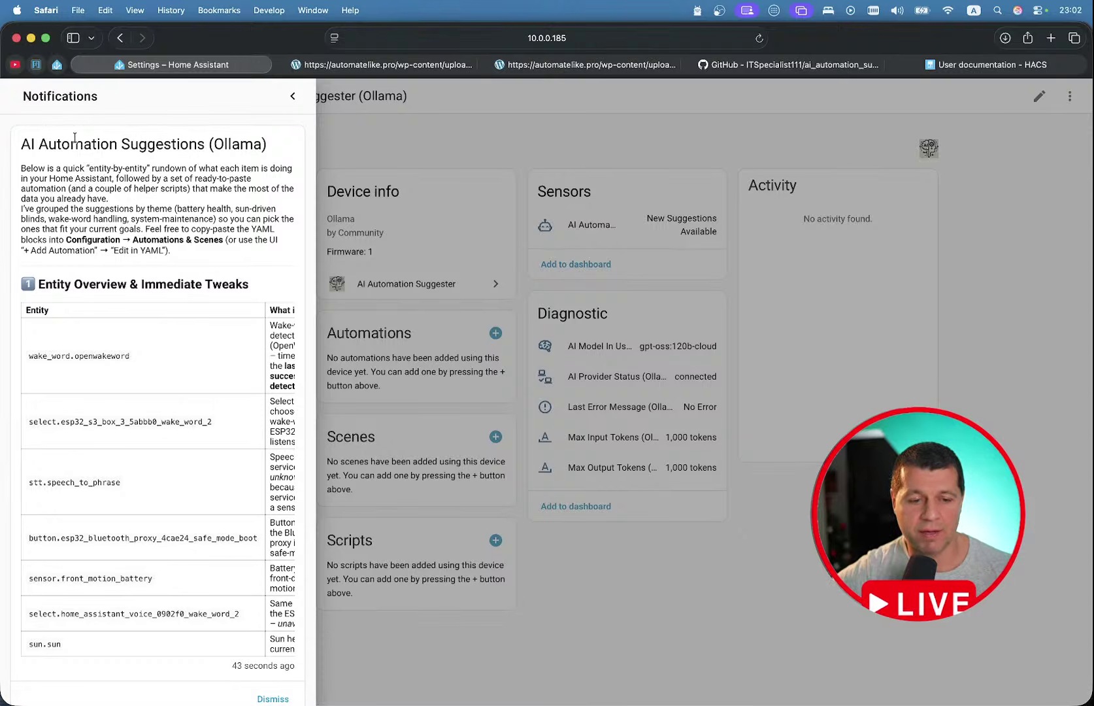
scroll(79, 170, down, 2)
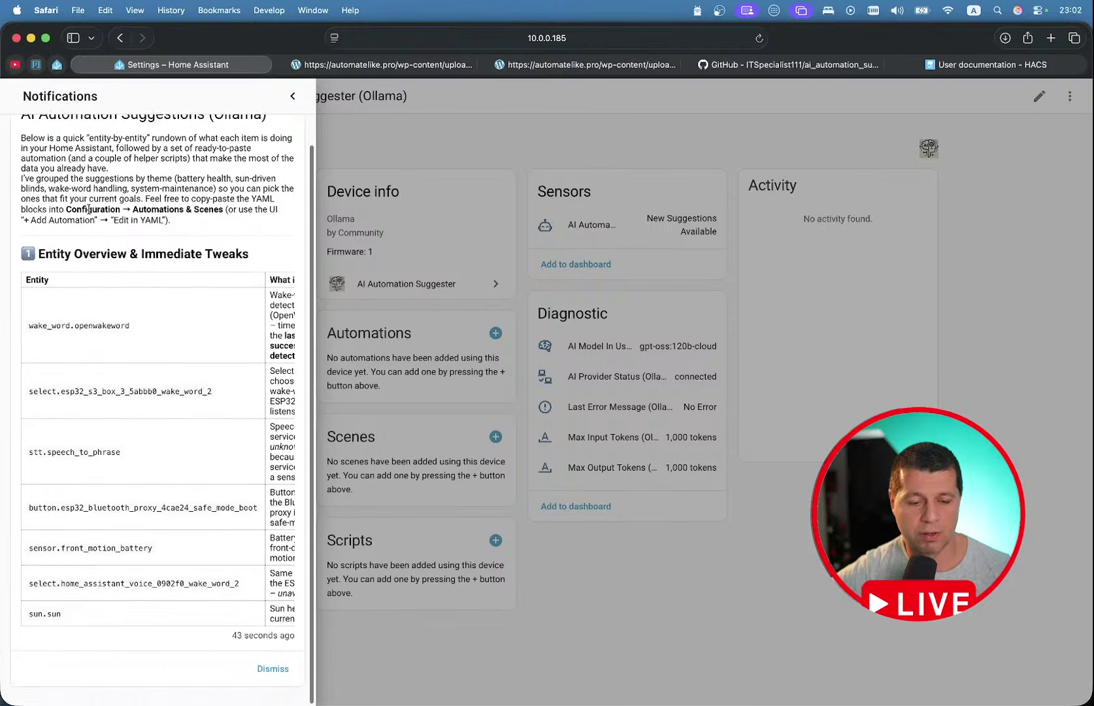
scroll(89, 209, up, 1)
scroll(120, 307, right, 5)
scroll(119, 307, left, 5)
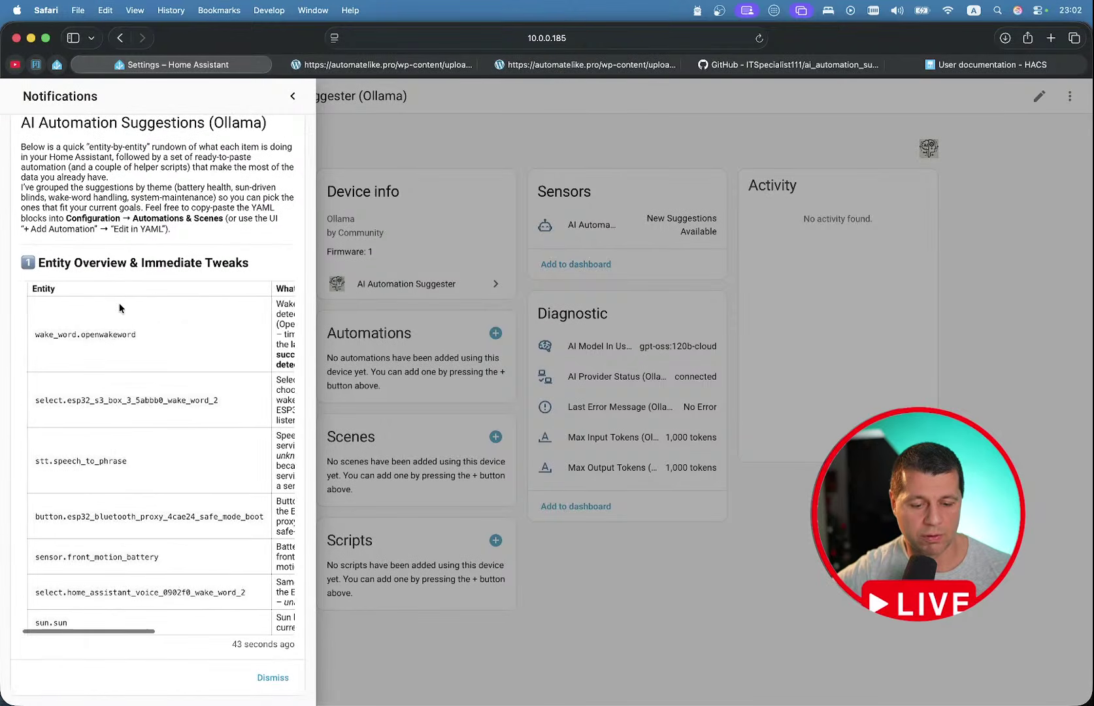
- Read the AI Automation Suggestions (Ollama) notification up close, from the introduction through the entity overview table, and close the notifications
scroll(139, 155, up, 1)
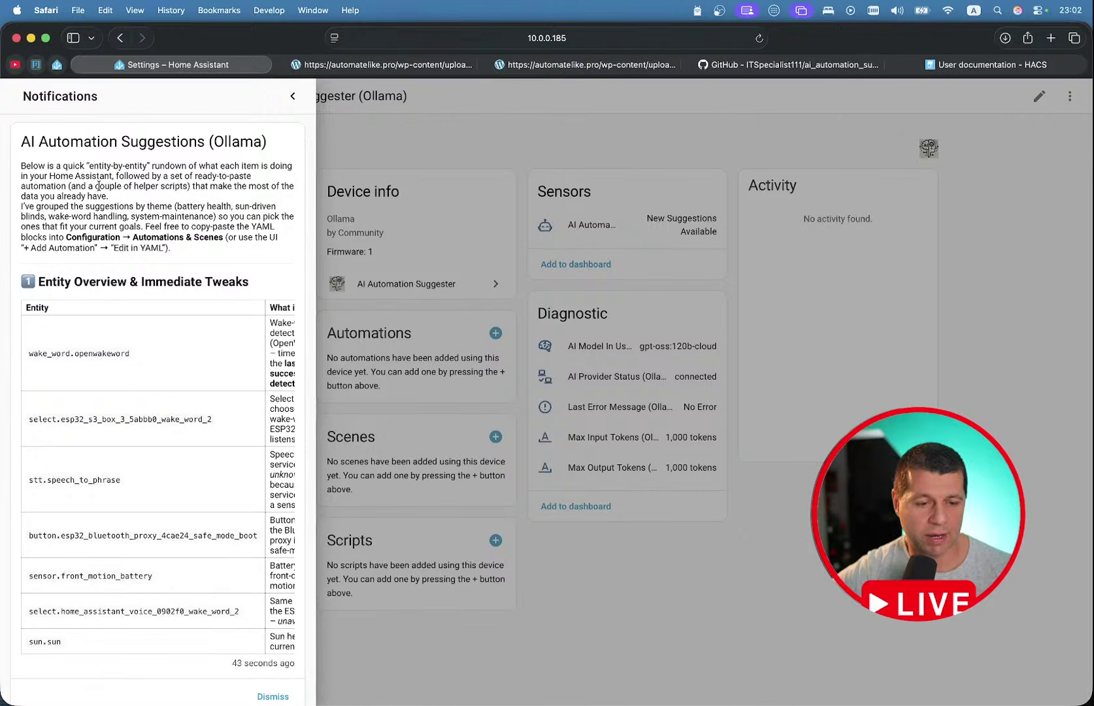
scroll(142, 133, up, 5)
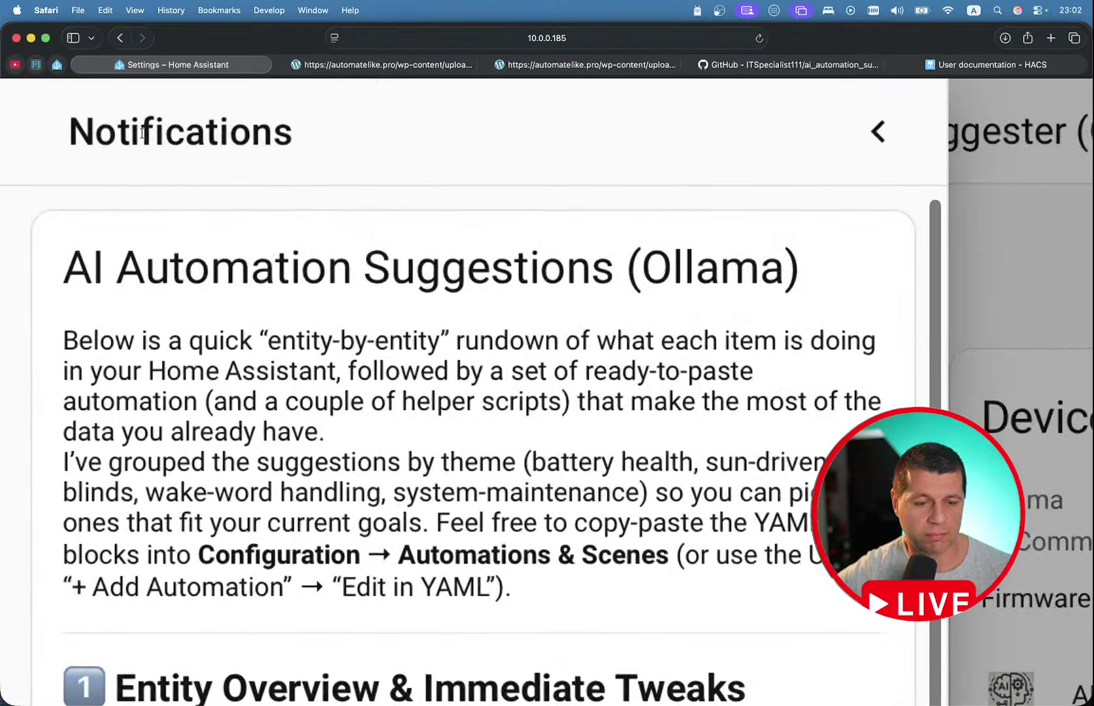
scroll(247, 276, down, 1)
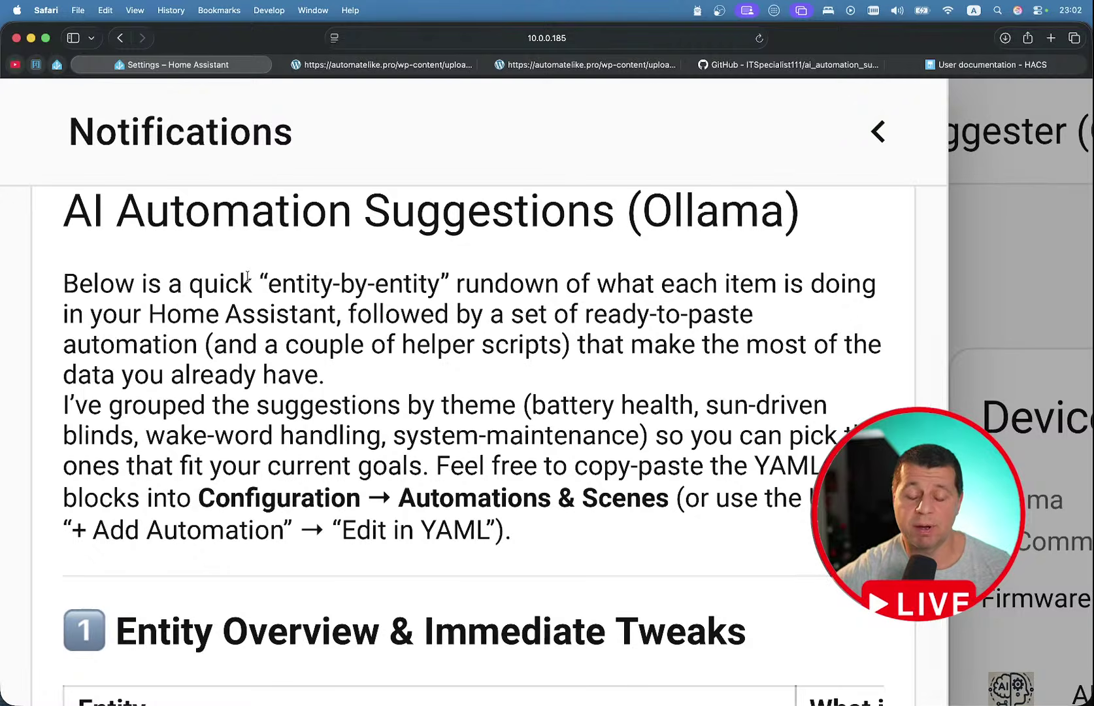
scroll(297, 394, down, 10)
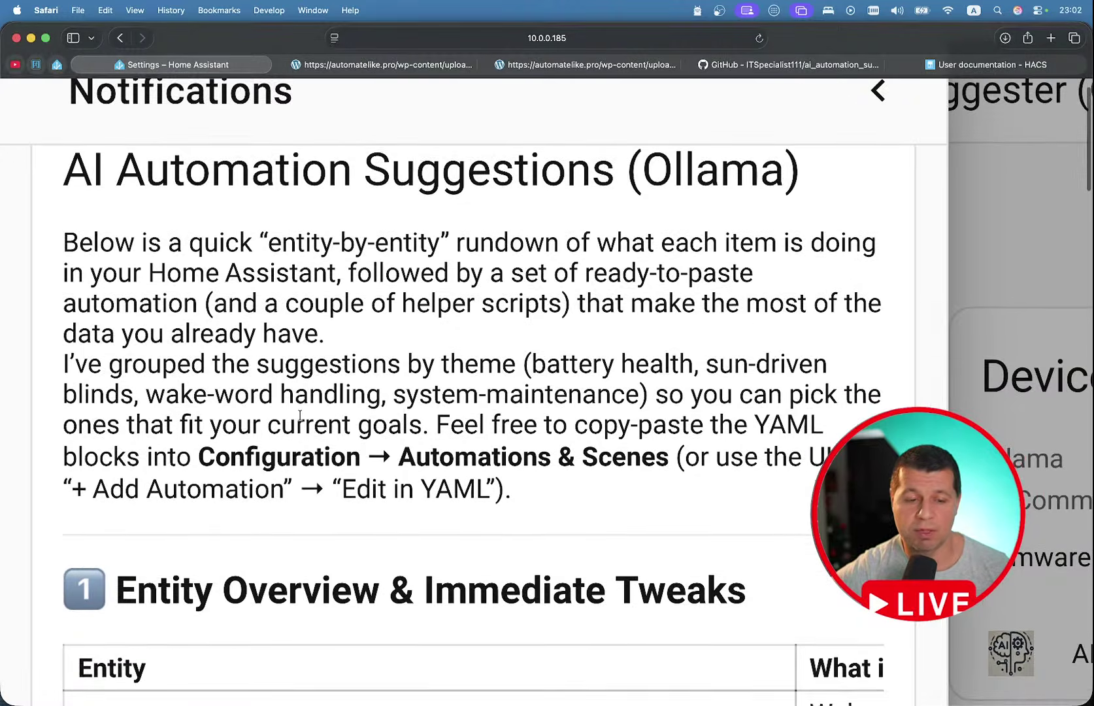
scroll(300, 415, down, 4)
scroll(300, 415, right, 7)
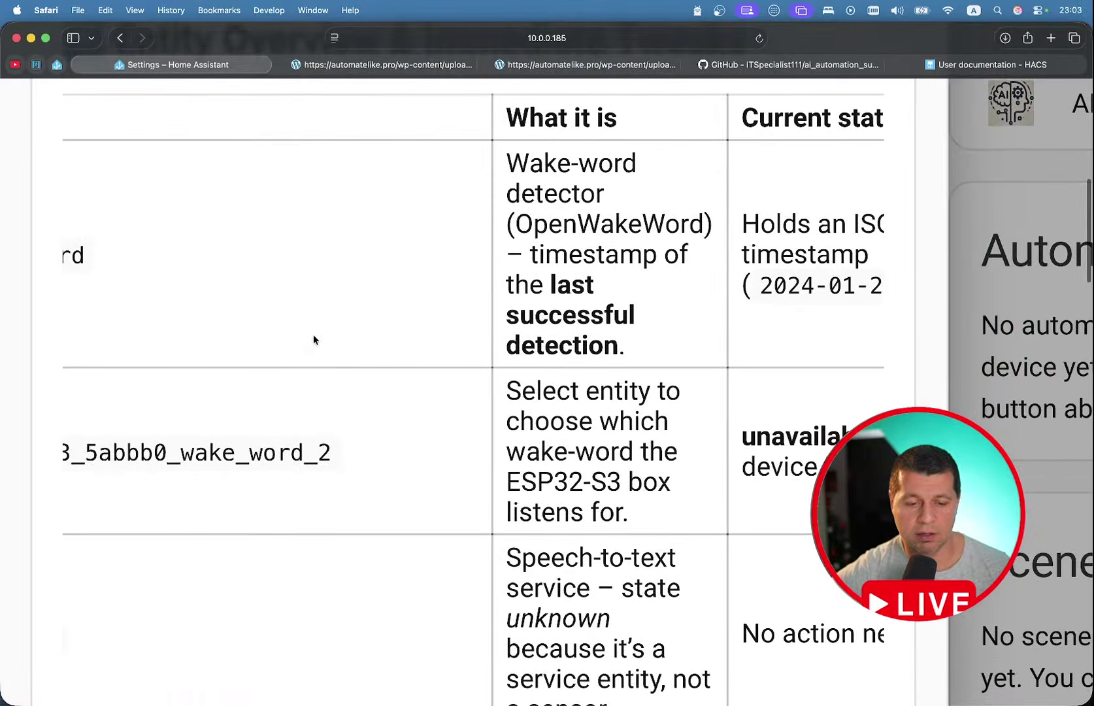
scroll(313, 340, left, 7)
scroll(313, 392, down, 10)
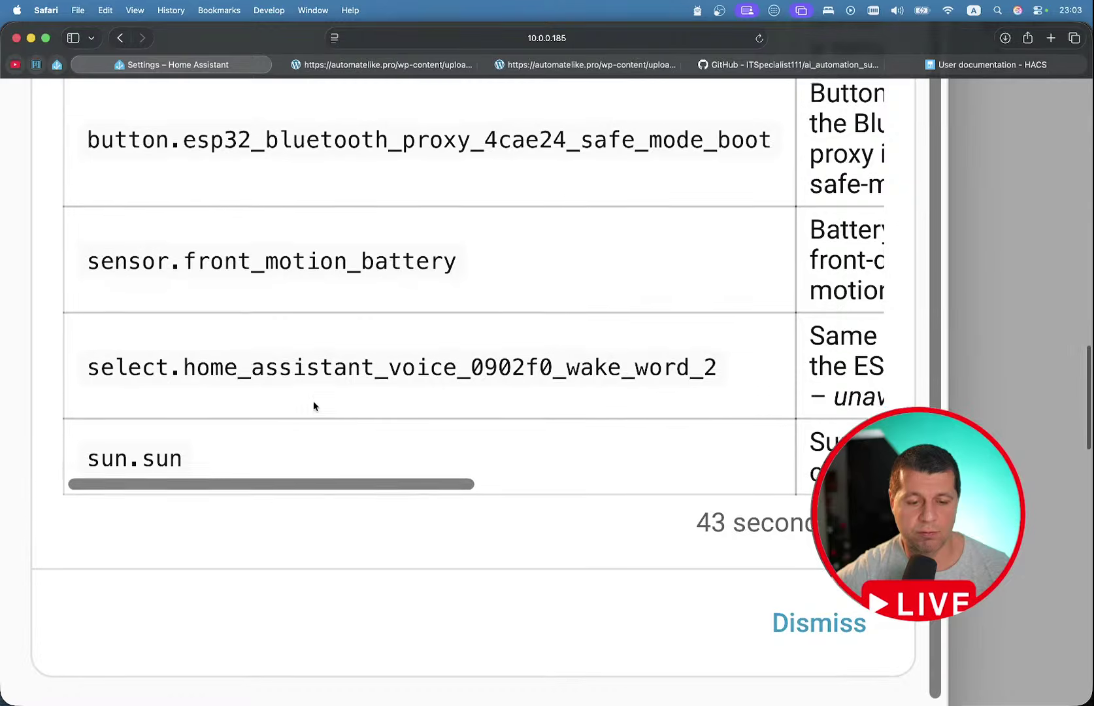
scroll(320, 424, up, 5)
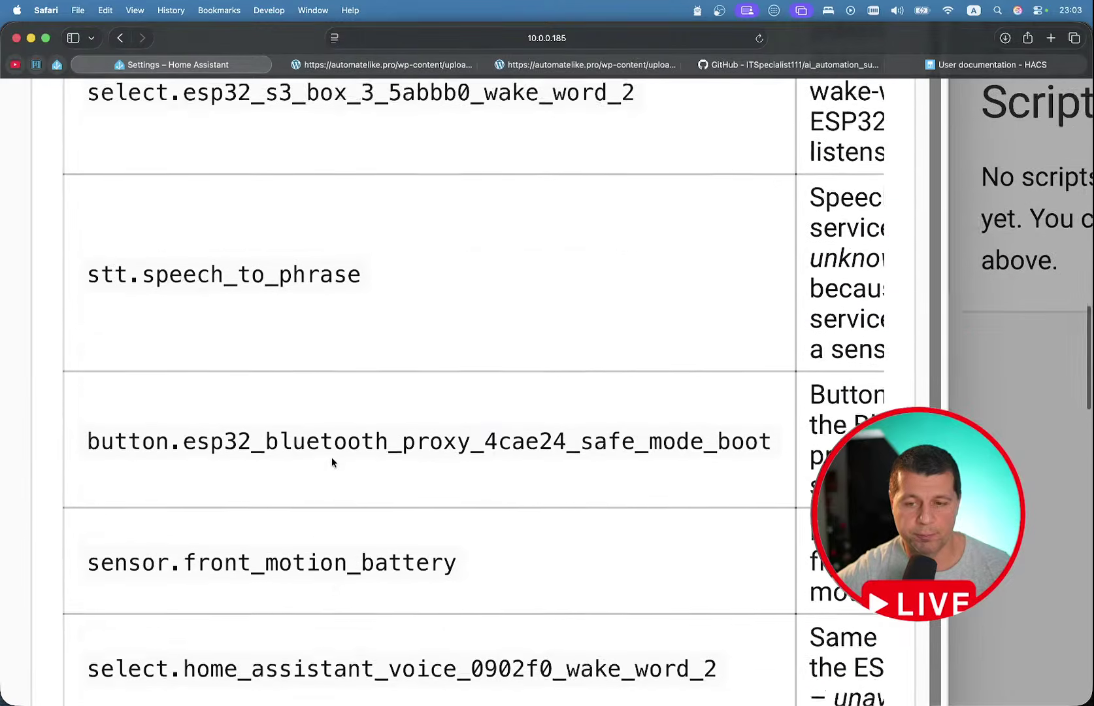
scroll(331, 462, up, 10)
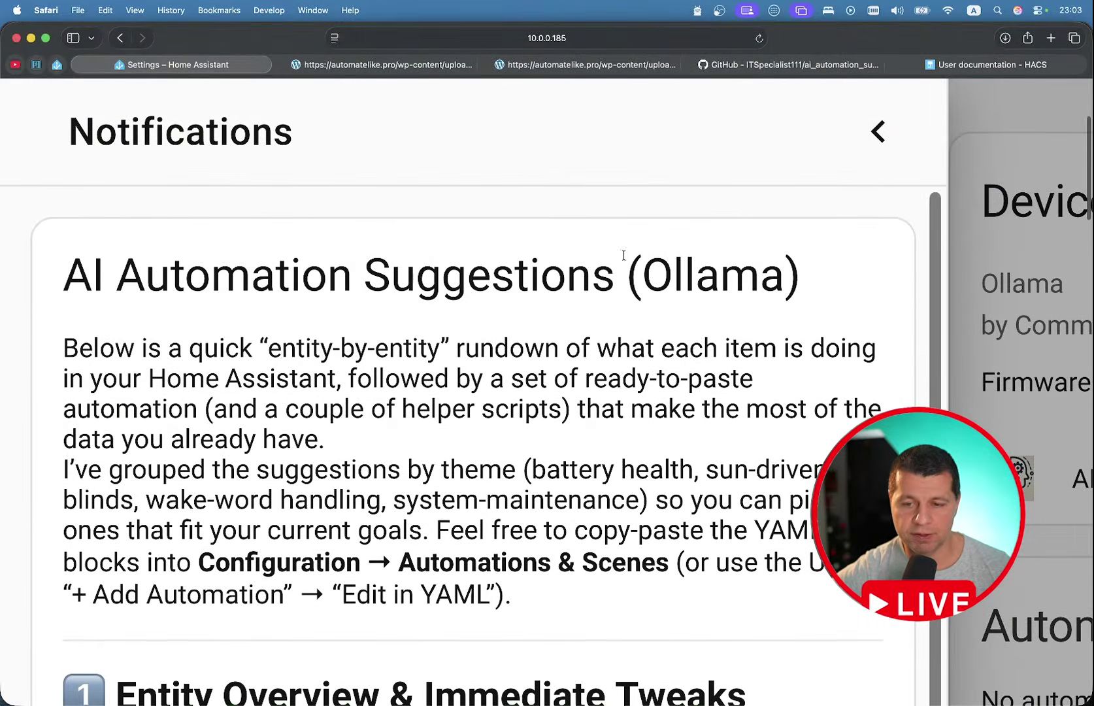
click(872, 135)
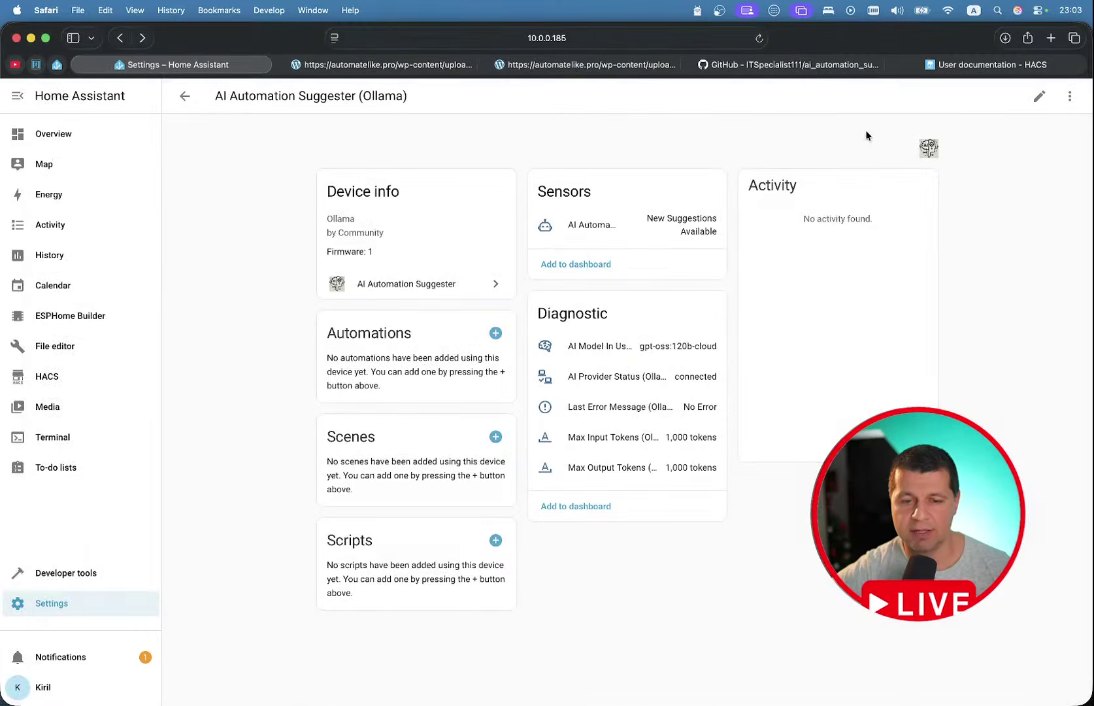
- Reopen the notifications to examine the entity table's Current state / notes and Quick tip columns, and close them again
click(111, 658)
scroll(211, 412, right, 5)
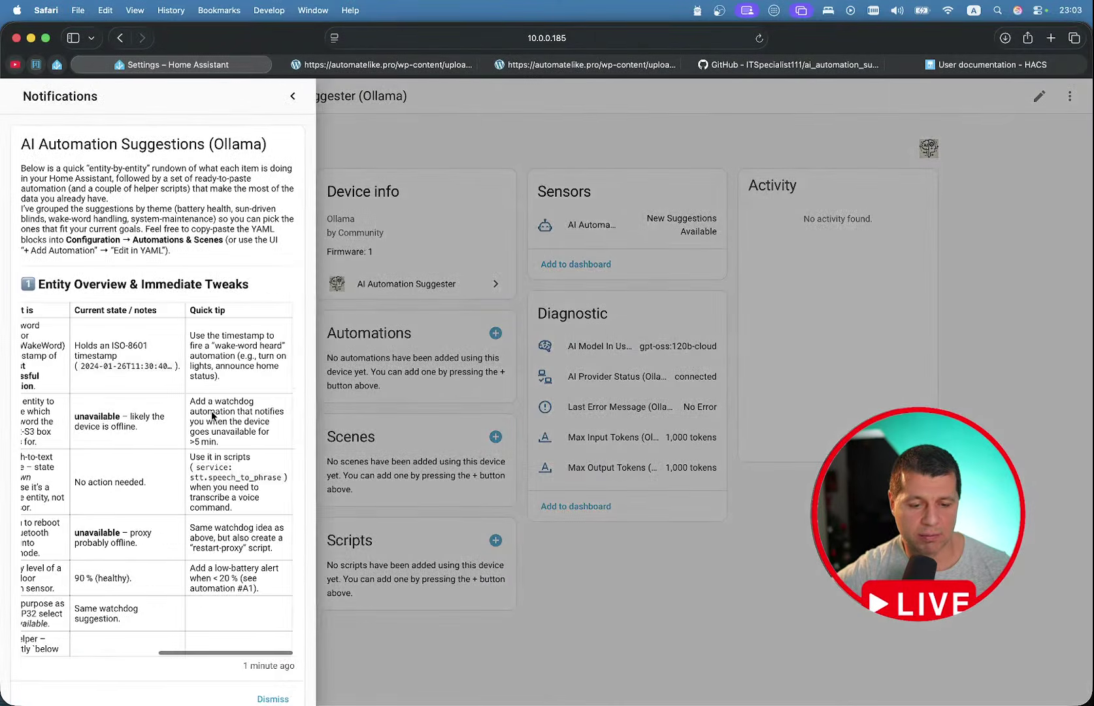
scroll(211, 411, left, 5)
scroll(211, 412, down, 1)
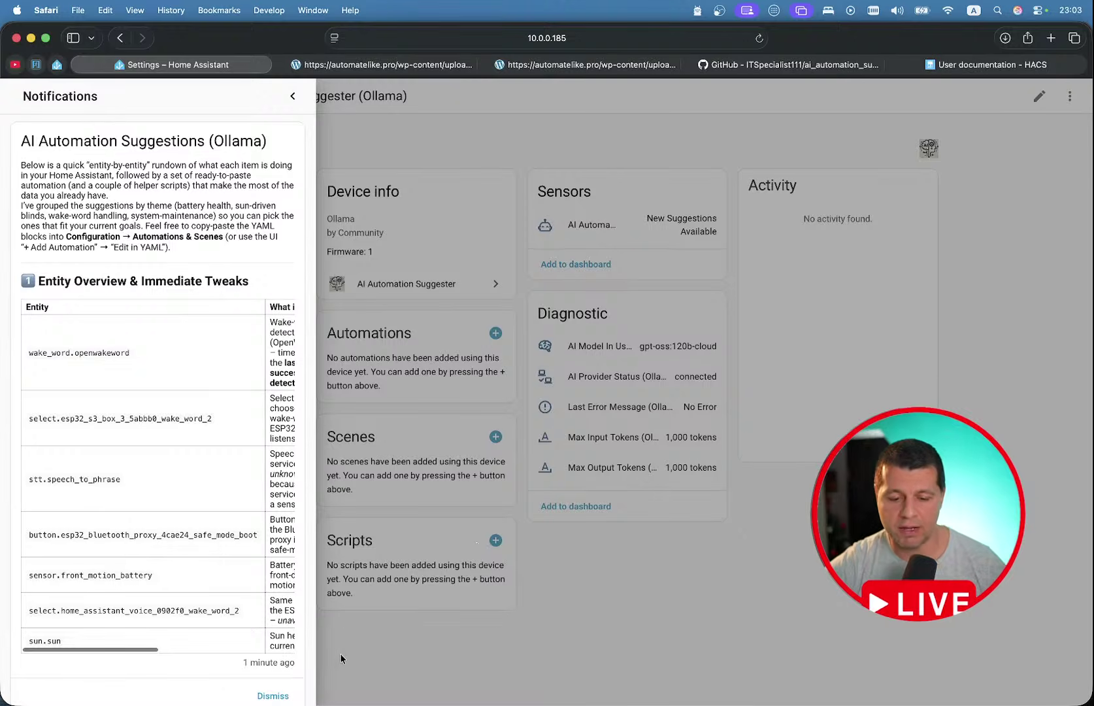
click(417, 660)
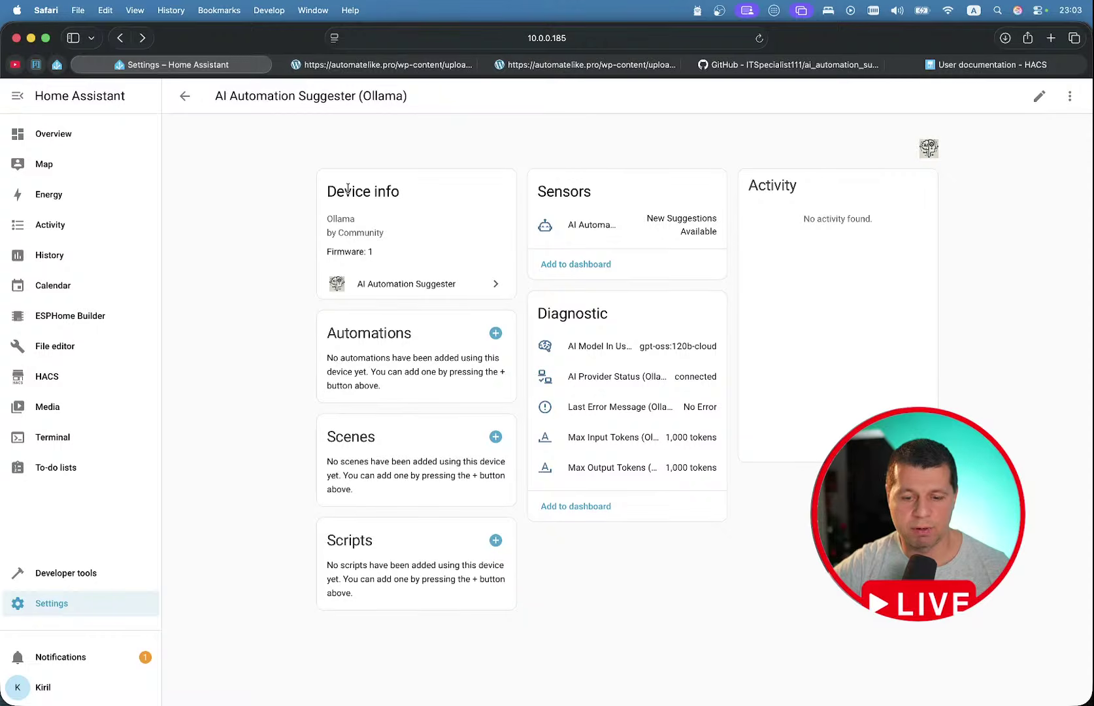
- Open the options of the AI Automation Suggester (Ollama) integration entry and highlight its Ollama Model value
click(186, 95)
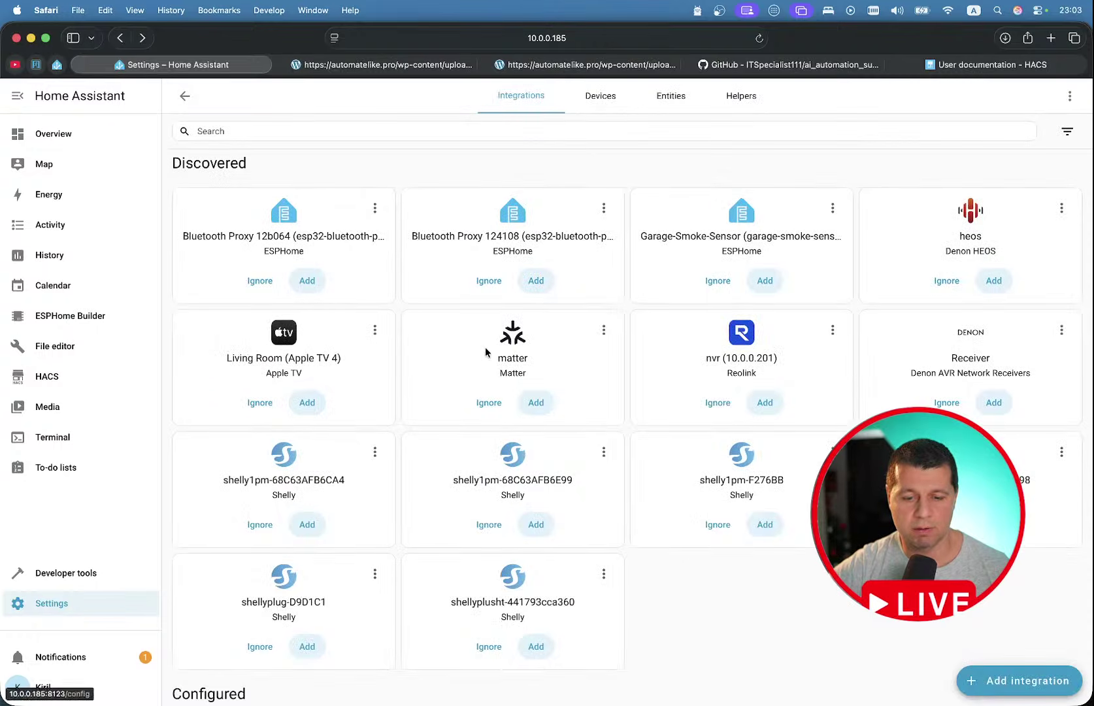
scroll(486, 351, down, 3)
scroll(486, 351, down, 2)
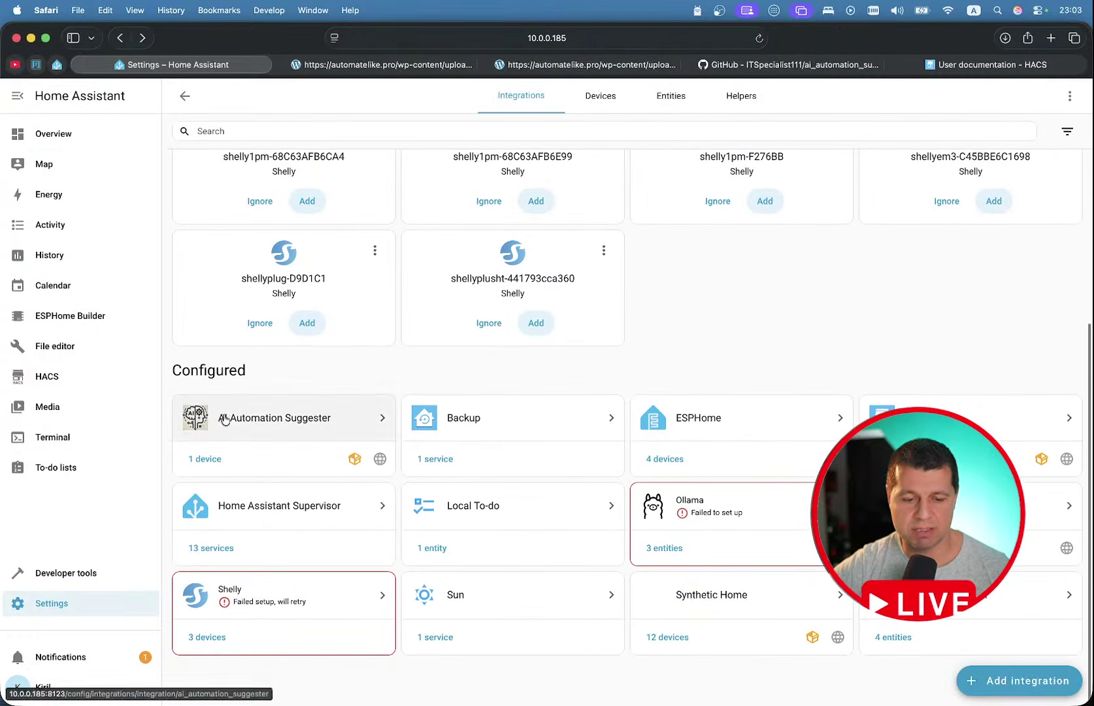
click(259, 430)
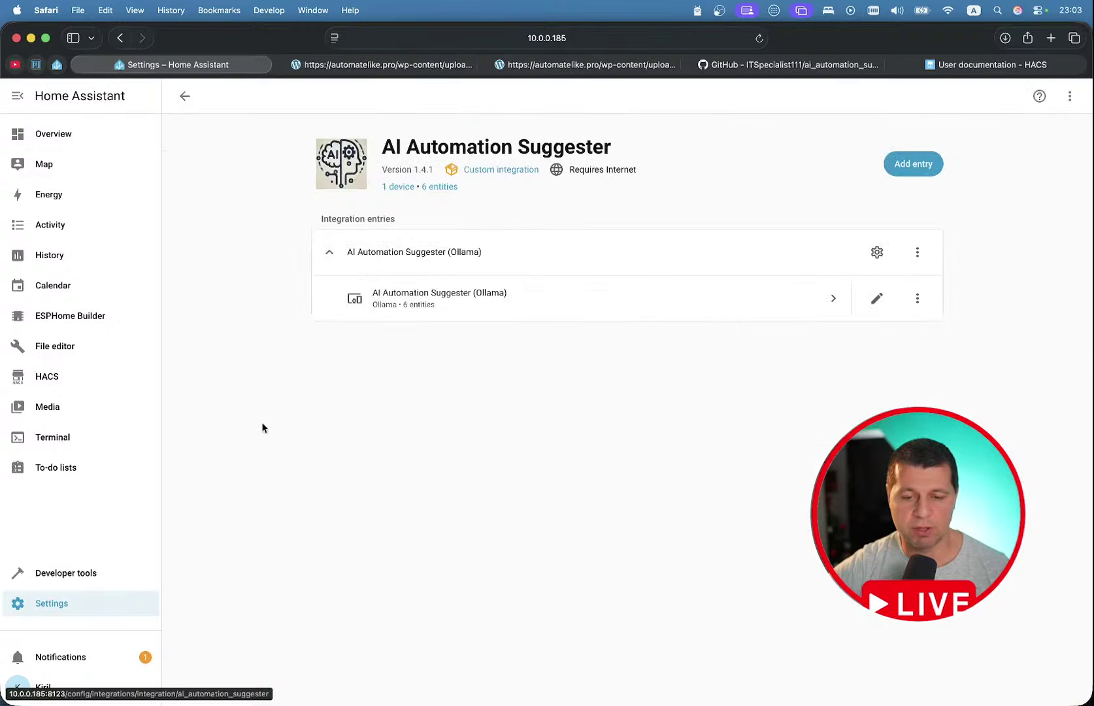
click(876, 252)
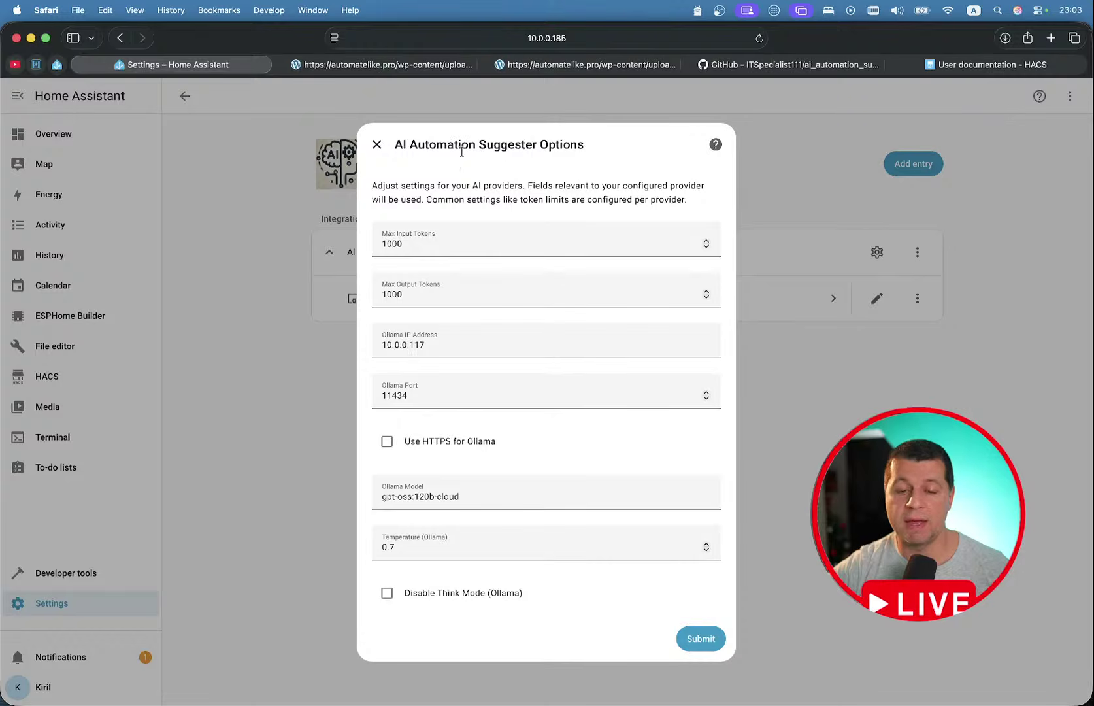
click(469, 499)
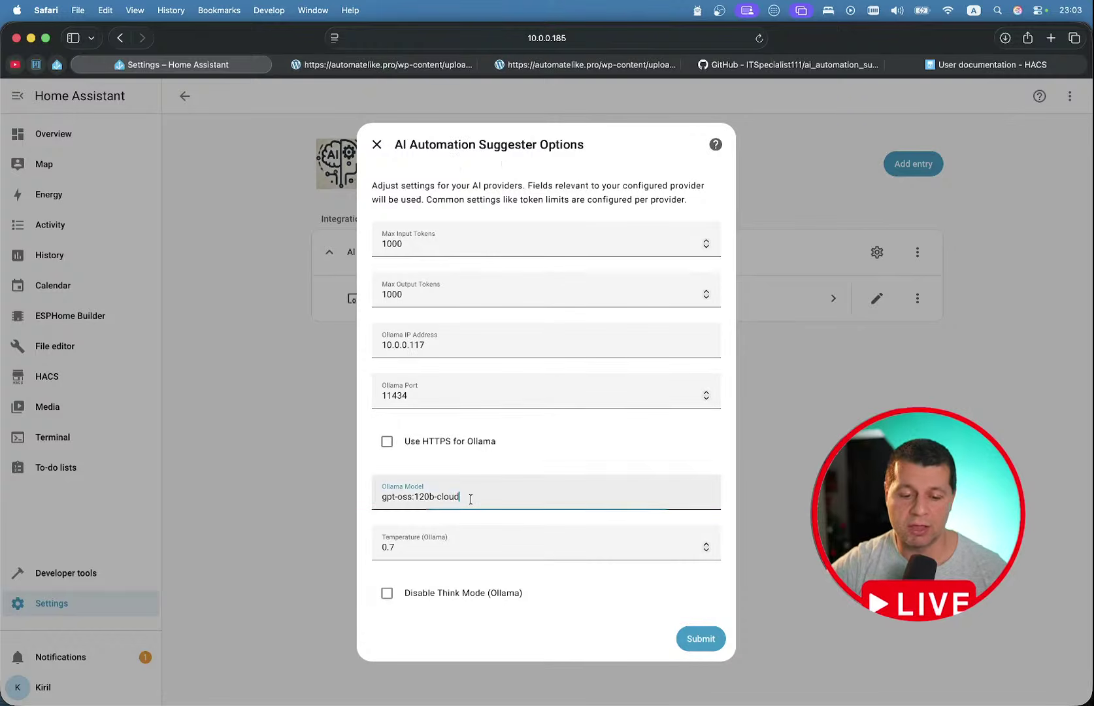
triple_click(469, 499)
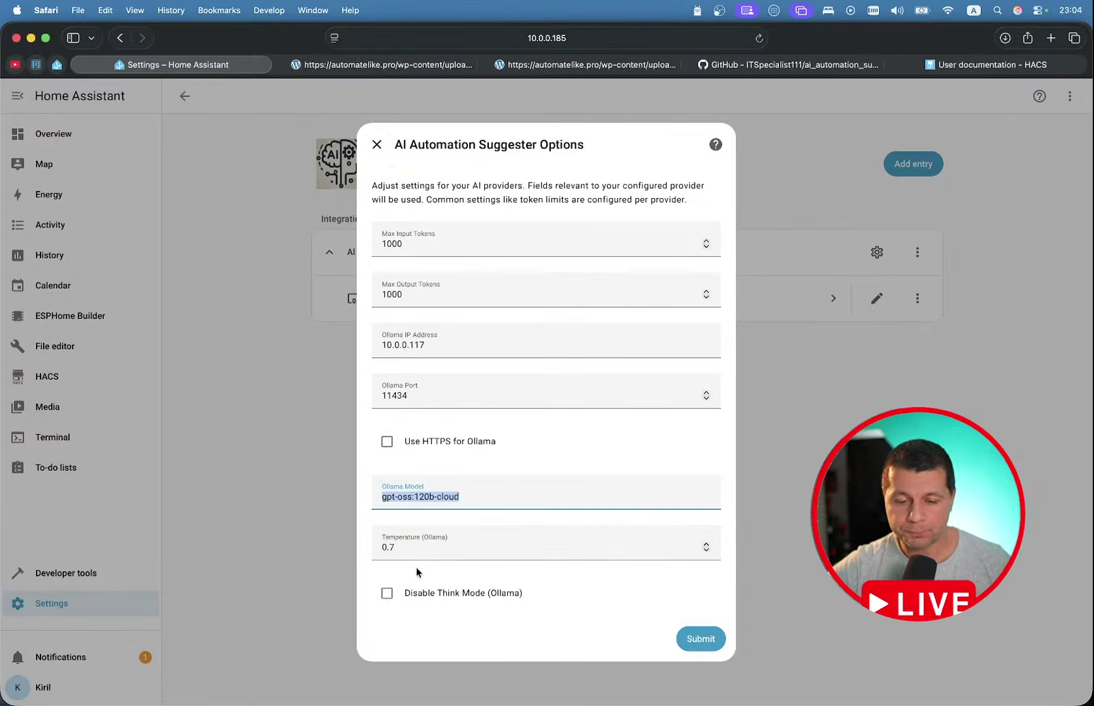
- Consult the presentation notes on temperature, multiple instances and local and cloud models, and close the Ollama options without changing anything
key(ctrl+Right)
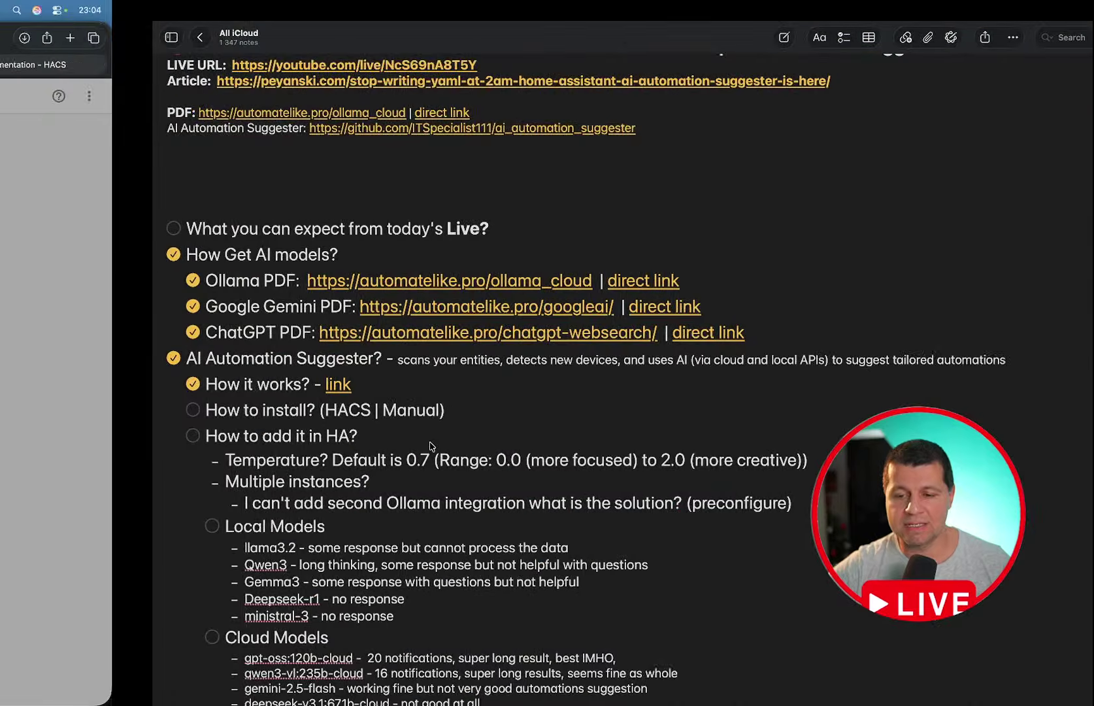
key(ctrl+Left)
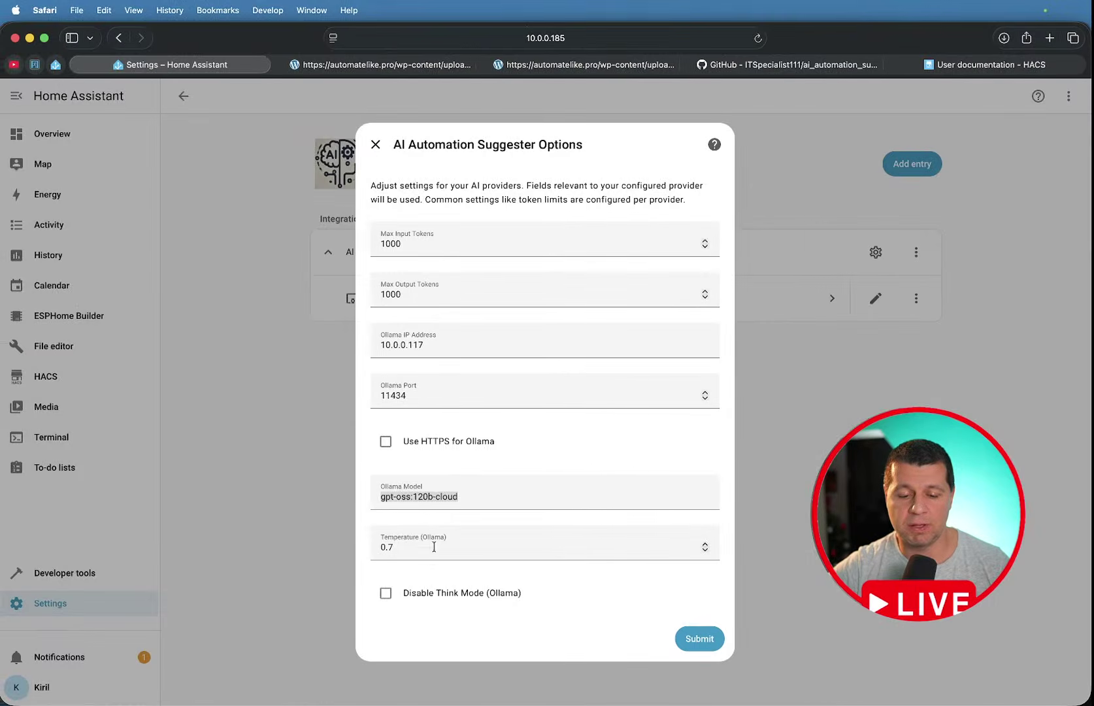
key(ctrl+Right)
scroll(188, 400, down, 5)
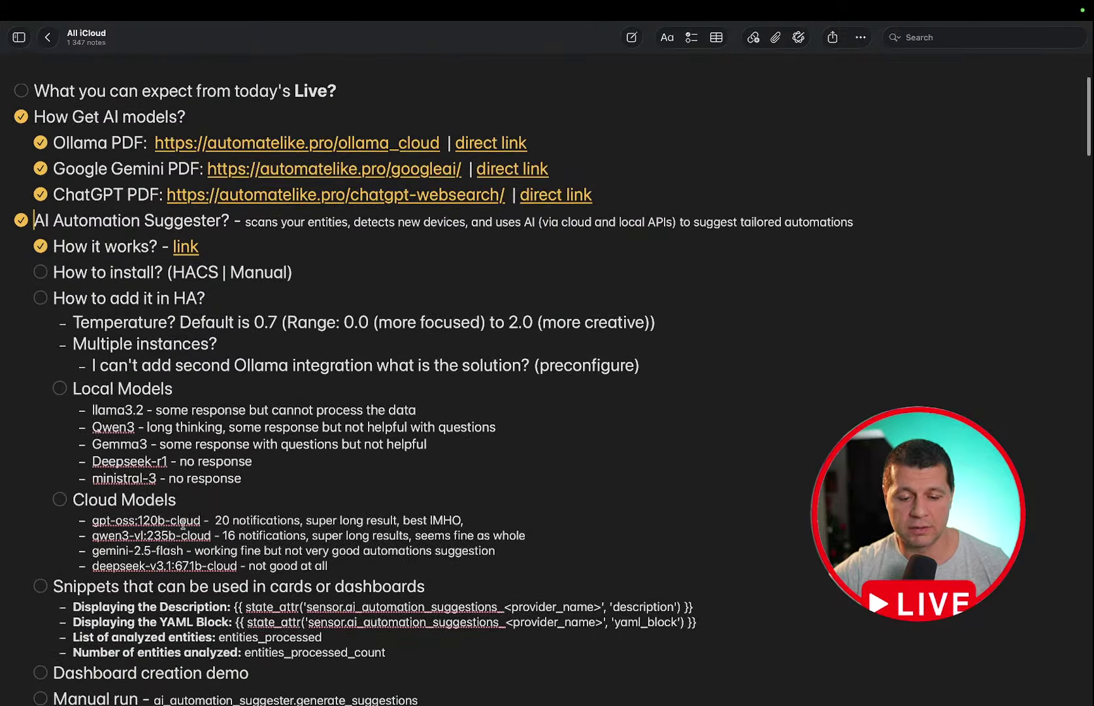
scroll(183, 523, down, 1)
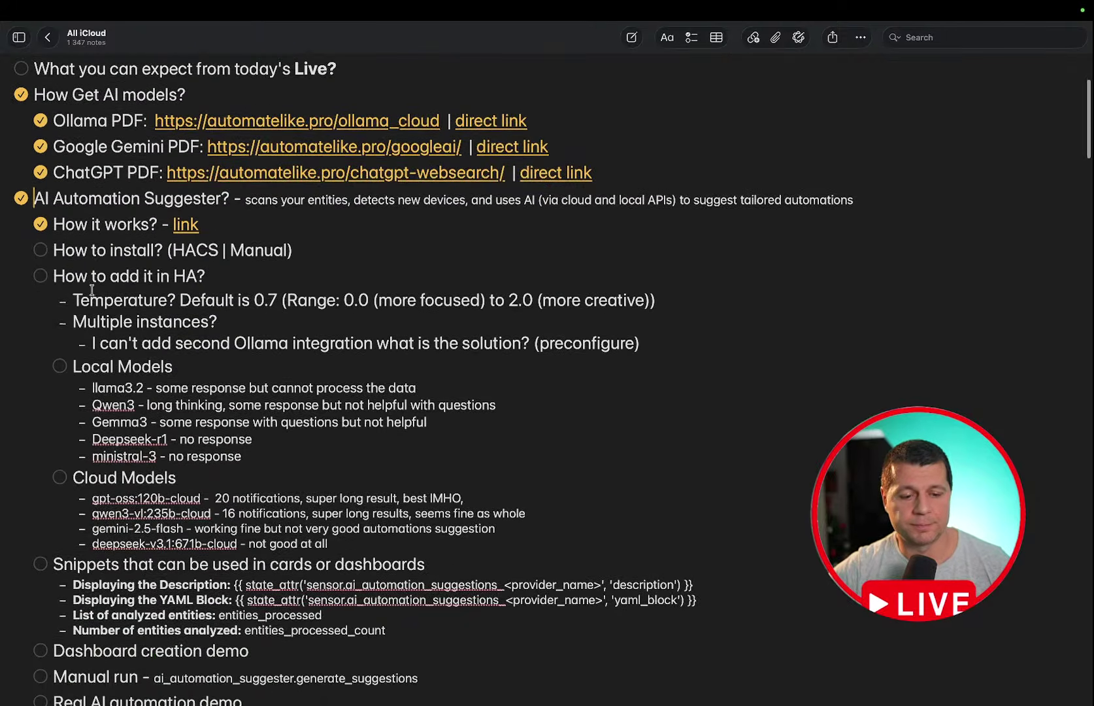
key(ctrl+Left)
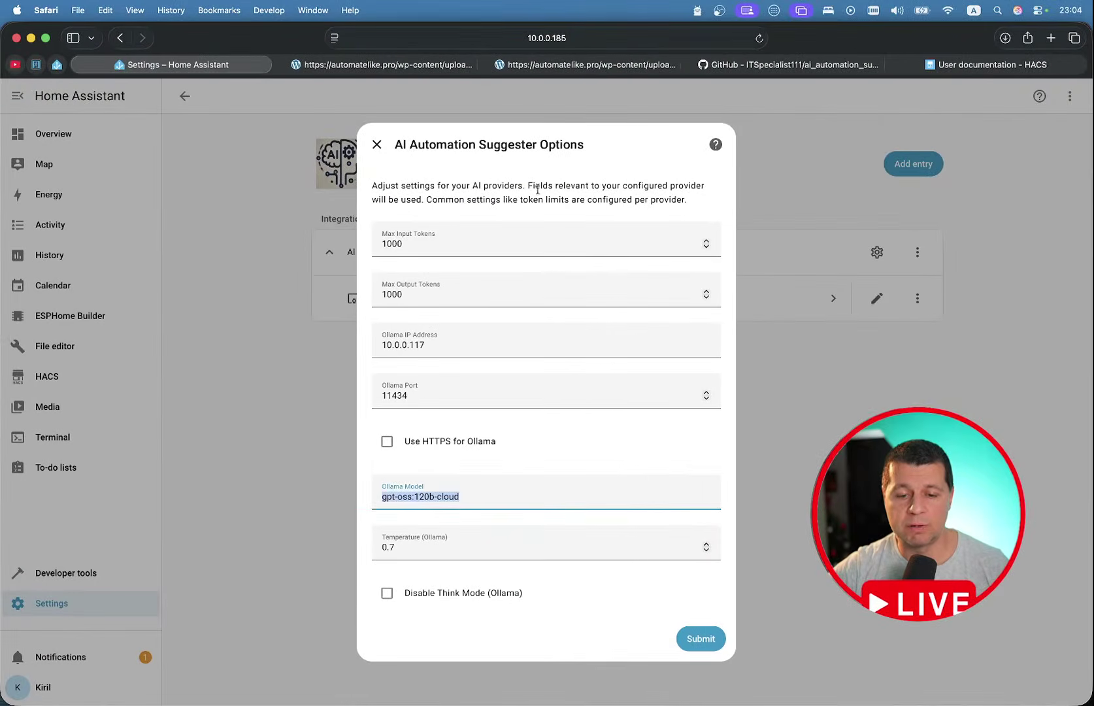
click(377, 145)
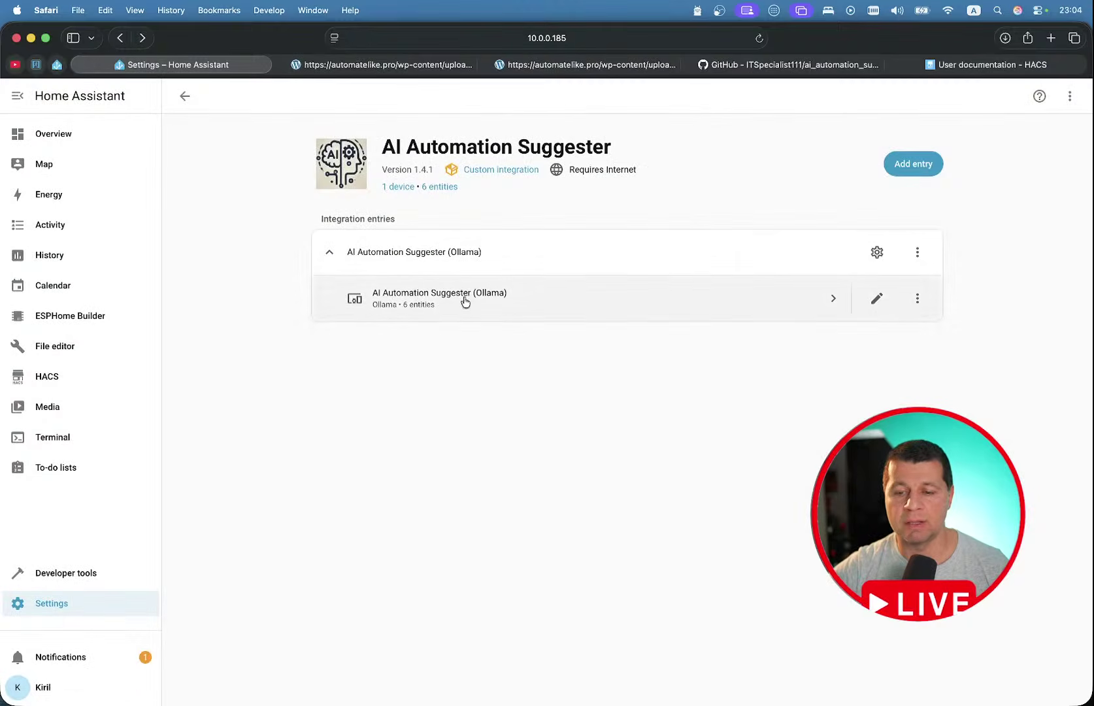
- Try to add a second AI Automation Suggester entry with Ollama as the AI provider
click(911, 166)
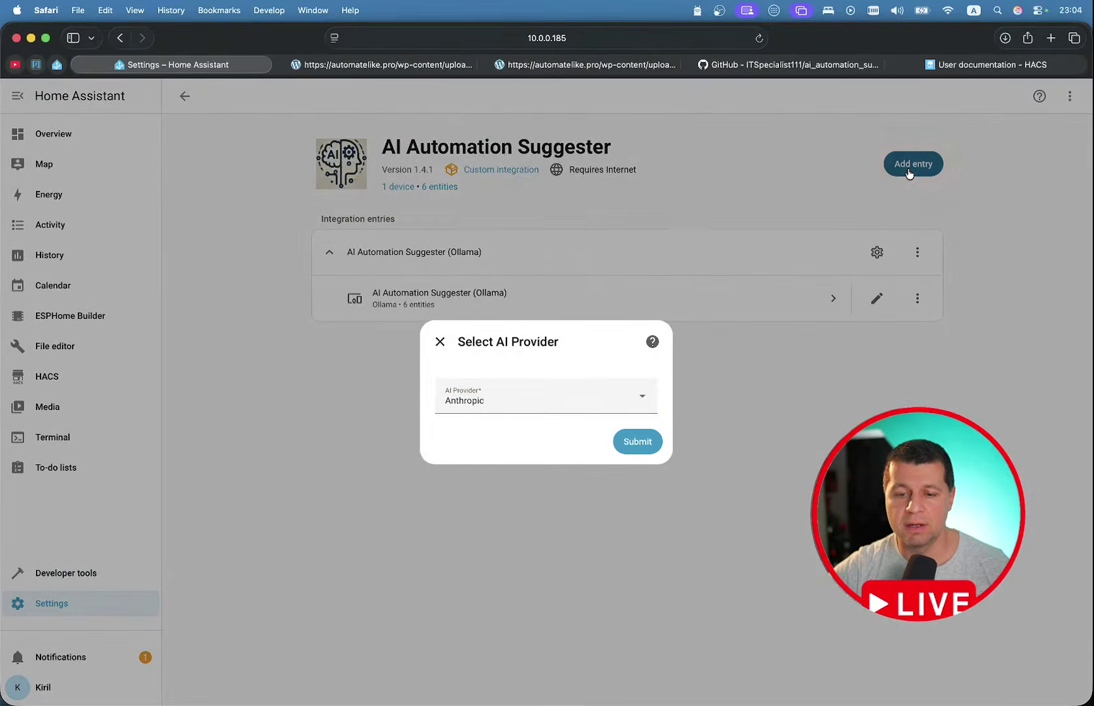
click(576, 390)
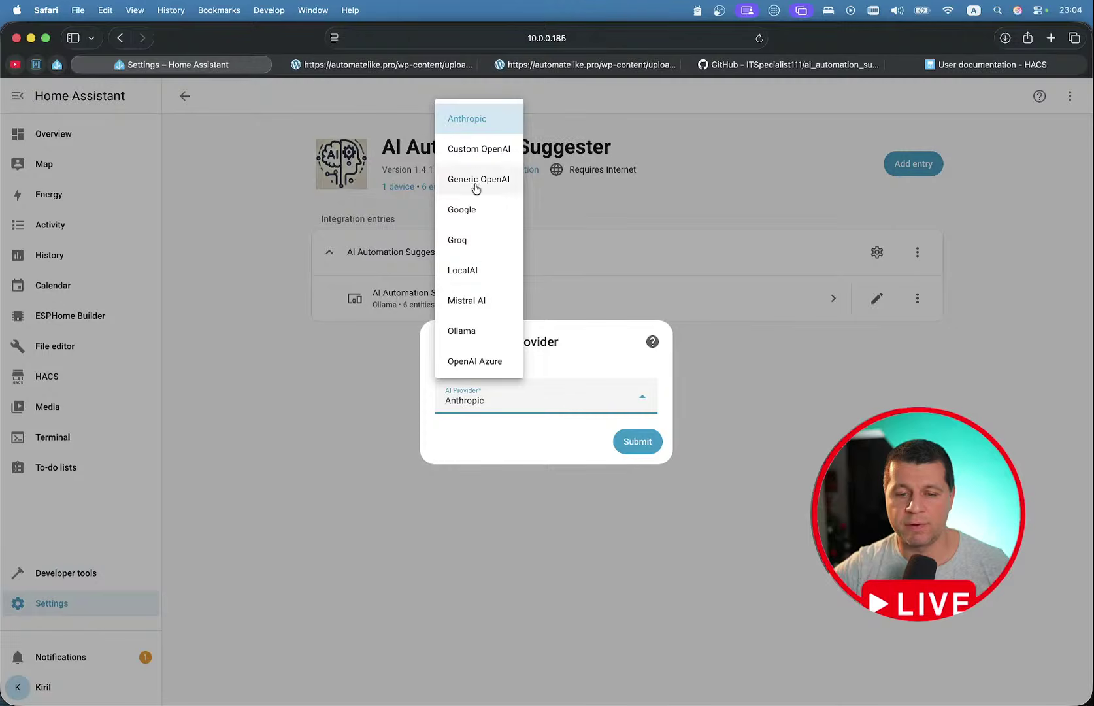
click(482, 333)
click(628, 437)
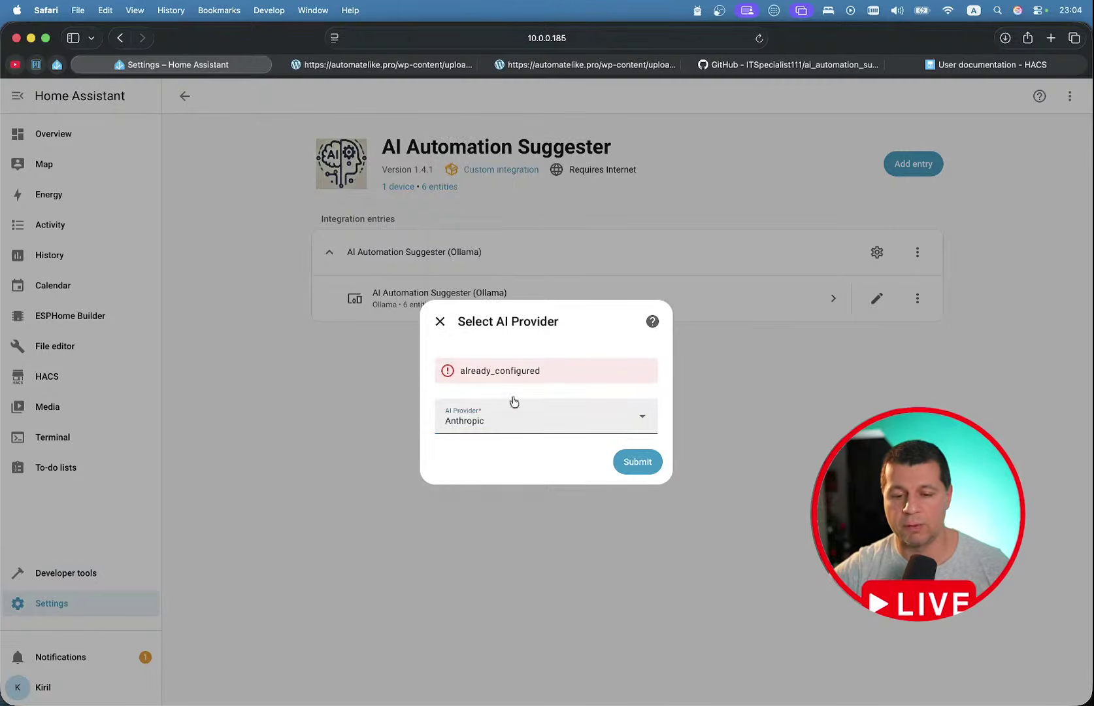
- Choose Google as the AI provider for the new entry and continue to its configuration form
click(594, 422)
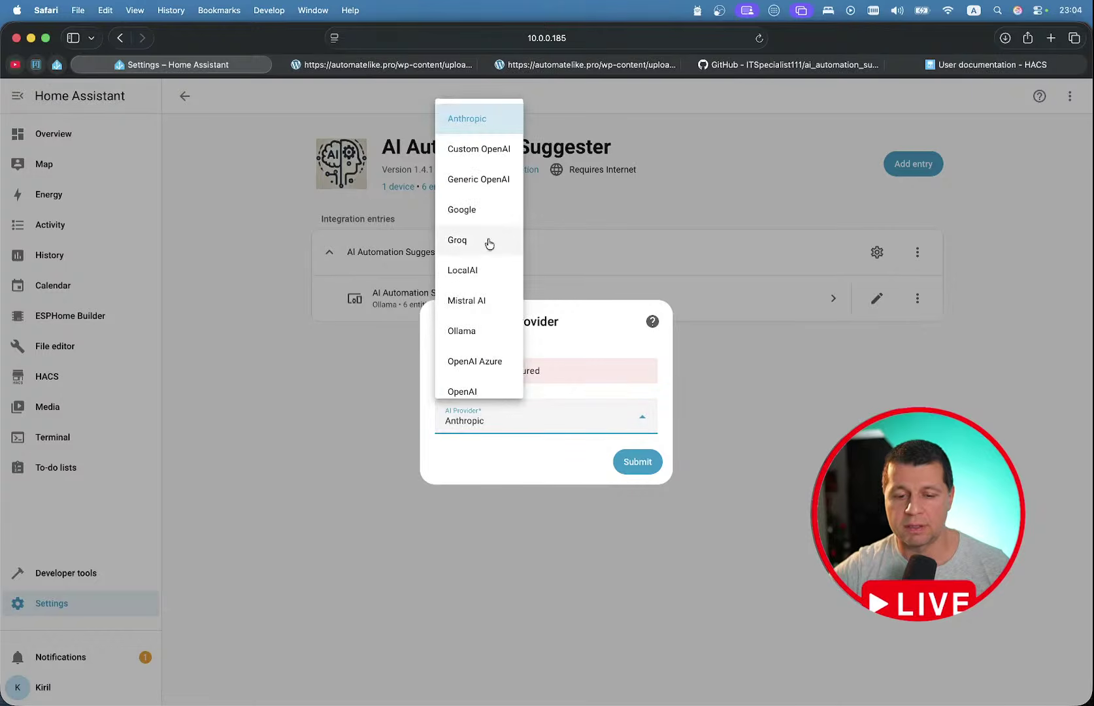
click(471, 211)
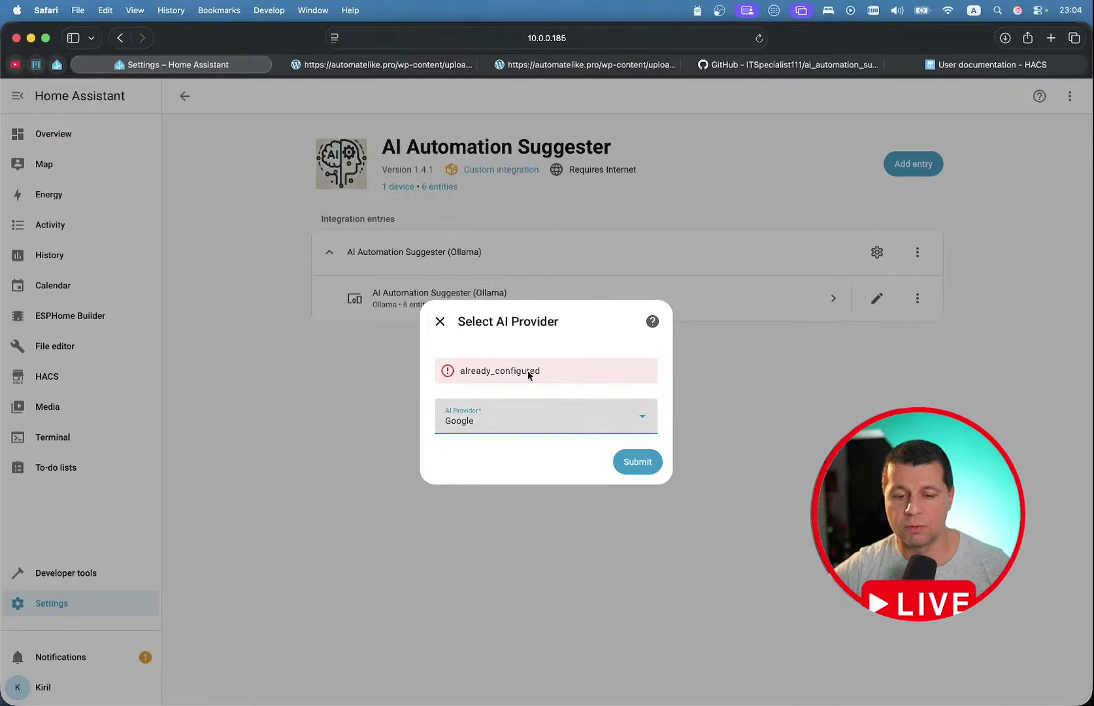
click(634, 464)
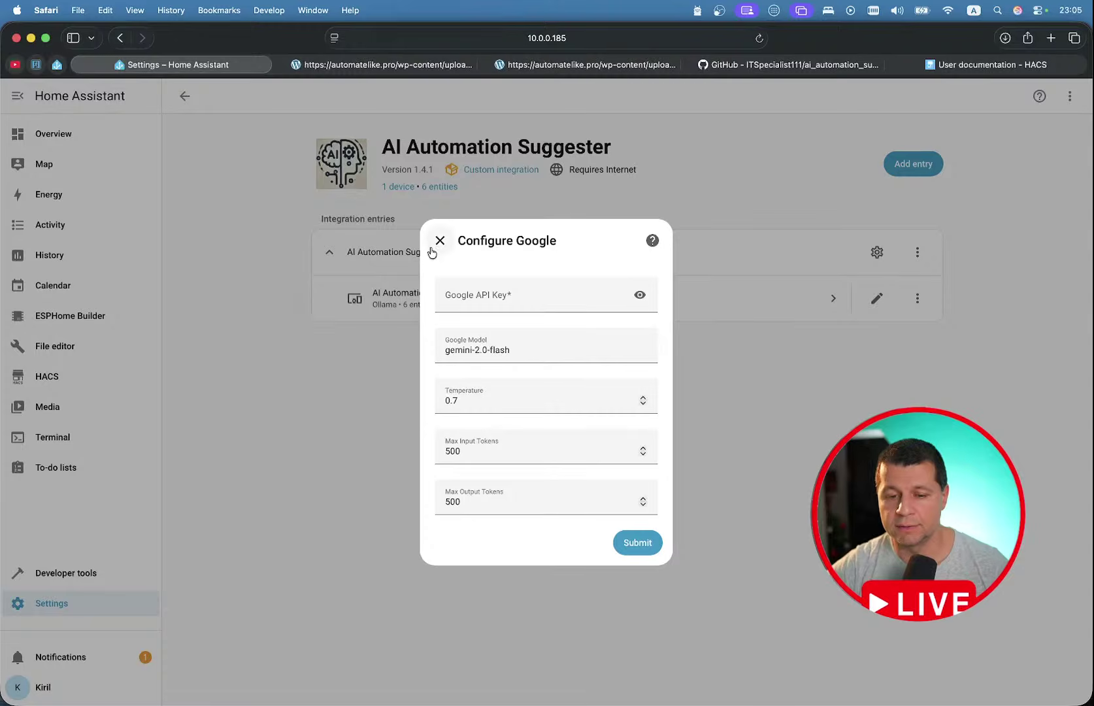
click(439, 241)
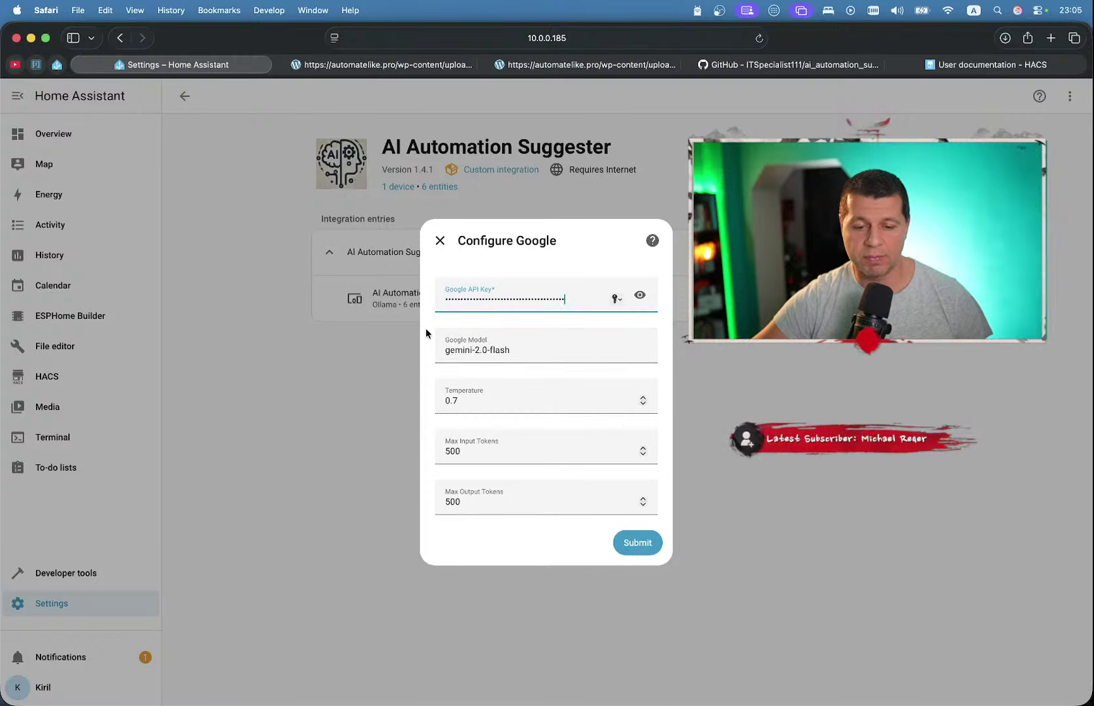
- Set the Google Model to gemini-2.5-flash in the Configure Google form
scroll(428, 334, up, 5)
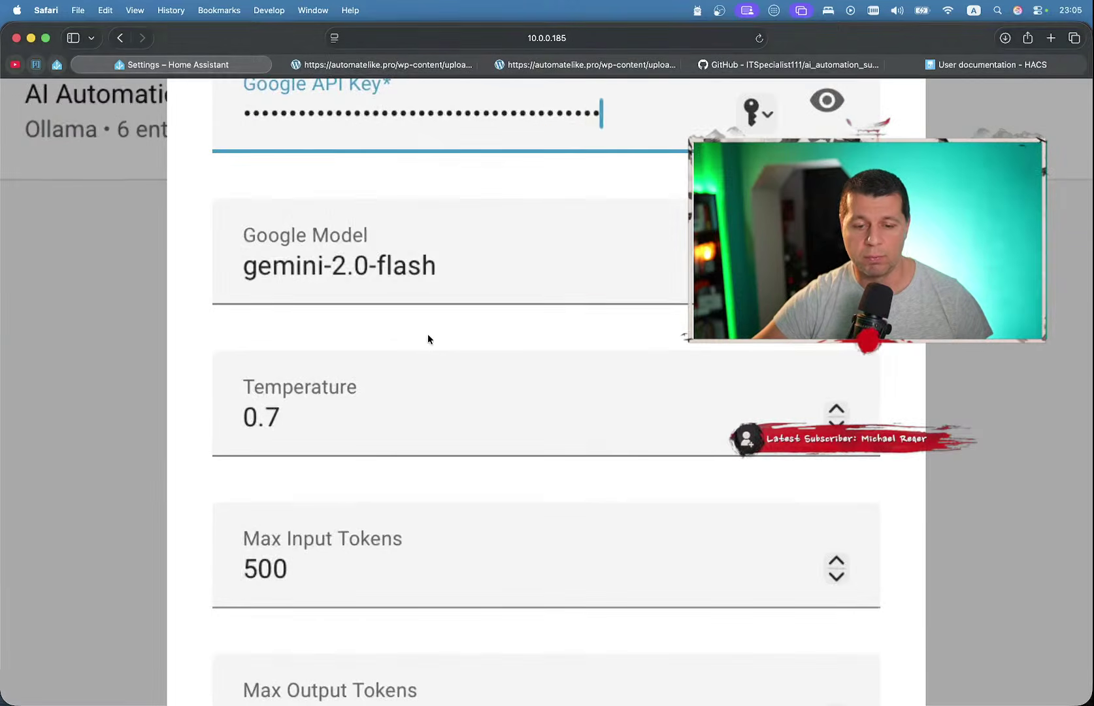
click(370, 265)
key(BackSpace)
text(5)
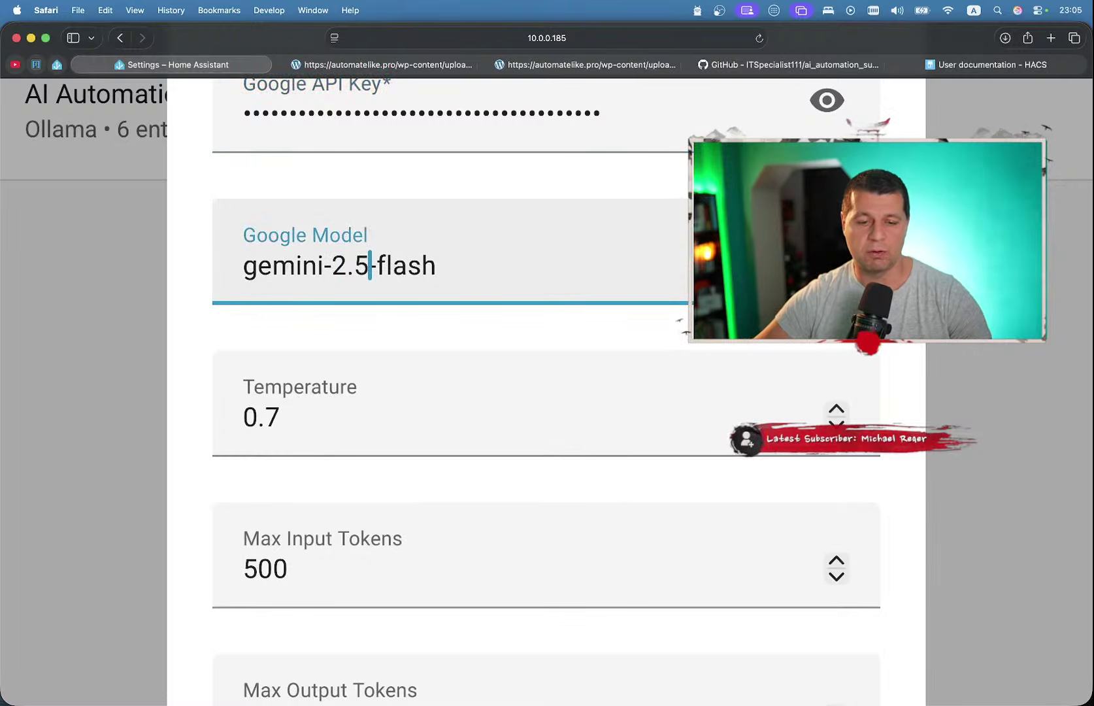
click(184, 214)
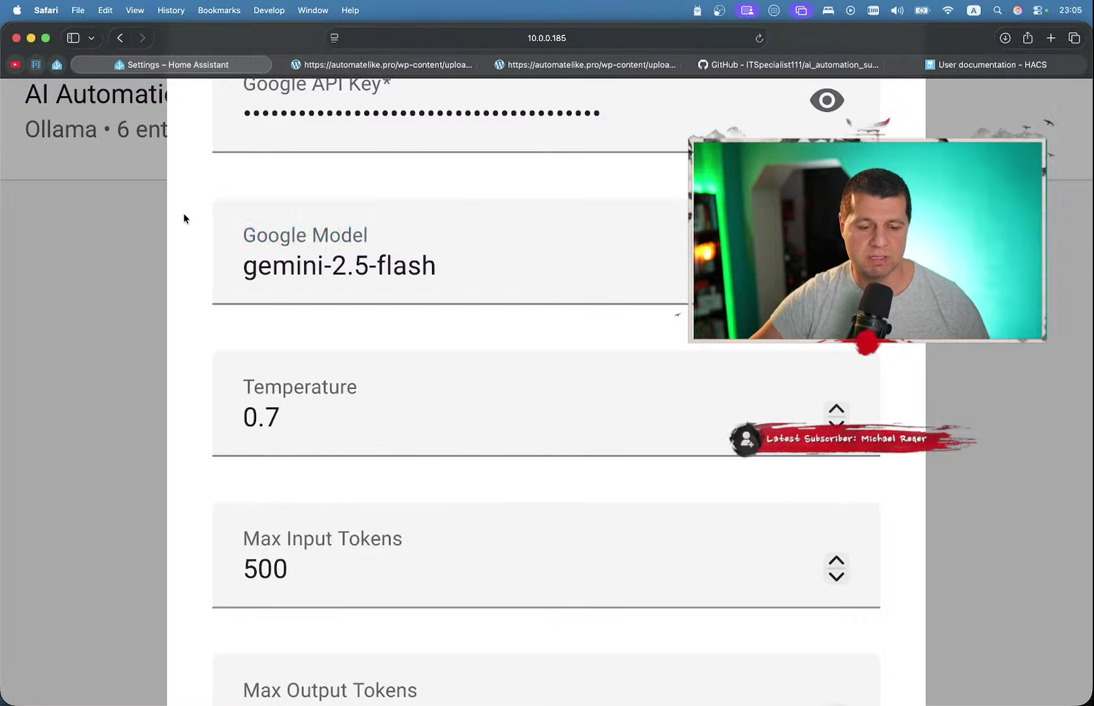
scroll(183, 214, down, 5)
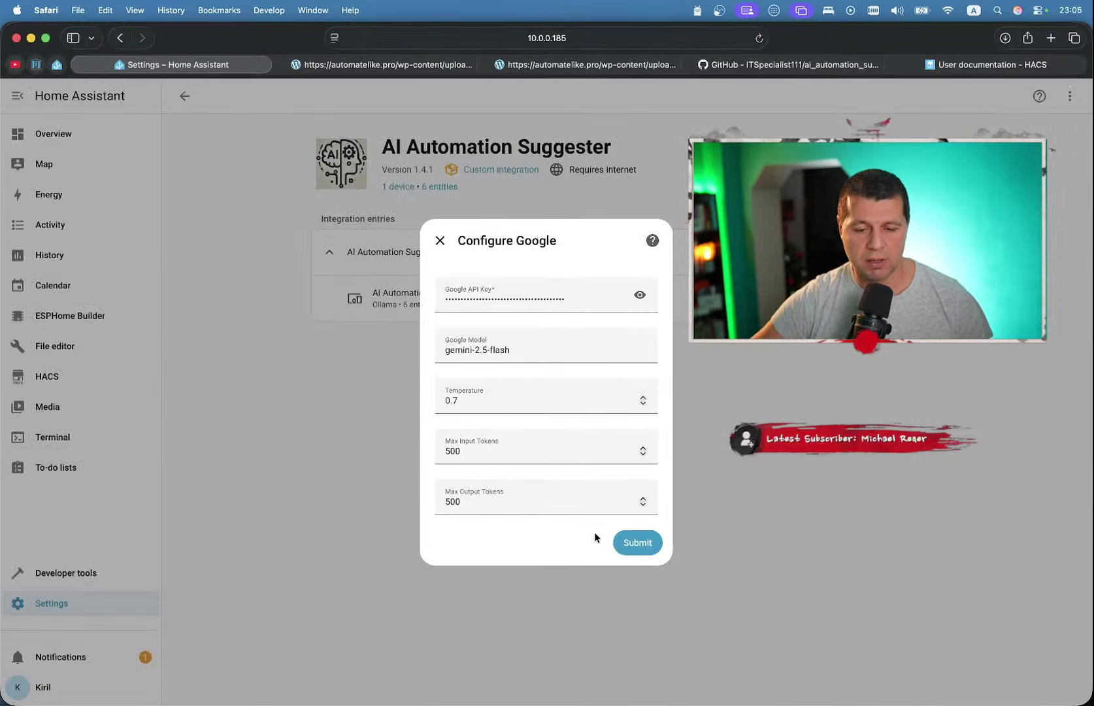
- Set Max Input Tokens and Max Output Tokens to 5000 for the Google provider and submit its configuration
click(476, 446)
text(009)
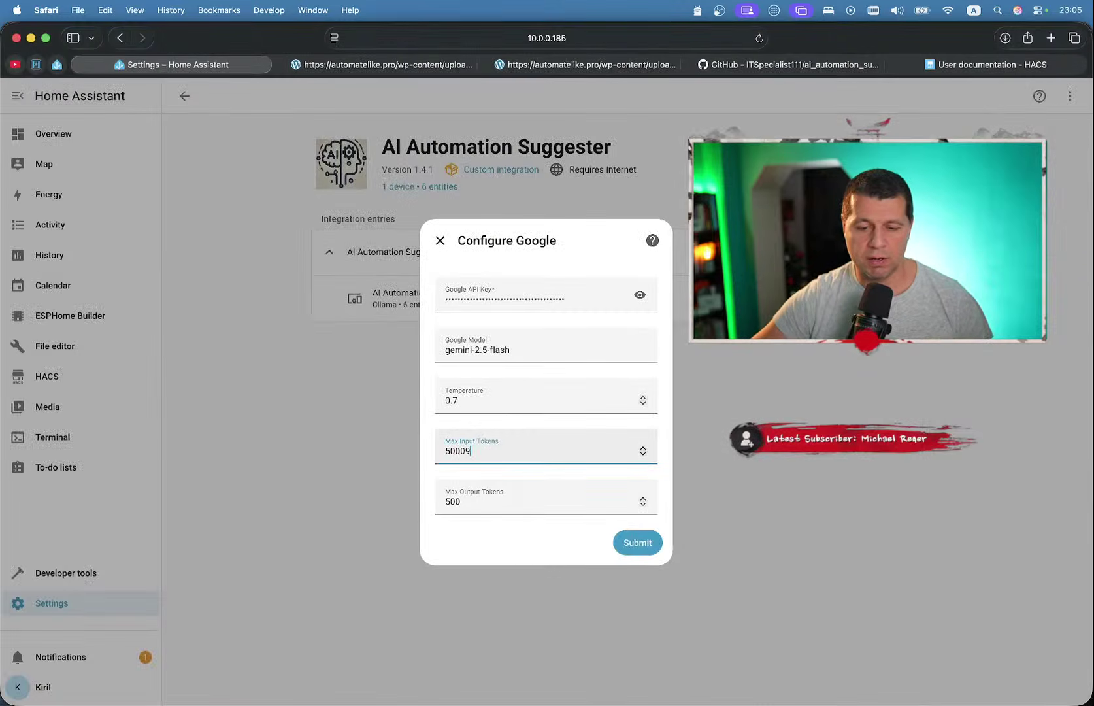
key(BackSpace)
click(468, 500)
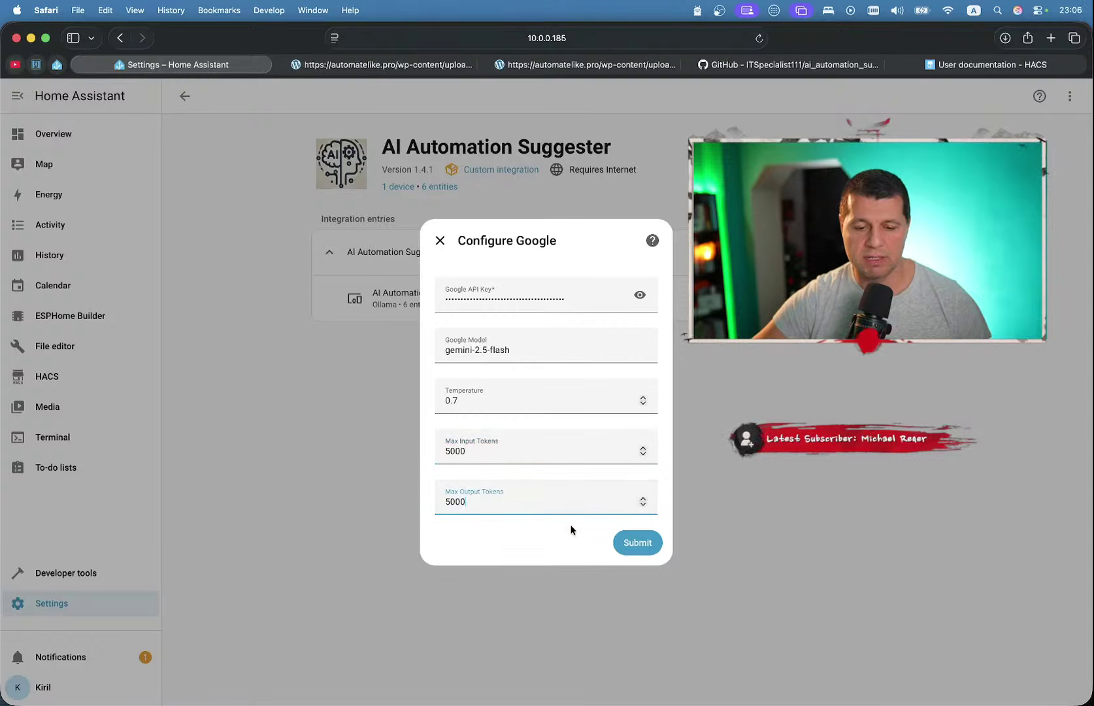
click(625, 544)
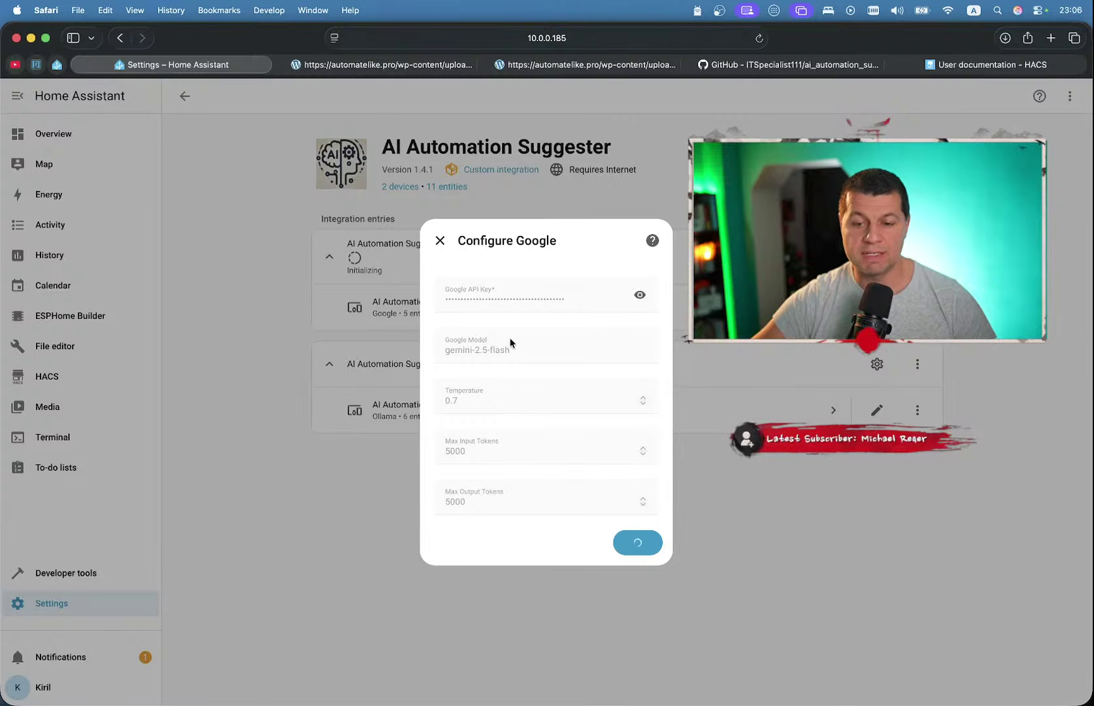
- Switch to the presentation notes and check off "How to install?" and "How to add it in HA?"
key(ctrl+Right)
scroll(507, 332, up, 20)
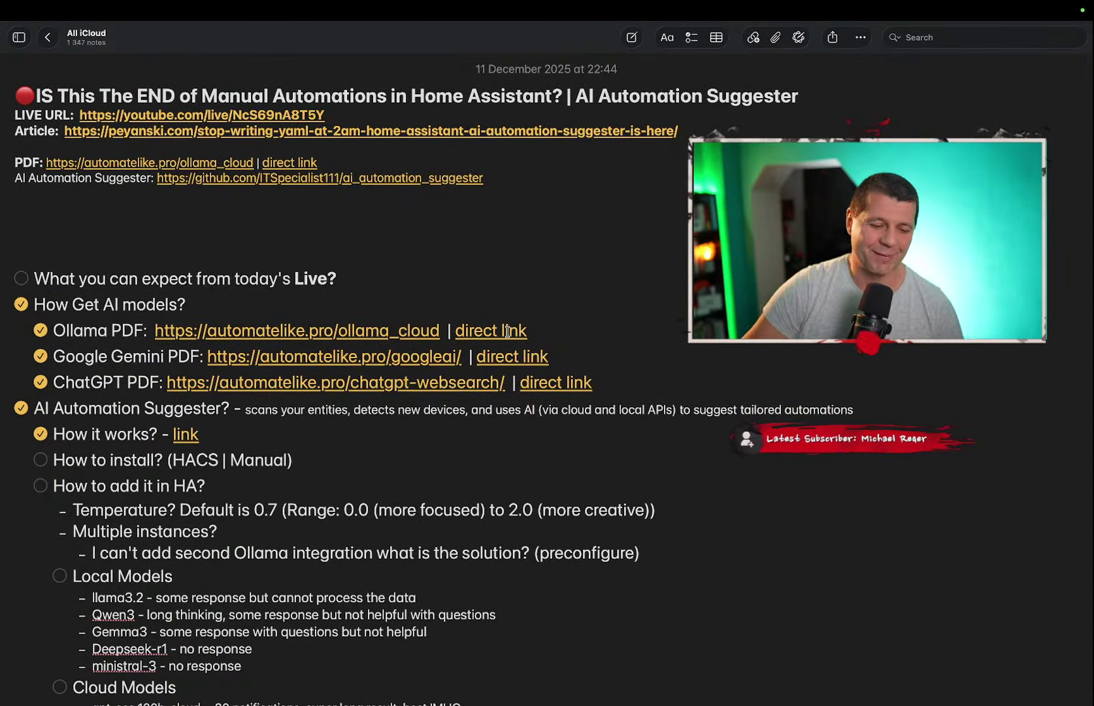
scroll(508, 332, down, 2)
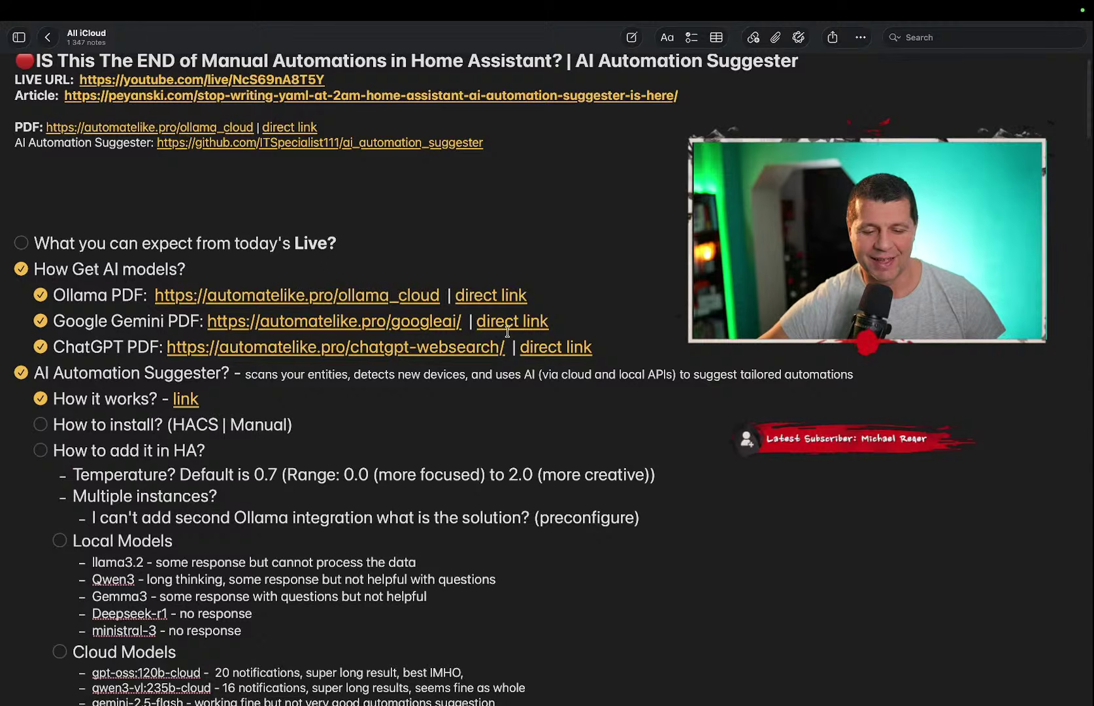
key(ctrl+Left)
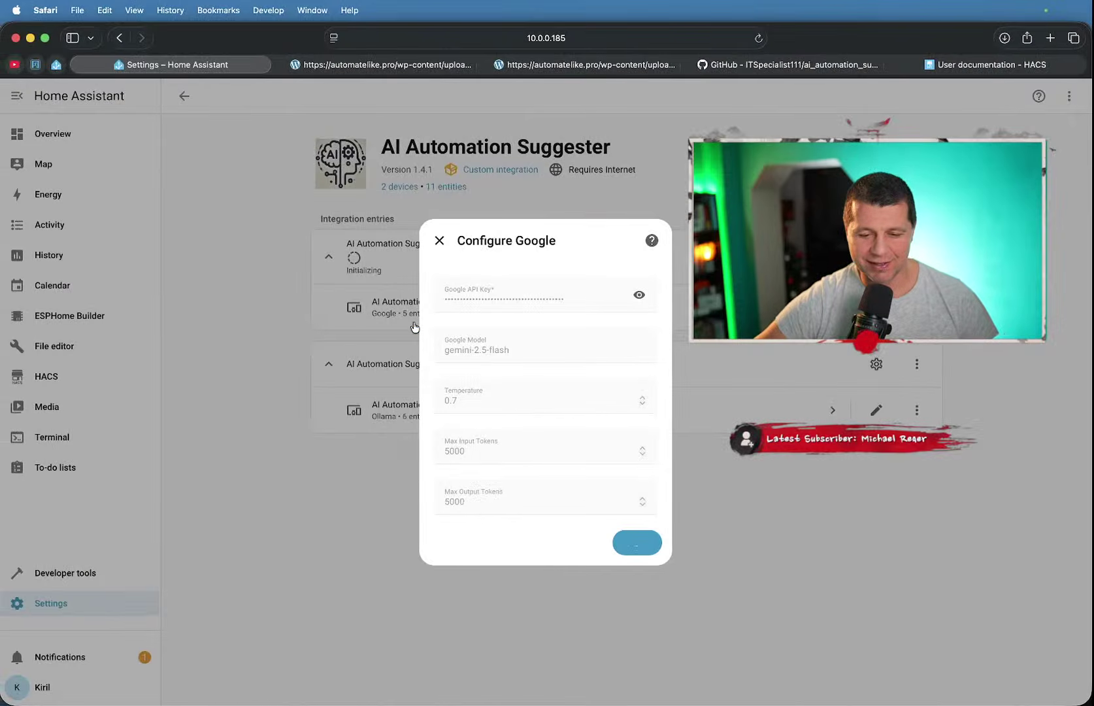
key(ctrl+Right)
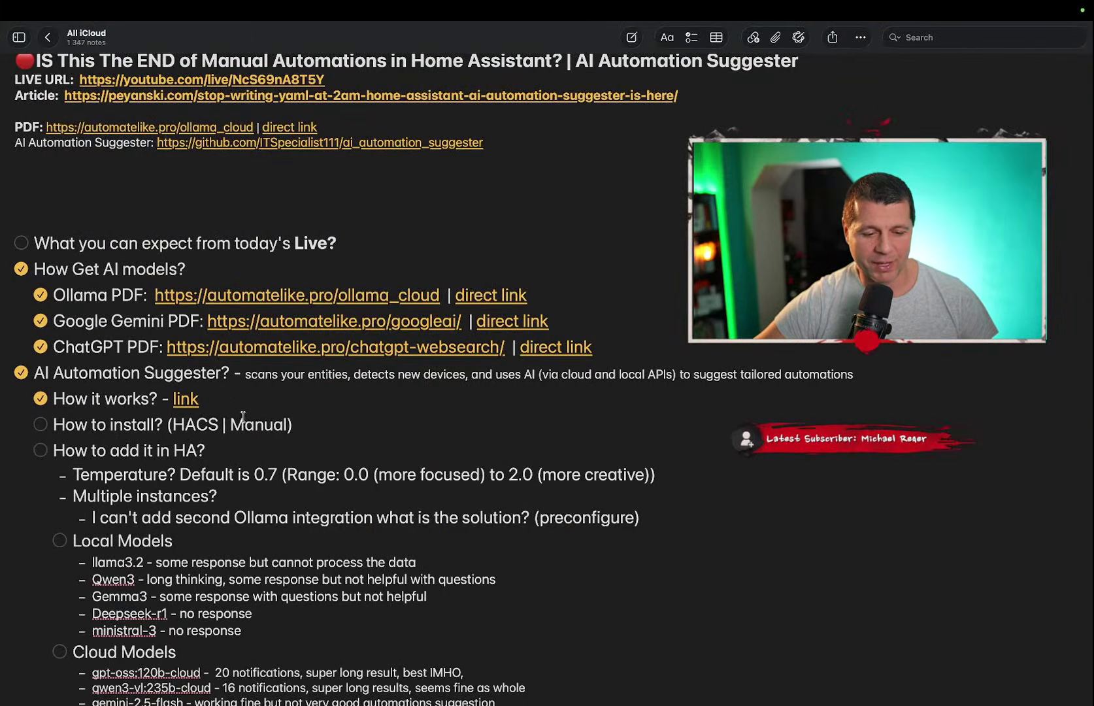
scroll(112, 479, down, 3)
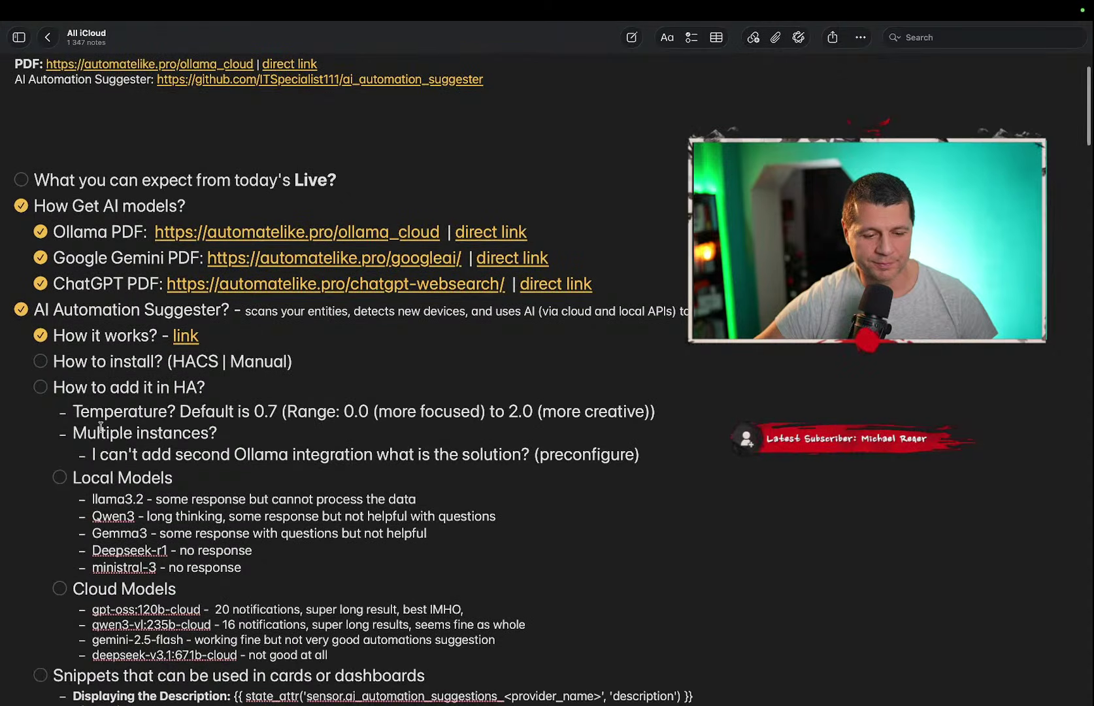
scroll(120, 448, down, 1)
scroll(120, 448, down, 3)
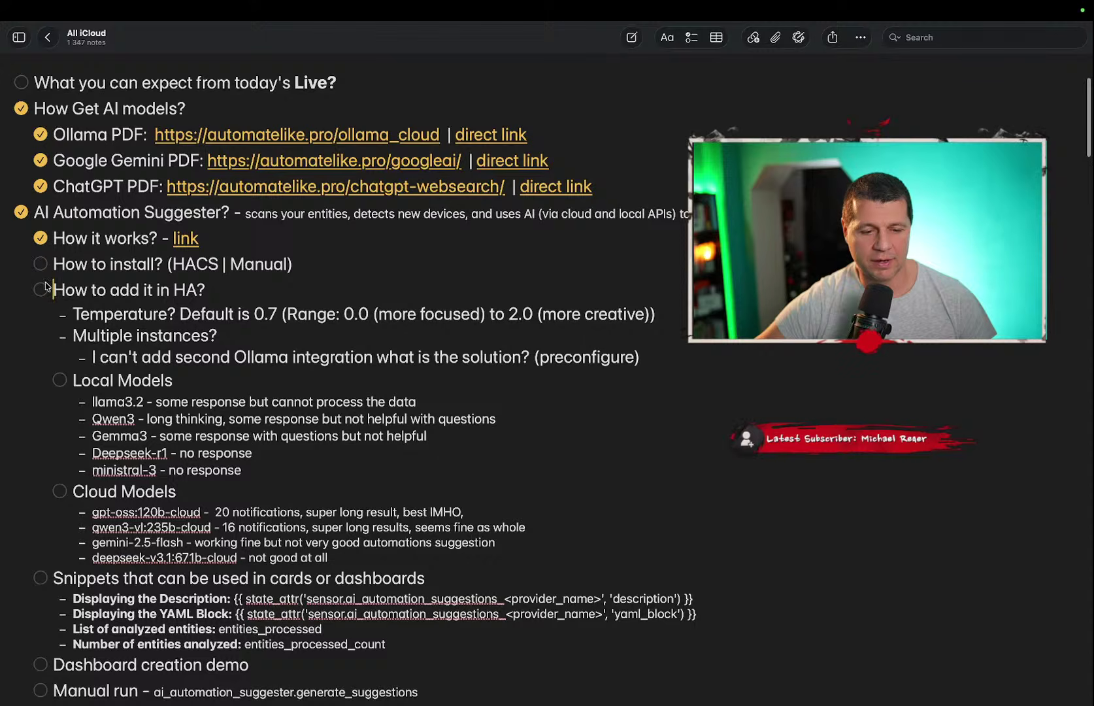
click(41, 289)
click(40, 264)
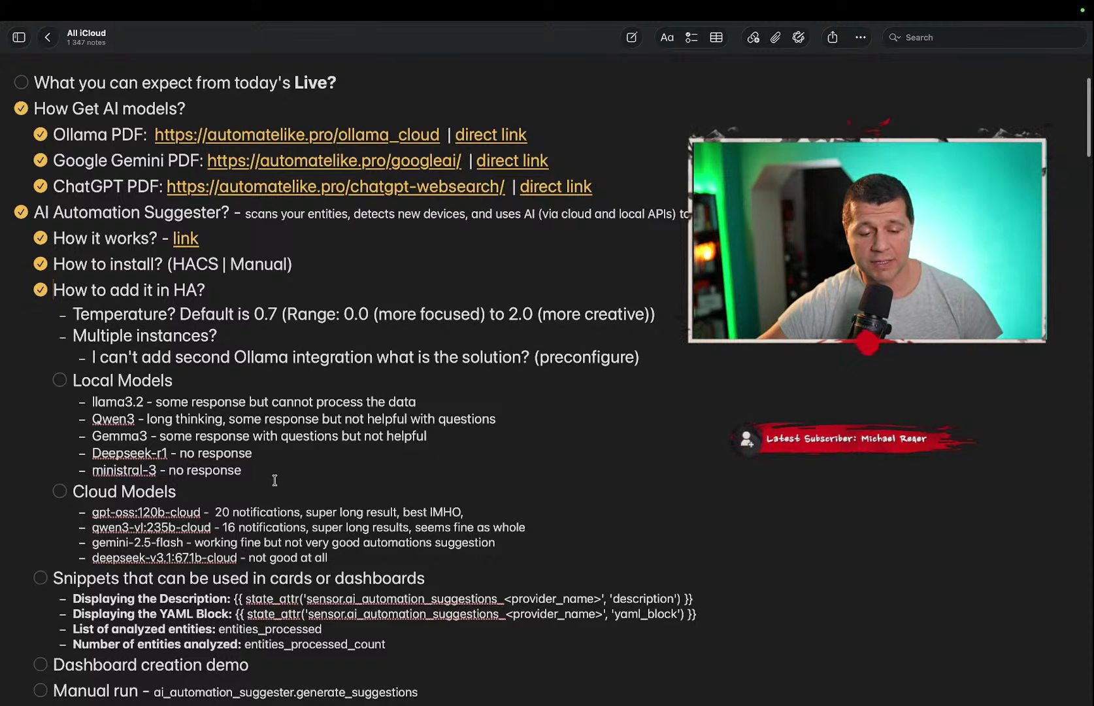
- Return to Home Assistant in Safari, finish the Google device setup without assigning an area, and decline saving the password
key(ctrl+Left)
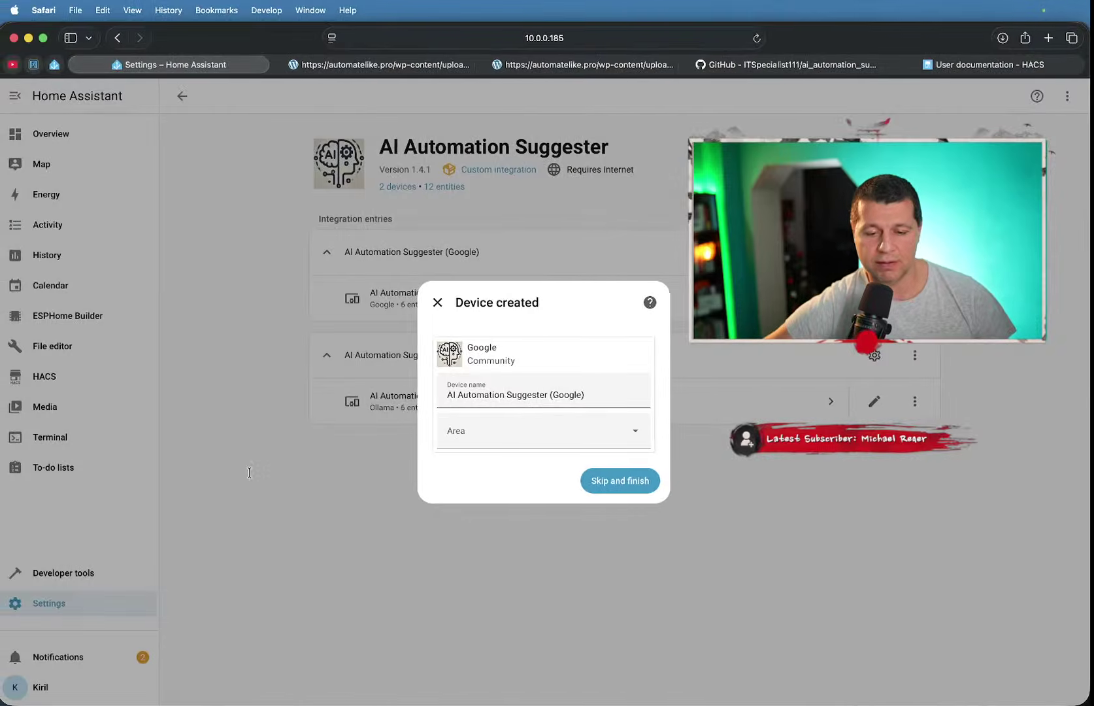
click(619, 481)
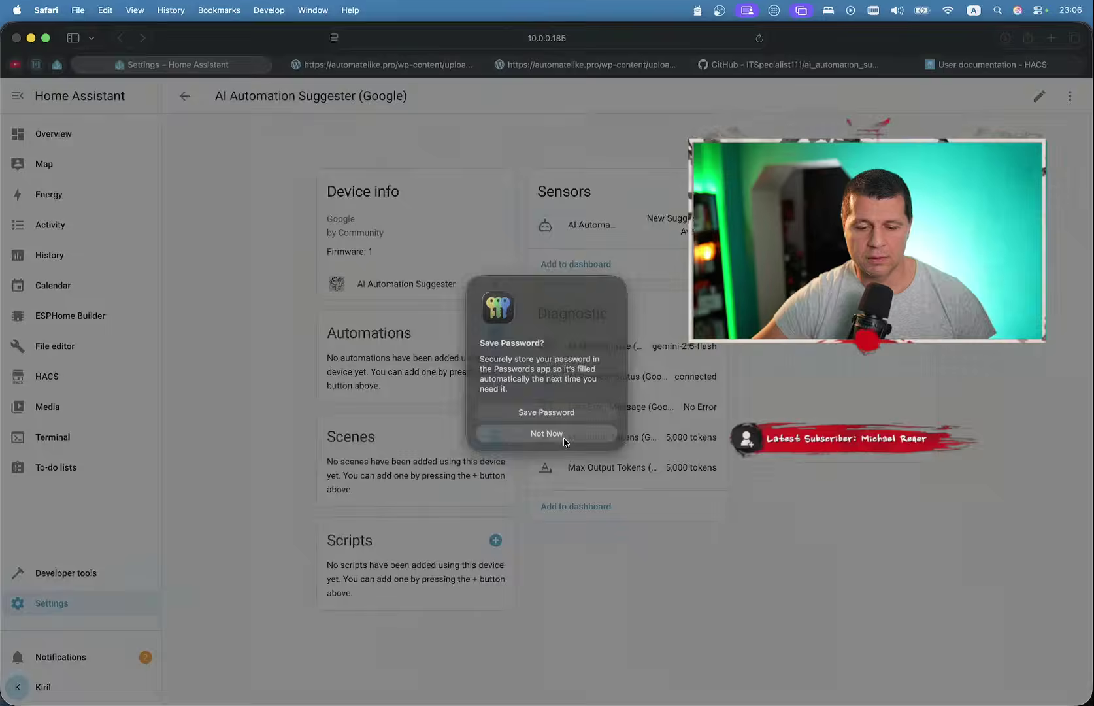
click(564, 434)
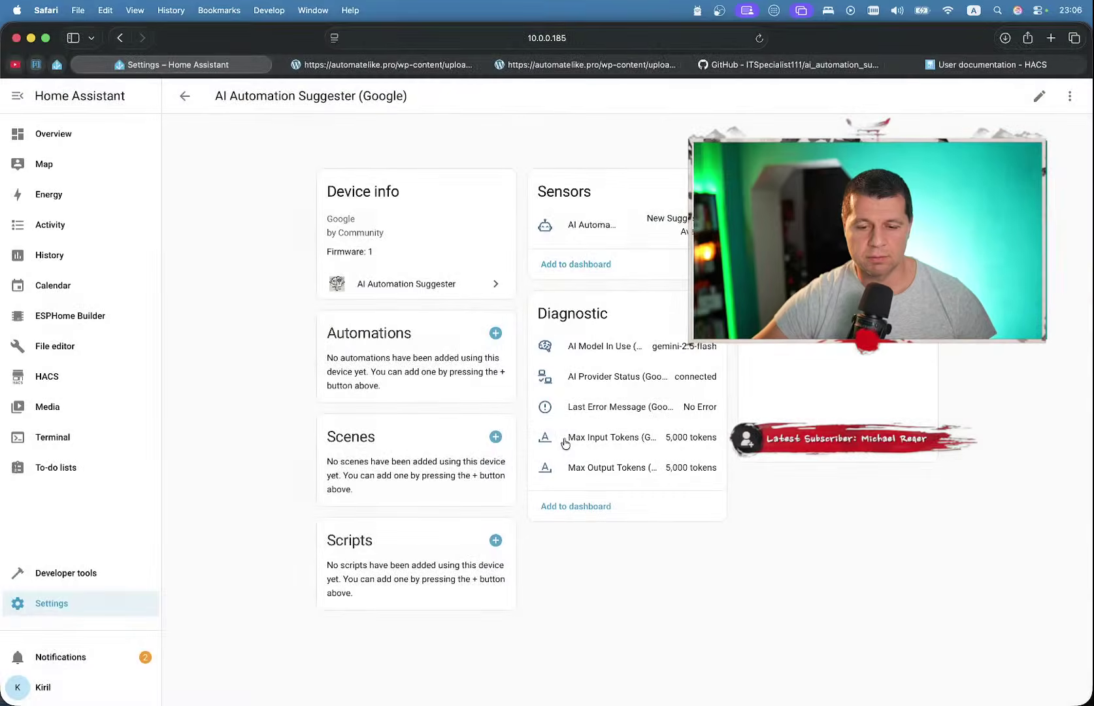
- Go through the Local Models remarks in the presentation notes, from llama3.2 and Qwen3 to Gemma3, Deepseek-r1 and ministral-3
key(ctrl+Right)
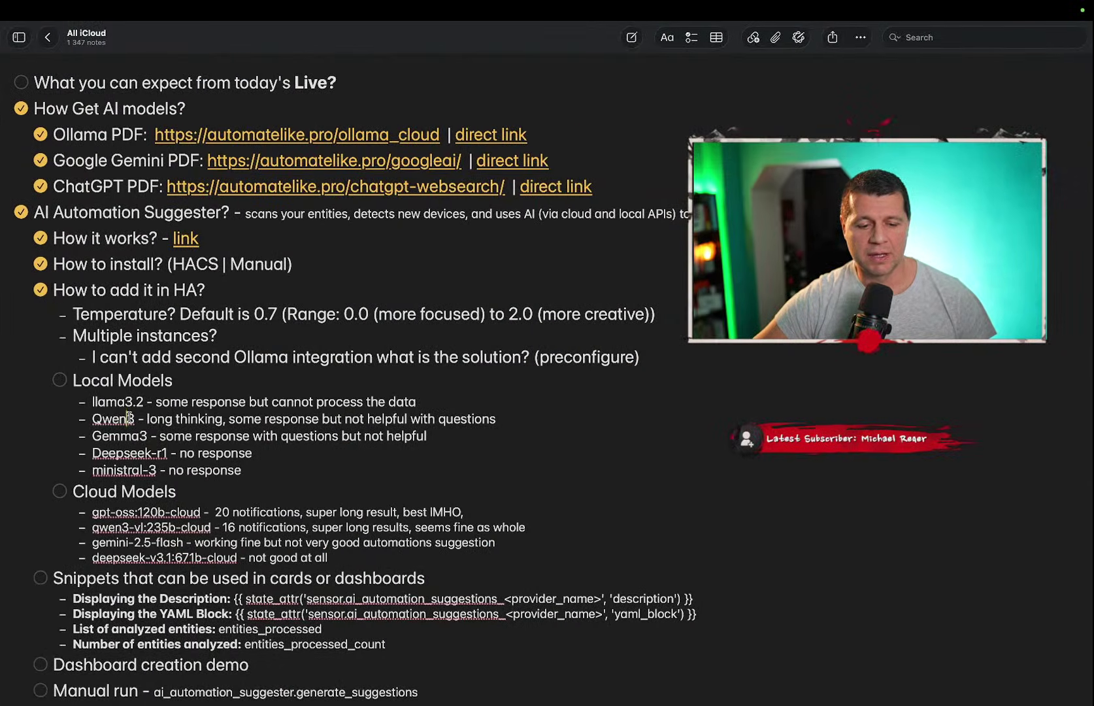
double_click(128, 418)
double_click(125, 435)
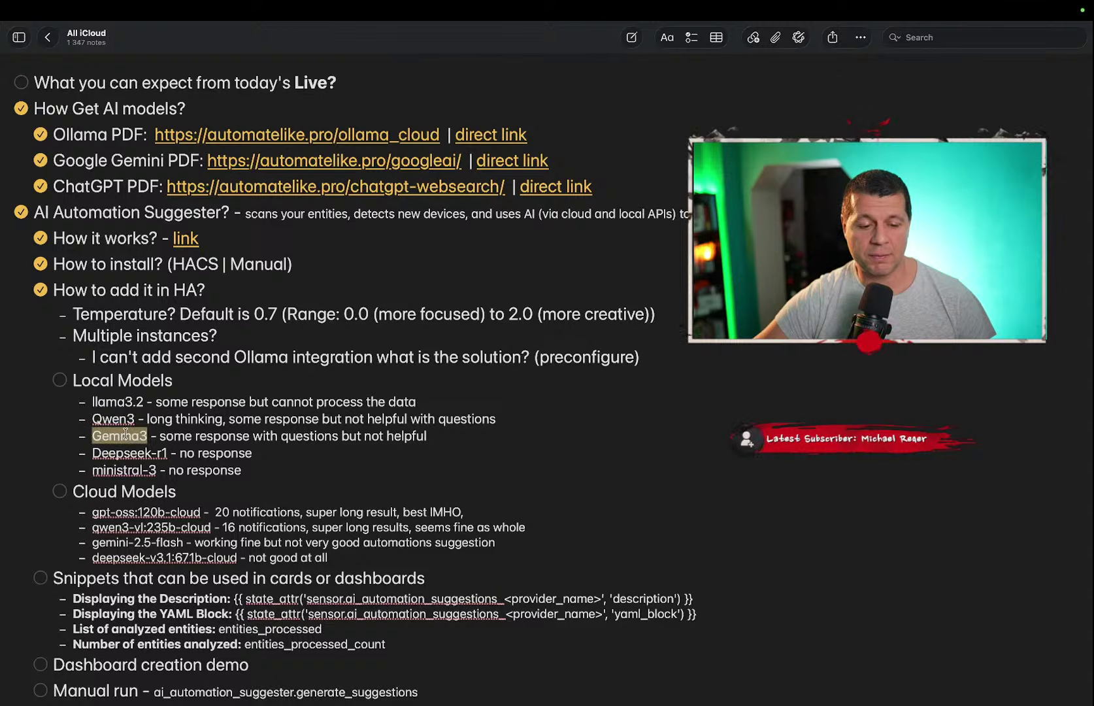
double_click(120, 453)
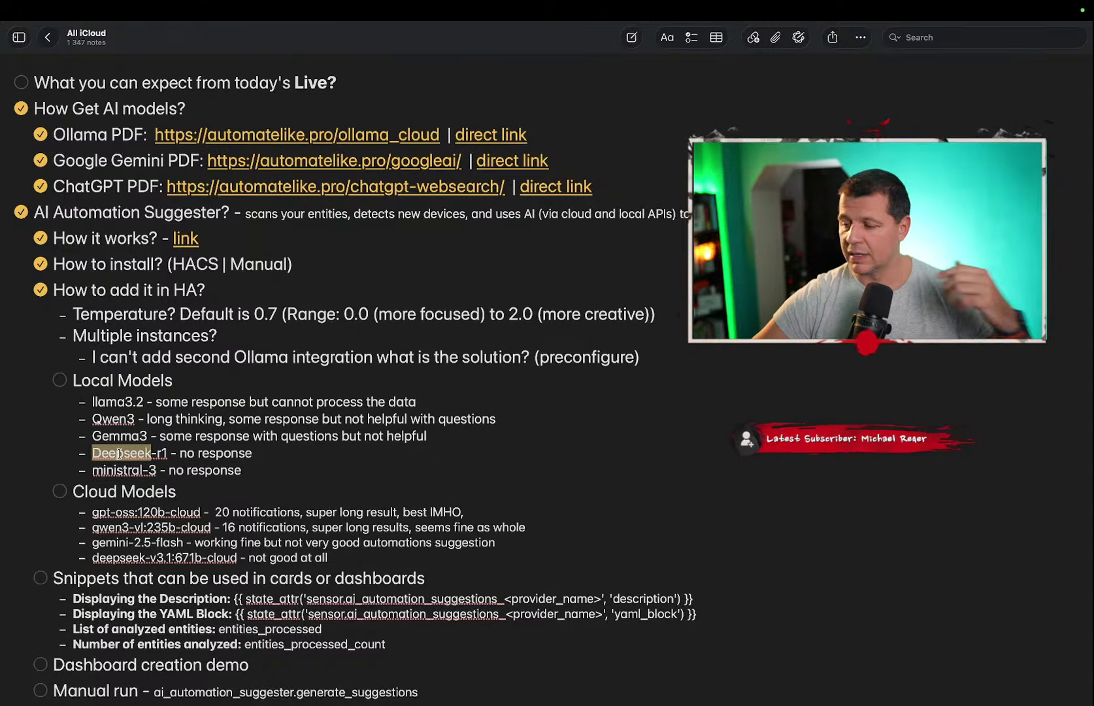
double_click(201, 452)
double_click(124, 470)
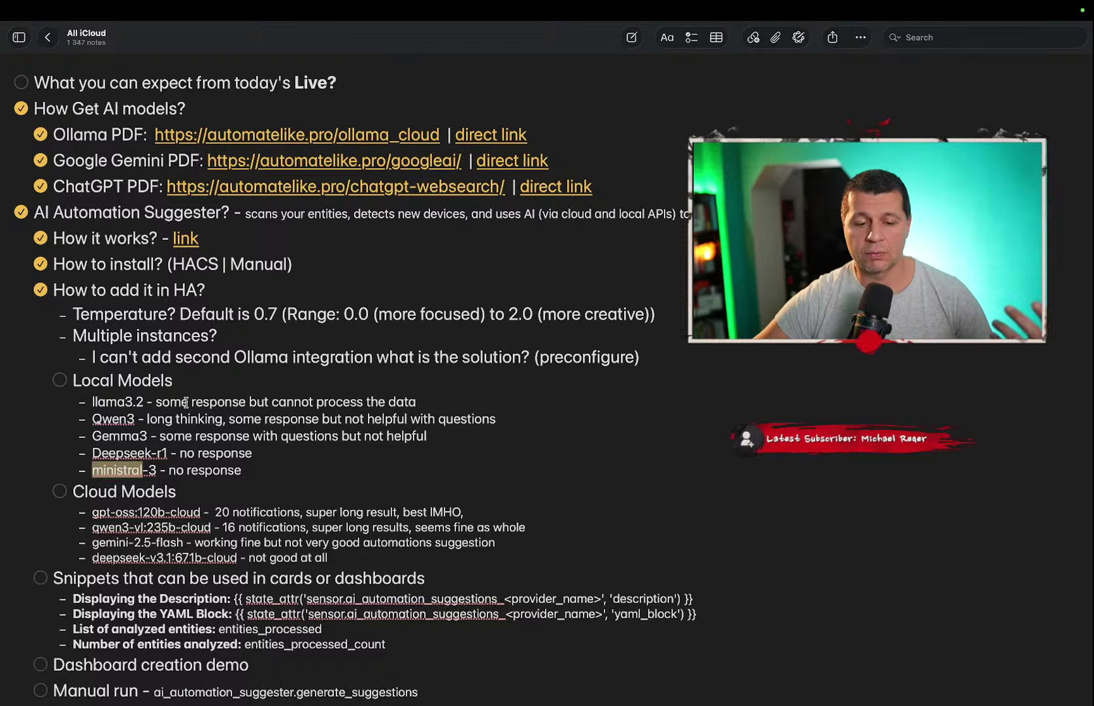
key(ctrl+Left)
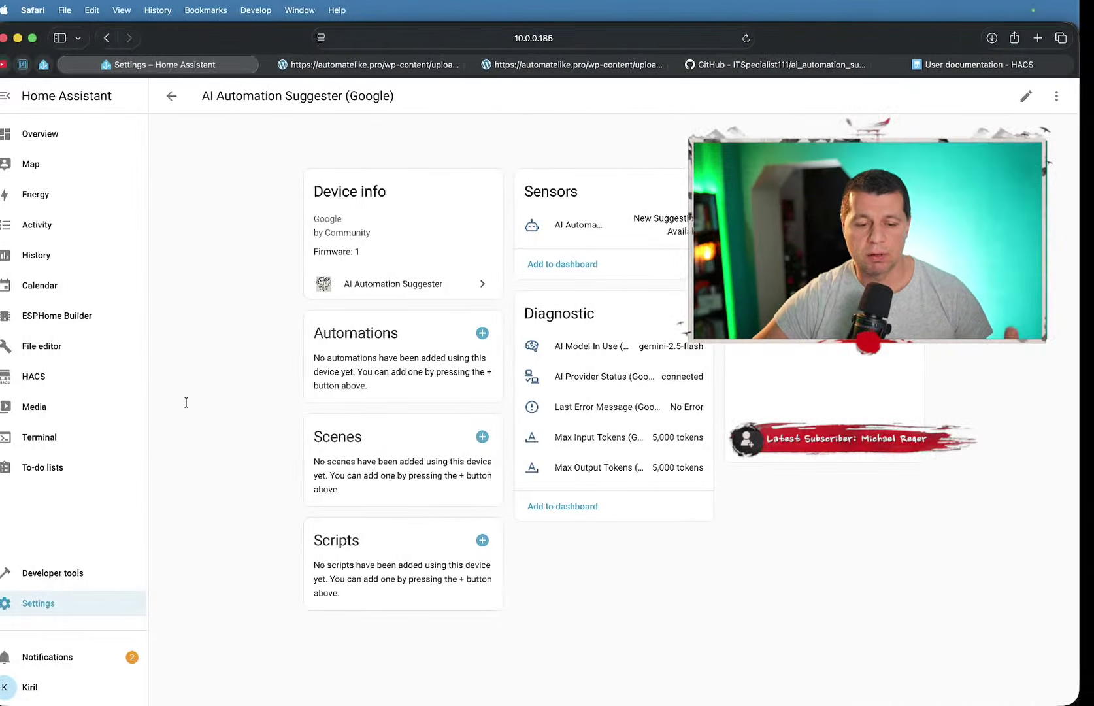
key(ctrl+Right)
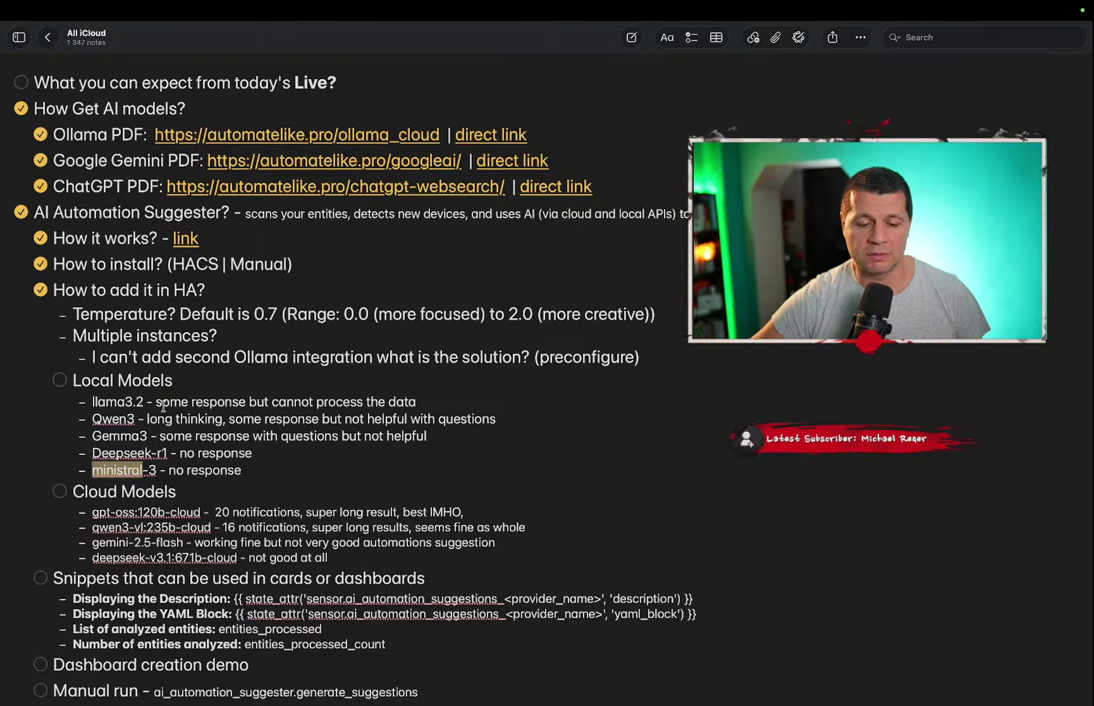
double_click(158, 402)
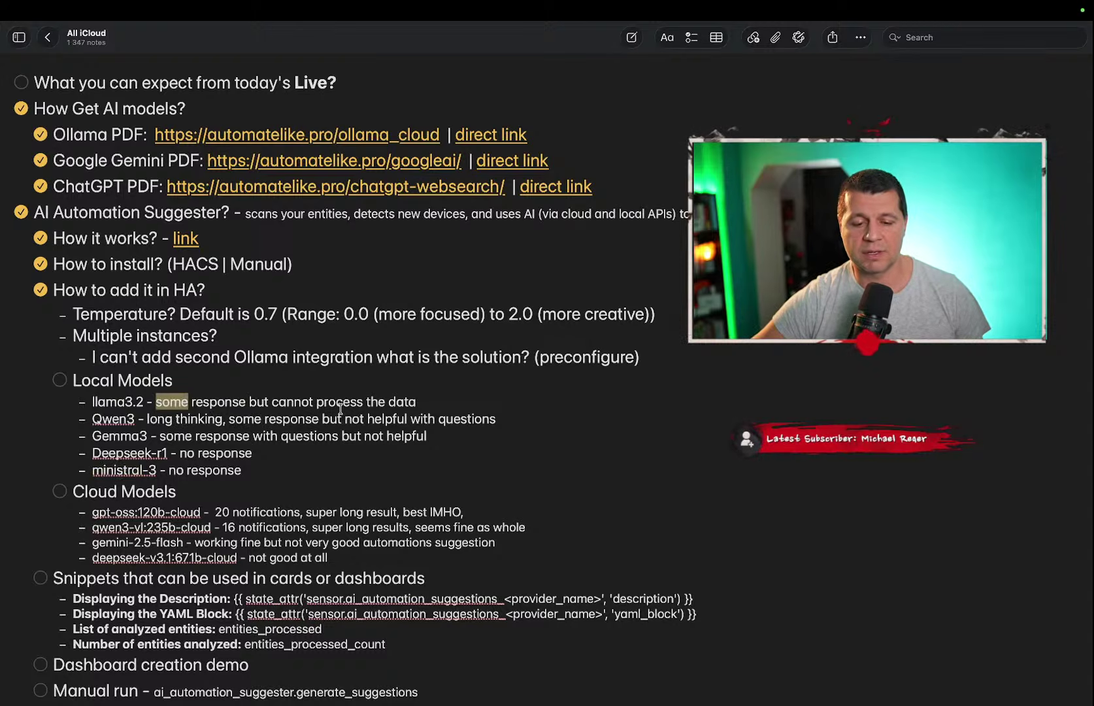
key(ctrl+Left)
key(ctrl+Right)
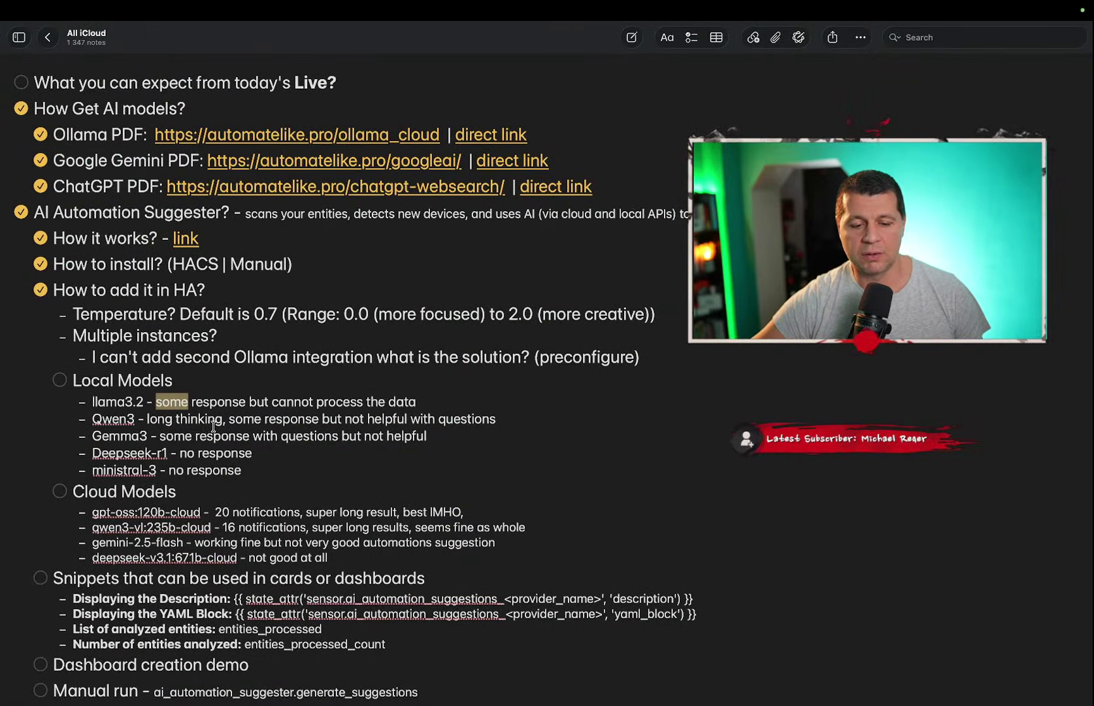
click(338, 416)
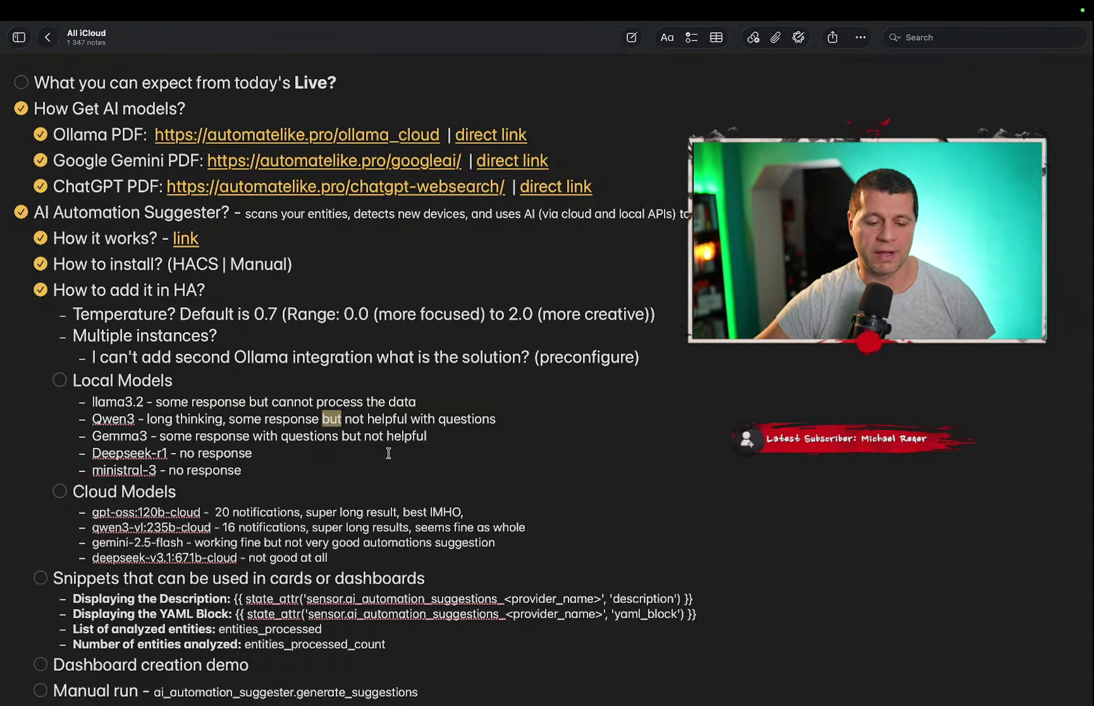
- Examine the gpt-oss:120b-cloud remark under Cloud Models in the presentation notes
scroll(388, 453, down, 3)
triple_click(96, 418)
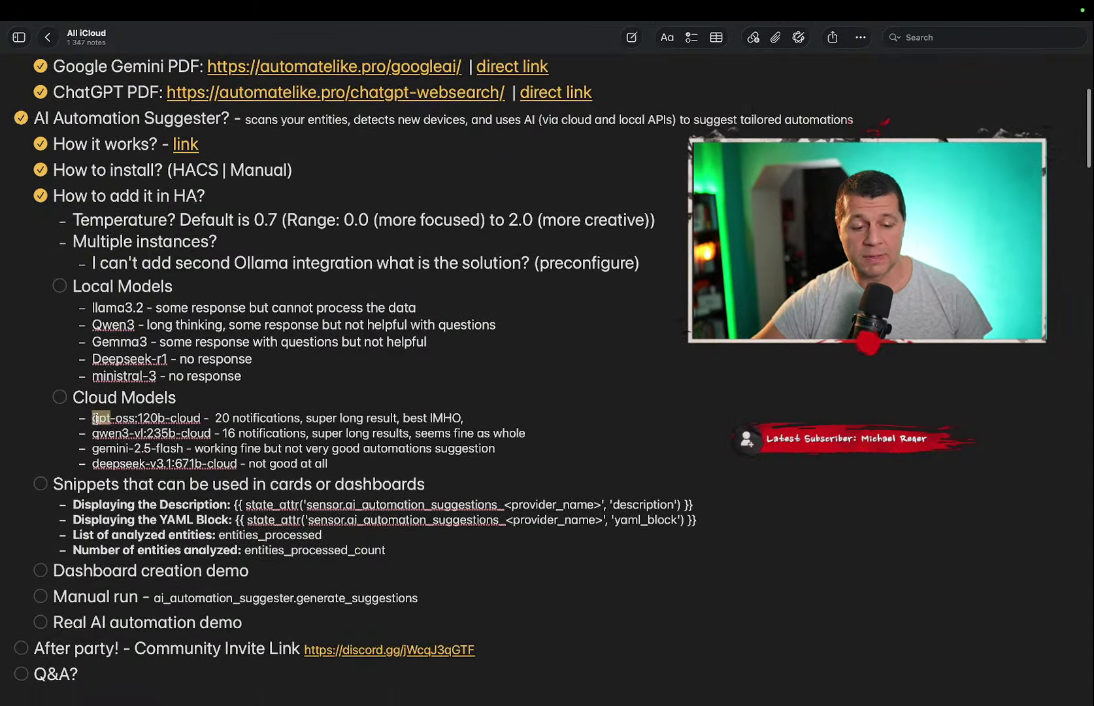
double_click(177, 417)
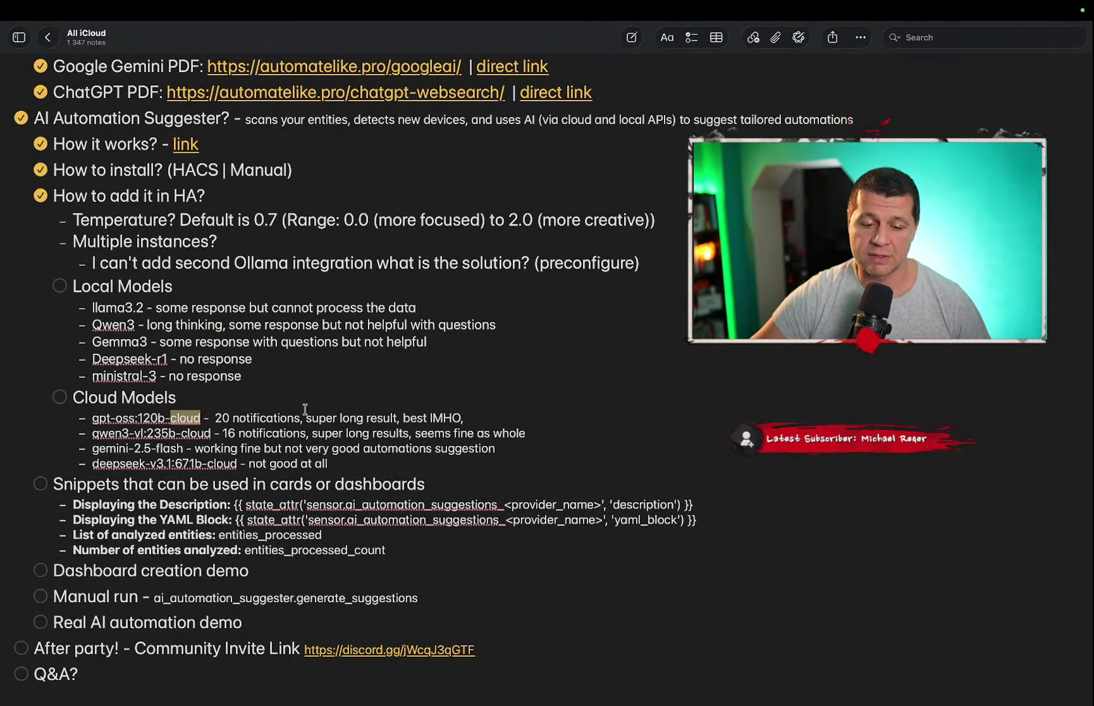
- Open Home Assistant's notifications in Safari and compare the Google and Ollama automation suggestions
key(ctrl+Left)
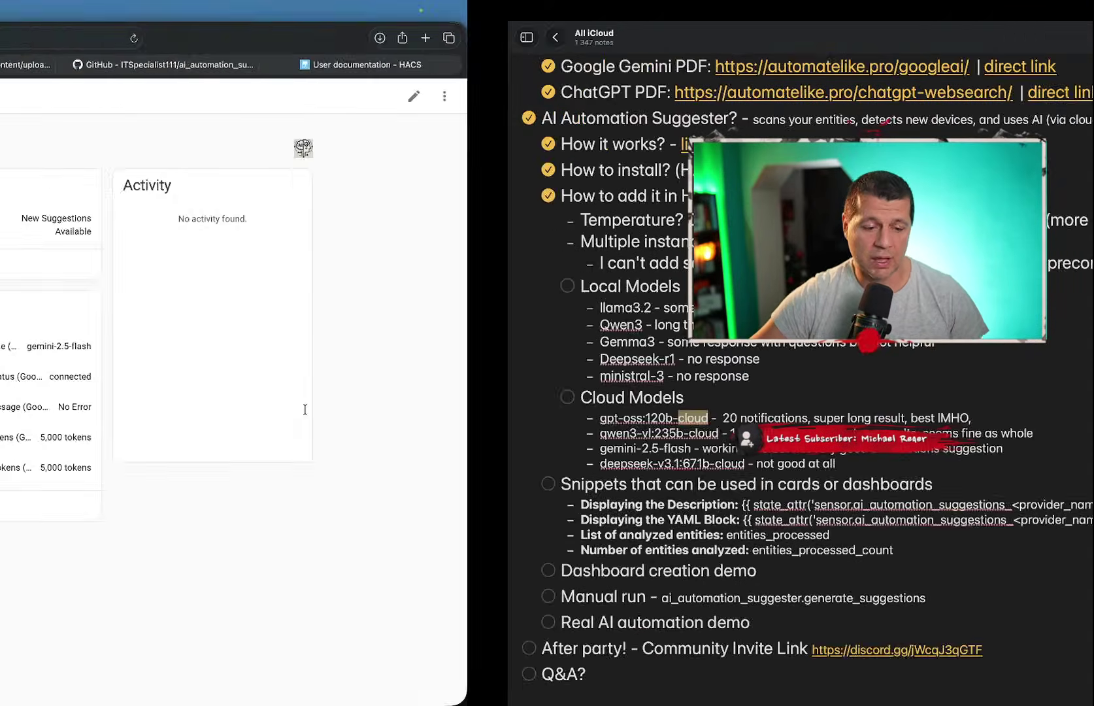
click(104, 656)
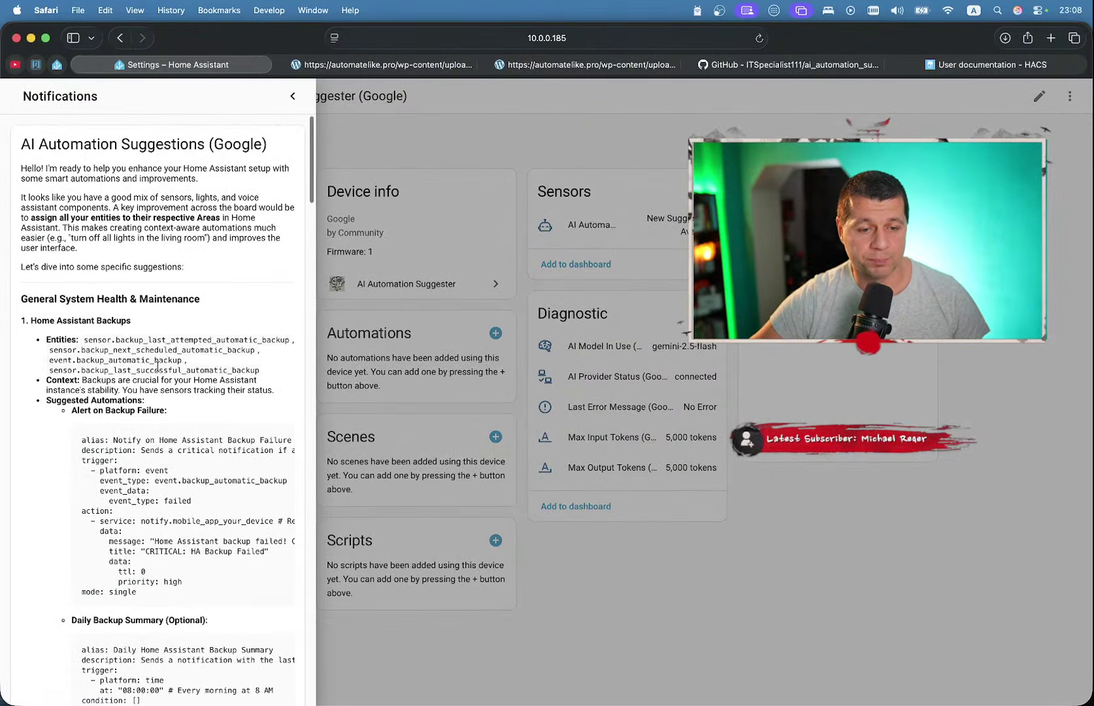
scroll(151, 320, down, 20)
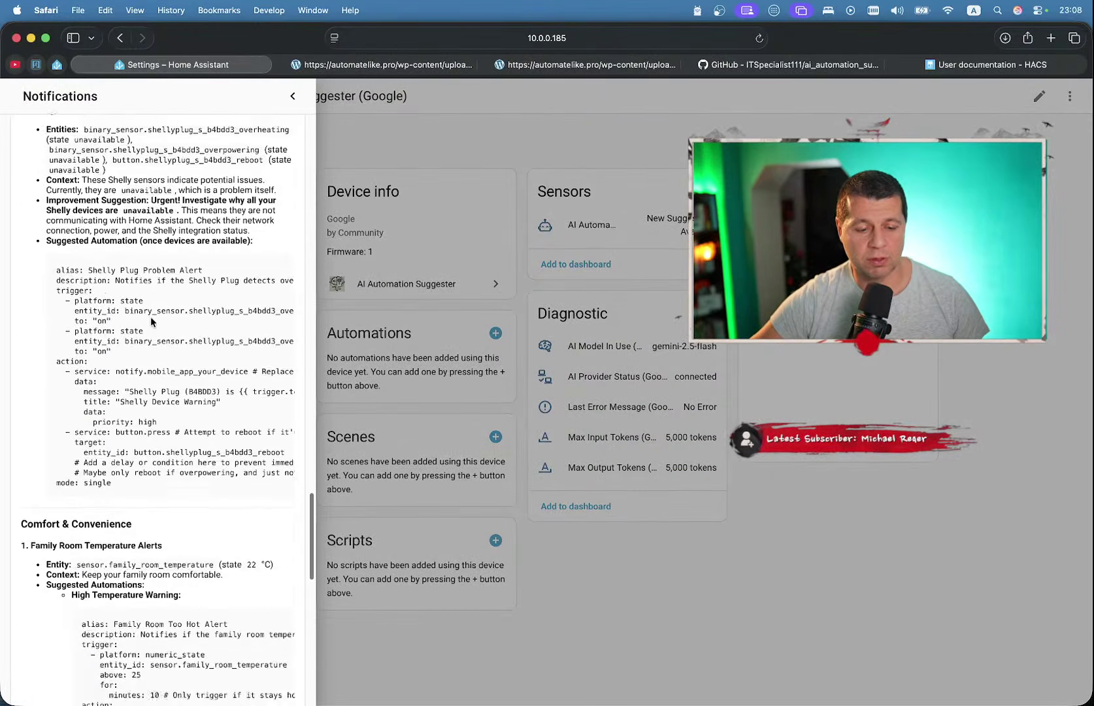
scroll(151, 316, down, 10)
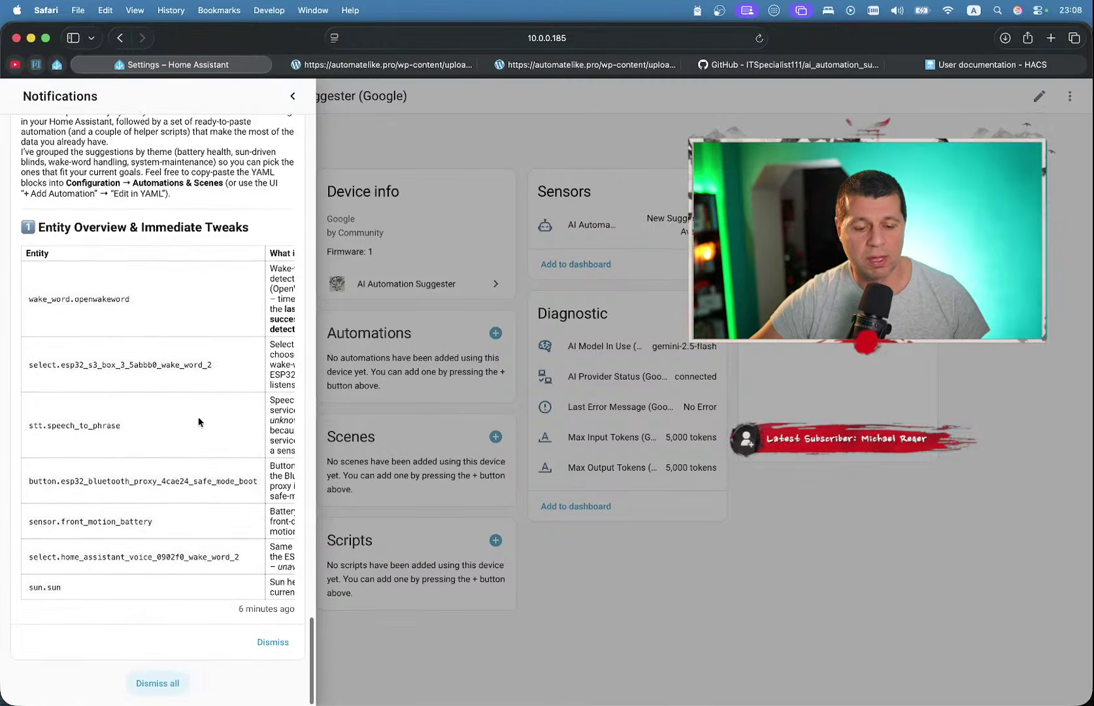
scroll(241, 537, up, 8)
scroll(240, 529, down, 7)
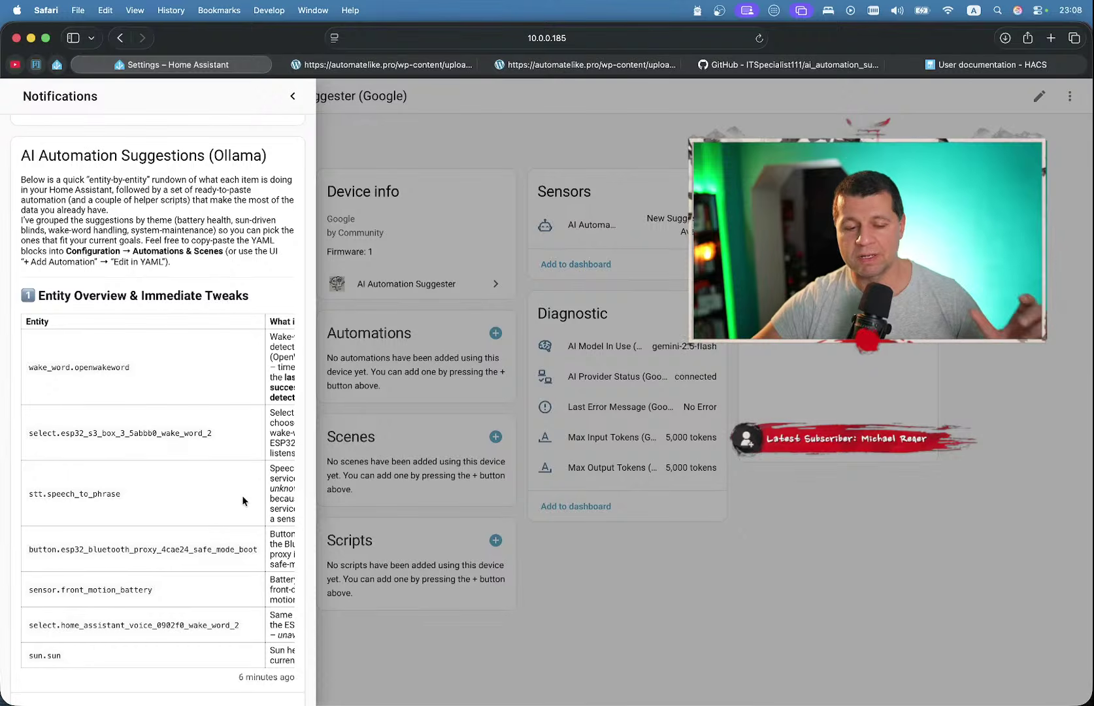
scroll(243, 501, up, 15)
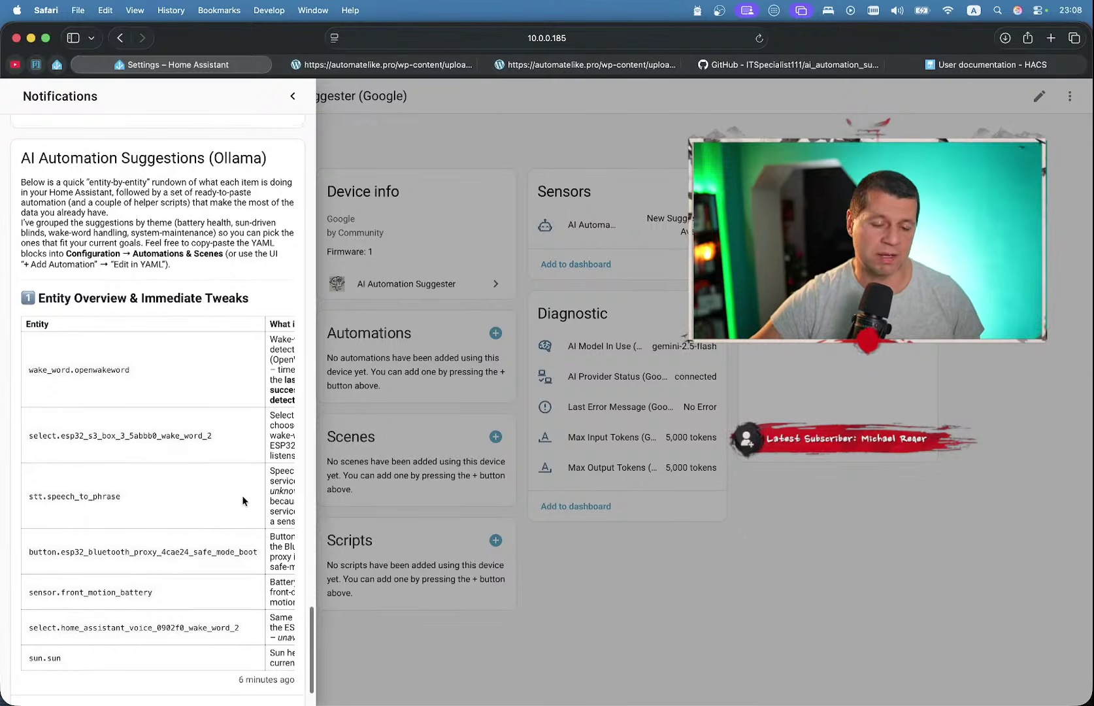
scroll(242, 501, up, 20)
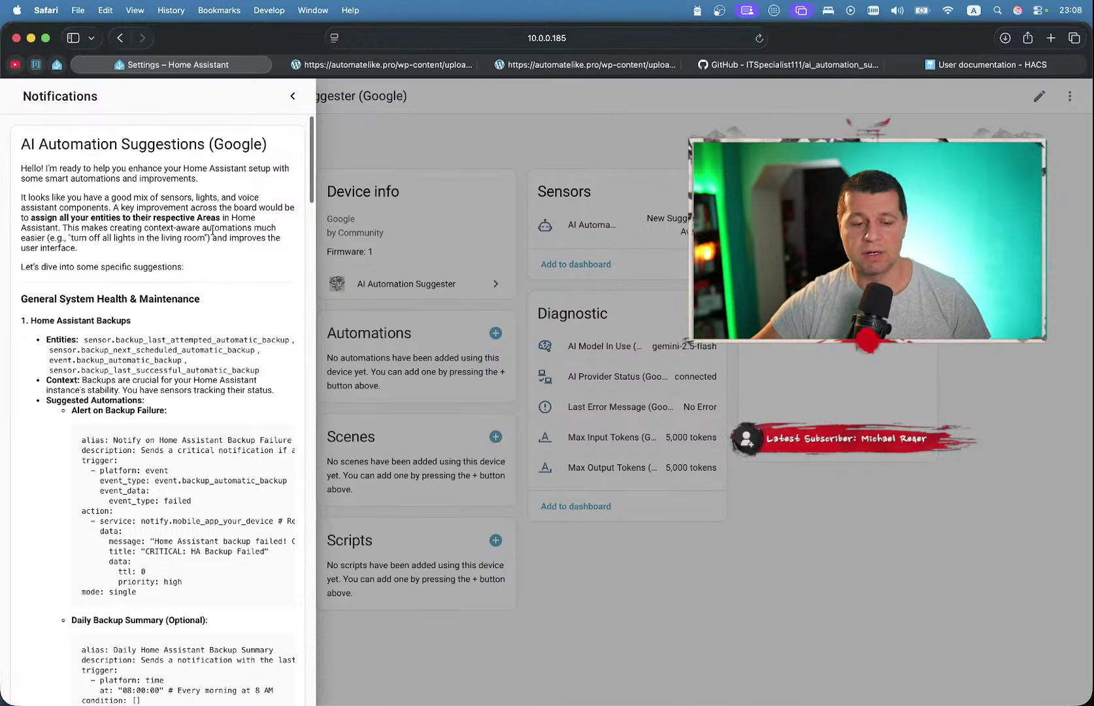
- Read the Google suggestions' introduction and the Home Assistant Backups entities and context under General System Health & Maintenance
scroll(215, 298, down, 1)
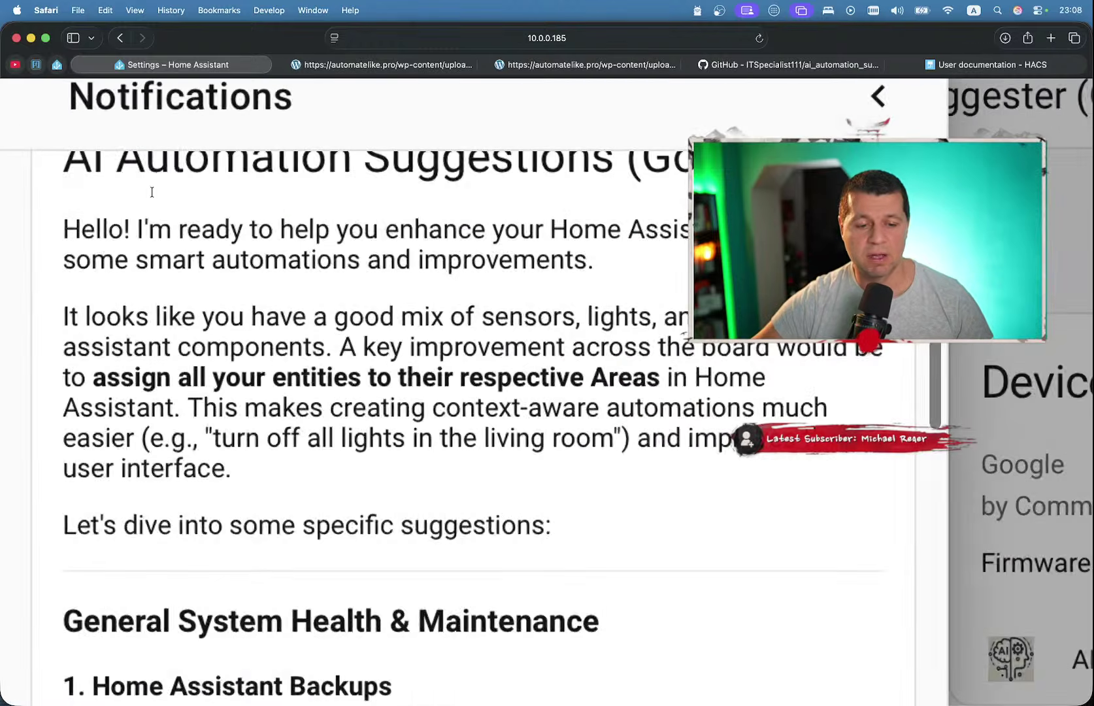
scroll(152, 191, down, 2)
scroll(152, 193, down, 5)
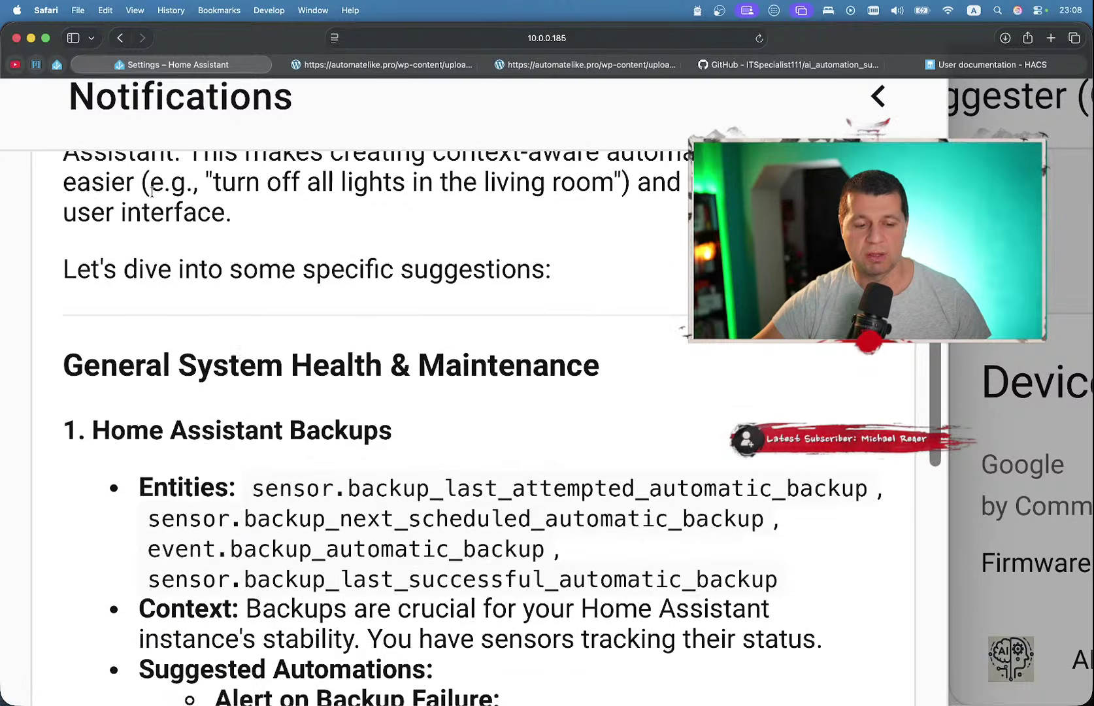
scroll(152, 191, up, 6)
scroll(152, 193, down, 4)
scroll(151, 191, down, 8)
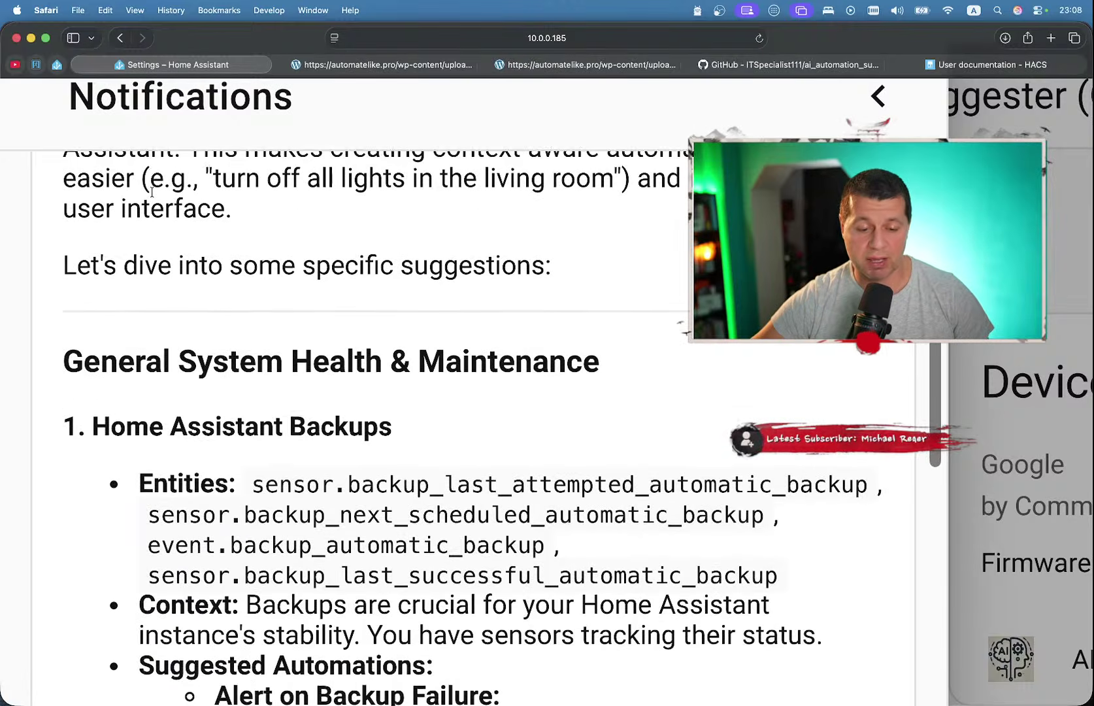
scroll(152, 190, down, 3)
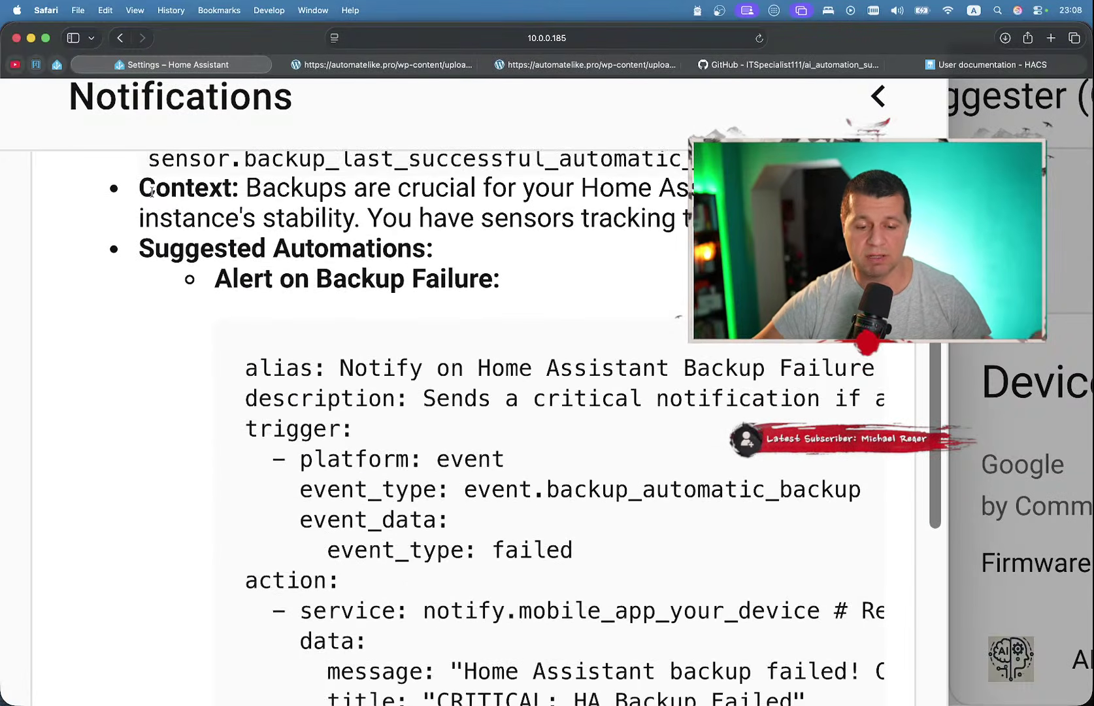
scroll(151, 191, up, 6)
scroll(152, 190, down, 1)
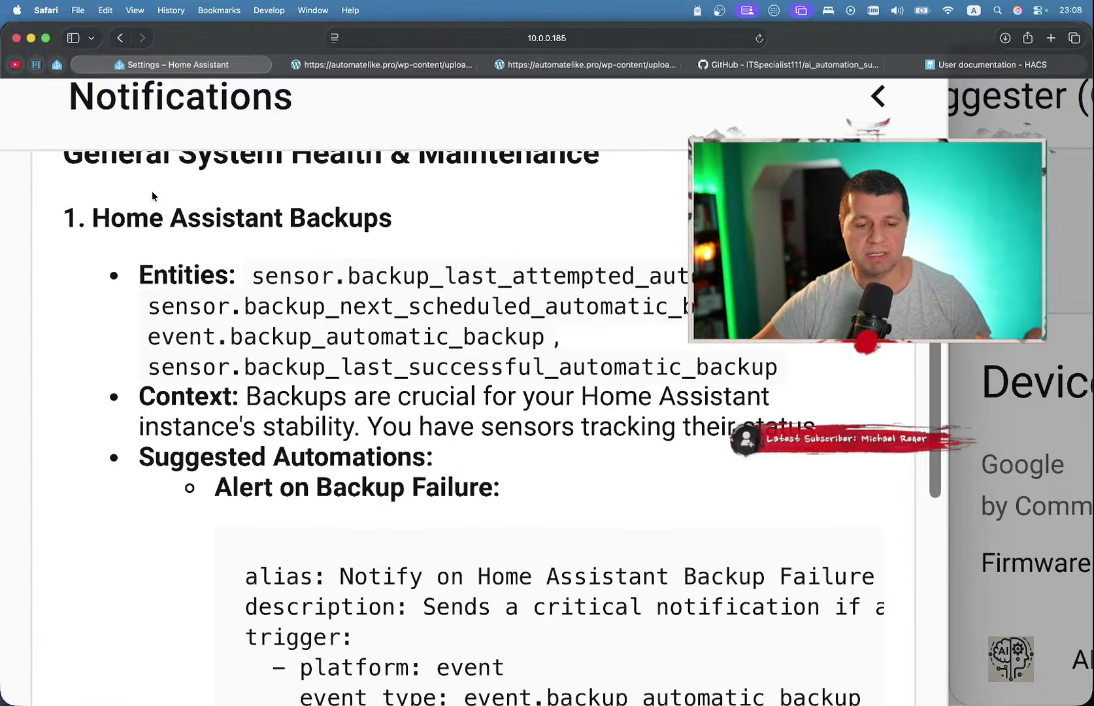
scroll(157, 209, up, 4)
scroll(160, 226, down, 3)
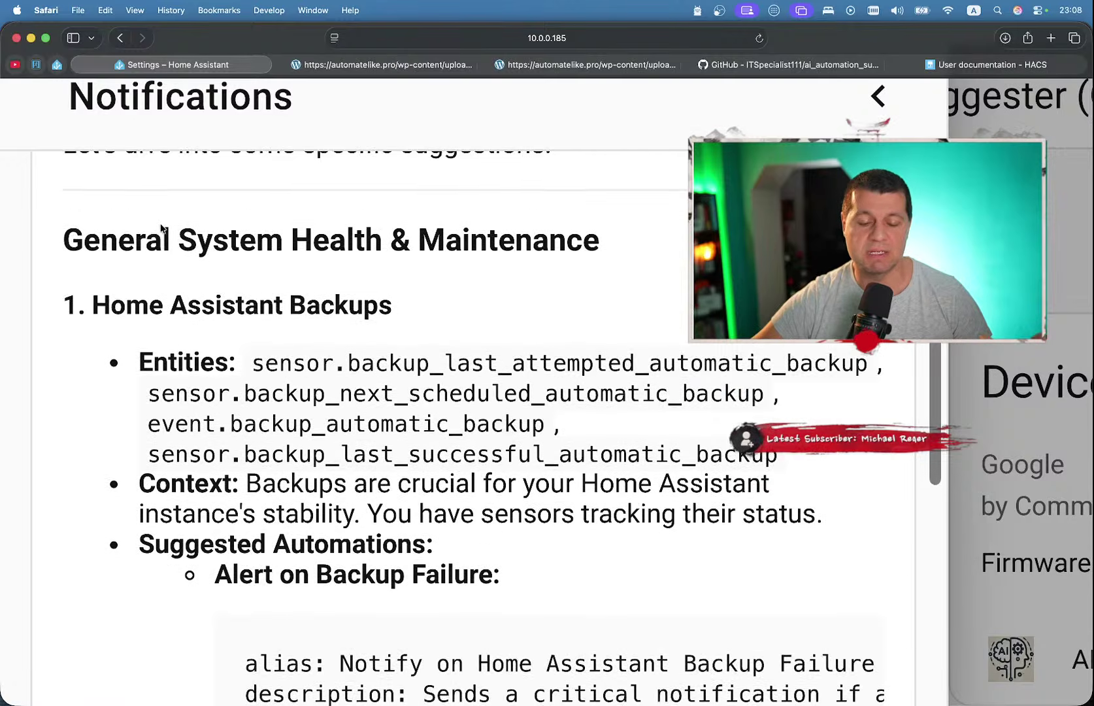
- Examine the suggested backup failure alert and daily backup summary automations, plus the Device & Add-on Updates suggestion
scroll(341, 358, down, 5)
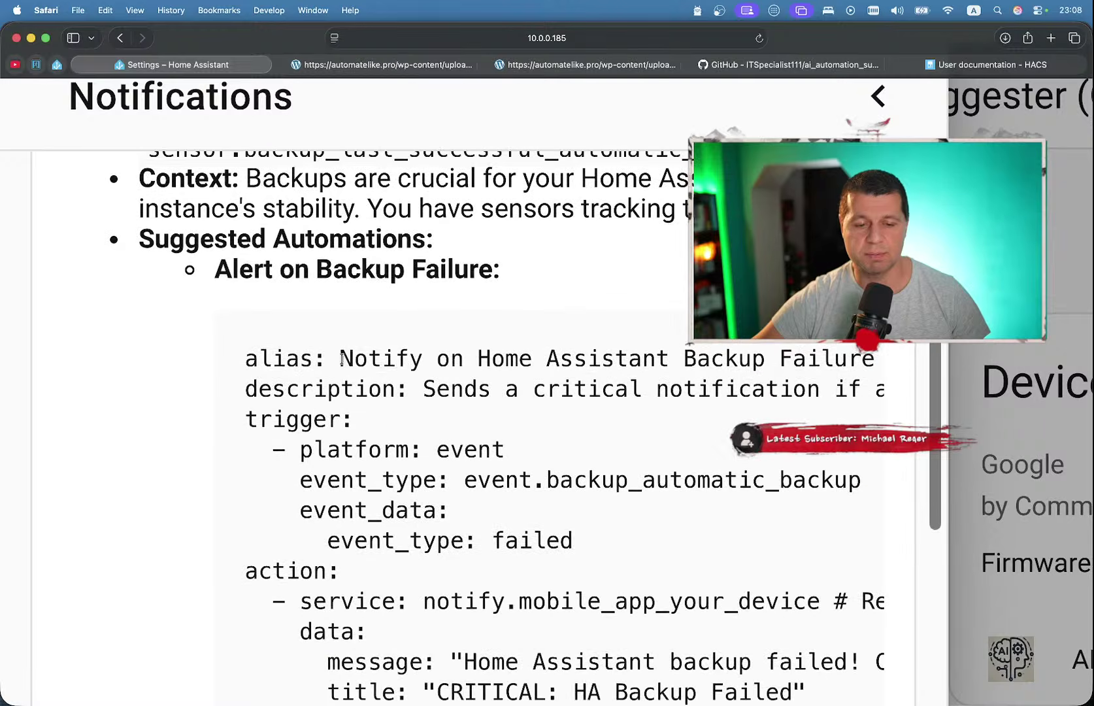
scroll(356, 405, down, 4)
scroll(363, 421, right, 3)
scroll(363, 422, left, 3)
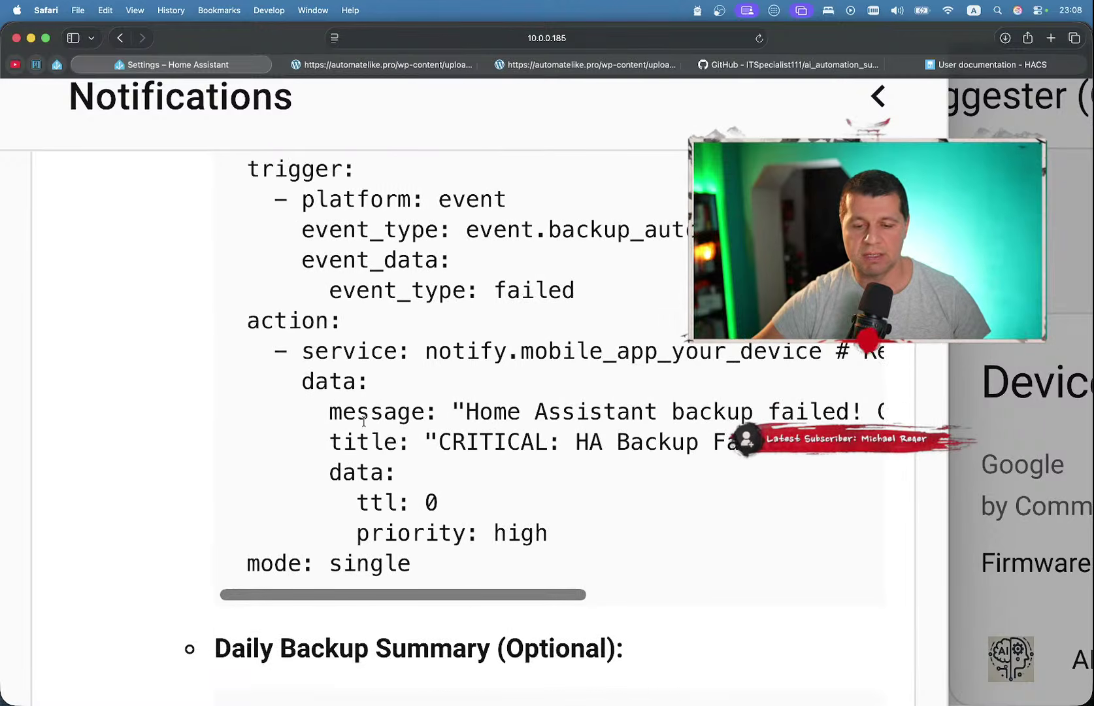
scroll(349, 366, down, 6)
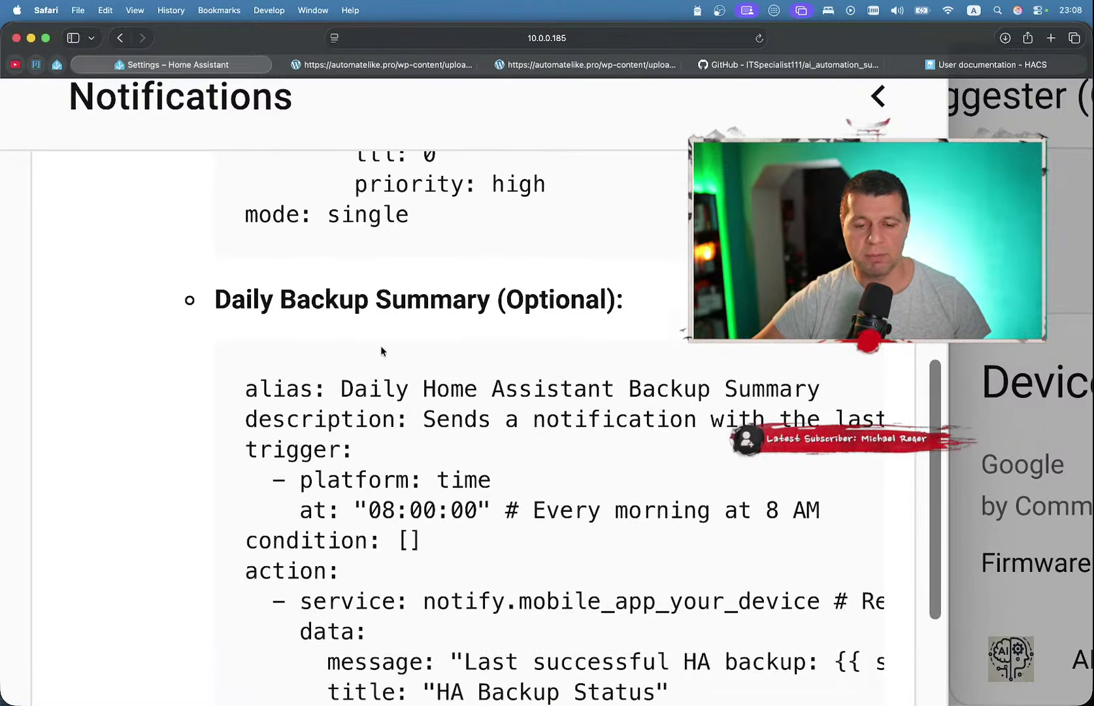
scroll(381, 345, down, 10)
scroll(380, 346, up, 2)
scroll(381, 347, down, 1)
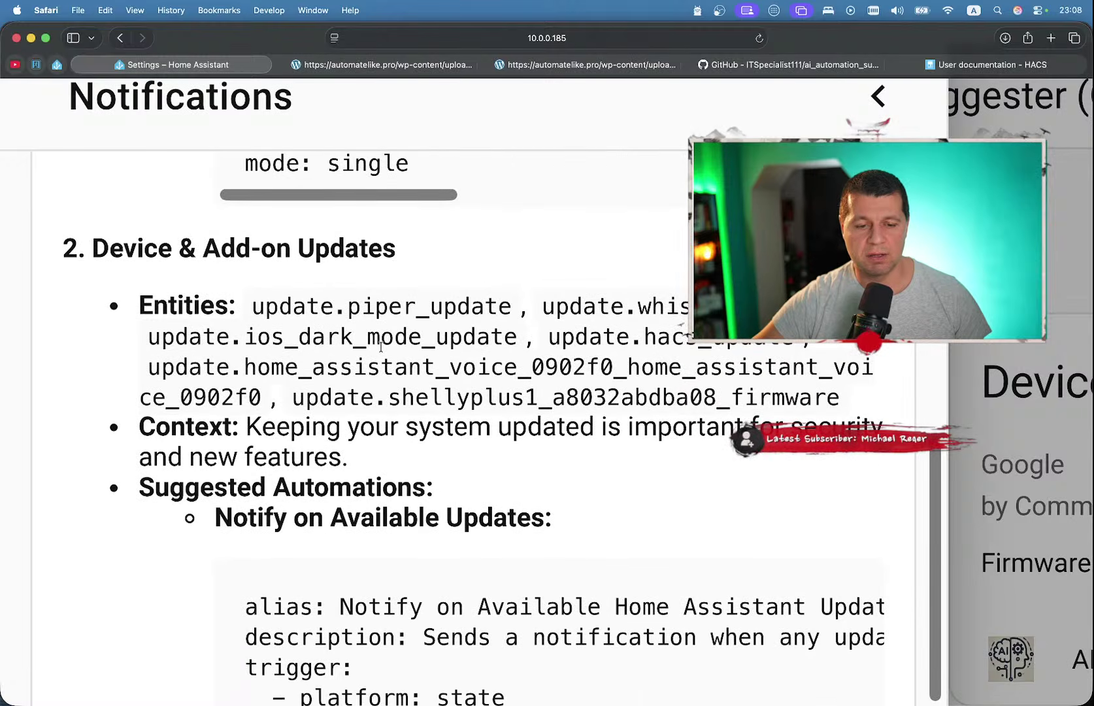
scroll(381, 346, down, 14)
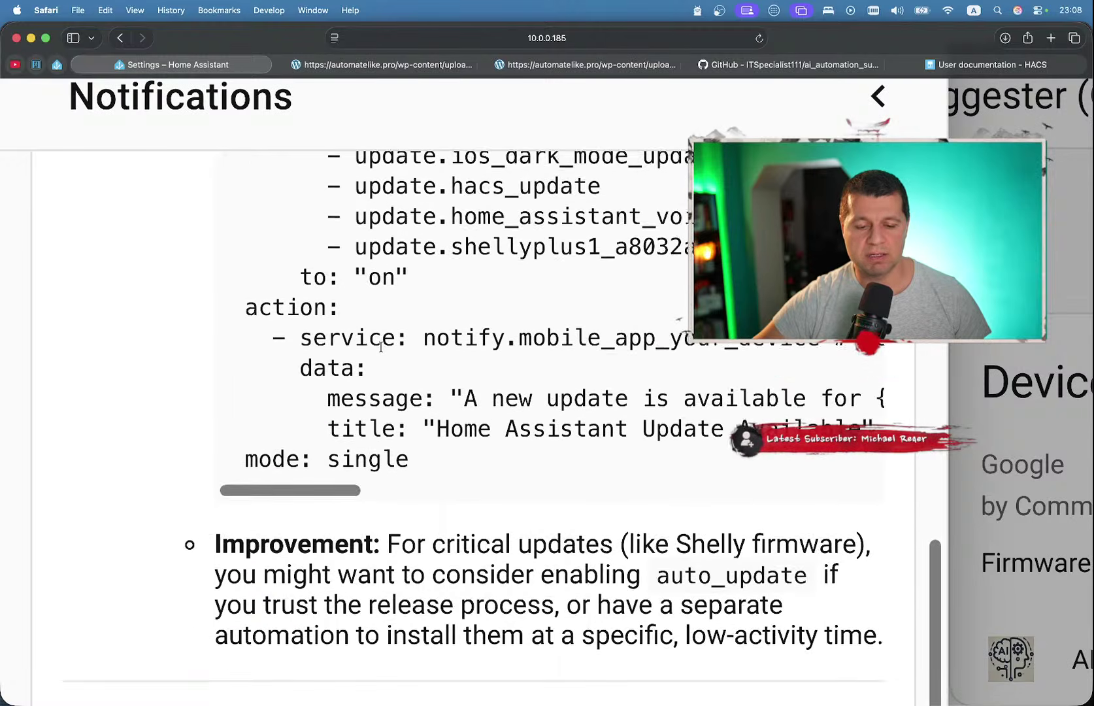
- Highlight the full YAML of the Open Window - Energy Saving automation under Bedroom Automations
scroll(380, 347, down, 6)
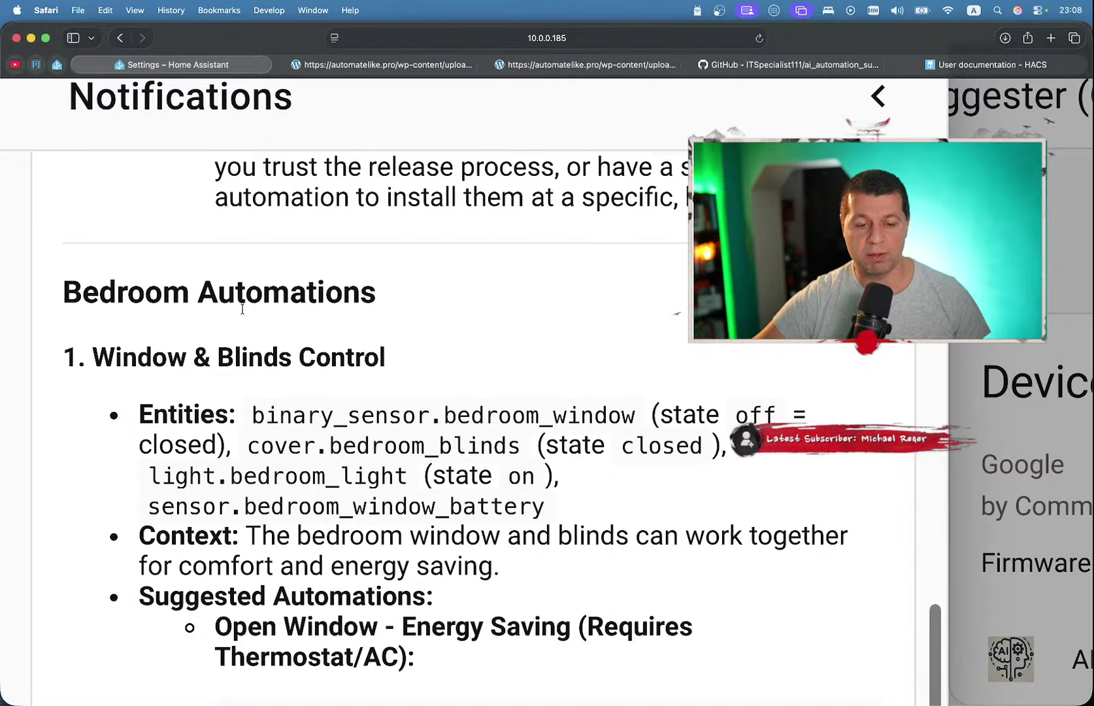
scroll(362, 353, down, 10)
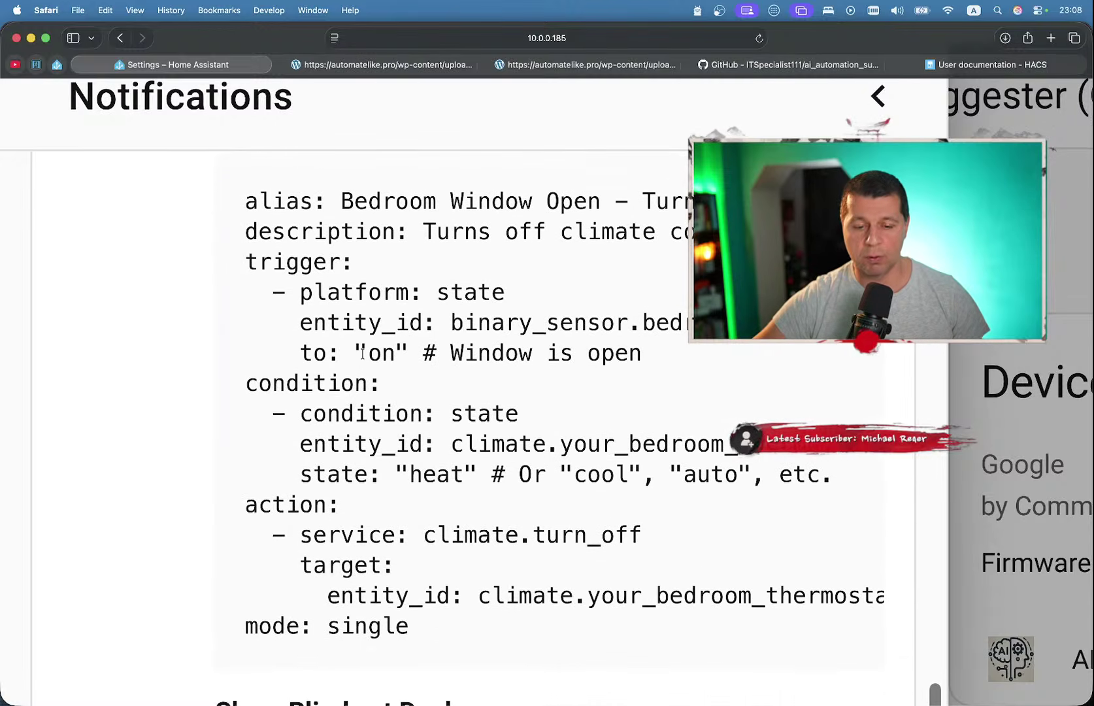
drag(244, 198, 463, 617)
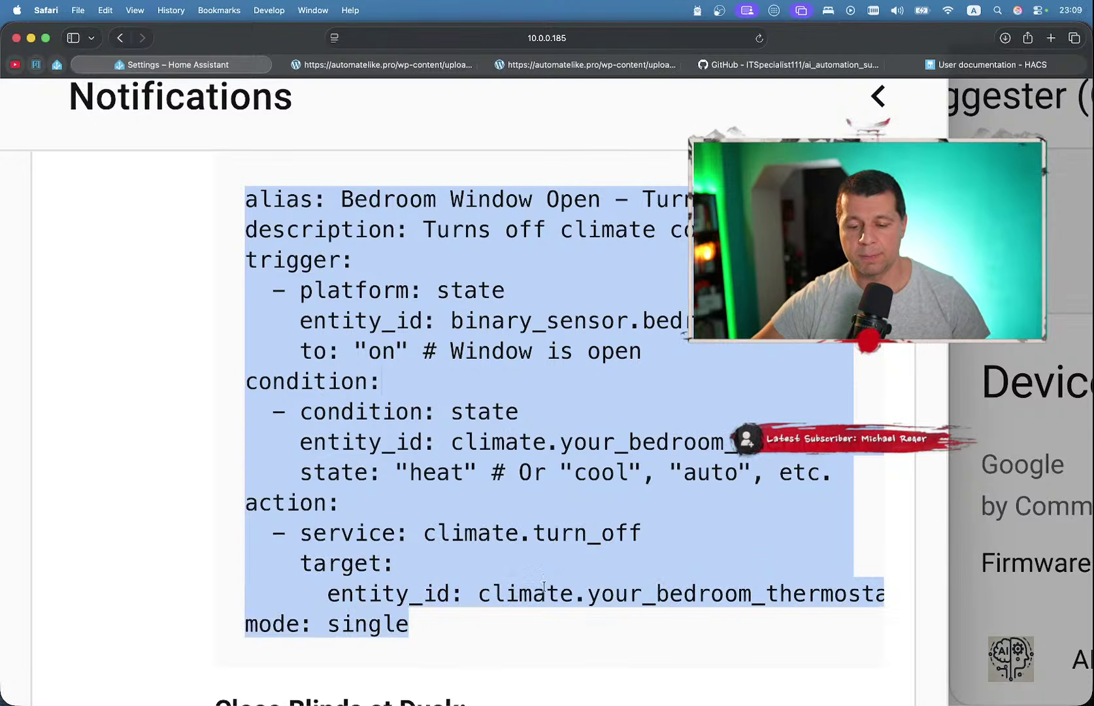
- Review the Close Blinds at Dusk and Open Blinds & Light in the Morning automations, including the Improvement note
scroll(536, 419, down, 10)
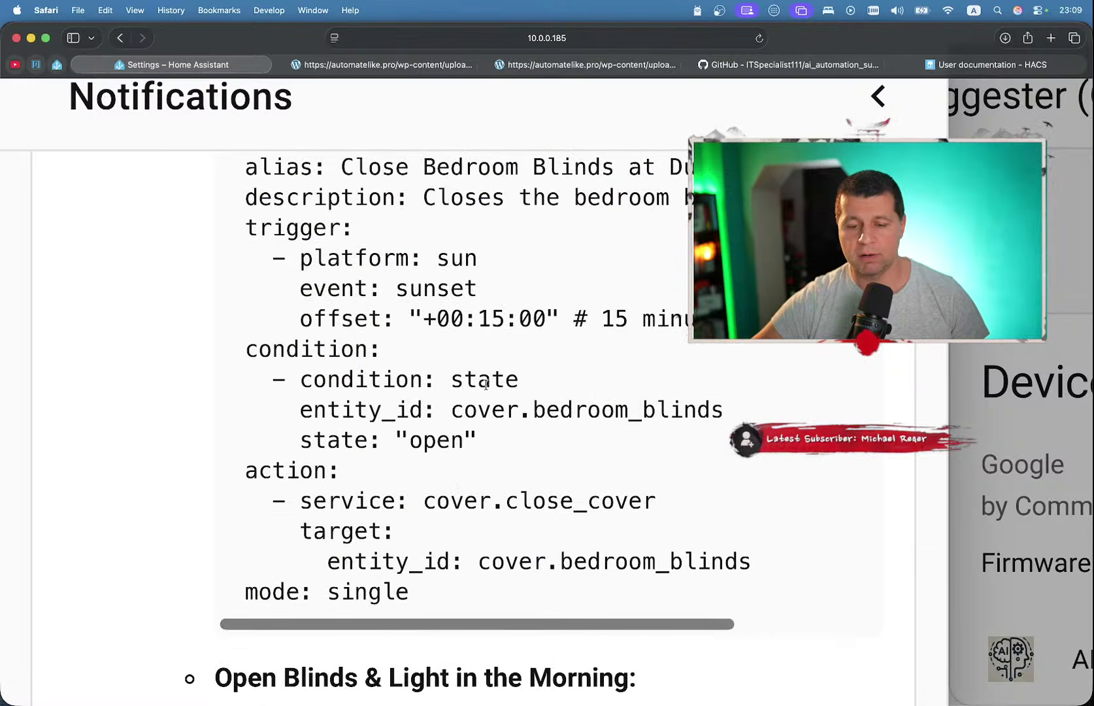
scroll(496, 485, down, 2)
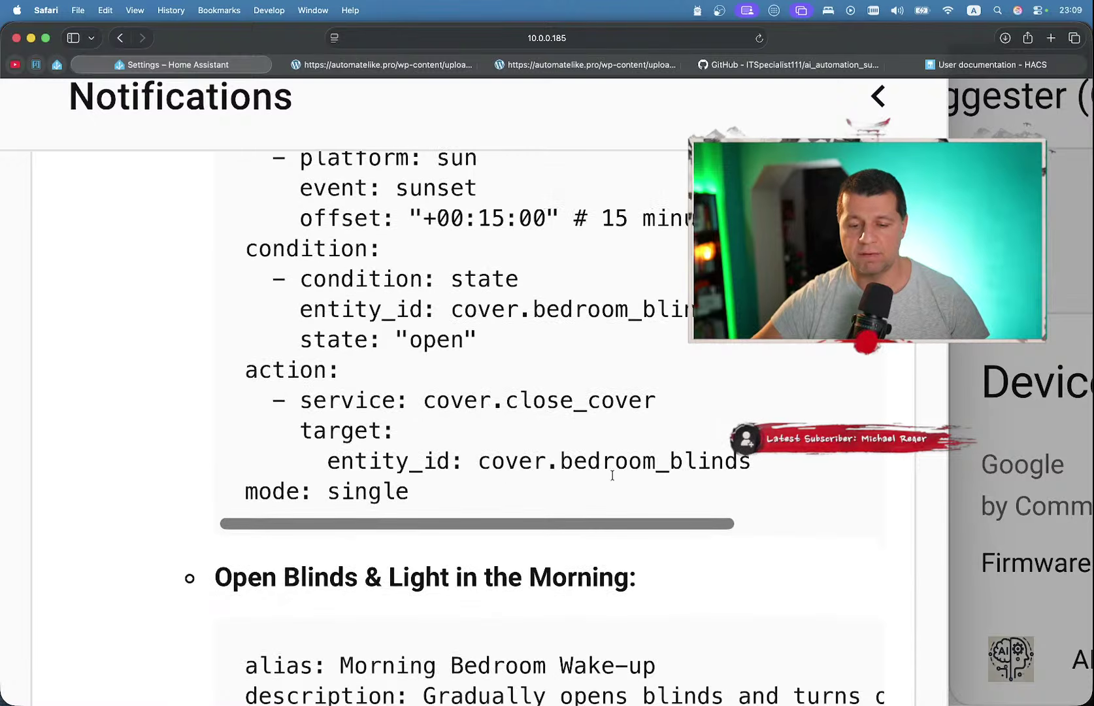
scroll(604, 475, down, 2)
scroll(600, 480, up, 5)
scroll(601, 480, down, 10)
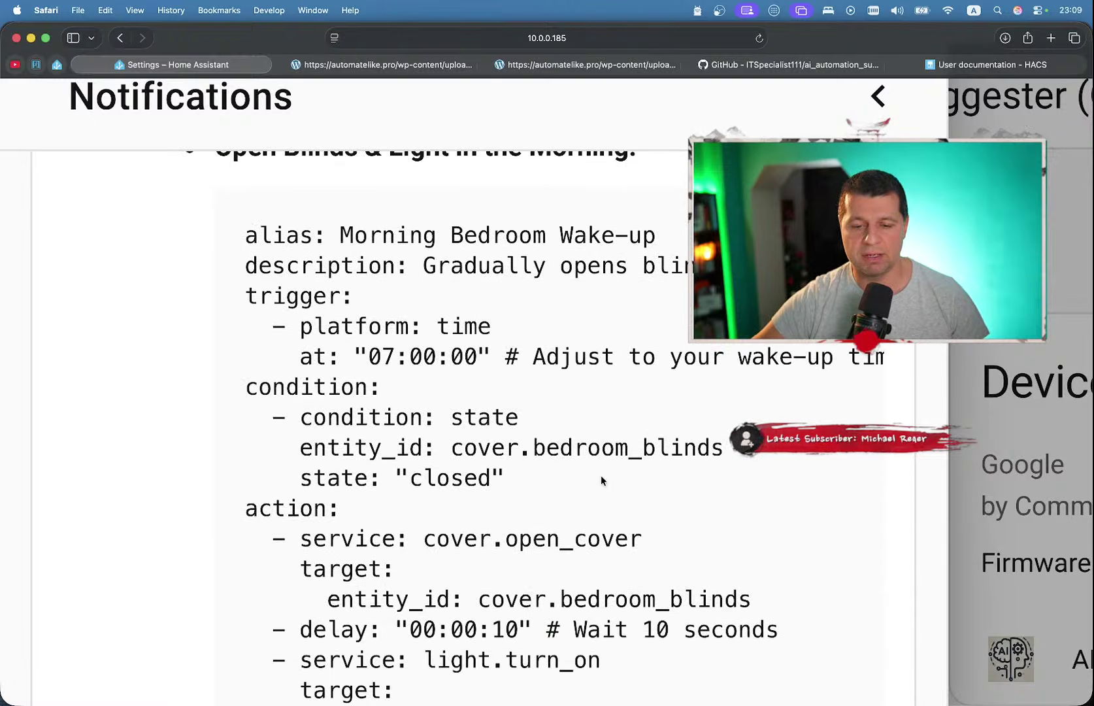
scroll(600, 479, down, 3)
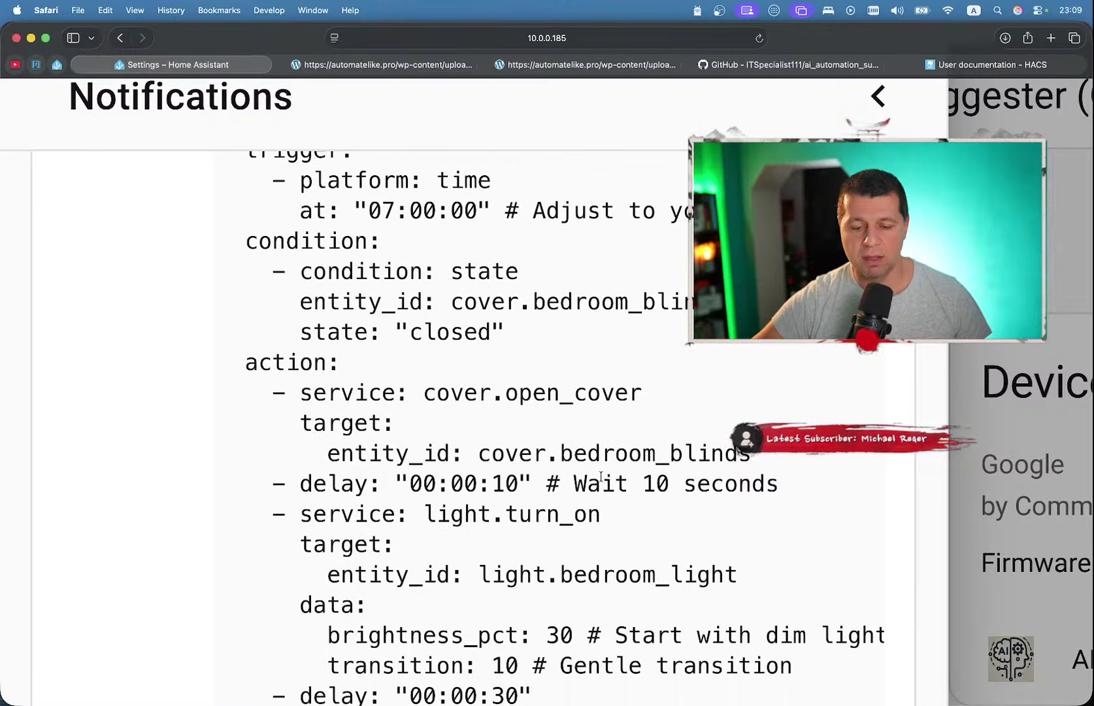
scroll(600, 476, down, 6)
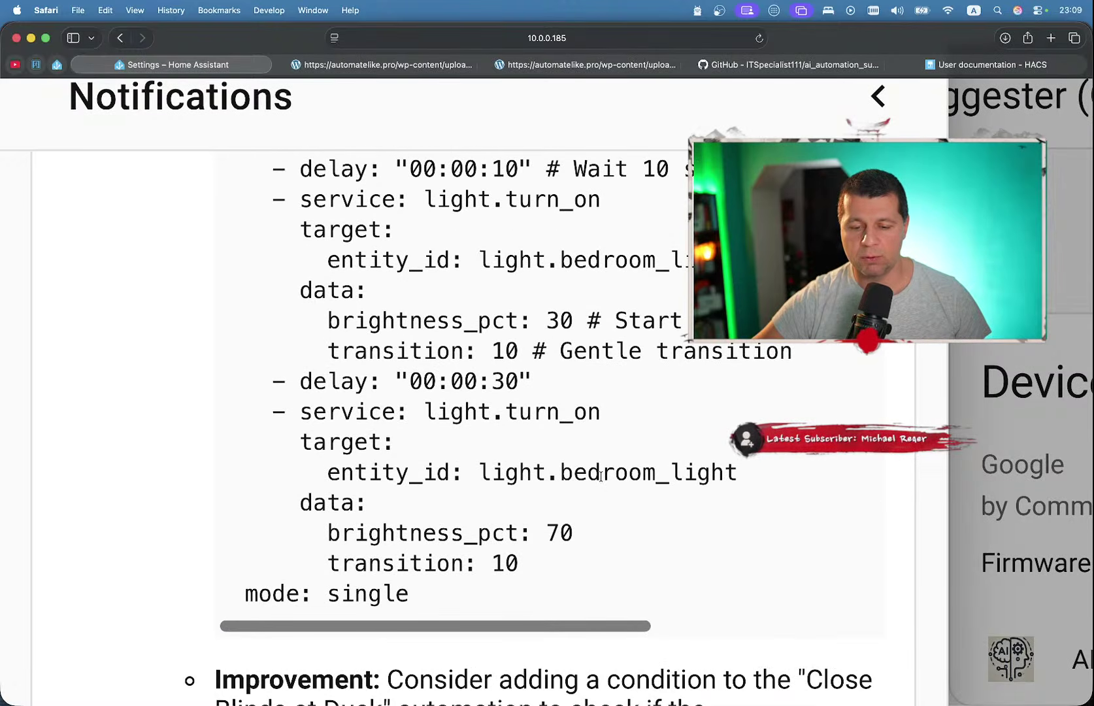
scroll(600, 476, up, 8)
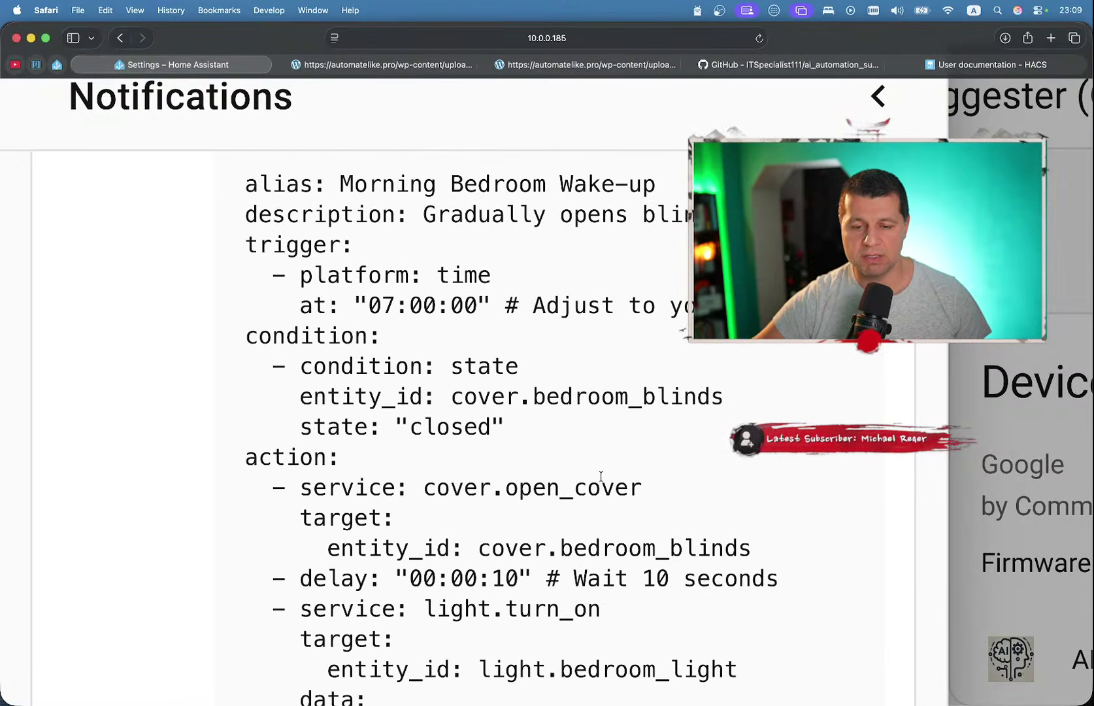
scroll(601, 476, up, 4)
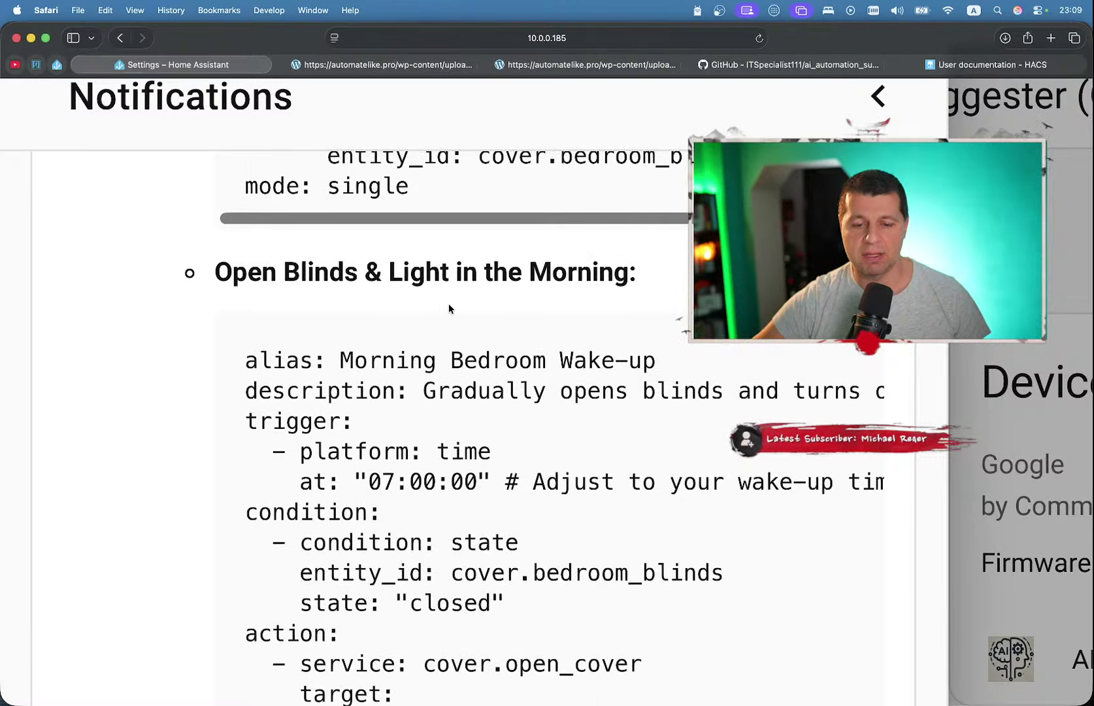
scroll(520, 332, down, 13)
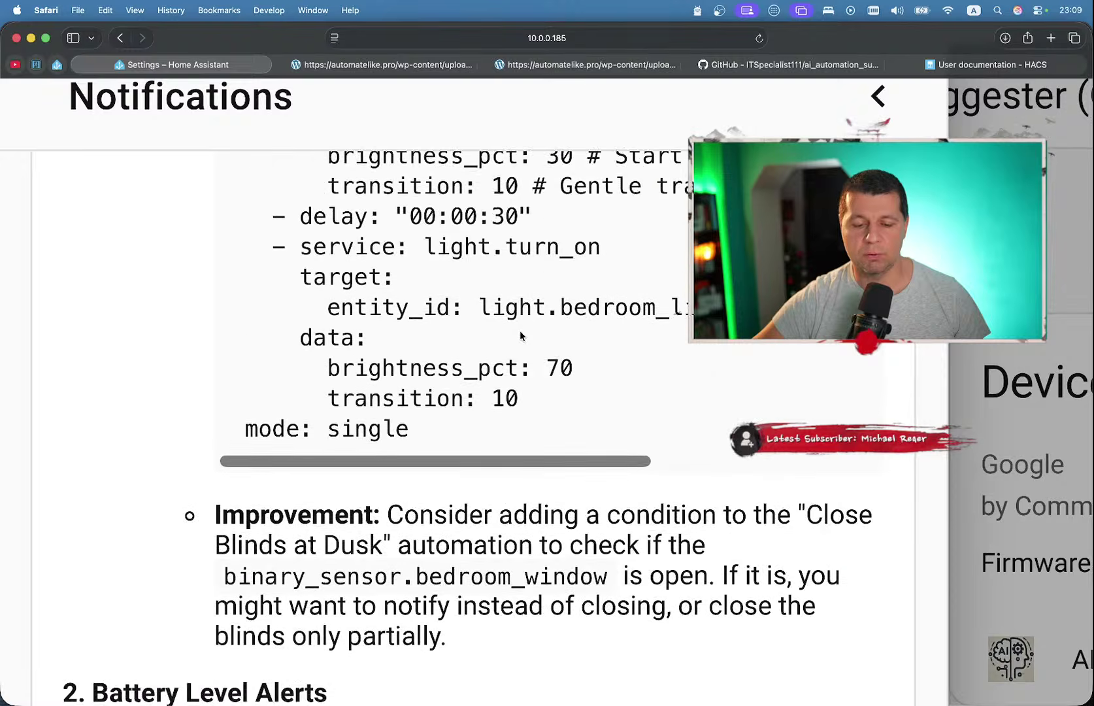
scroll(520, 335, down, 2)
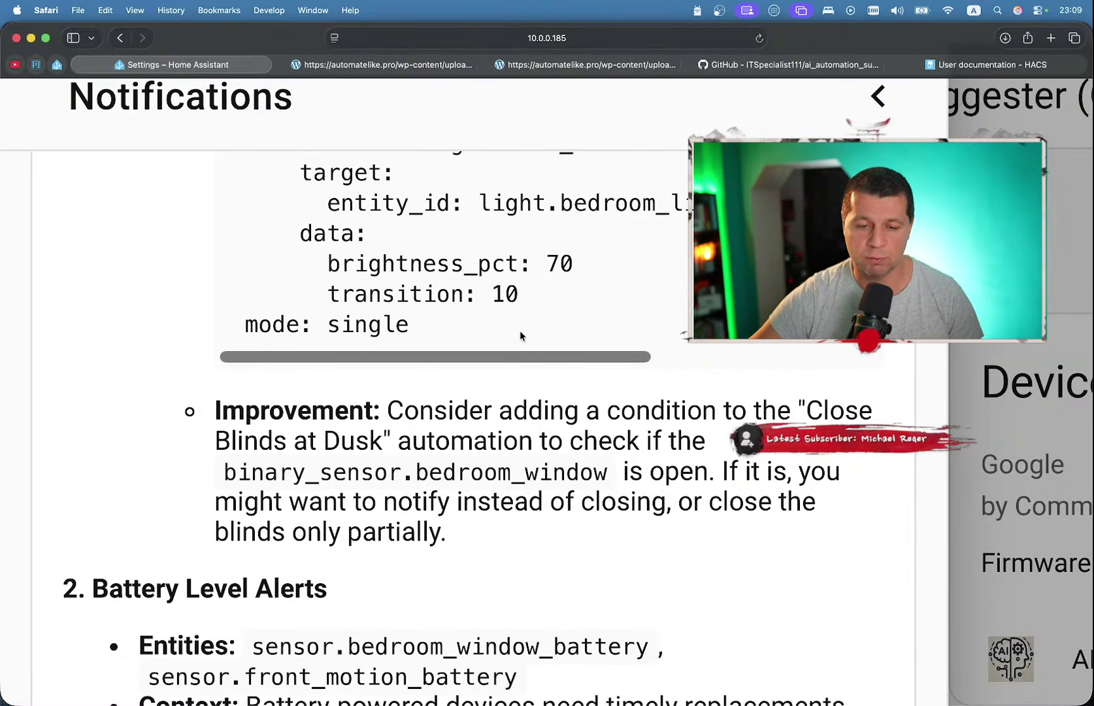
scroll(520, 335, up, 9)
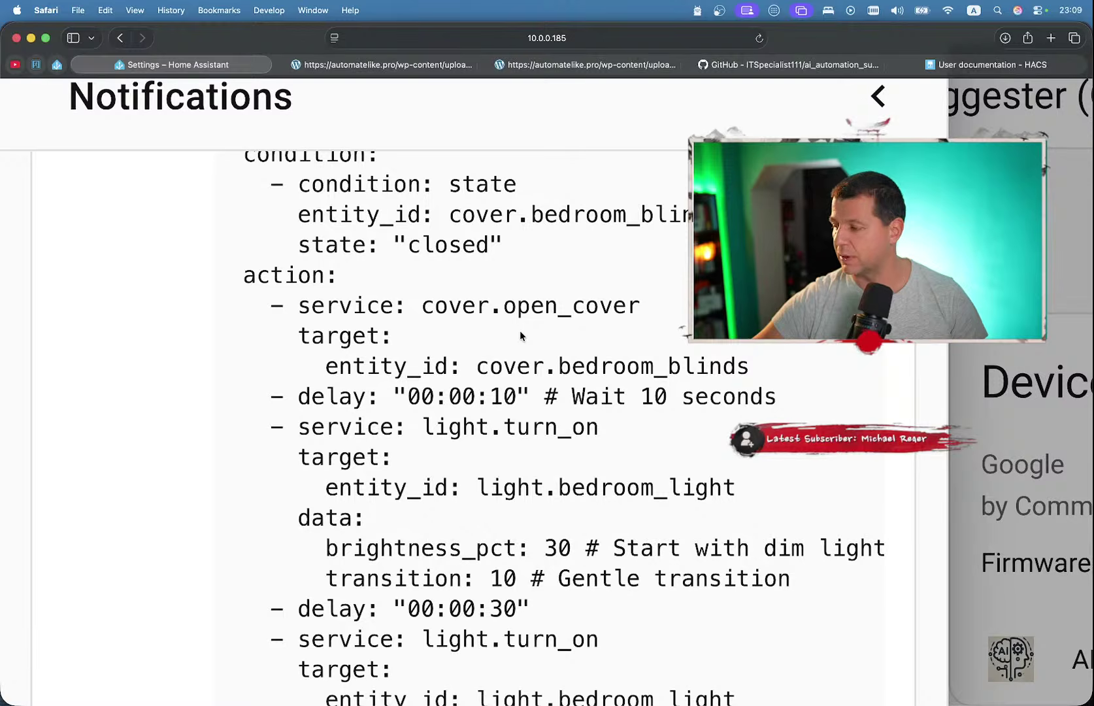
- Go through the Battery Level Alerts suggestion and highlight the threshold value 20 for the front motion battery in its YAML
scroll(520, 334, down, 9)
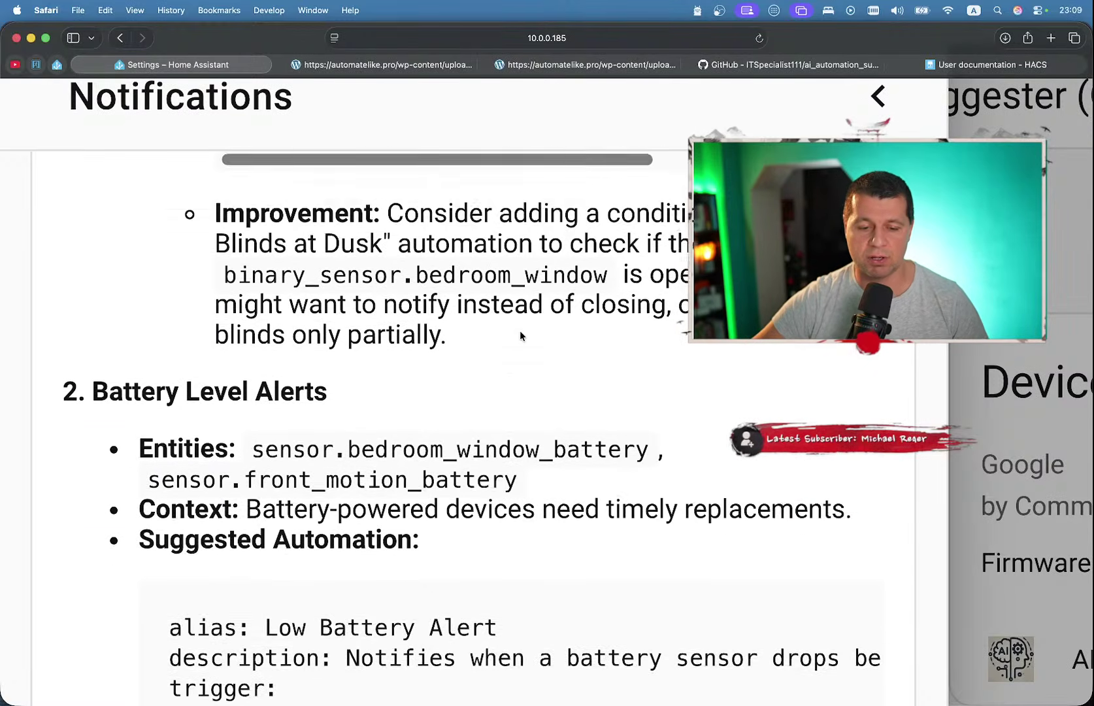
scroll(521, 335, down, 2)
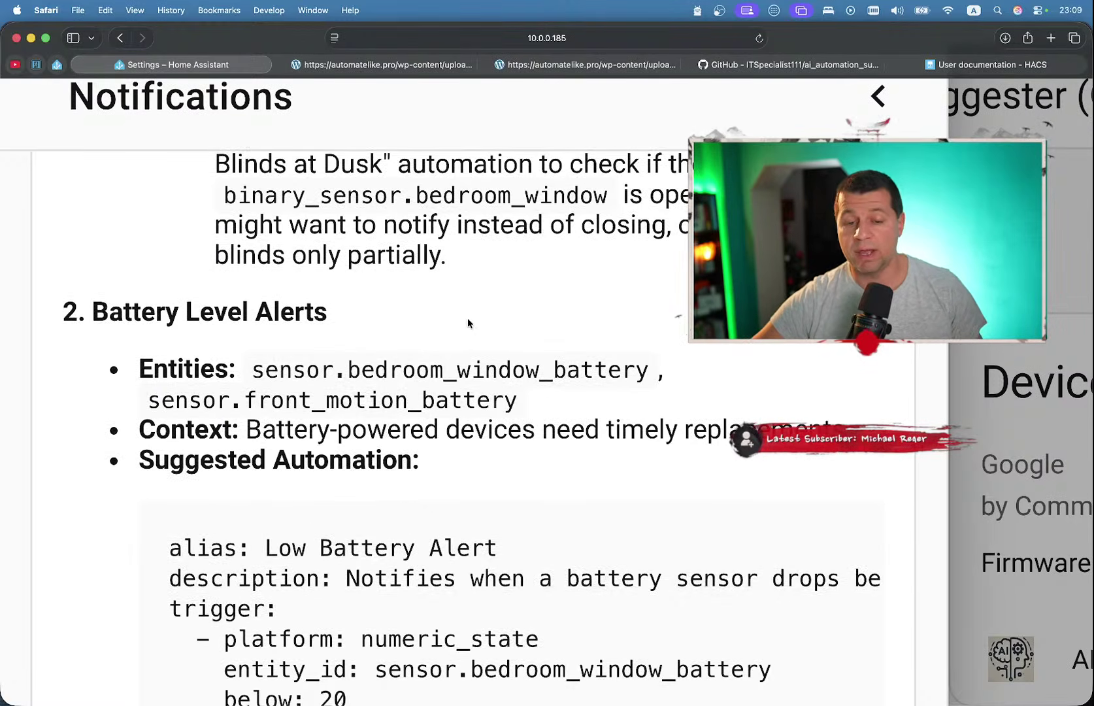
scroll(467, 322, down, 7)
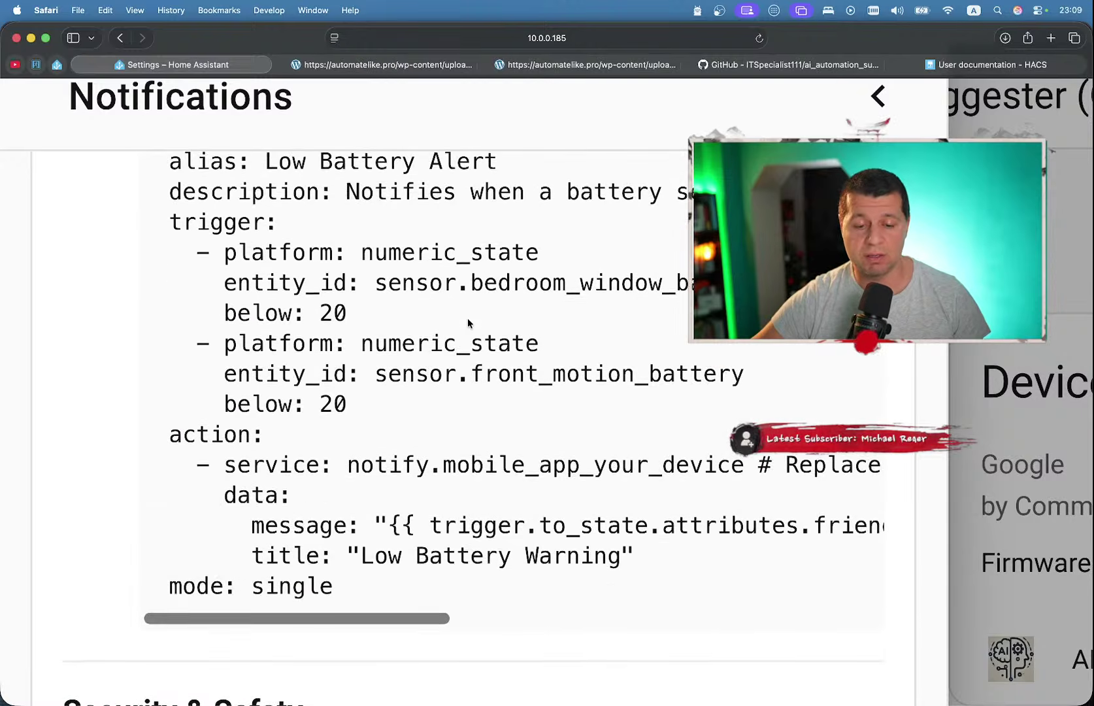
scroll(467, 320, down, 1)
scroll(467, 320, up, 5)
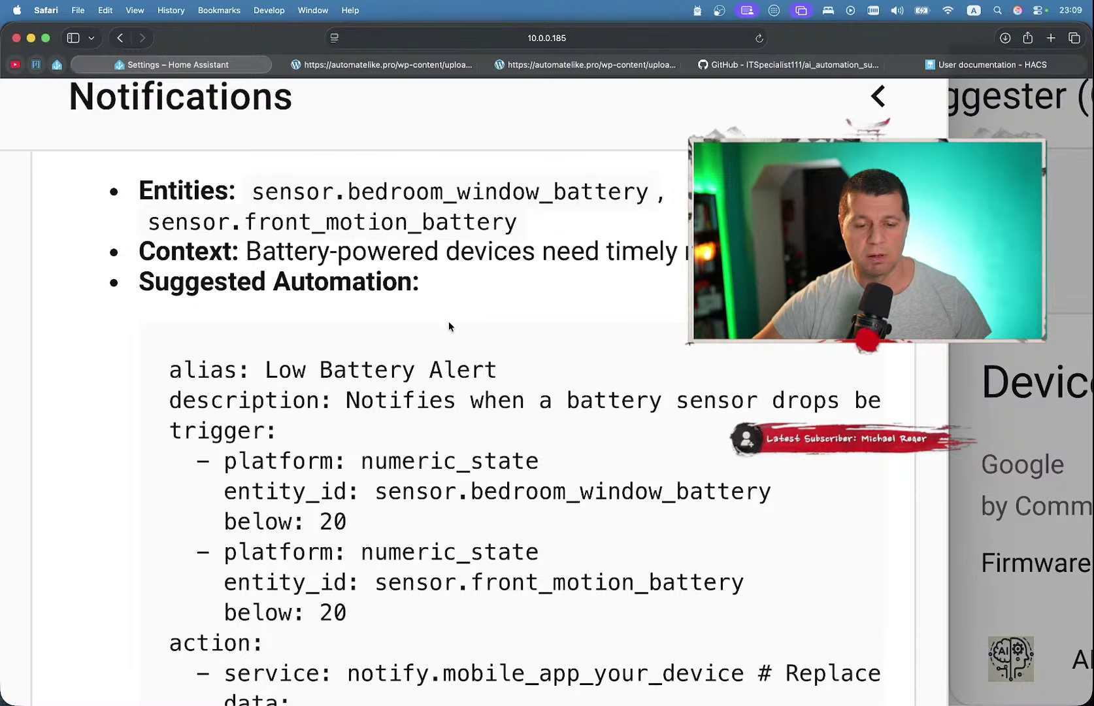
scroll(361, 391, up, 3)
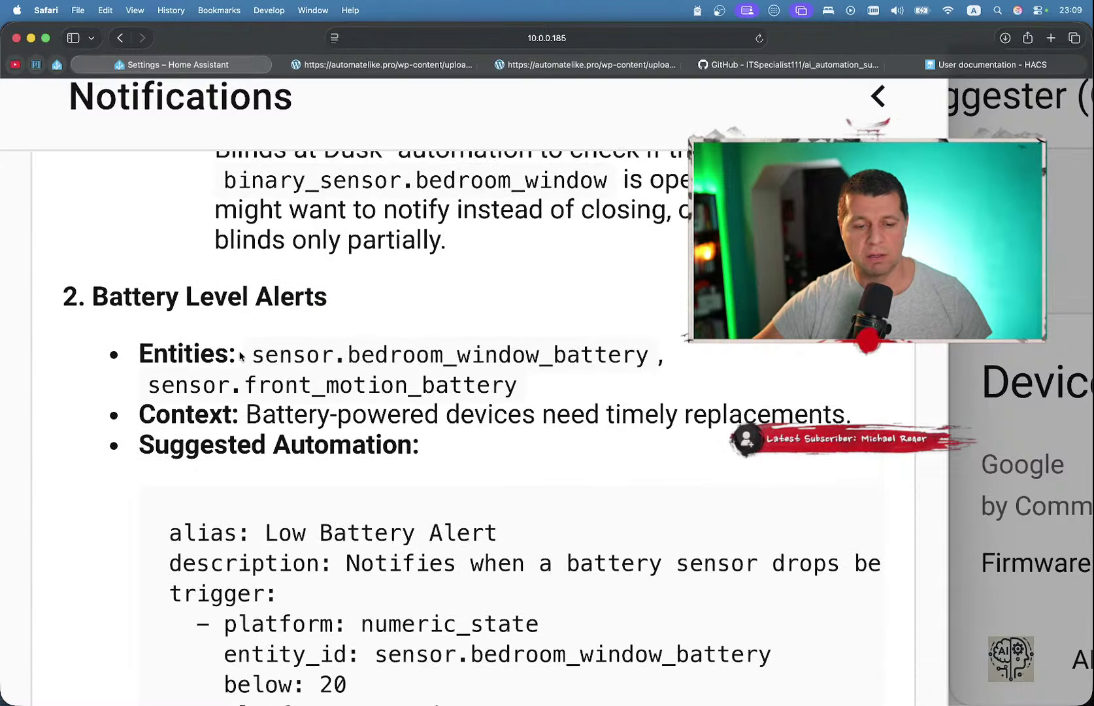
scroll(254, 392, down, 3)
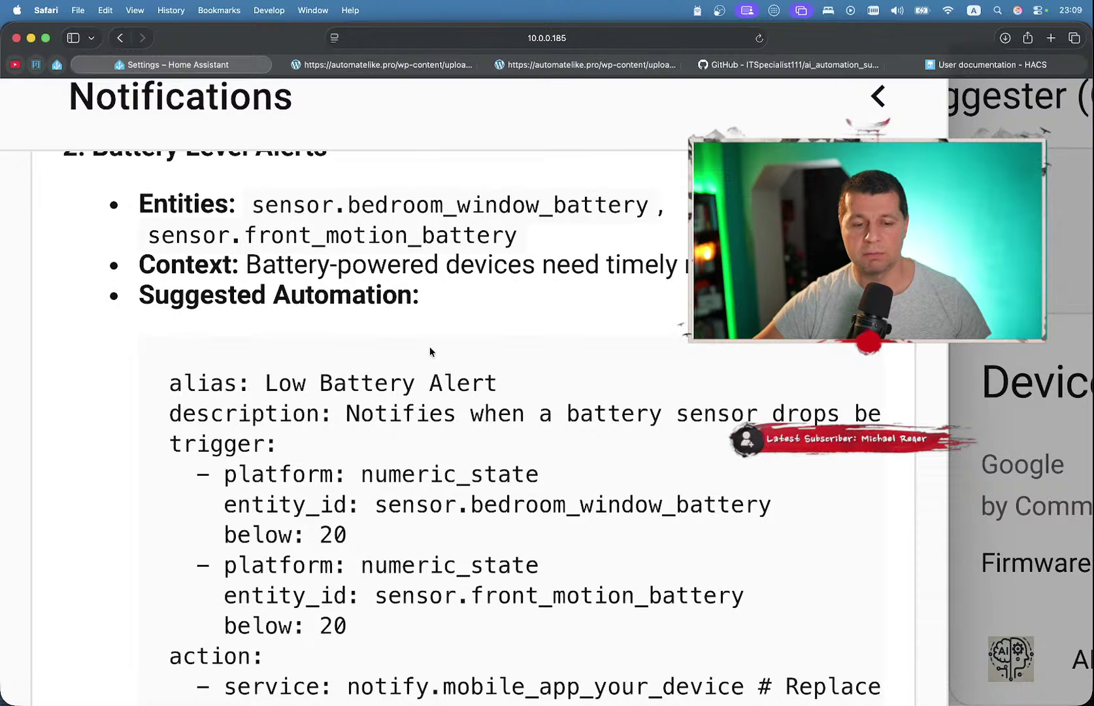
scroll(431, 352, down, 2)
scroll(429, 351, down, 2)
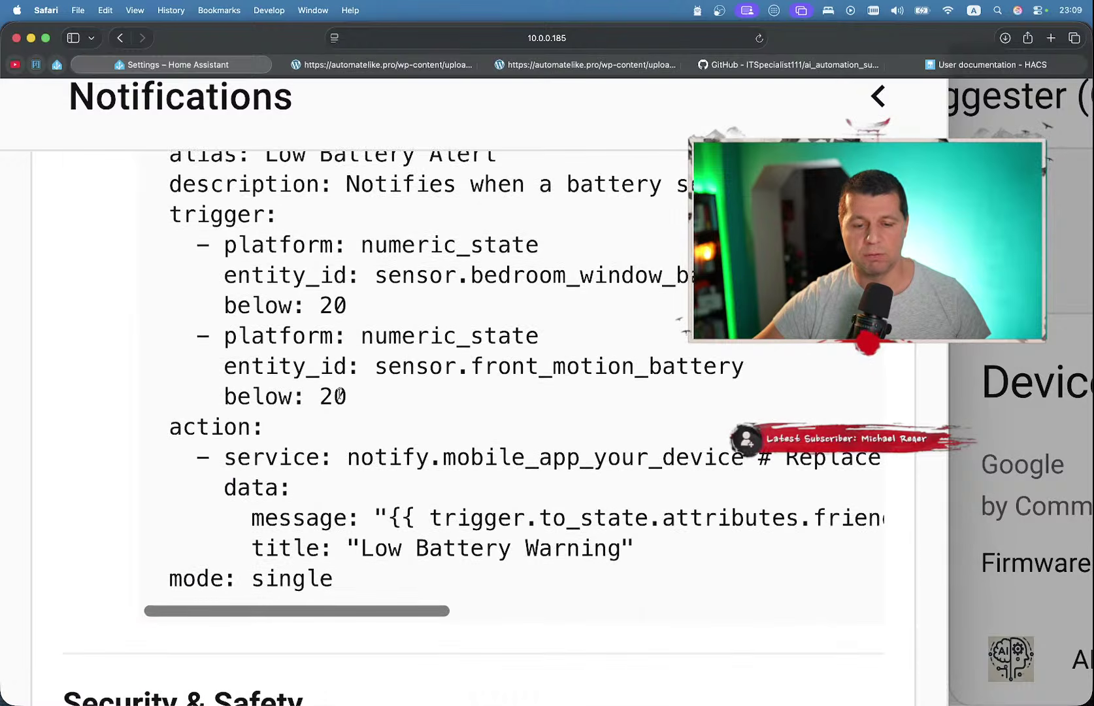
double_click(335, 396)
scroll(528, 368, down, 2)
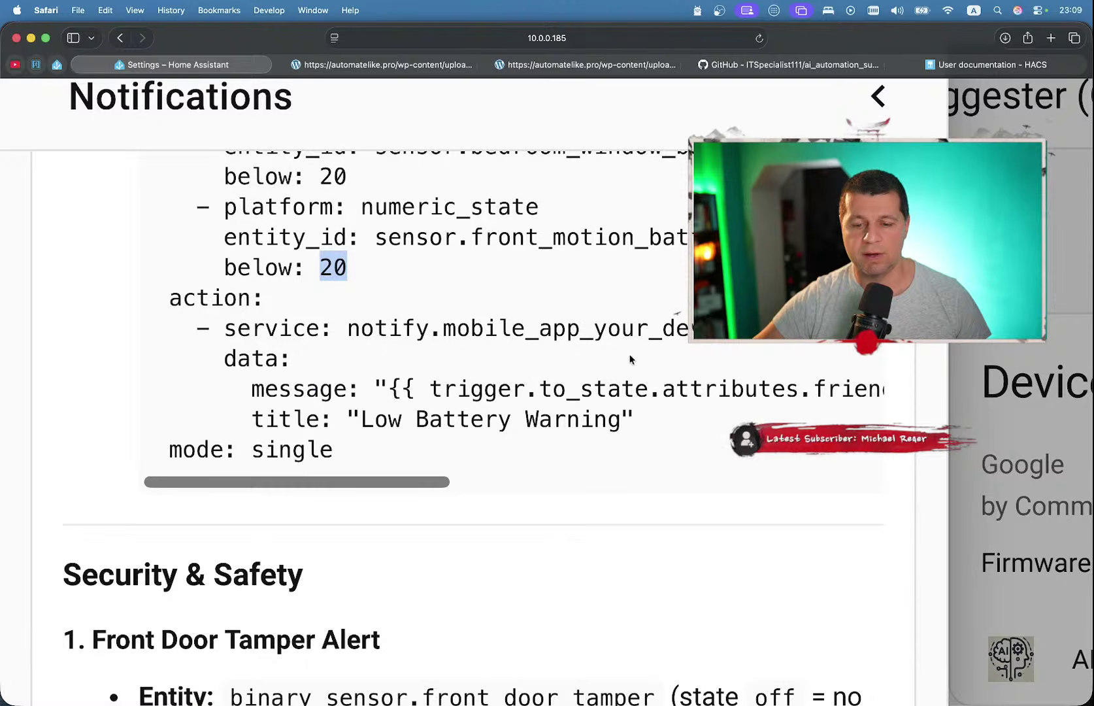
- Review the Front Door Tamper Alert suggestion under Security & Safety, including its full suggested YAML
scroll(630, 358, down, 2)
scroll(576, 356, down, 4)
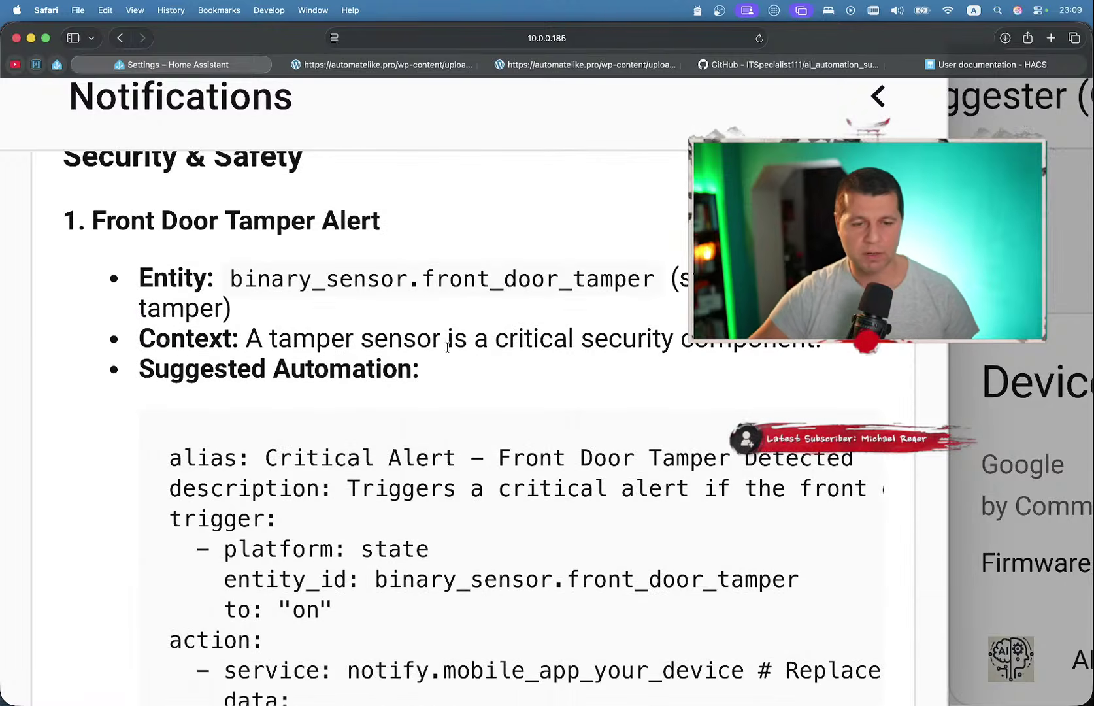
scroll(418, 353, up, 3)
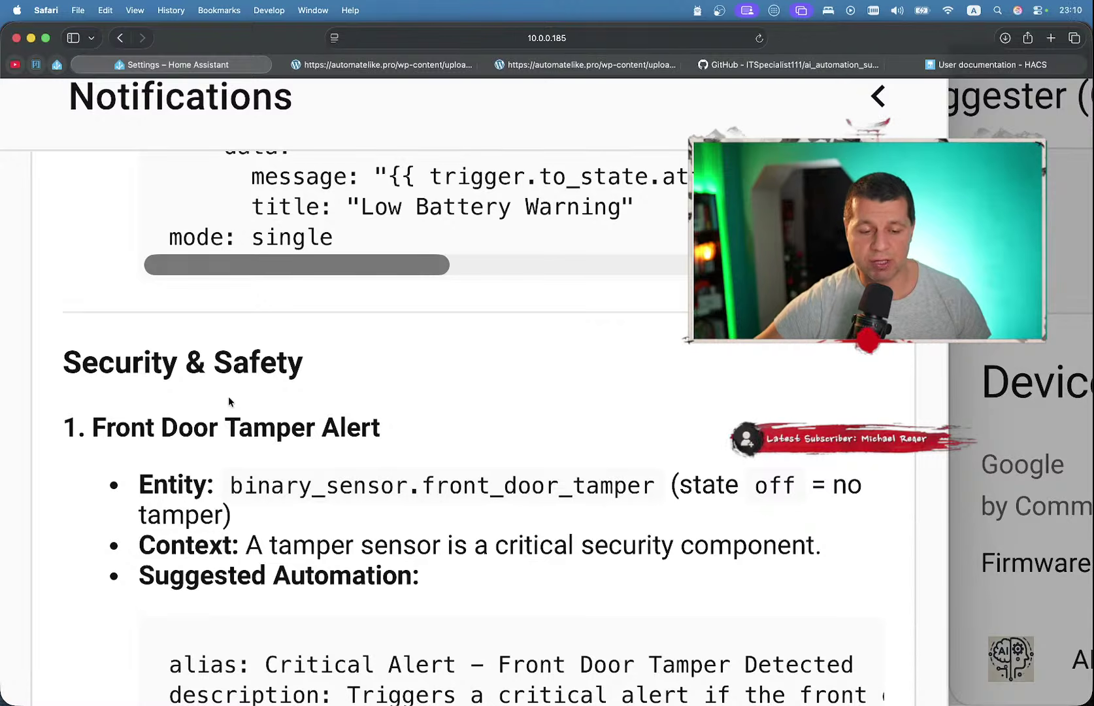
scroll(228, 396, down, 7)
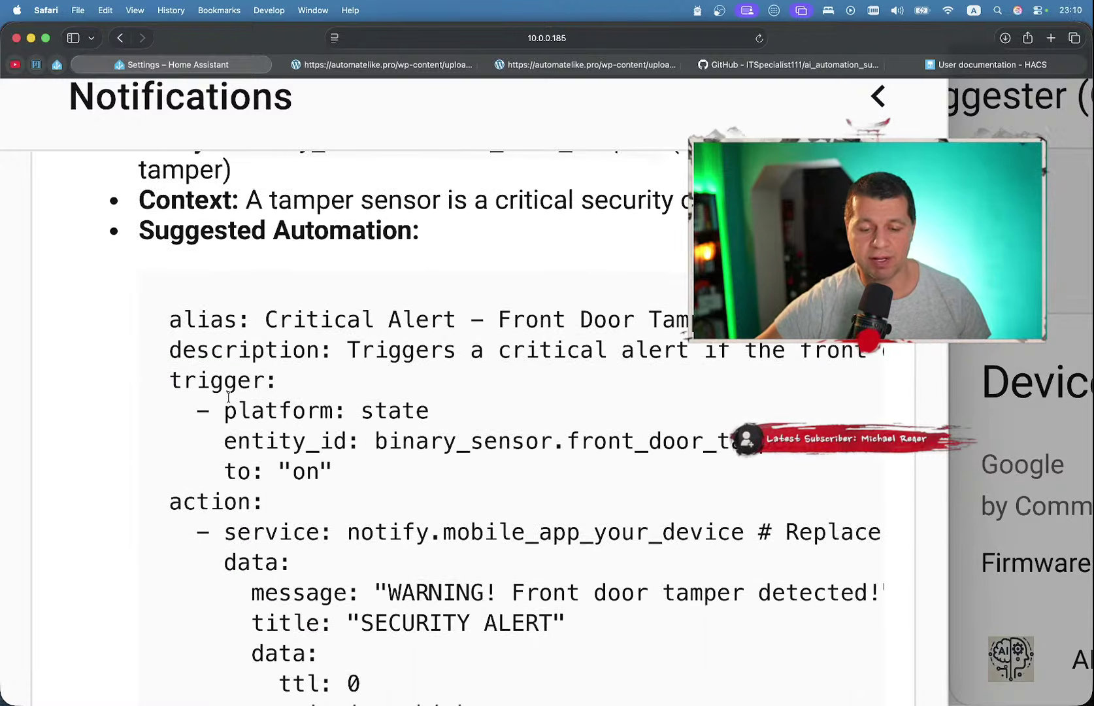
scroll(228, 396, down, 4)
scroll(228, 396, down, 2)
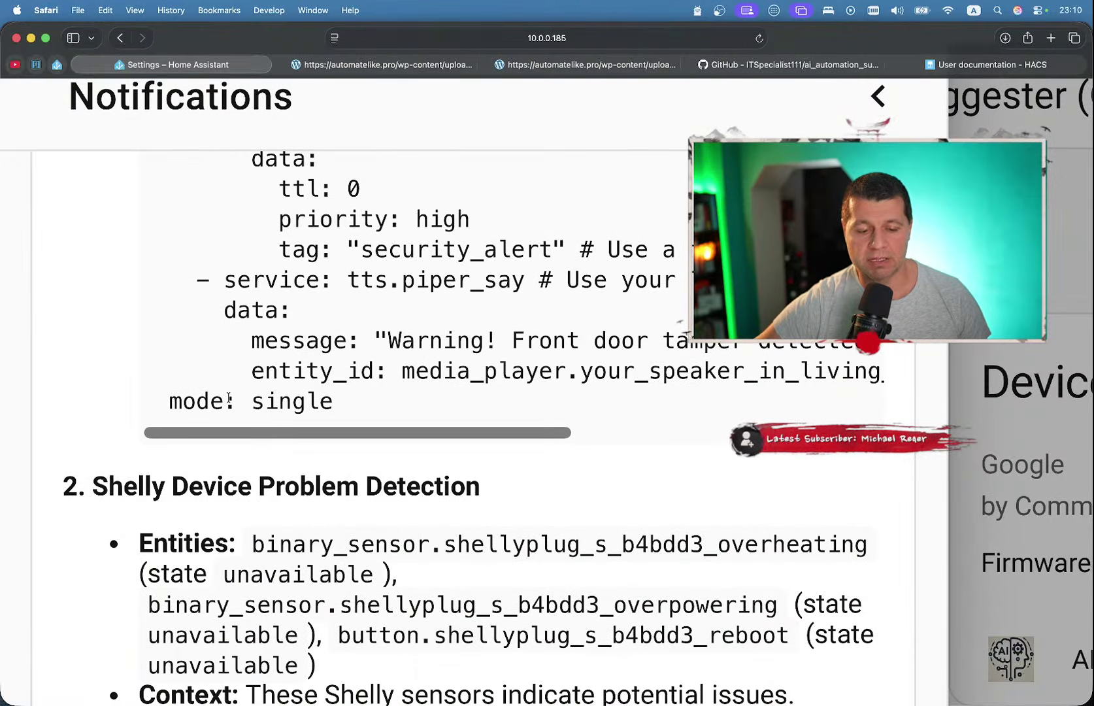
- Examine the Shelly Device Problem Detection suggestion, covering its entities, improvement advice and the Shelly Plug Problem Alert YAML
scroll(228, 396, down, 2)
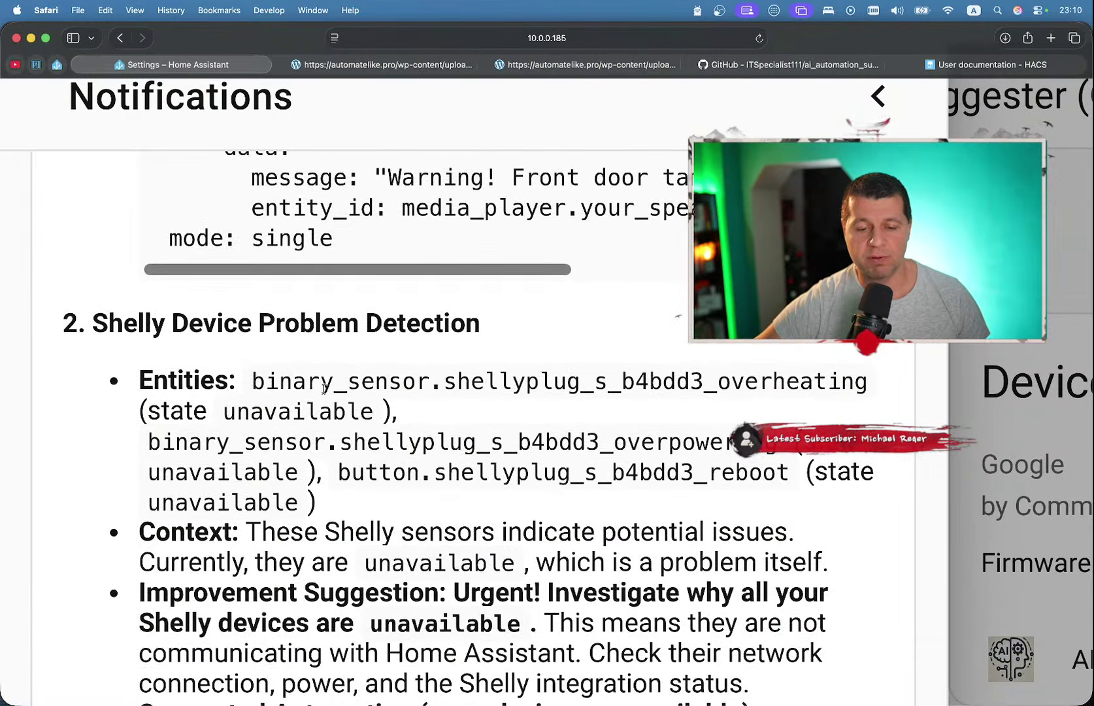
scroll(322, 389, down, 2)
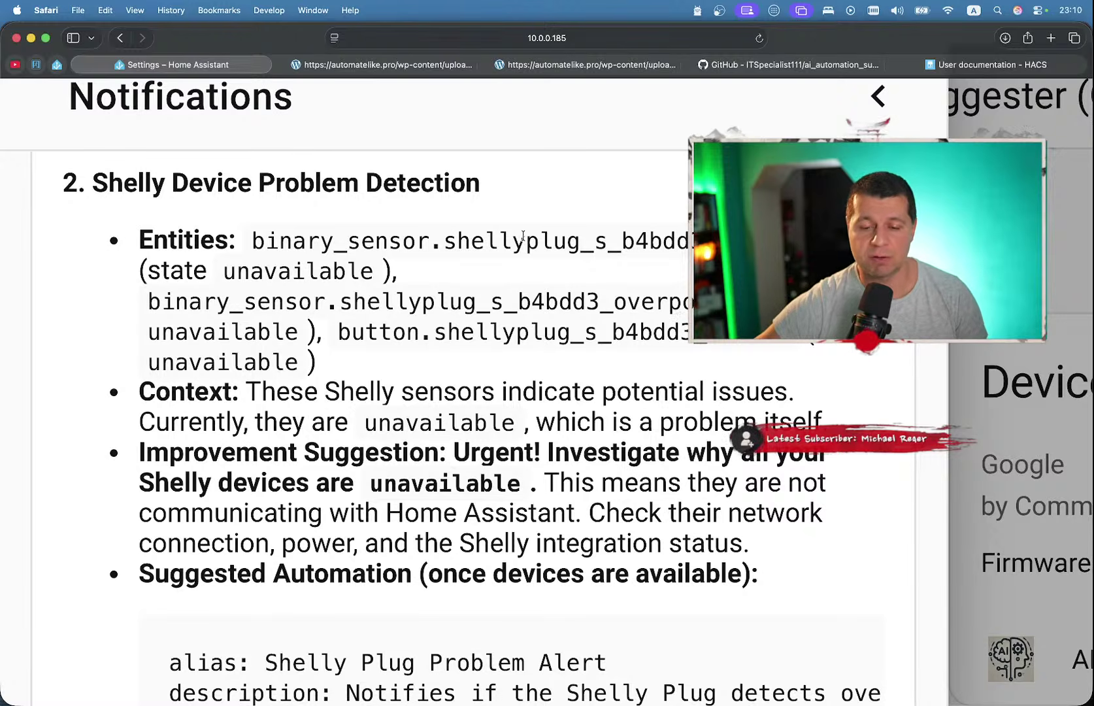
scroll(522, 237, down, 5)
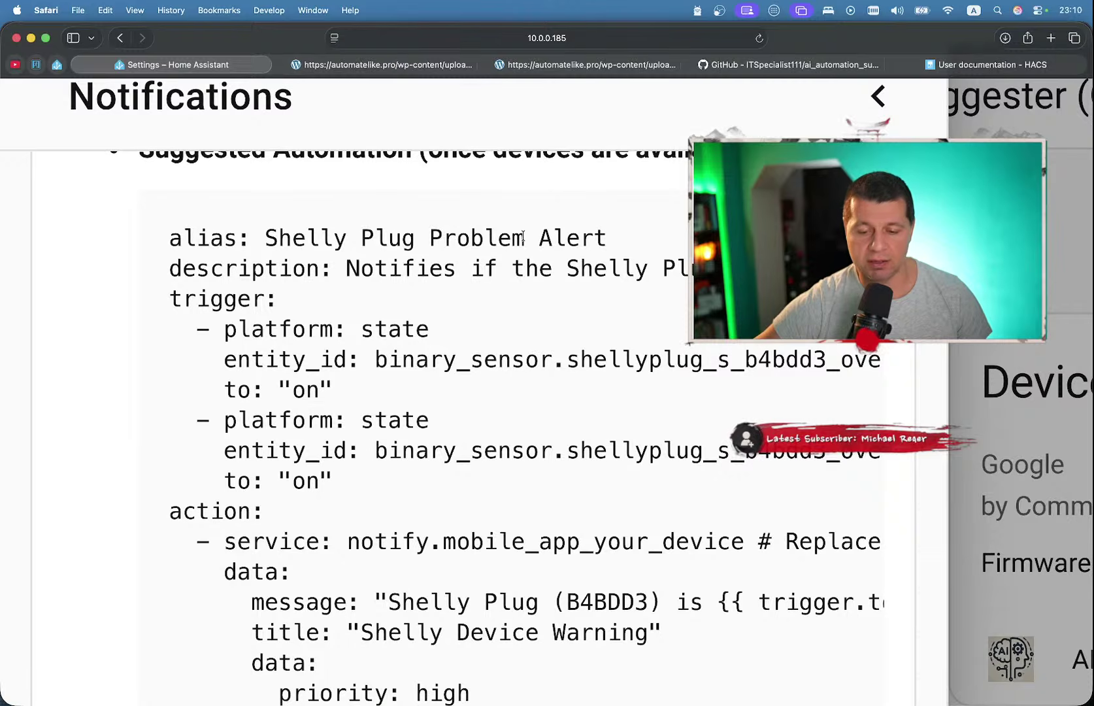
scroll(523, 237, down, 2)
scroll(523, 235, up, 2)
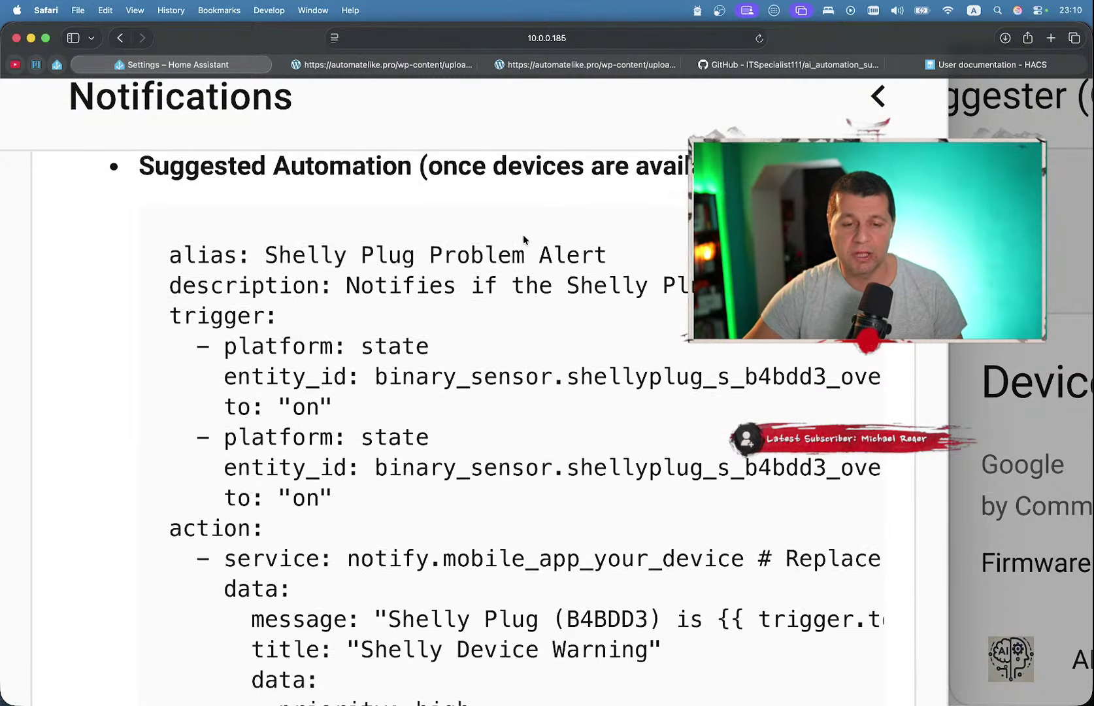
scroll(523, 239, up, 1)
scroll(352, 312, down, 3)
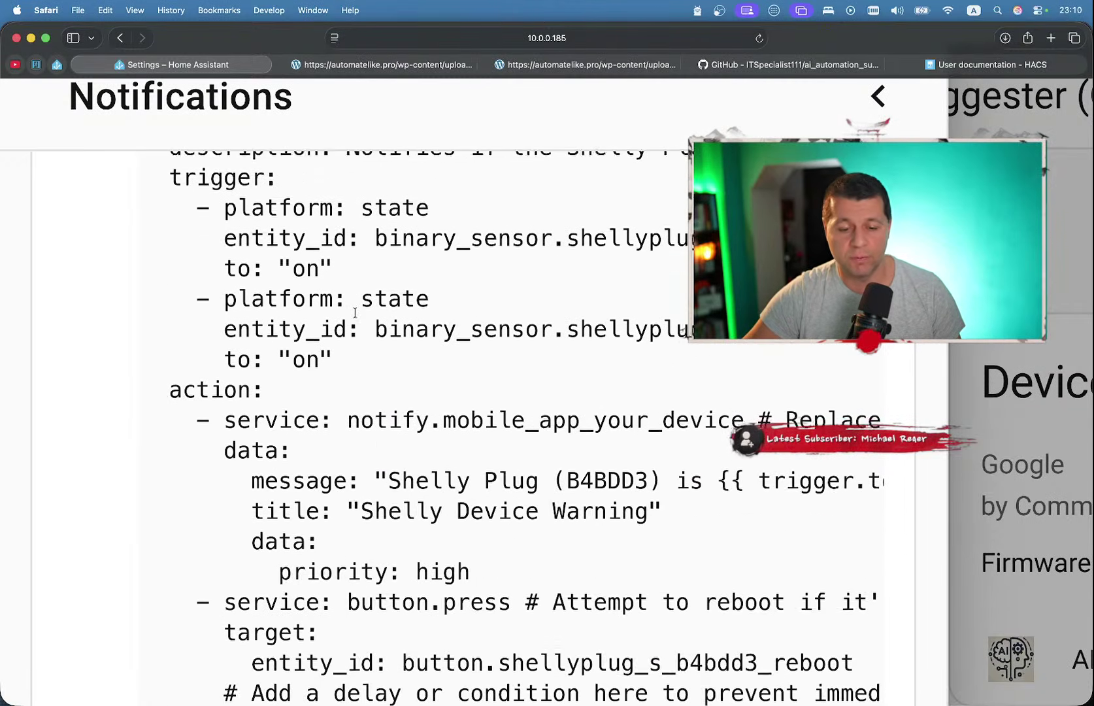
- Review the High Temperature Warning automation for the family room, including its Improvement note
scroll(355, 313, down, 12)
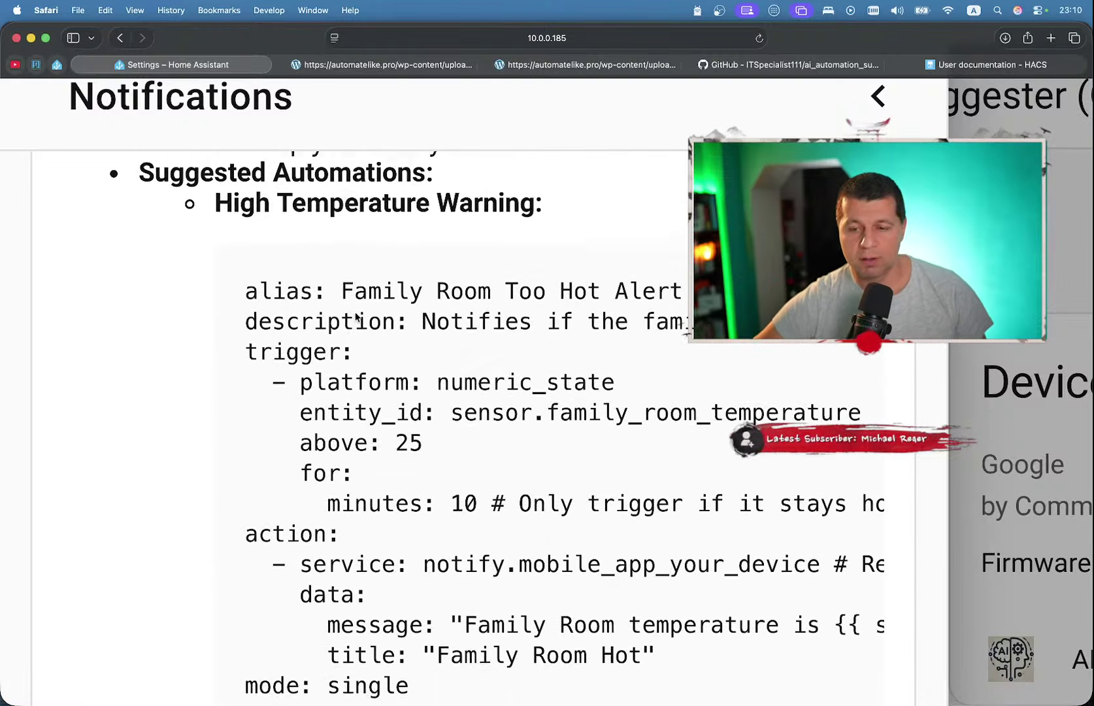
scroll(356, 316, up, 2)
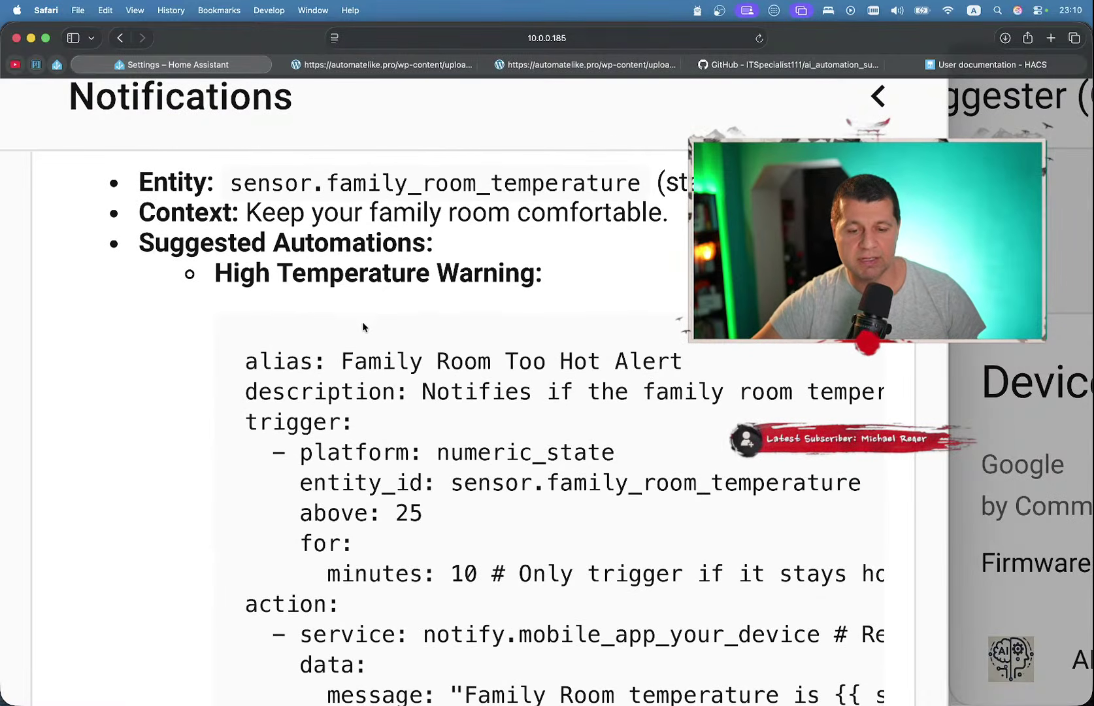
scroll(520, 390, down, 4)
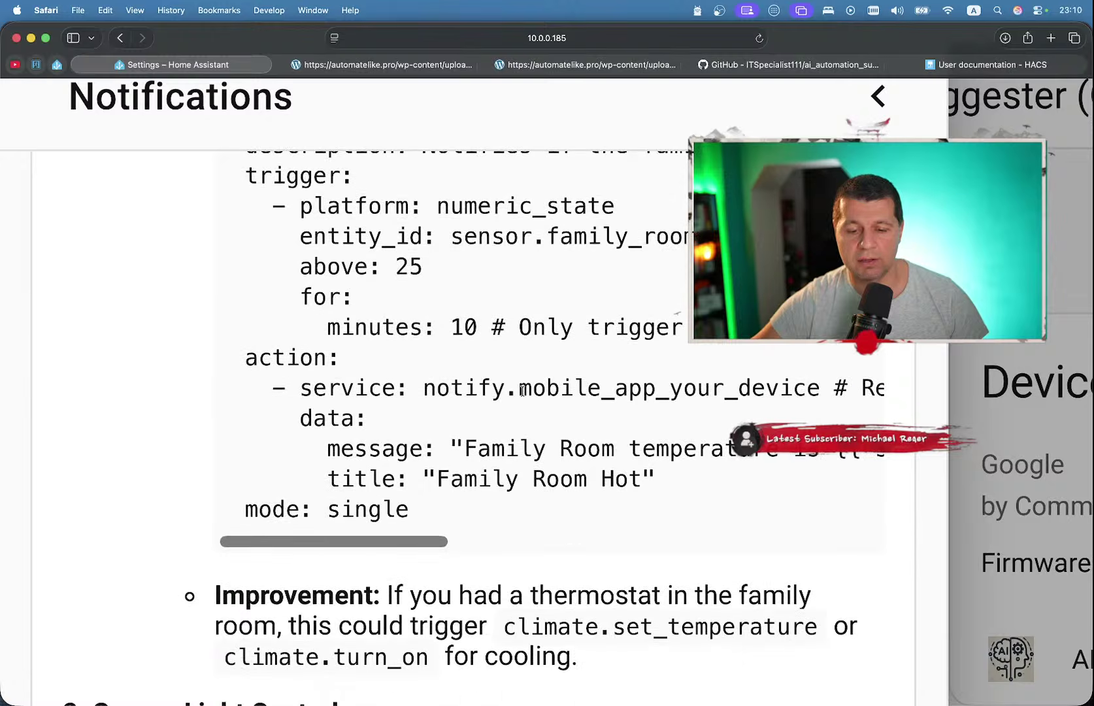
- Examine the Ollama suggestions notification, reading the introduction and all columns of the Entity Overview & Immediate Tweaks table
scroll(521, 390, down, 11)
scroll(523, 393, up, 1)
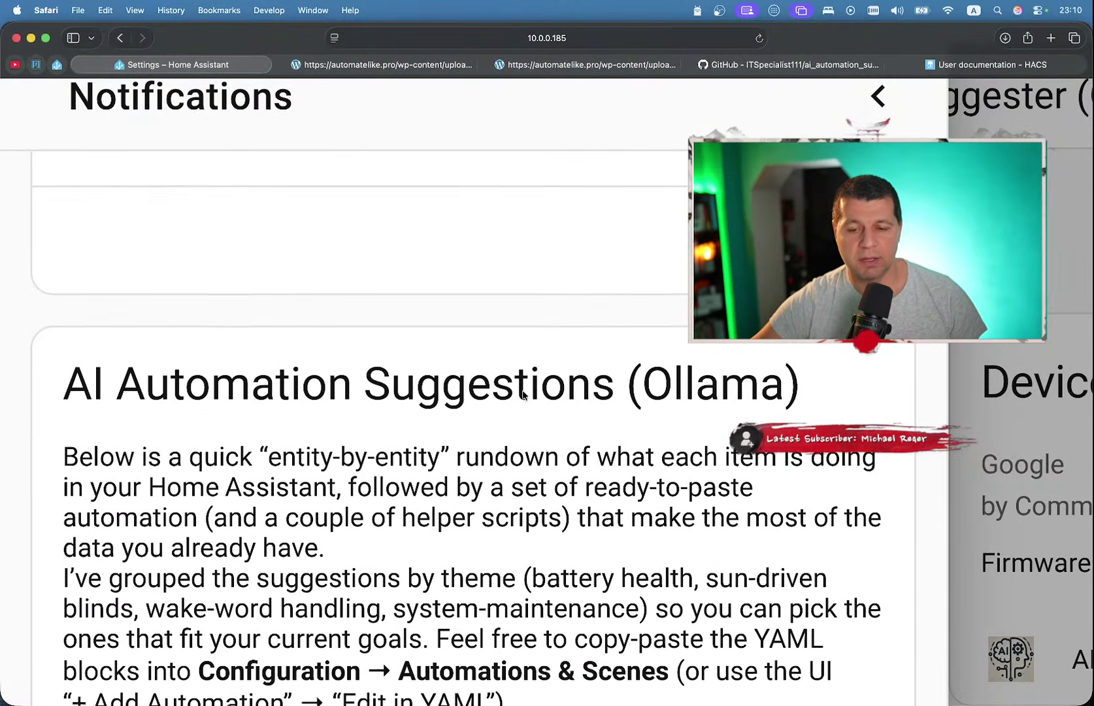
scroll(523, 393, up, 1)
scroll(797, 384, up, 1)
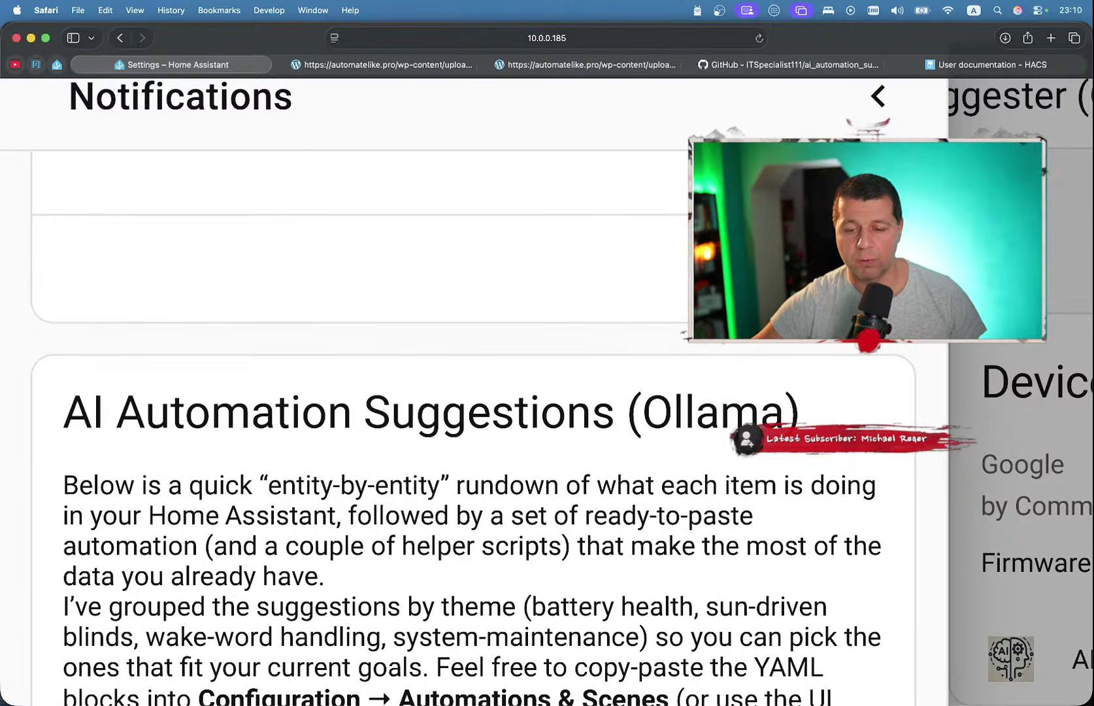
scroll(712, 356, right, 3)
scroll(695, 344, down, 5)
scroll(696, 348, down, 3)
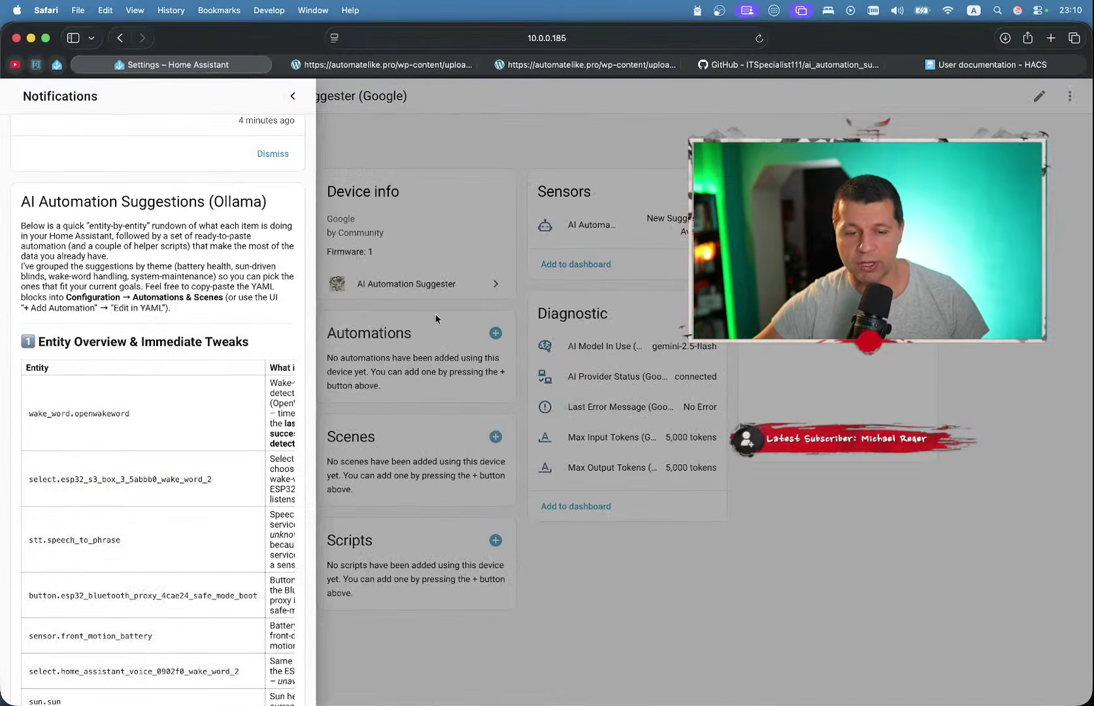
scroll(235, 281, up, 3)
scroll(236, 281, up, 1)
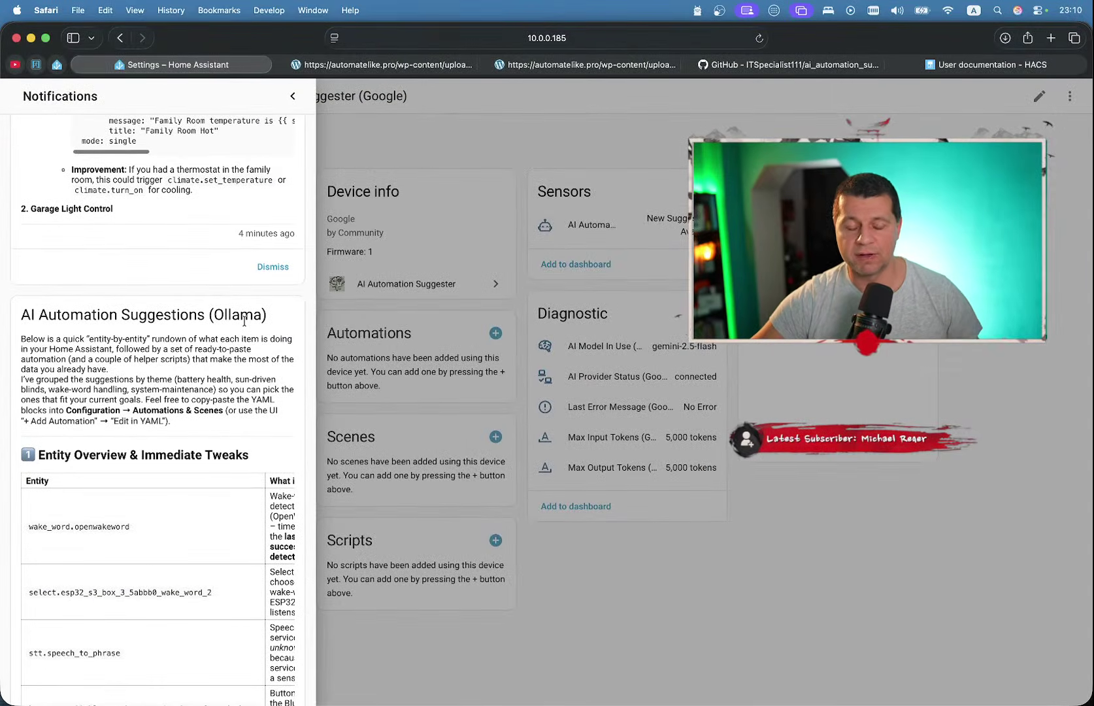
scroll(223, 405, down, 5)
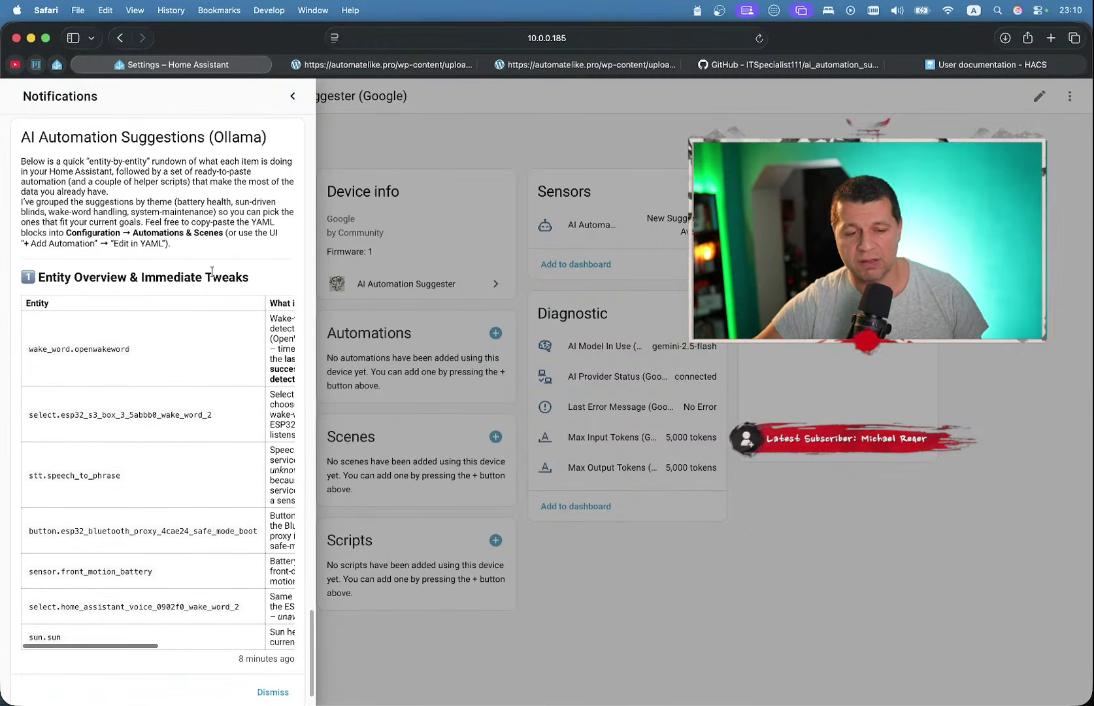
scroll(212, 368, right, 5)
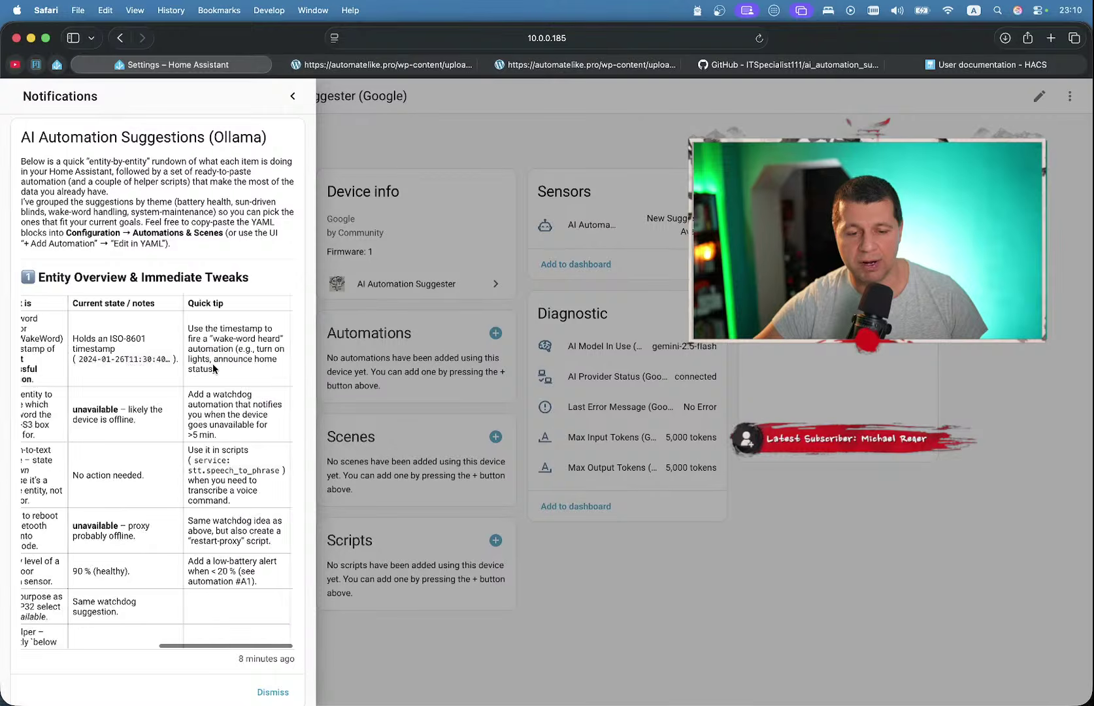
scroll(212, 369, left, 5)
- Return to the start of the Google suggestions and skim them again from Home Assistant Backups to Battery Level Alerts
scroll(185, 182, up, 15)
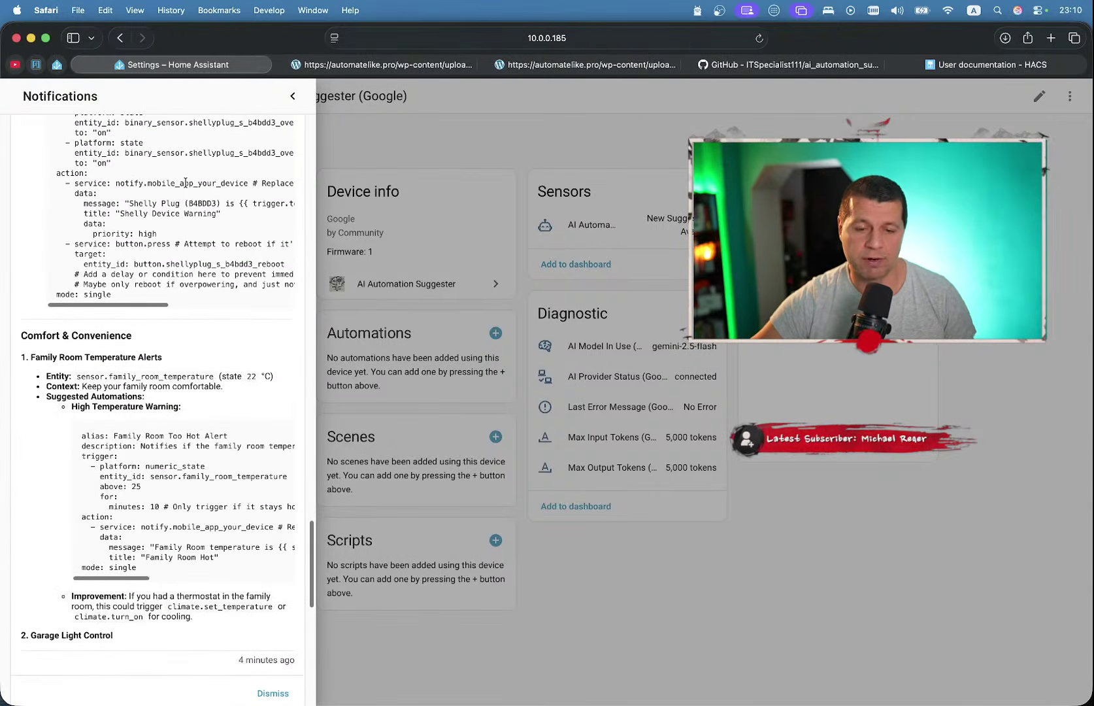
scroll(185, 182, up, 15)
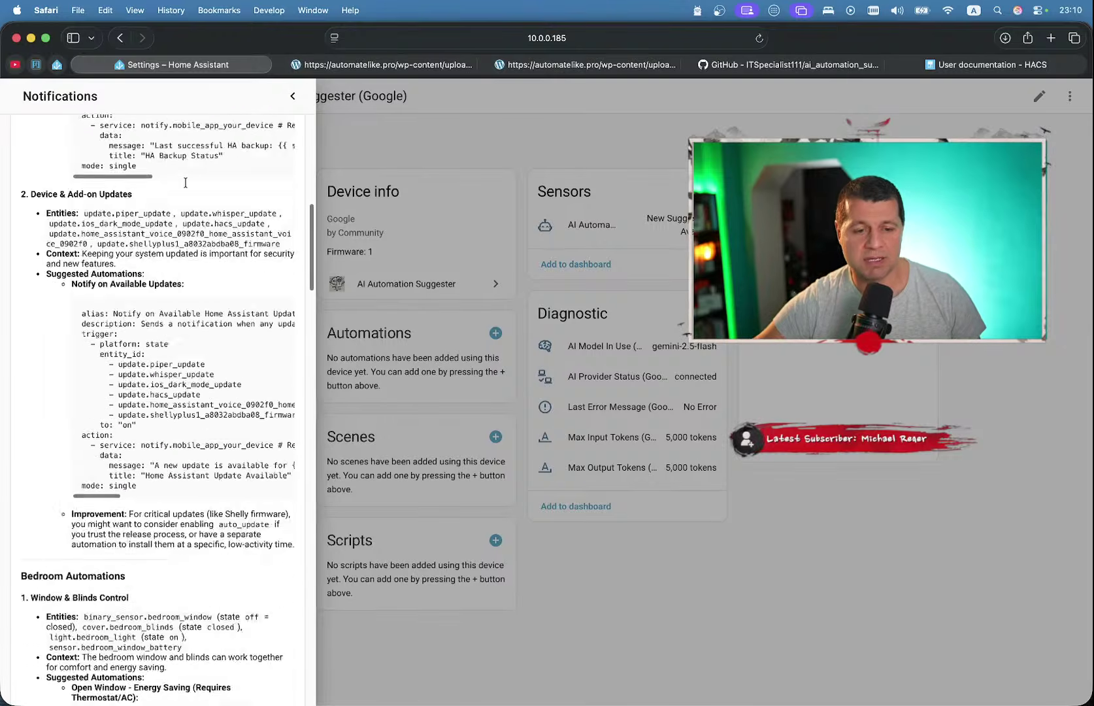
scroll(186, 183, up, 10)
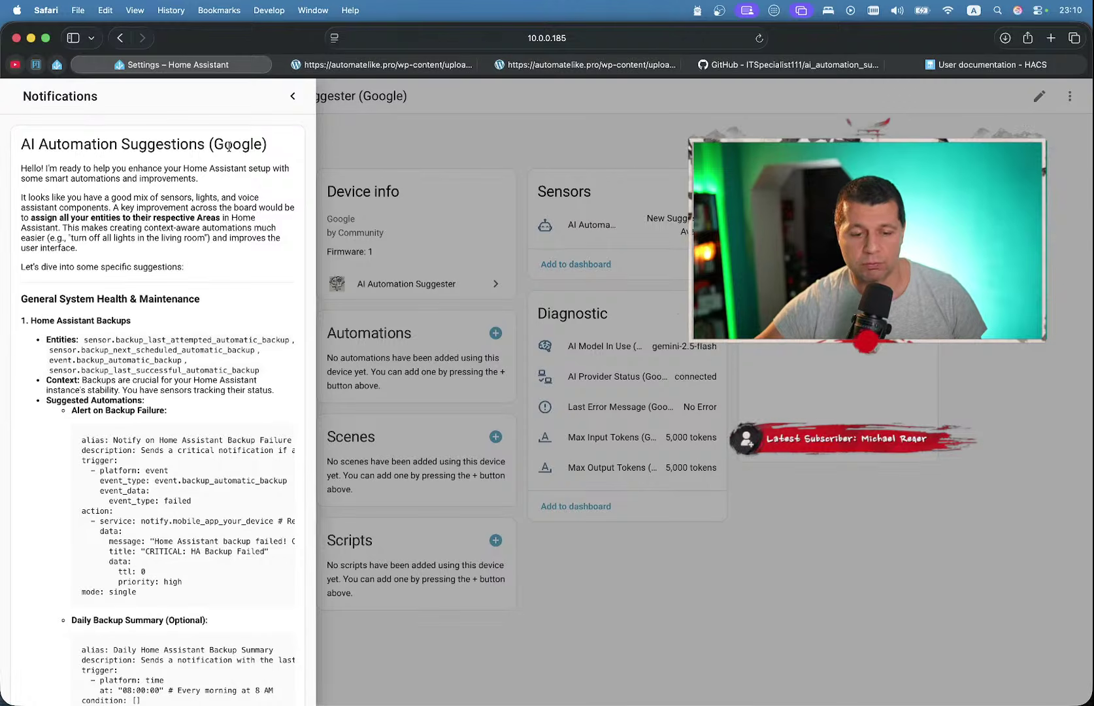
scroll(232, 337, down, 5)
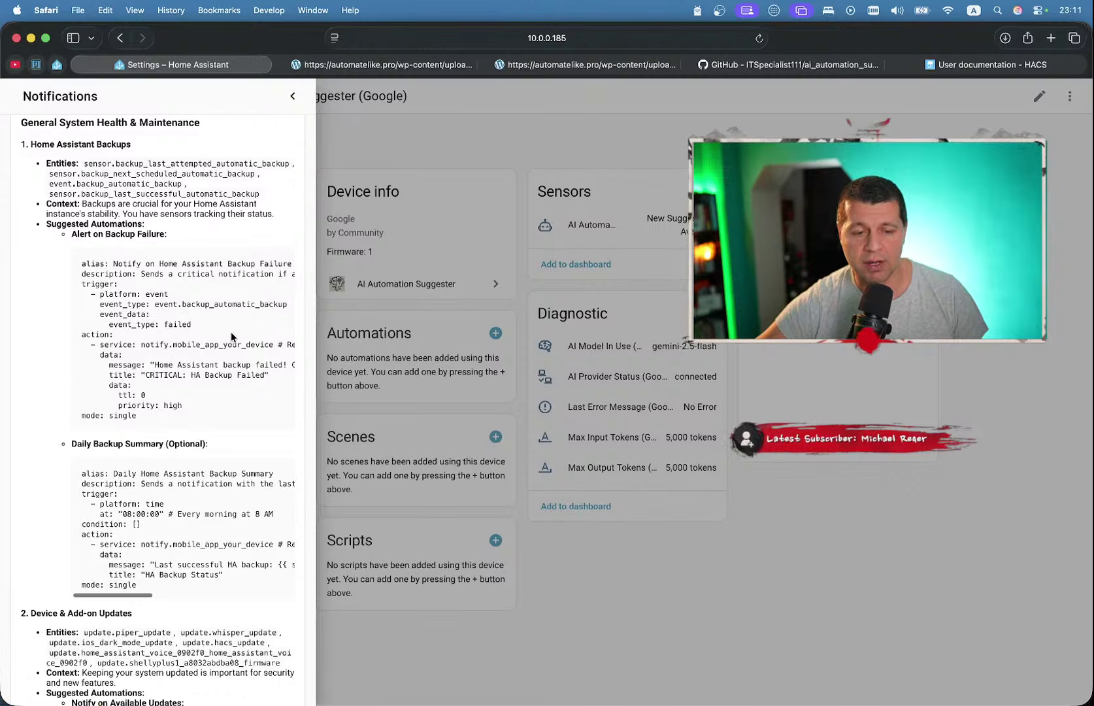
scroll(190, 325, down, 15)
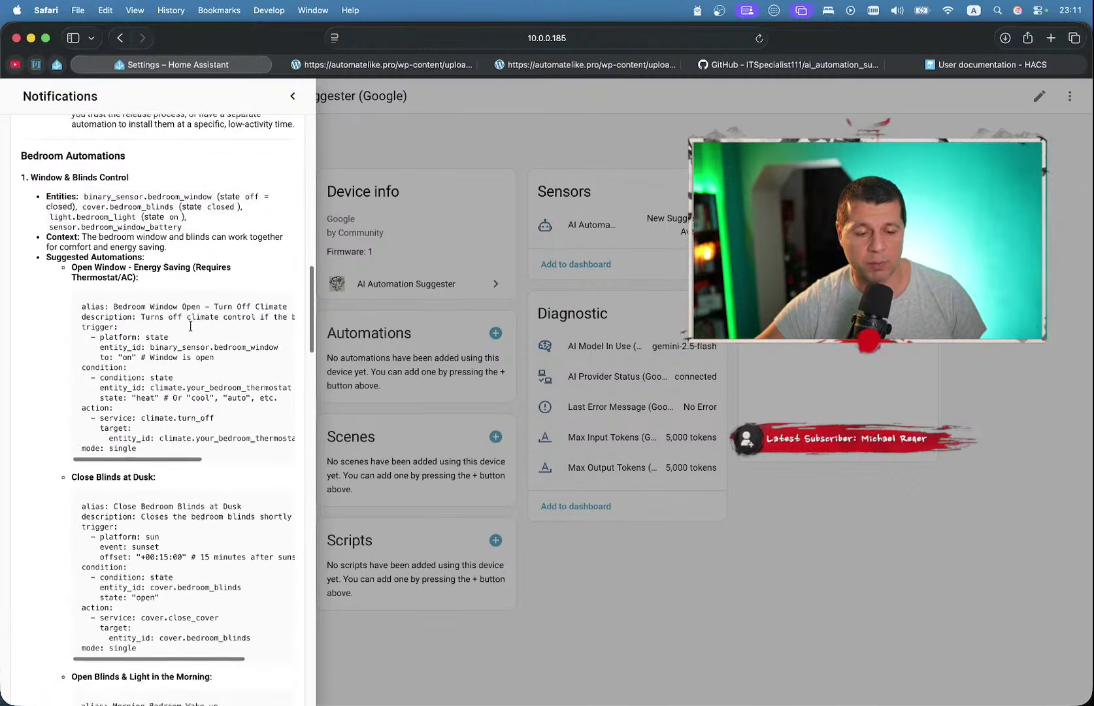
scroll(191, 328, up, 2)
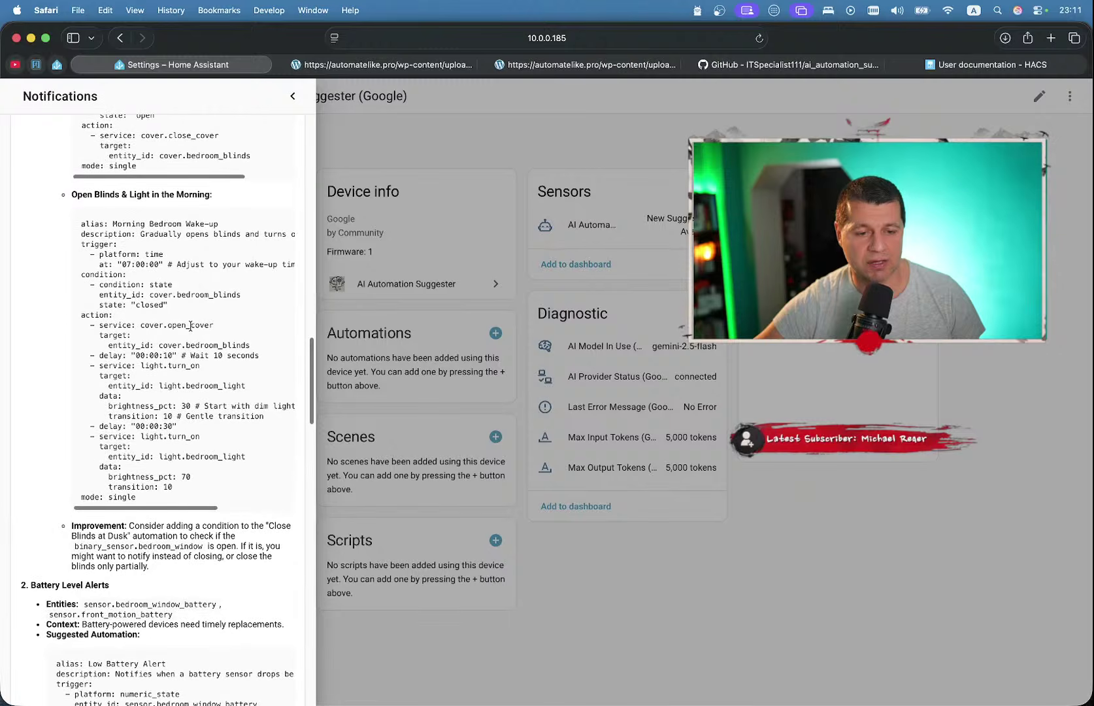
scroll(190, 326, down, 8)
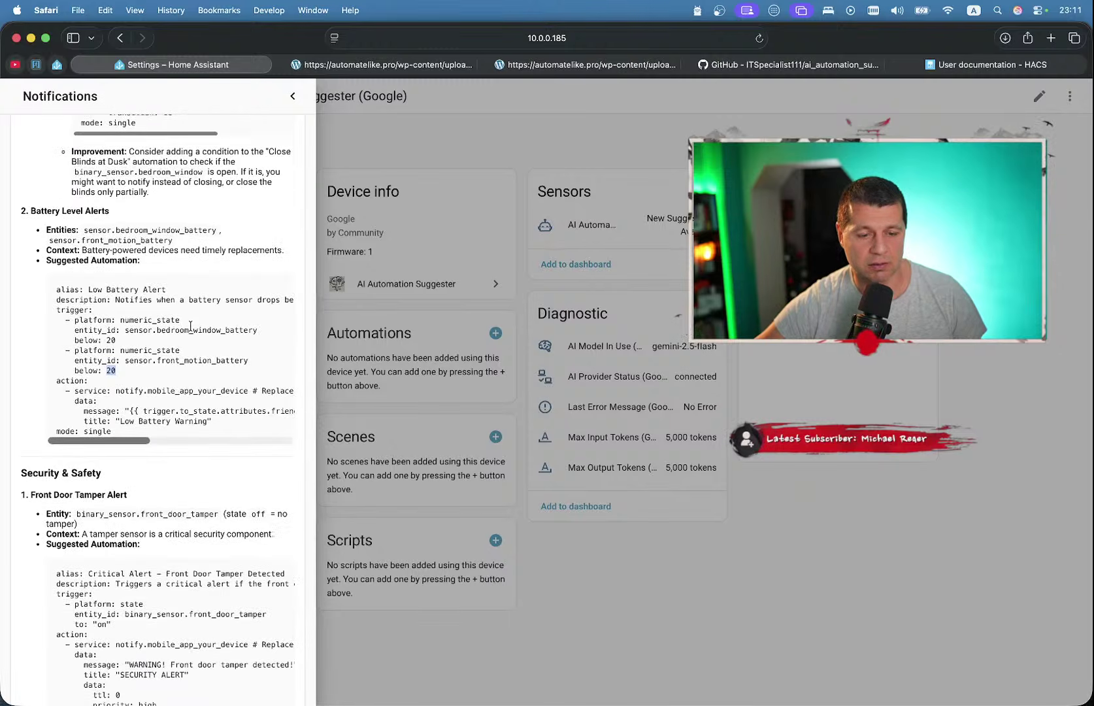
- Highlight the full YAML of the Low Battery Alert automation, then close the notifications
drag(59, 288, 125, 374)
click(108, 424)
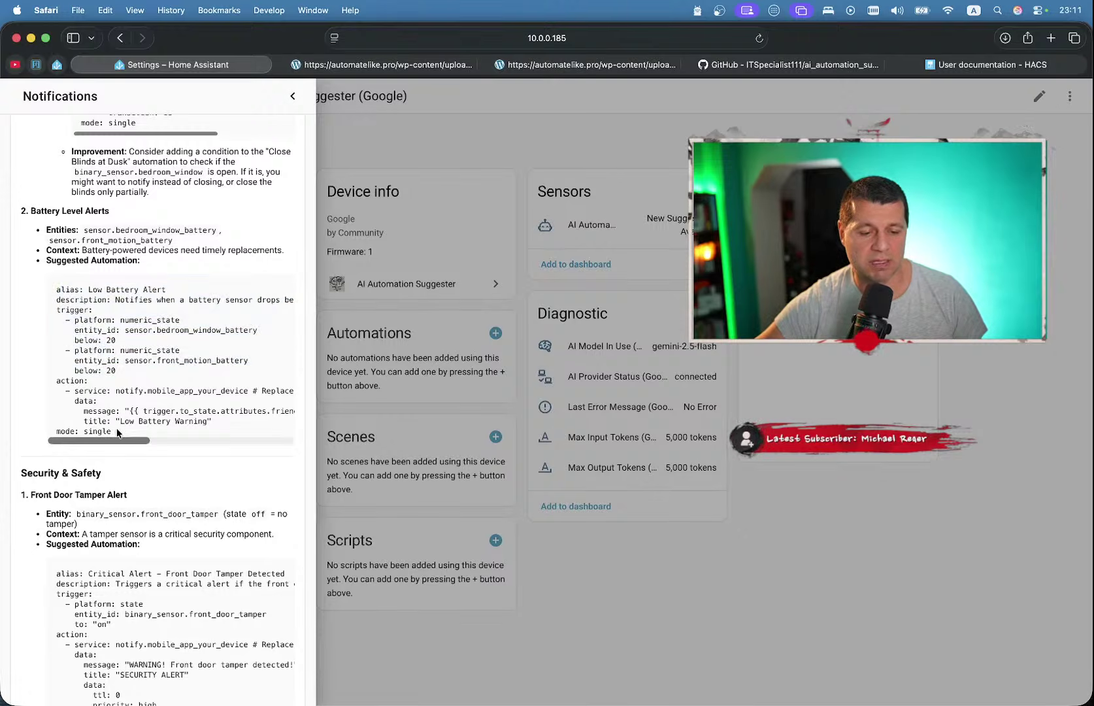
drag(118, 431, 47, 292)
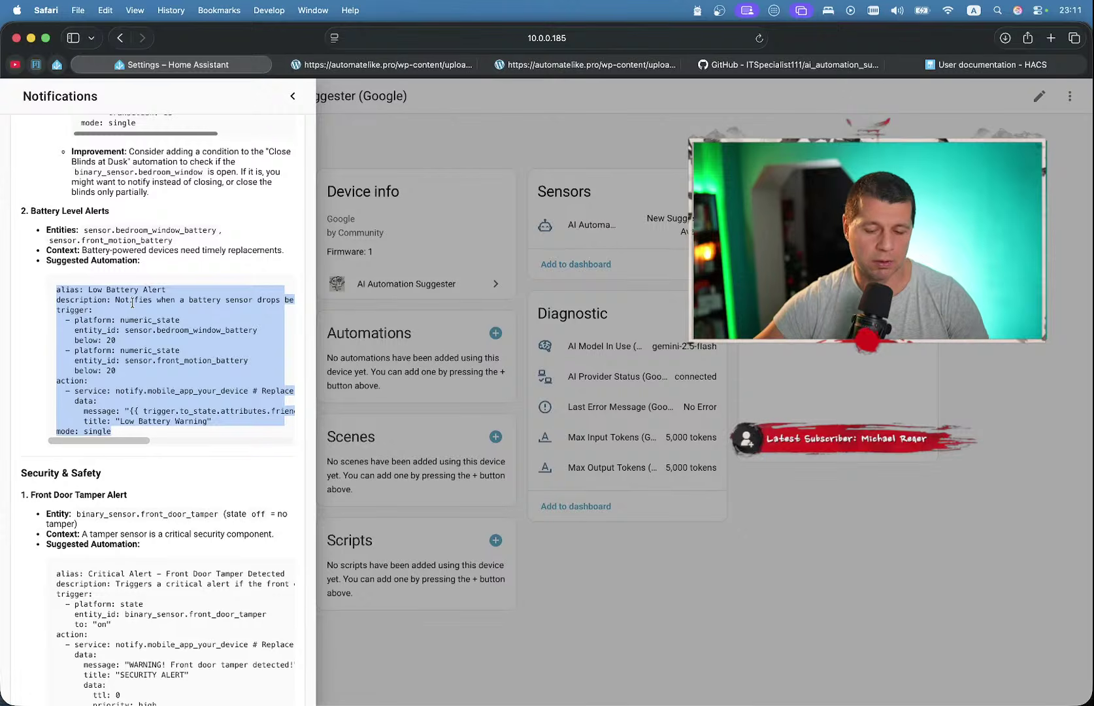
click(700, 552)
- Switch to the Notes app to check the Local Models and Cloud Models outline, then return to Home Assistant
key(ctrl+Right)
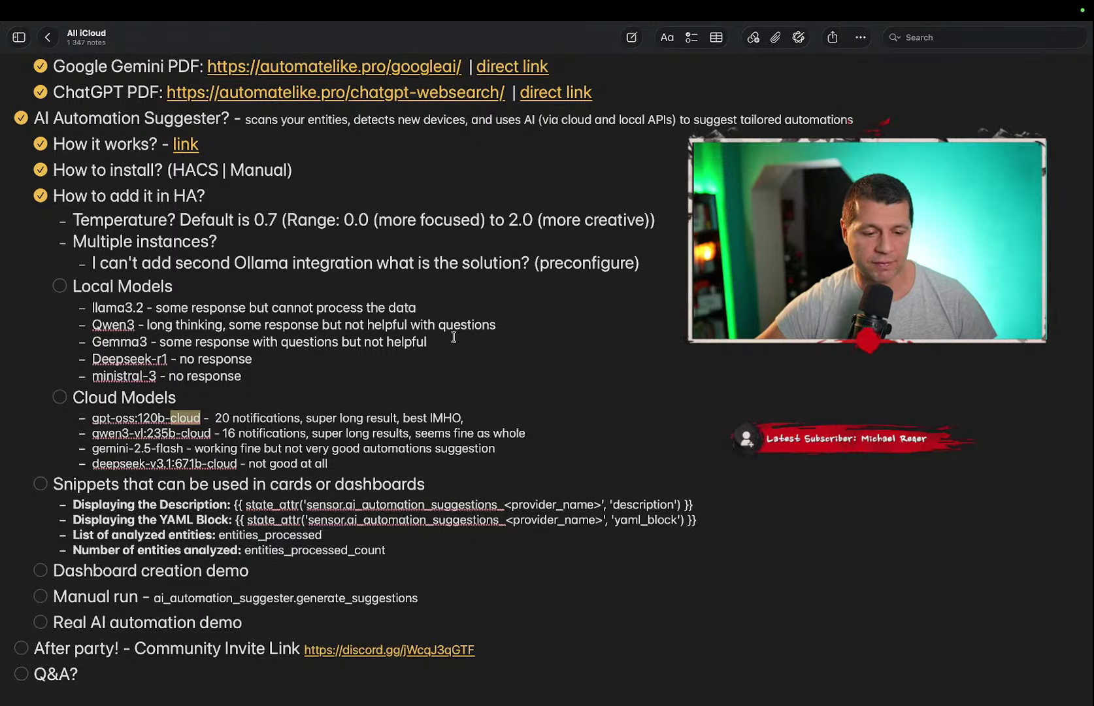
scroll(218, 362, down, 1)
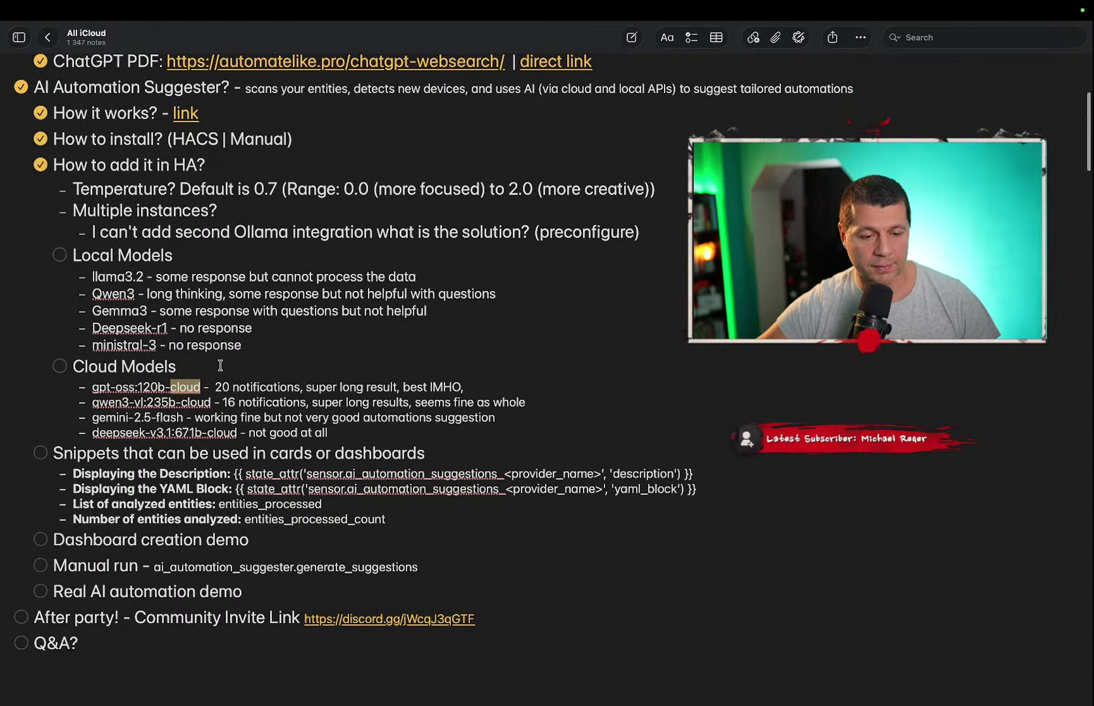
key(ctrl+Left)
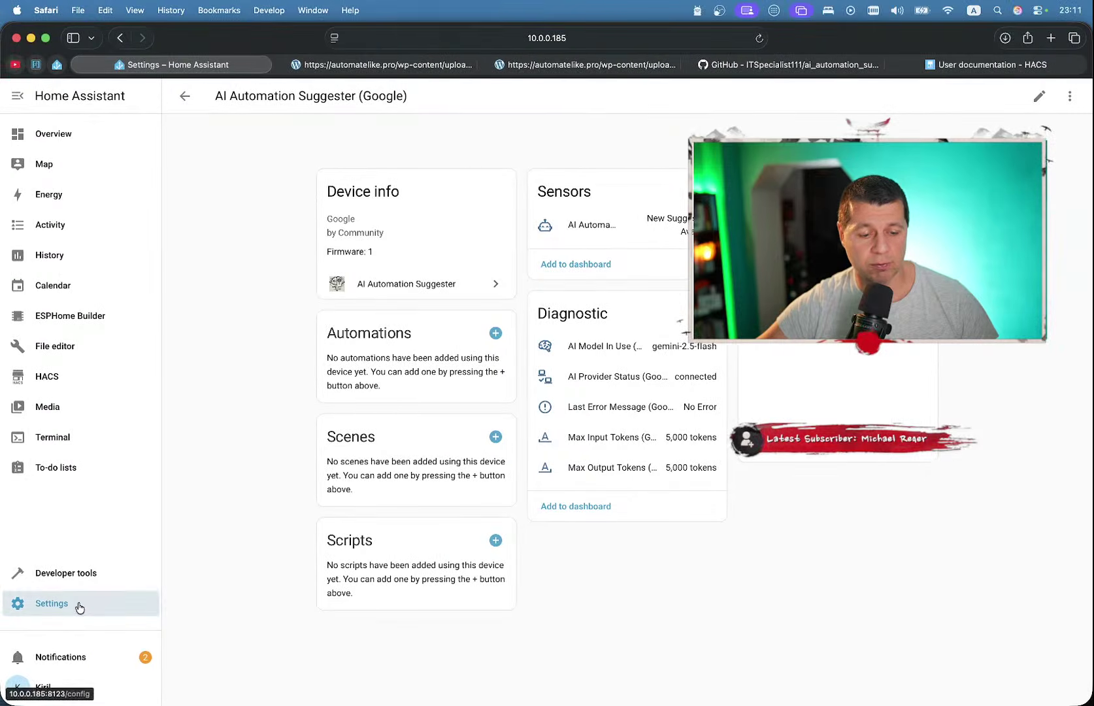
- Briefly reopen the notifications, then search the quick commands for "auto" and open the Automations page
click(88, 654)
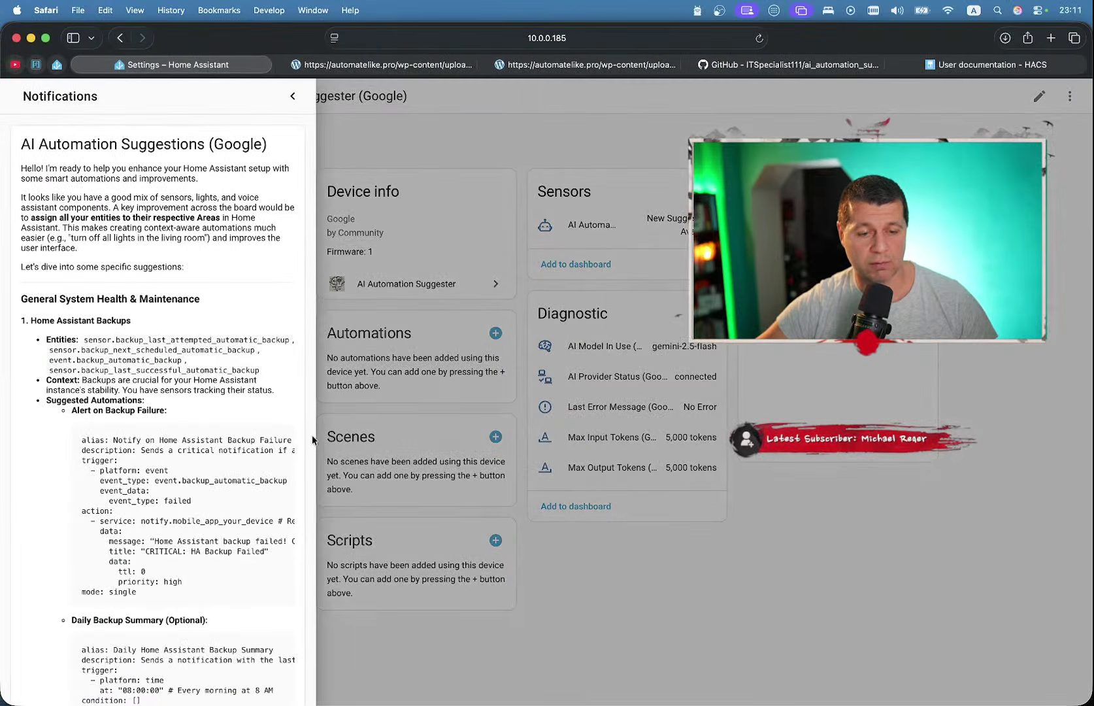
click(368, 138)
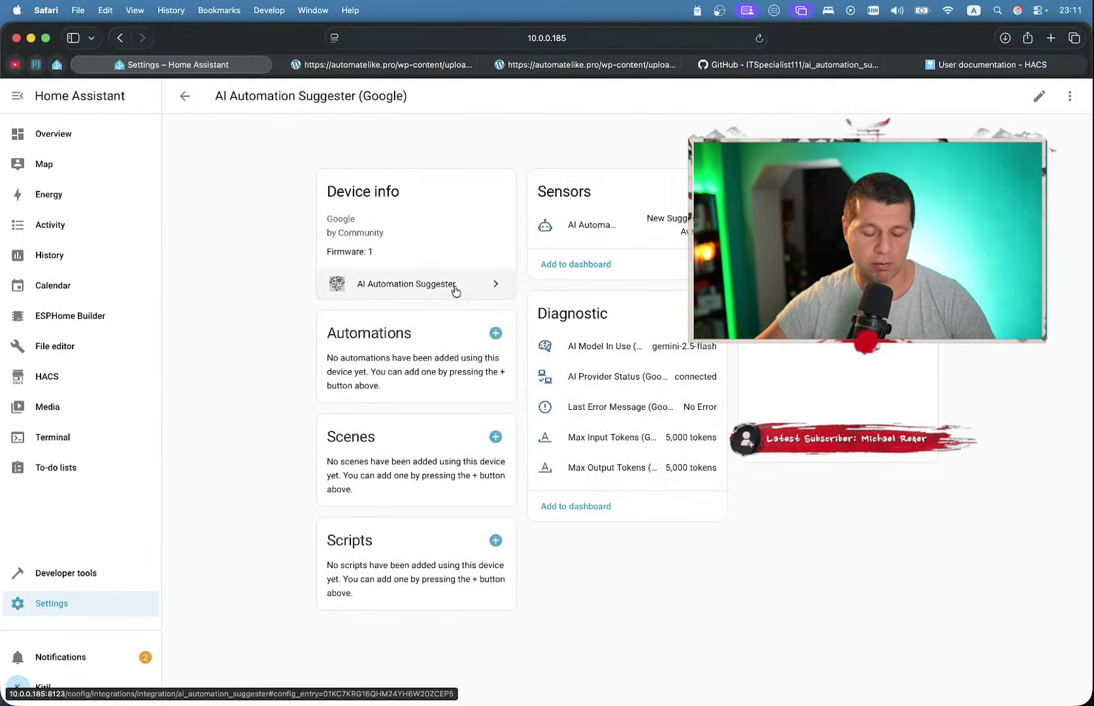
text(cau)
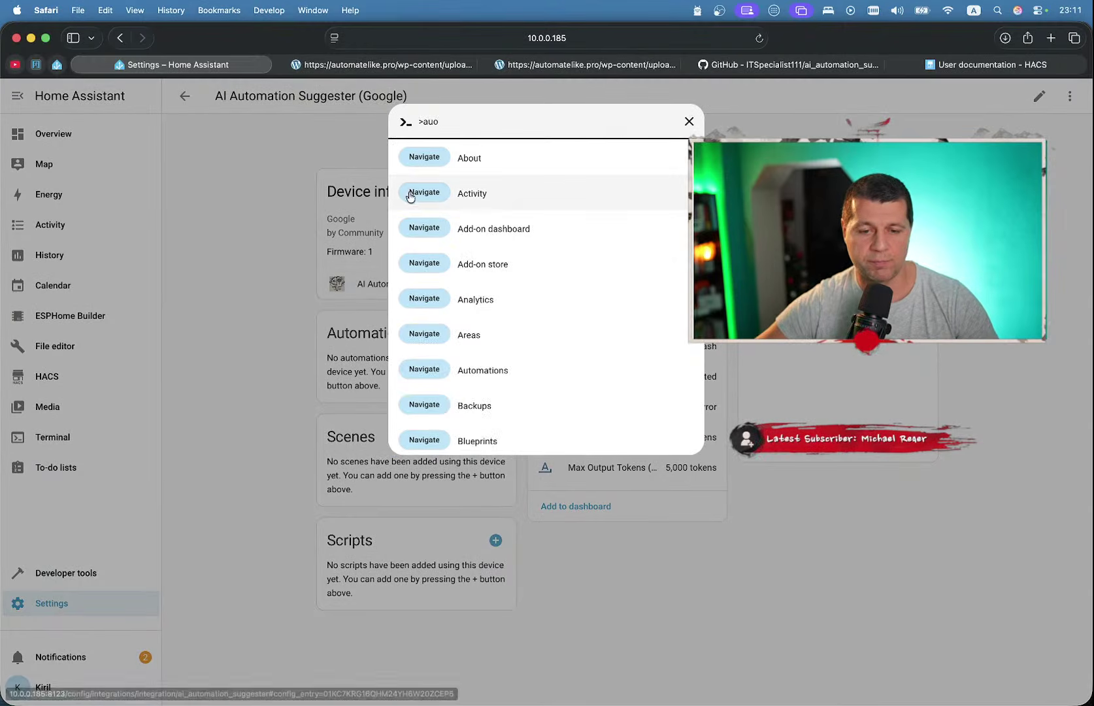
text(to)
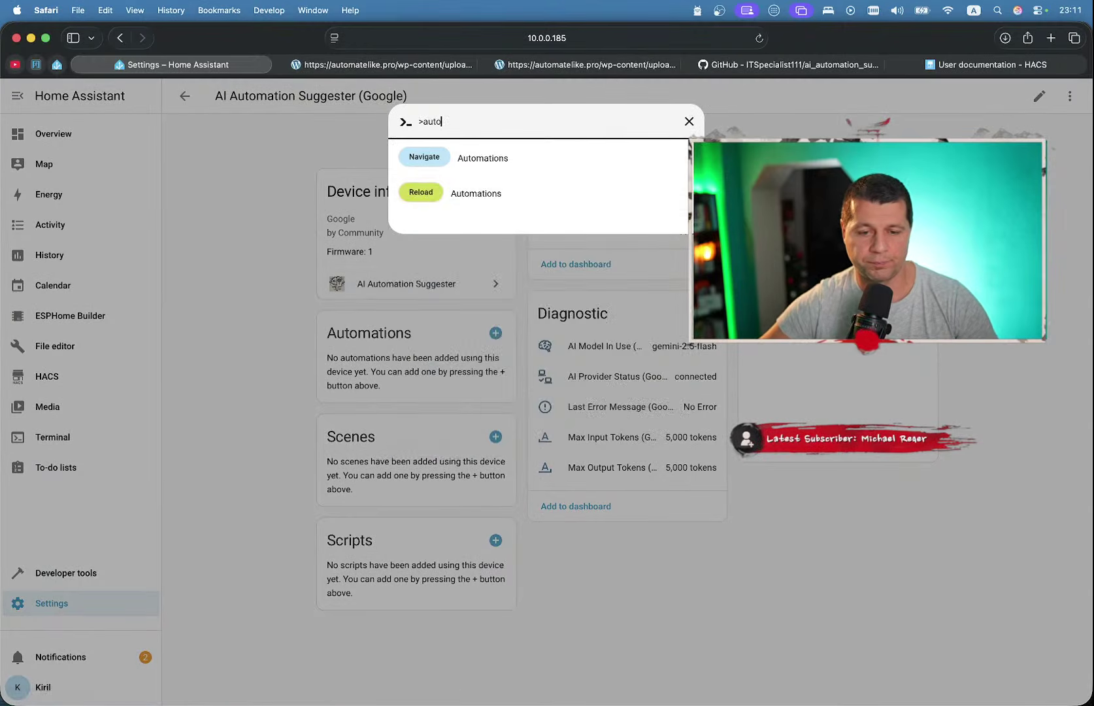
click(462, 160)
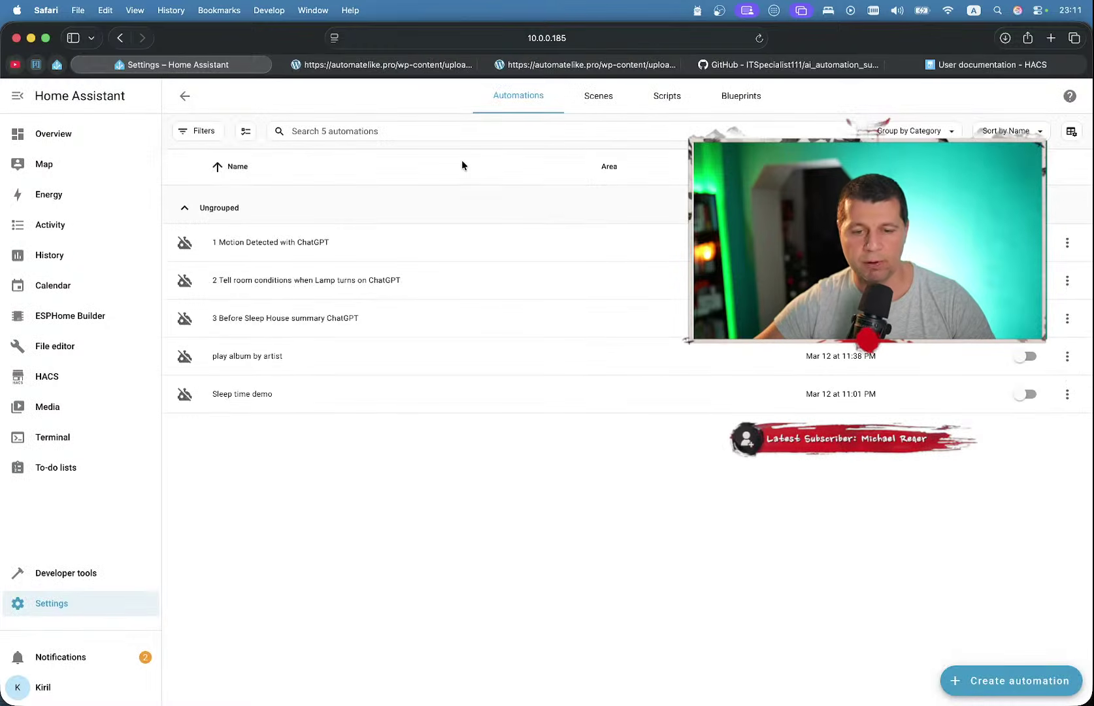
- Create a new automation from scratch and switch it to YAML editing
click(1008, 680)
click(534, 377)
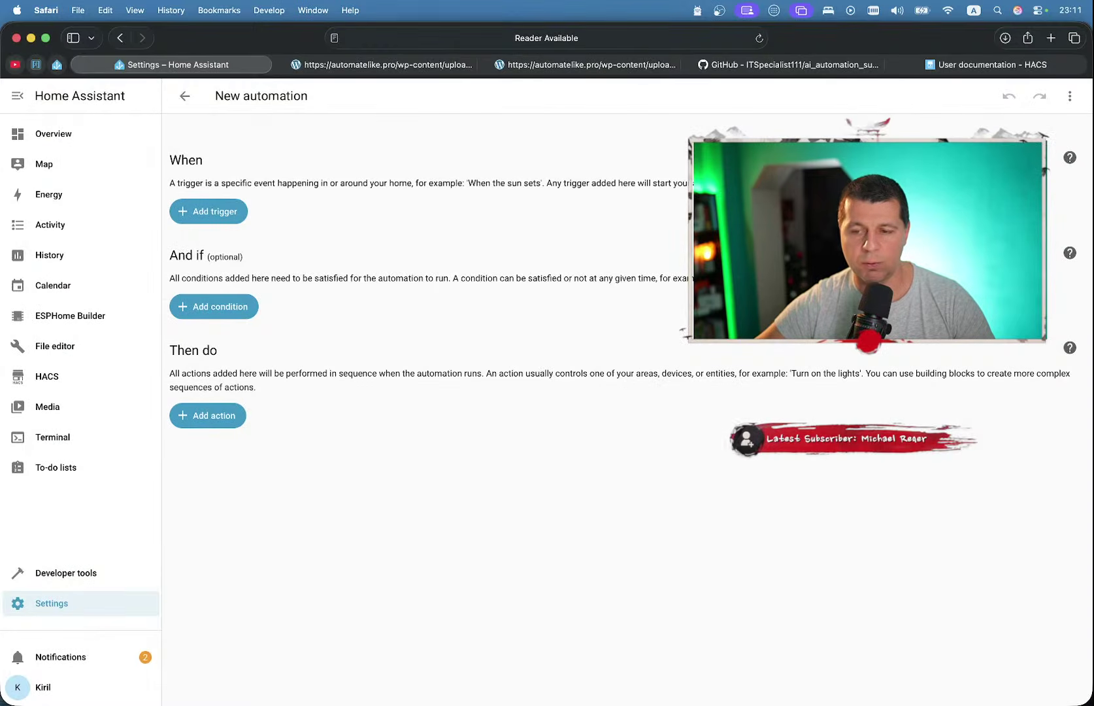
click(1069, 96)
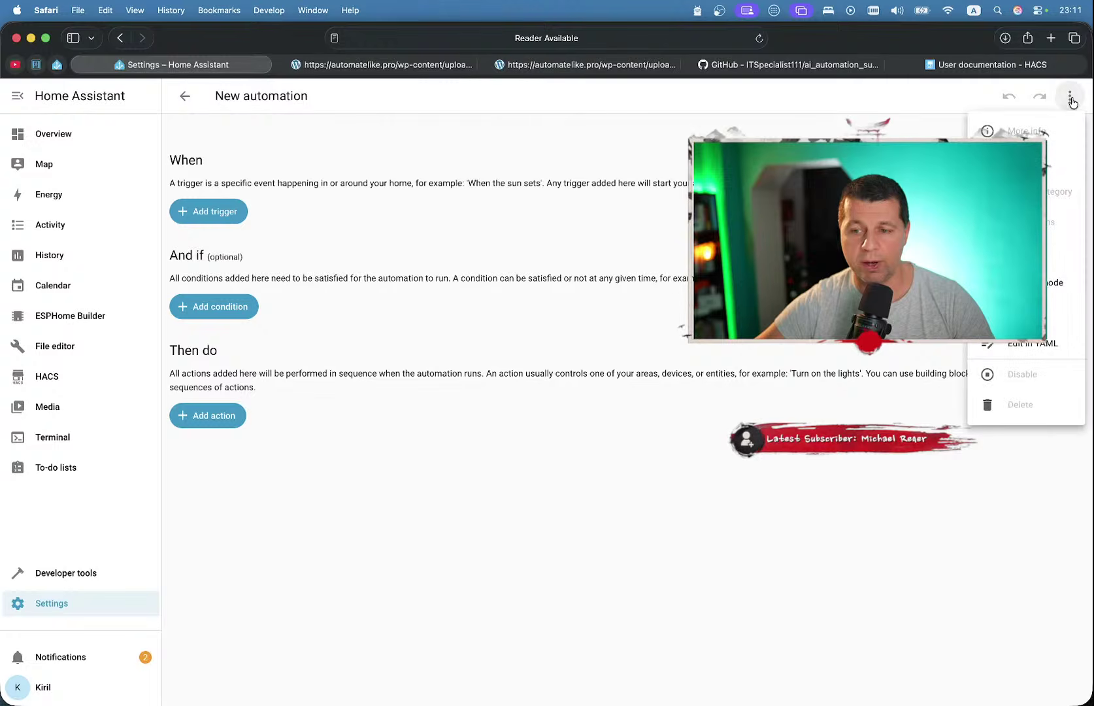
click(1025, 344)
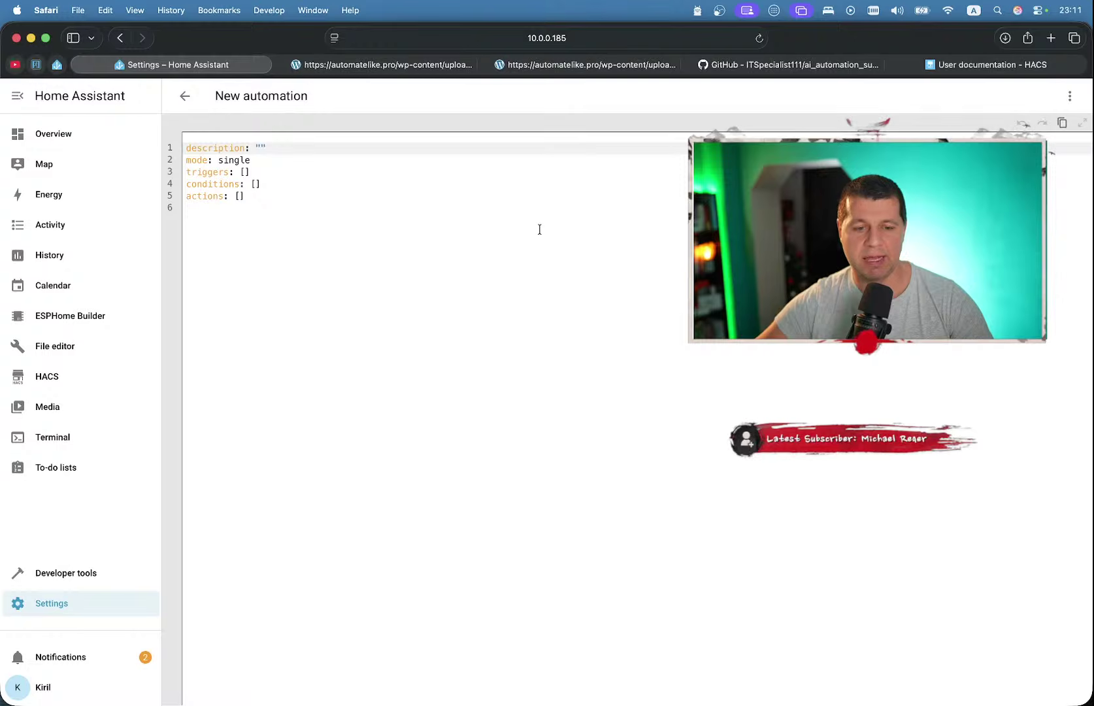
- Replace the default YAML with the copied Low Battery Alert code and save the automation under the name Low Battery Alert
click(462, 236)
key(super+a)
key(BackSpace)
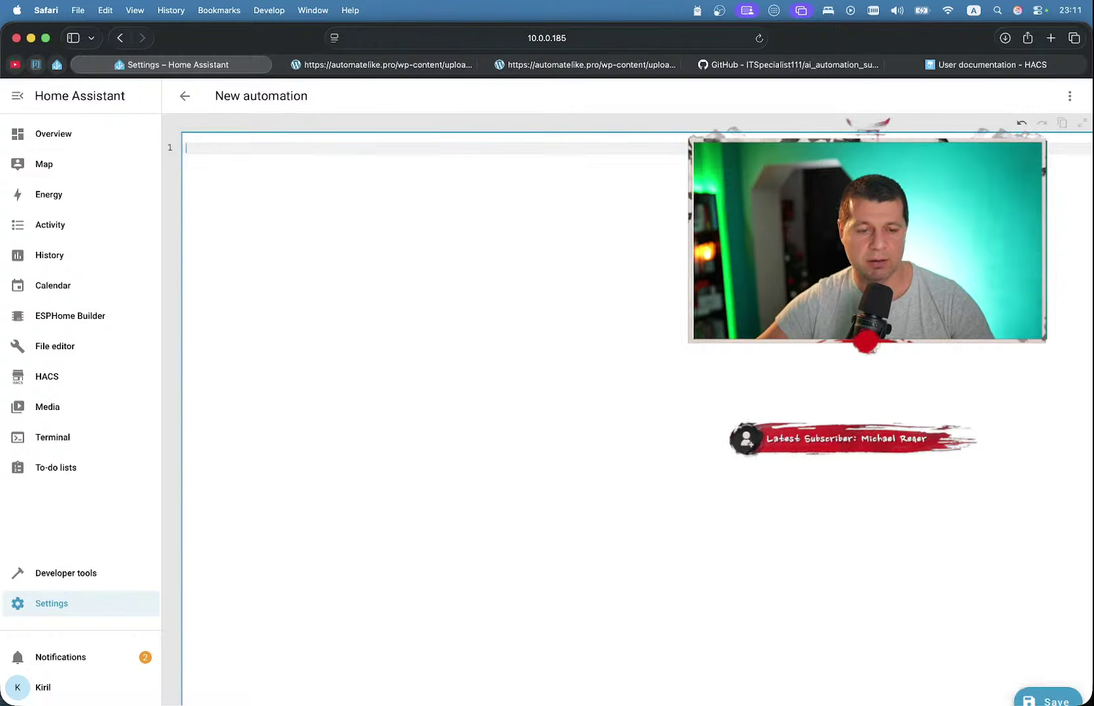
key(super+v)
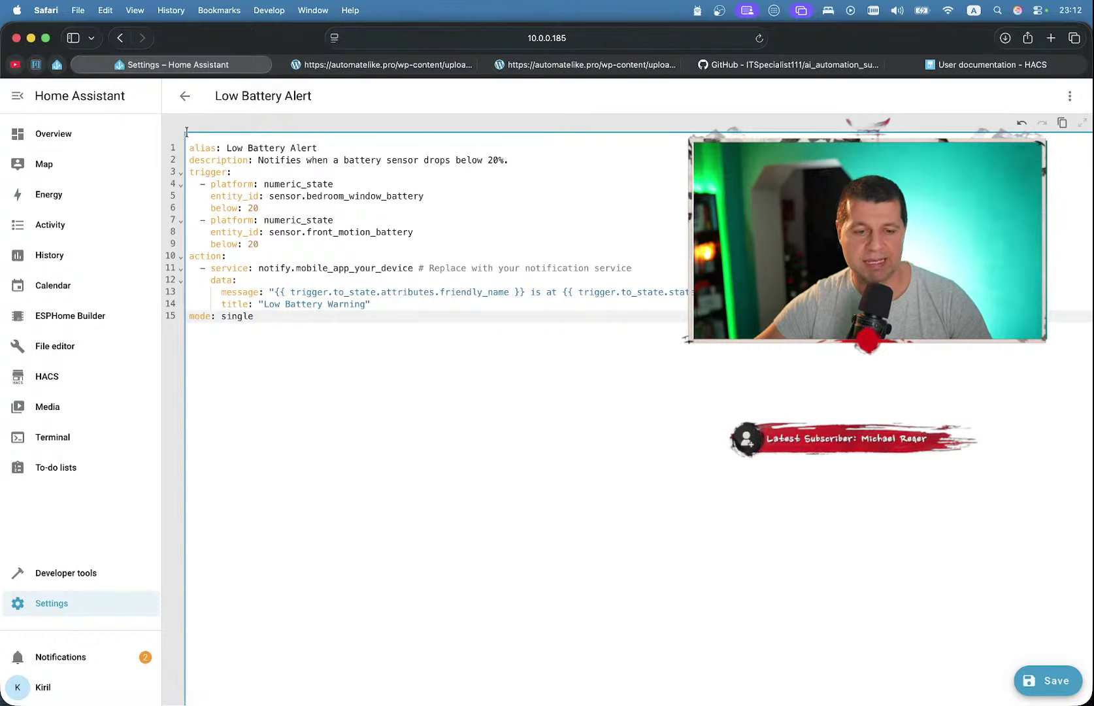
scroll(240, 232, up, 1)
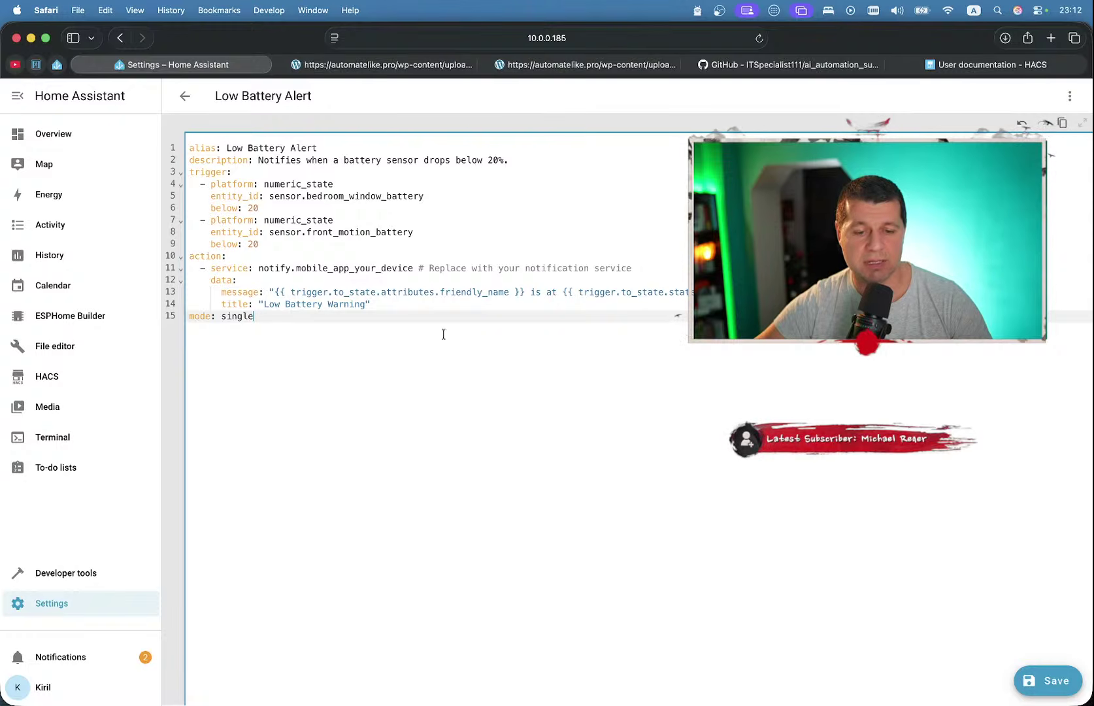
click(1032, 674)
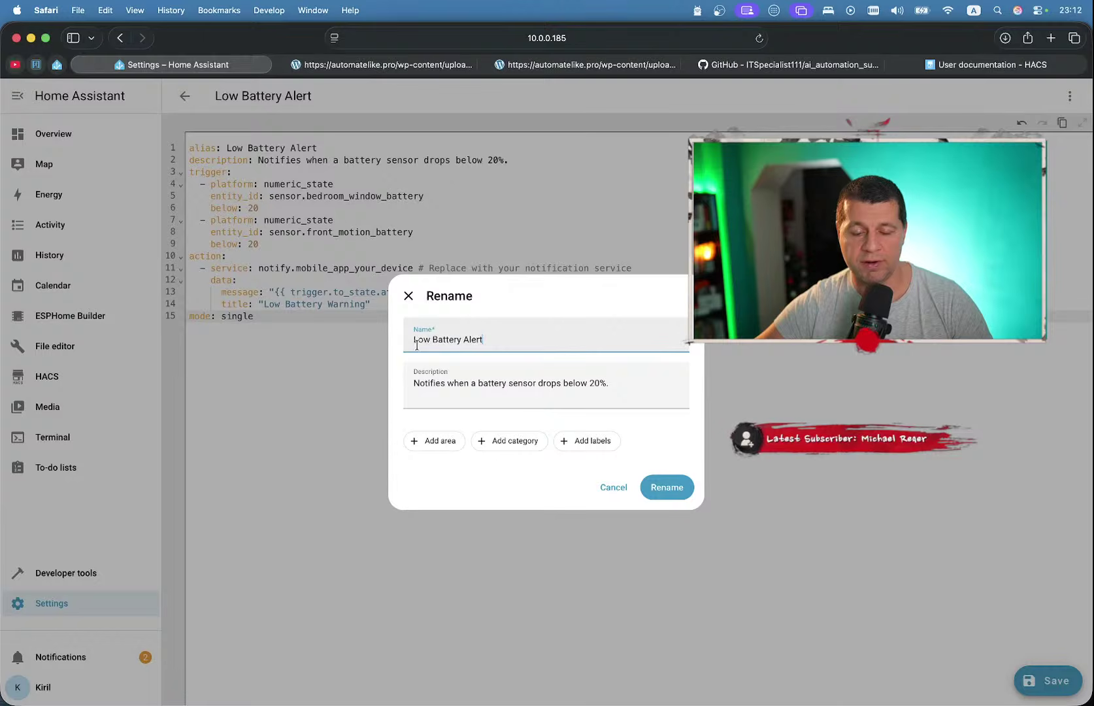
click(666, 488)
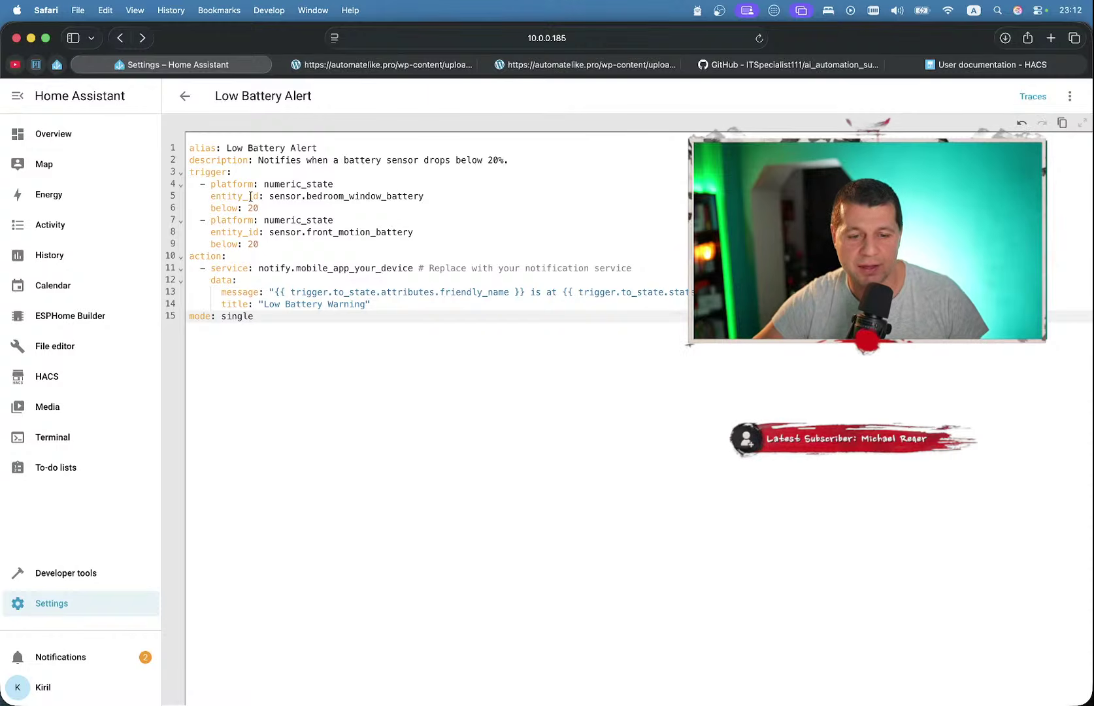
- Remove the placeholder ".mobile_app_your_device" from the action's service, leaving only notify
click(322, 196)
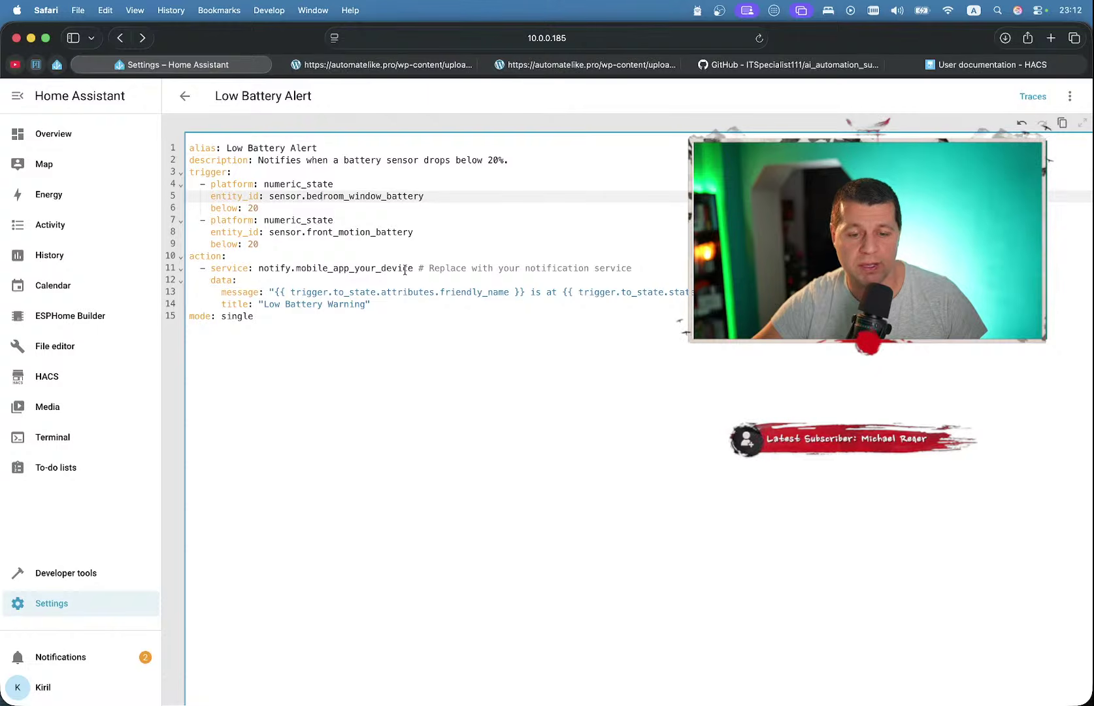
click(320, 267)
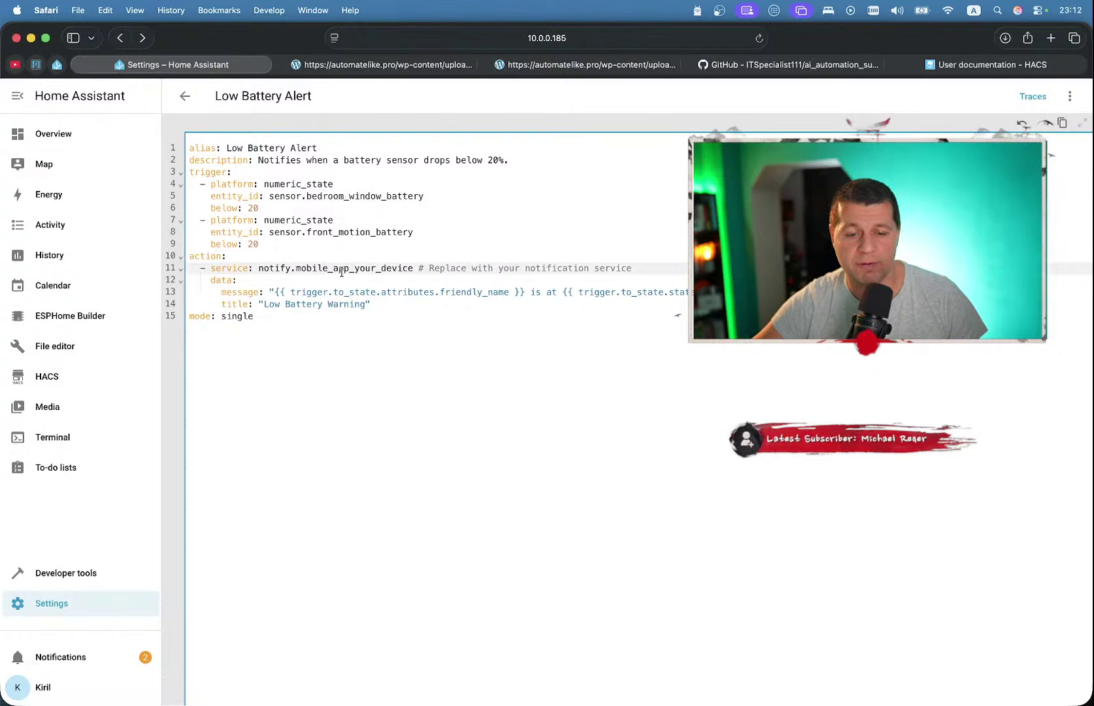
double_click(366, 272)
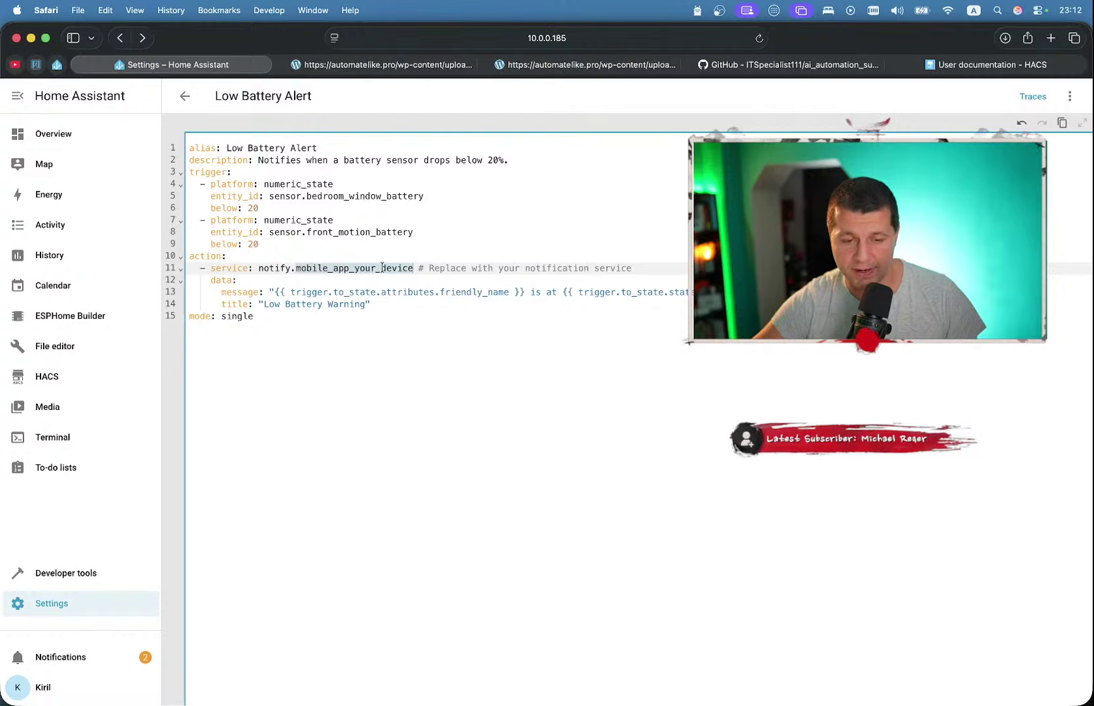
key(BackSpace)
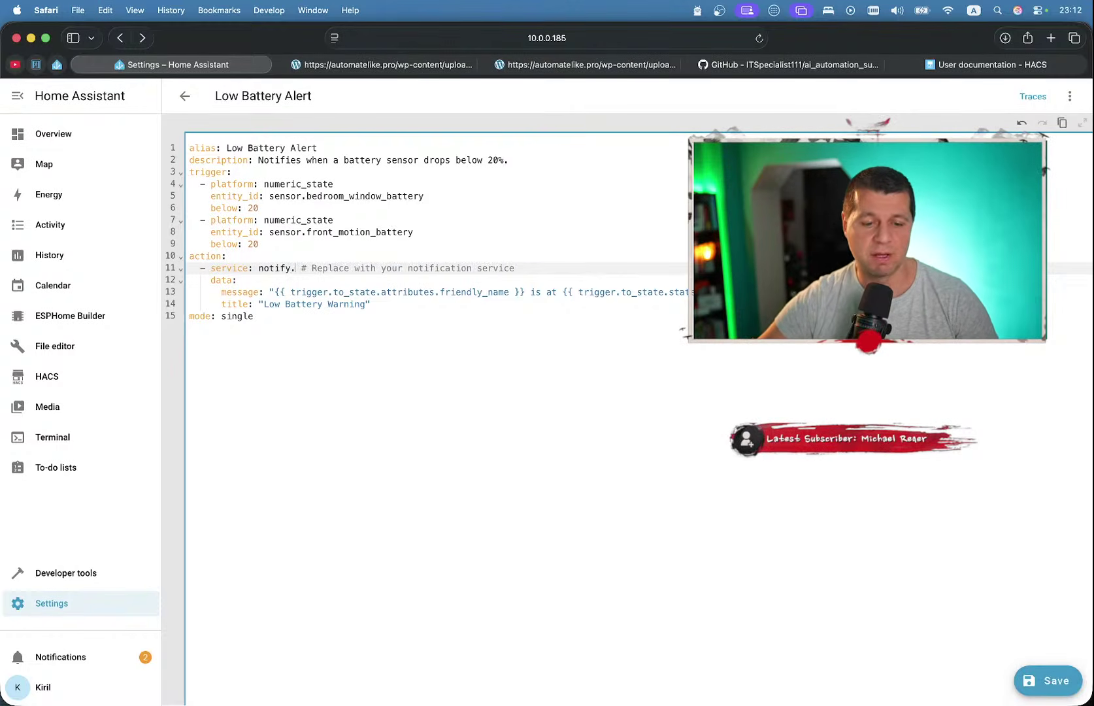
key(BackSpace)
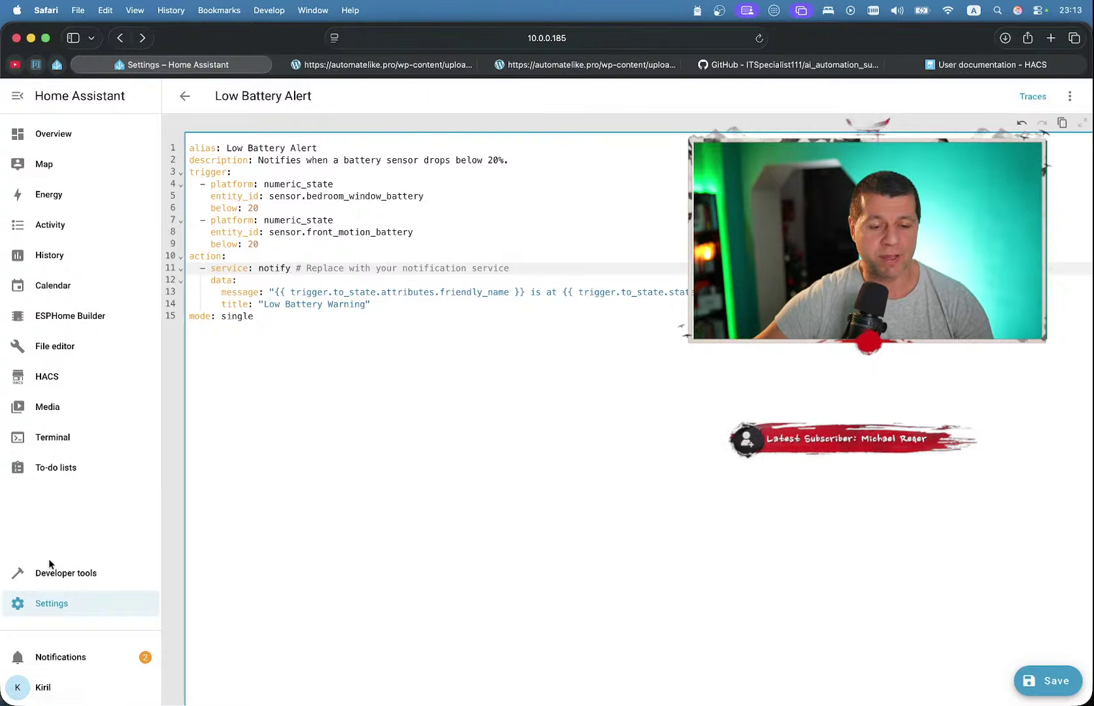
- Go to the end of the notifications, dismiss them all, and return to the Low Battery Alert YAML
click(59, 657)
scroll(216, 558, down, 10)
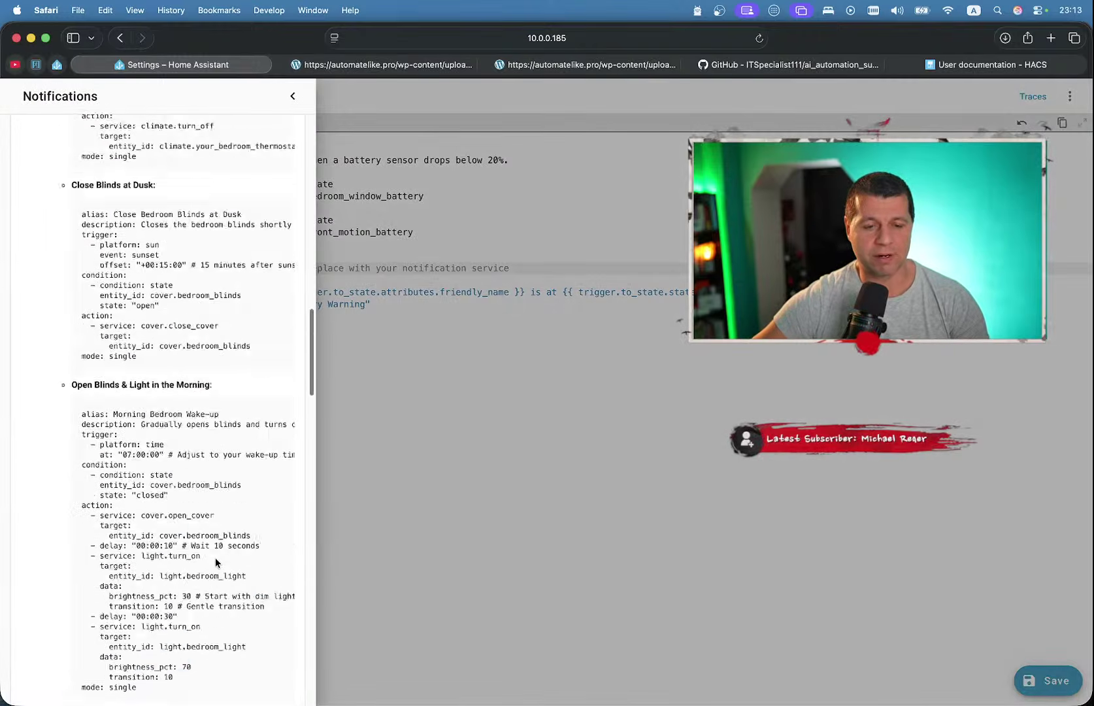
scroll(216, 559, down, 15)
click(170, 680)
click(404, 490)
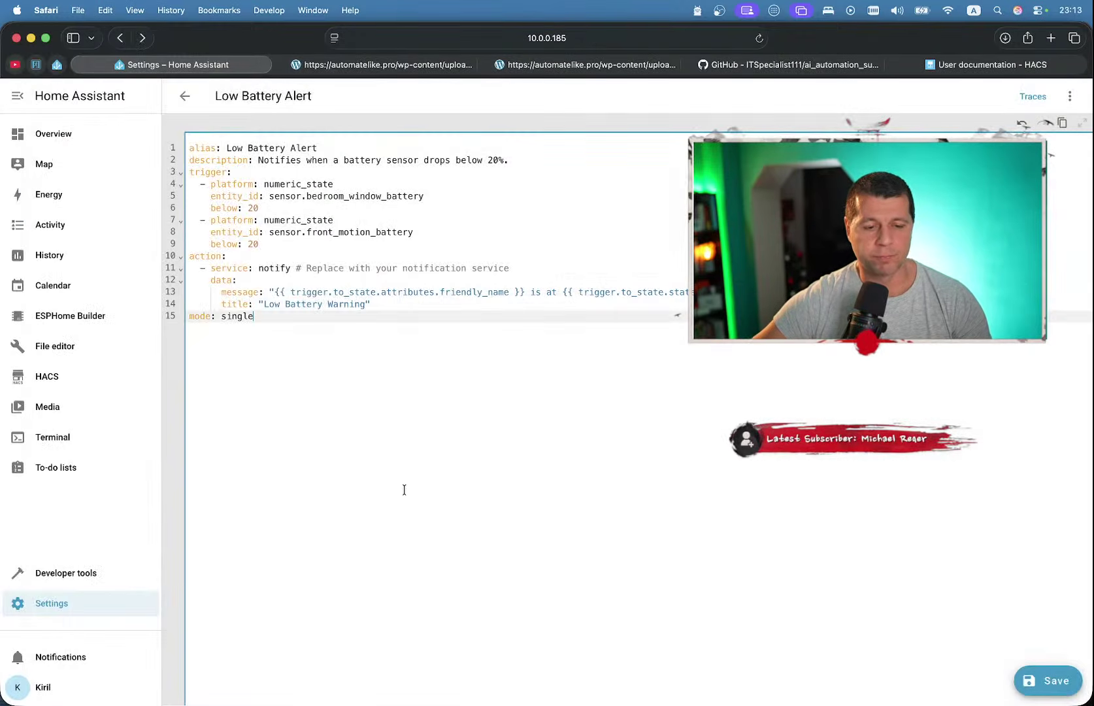
- Leave the automation without saving and go back to the AI Automation Suggester integration page
click(119, 39)
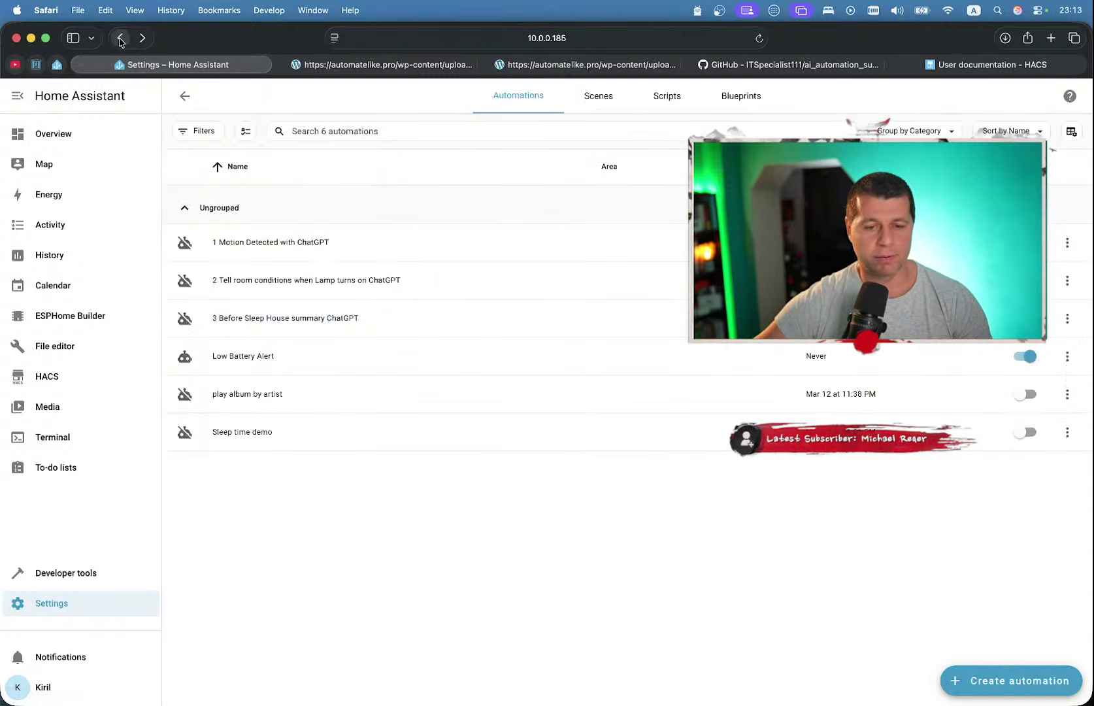
click(120, 40)
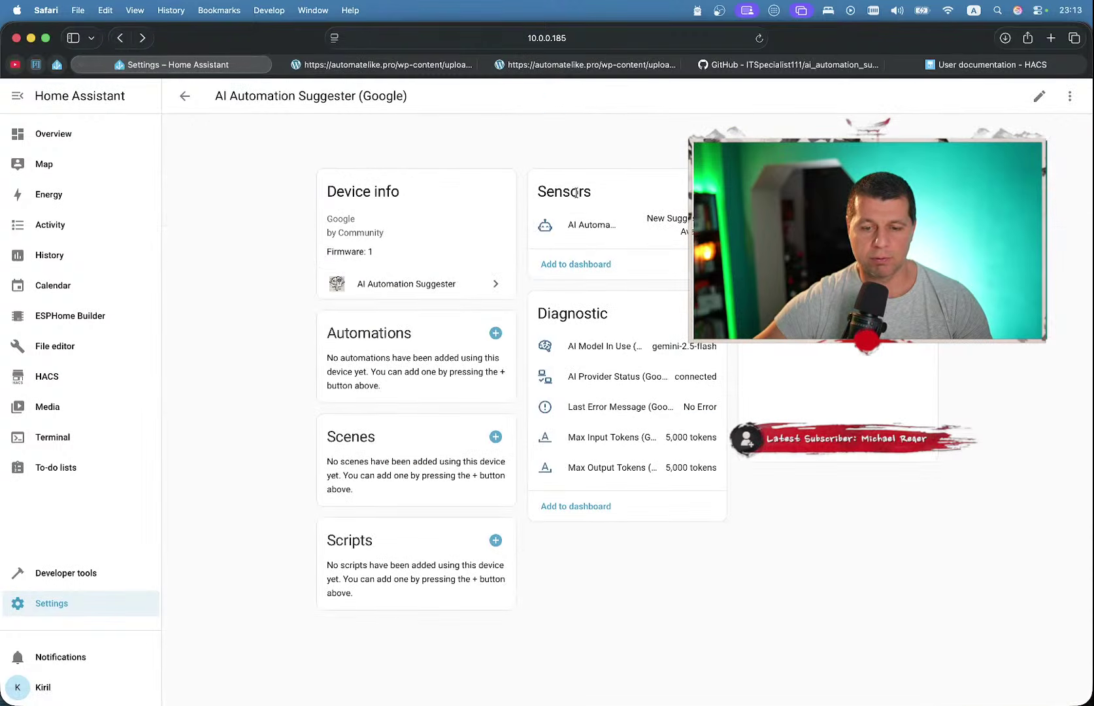
click(186, 96)
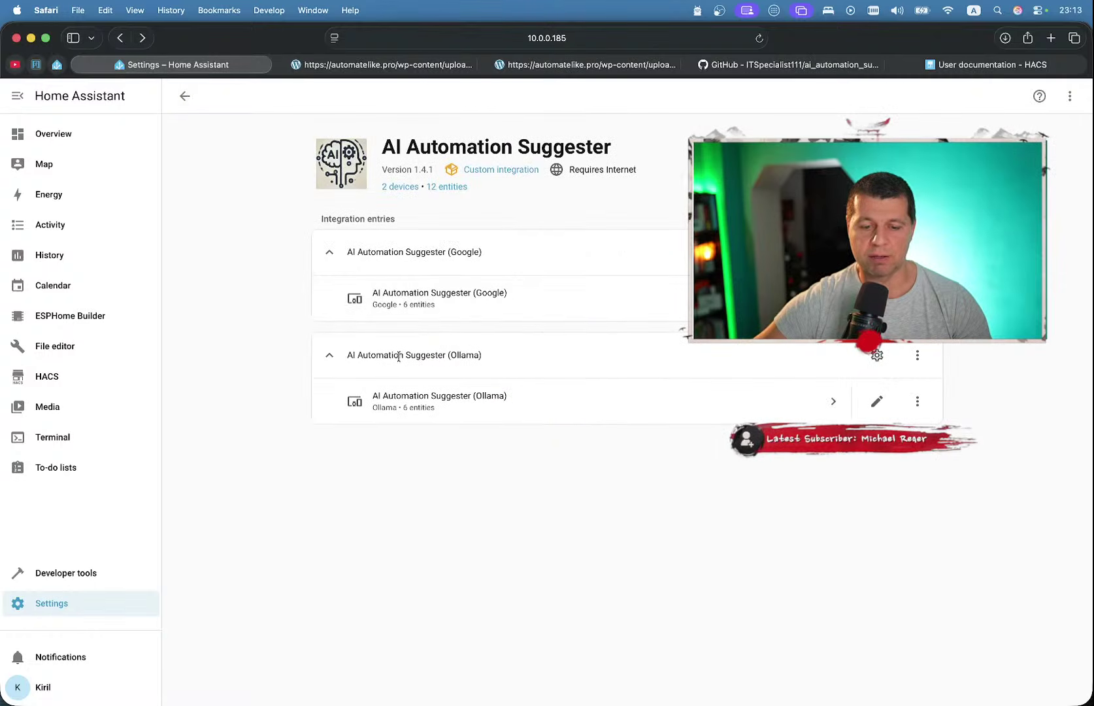
- Set Max Input Tokens and Max Output Tokens to 5000 in the Ollama provider's options and save them
click(876, 355)
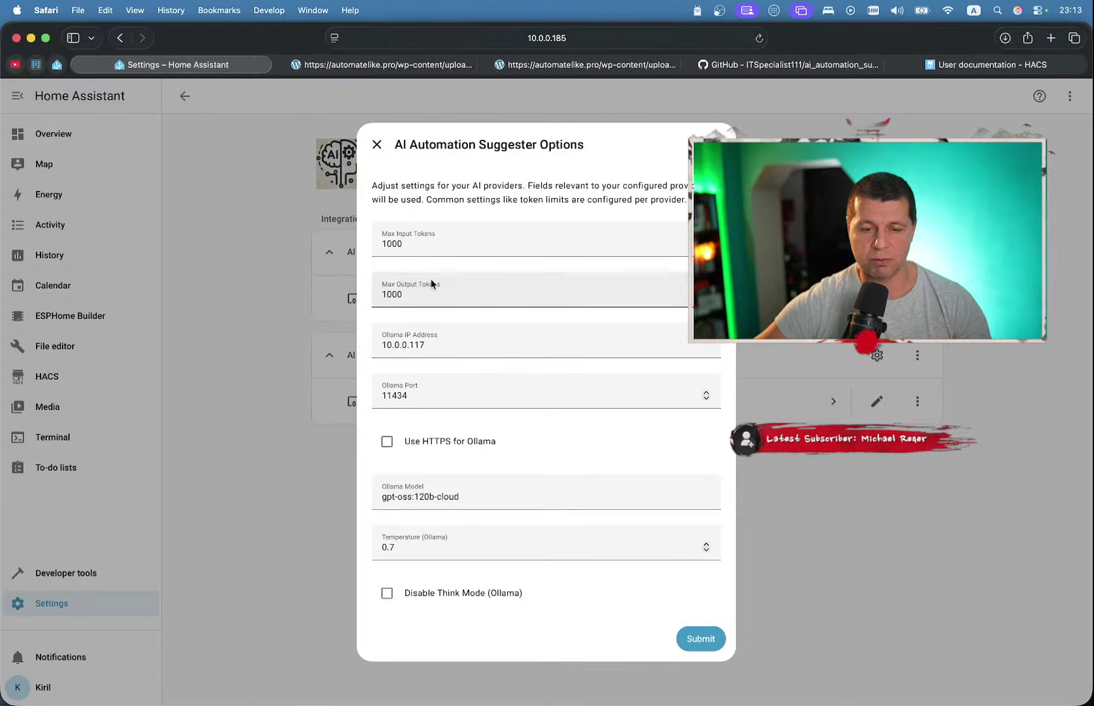
double_click(423, 296)
text(500)
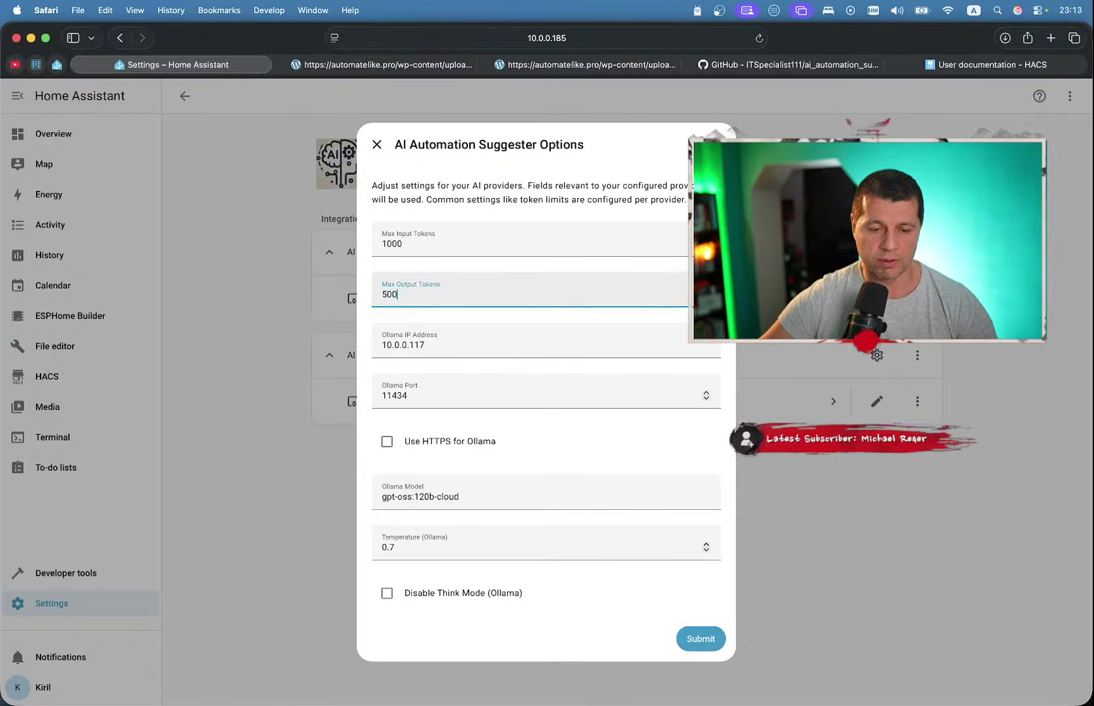
text(-0)
key(BackSpace)
key(BackSpace)
text(0)
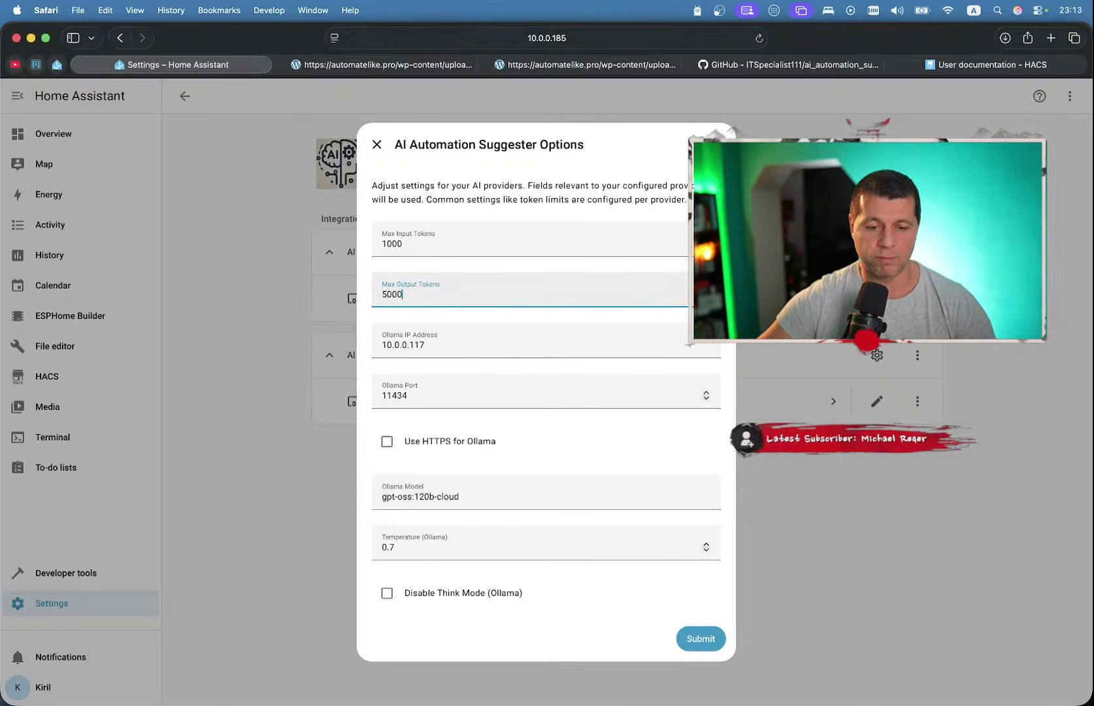
double_click(406, 242)
text(50)
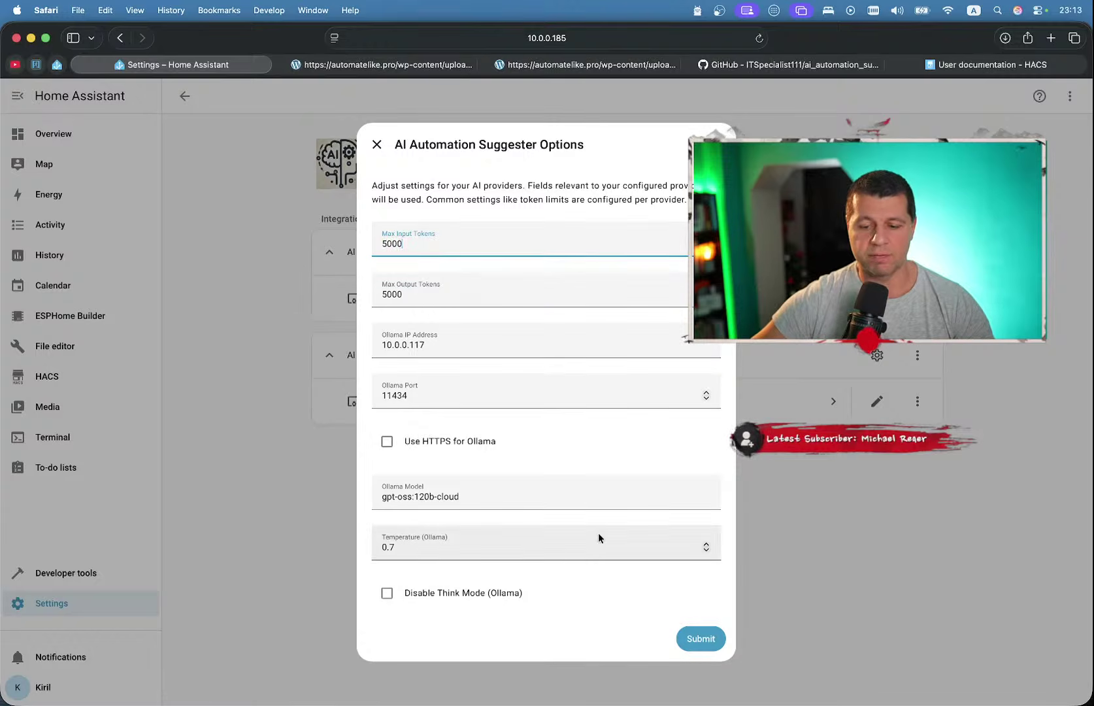
click(699, 635)
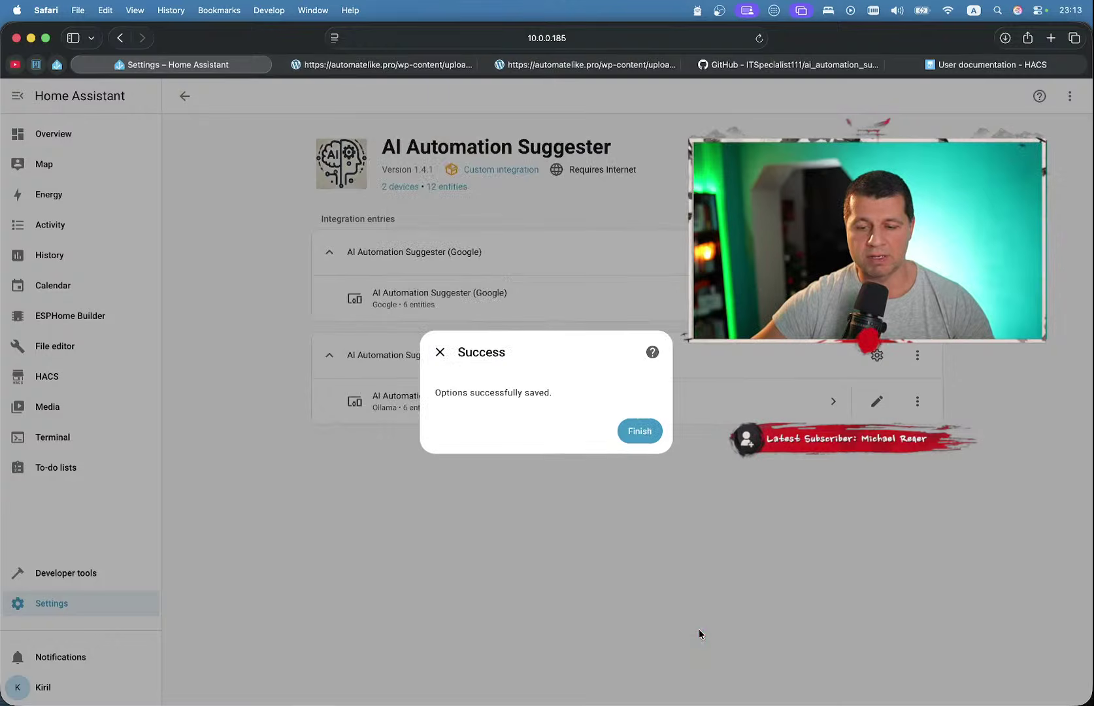
click(637, 432)
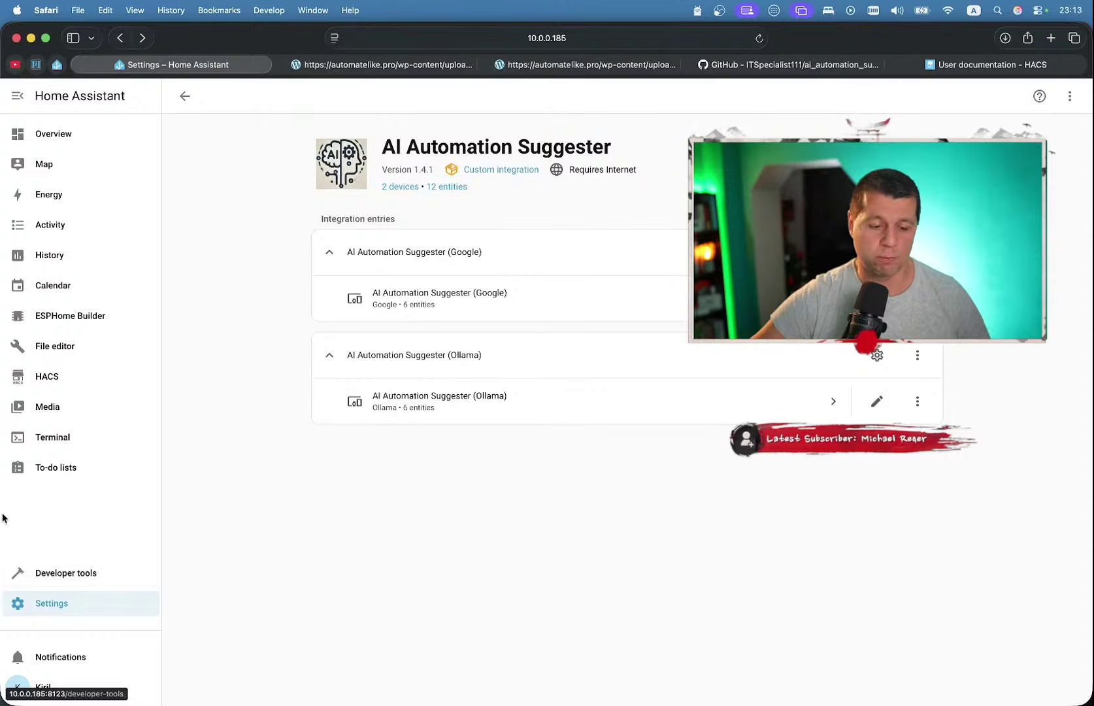
- In the developer tools' actions, clear the current action, search for "ai" and choose Generate Suggestions again
click(88, 578)
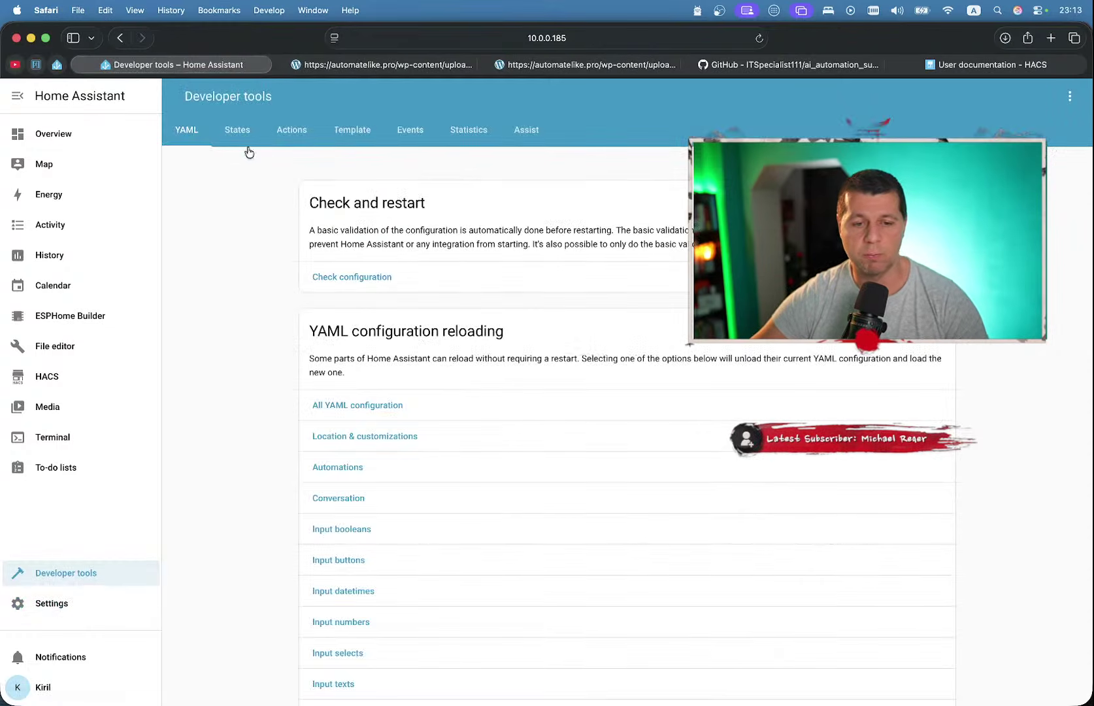
click(298, 139)
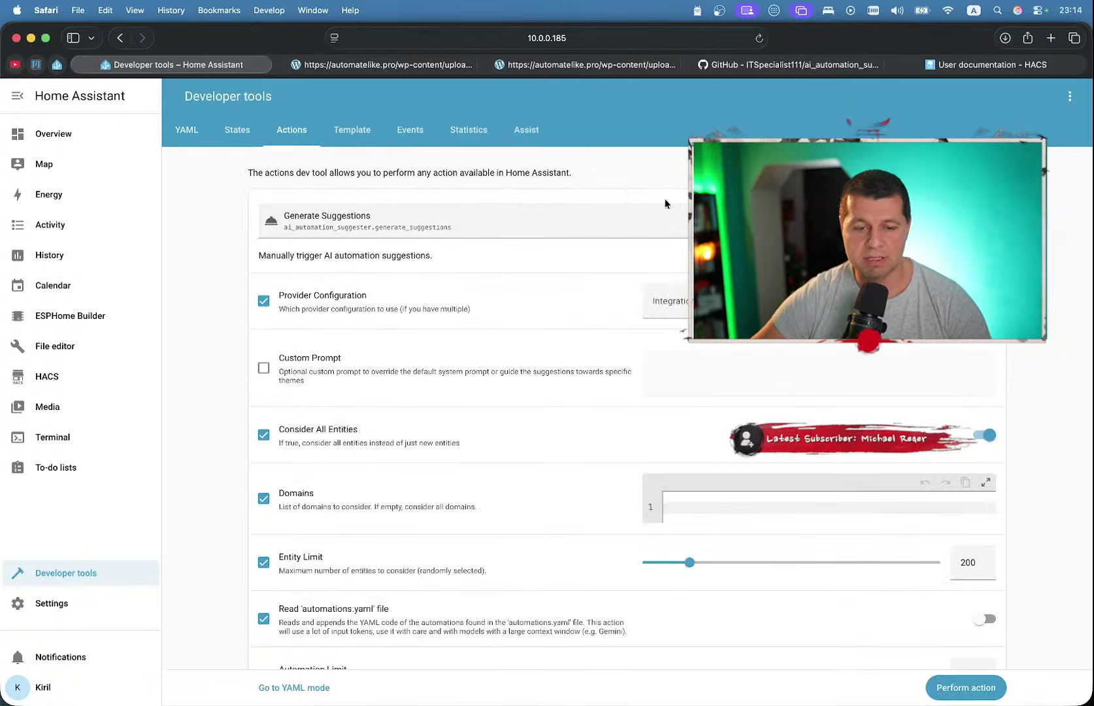
click(962, 221)
click(513, 225)
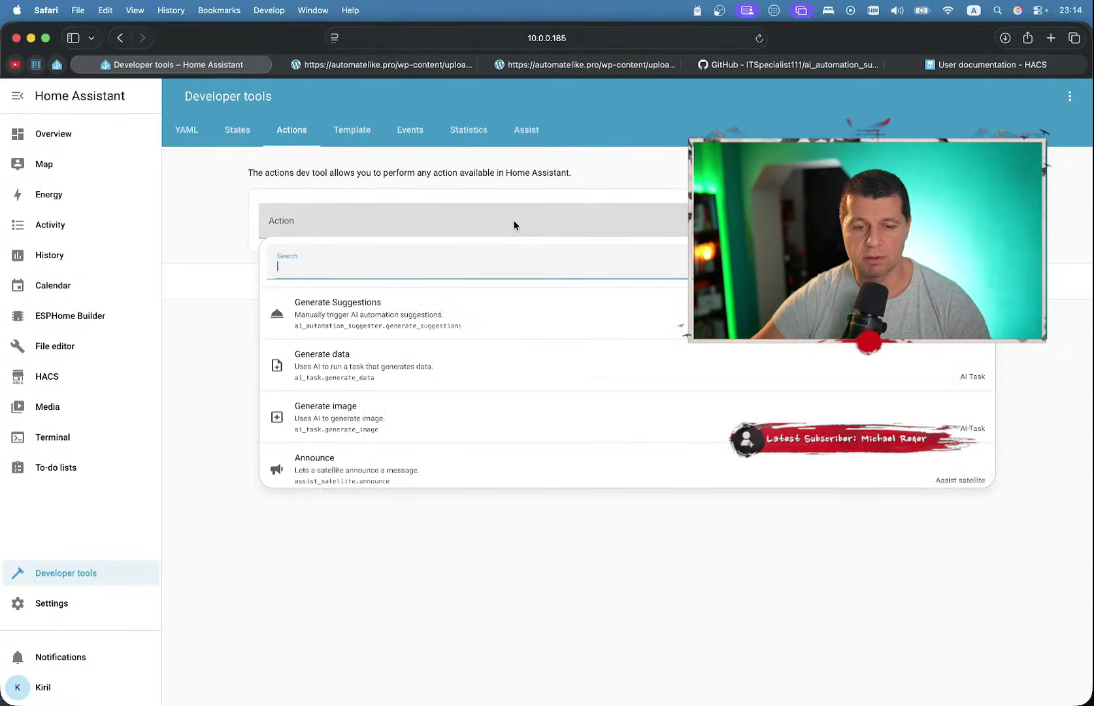
text(ai)
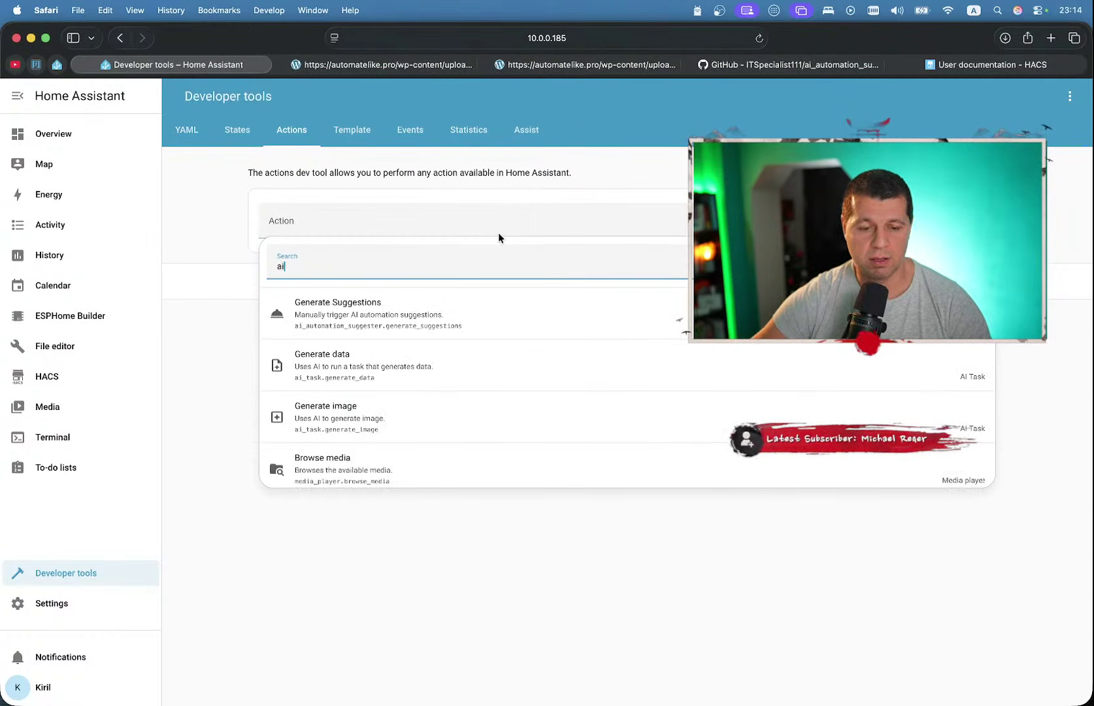
click(494, 320)
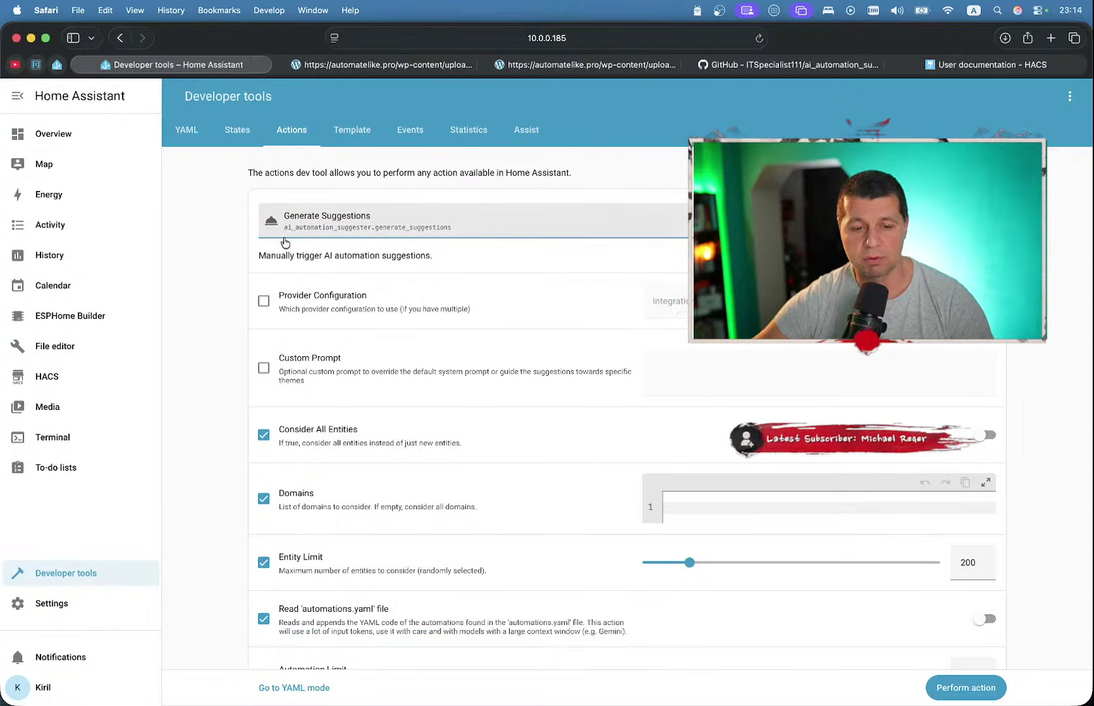
- Enable Provider Configuration for the action and select AI Automation Suggester (Ollama) as the integration
scroll(244, 239, up, 5)
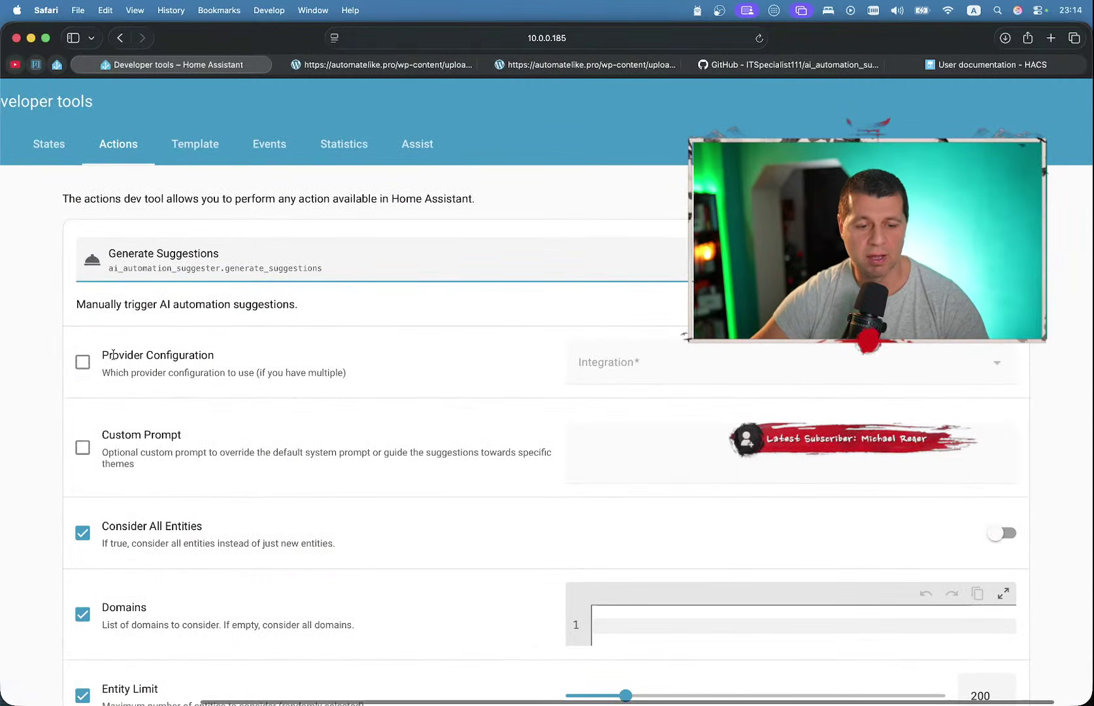
click(82, 362)
click(621, 369)
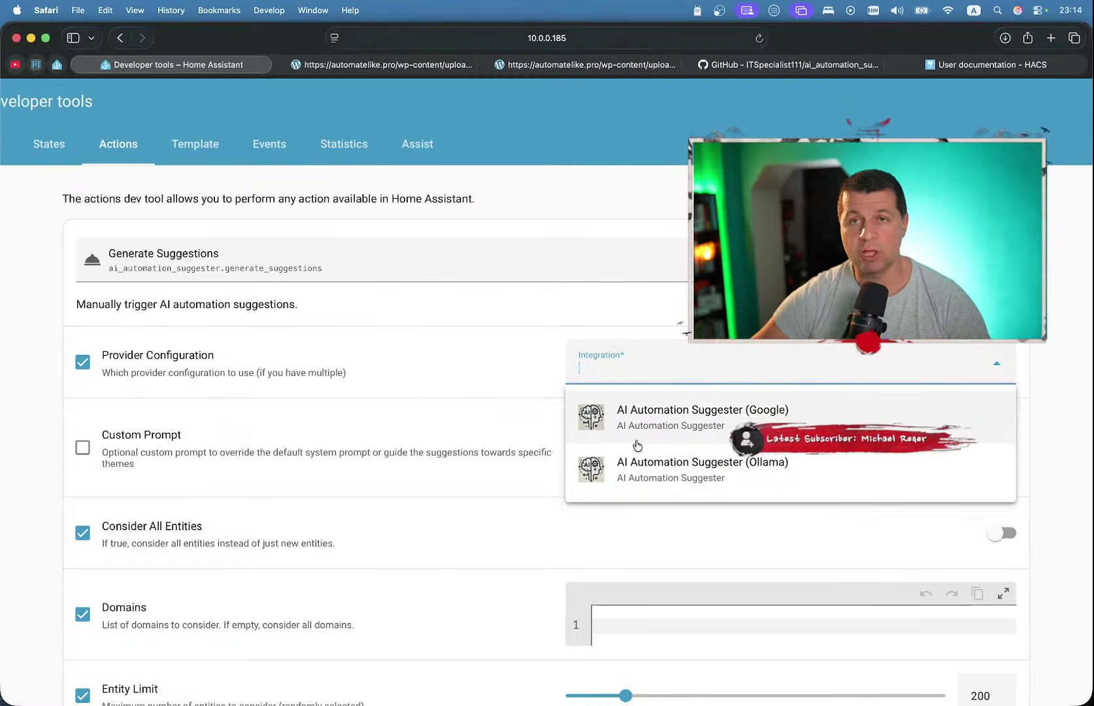
click(769, 472)
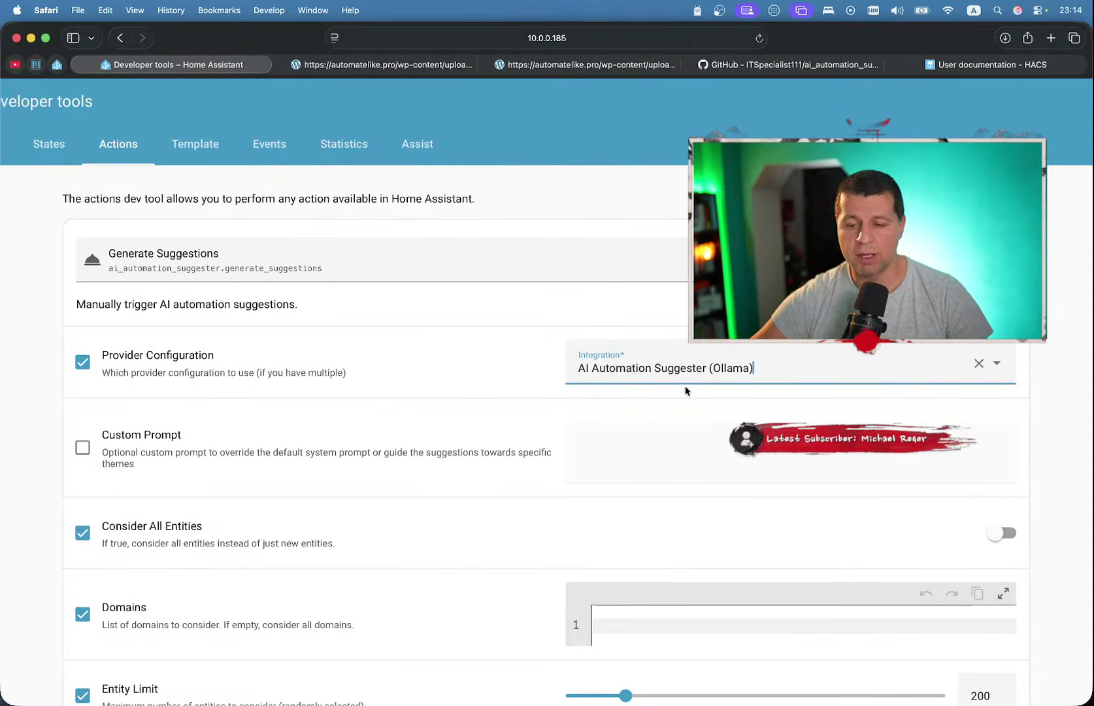
click(85, 449)
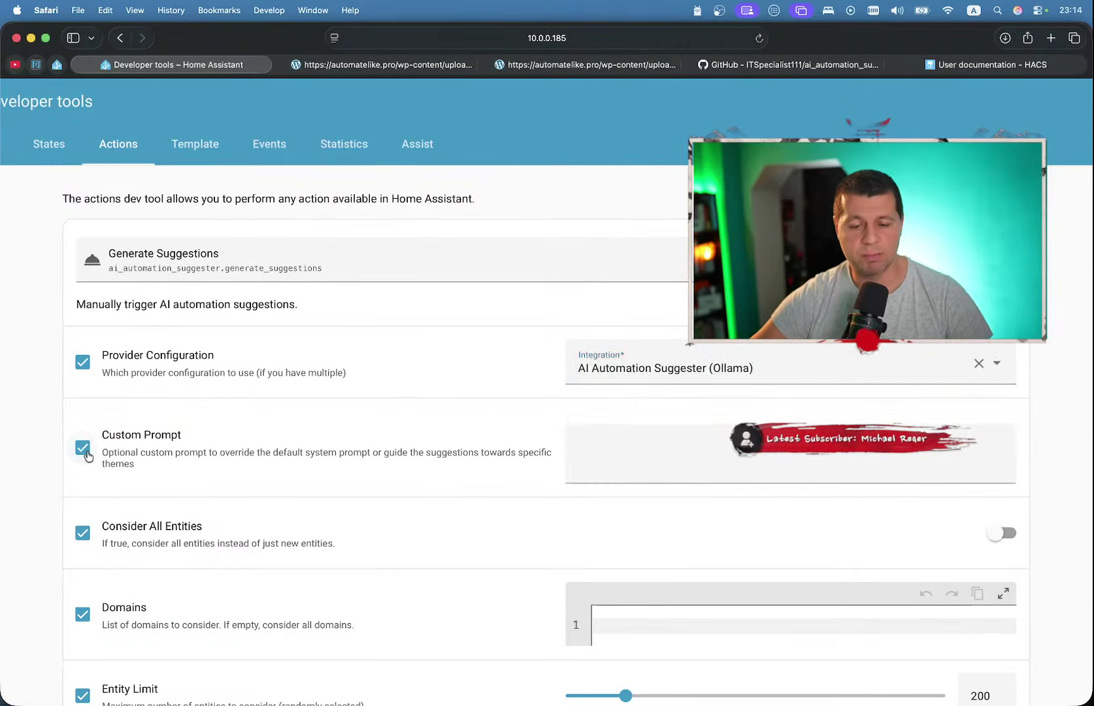
click(86, 451)
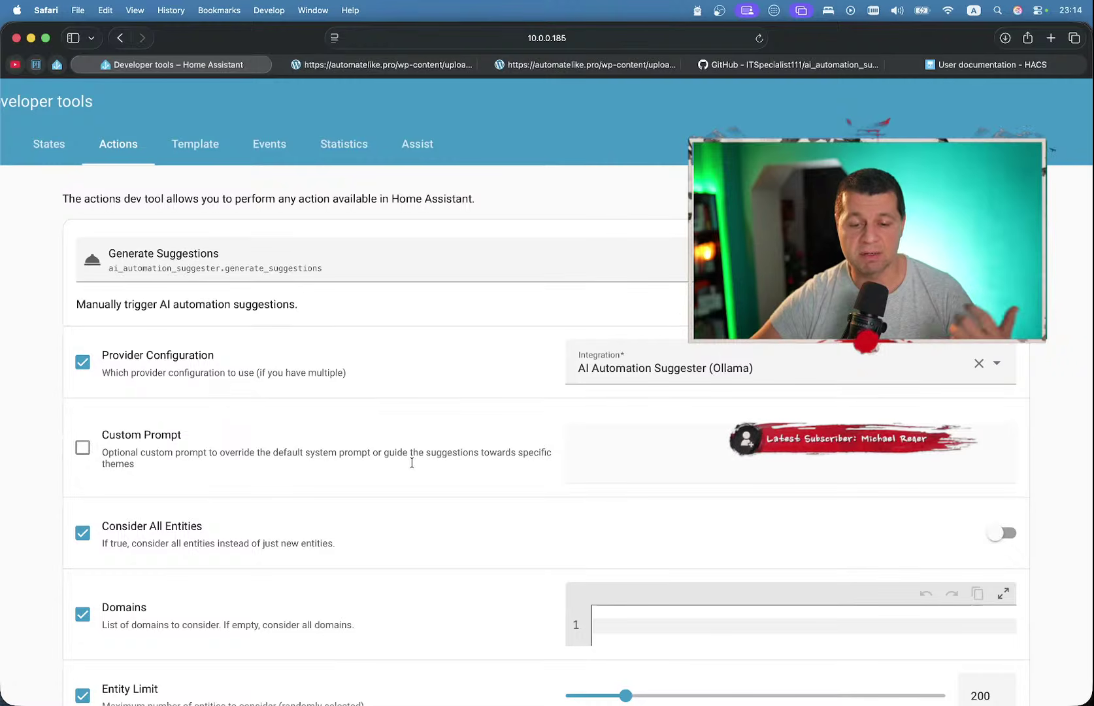
click(85, 451)
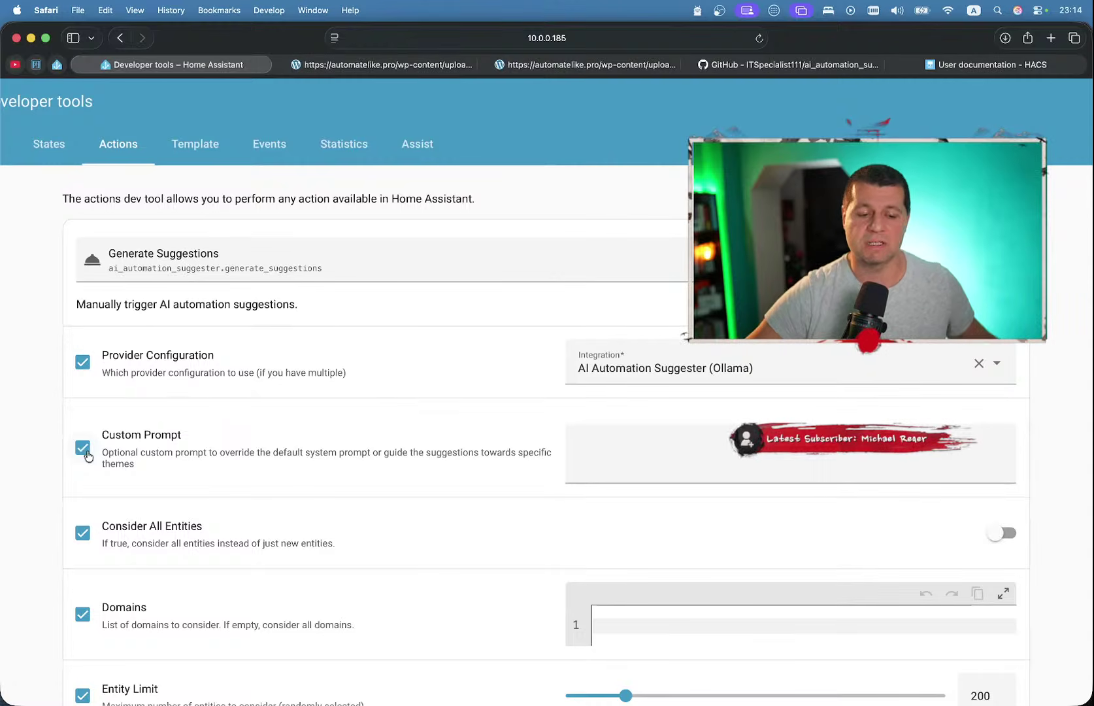
click(85, 451)
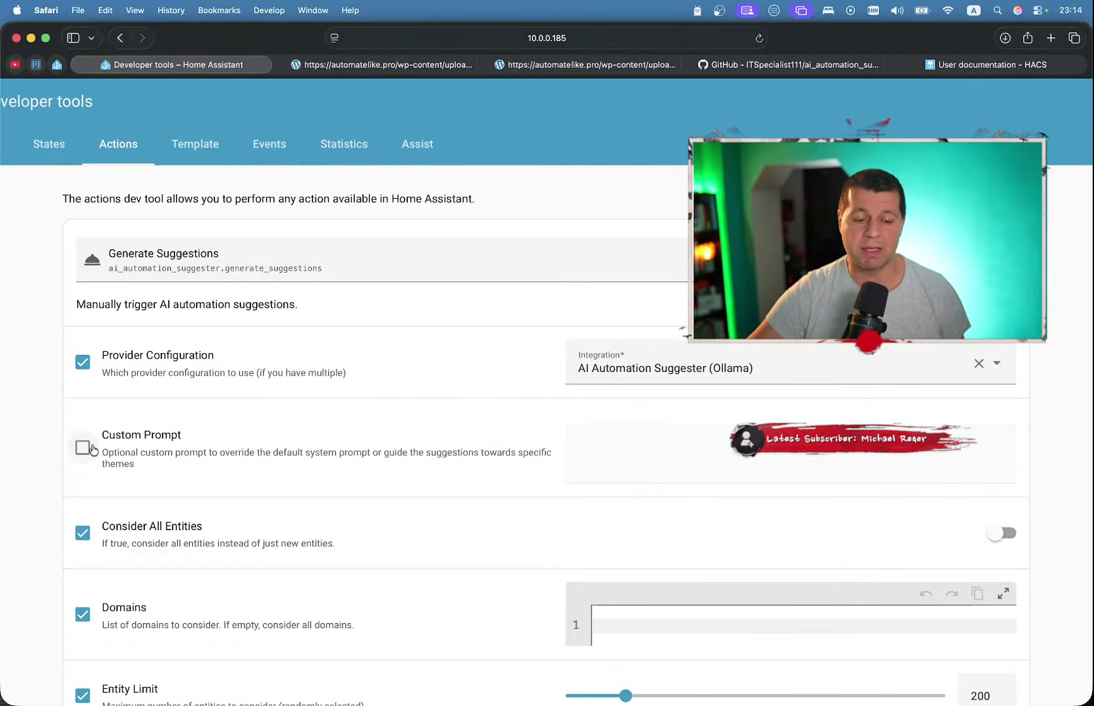
- Enable the custom prompt for the Generate Suggestions action and enter "focus on lights automations"
scroll(106, 498, down, 3)
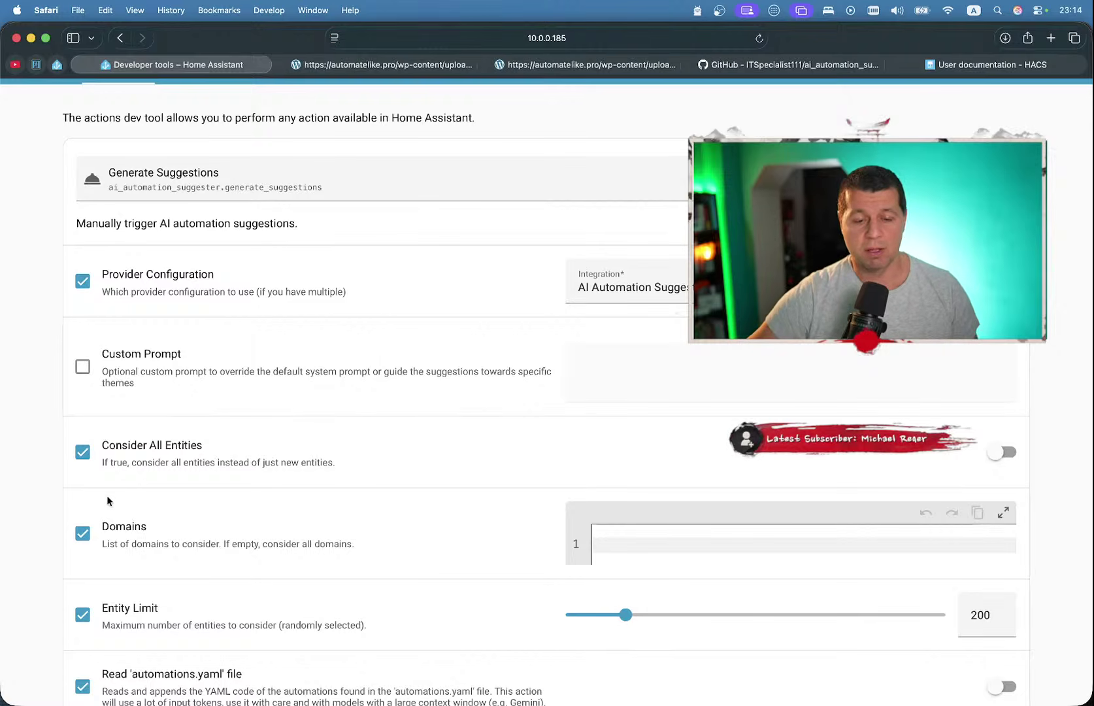
click(83, 367)
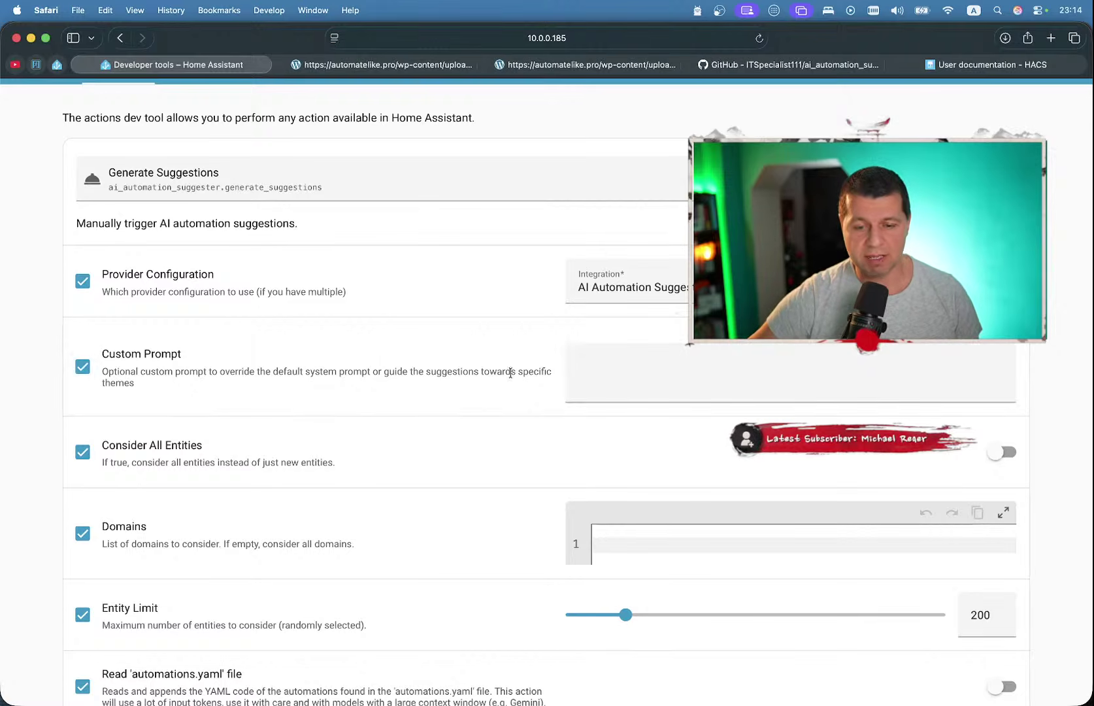
click(620, 361)
text(focu)
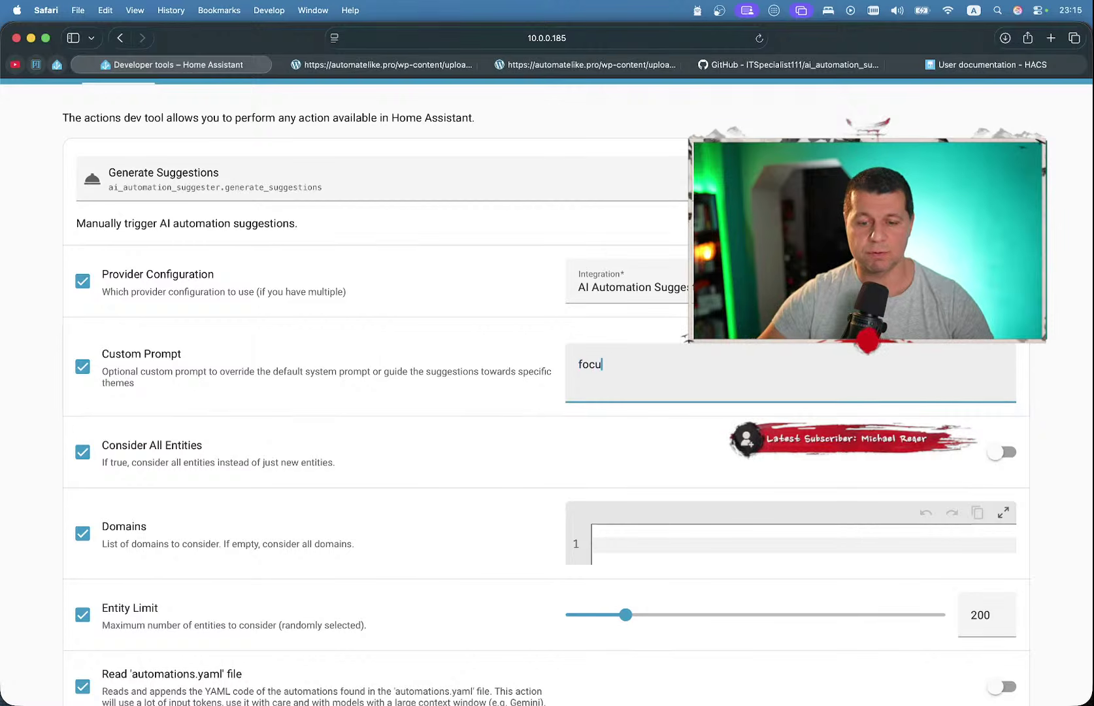
text(s on light)
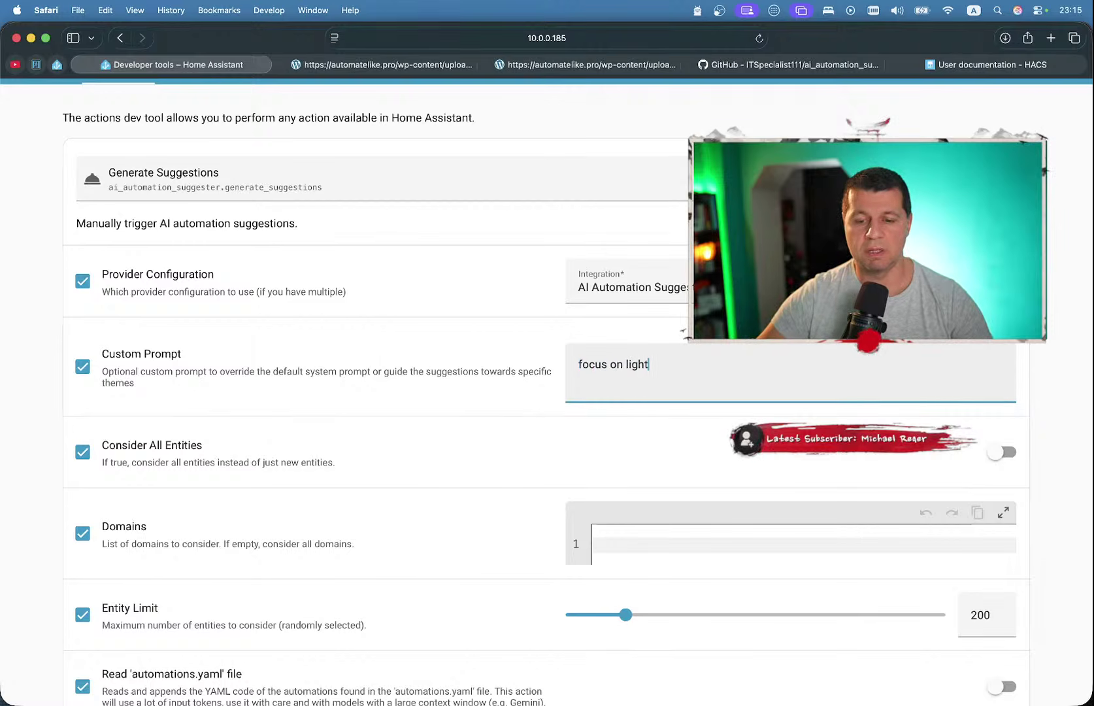
text(s automation)
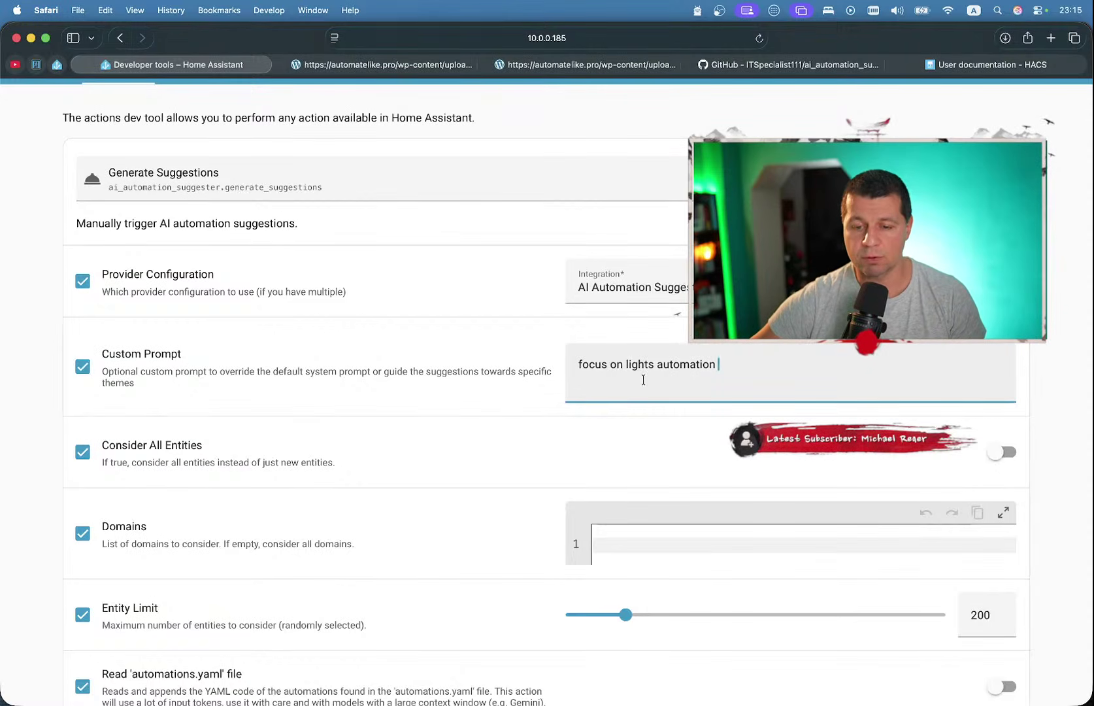
key(BackSpace)
text(s)
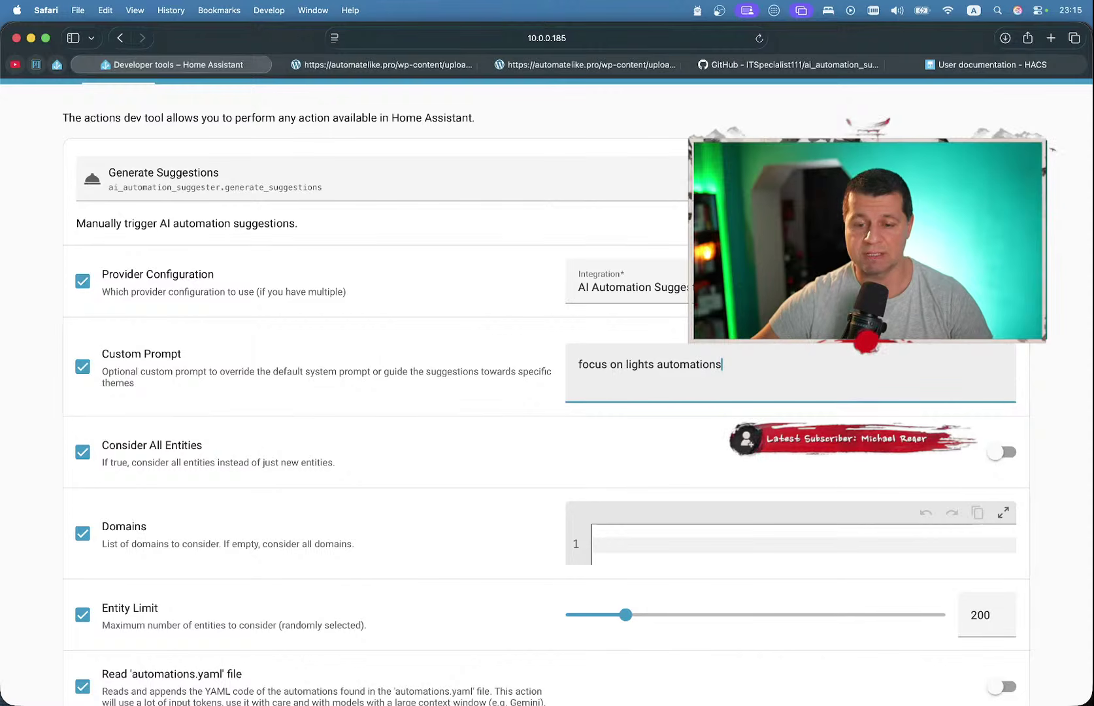
- Turn on Consider All Entities so that suggestions cover more than just new entities
click(287, 442)
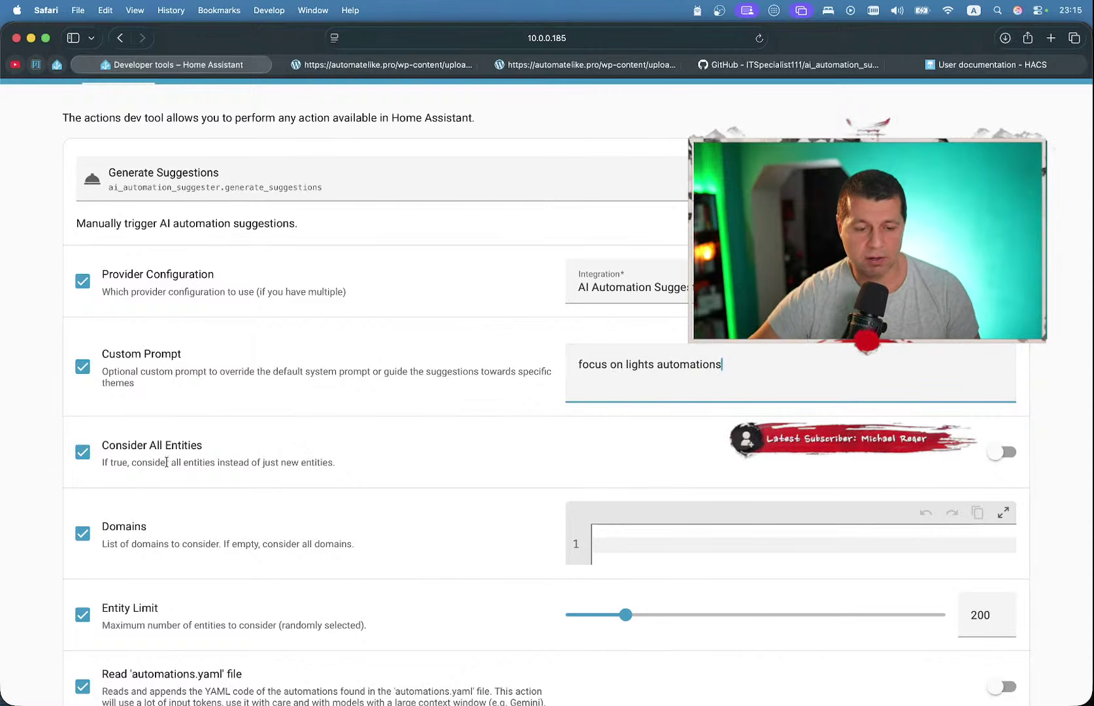
scroll(220, 452, down, 2)
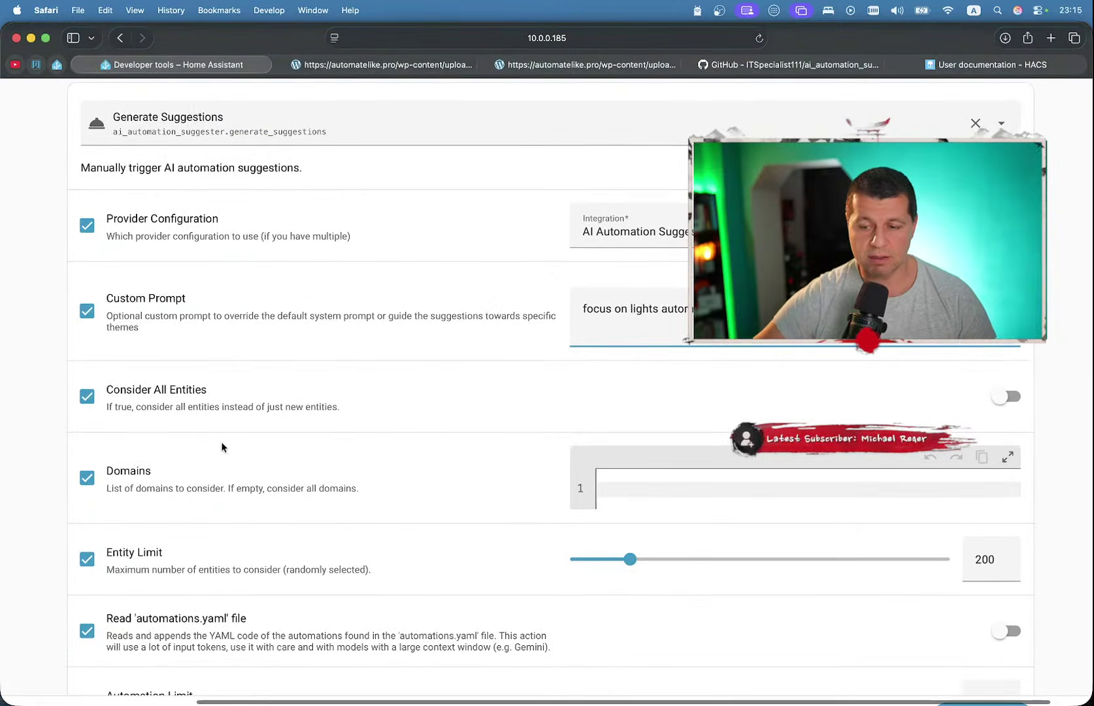
click(1007, 396)
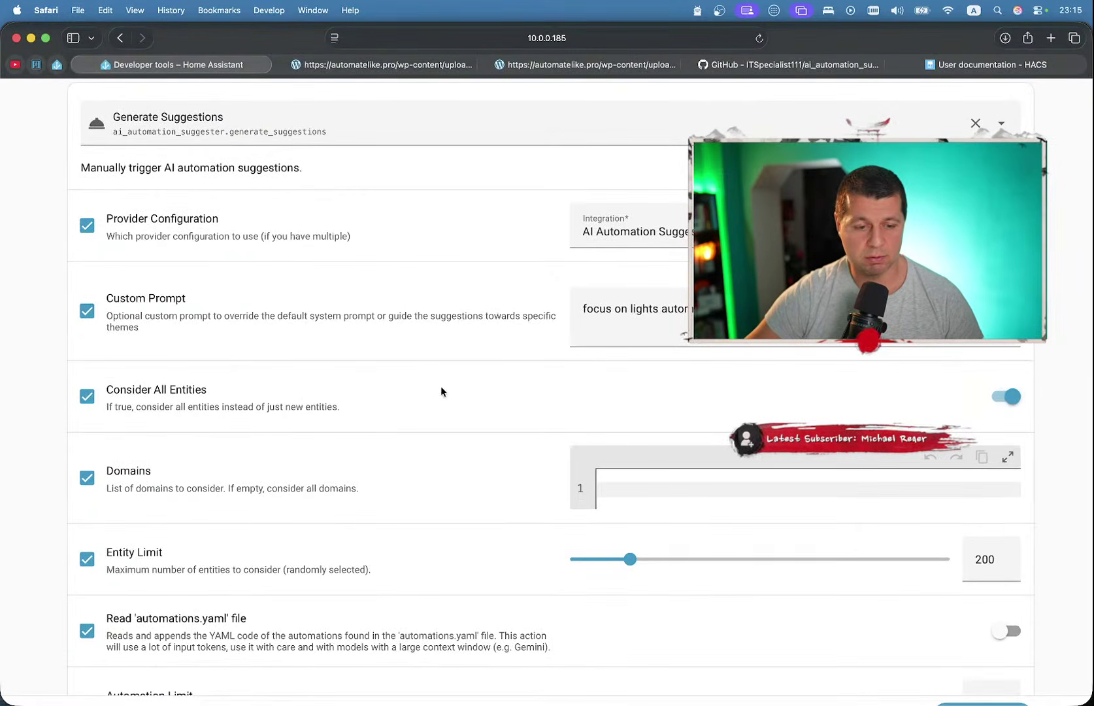
- Set the Automation Limit of the Generate Suggestions action to 20
scroll(292, 416, down, 2)
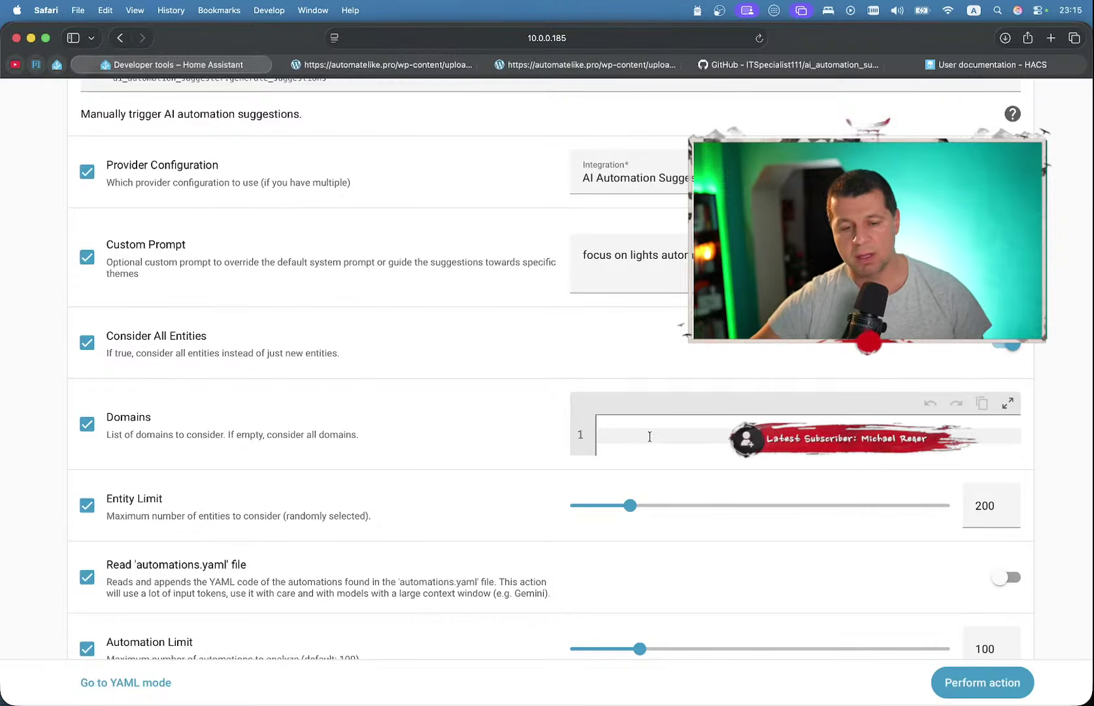
scroll(650, 437, down, 2)
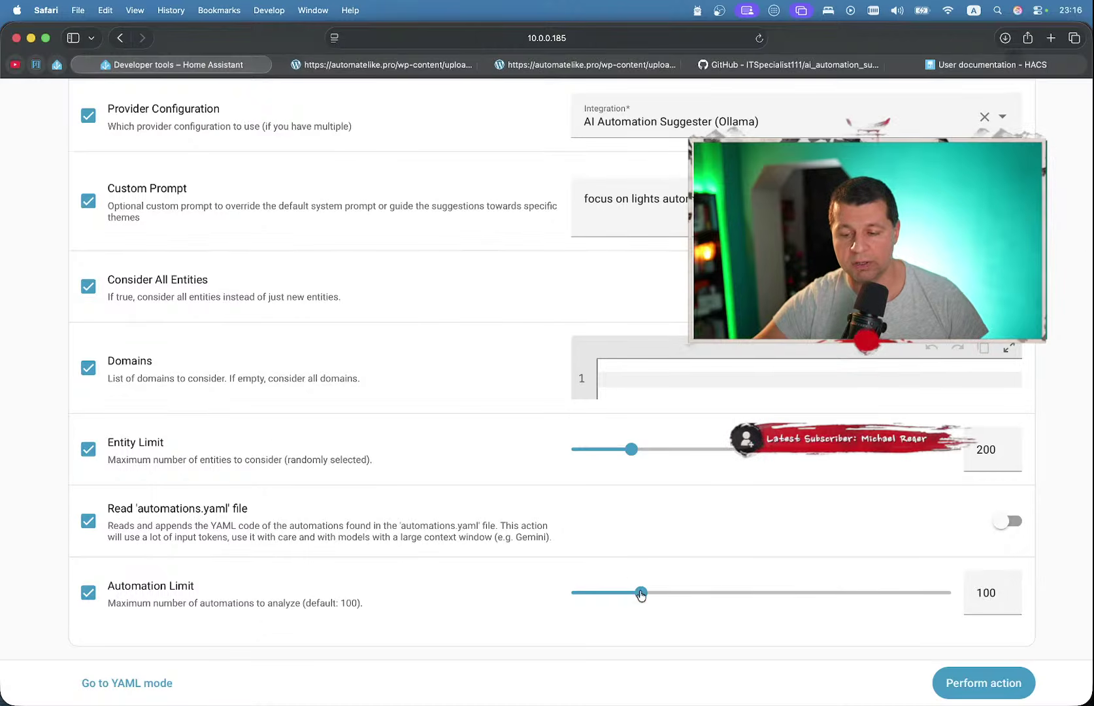
drag(640, 593, 579, 595)
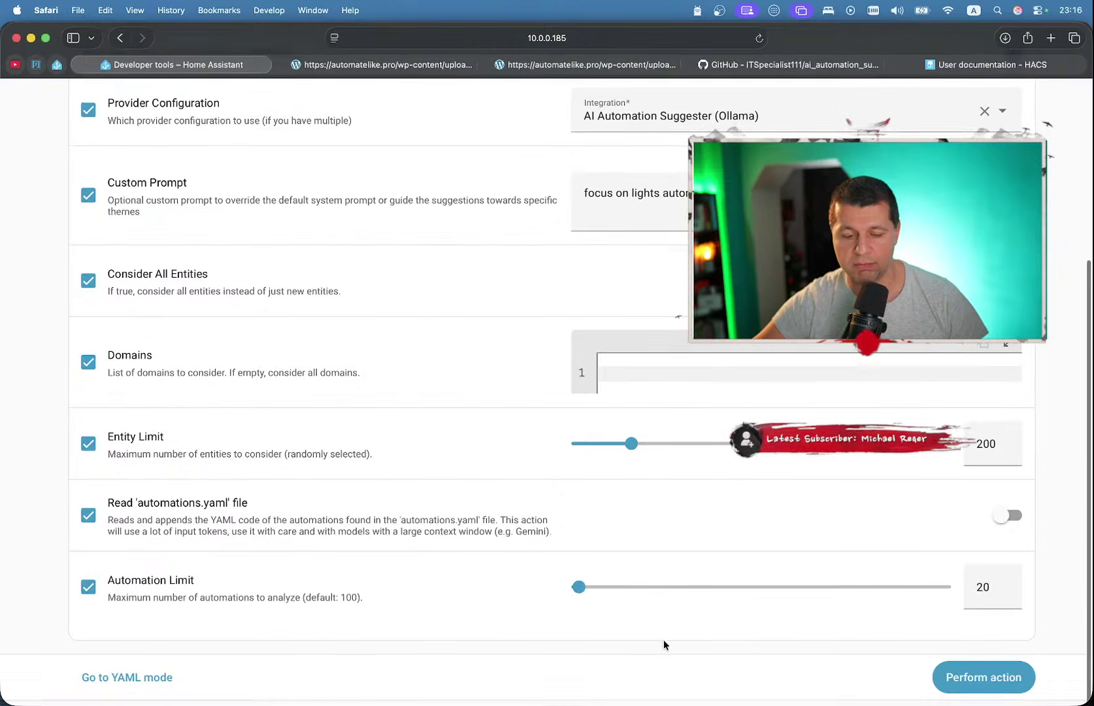
- Check the completed parameters and perform the Generate Suggestions action with the Ollama provider
scroll(699, 607, up, 4)
scroll(706, 617, down, 4)
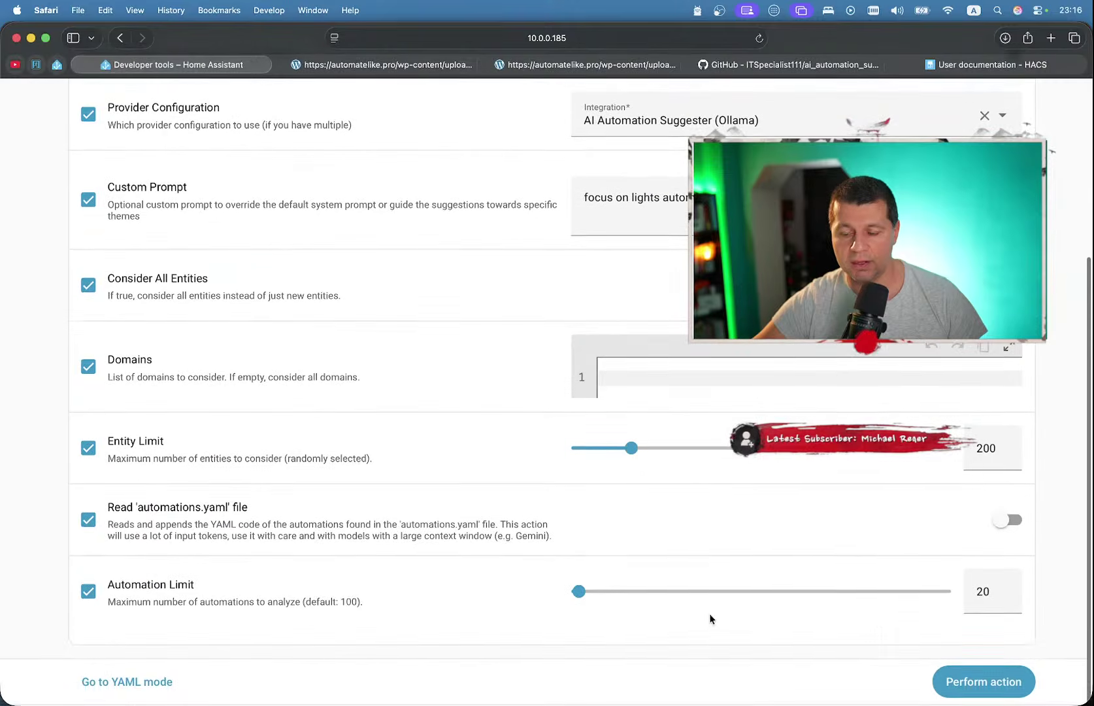
click(988, 688)
scroll(862, 618, up, 4)
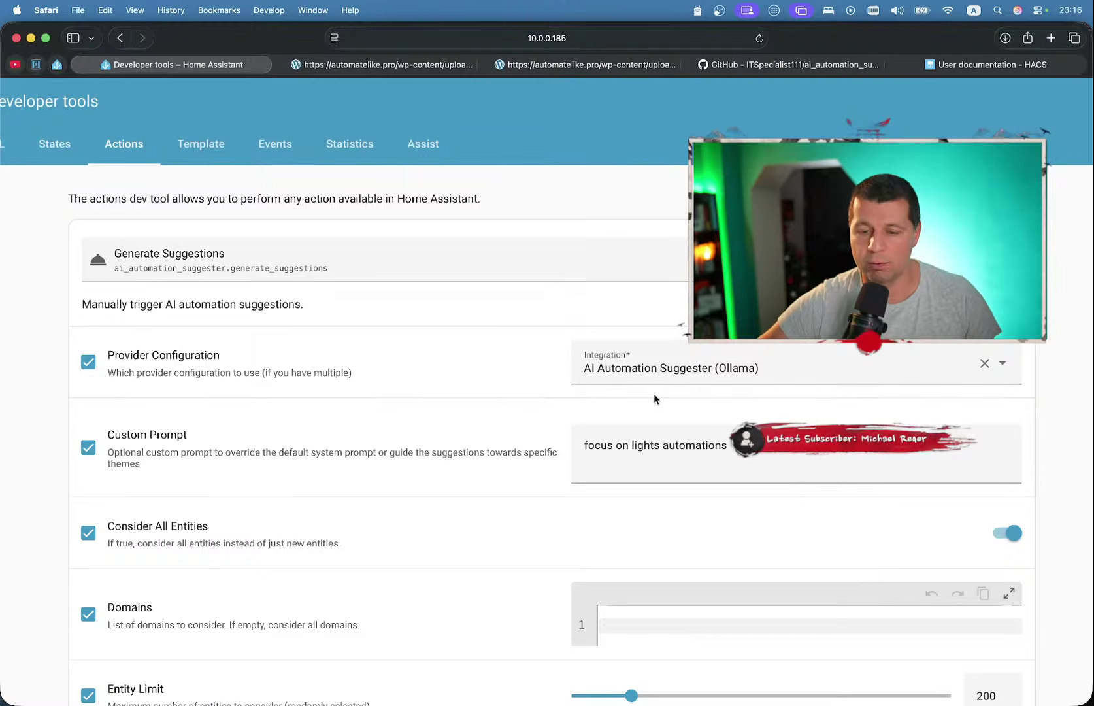
scroll(654, 394, down, 5)
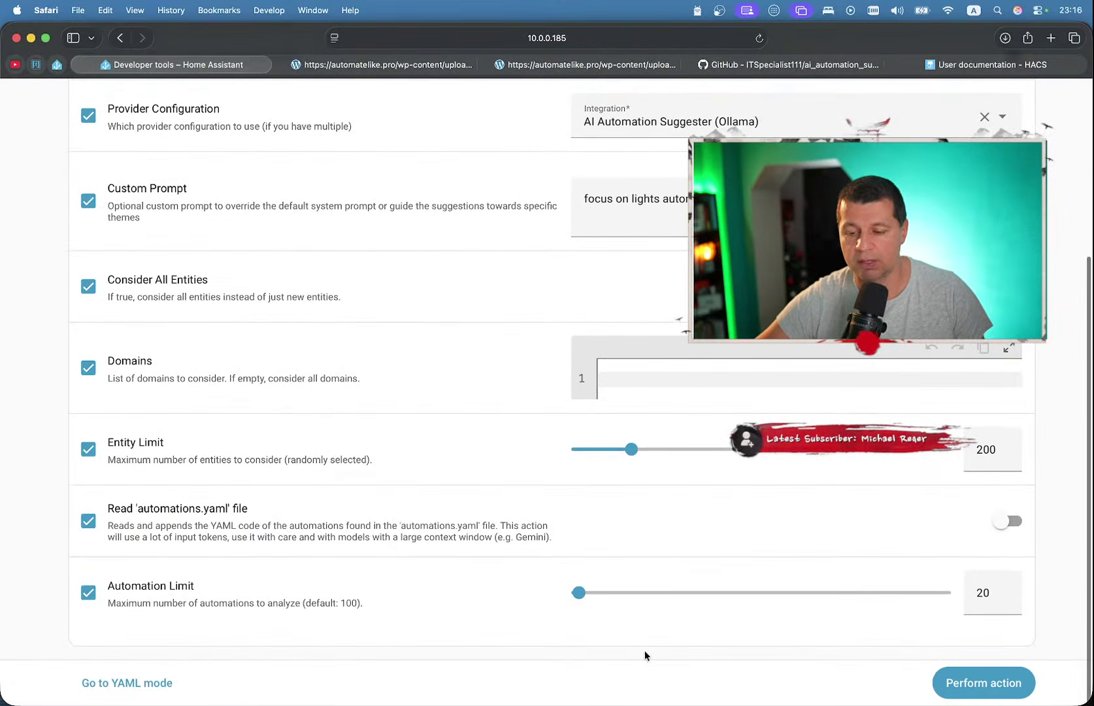
click(982, 682)
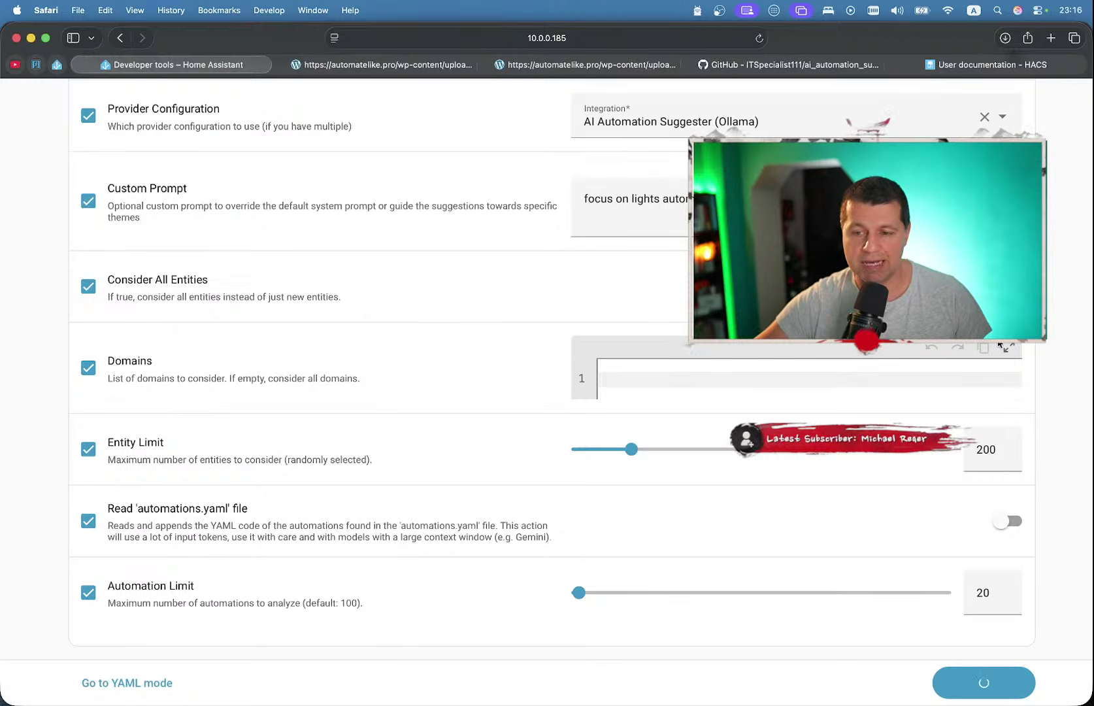
- Open the notifications and examine the Ollama light automation suggestions, including the entity overview and YAML snippets
scroll(1049, 263, down, 3)
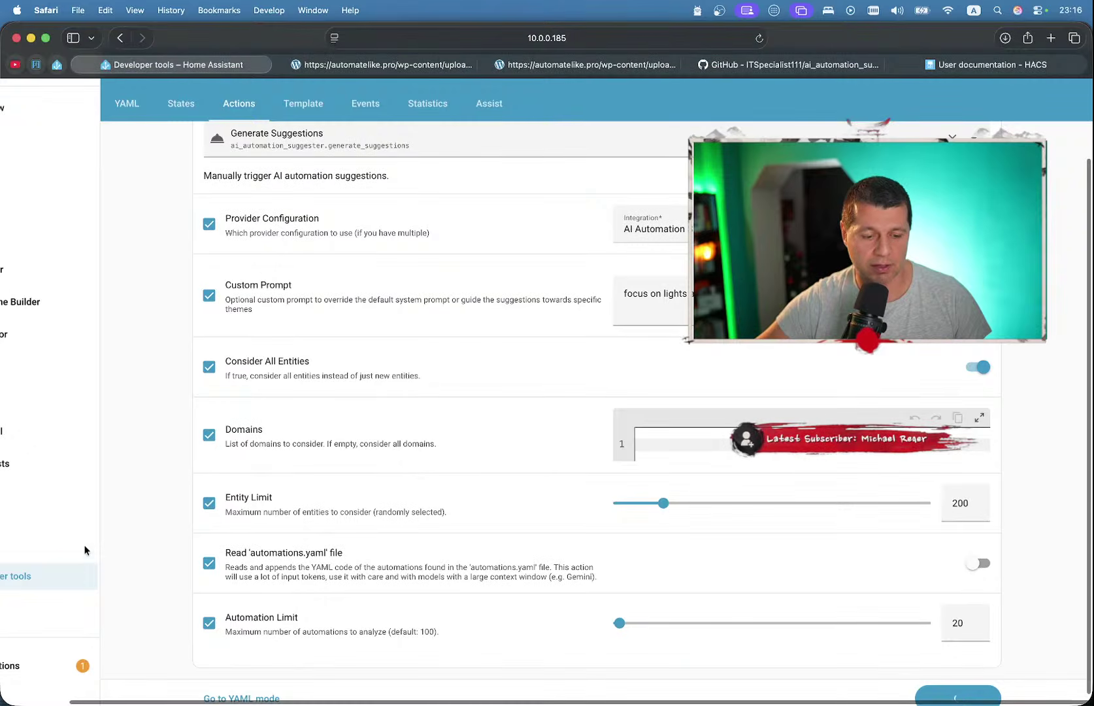
scroll(164, 522, left, 2)
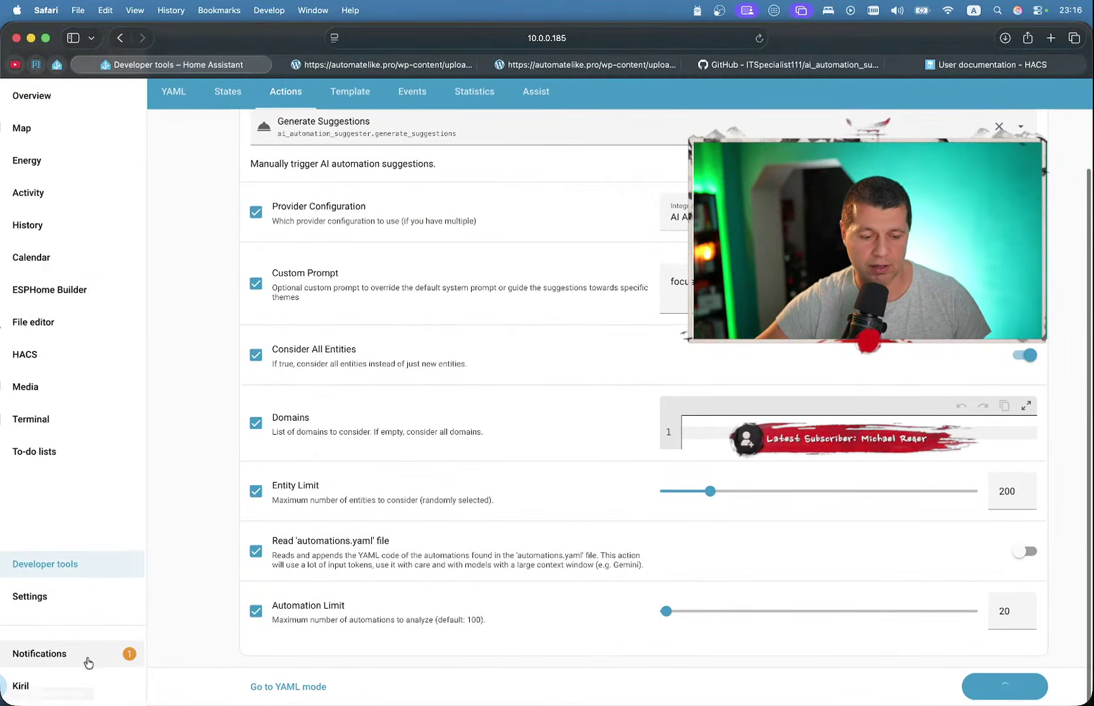
click(90, 645)
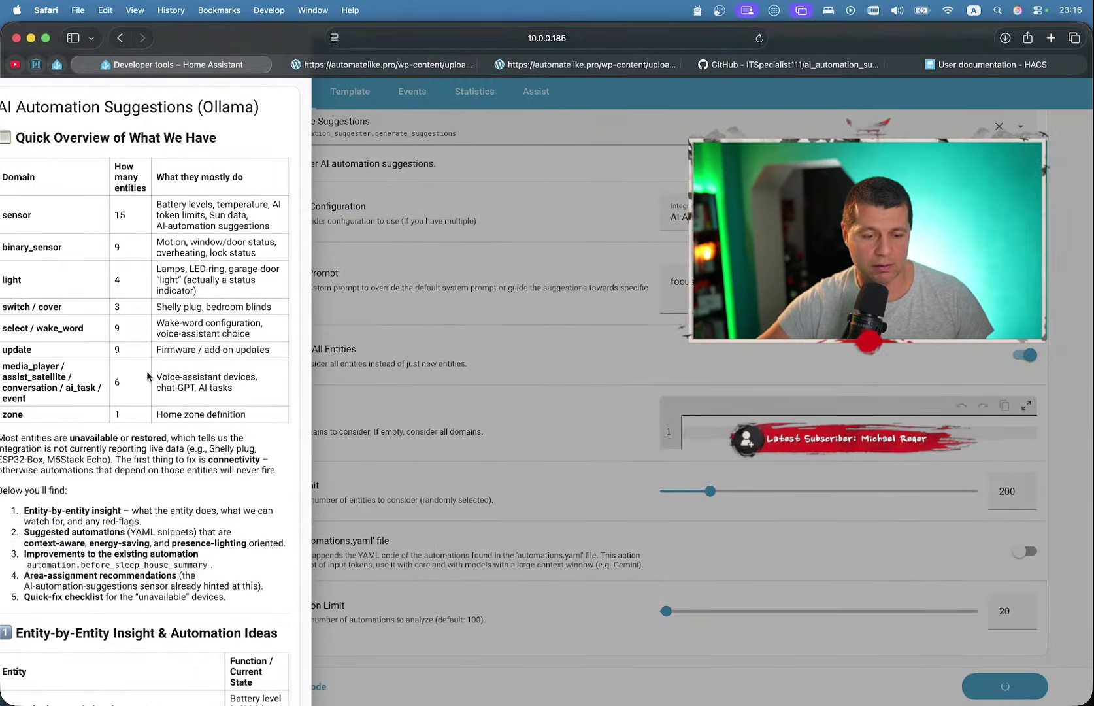
scroll(146, 372, down, 1)
scroll(173, 150, up, 1)
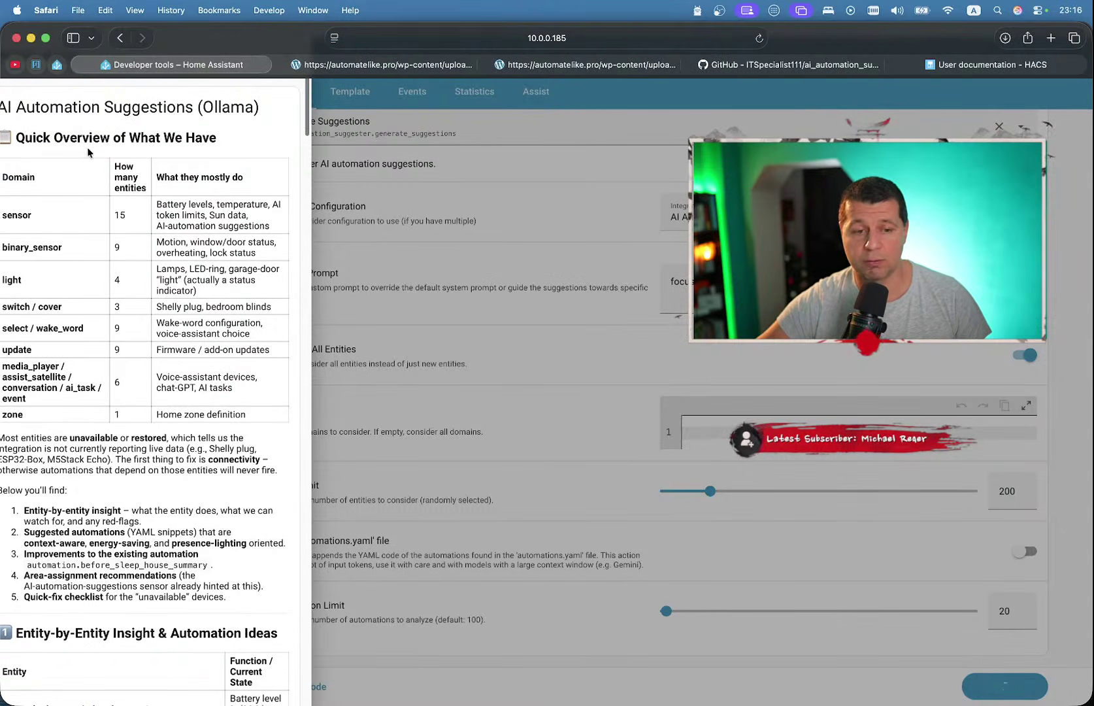
scroll(127, 283, down, 3)
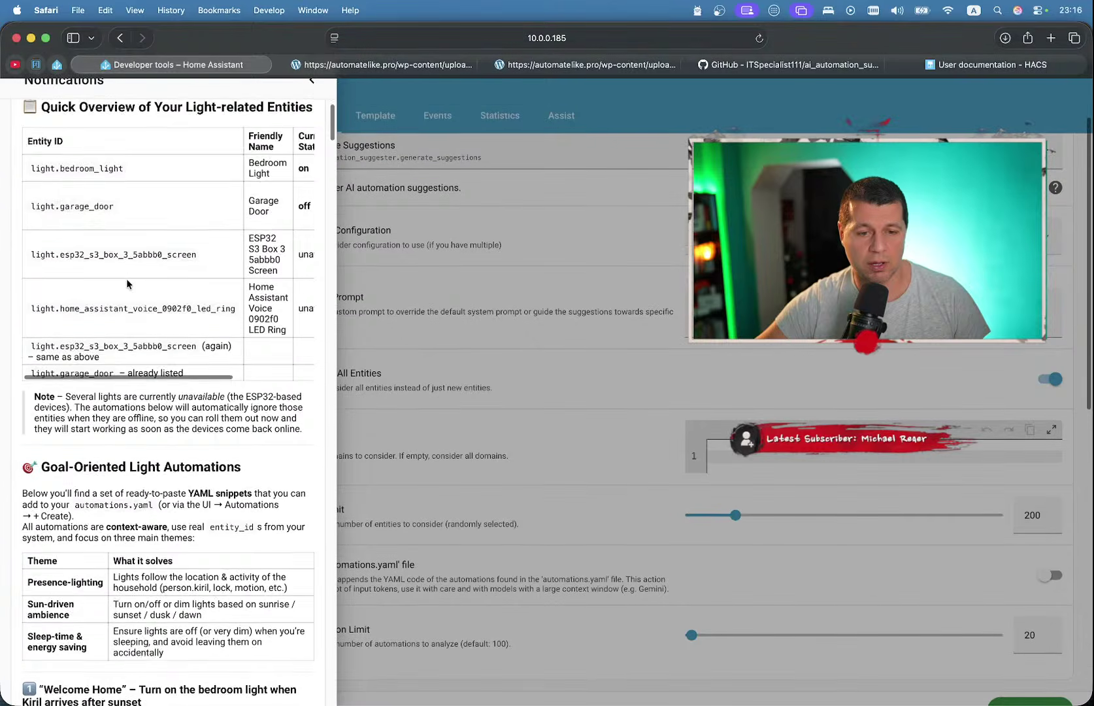
scroll(128, 282, up, 3)
scroll(127, 282, down, 10)
scroll(127, 282, down, 20)
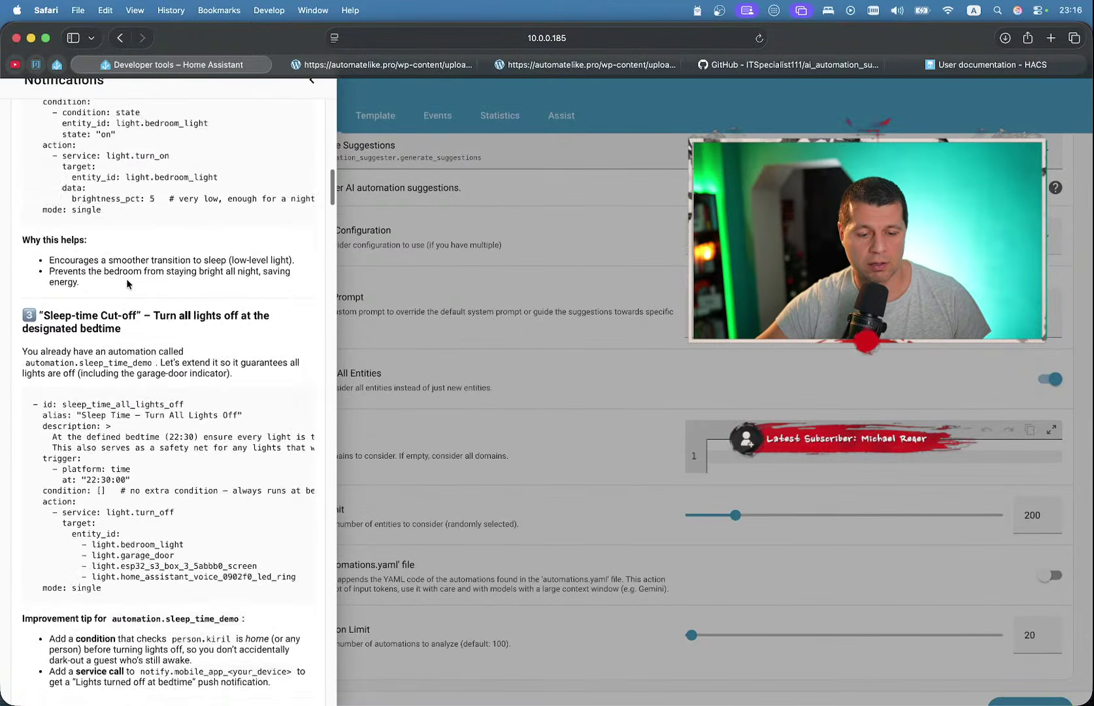
scroll(127, 282, down, 20)
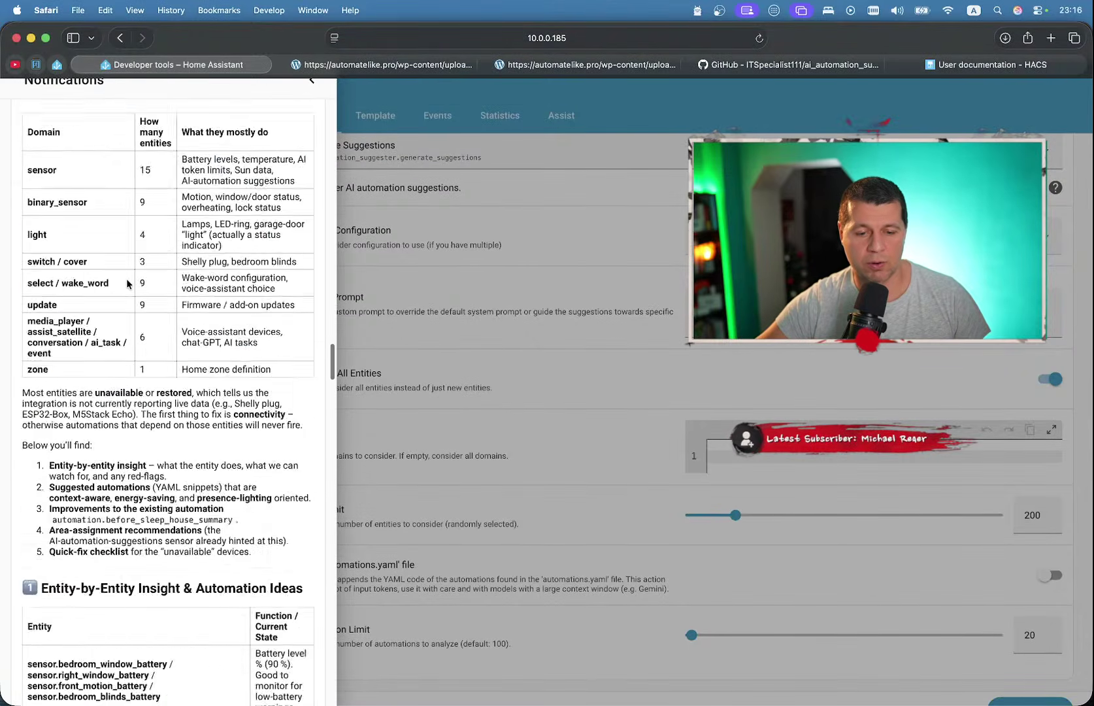
- Read through the general Ollama suggestions, from the automation snippets to area assignment and the quick-fix checklist, and close the notifications
scroll(127, 283, down, 20)
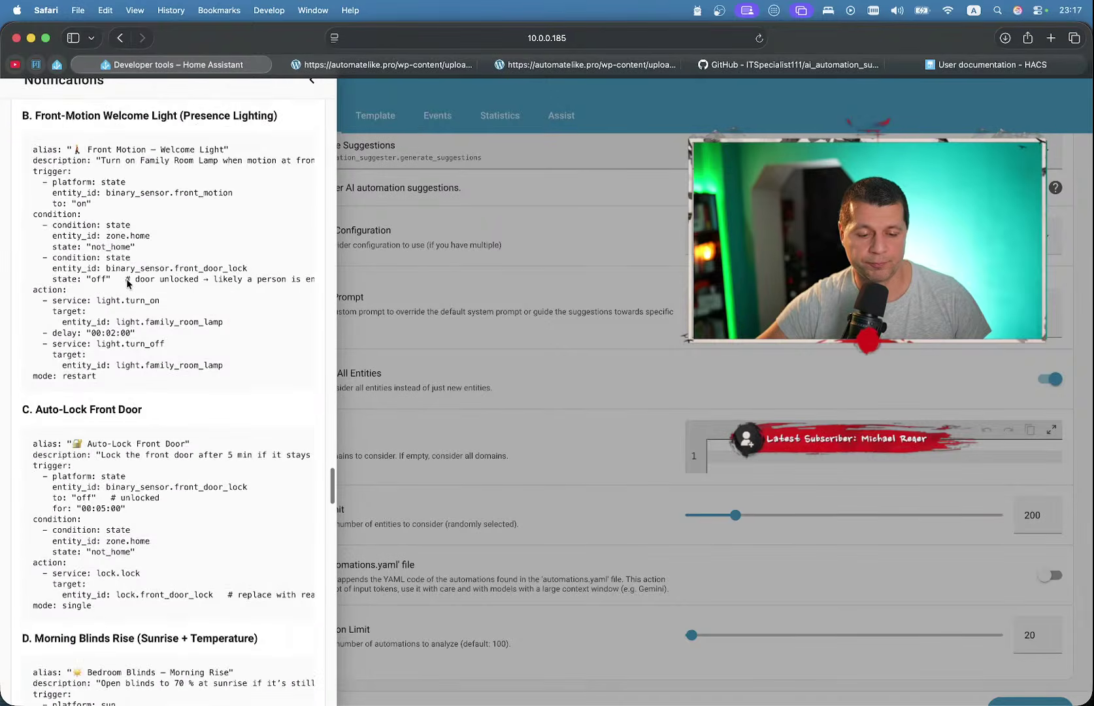
scroll(127, 283, down, 5)
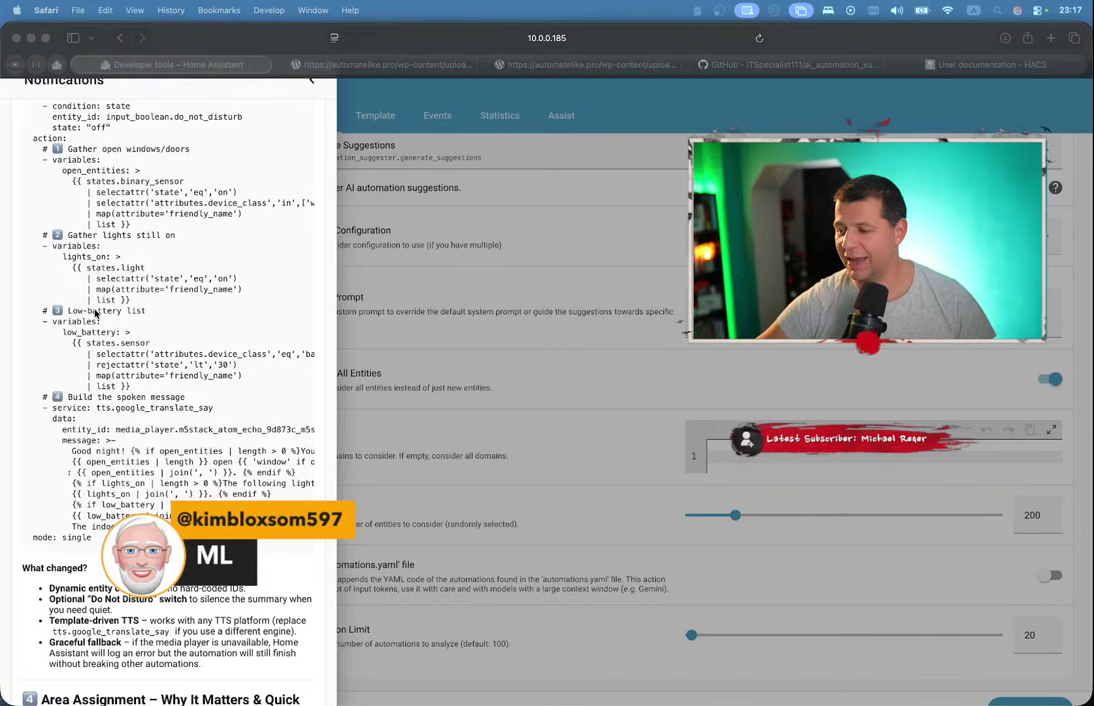
scroll(95, 313, down, 2)
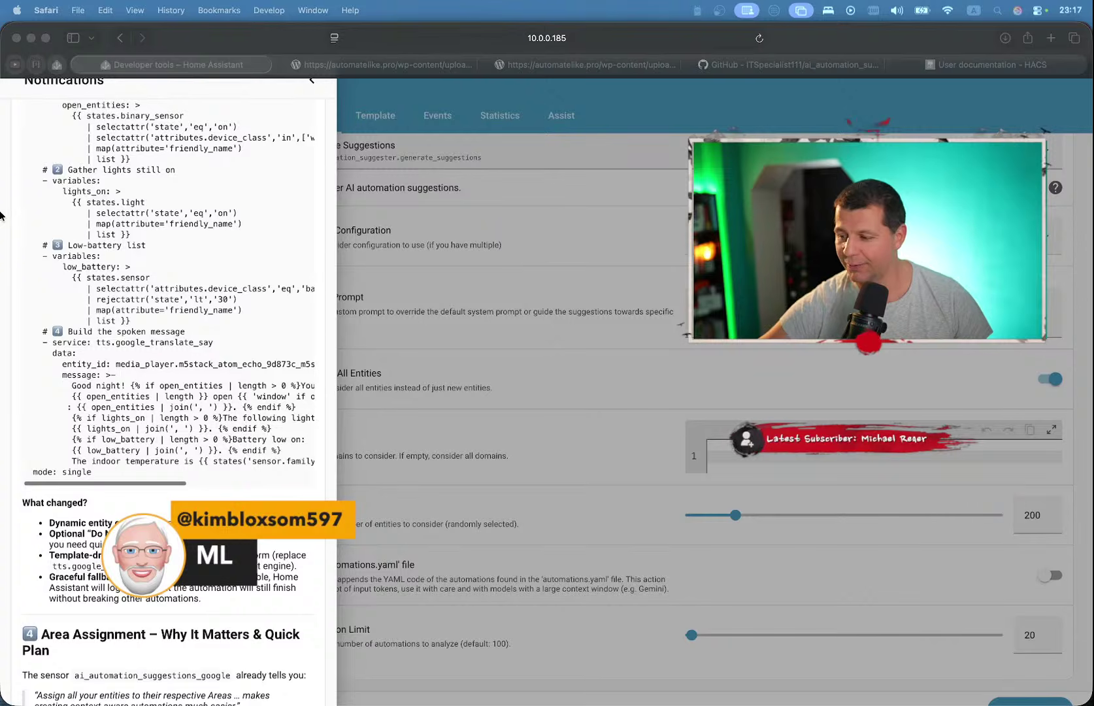
scroll(142, 400, down, 5)
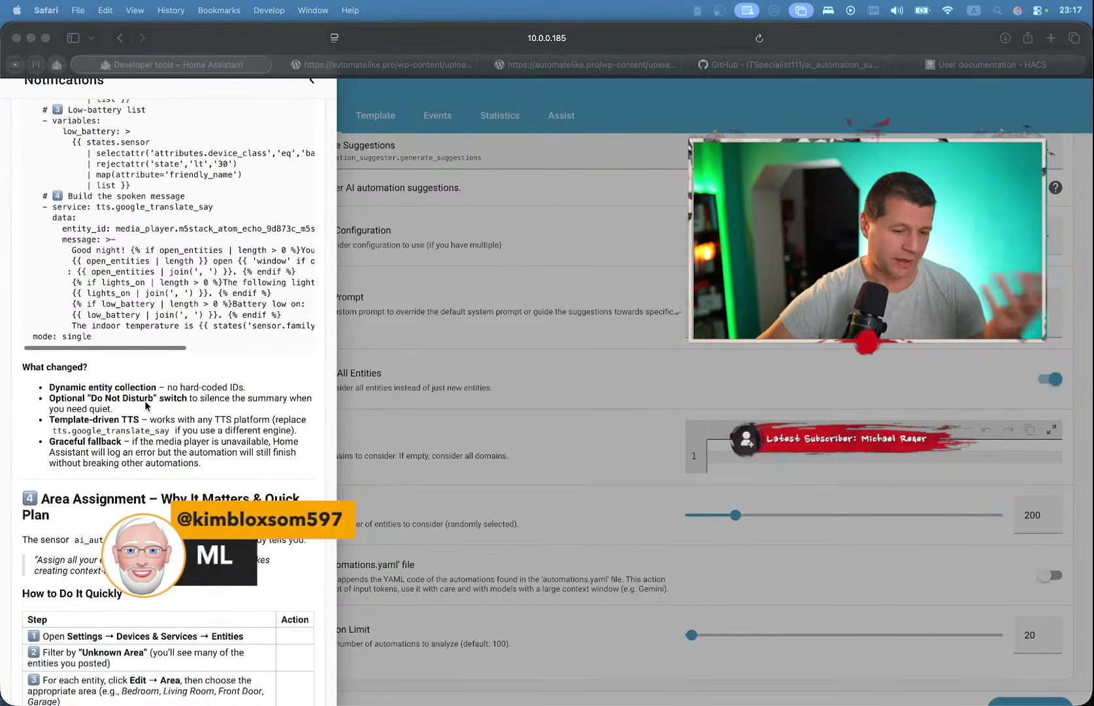
scroll(146, 406, down, 8)
scroll(145, 405, down, 15)
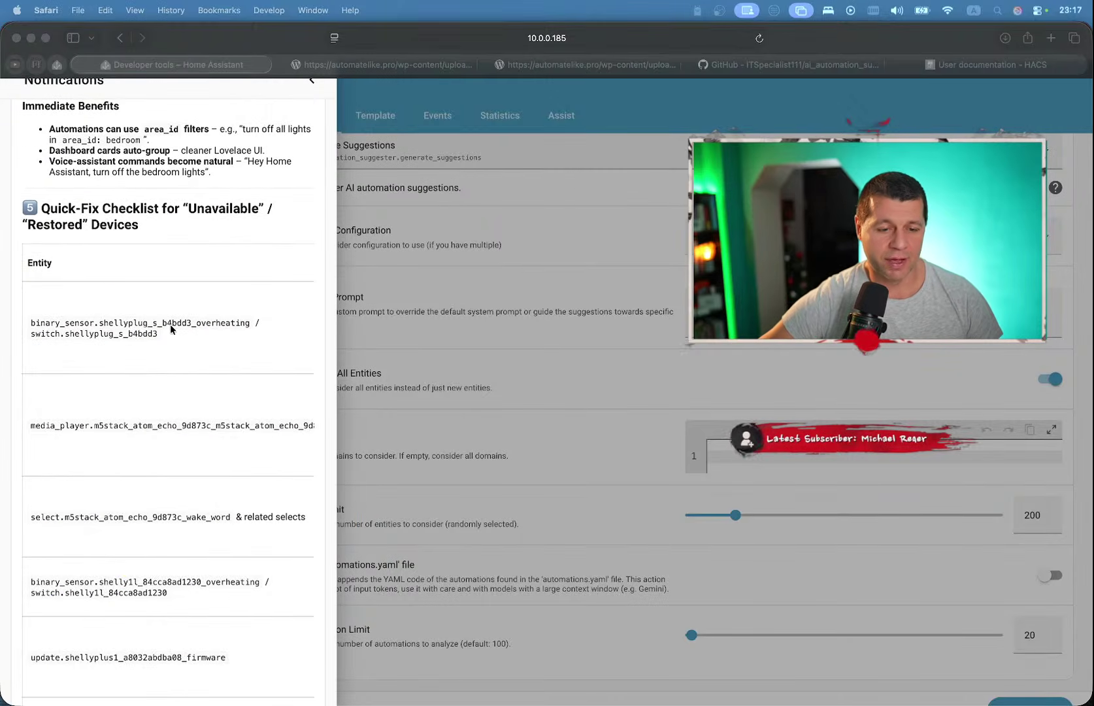
scroll(170, 324, up, 6)
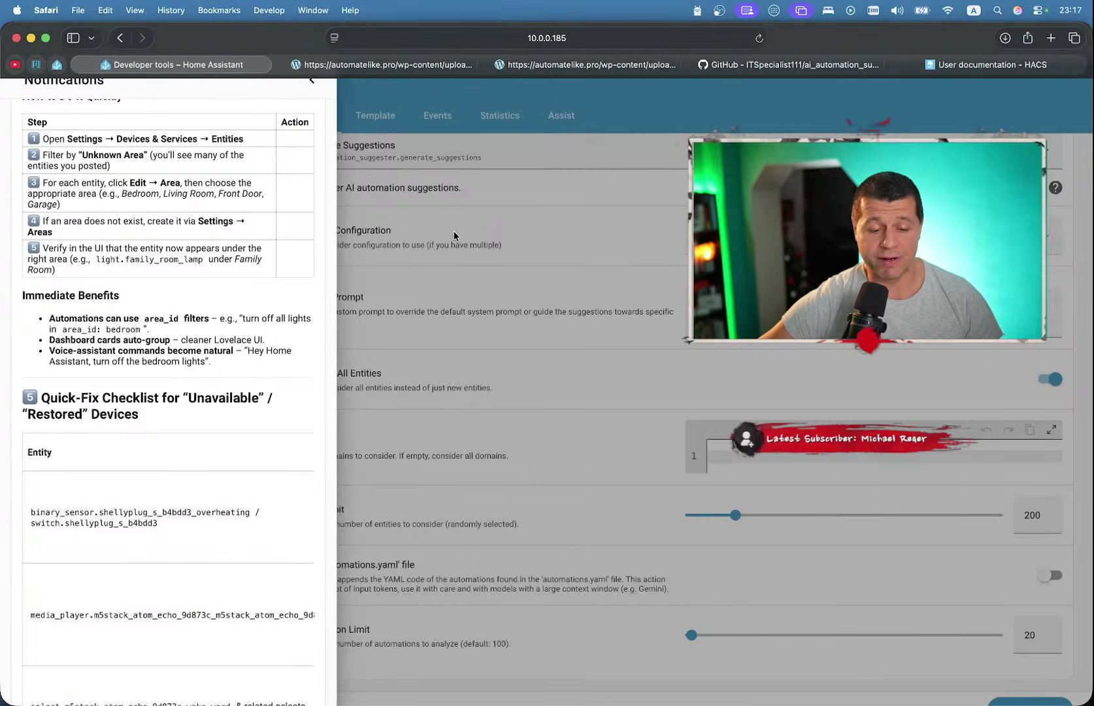
click(311, 81)
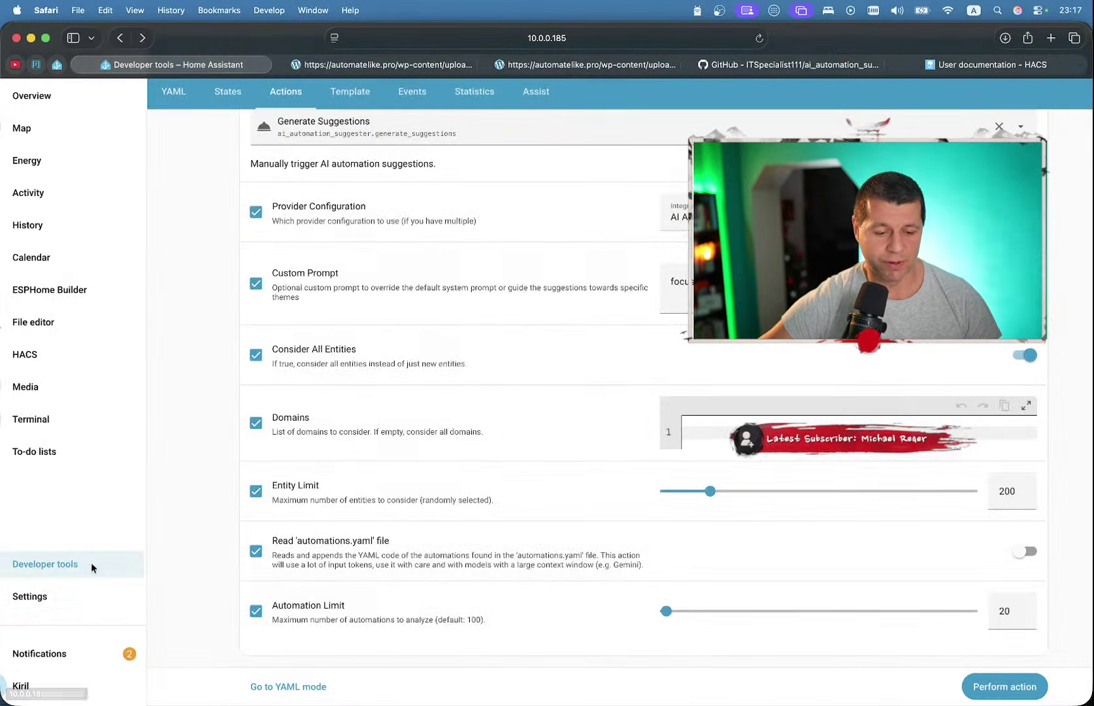
- Reopen the notifications and skim both Ollama suggestion reports, from the light entity overview to the blinds and garage door snippets
click(97, 664)
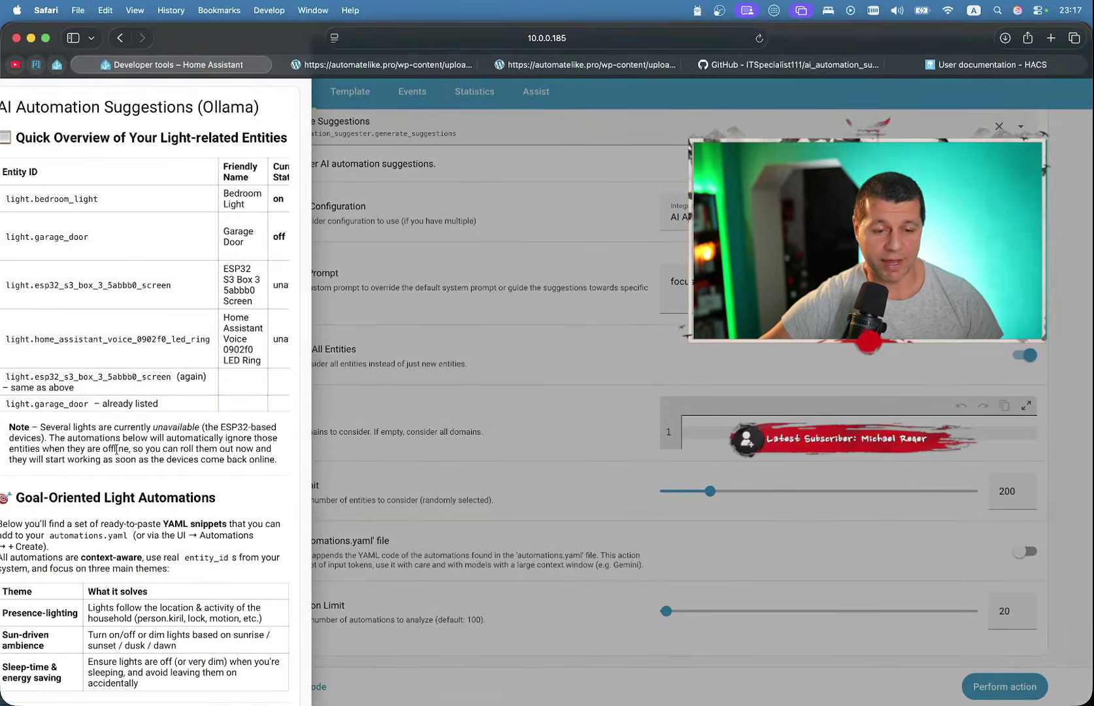
scroll(116, 449, down, 10)
scroll(117, 450, down, 20)
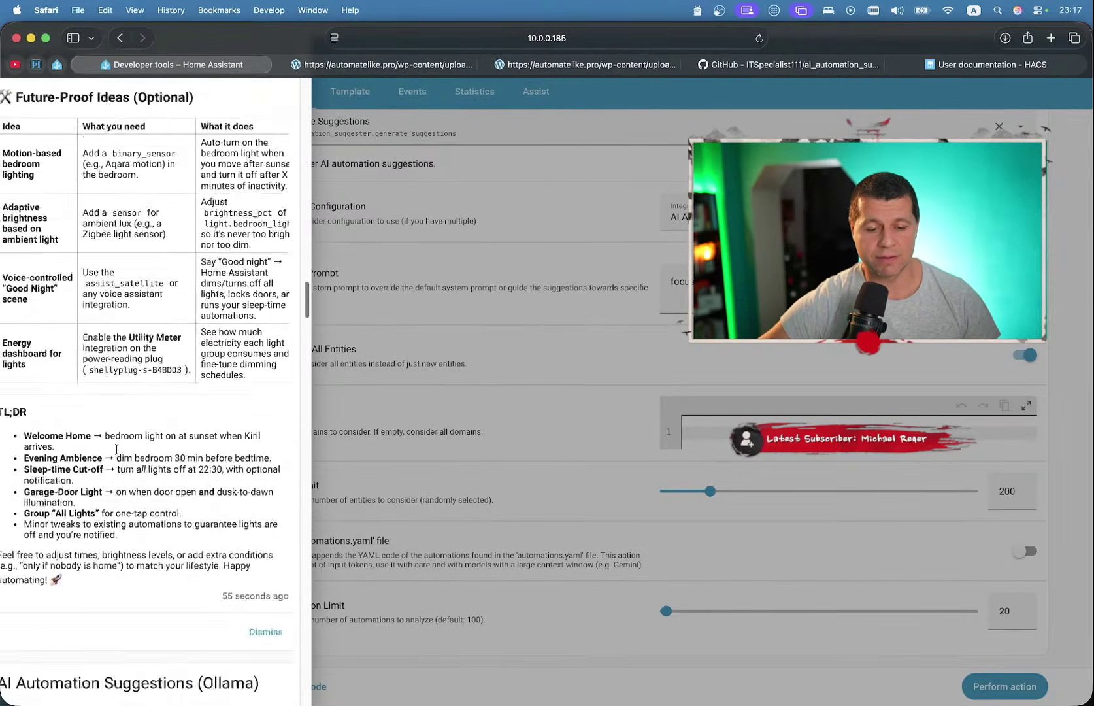
scroll(116, 450, down, 15)
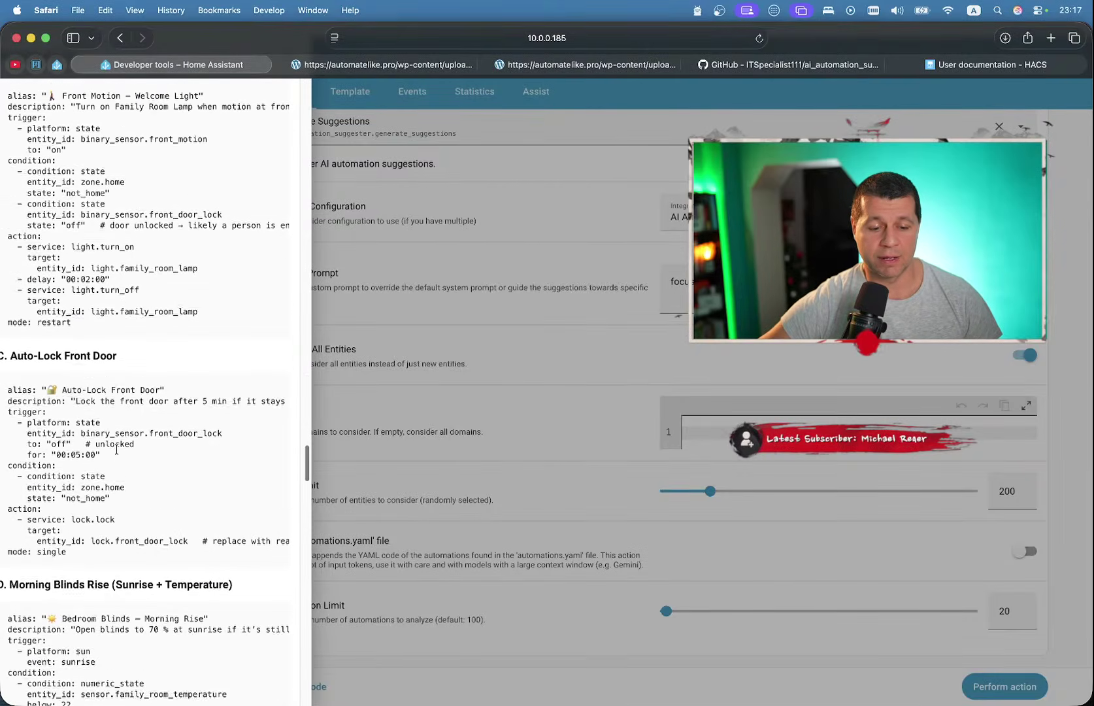
scroll(118, 453, down, 6)
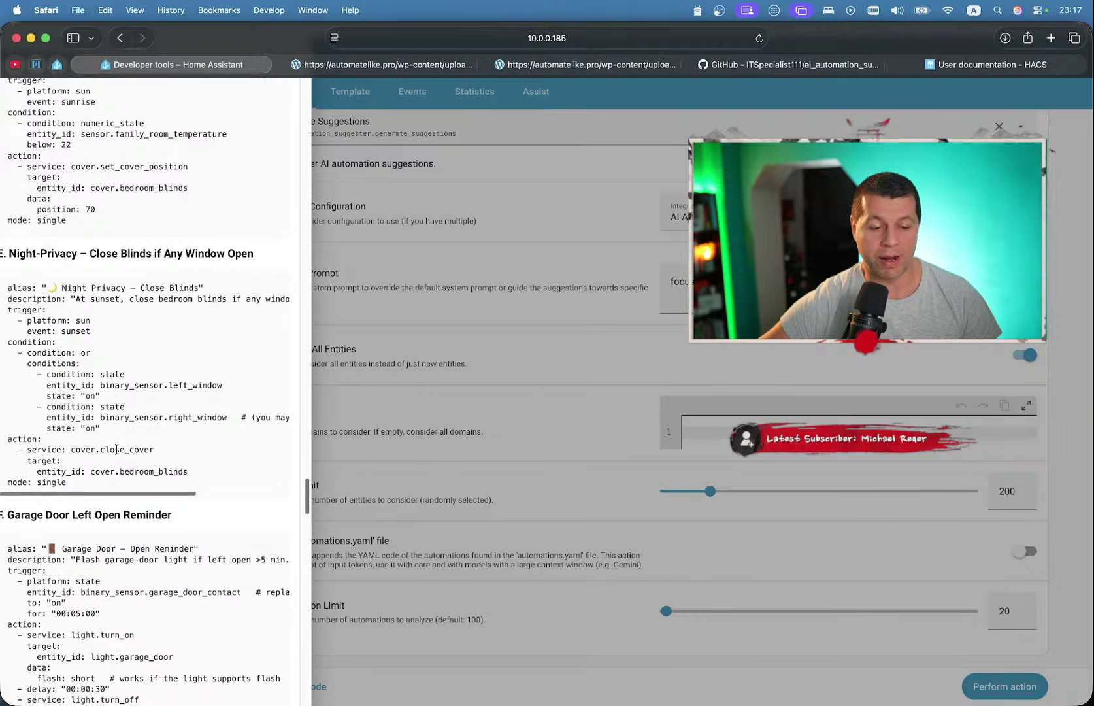
scroll(111, 443, left, 2)
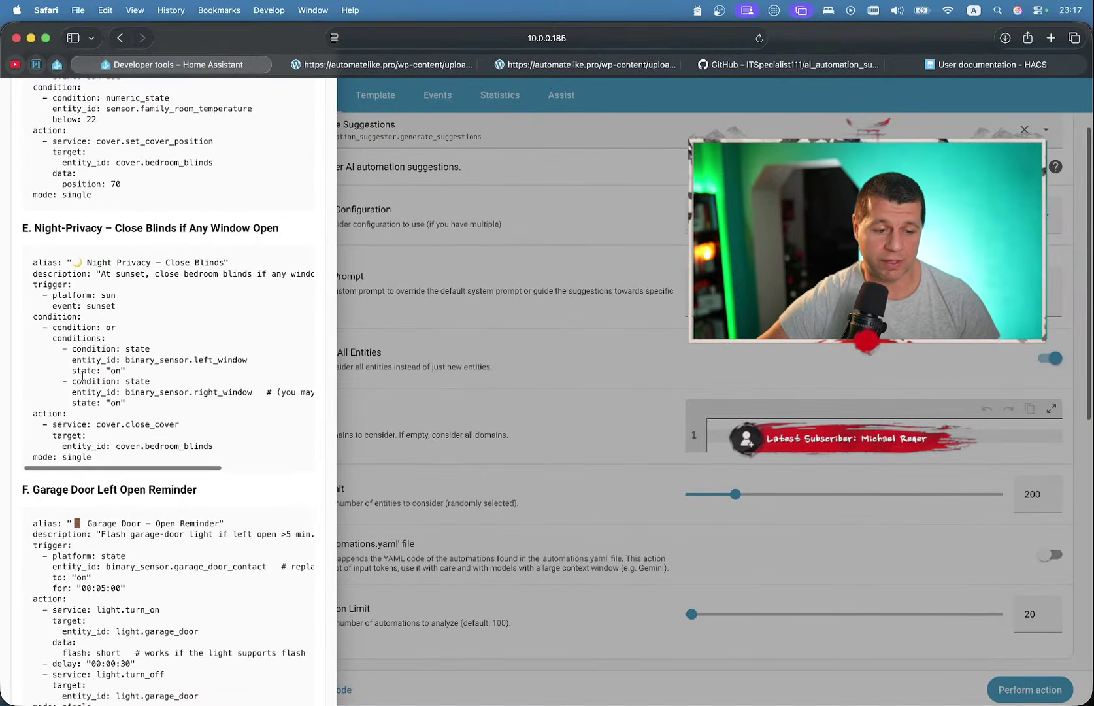
scroll(82, 377, up, 2)
scroll(82, 377, up, 15)
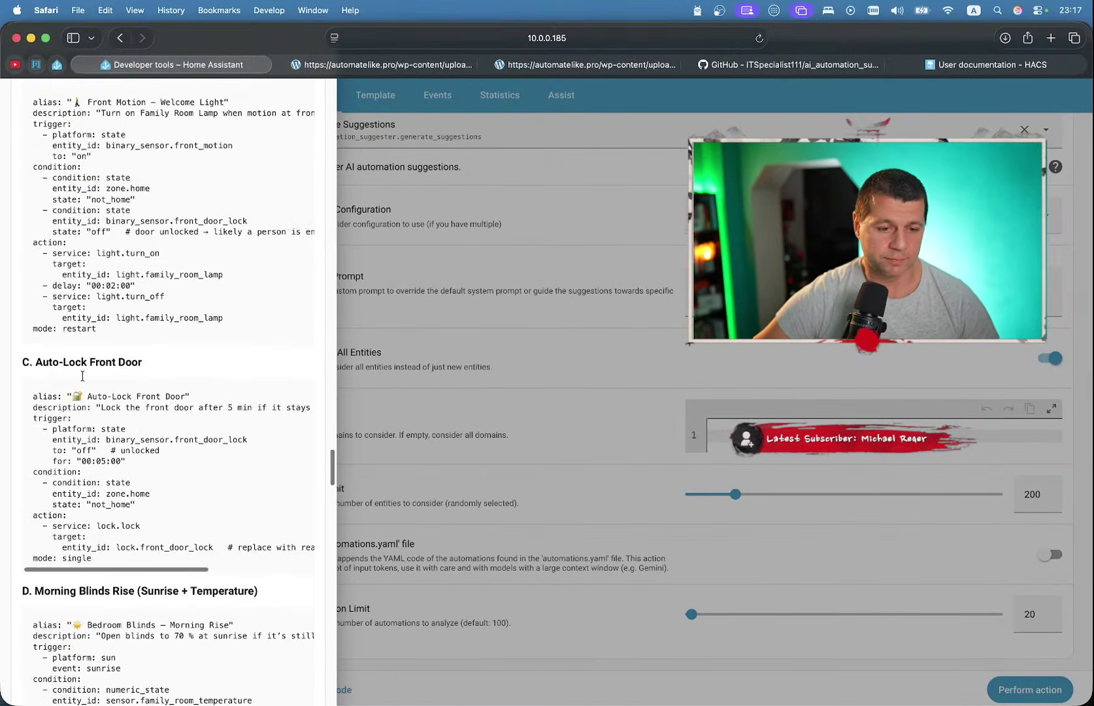
scroll(82, 377, up, 20)
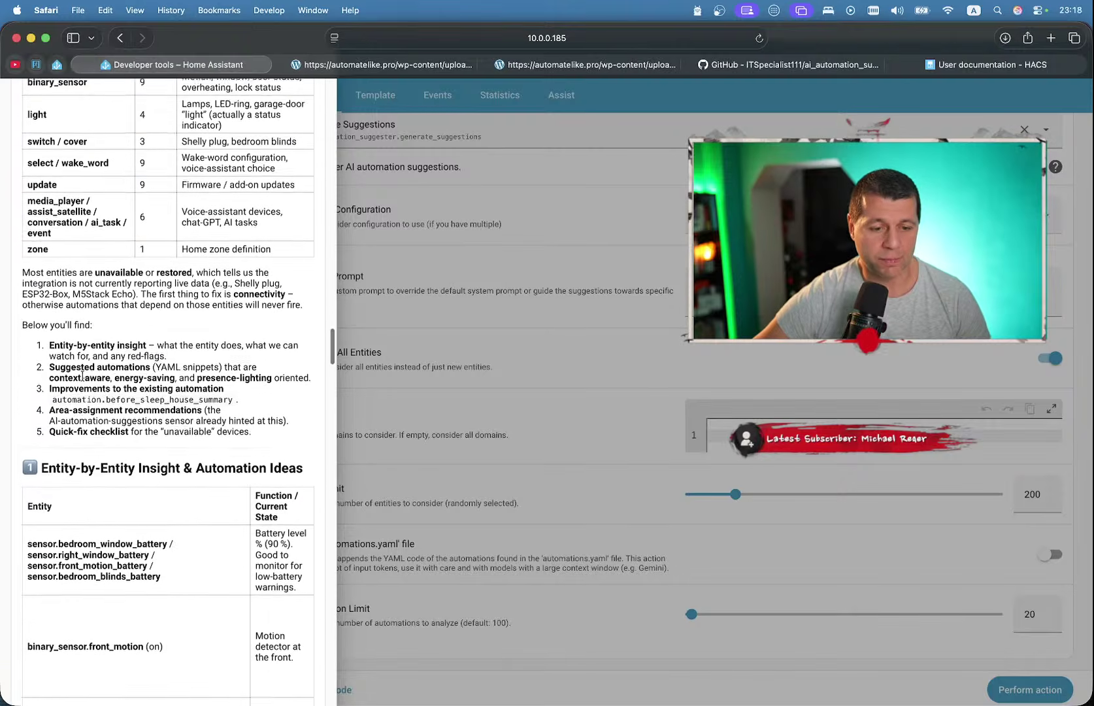
scroll(82, 377, up, 20)
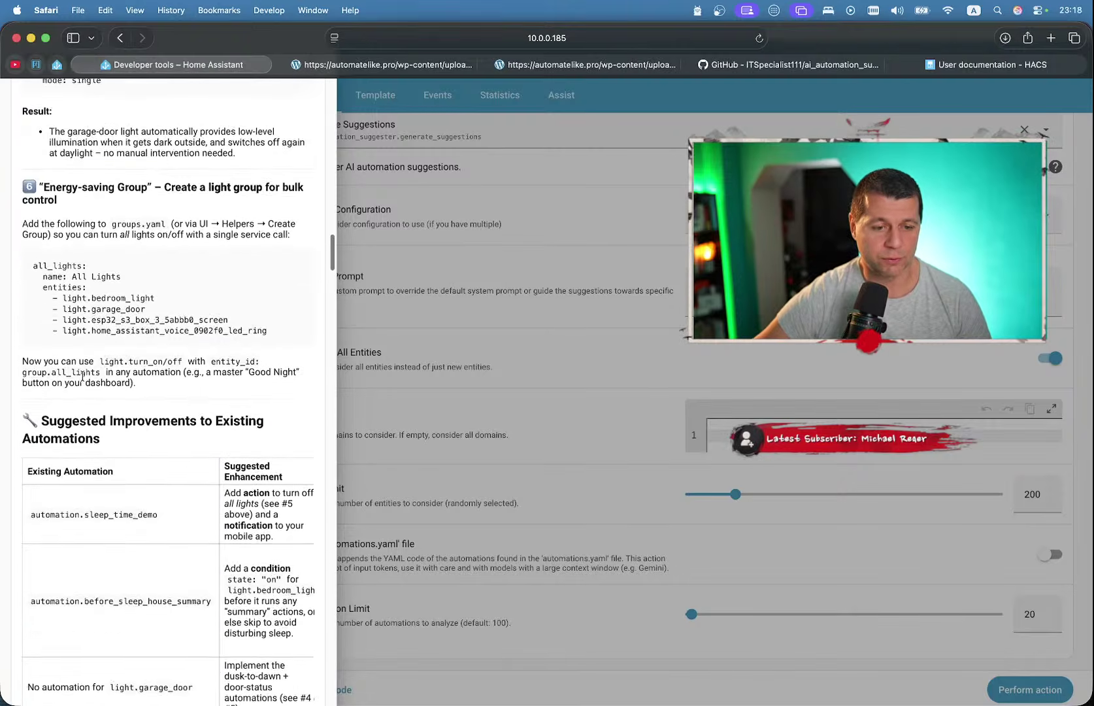
- Examine the "Sun-driven Exterior Light" and "Garage-Door Light as Status Indicator" suggestions with their YAML snippets
scroll(82, 377, up, 2)
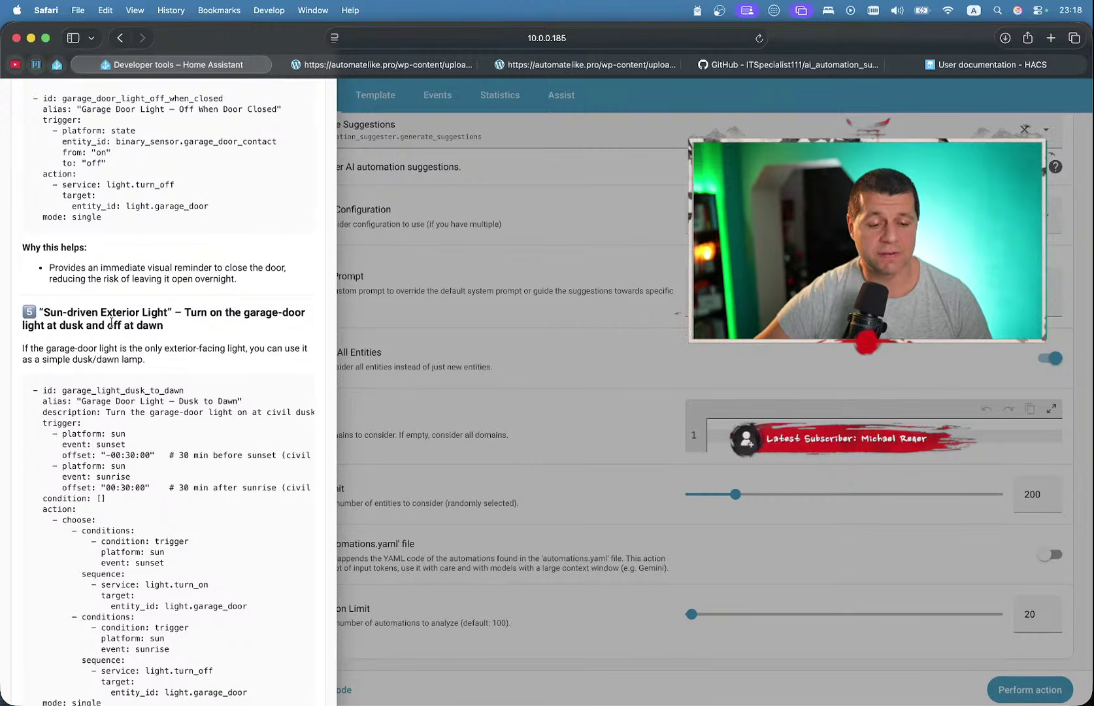
scroll(122, 334, up, 1)
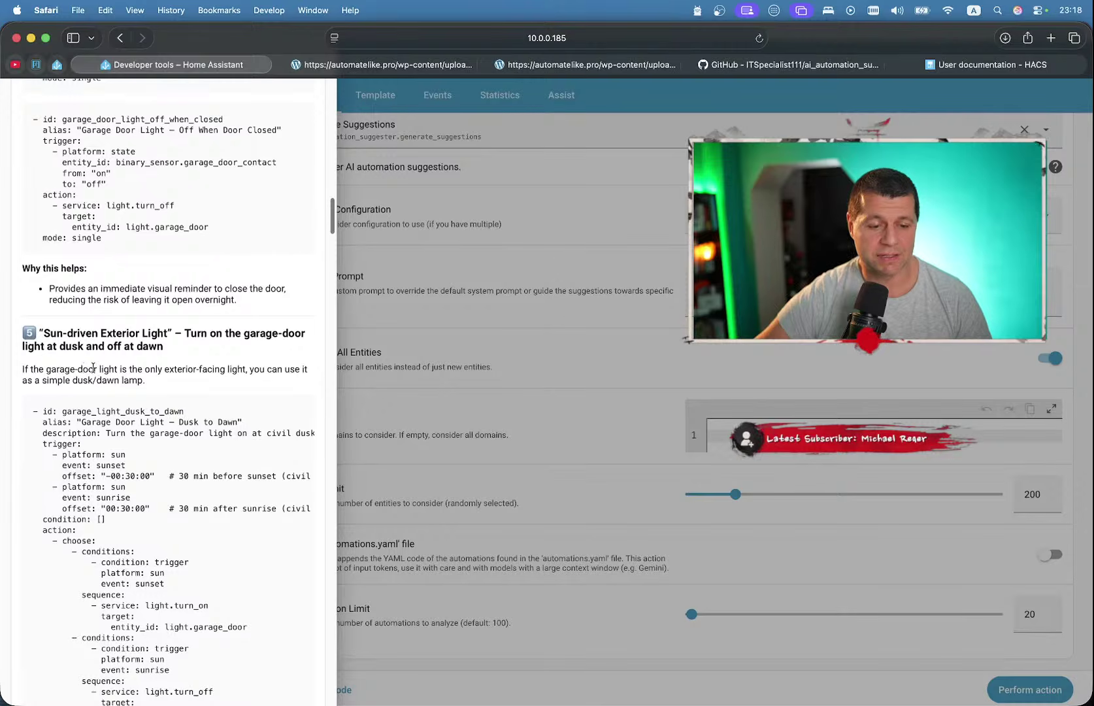
scroll(92, 367, down, 10)
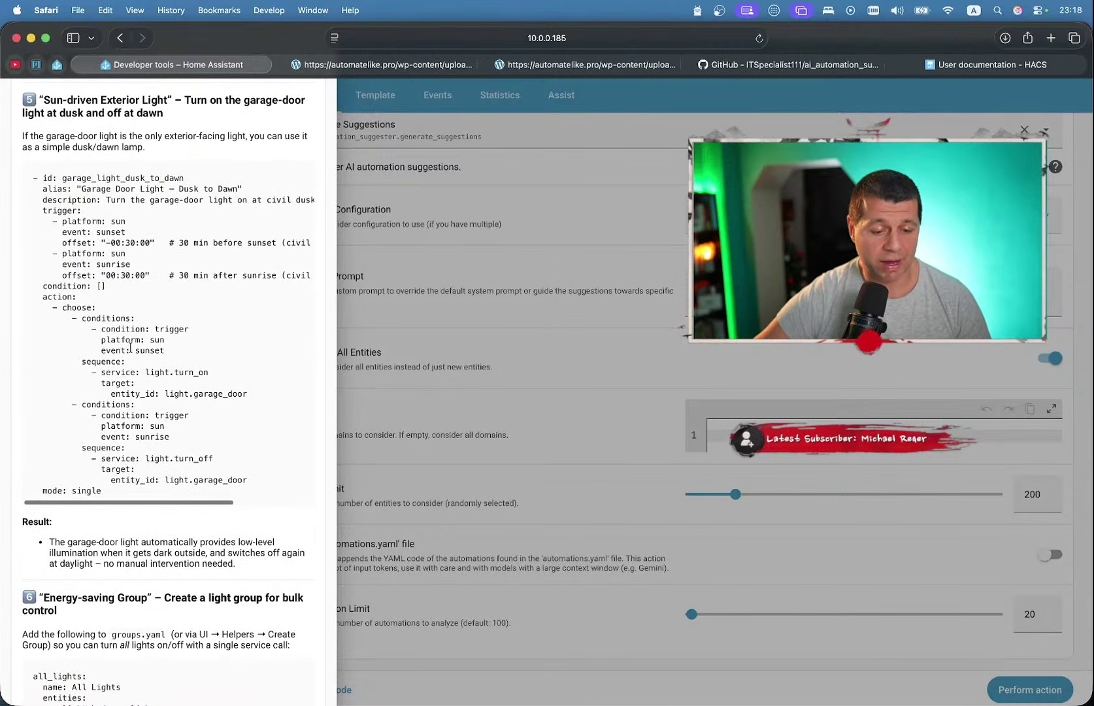
drag(133, 351, 174, 395)
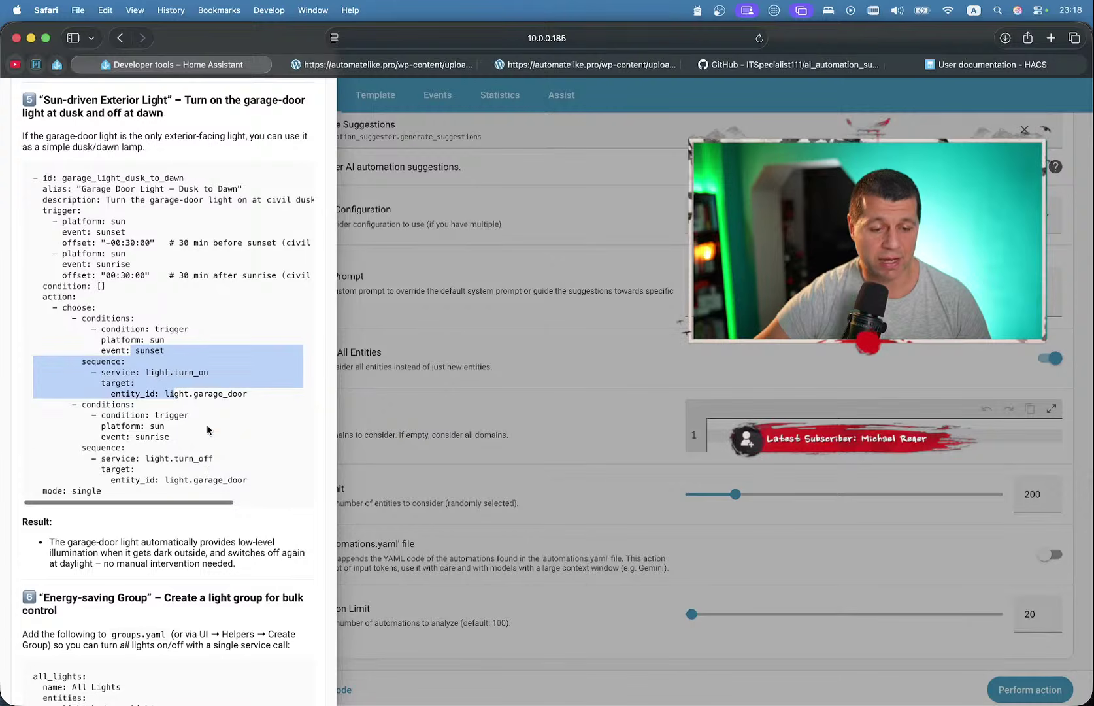
scroll(207, 424, up, 20)
scroll(207, 424, up, 4)
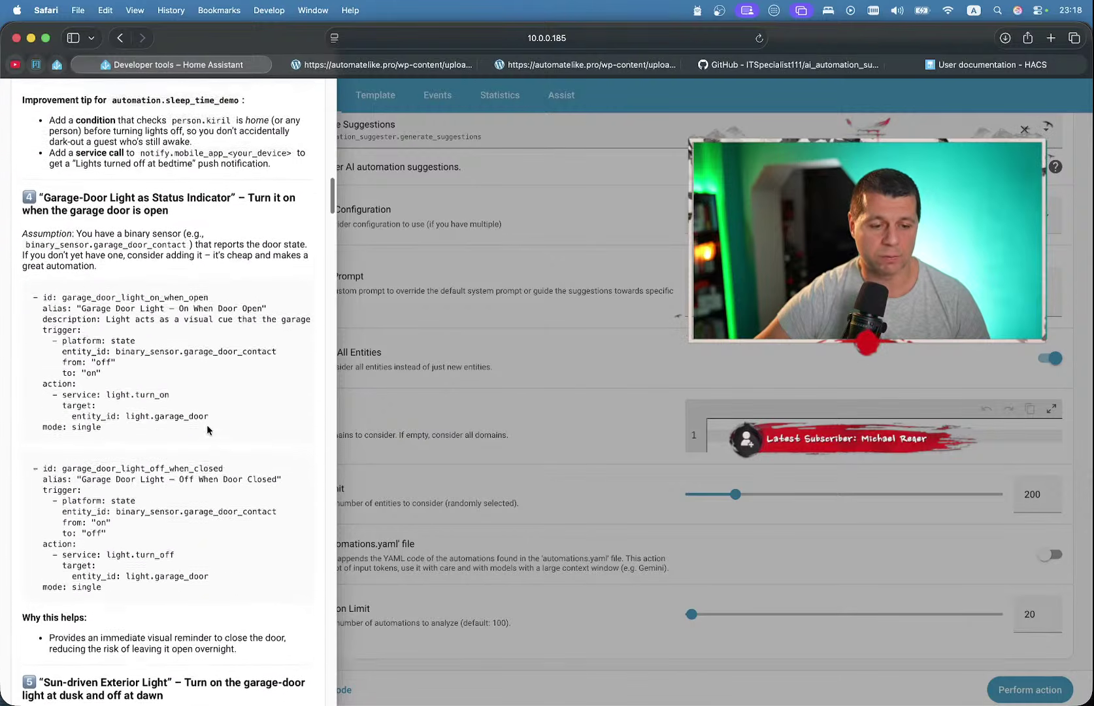
scroll(208, 430, up, 3)
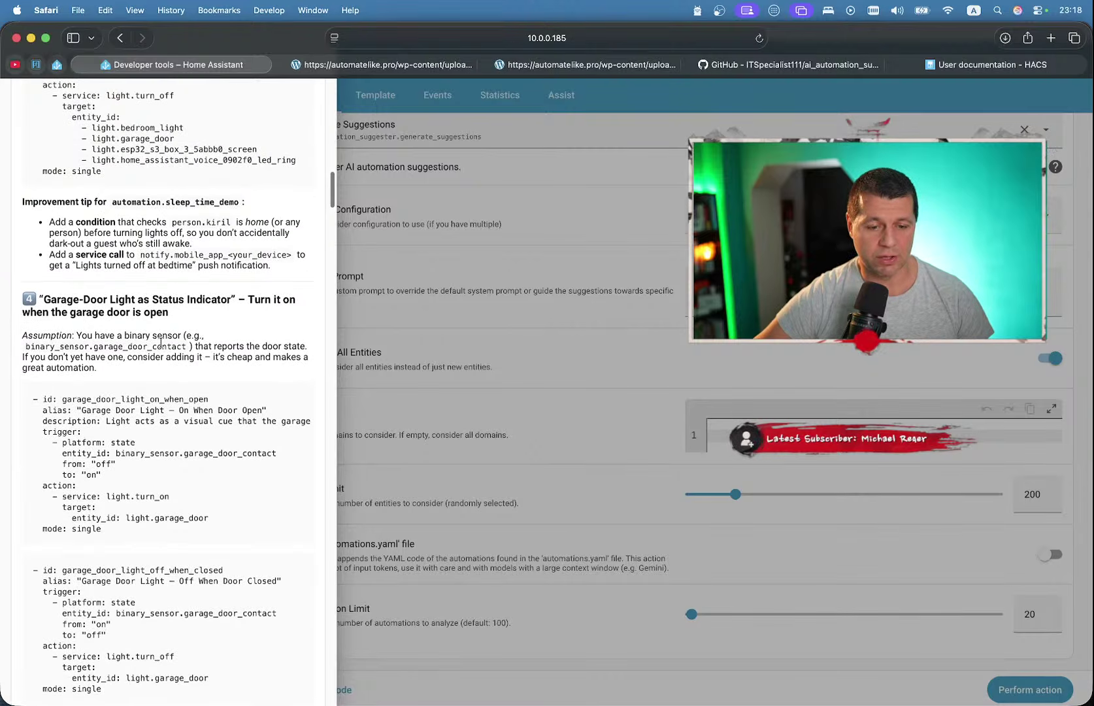
- Review the "Evening Ambience" and "Welcome Home" bedroom light suggestions, back to the overview of light-related entities
scroll(161, 341, up, 16)
scroll(176, 303, up, 12)
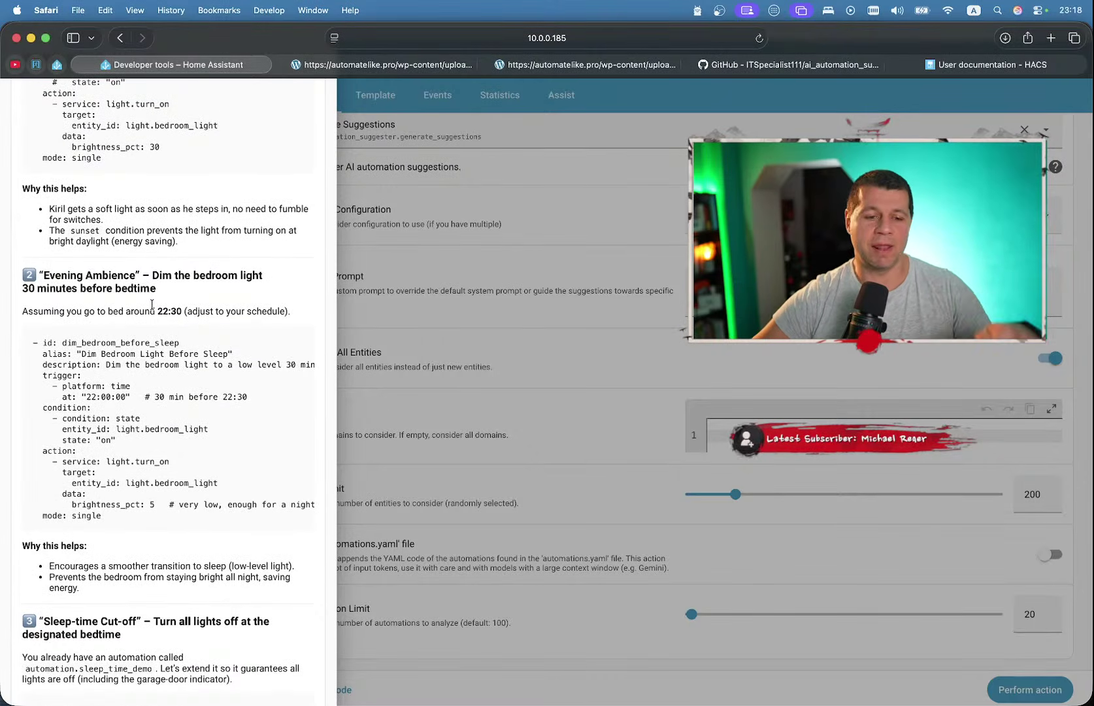
scroll(152, 305, up, 6)
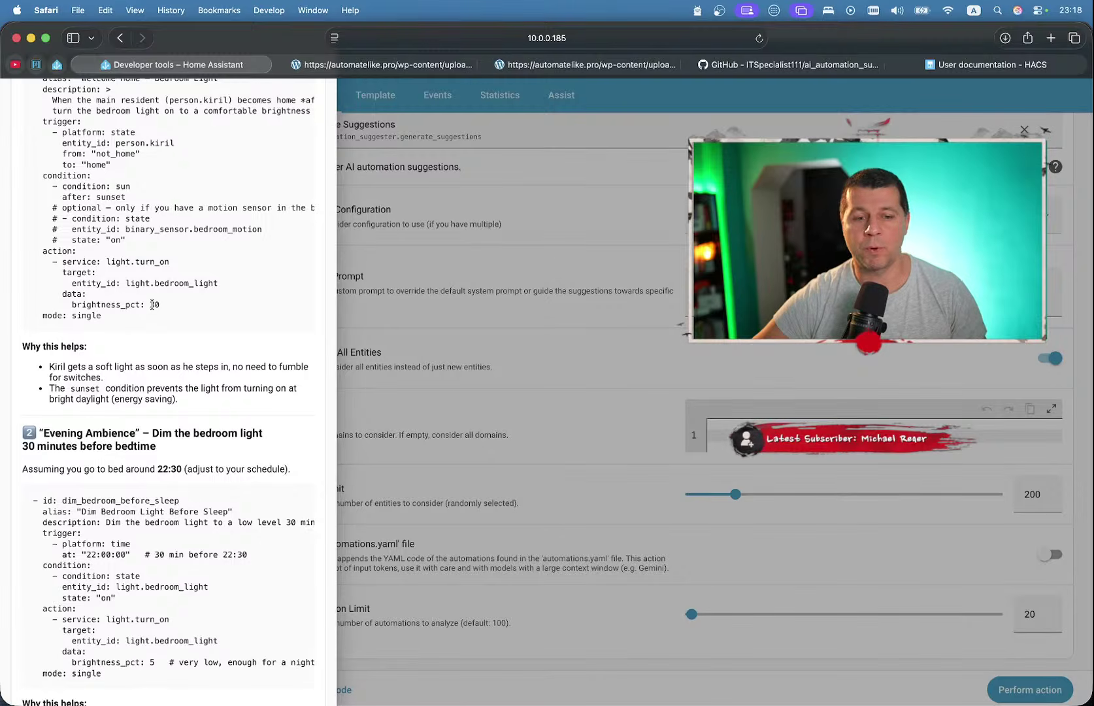
scroll(142, 265, up, 8)
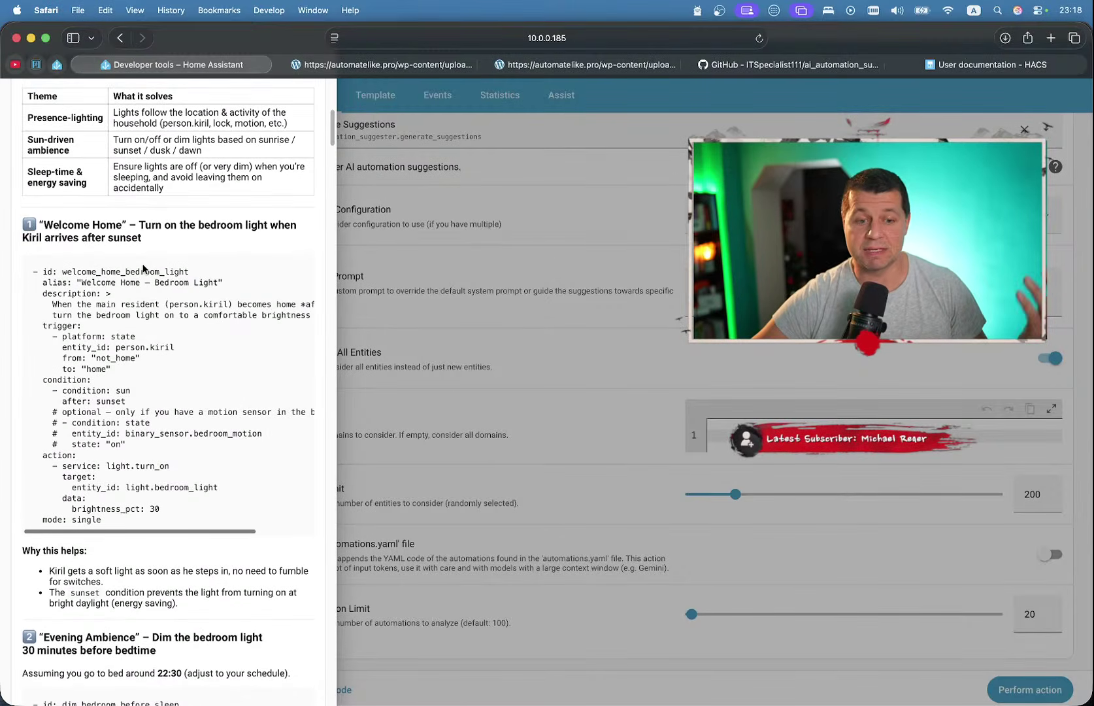
scroll(143, 268, up, 19)
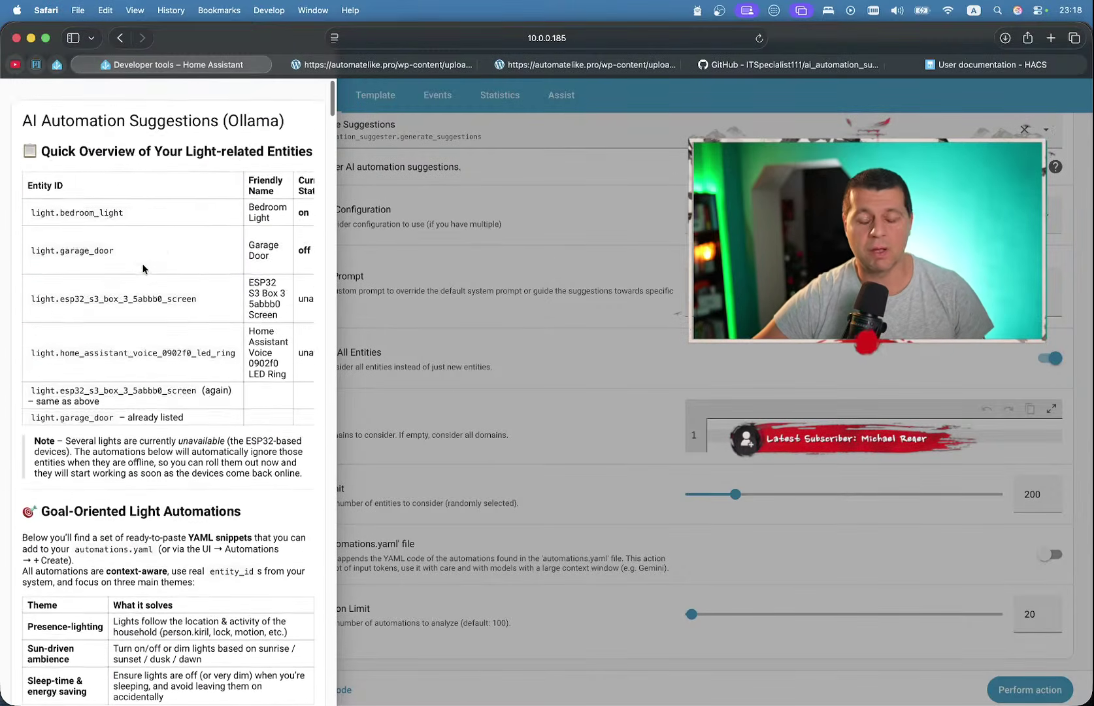
scroll(143, 267, up, 5)
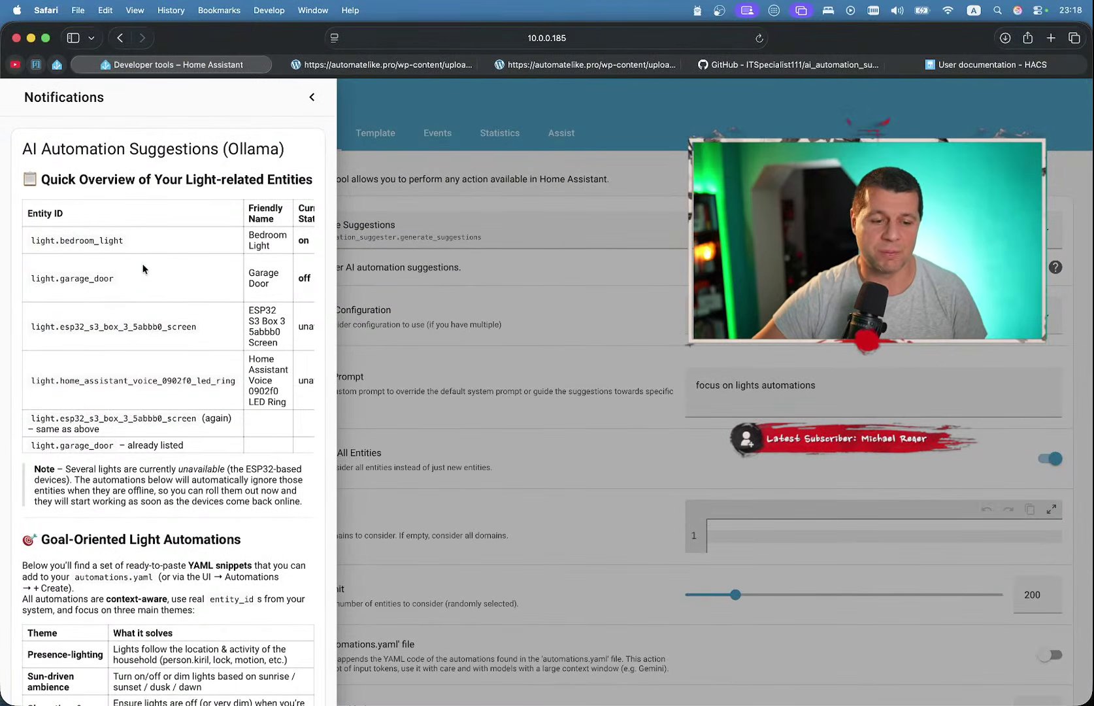
- Read the light suggestions from the entity overview through "Welcome Home" and "Evening Ambience" to "Sleep-time Cut-off", enlarging the page for legibility
scroll(143, 268, down, 1)
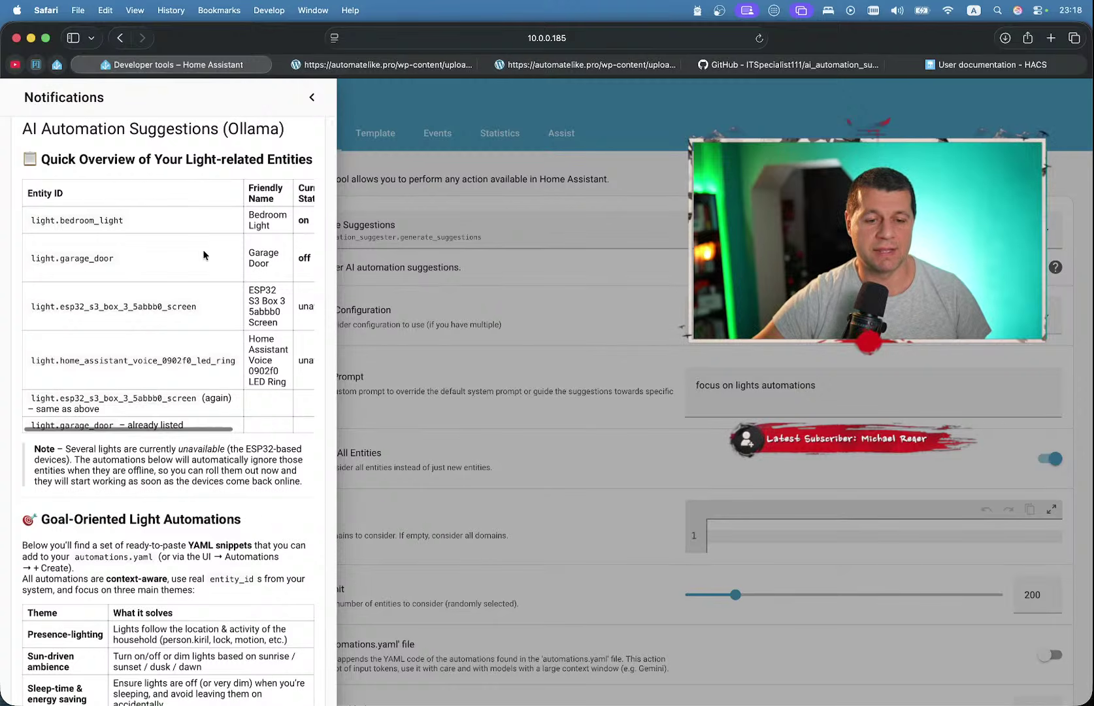
scroll(194, 283, down, 10)
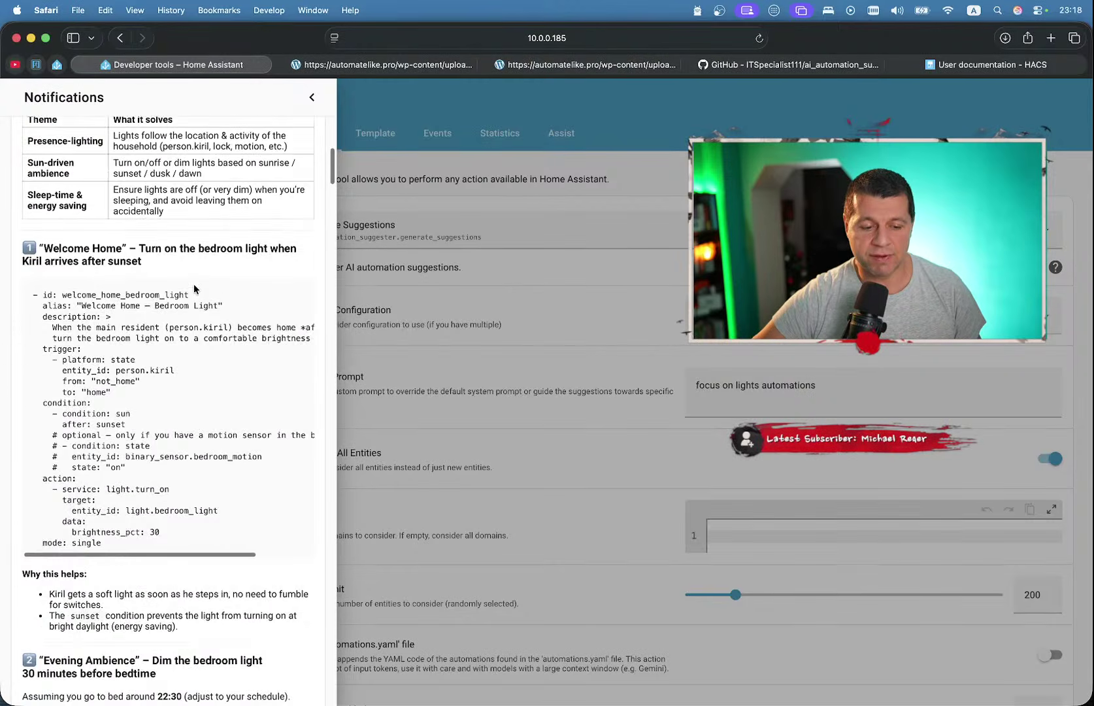
scroll(194, 288, down, 6)
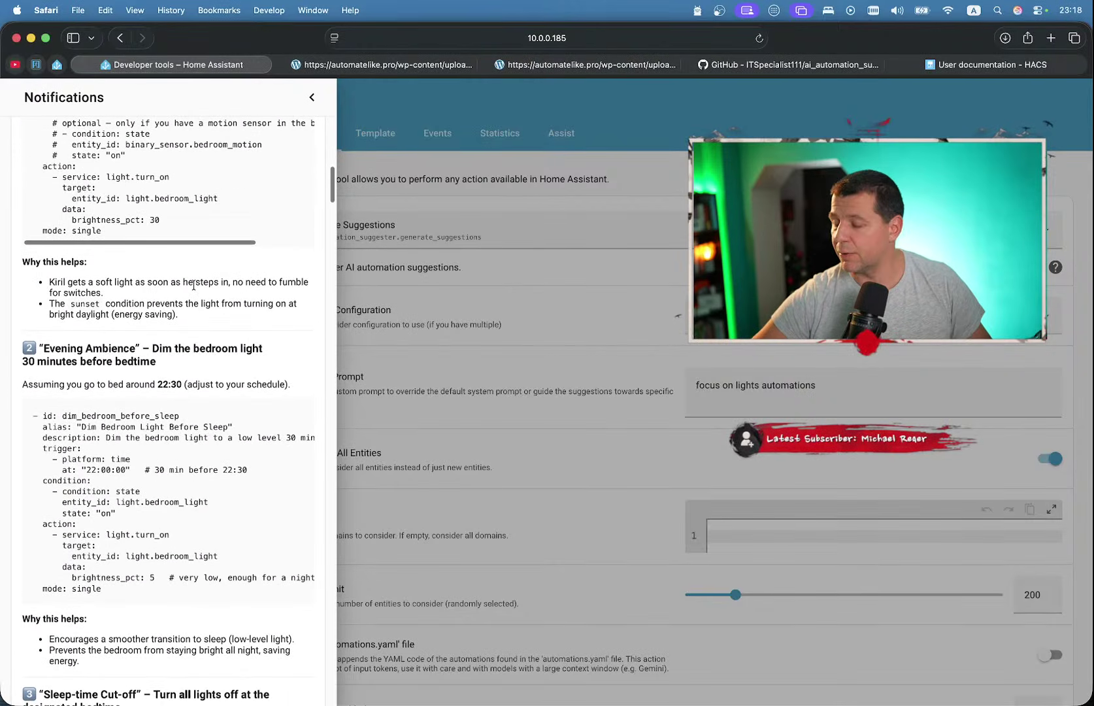
scroll(194, 286, down, 7)
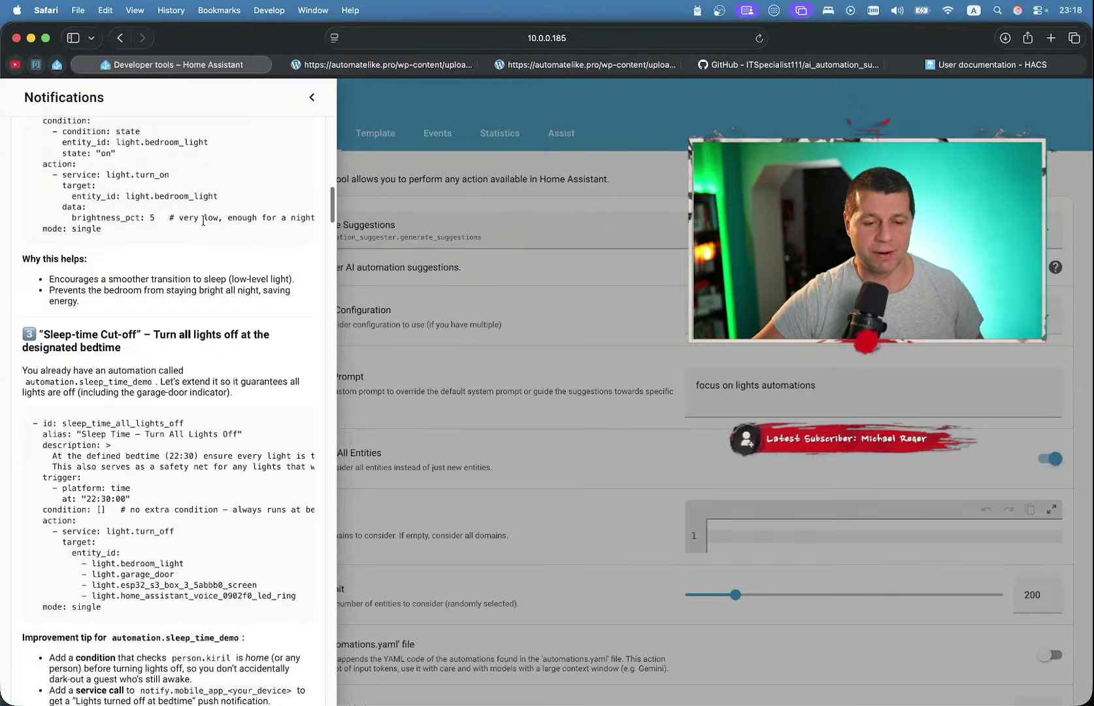
scroll(204, 220, up, 5)
scroll(203, 223, down, 2)
scroll(205, 225, up, 3)
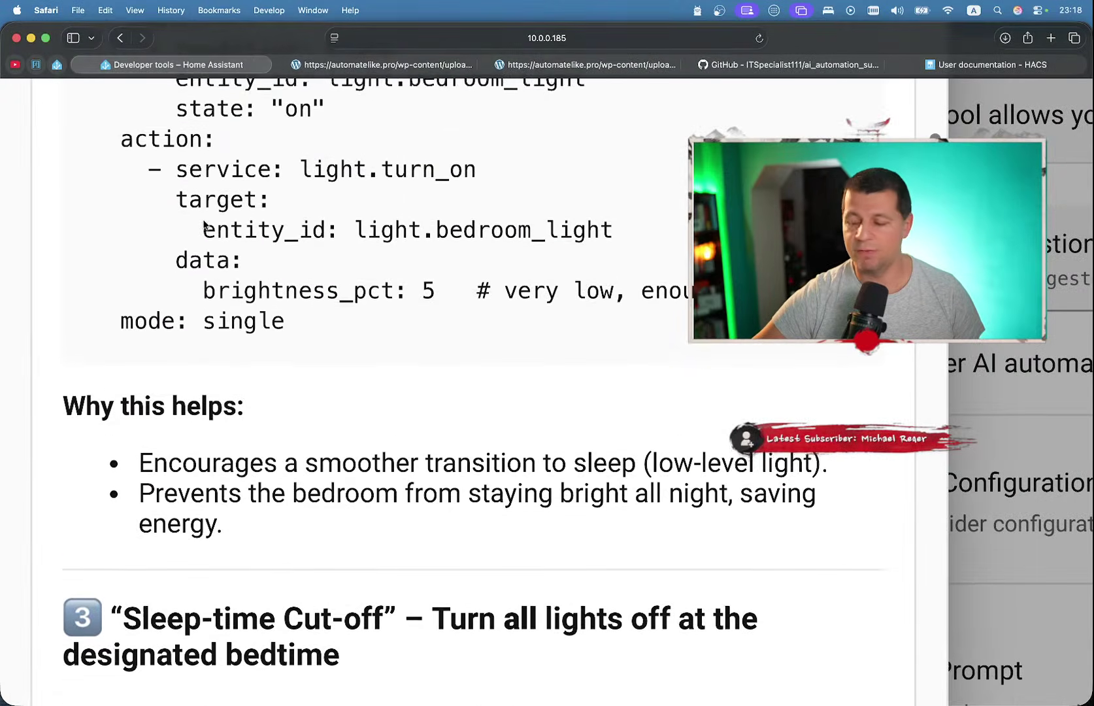
scroll(204, 225, up, 3)
- Examine the suggested improvements to existing automations, the optional Future-Proof Ideas table and the TL;DR summary of the light report
scroll(203, 221, down, 20)
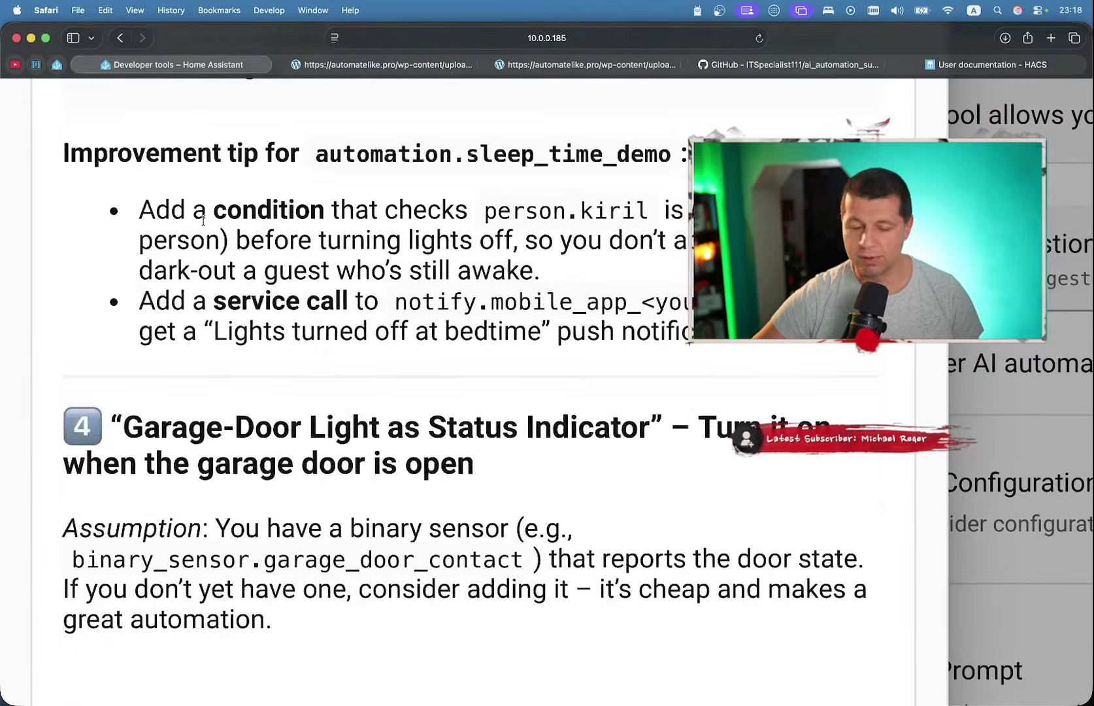
scroll(203, 220, down, 20)
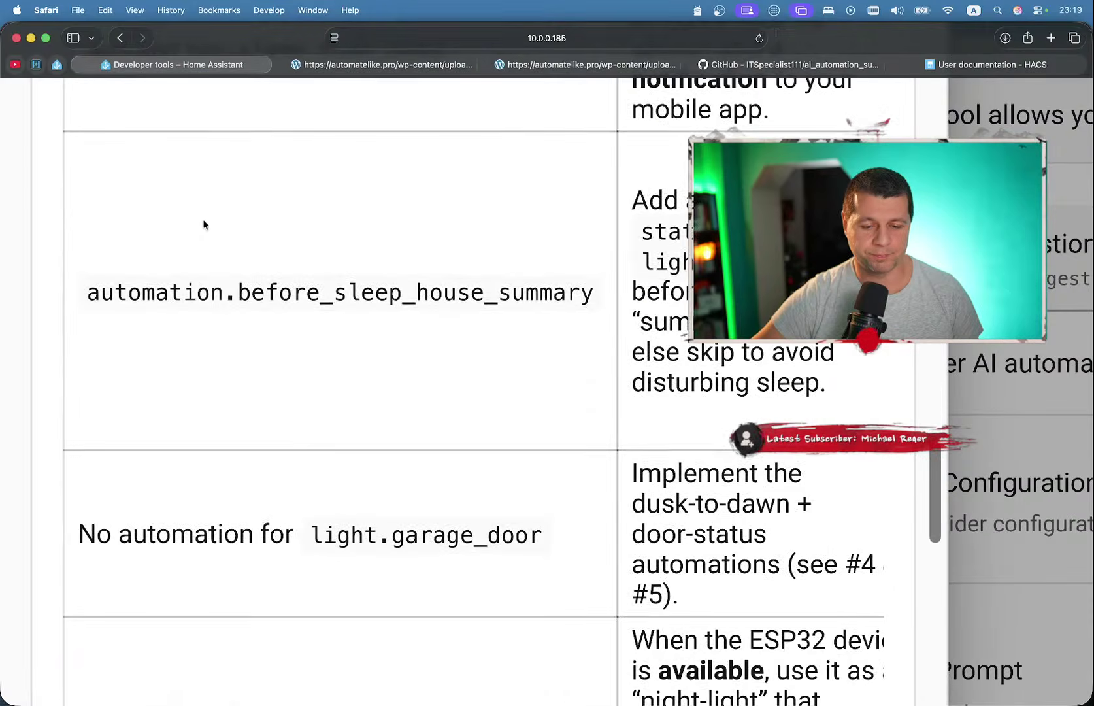
scroll(202, 218, down, 5)
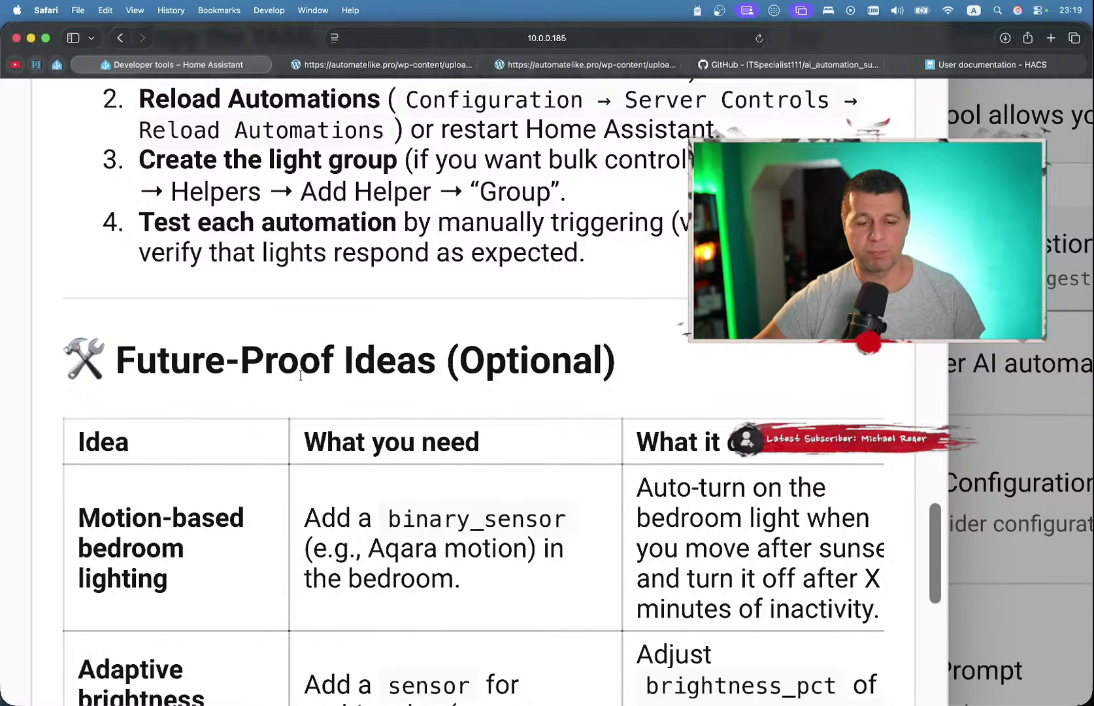
scroll(300, 375, down, 7)
scroll(249, 362, down, 3)
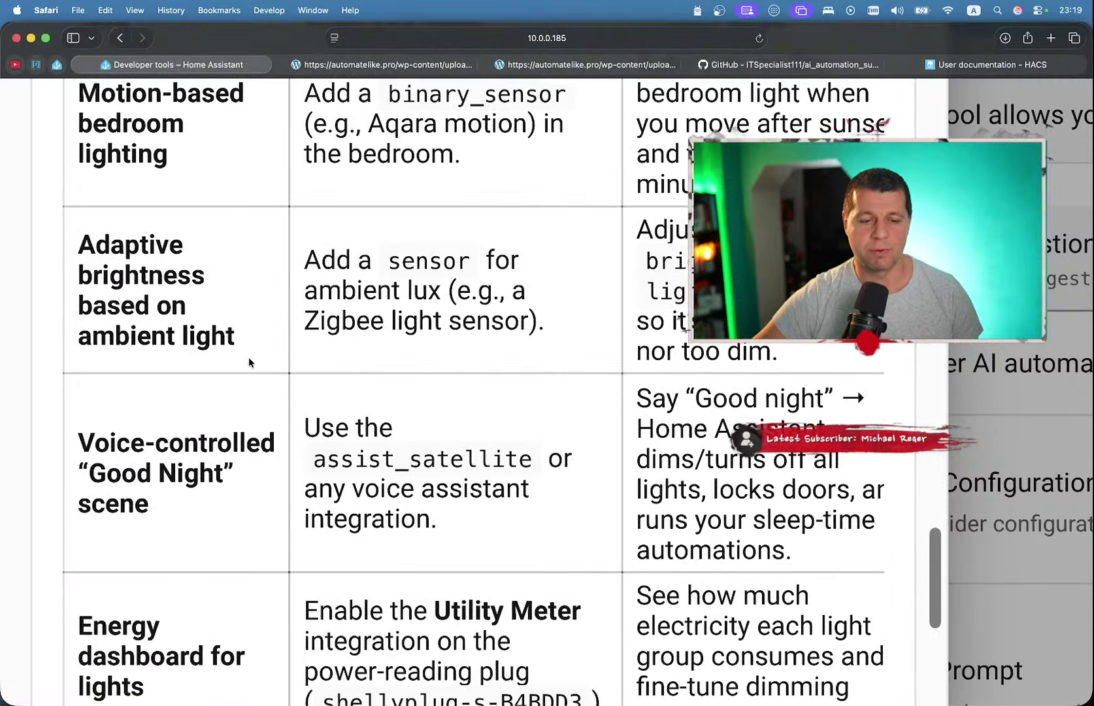
scroll(249, 361, up, 3)
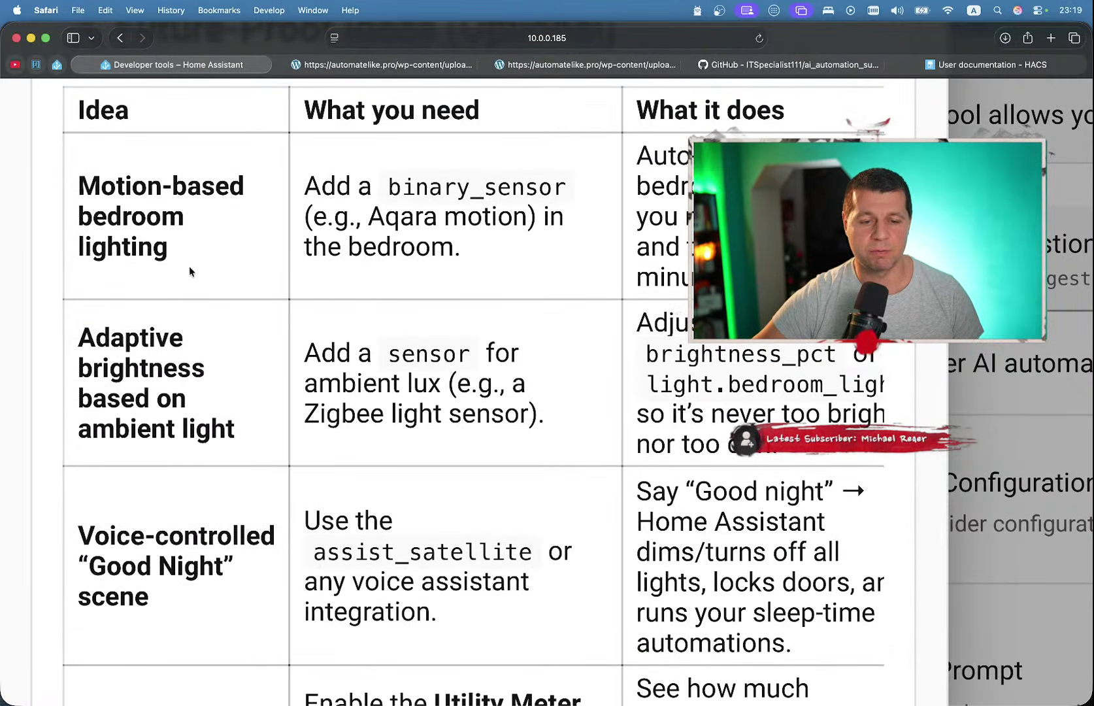
scroll(203, 275, down, 15)
scroll(204, 275, up, 10)
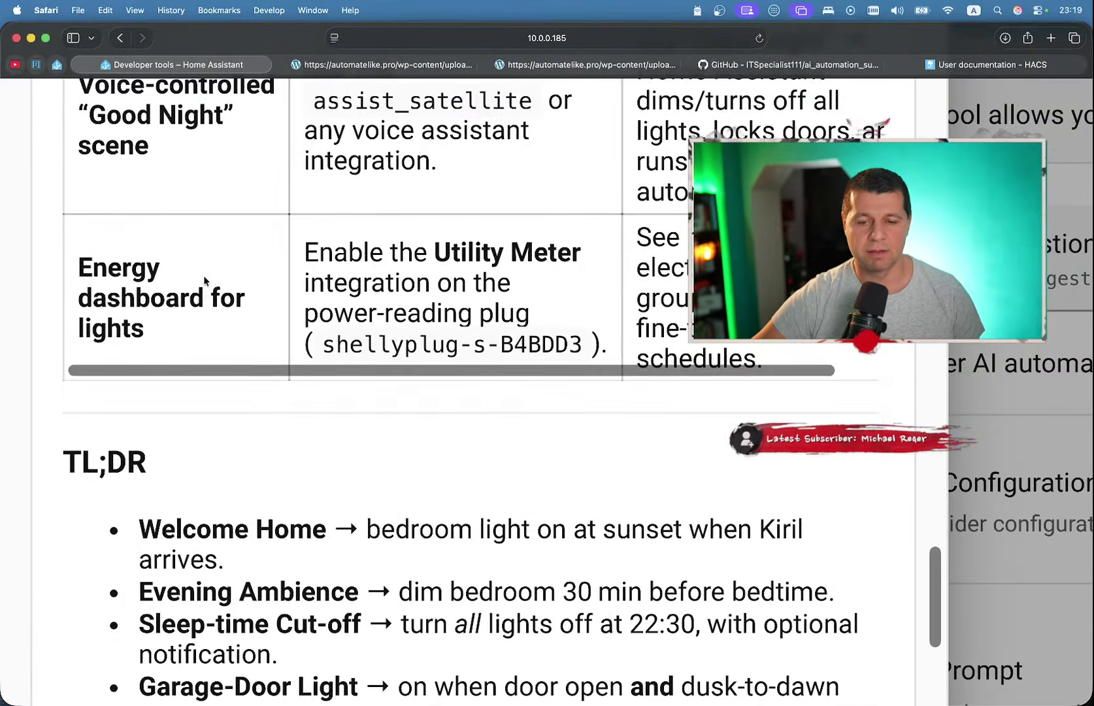
- Look through the general Ollama report, covering the domain overview, entity-by-entity insight and ready-to-paste automation YAML
scroll(205, 281, down, 10)
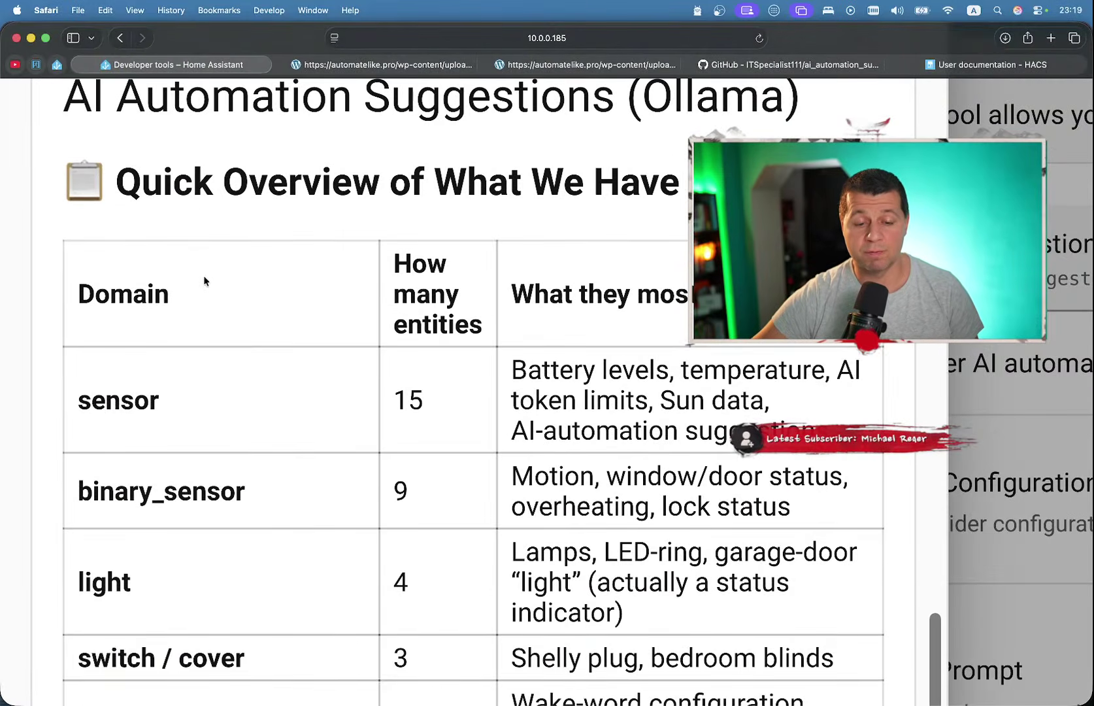
scroll(204, 281, down, 1)
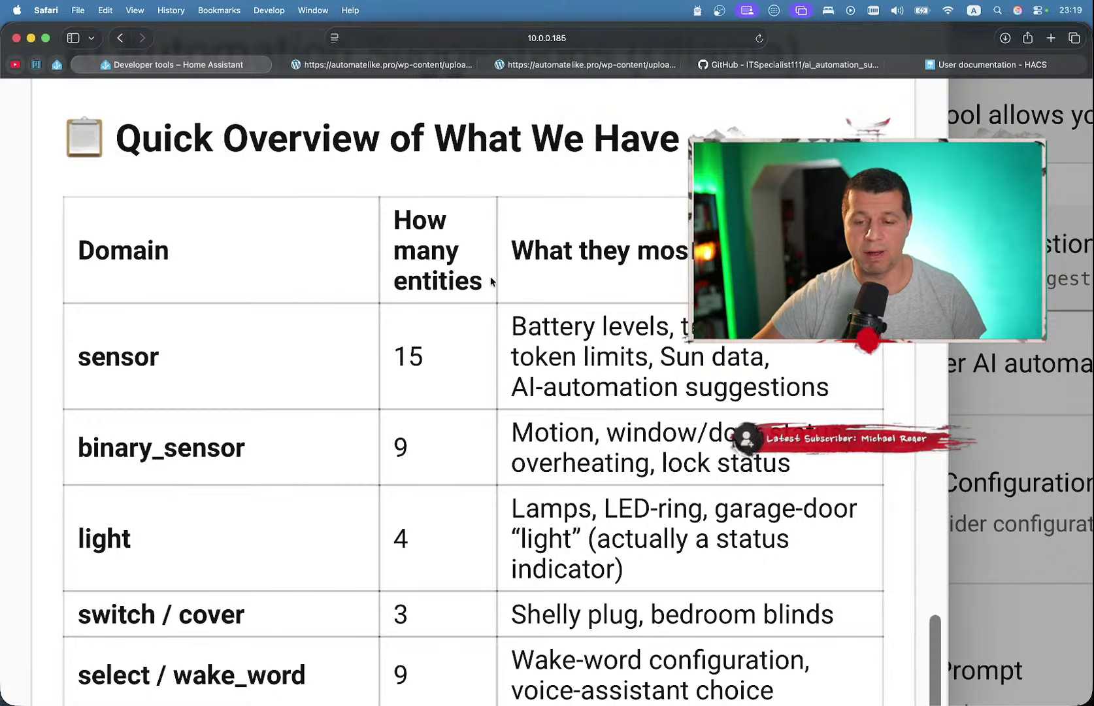
scroll(736, 419, down, 10)
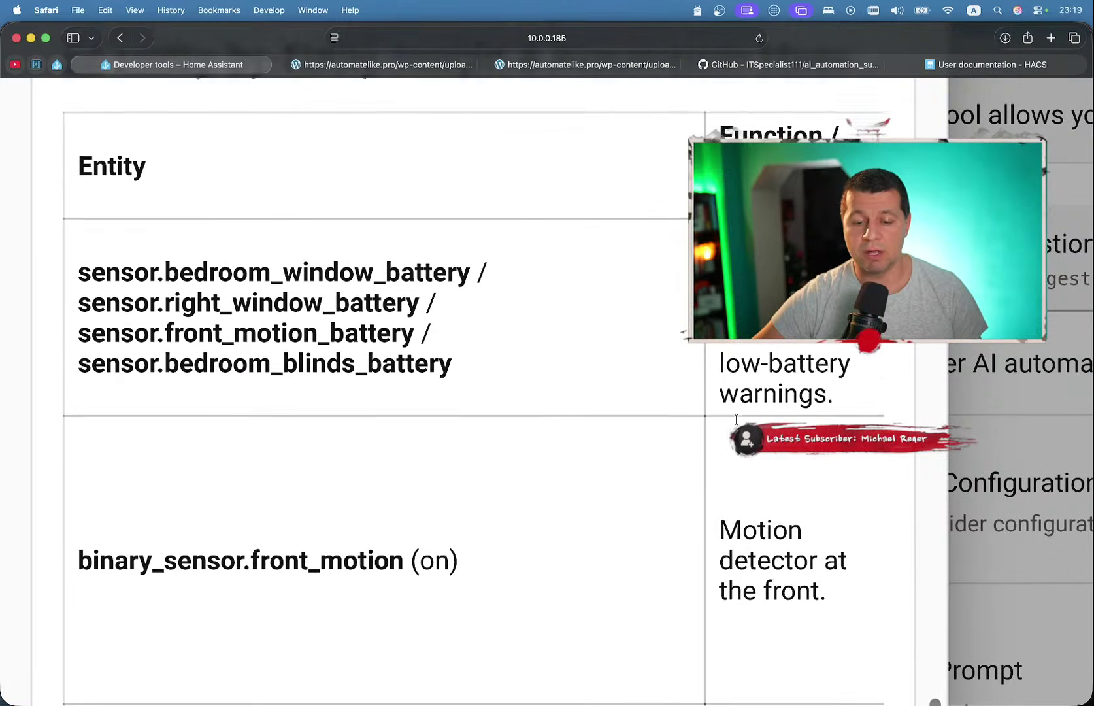
scroll(656, 432, down, 20)
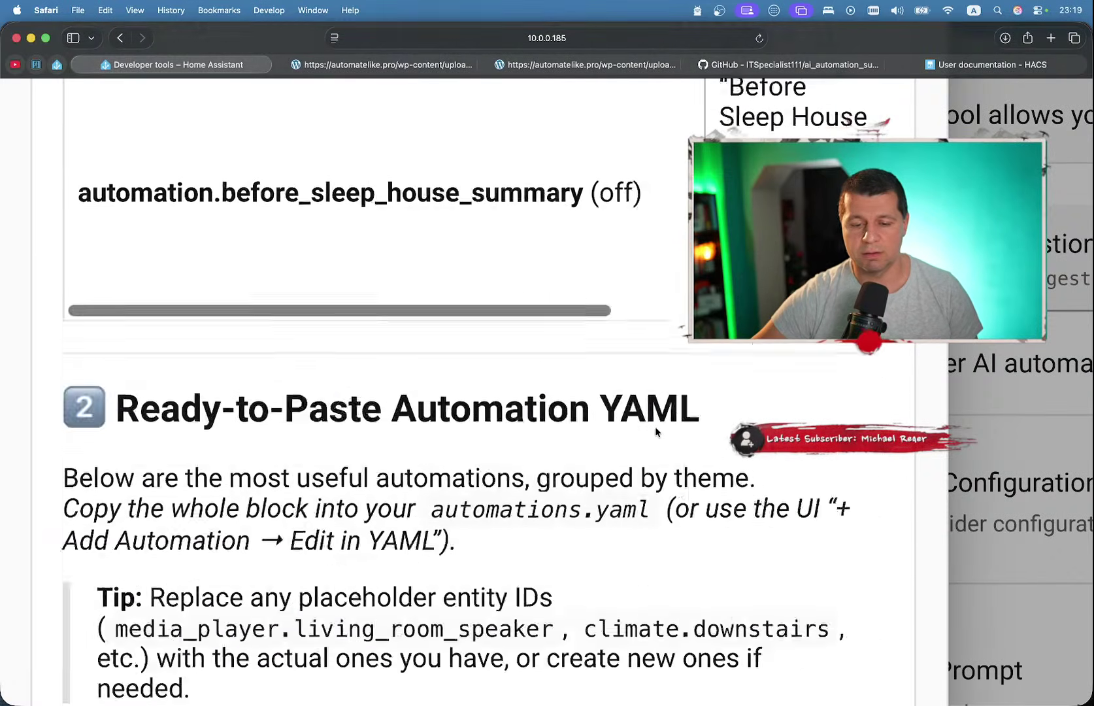
scroll(655, 432, down, 10)
scroll(655, 432, up, 7)
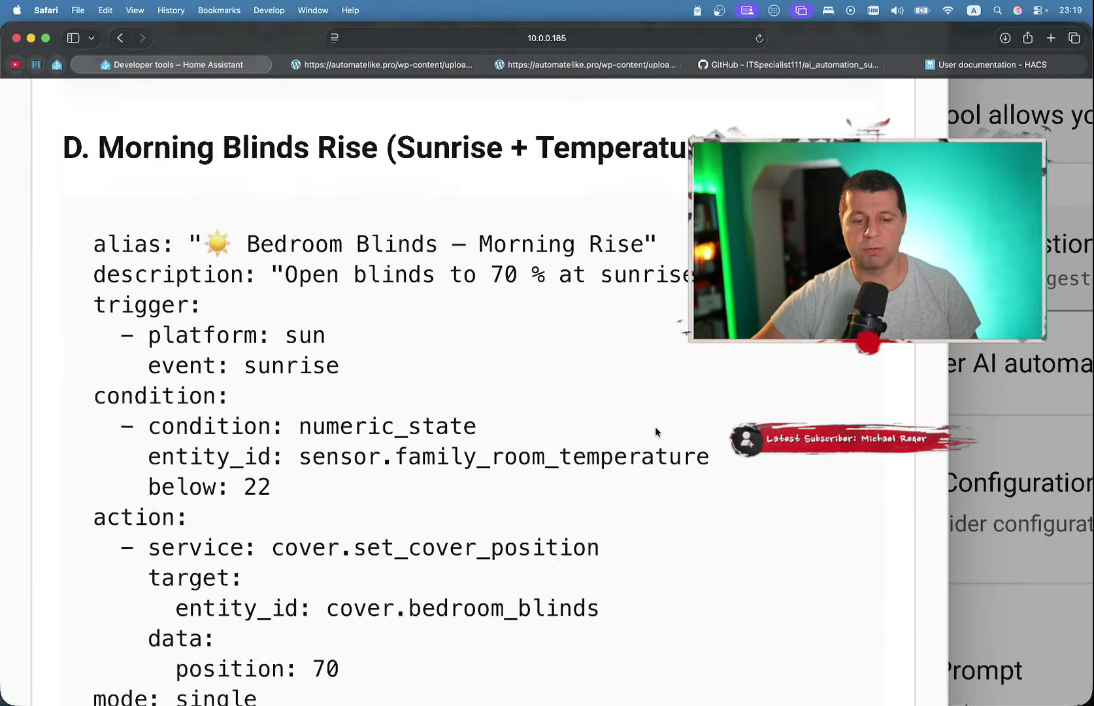
- Examine the "Morning Blinds Rise" automation YAML, highlighting its condition and action blocks, and close the notifications
scroll(321, 318, down, 4)
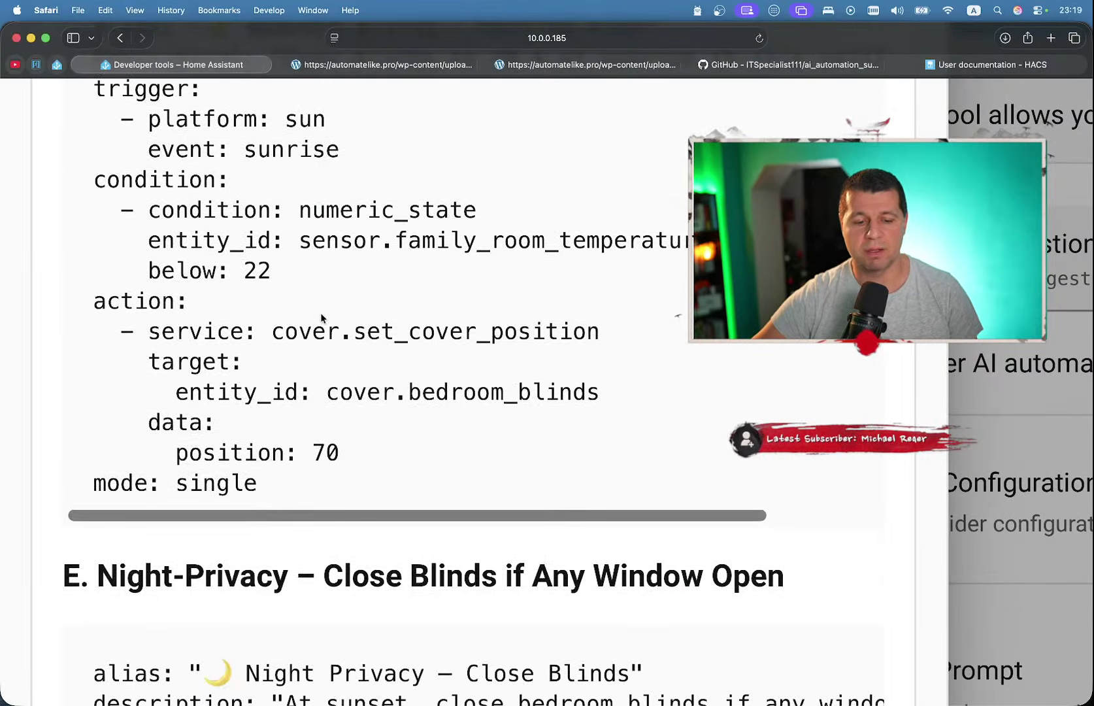
drag(293, 476, 204, 111)
scroll(196, 177, up, 4)
scroll(196, 178, up, 5)
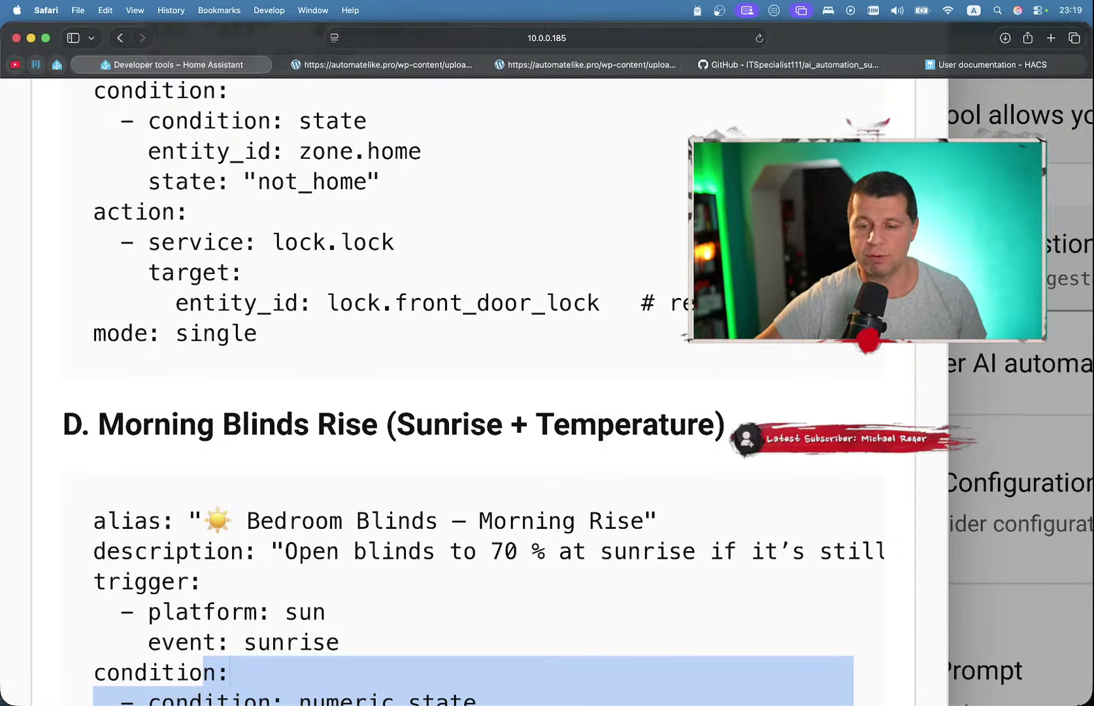
scroll(633, 508, down, 6)
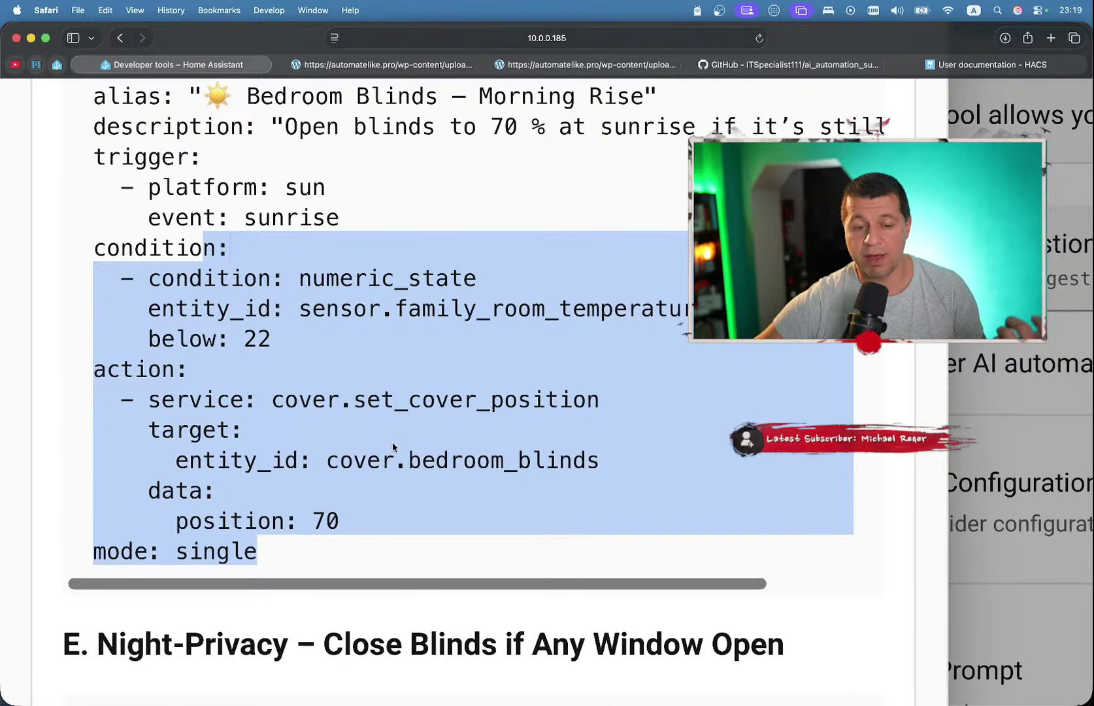
scroll(325, 386, up, 2)
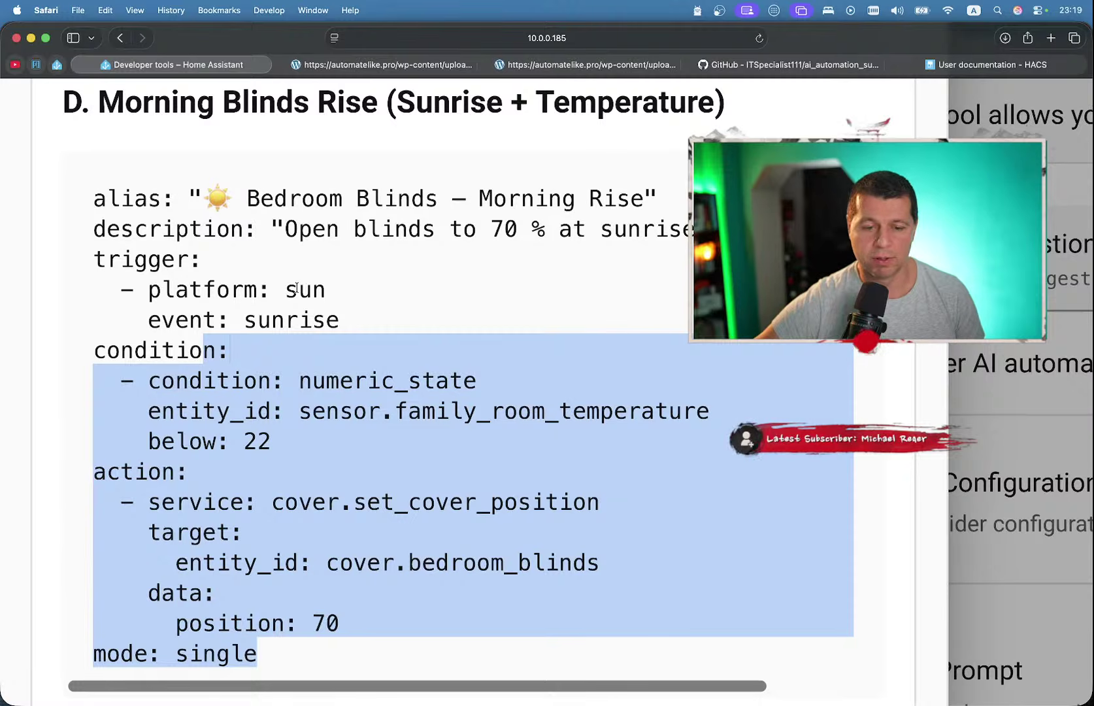
click(971, 378)
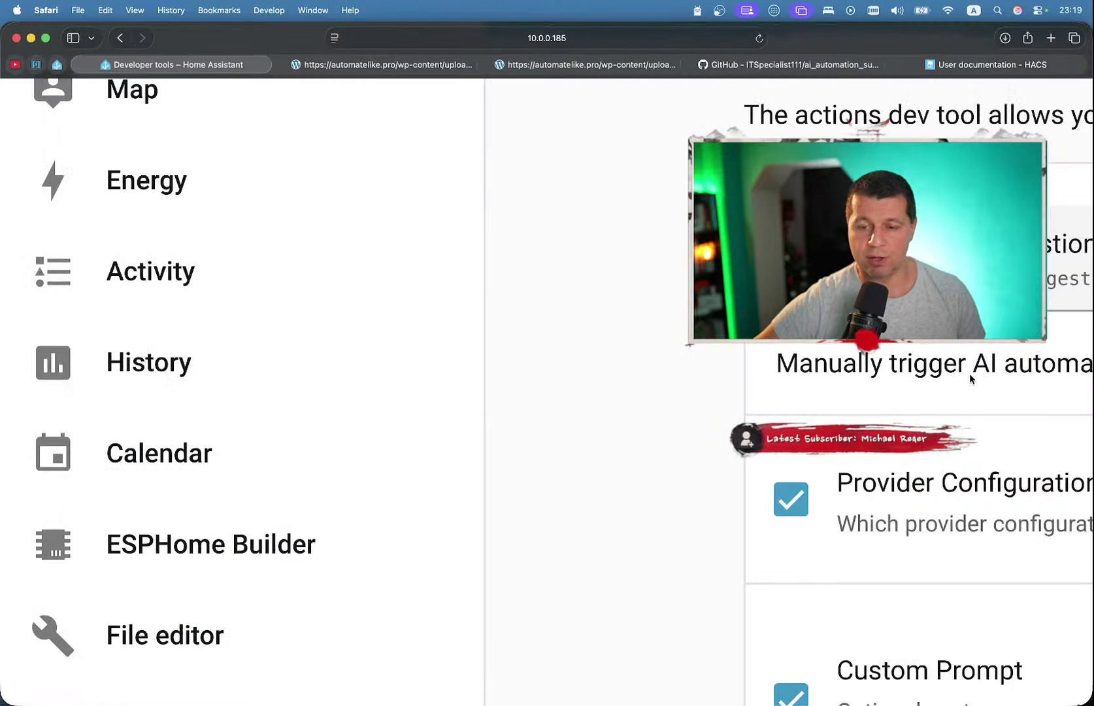
- Review the Generate Suggestions action's options, briefly reopening the light-focused suggestions in the notifications
scroll(627, 386, down, 5)
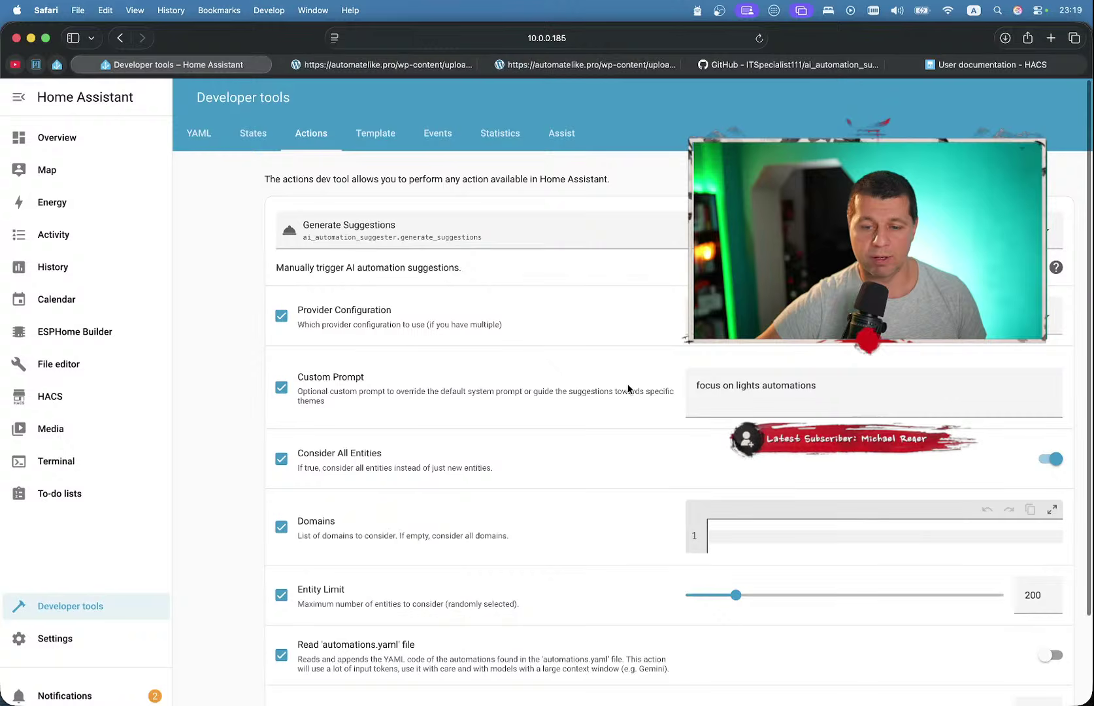
scroll(627, 388, down, 2)
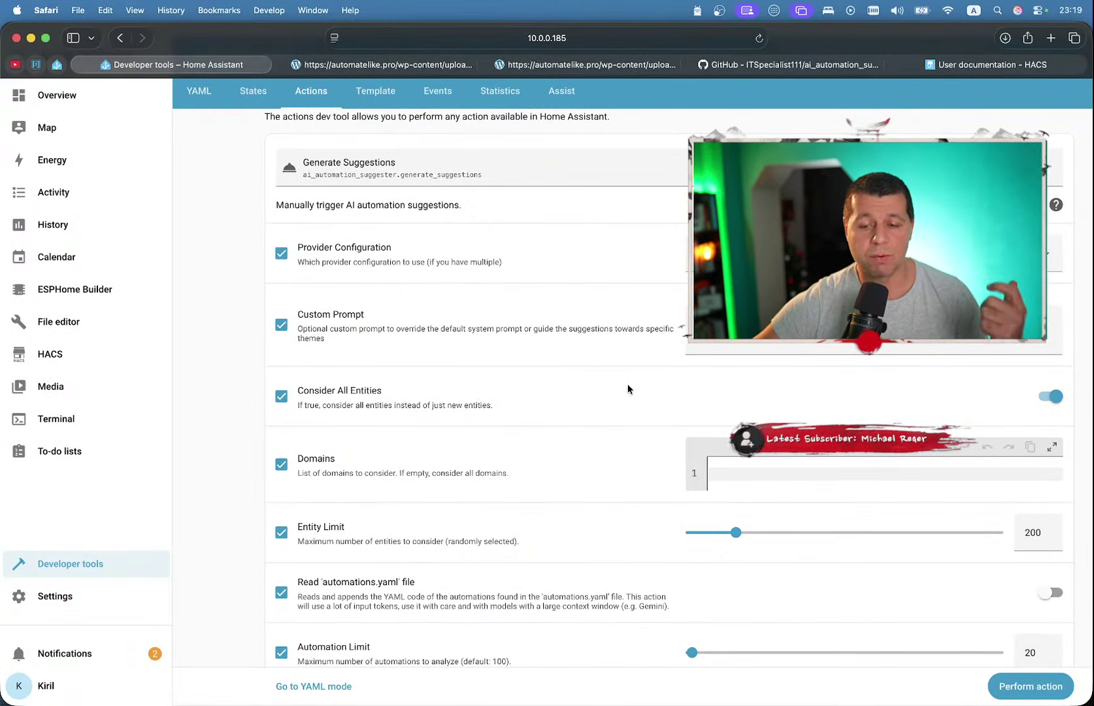
click(88, 654)
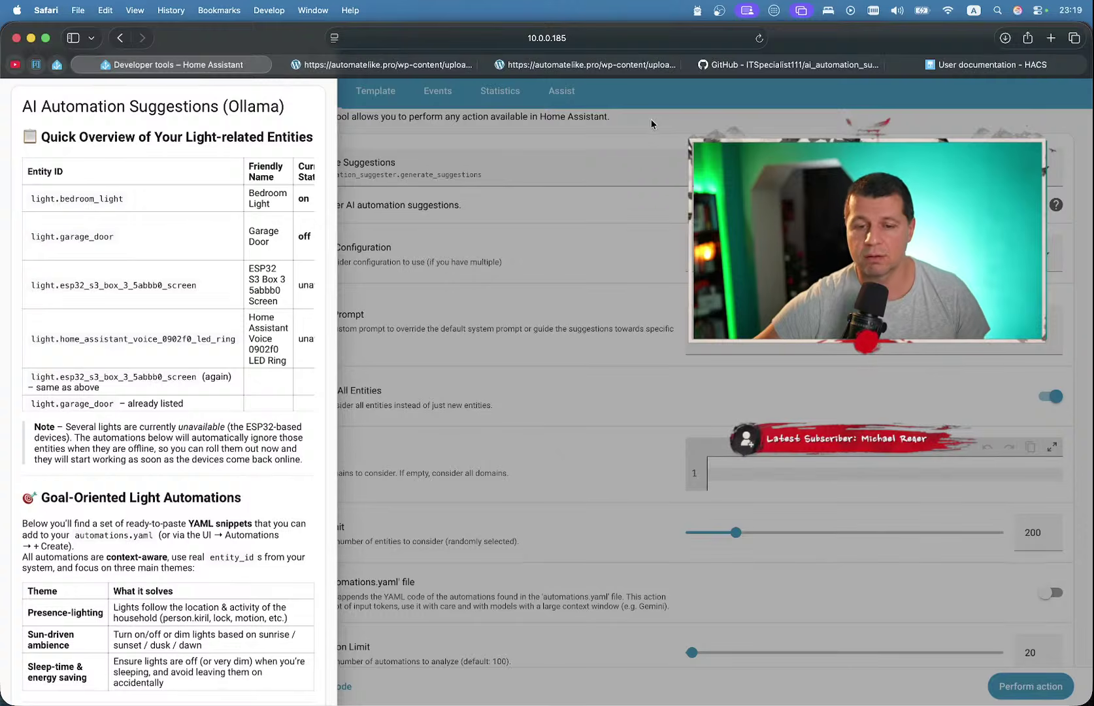
click(693, 130)
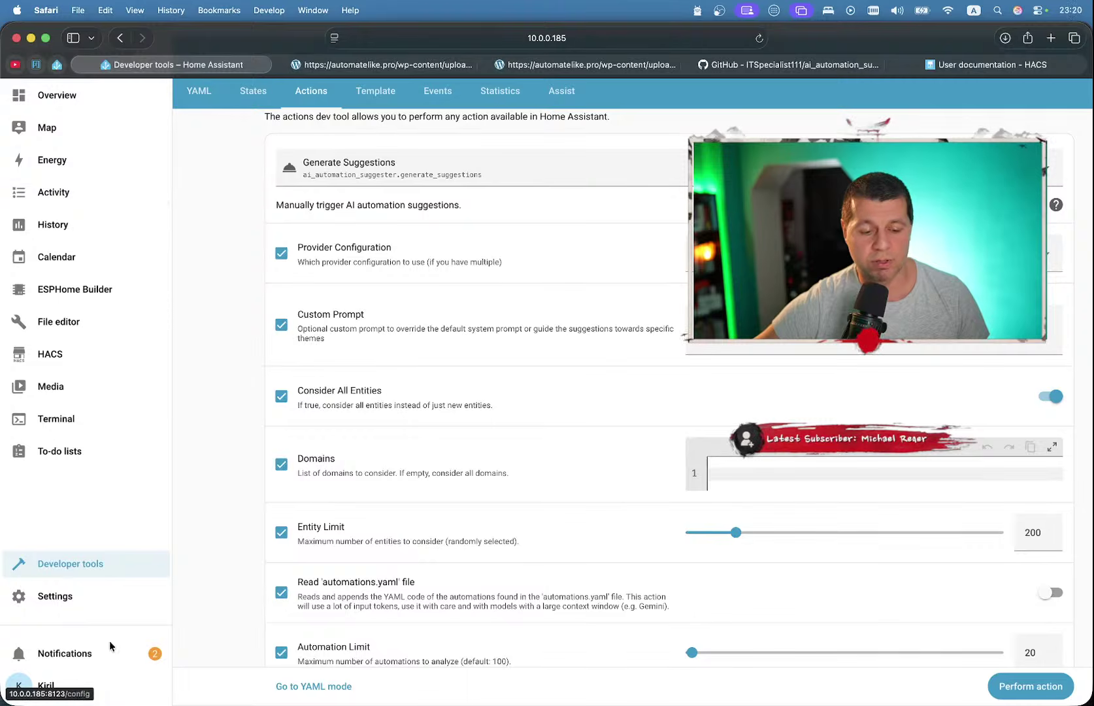
- Go to the dashboards settings and start a new dashboard from scratch
click(85, 598)
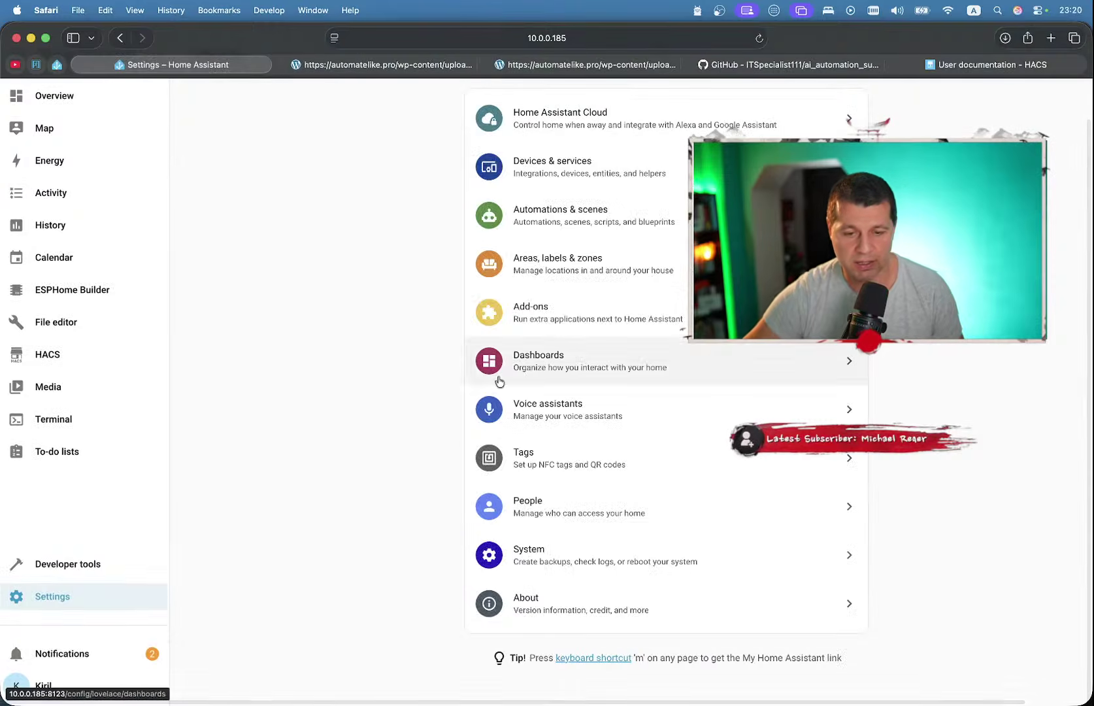
click(579, 363)
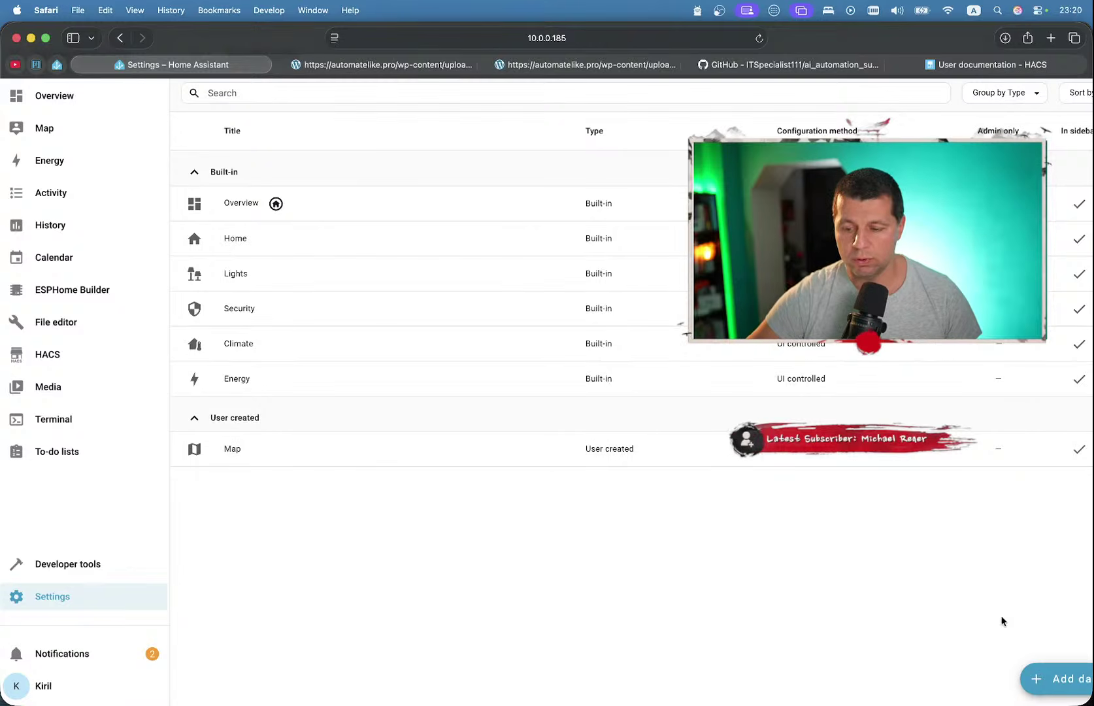
scroll(836, 643, right, 2)
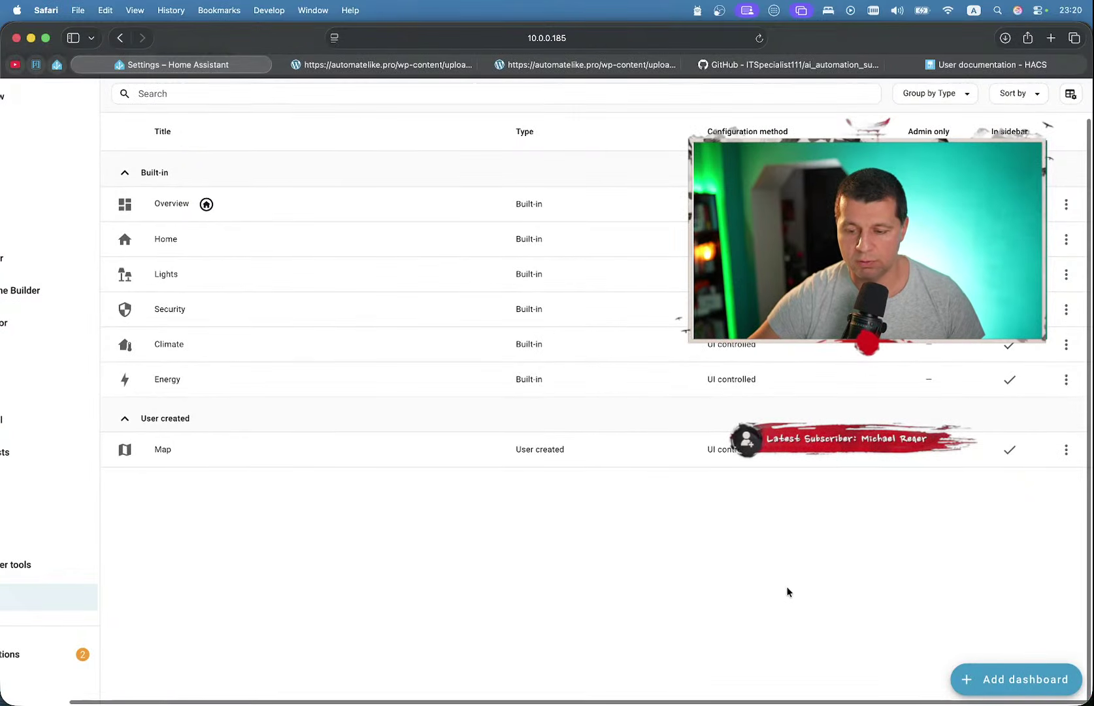
scroll(773, 576, down, 2)
click(1020, 681)
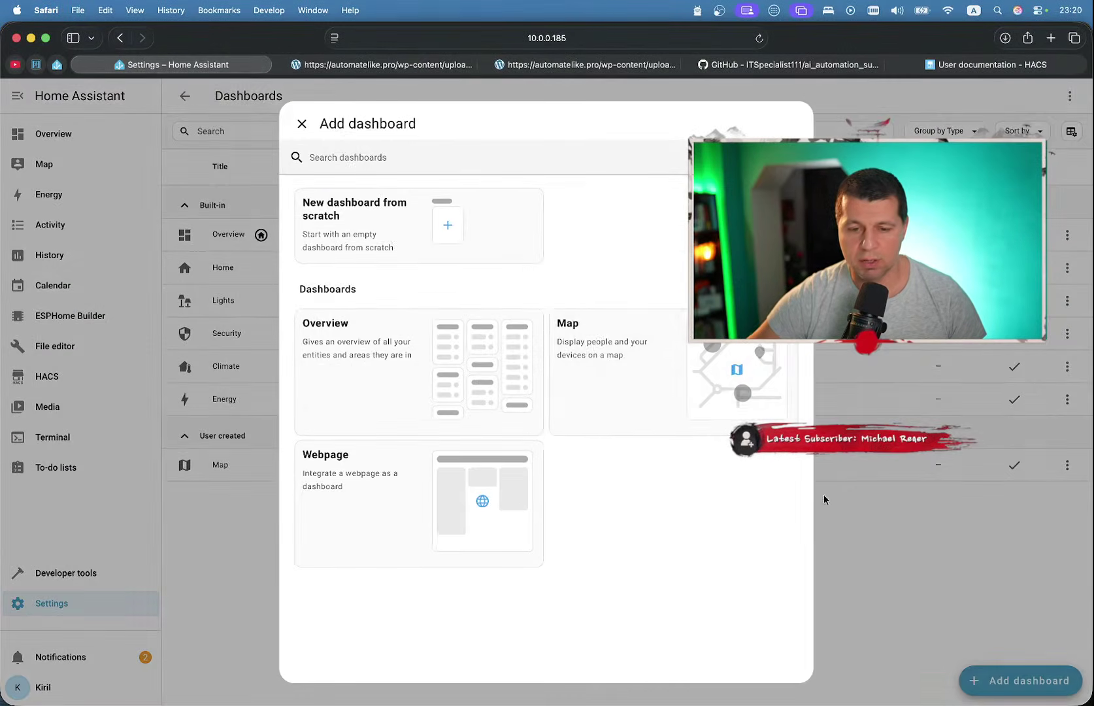
click(361, 229)
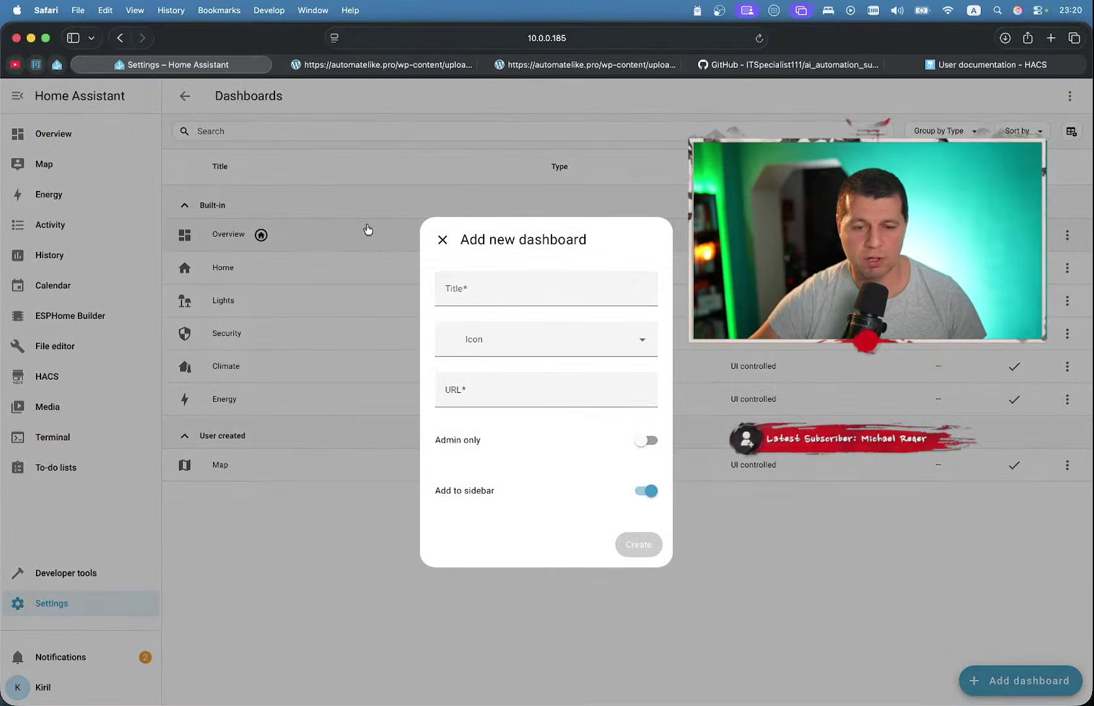
- Title the new dashboard "AI Test"
click(485, 293)
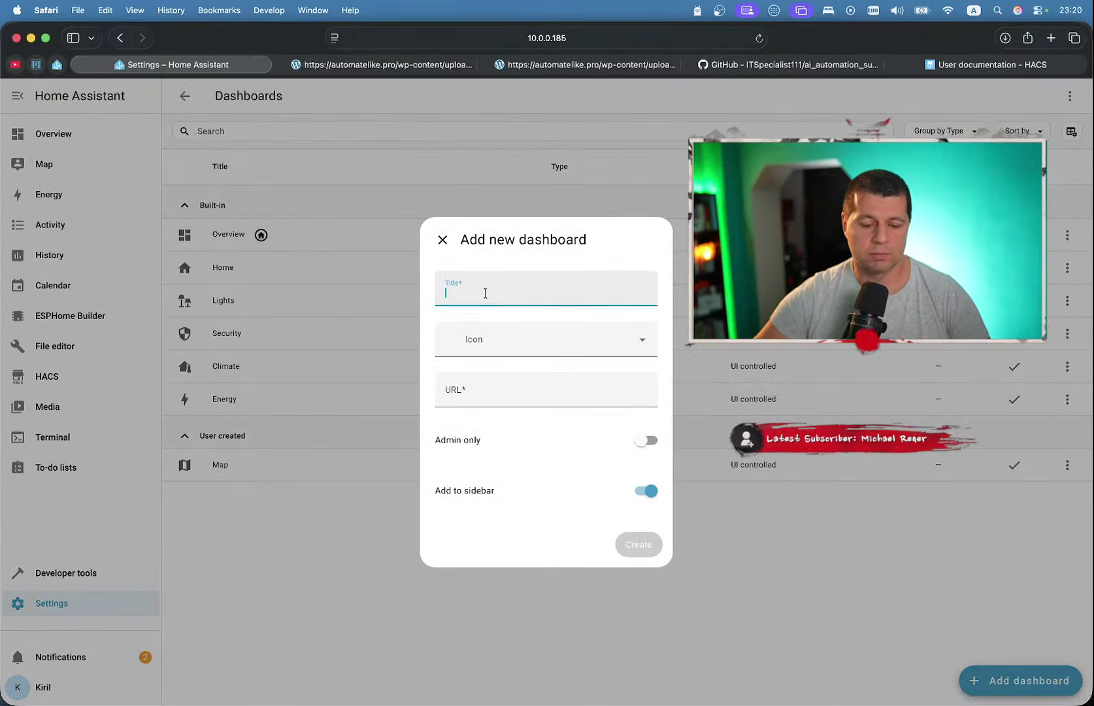
text(AI )
text(SE)
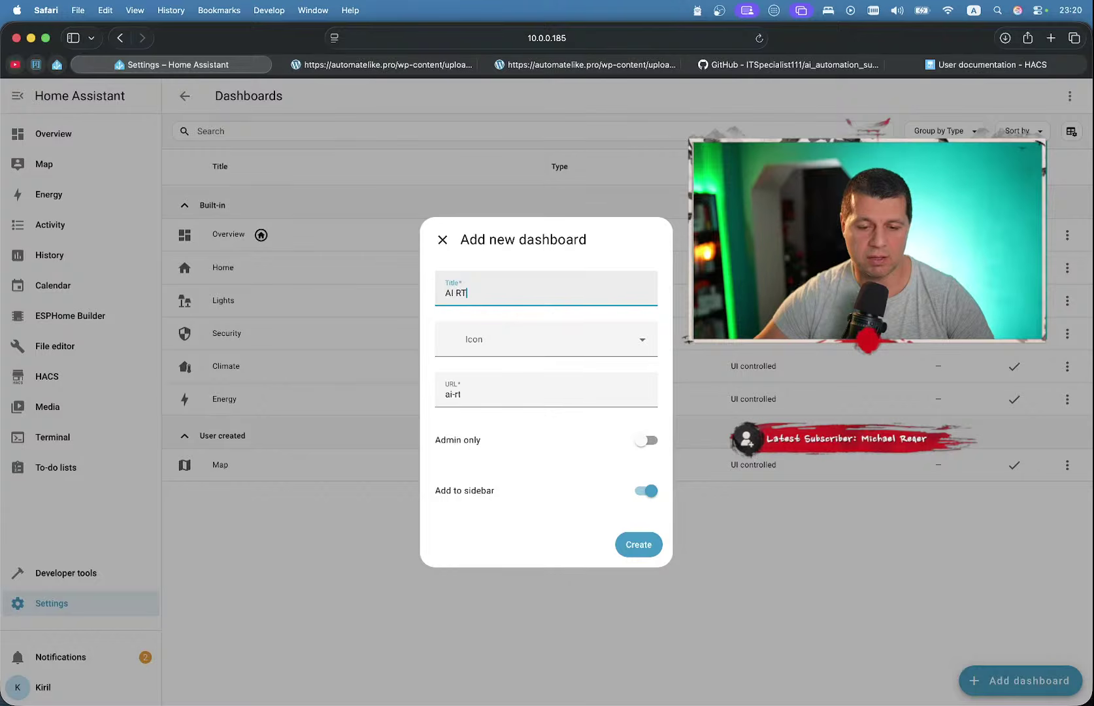
key(BackSpace)
key(BackSpace)
text(Te)
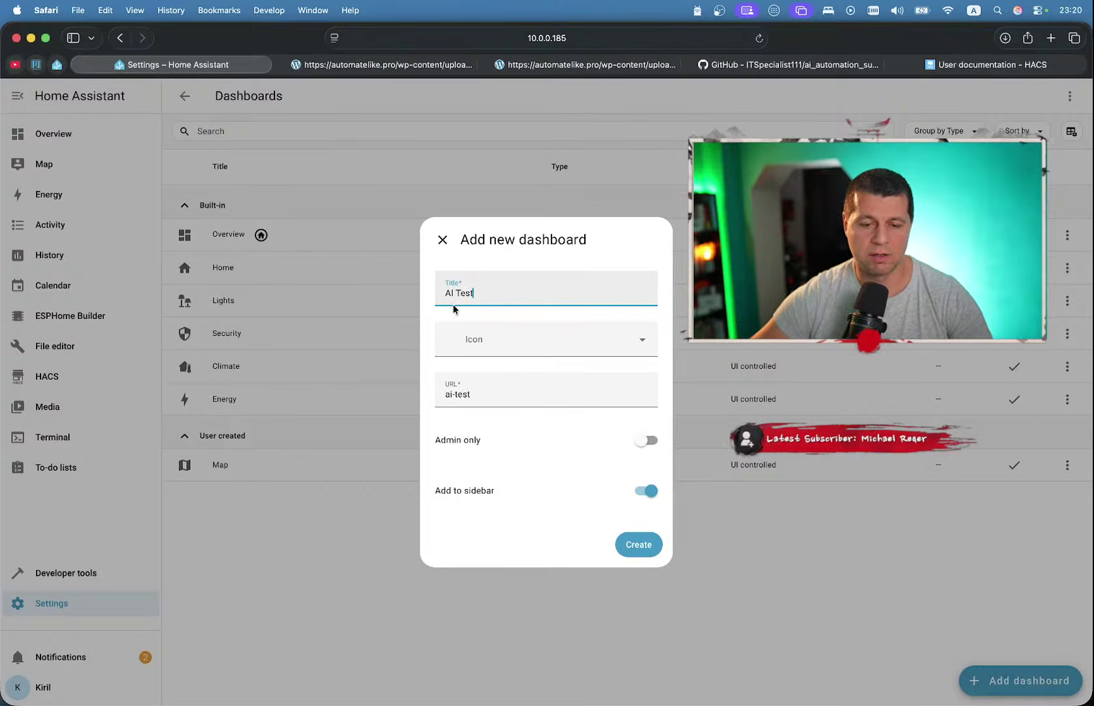
text(st)
- Assign the mdi:robot icon to the new dashboard and create it
click(460, 346)
text(rono)
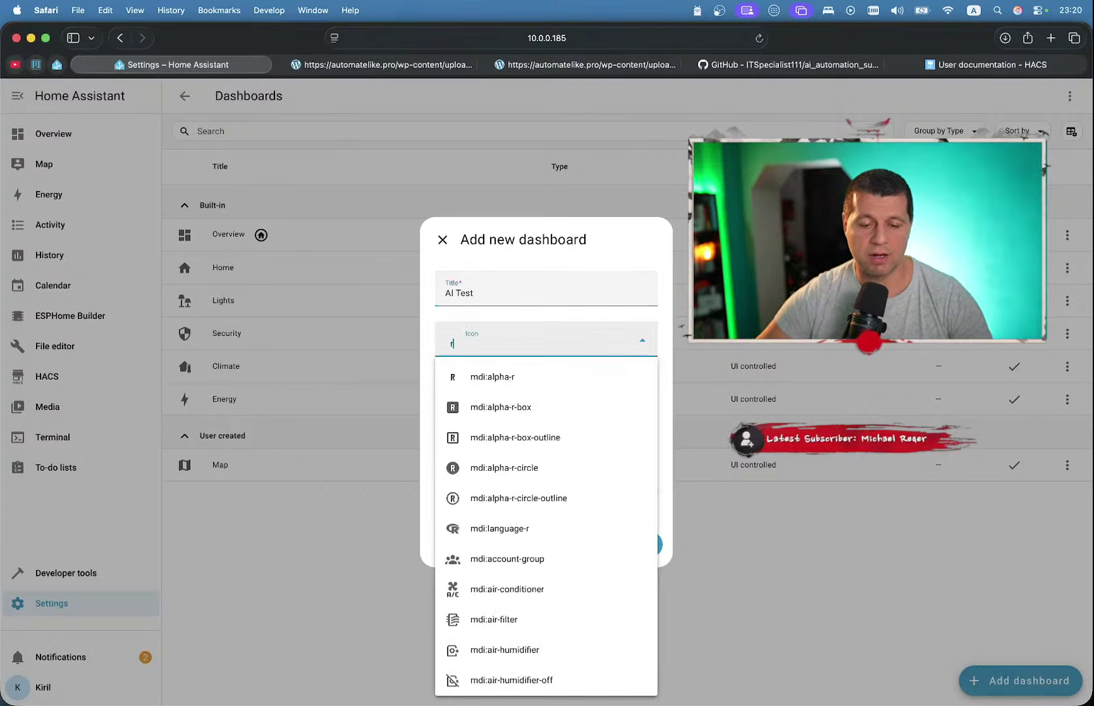
key(BackSpace)
key(BackSpace)
text(bot)
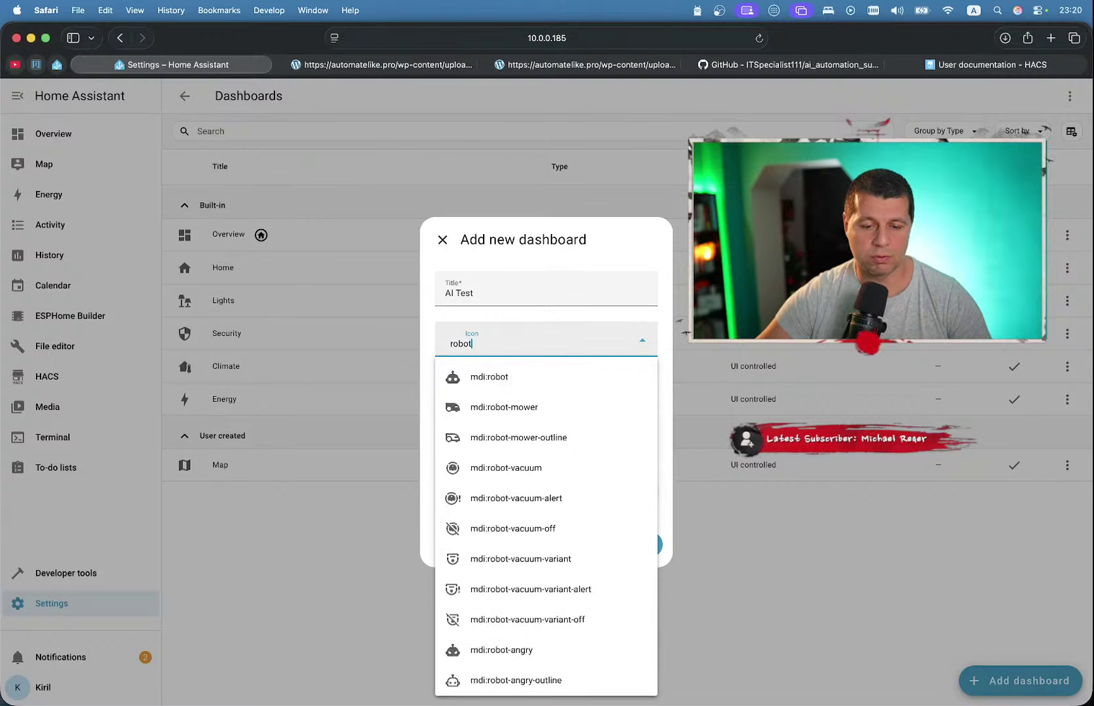
click(455, 388)
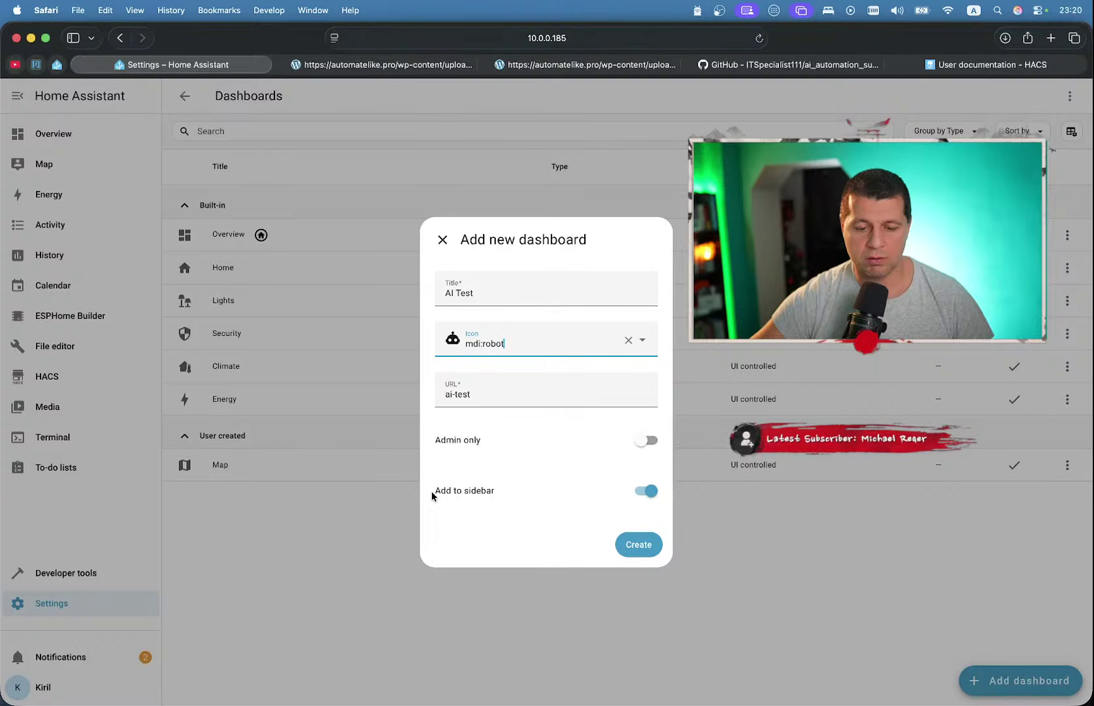
click(635, 553)
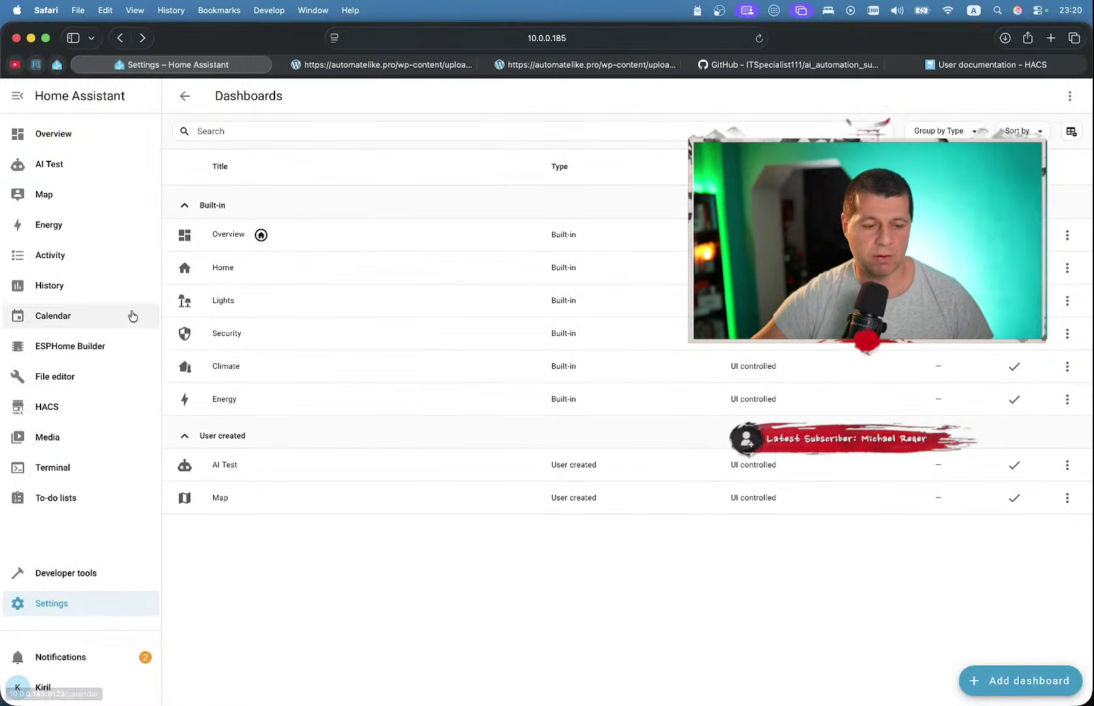
- Open the AI Test dashboard, switching back and forth between it and Overview
click(60, 163)
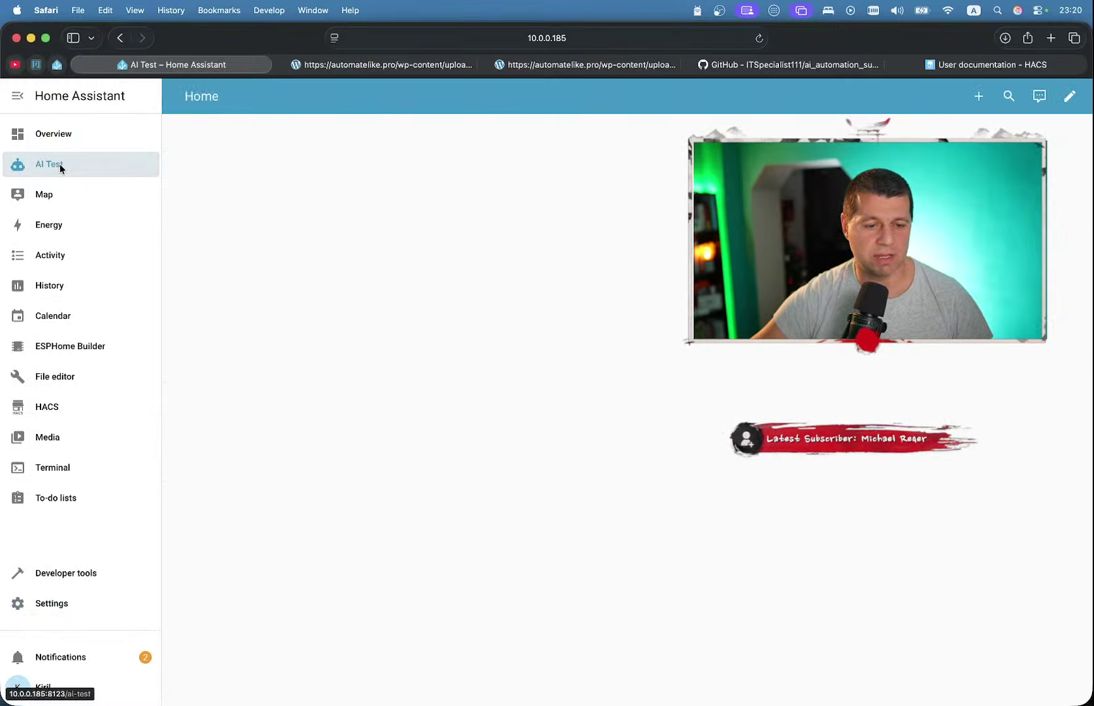
click(57, 136)
click(57, 161)
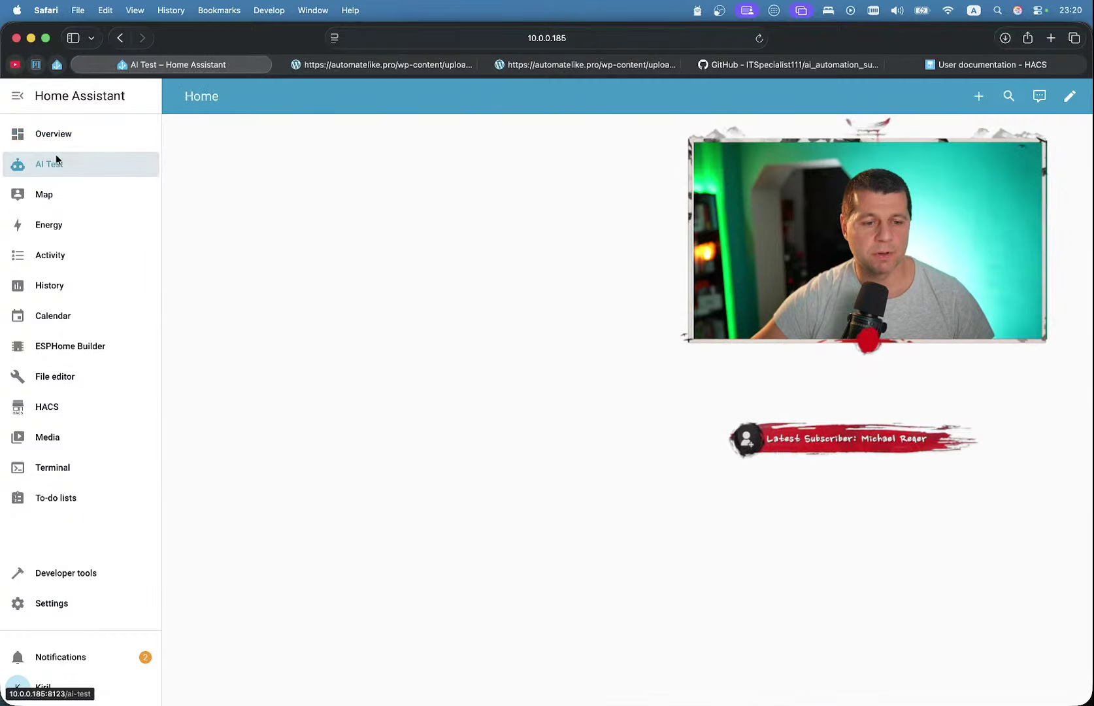
click(62, 139)
click(57, 163)
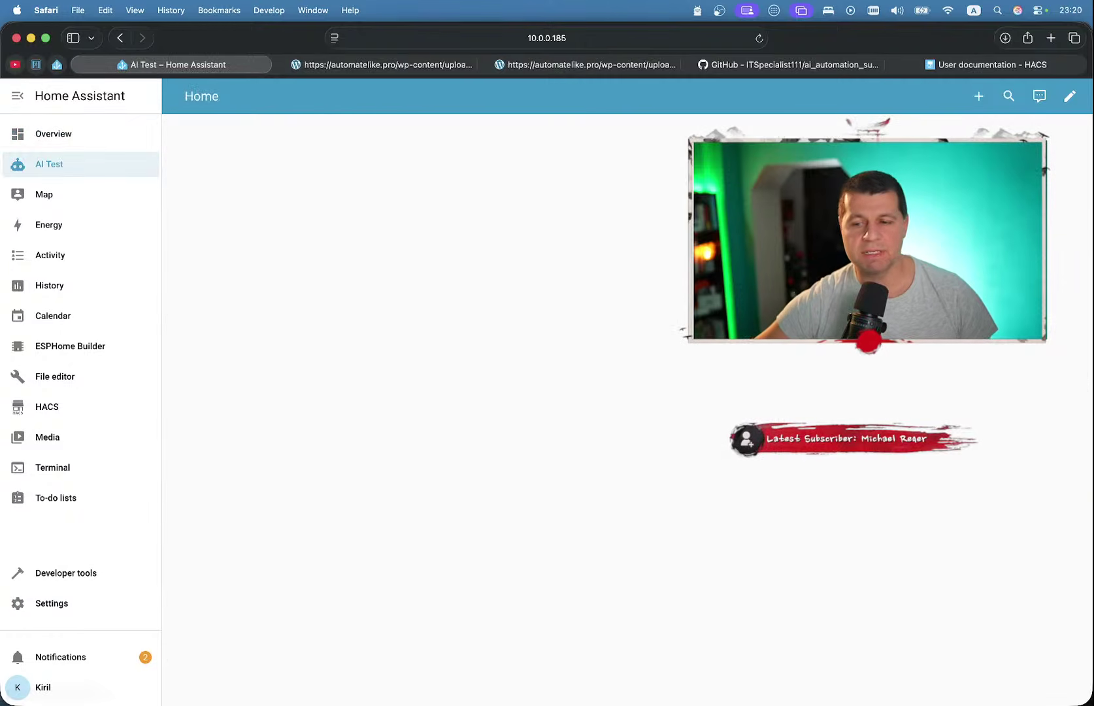
- Edit the AI Test dashboard to add a section, start a Markdown card in it and clear the card's default content
click(1069, 96)
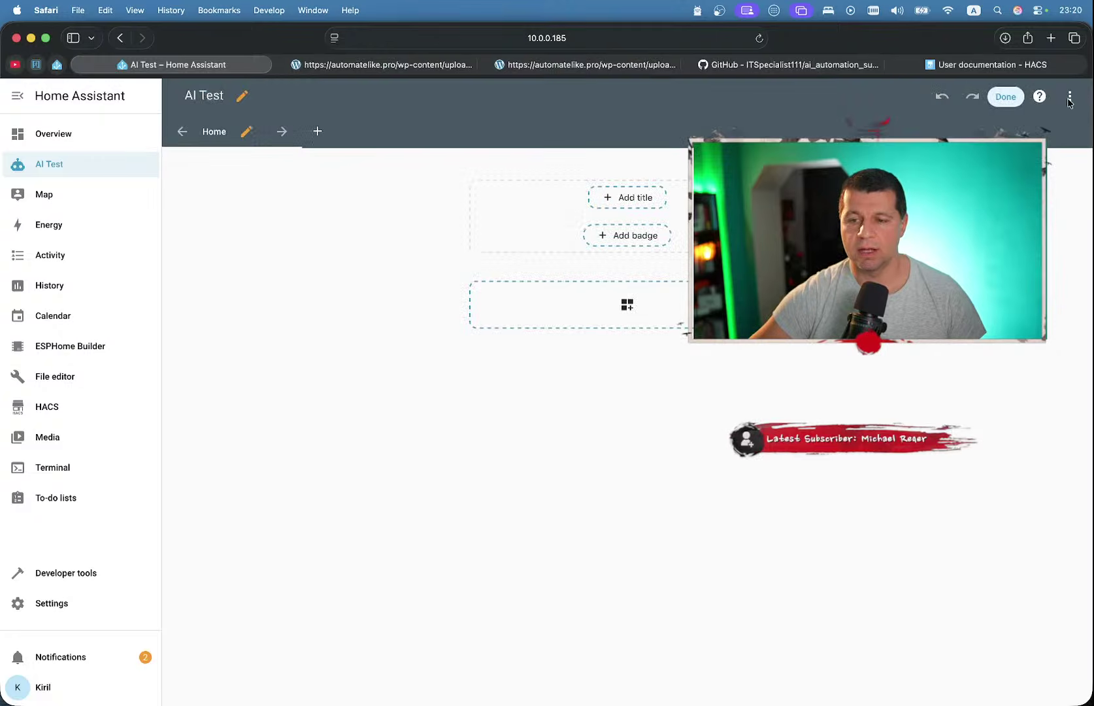
click(628, 310)
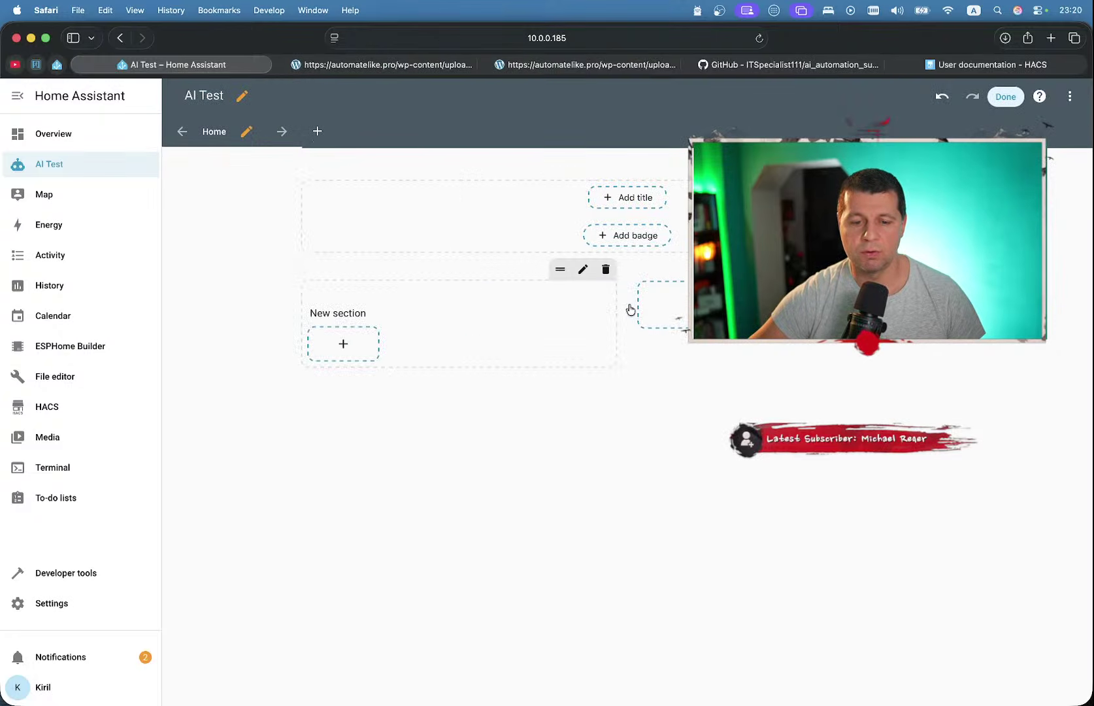
click(345, 352)
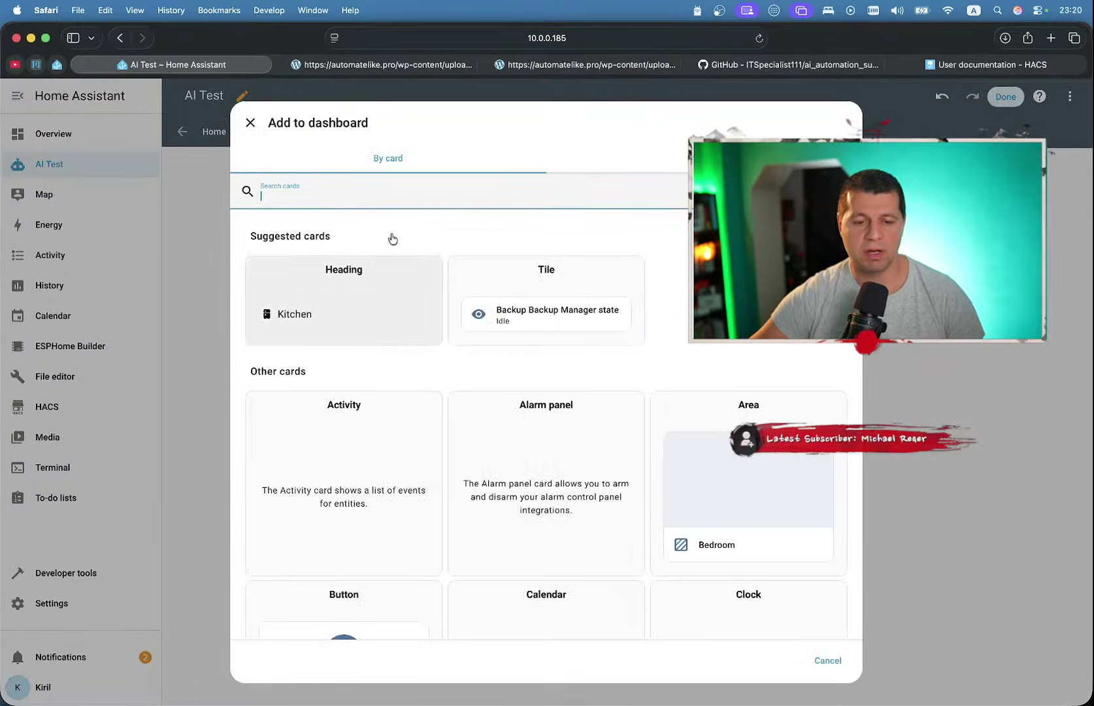
text(mn)
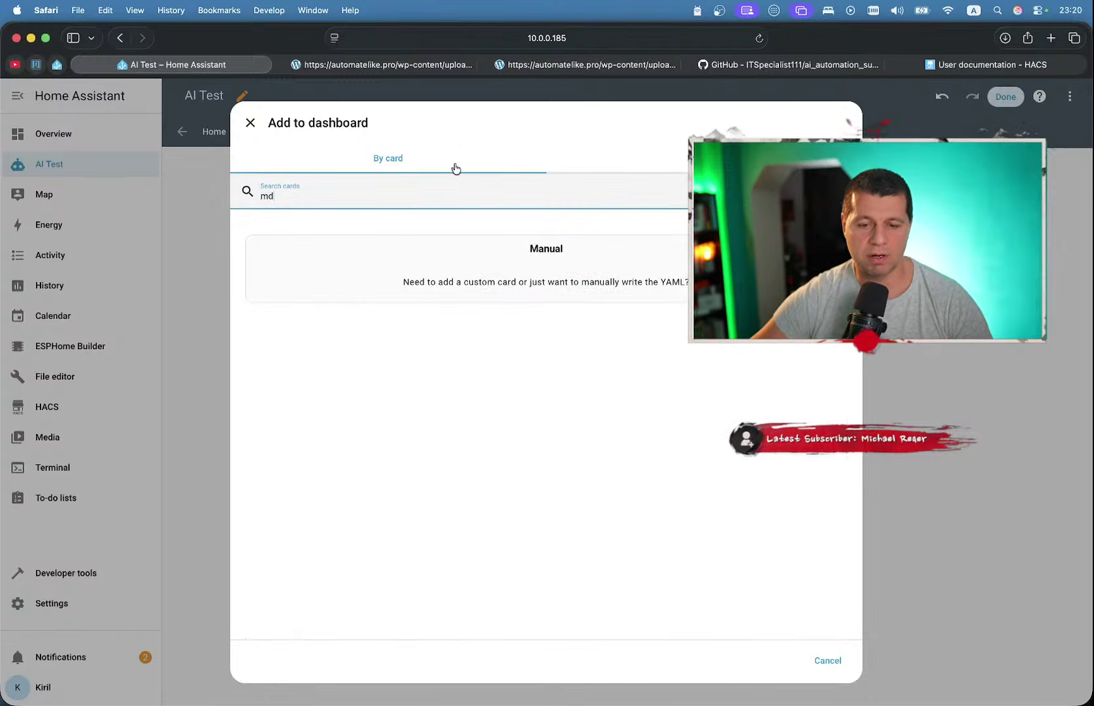
key(BackSpace)
text(ark)
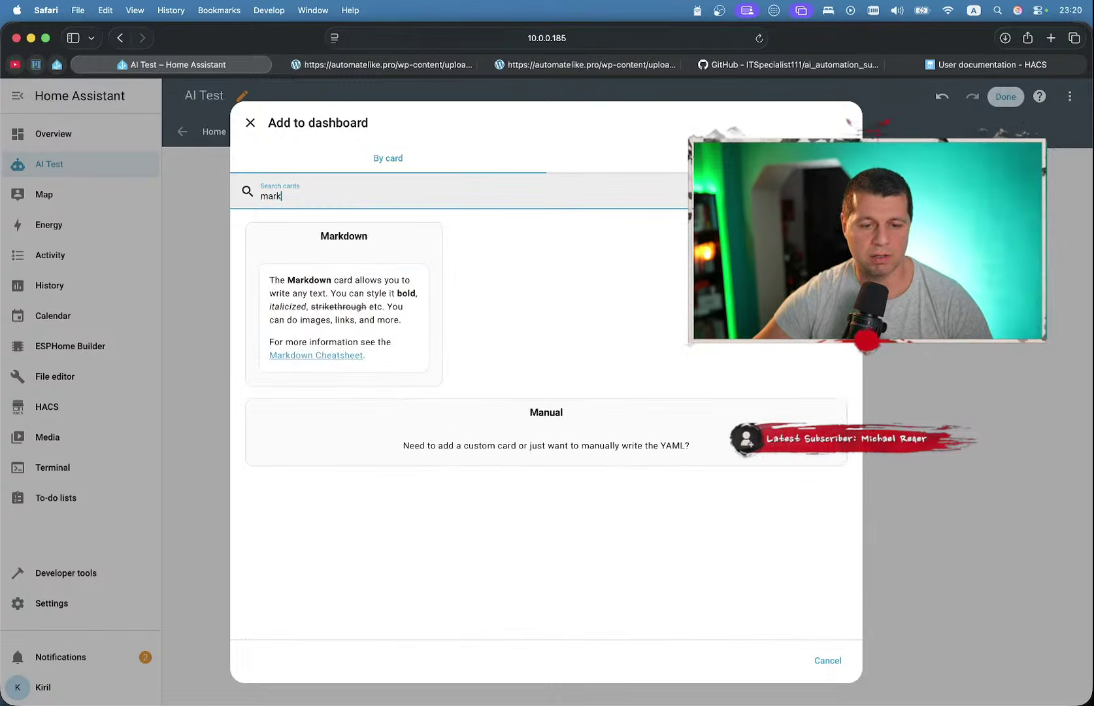
click(387, 281)
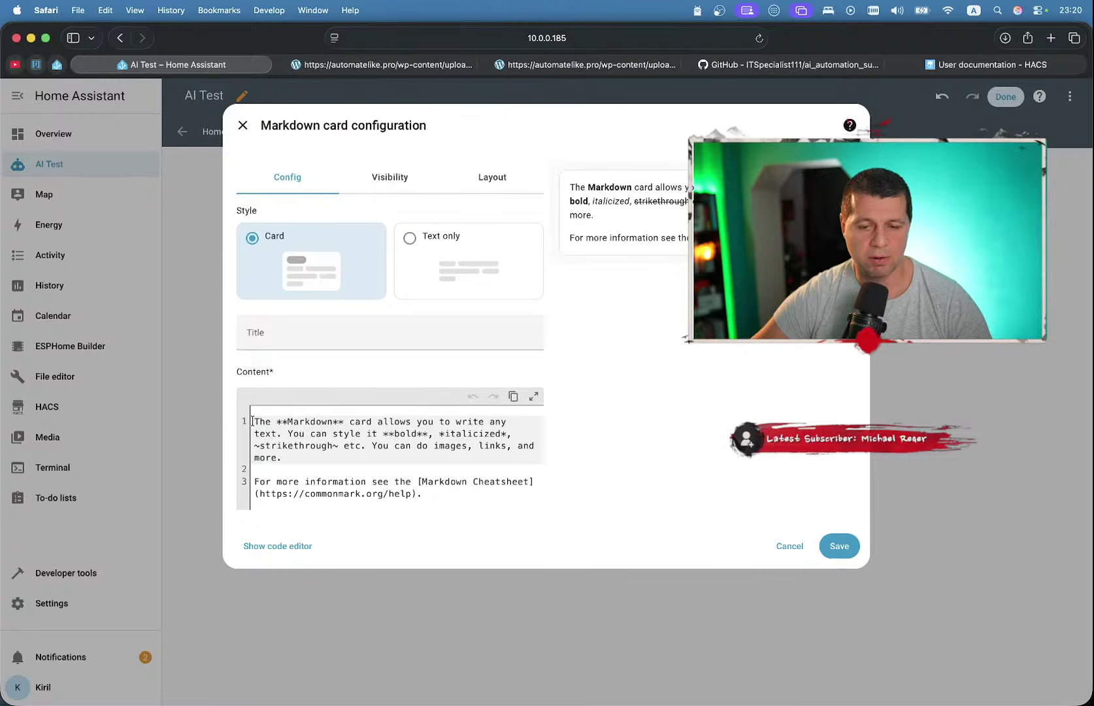
key(super+a)
key(BackSpace)
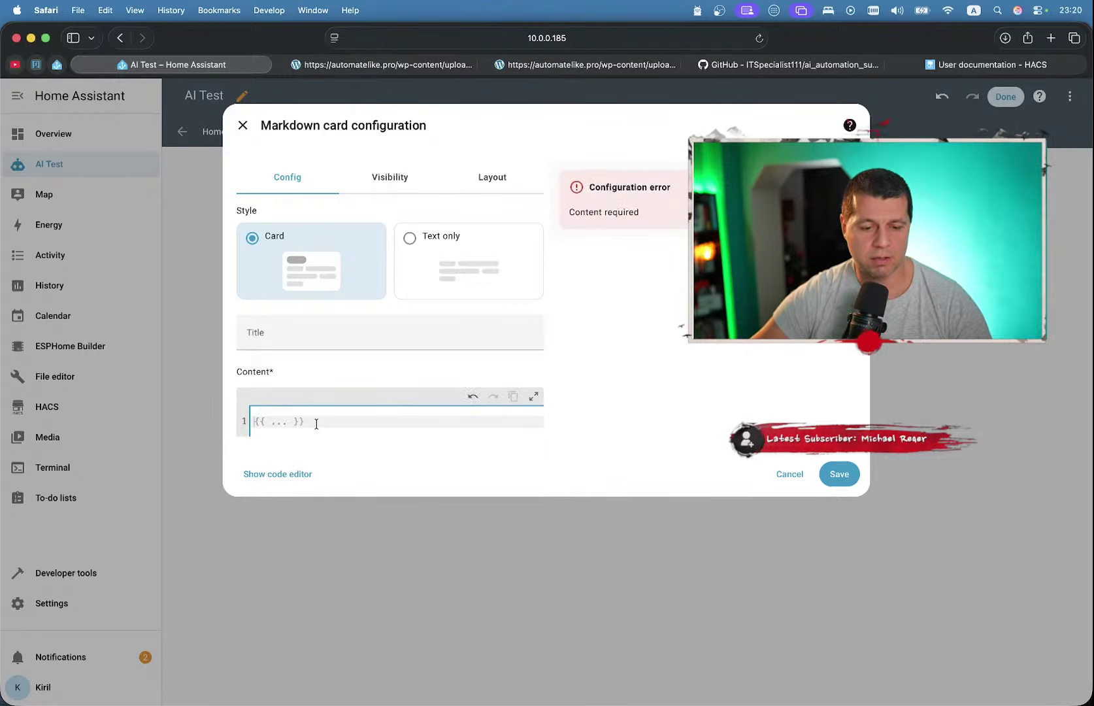
- Switch to the notes and examine the card snippets for the description, YAML block, analyzed entities and entity count
key(ctrl+Right)
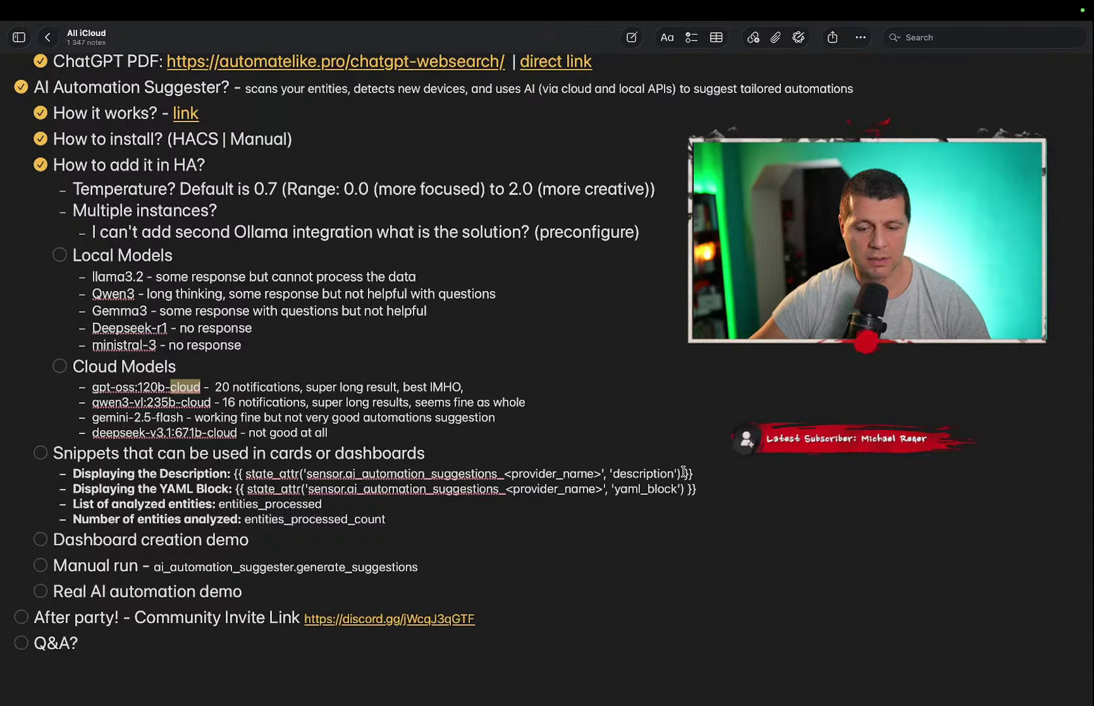
drag(694, 473, 234, 477)
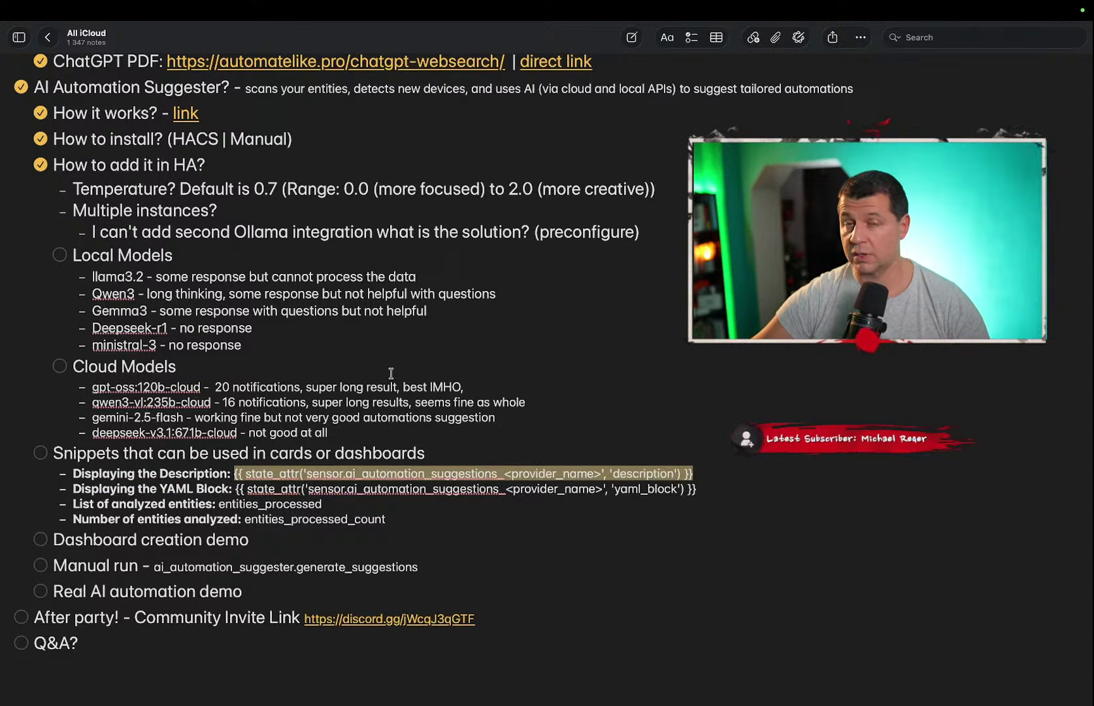
scroll(392, 346, up, 2)
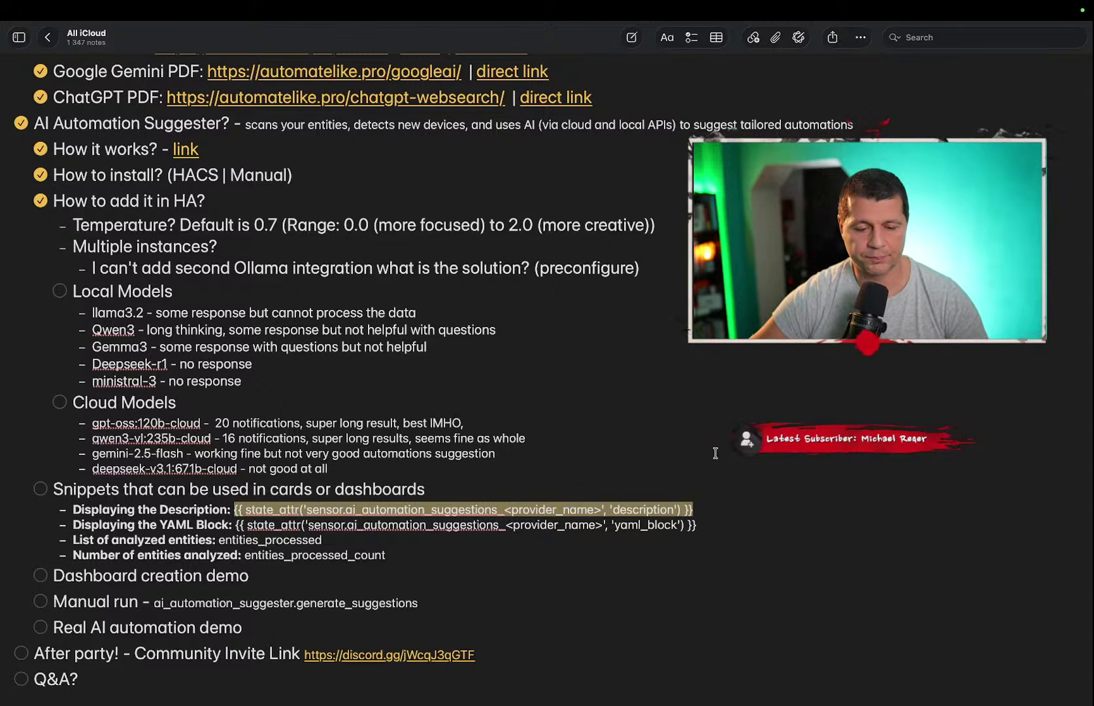
click(403, 554)
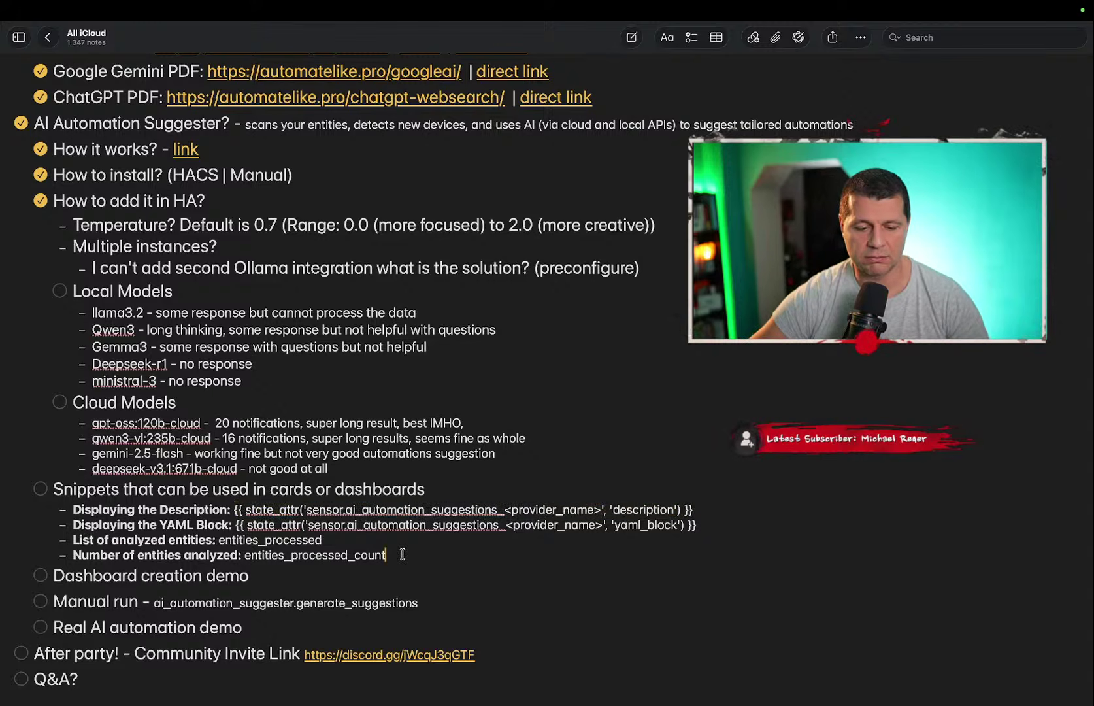
drag(402, 554, 60, 515)
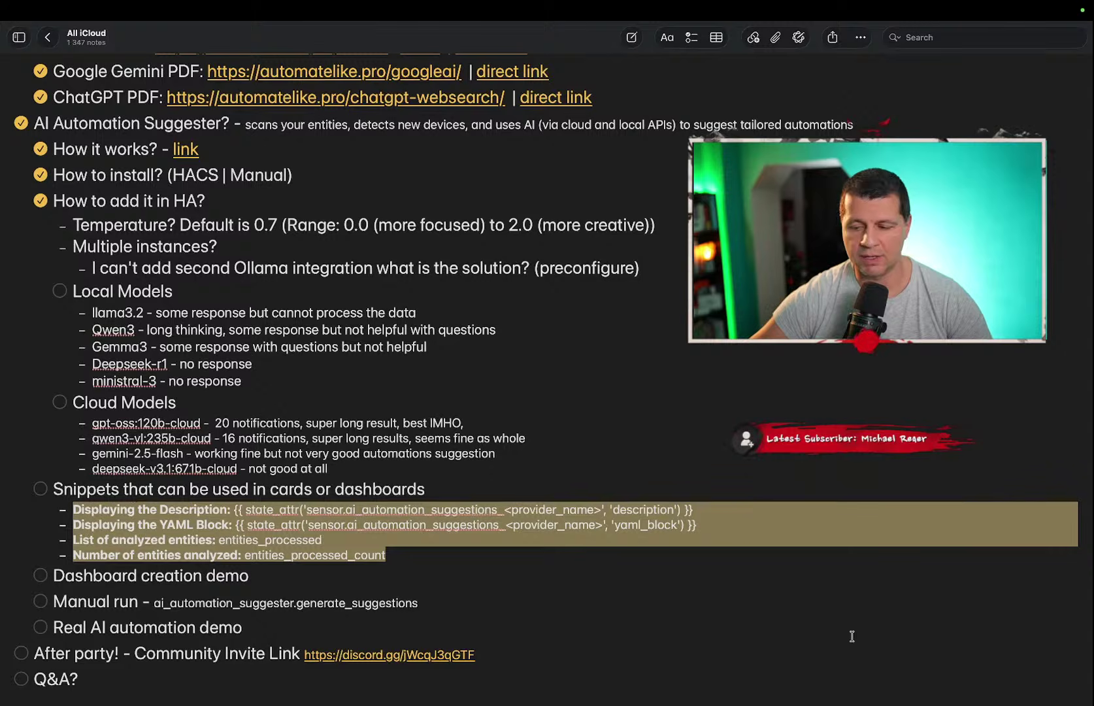
key(super+Tab)
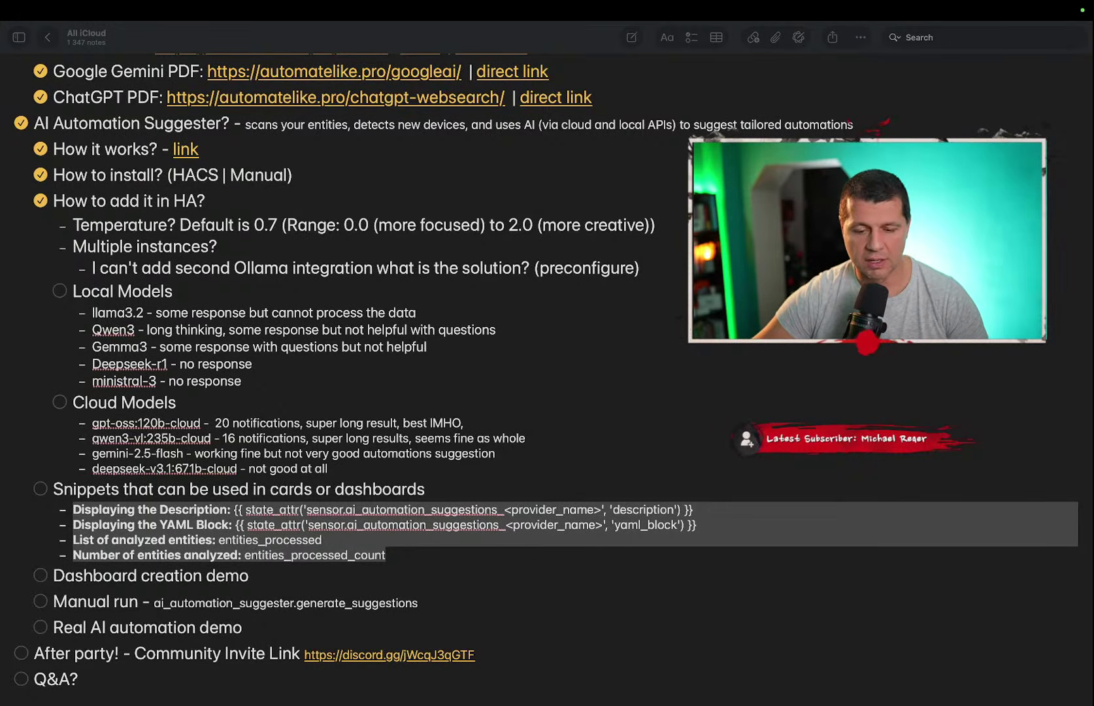
click(676, 522)
click(718, 520)
drag(696, 525, 103, 504)
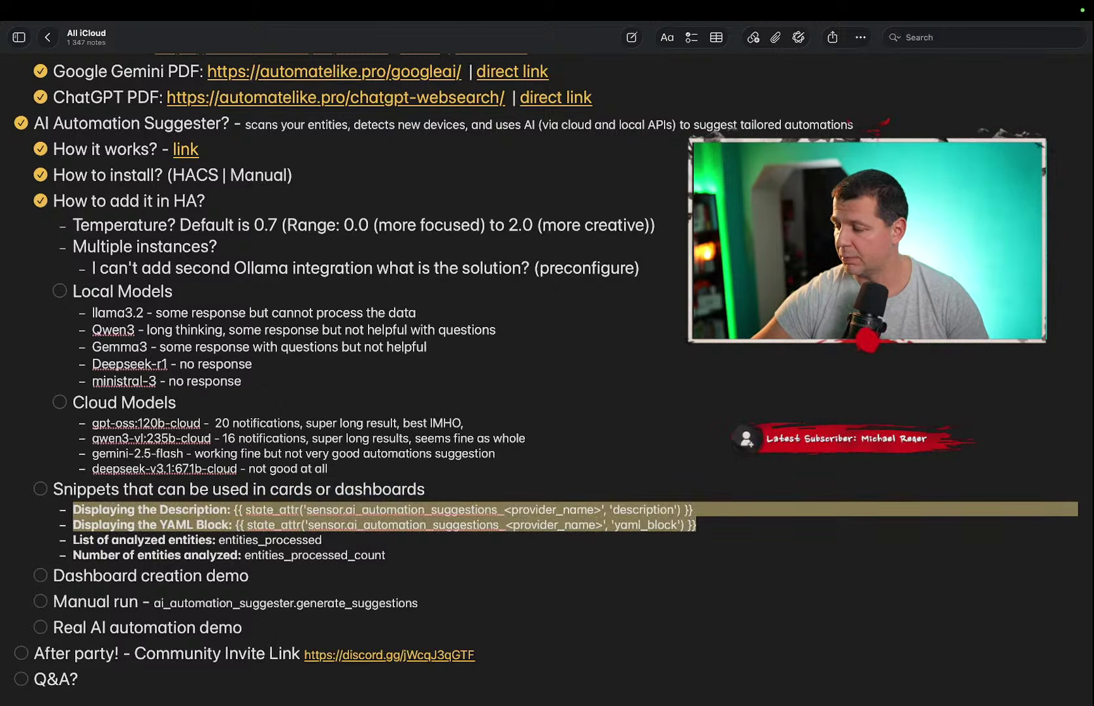
key(super+Tab)
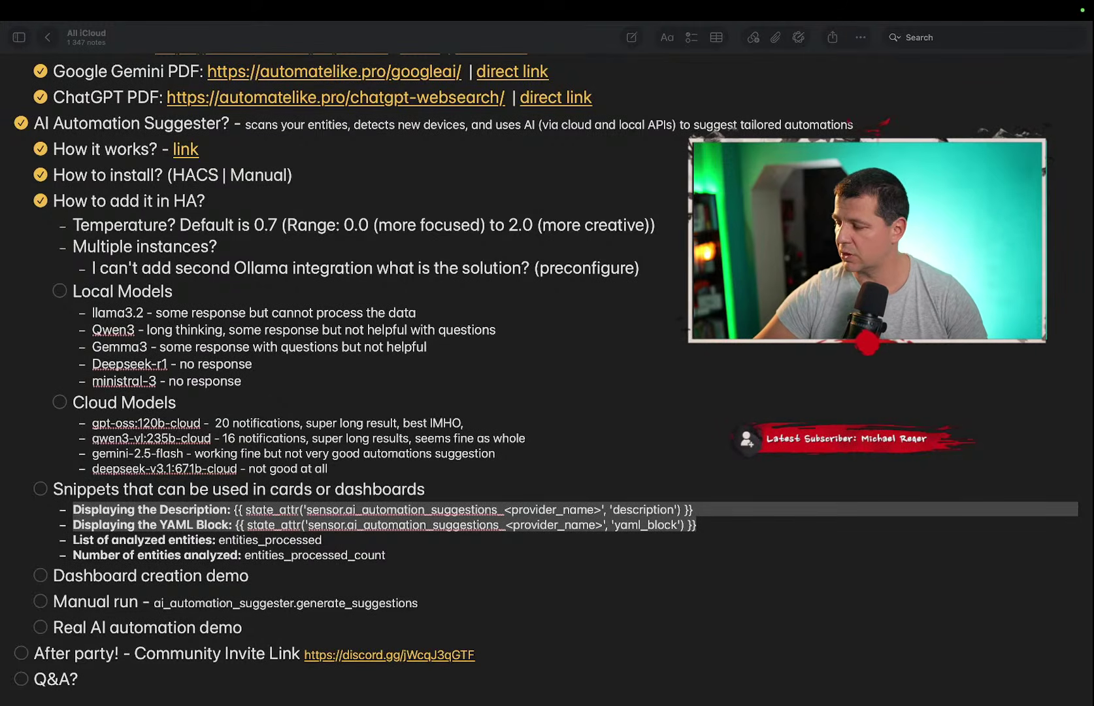
click(398, 507)
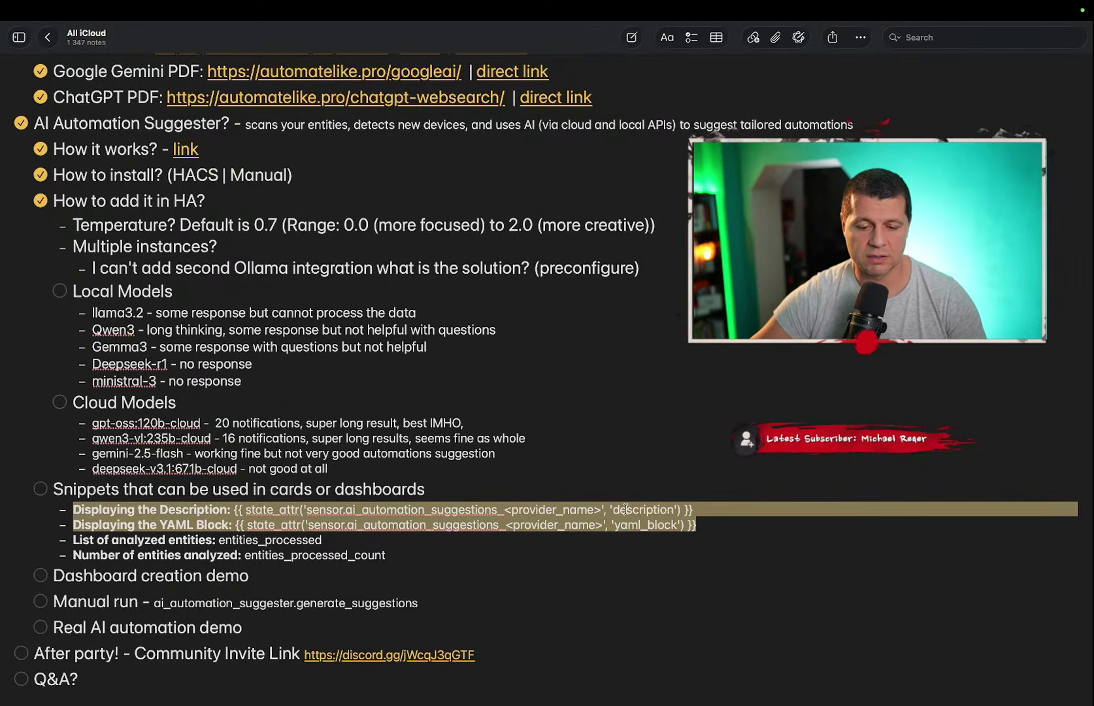
drag(713, 513, 76, 507)
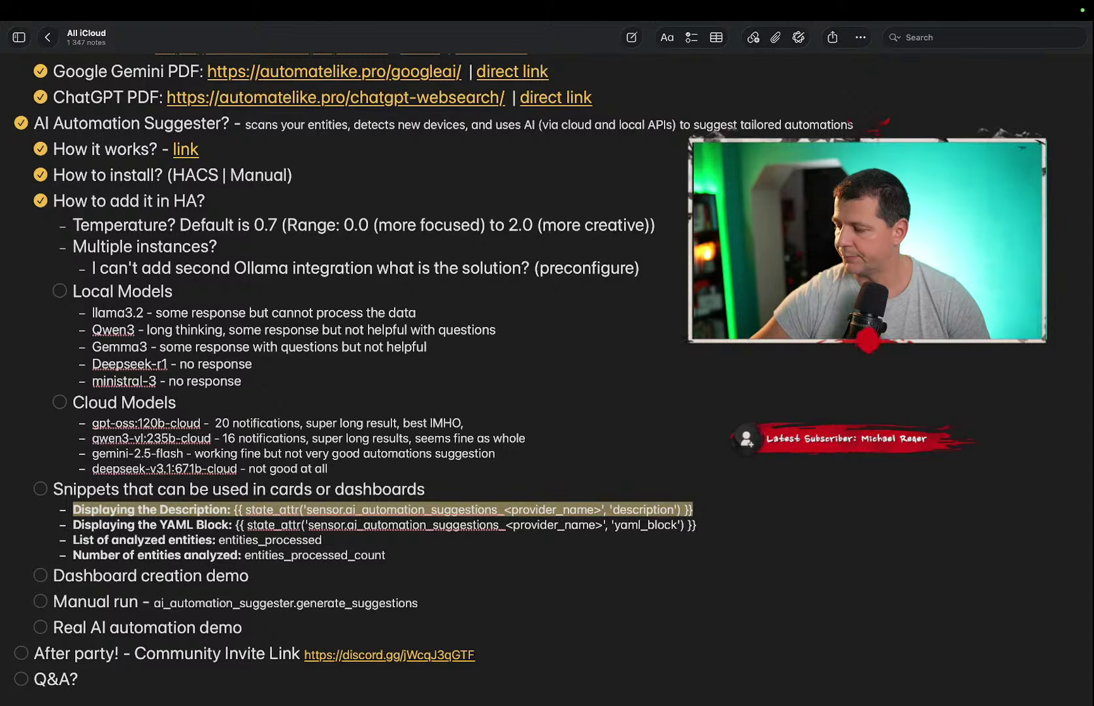
key(super+Tab)
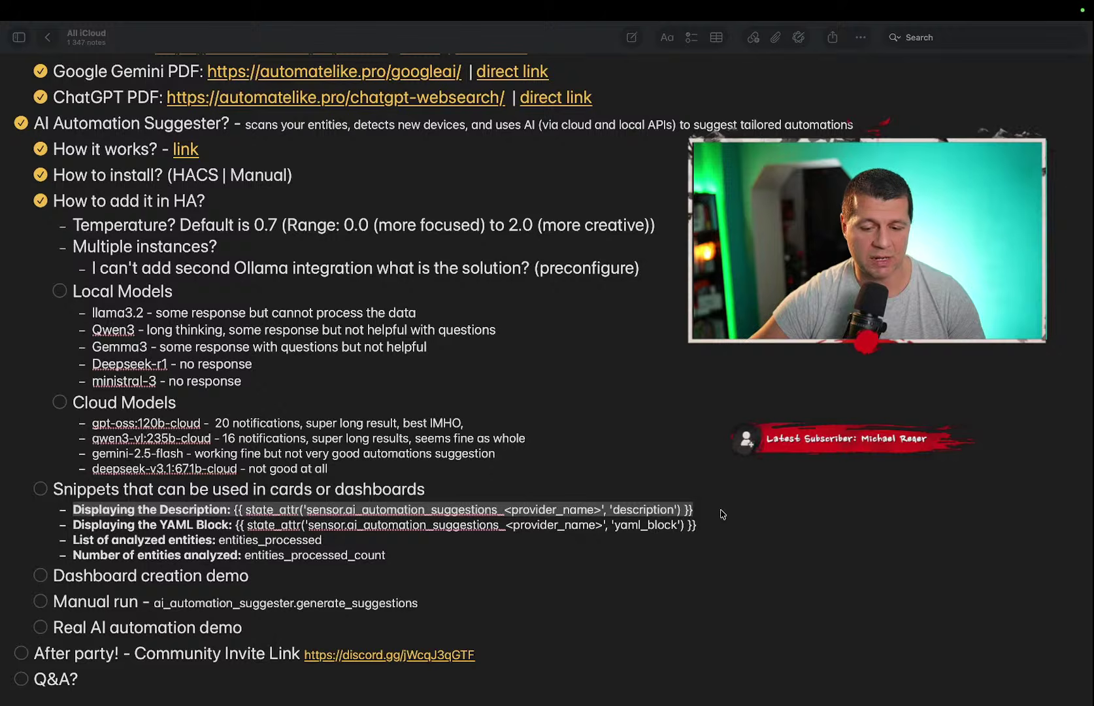
- Copy the description snippet from the notes, starting with {{ state_attr(, into the Markdown card's content in Home Assistant
click(701, 508)
drag(707, 509, 233, 509)
key(cmd+c)
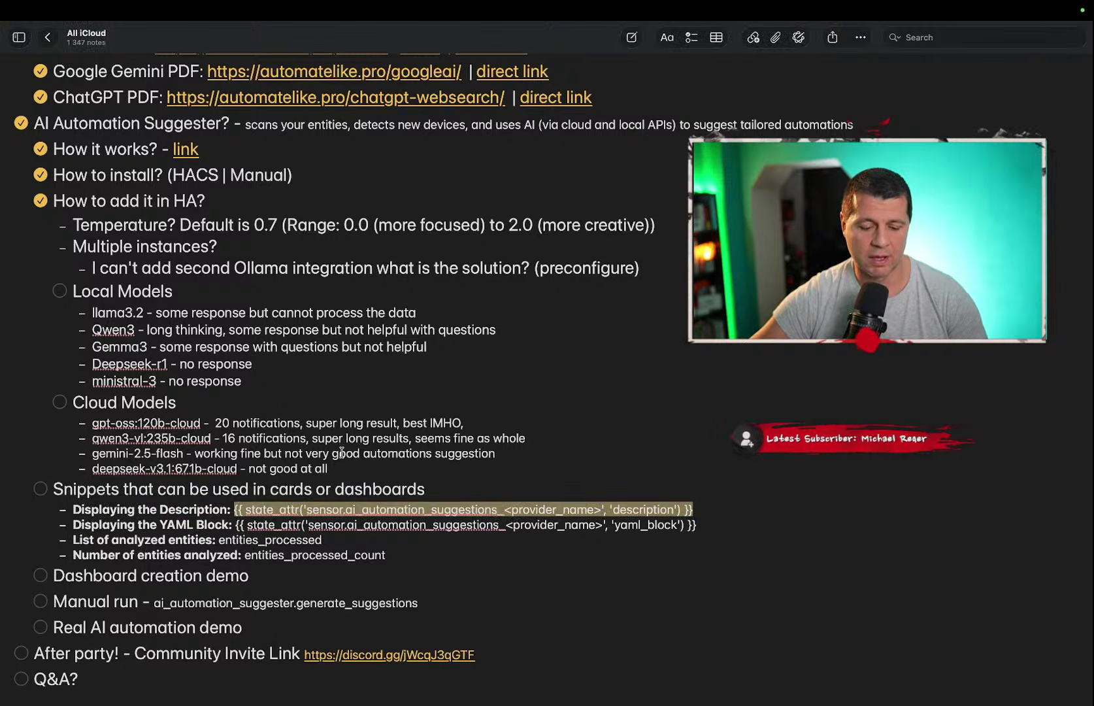
key(ctrl+Left)
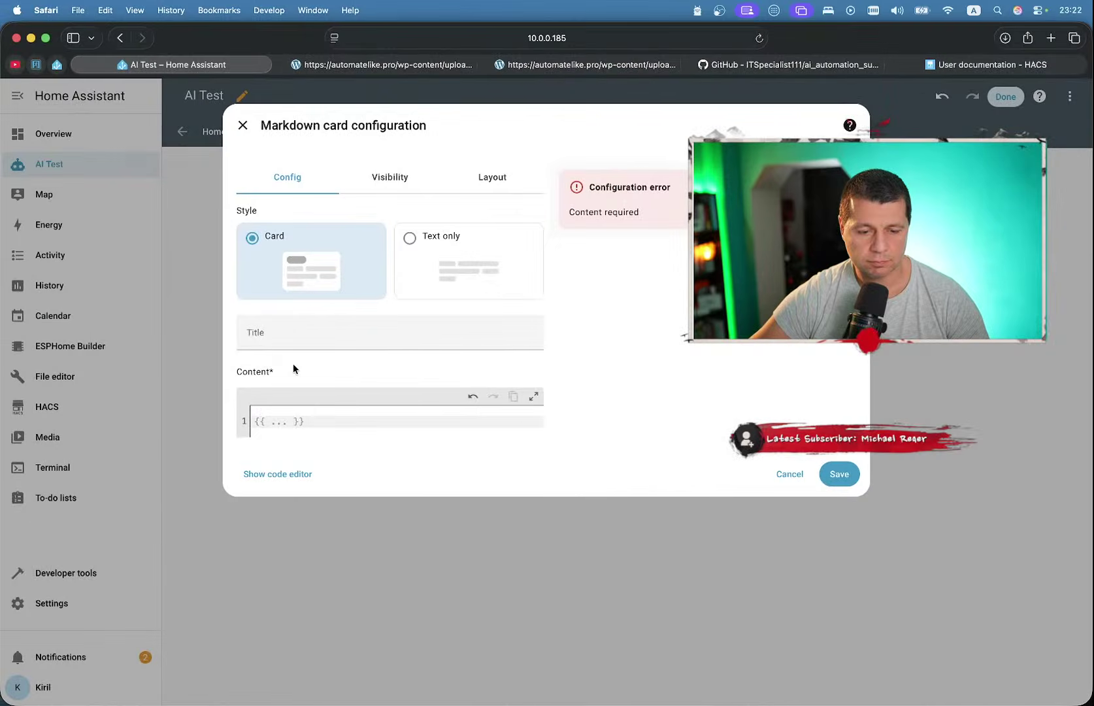
click(286, 420)
key(cmd+v)
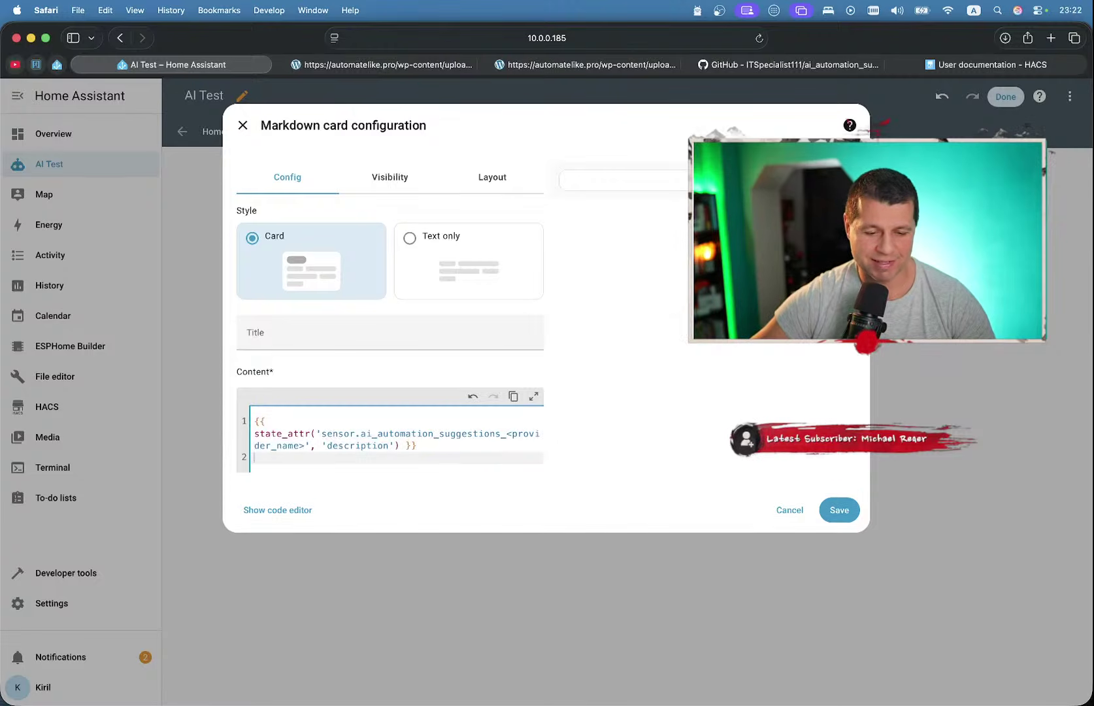
- Copy the yaml_block snippet from the notes into the second line of the Markdown card's content
key(ctrl+Right)
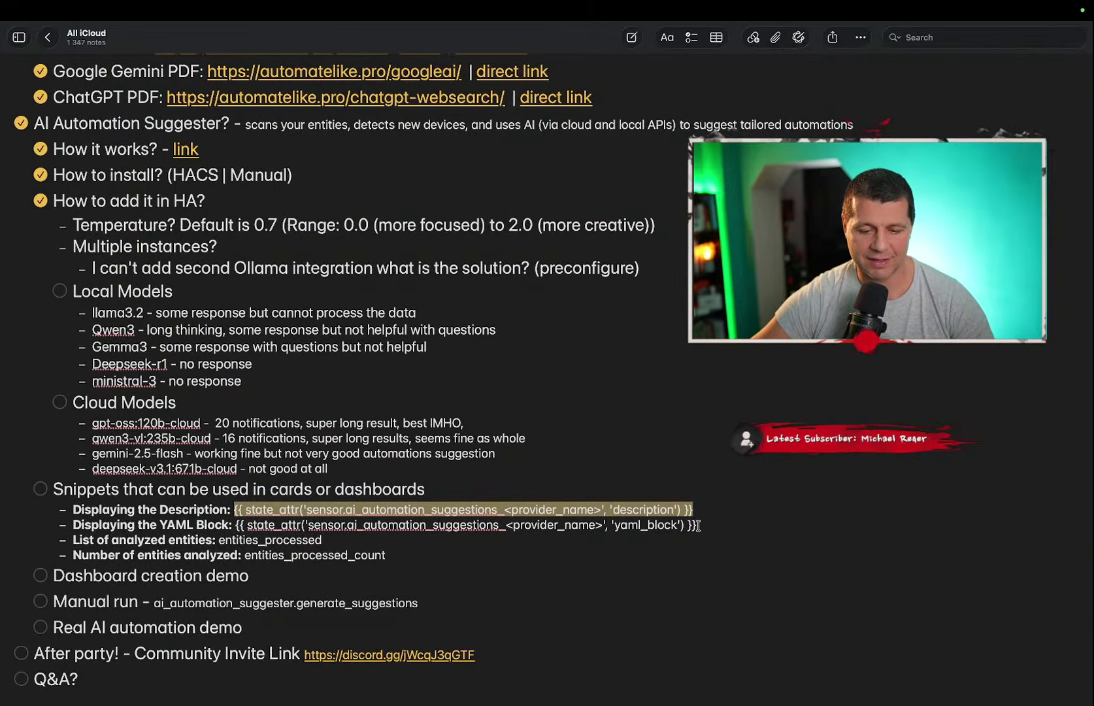
drag(698, 525, 234, 527)
key(super+c)
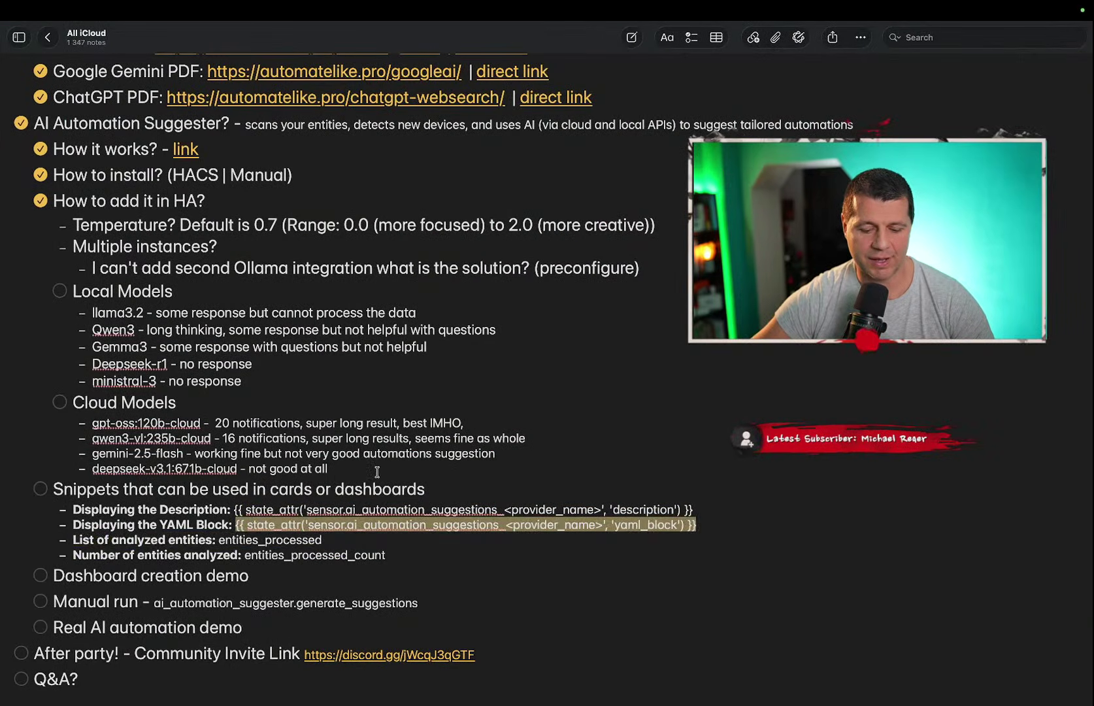
key(ctrl+Left)
click(265, 458)
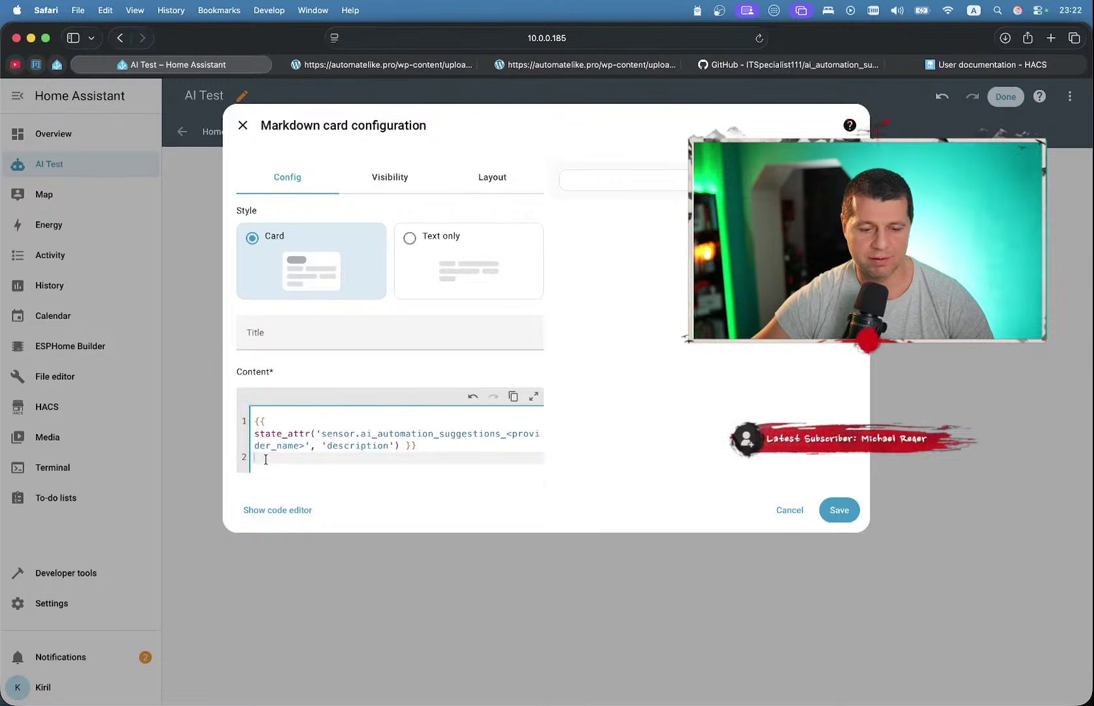
key(super+v)
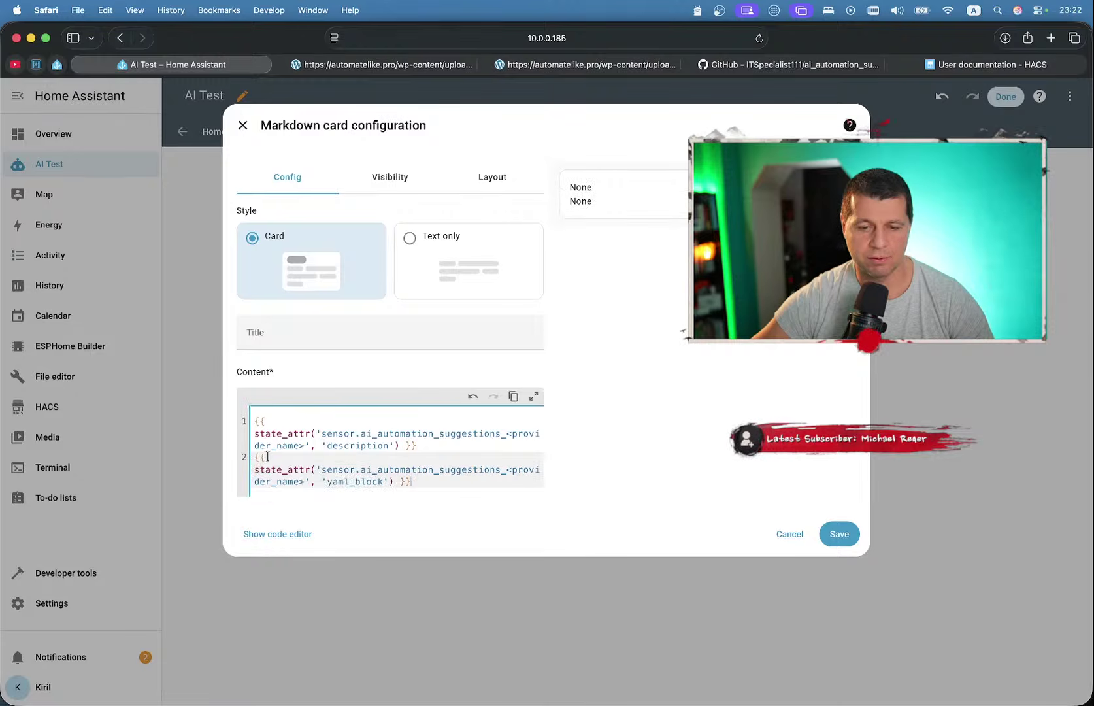
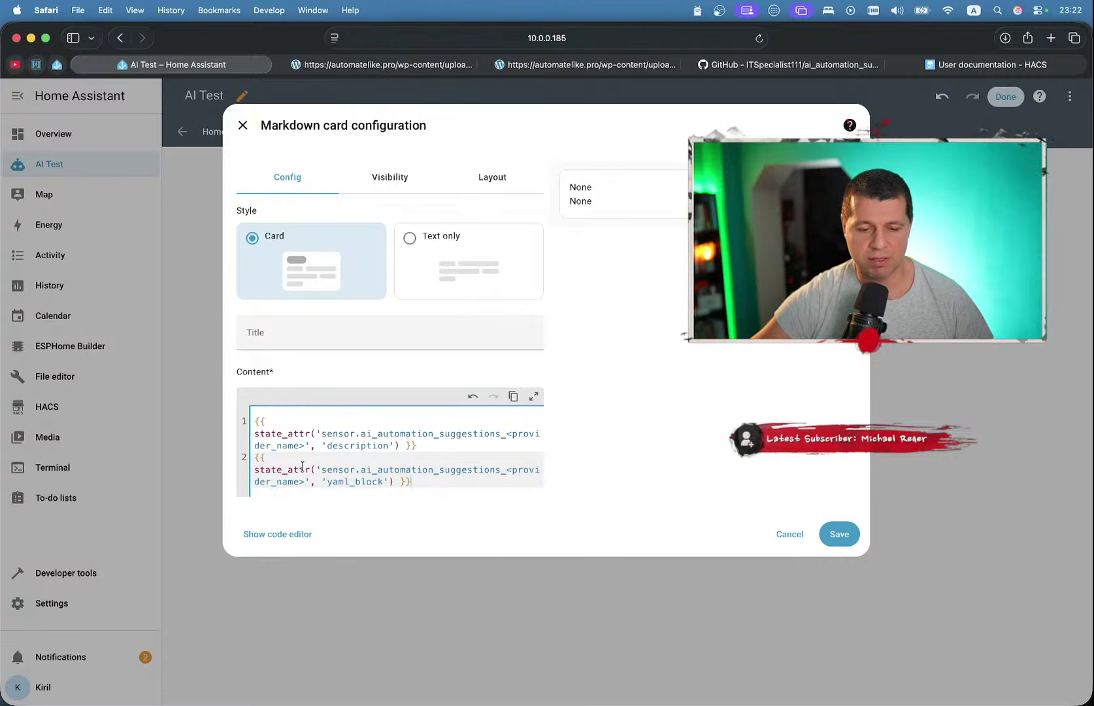
- Replace the provider placeholder in the description snippet so it references sensor.ai_automation_suggestions_ollama
click(504, 434)
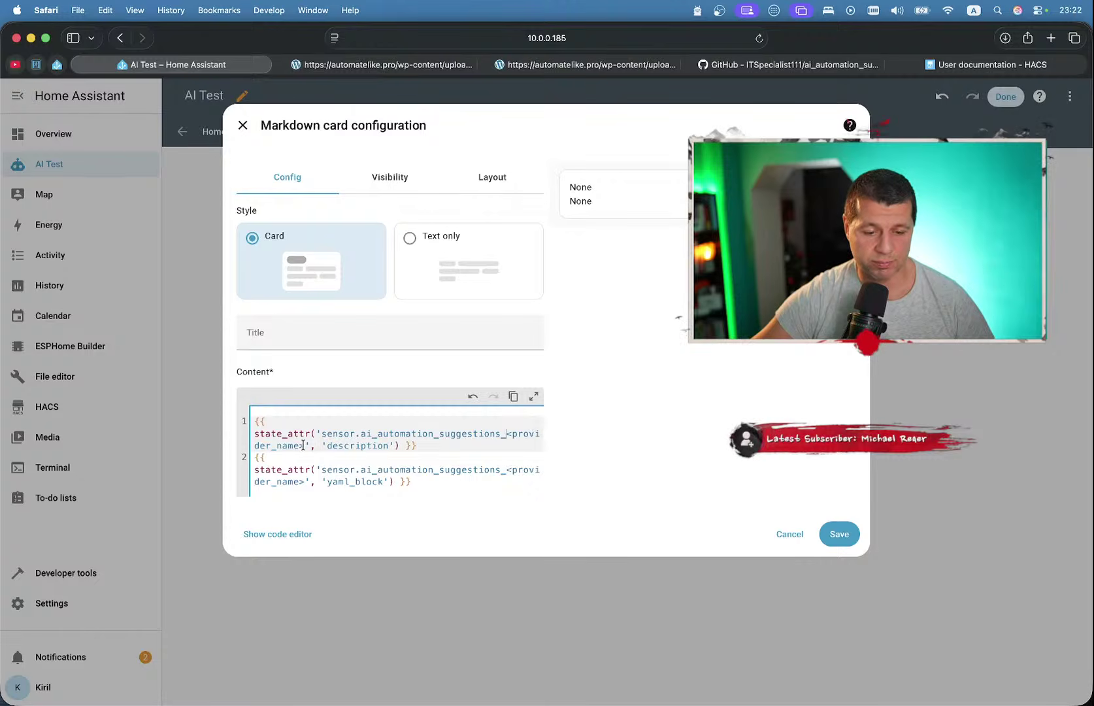
drag(306, 445, 510, 433)
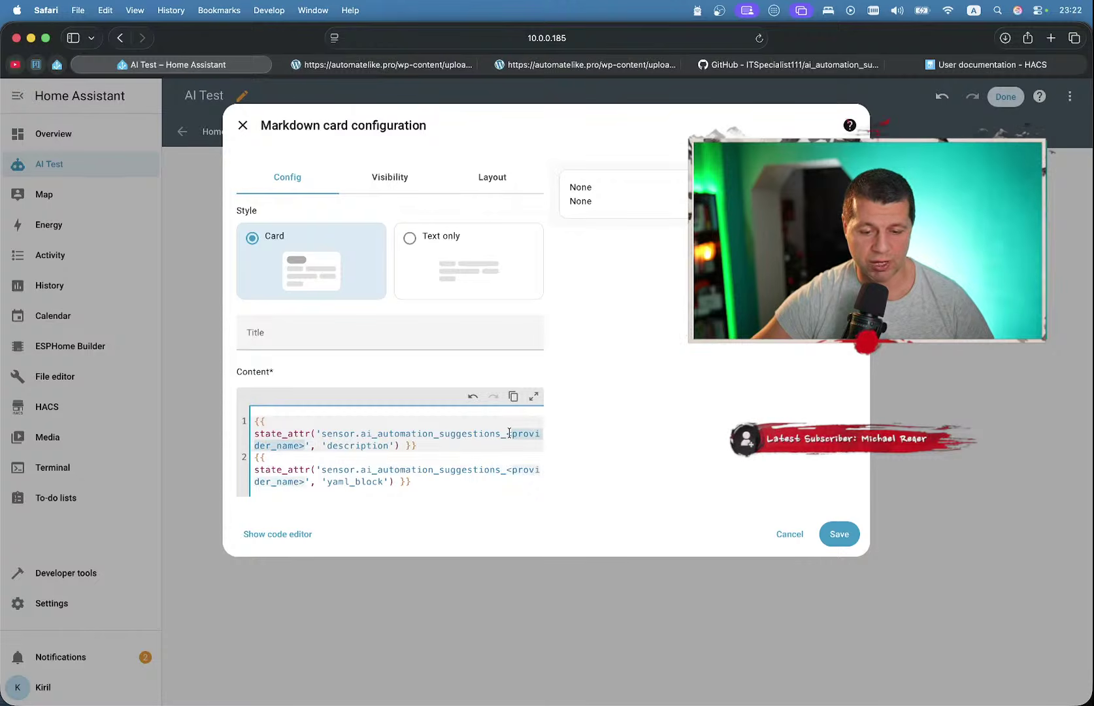
text(ol)
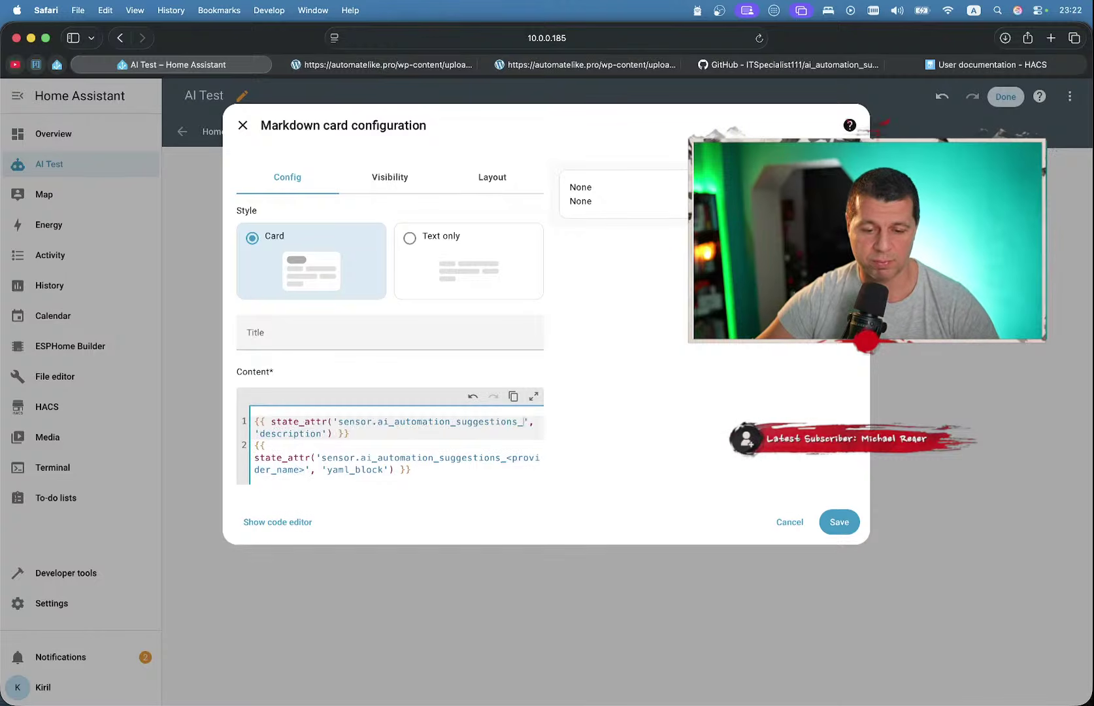
text(l)
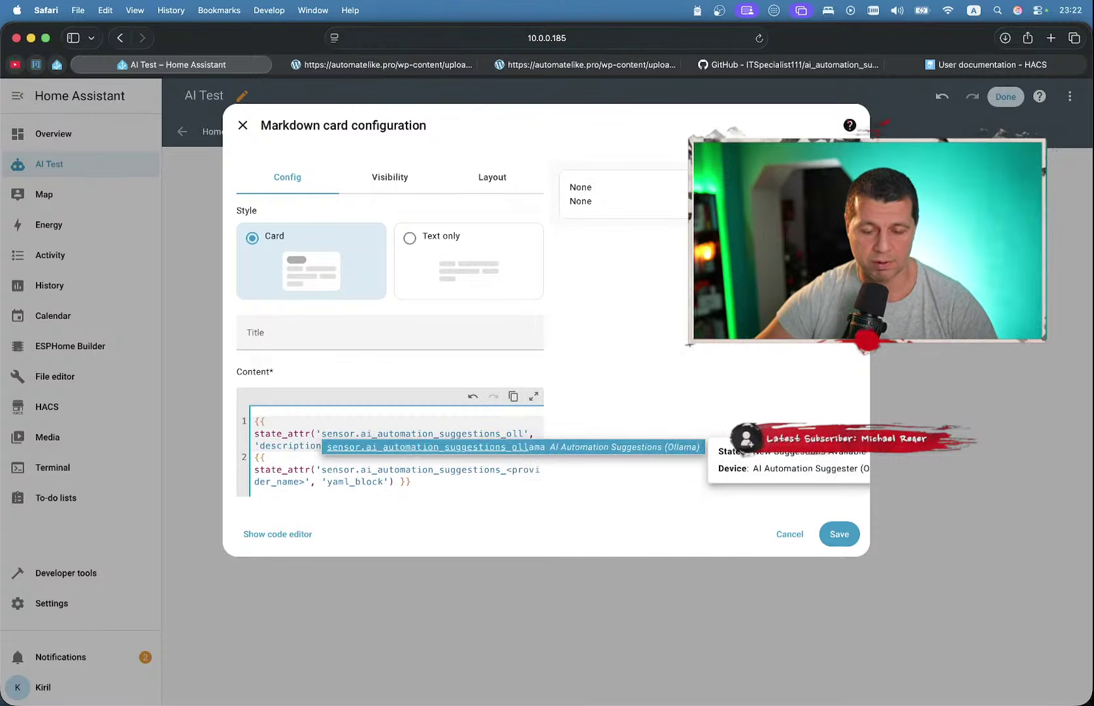
click(466, 450)
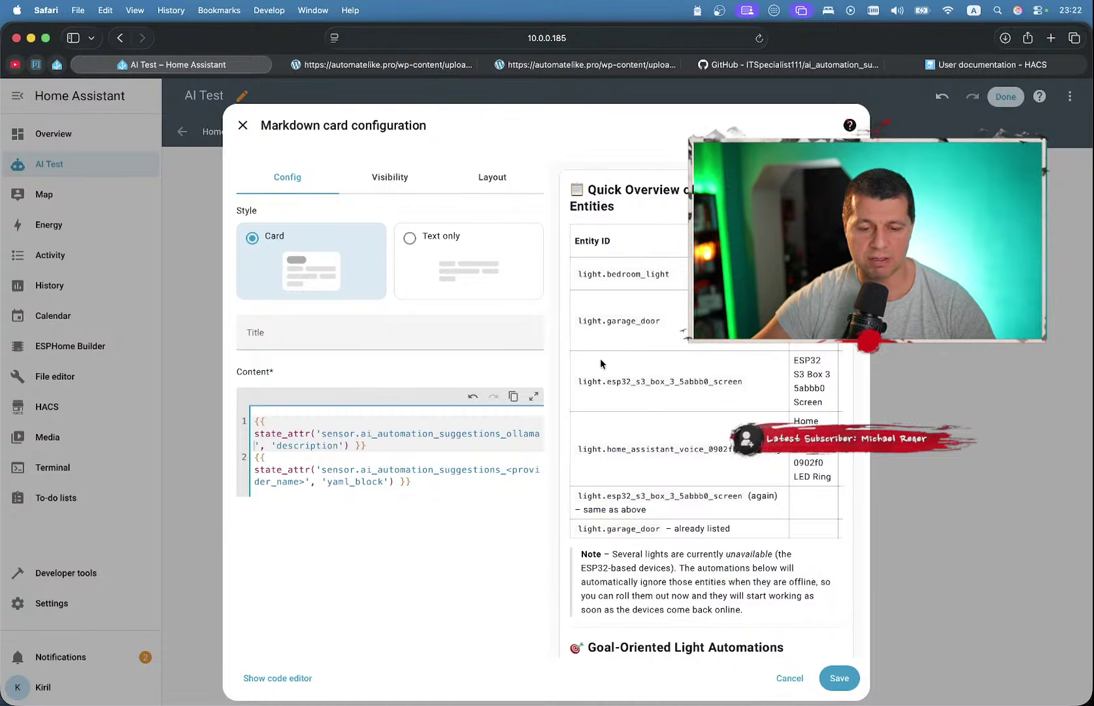
- Replace the provider placeholder in the yaml_block snippet so it also references sensor.ai_automation_suggestions_ollama
click(308, 481)
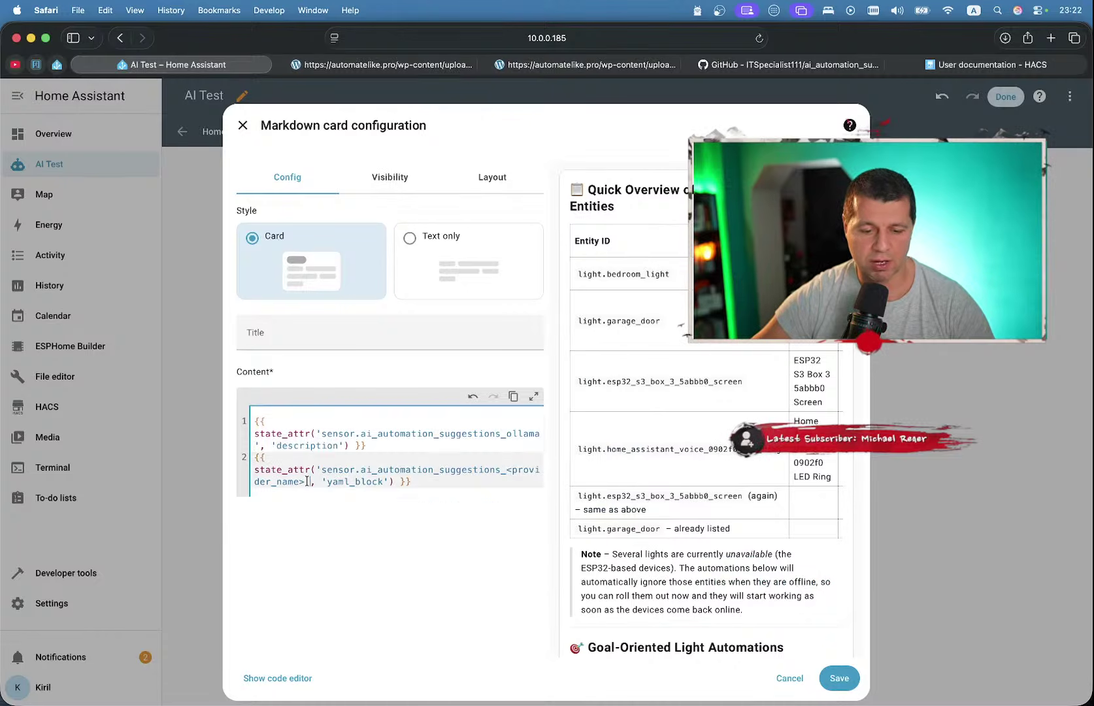
key(BackSpace)
key(BackSpace)
key(BackSpace)
key(BackSpace)
key(BackSpace)
key(BackSpace)
key(BackSpace)
key(BackSpace)
key(BackSpace)
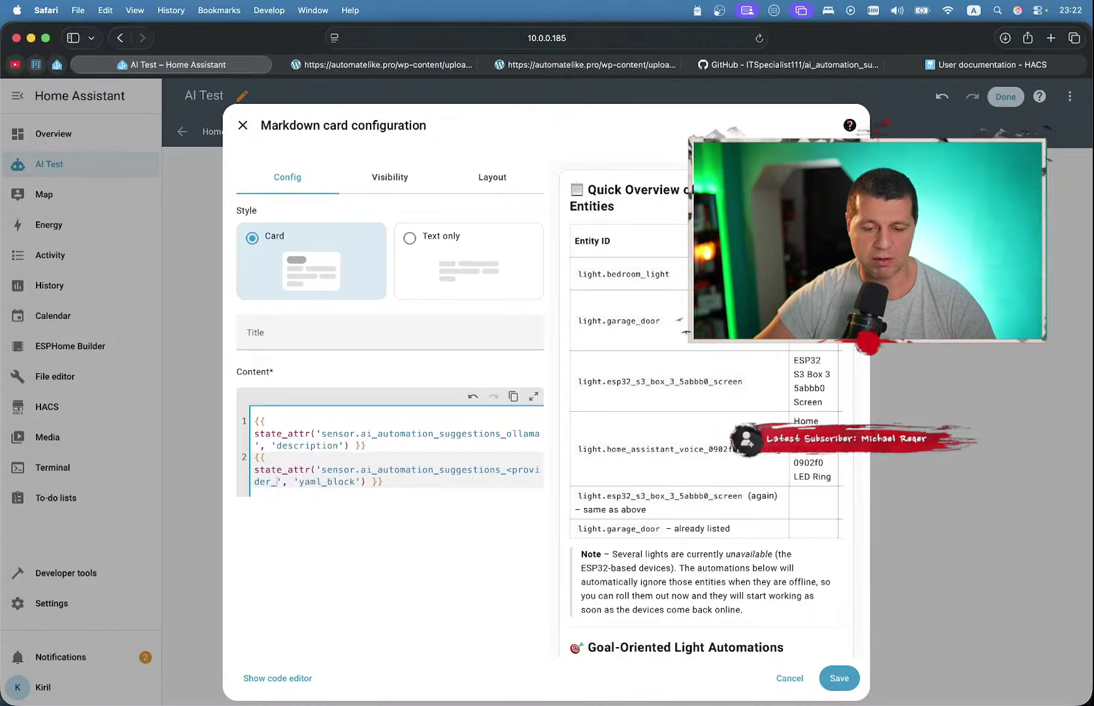
key(BackSpace)
key(BackSpace)
key(BackSpace)
key(BackSpace)
key(BackSpace)
key(BackSpace)
key(BackSpace)
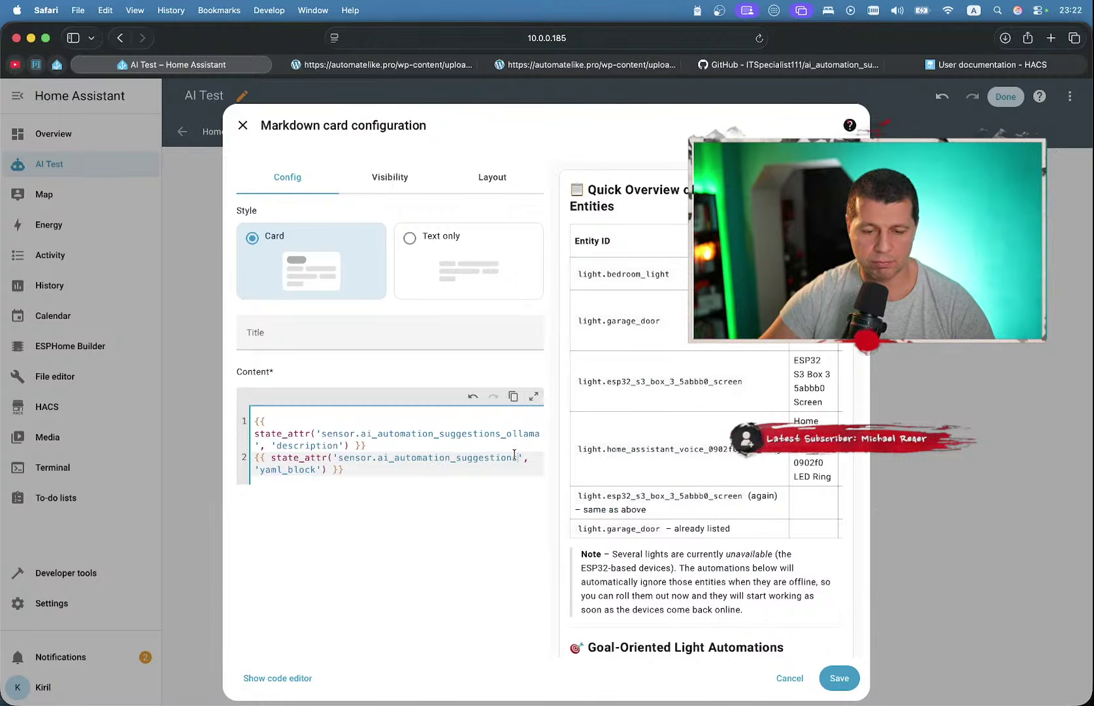
text(_)
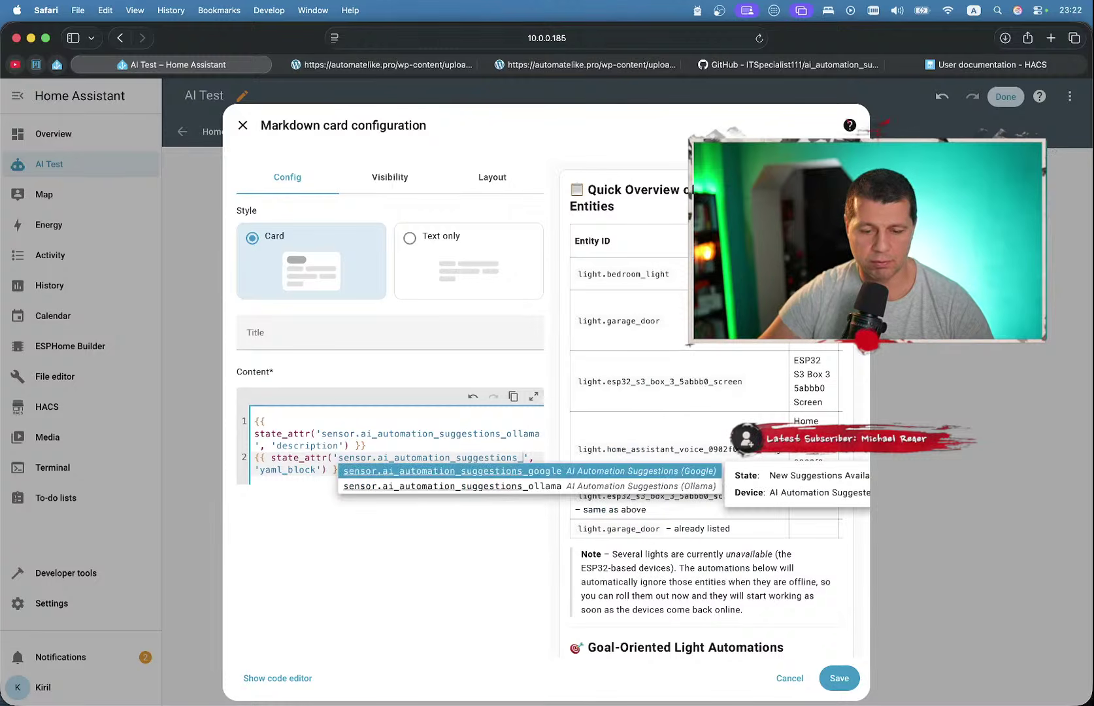
click(501, 487)
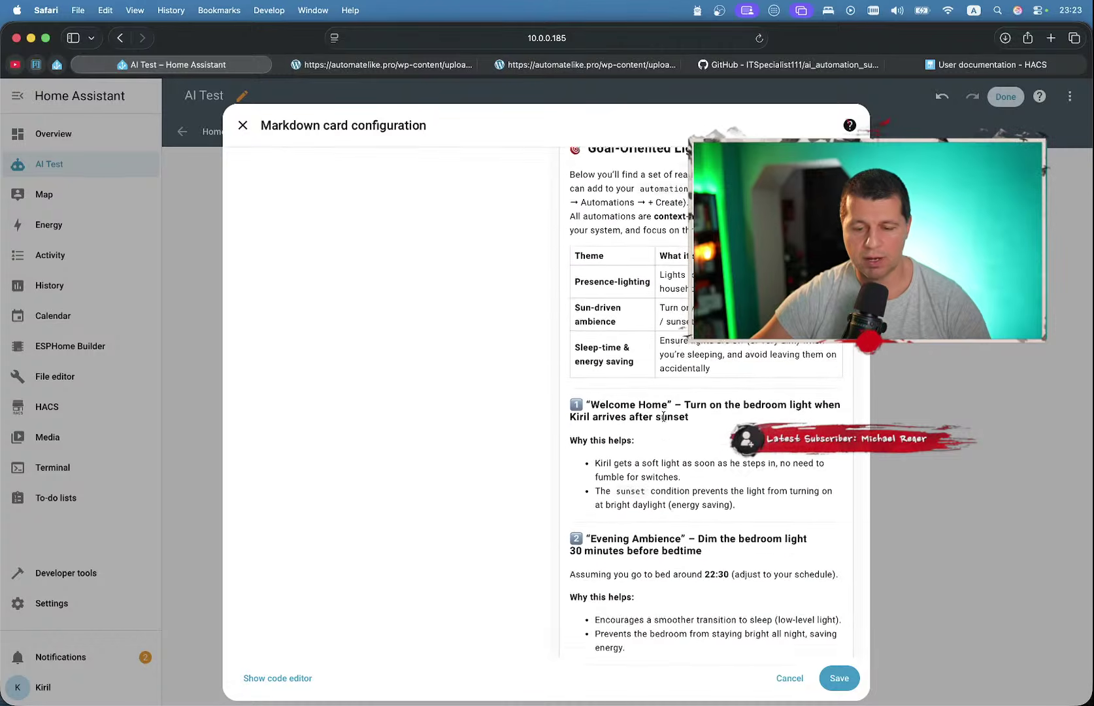
- Check the Markdown card's preview, then save the card and finish editing the AI Test dashboard
scroll(661, 360, down, 20)
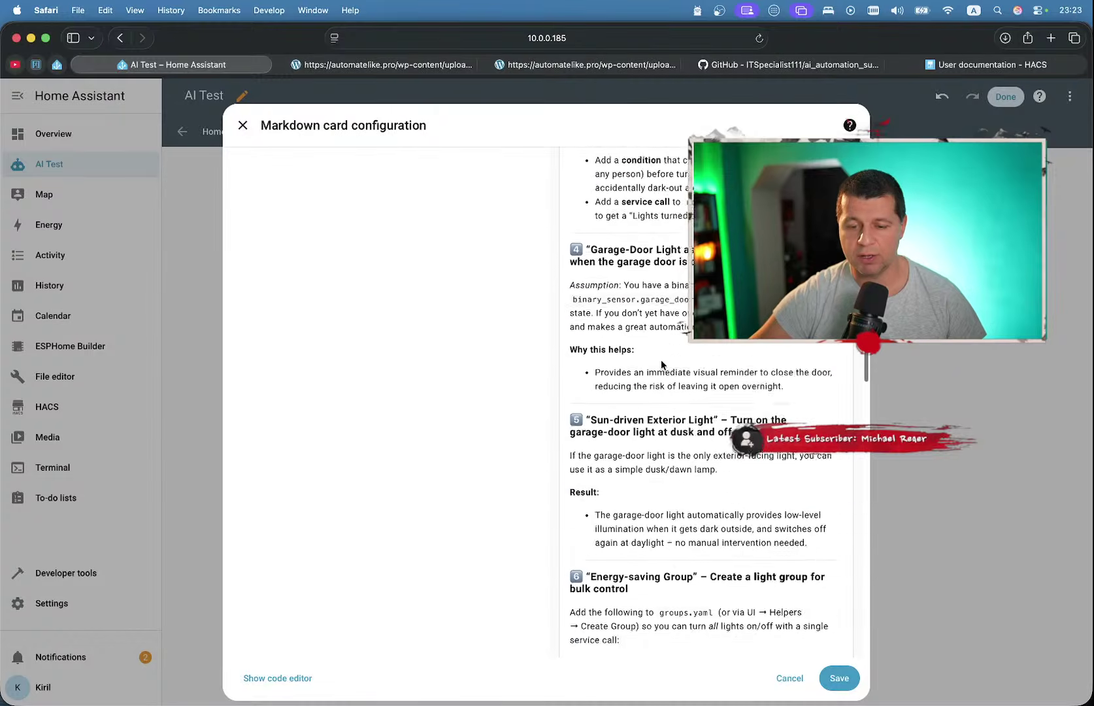
scroll(661, 360, up, 16)
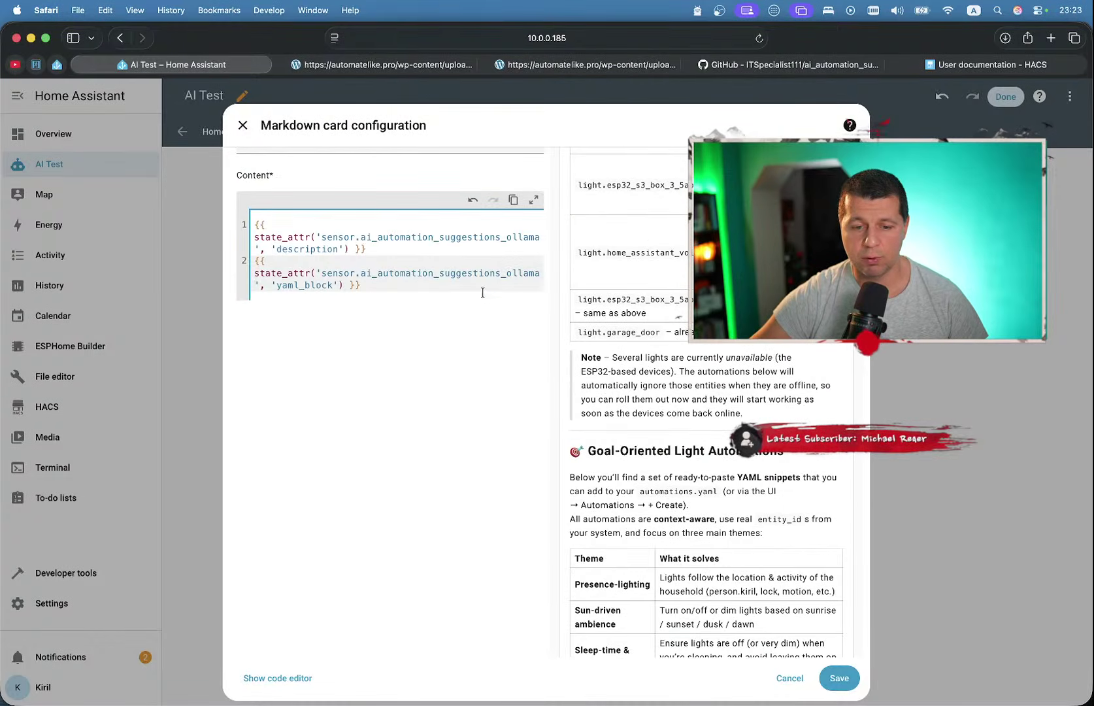
scroll(617, 340, down, 15)
scroll(617, 340, down, 10)
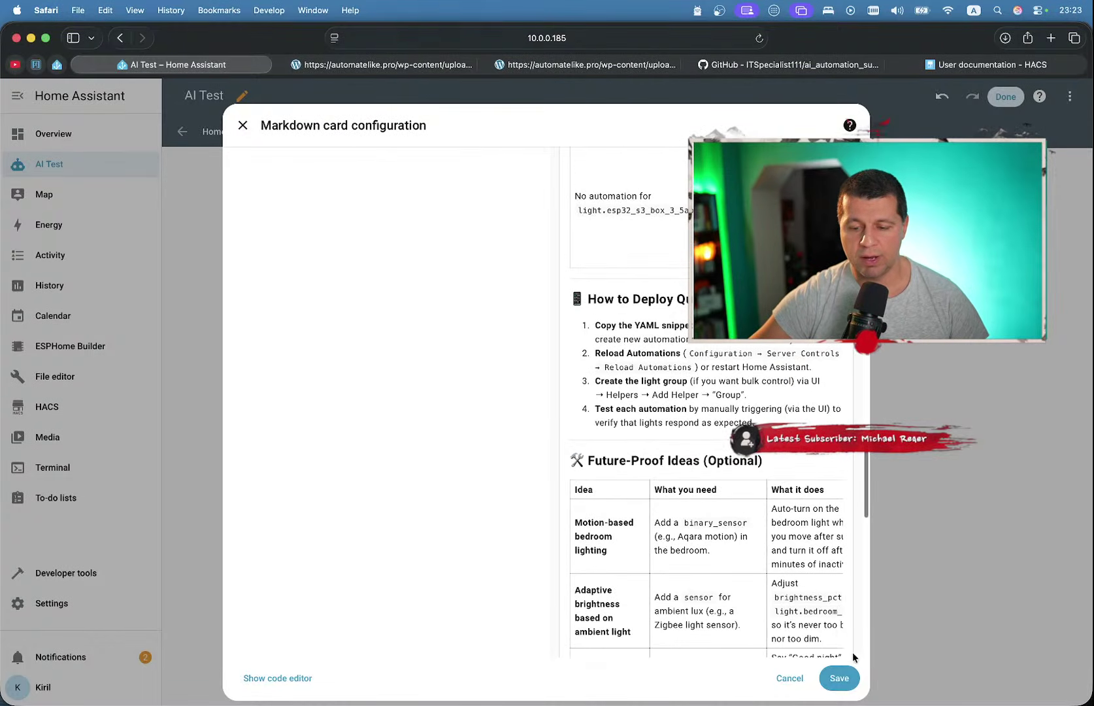
click(839, 677)
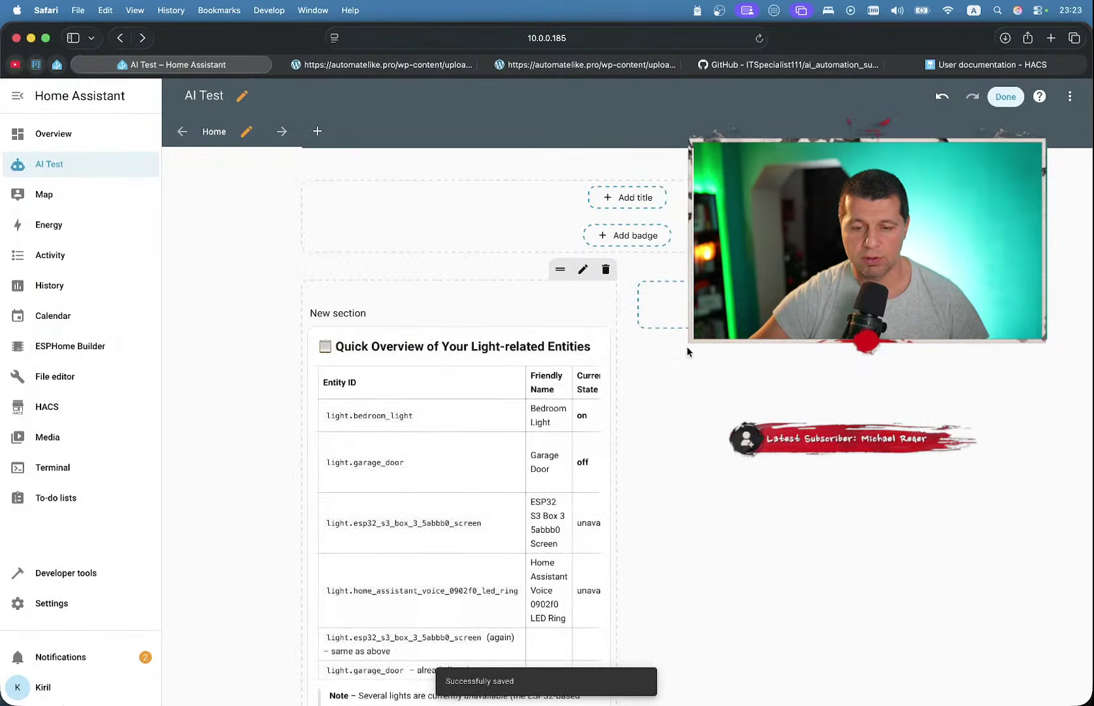
click(1017, 103)
scroll(659, 267, down, 5)
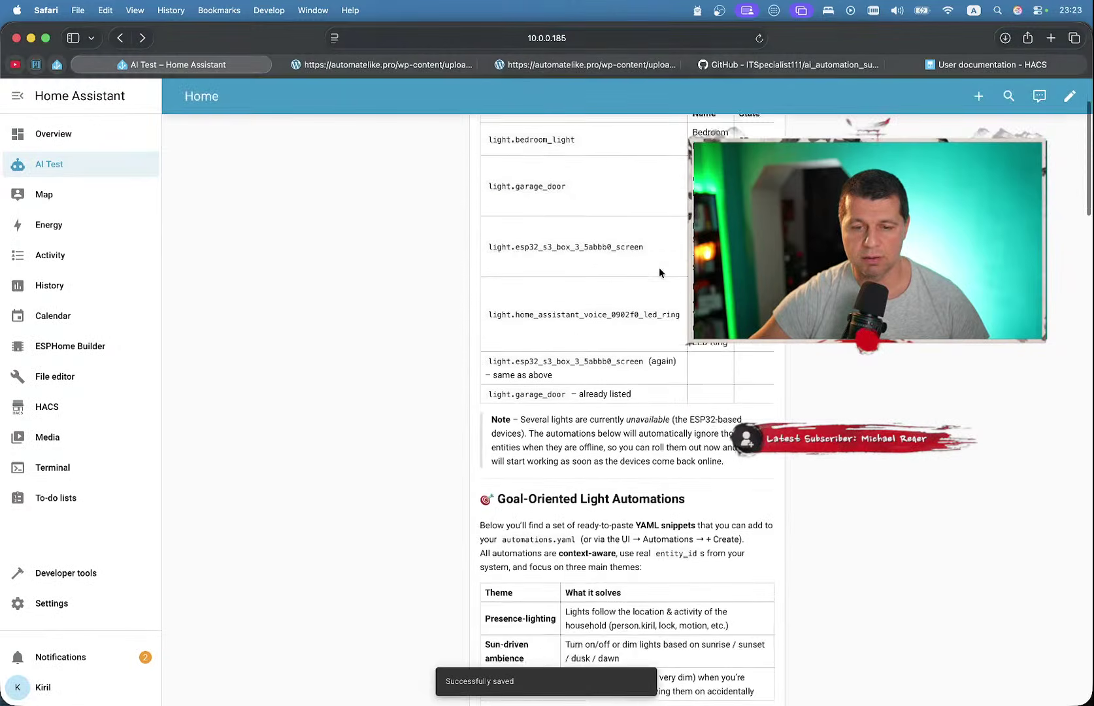
scroll(659, 267, down, 10)
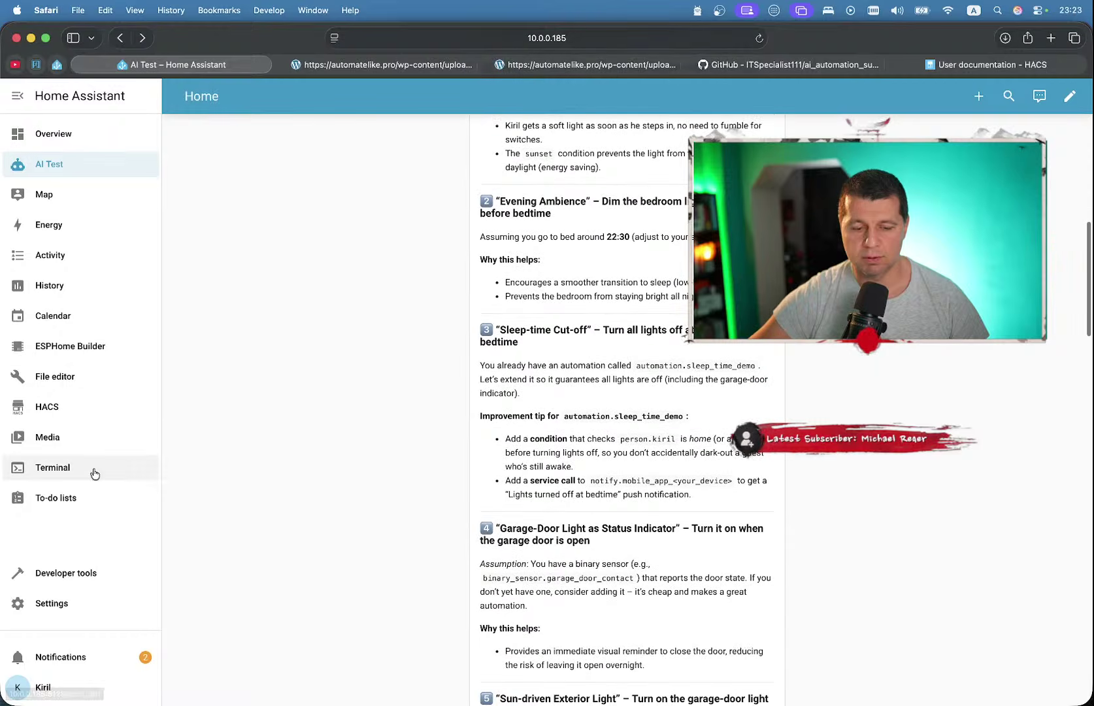
- Review the Ollama notification and the AI Test dashboard card's suggestions through to the YAML output
click(96, 657)
click(336, 233)
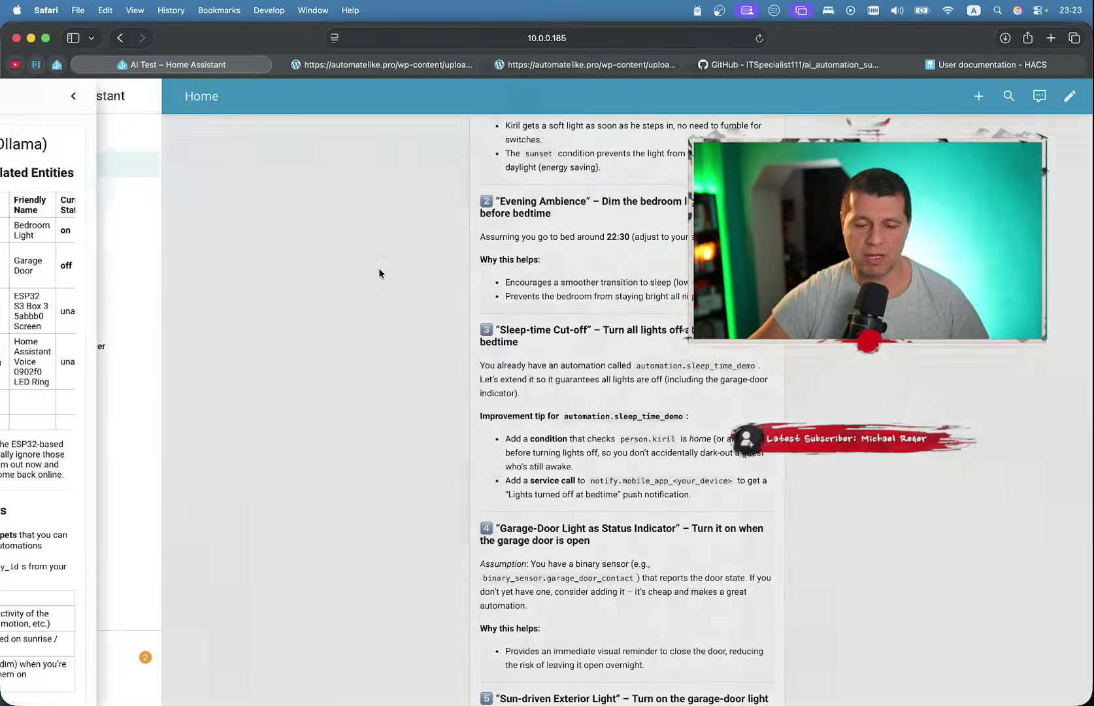
scroll(653, 376, down, 10)
scroll(653, 376, down, 12)
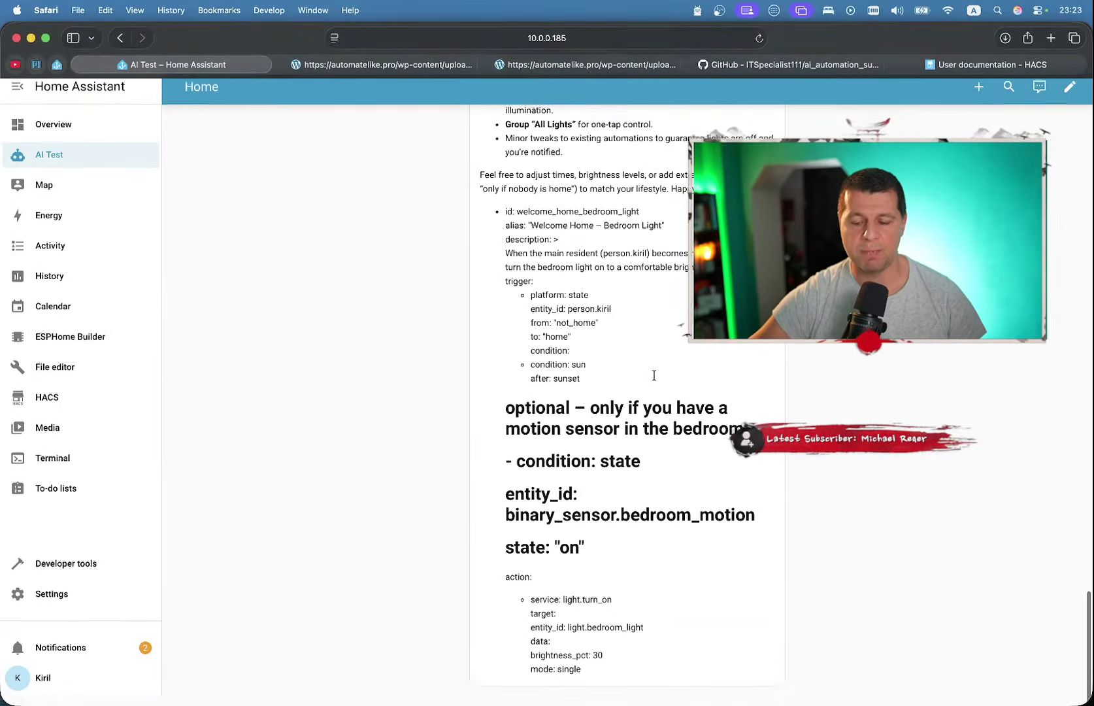
scroll(653, 376, up, 11)
scroll(653, 376, up, 10)
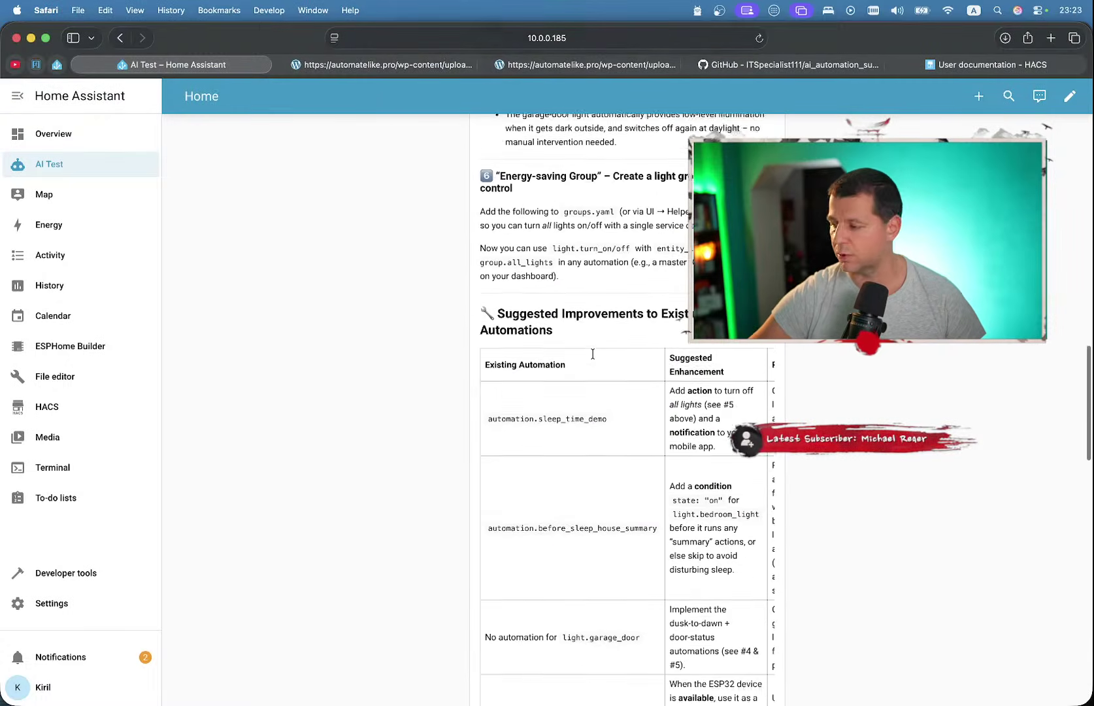
- Copy the entities_processed_count attribute name from the notes and return to the AI Test dashboard
key(ctrl+Right)
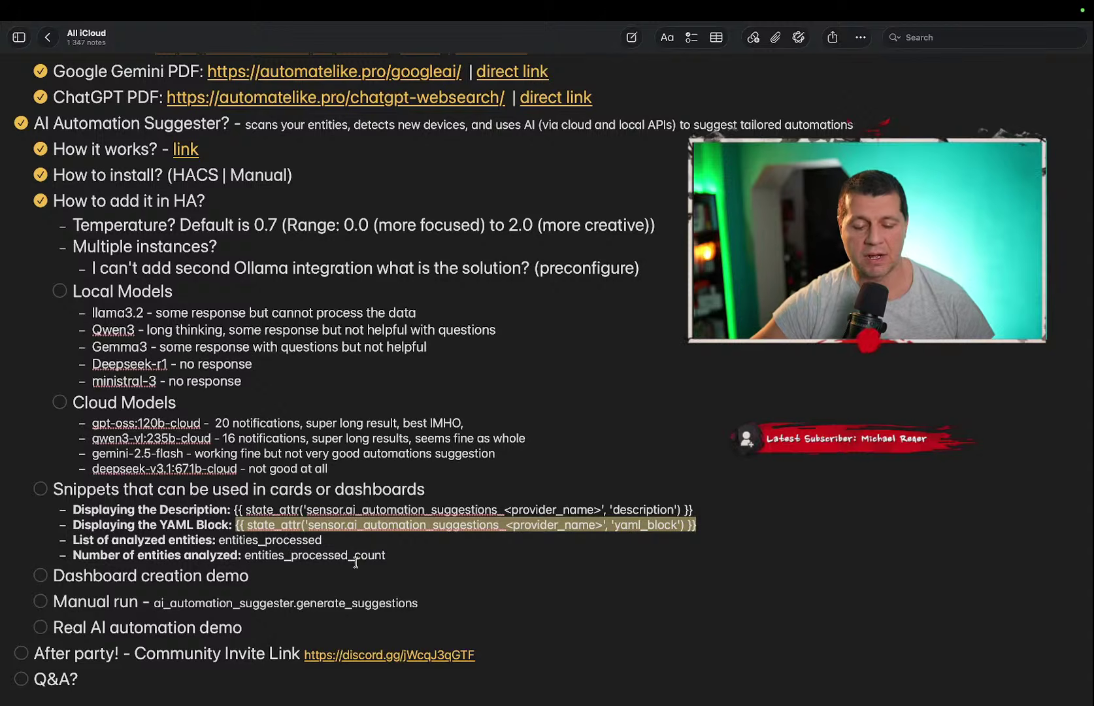
drag(390, 555, 244, 555)
key(super+c)
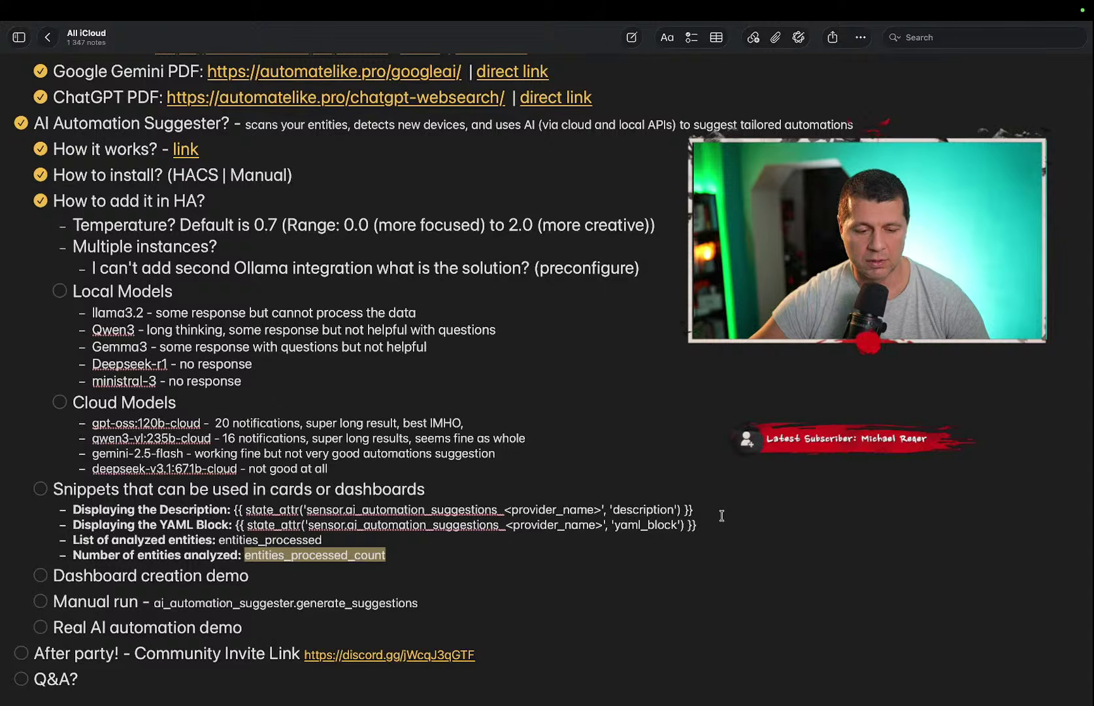
key(ctrl+Left)
key(ctrl+Right)
key(ctrl+Left)
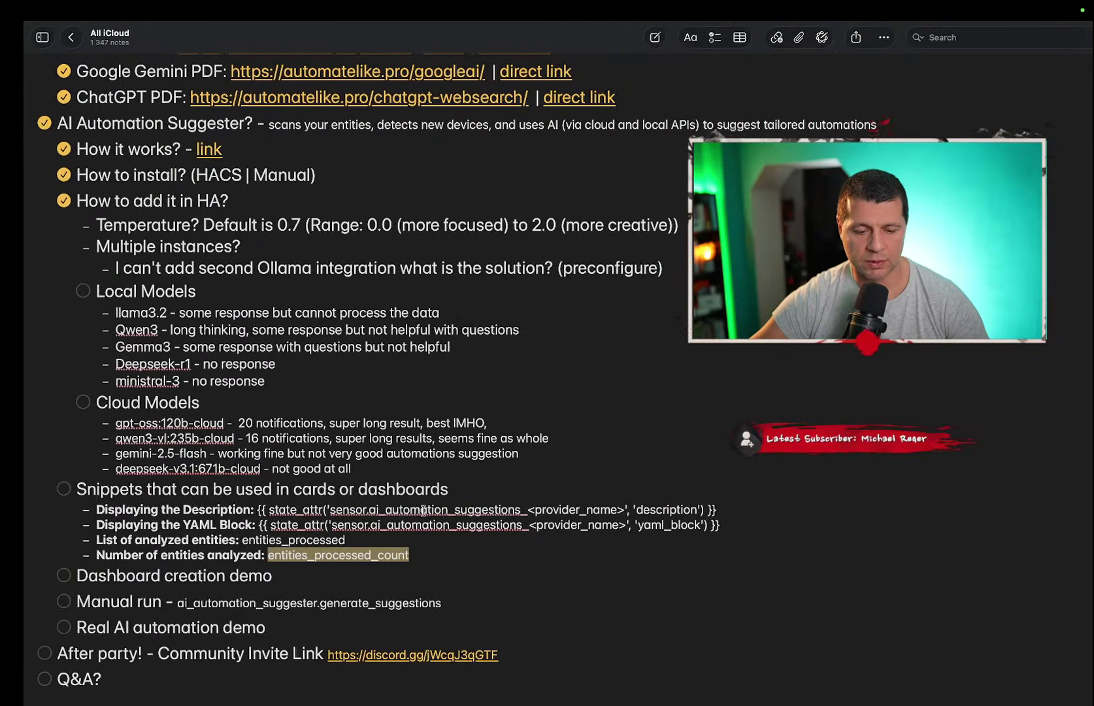
- Open the AI Test dashboard's Markdown card for editing and paste entities_processed_count on a new line at the end of its content
scroll(614, 353, up, 10)
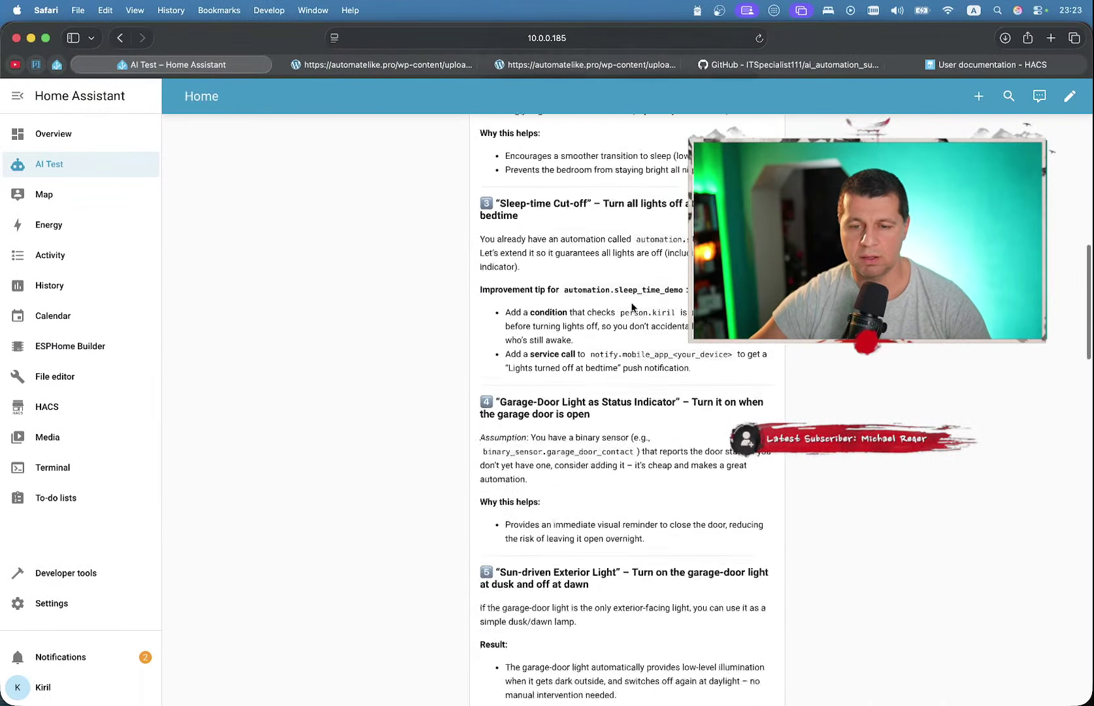
scroll(632, 307, up, 10)
click(1069, 96)
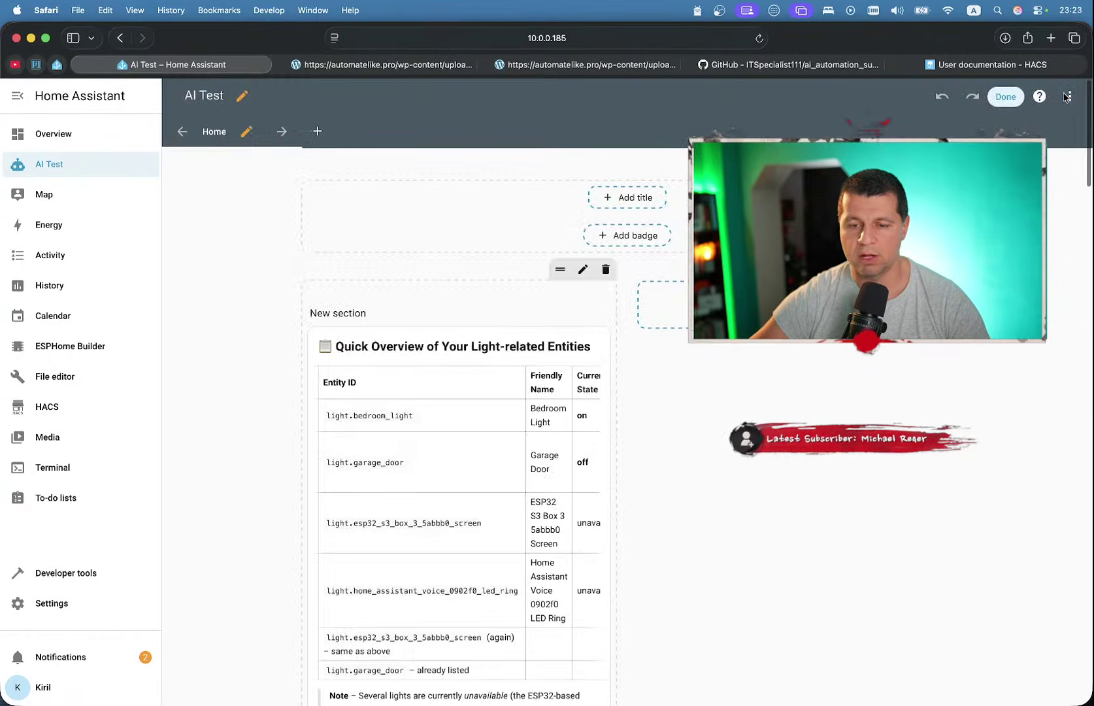
scroll(528, 544, down, 6)
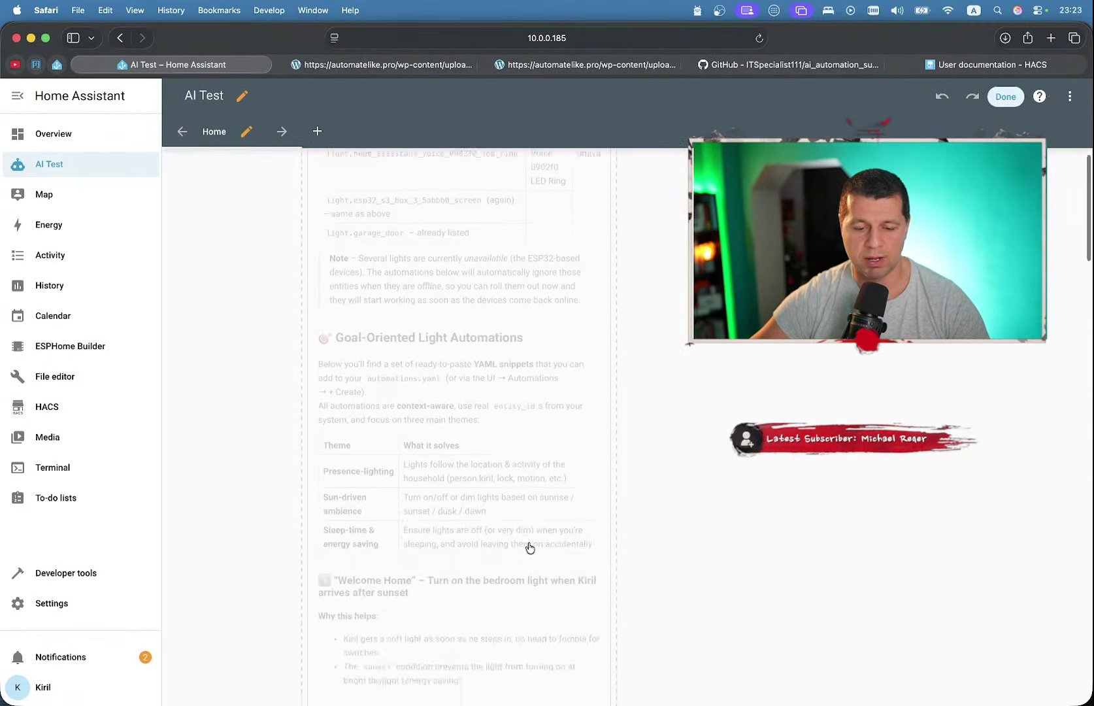
scroll(529, 547, down, 10)
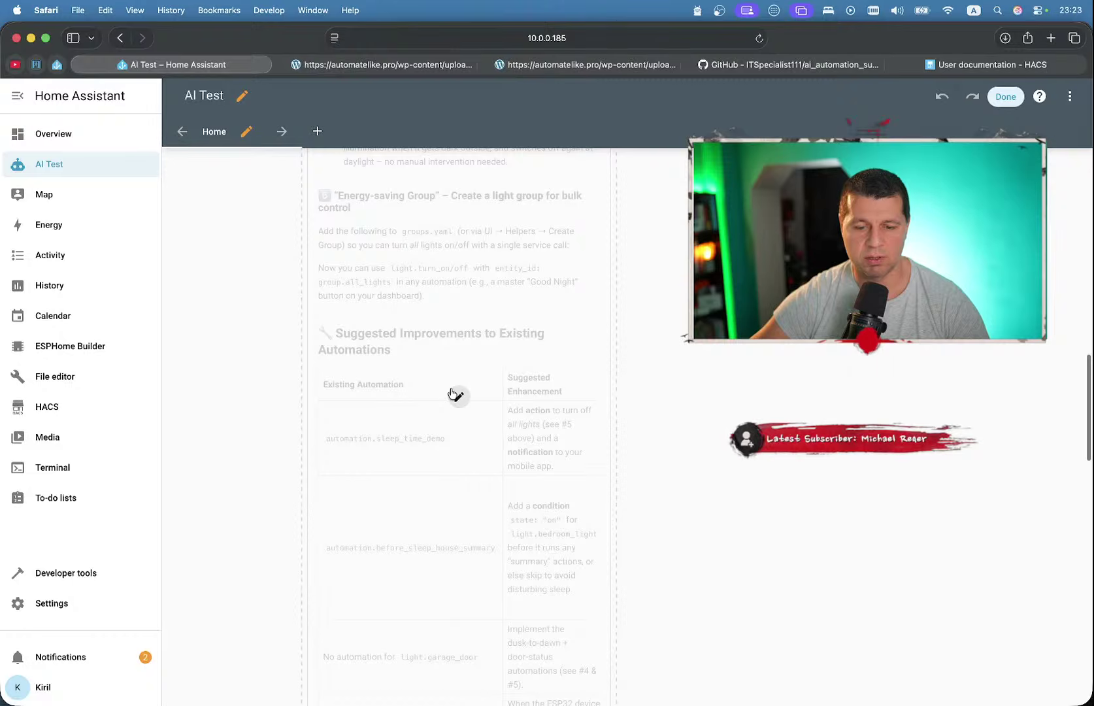
click(455, 394)
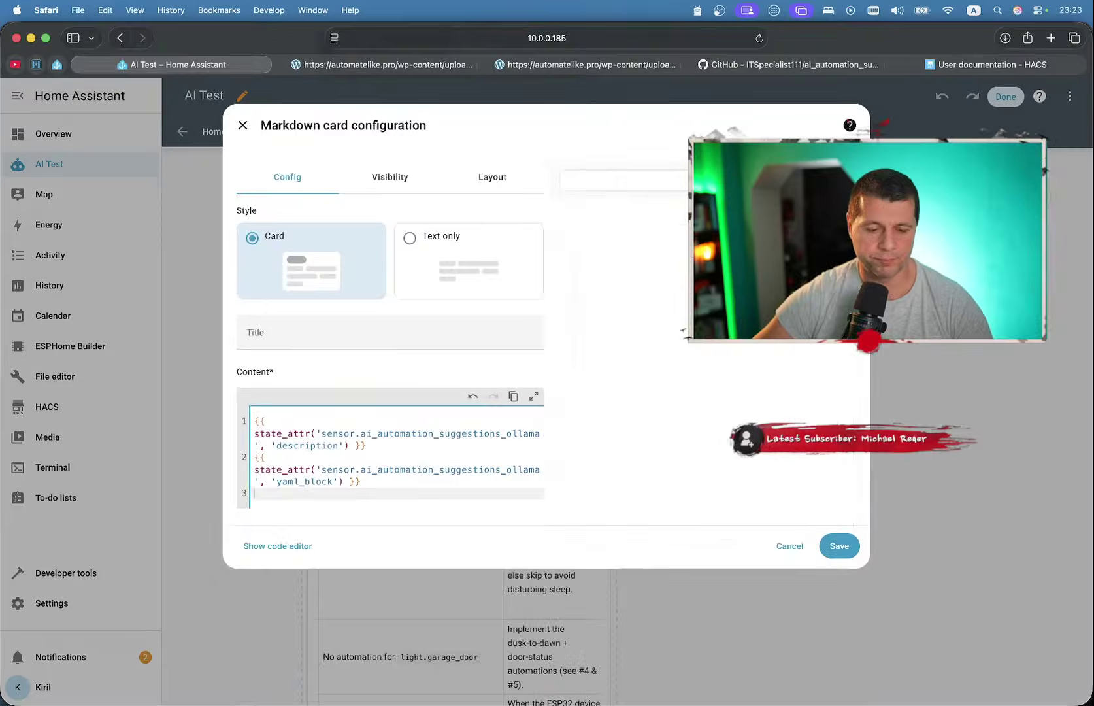
key(Return)
key(super+v)
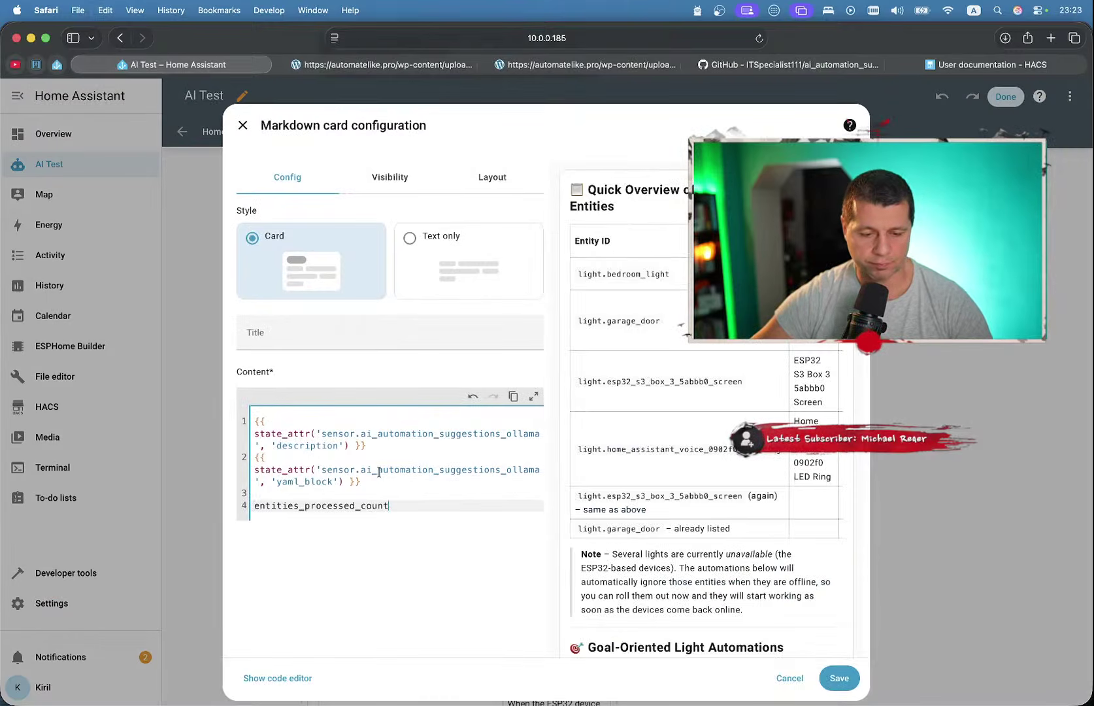
- Duplicate the yaml_block state_attr expression onto the empty third line of the card's content
drag(361, 481, 224, 465)
key(super+c)
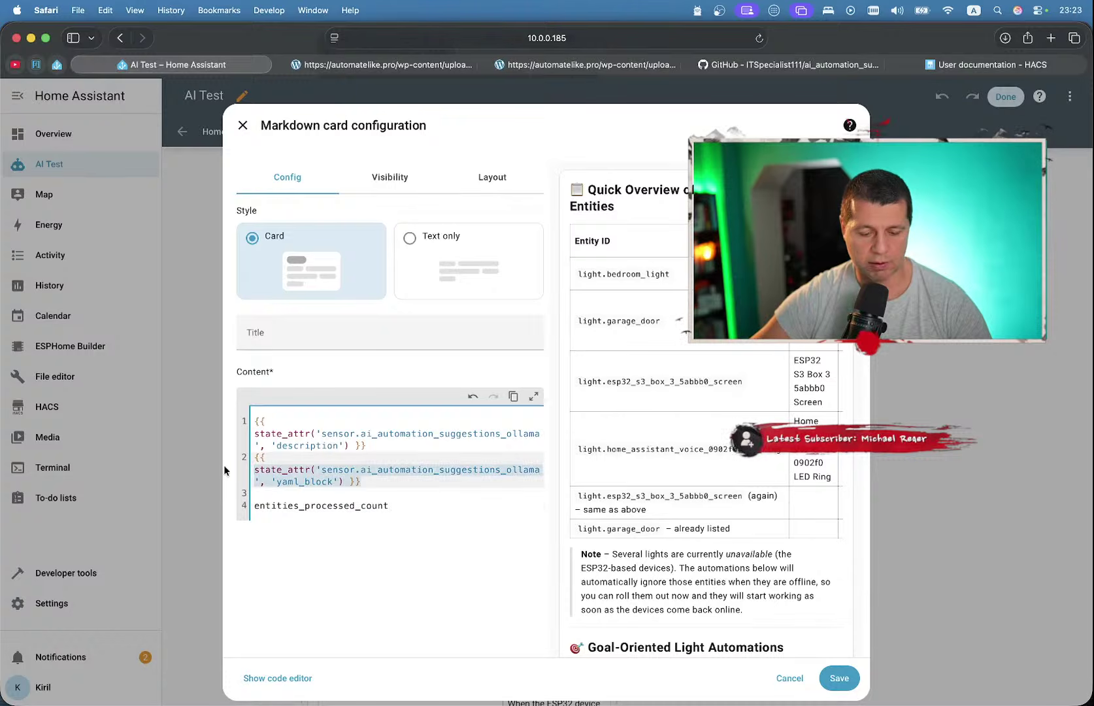
click(262, 498)
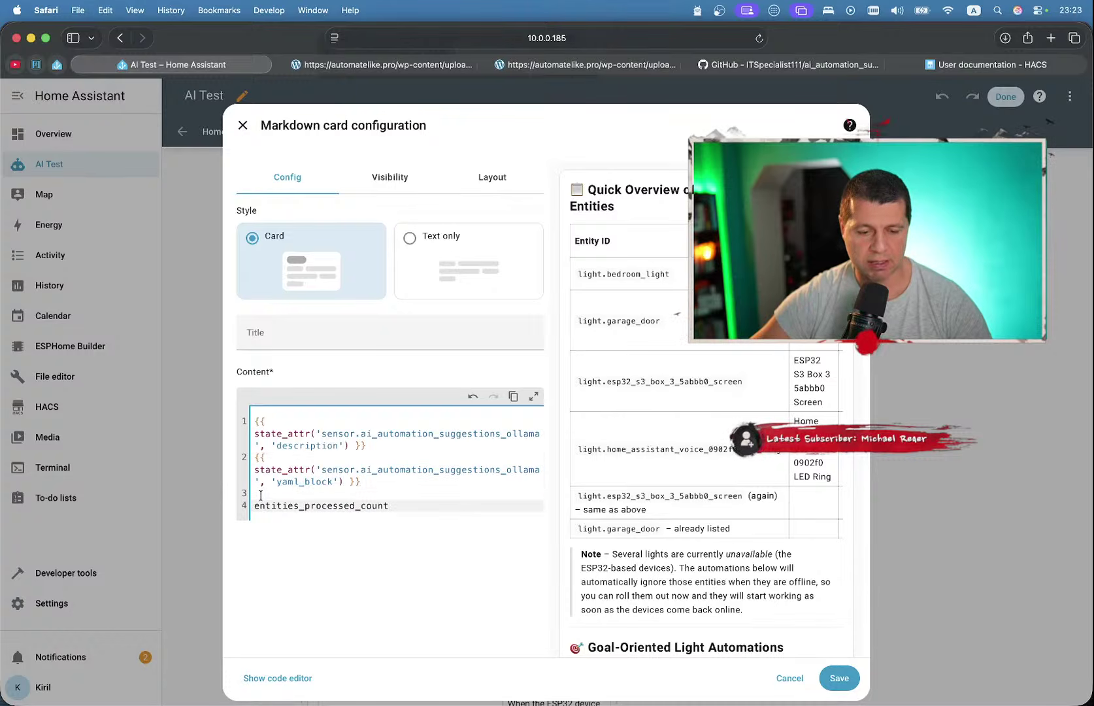
key(Up)
key(super+v)
- Move entities_processed_count from the last line into the third line's expression, replacing the yaml_block attribute
drag(398, 516, 245, 518)
key(super+c)
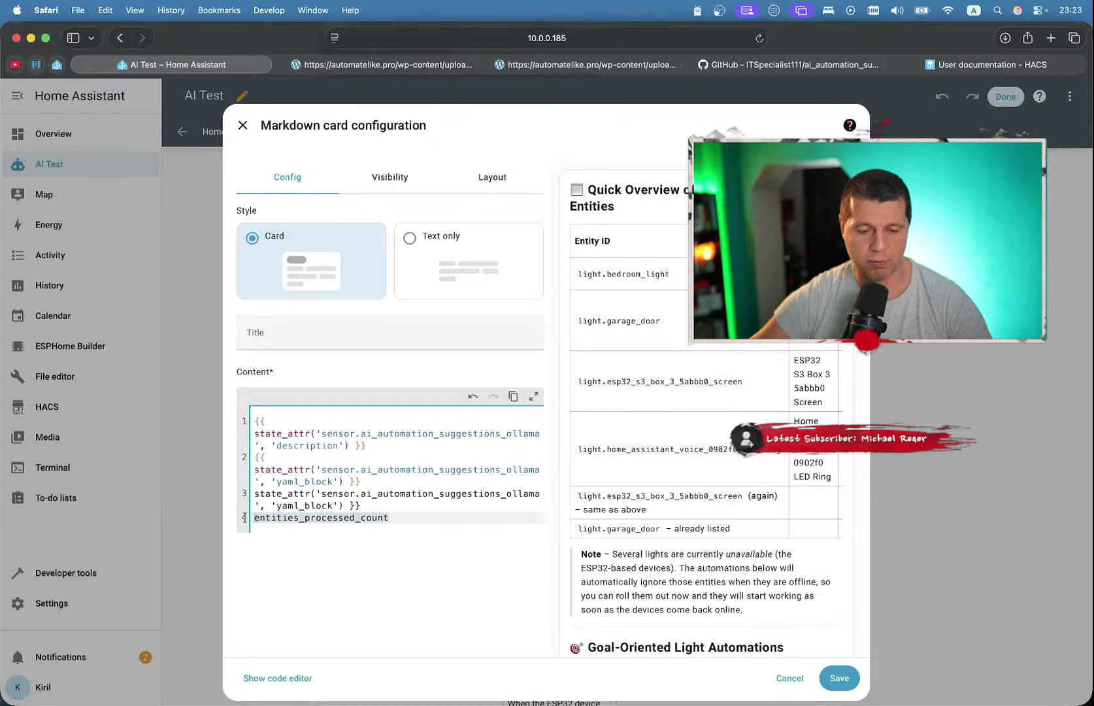
key(BackSpace)
double_click(324, 506)
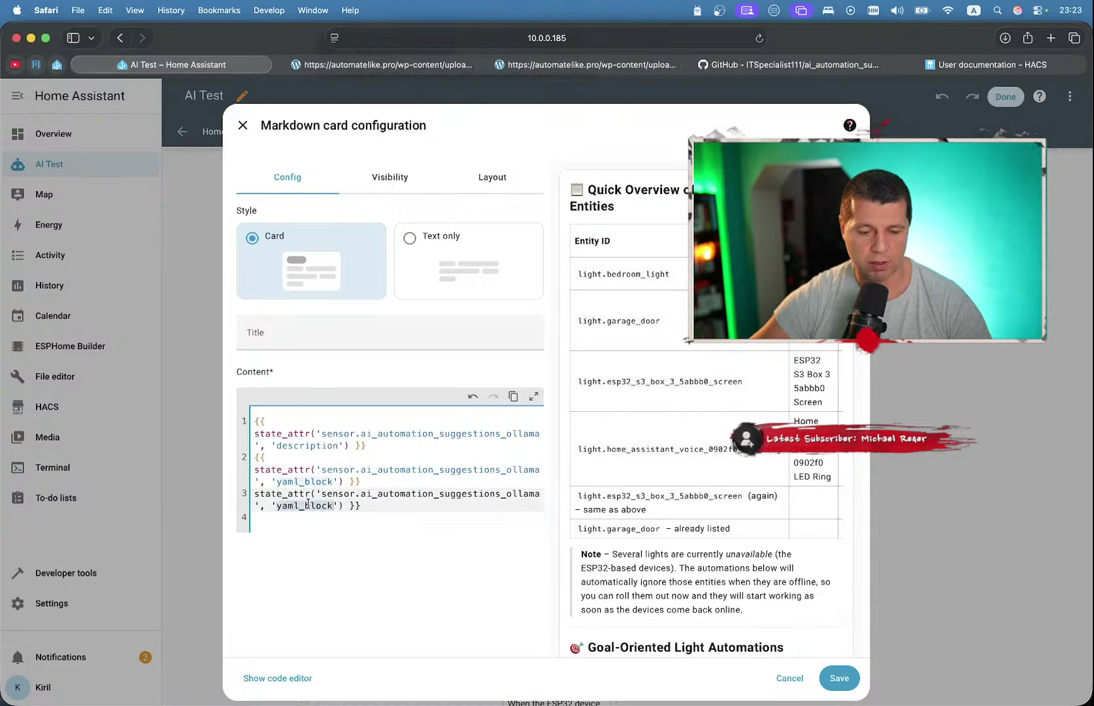
key(super+v)
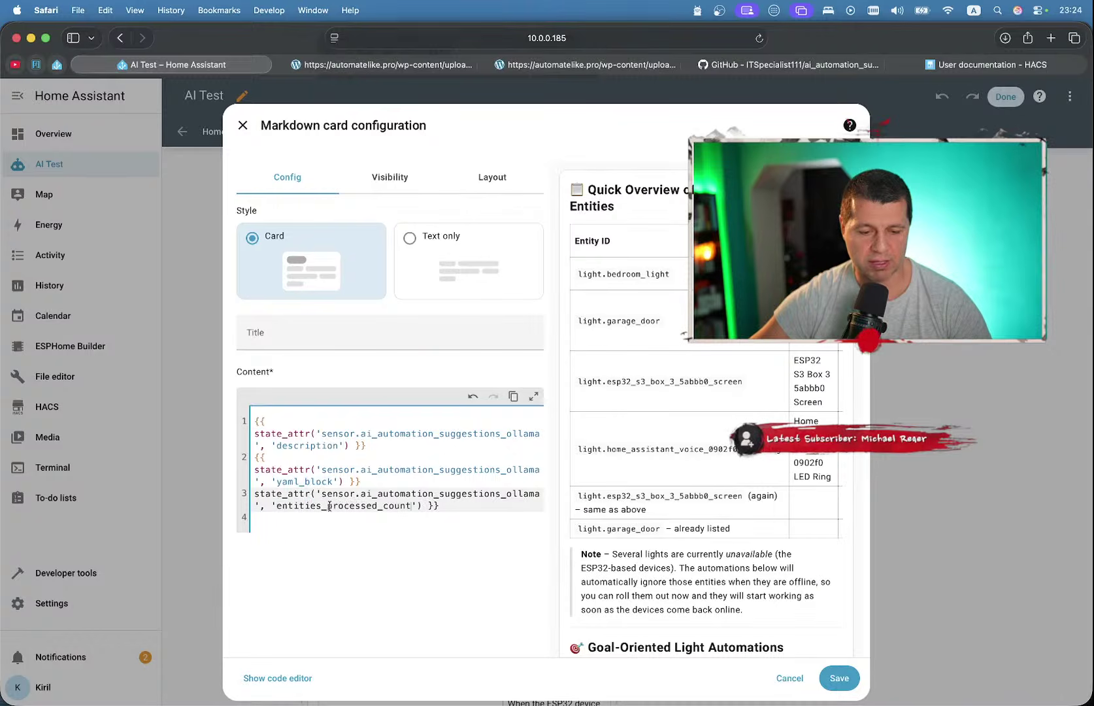
- Check the rendered preview and add the missing opening braces {{ before the entities_processed_count expression
scroll(700, 573, down, 1)
scroll(699, 573, down, 15)
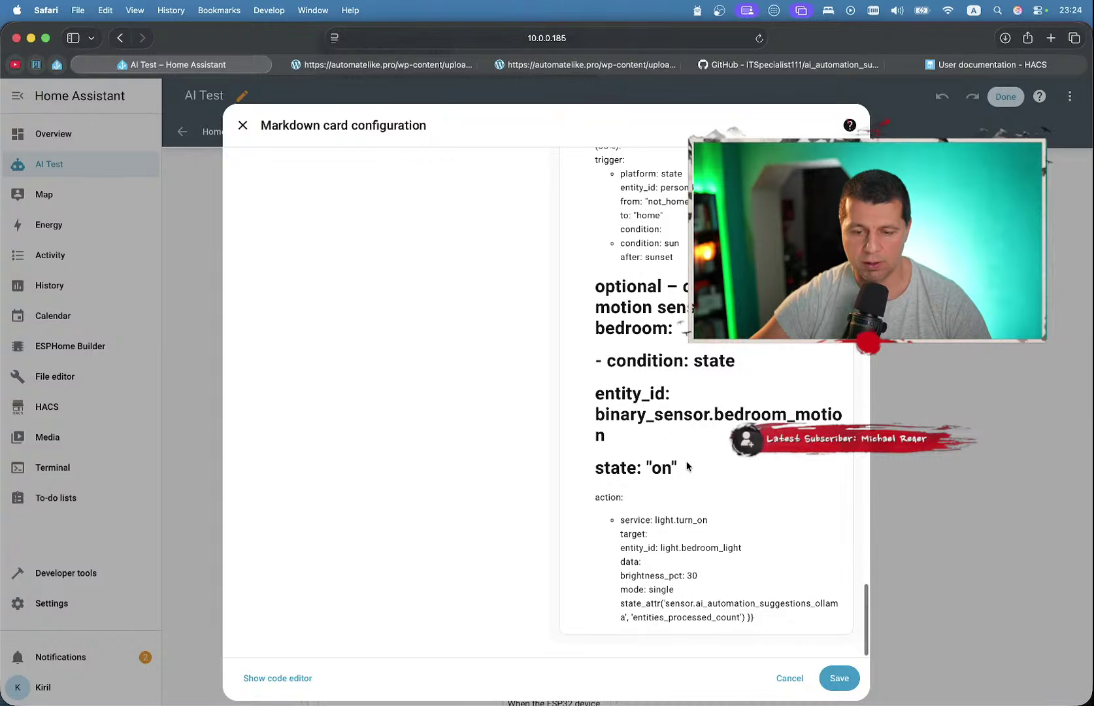
scroll(686, 465, up, 10)
scroll(686, 465, up, 10)
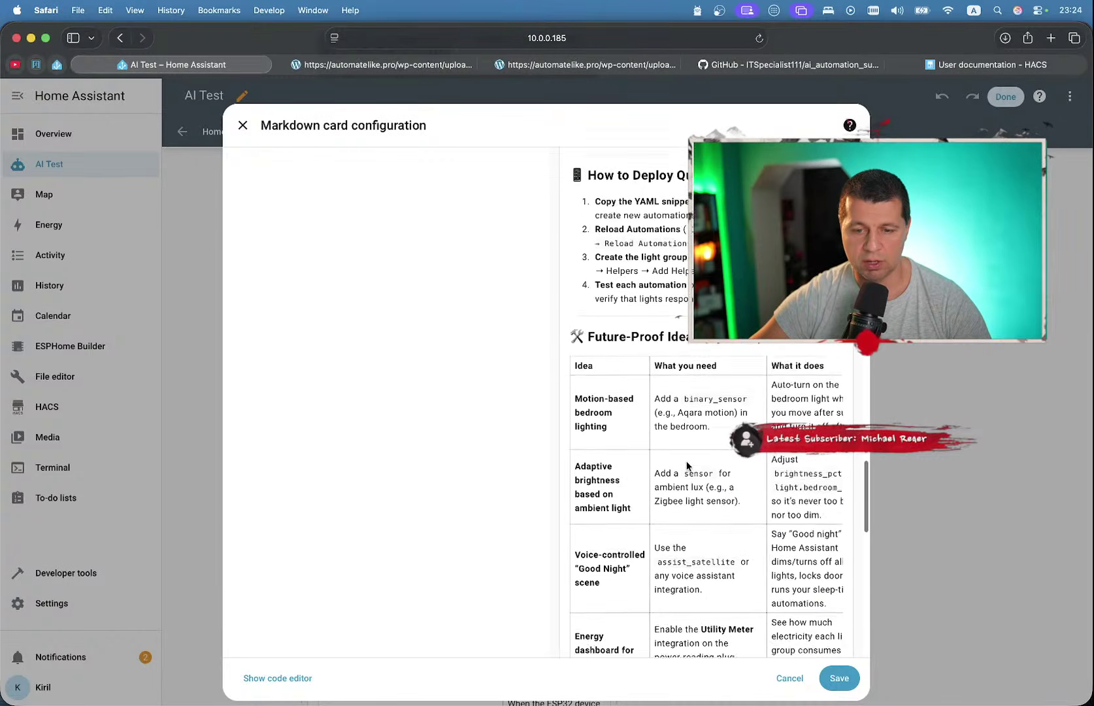
scroll(429, 336, up, 10)
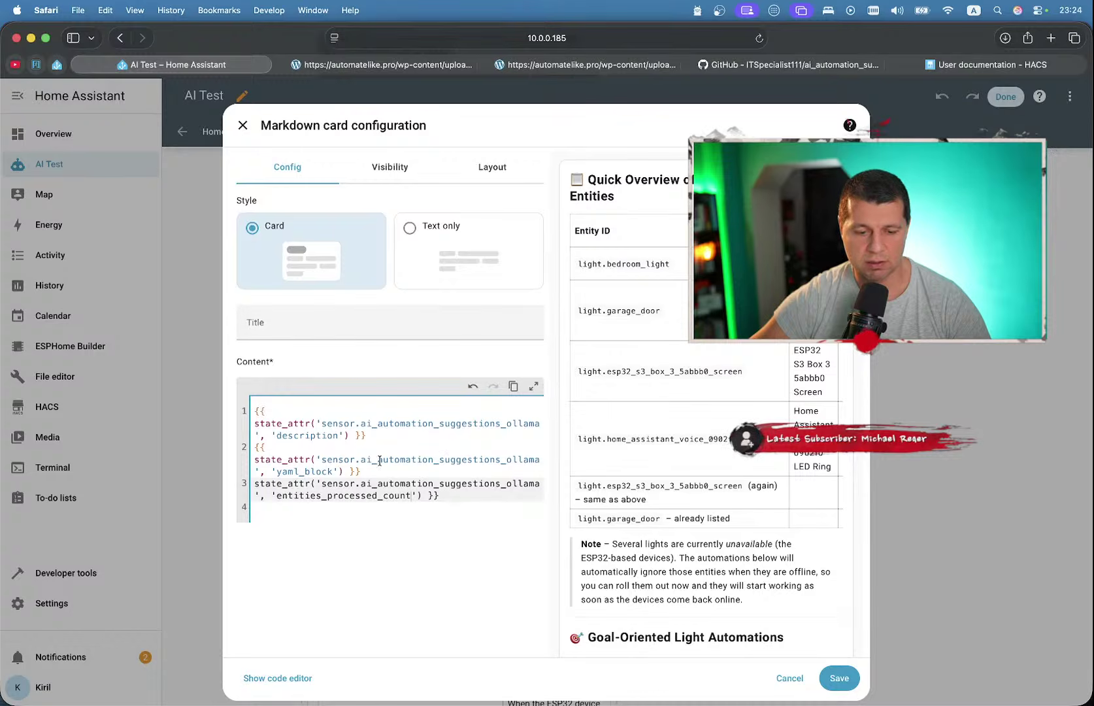
click(343, 471)
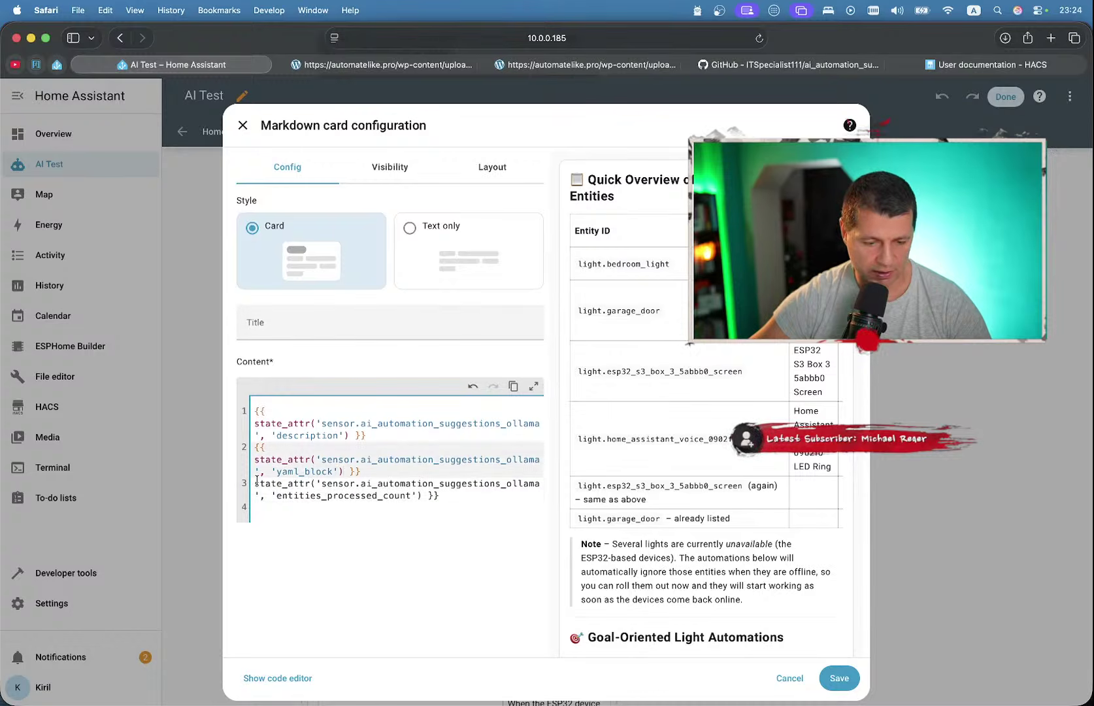
click(260, 483)
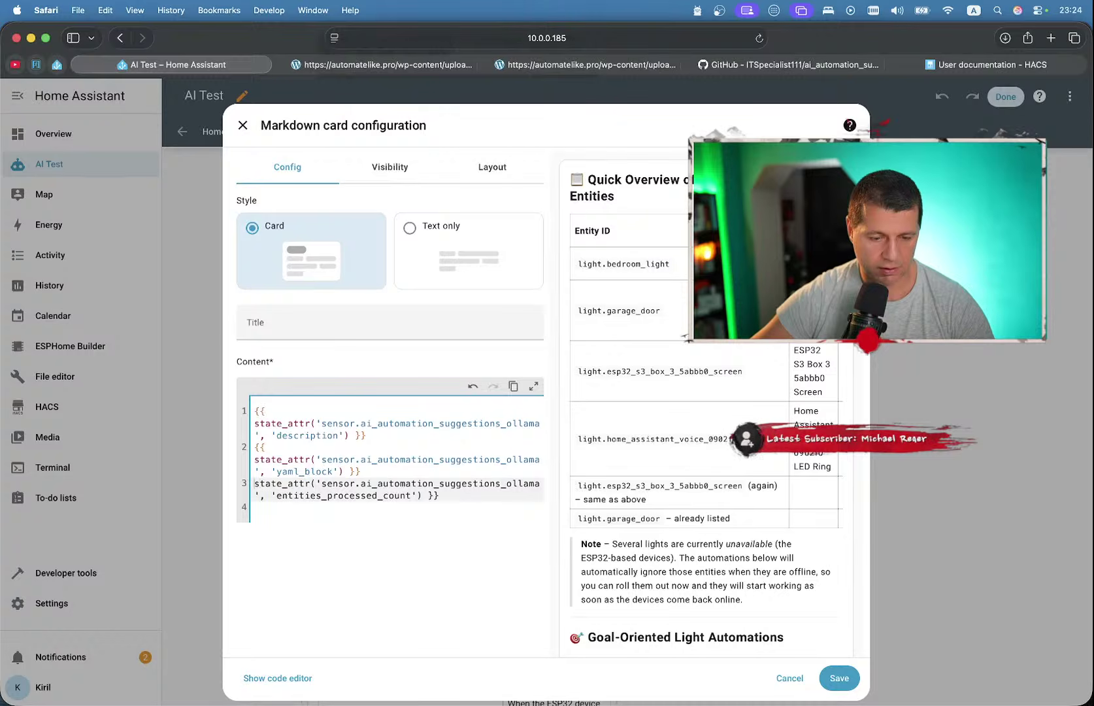
key(Left)
key(Left)
key(Right)
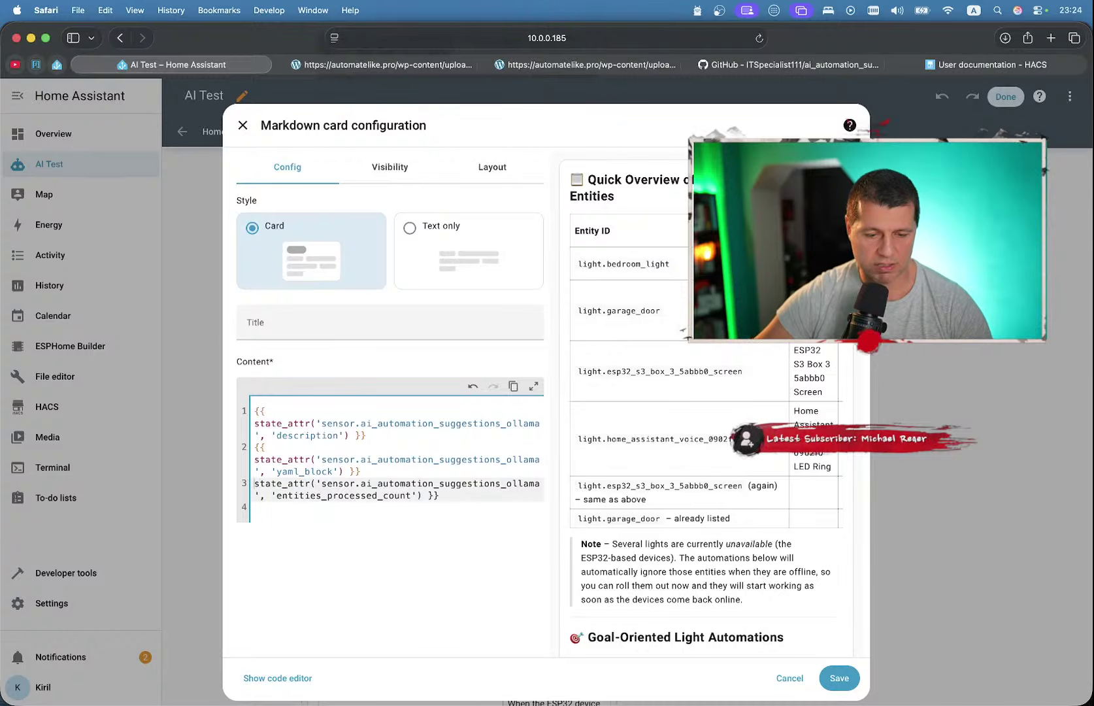
text({{)
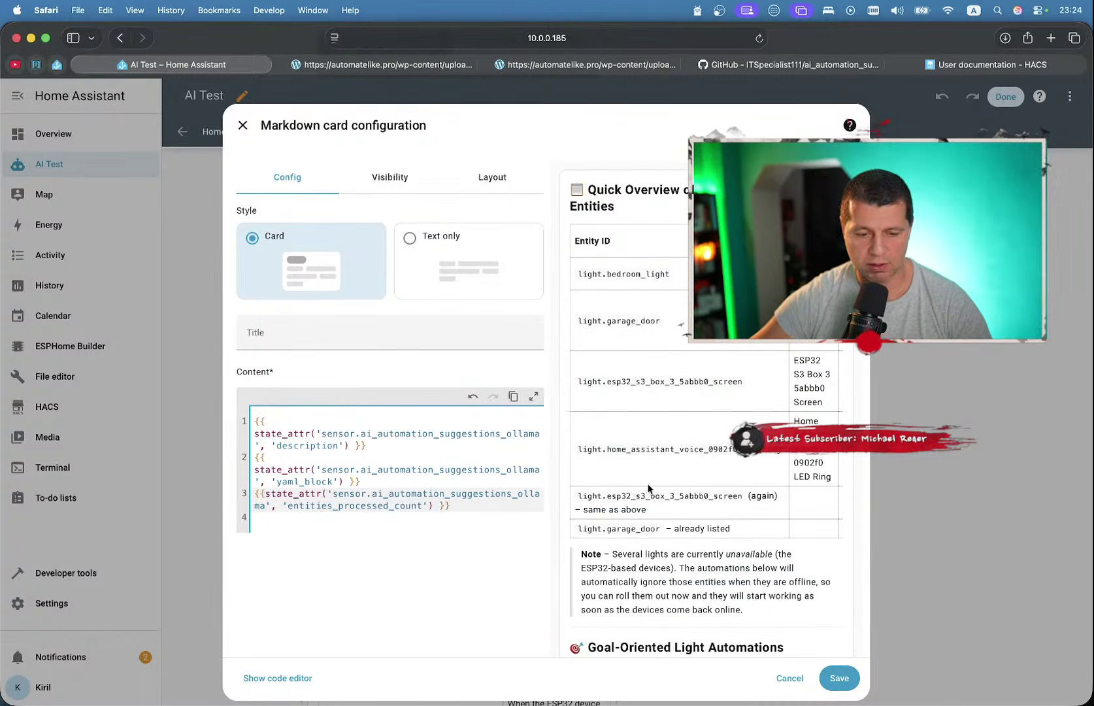
- Check the processed entities count at the end of the Markdown card's preview
scroll(564, 421, down, 20)
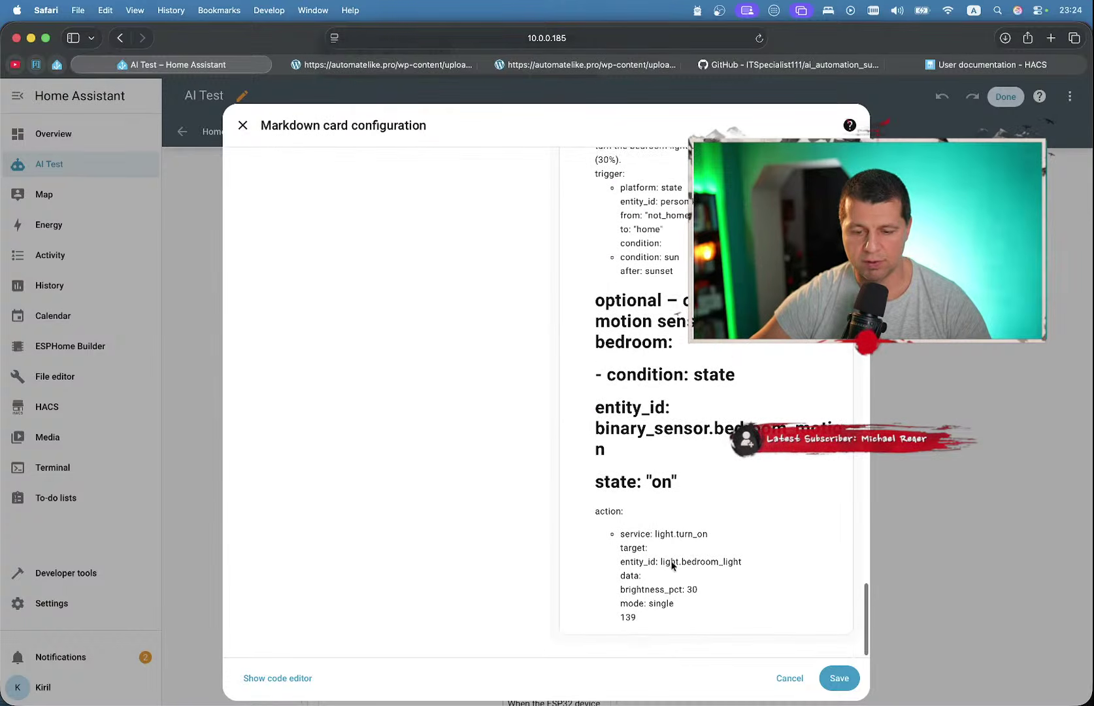
double_click(626, 616)
scroll(574, 383, up, 20)
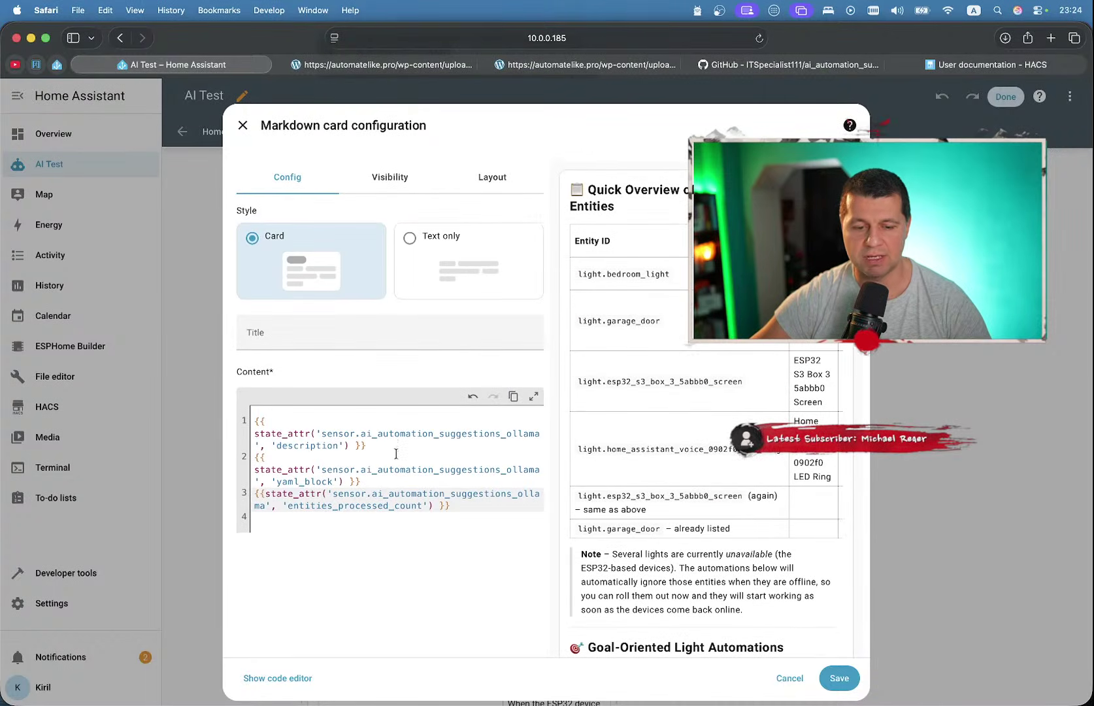
- Remove the description and yaml_block snippets to preview only the entity count, and restore both snippets
drag(255, 418, 560, 496)
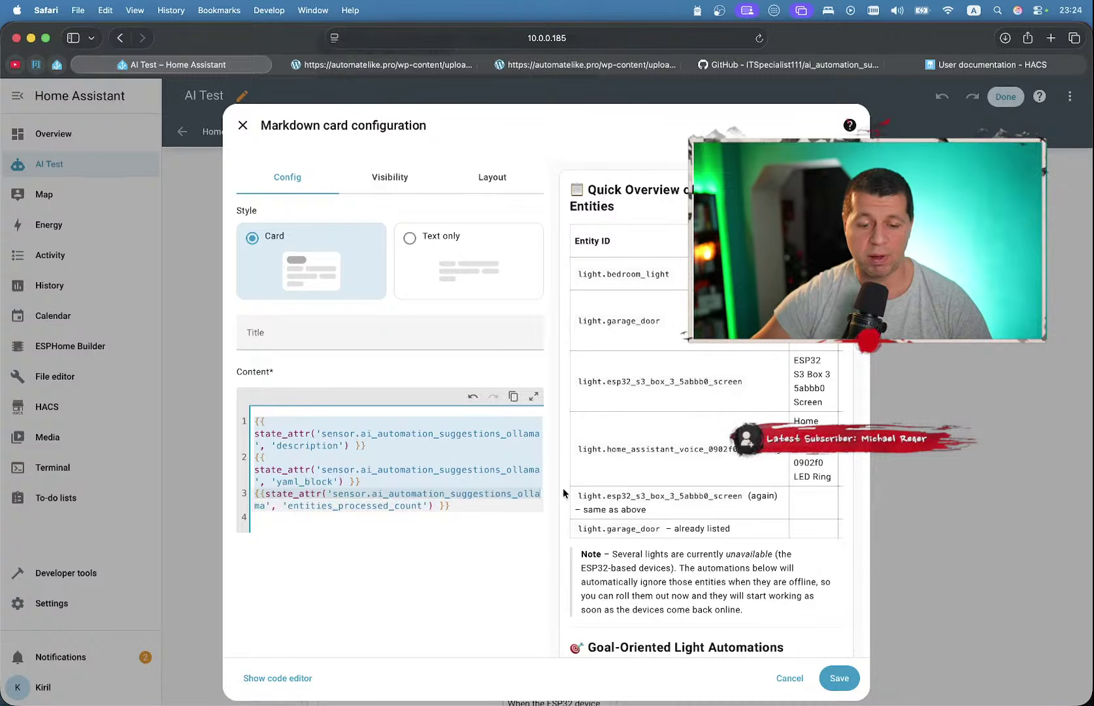
click(317, 463)
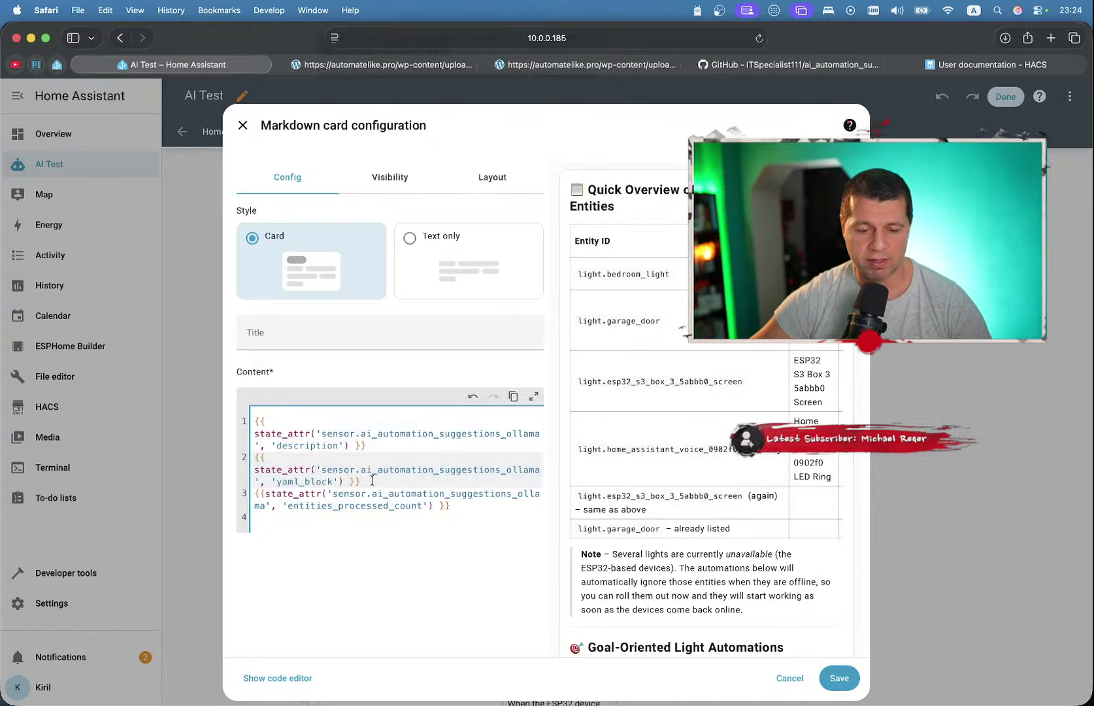
drag(372, 481, 281, 413)
key(BackSpace)
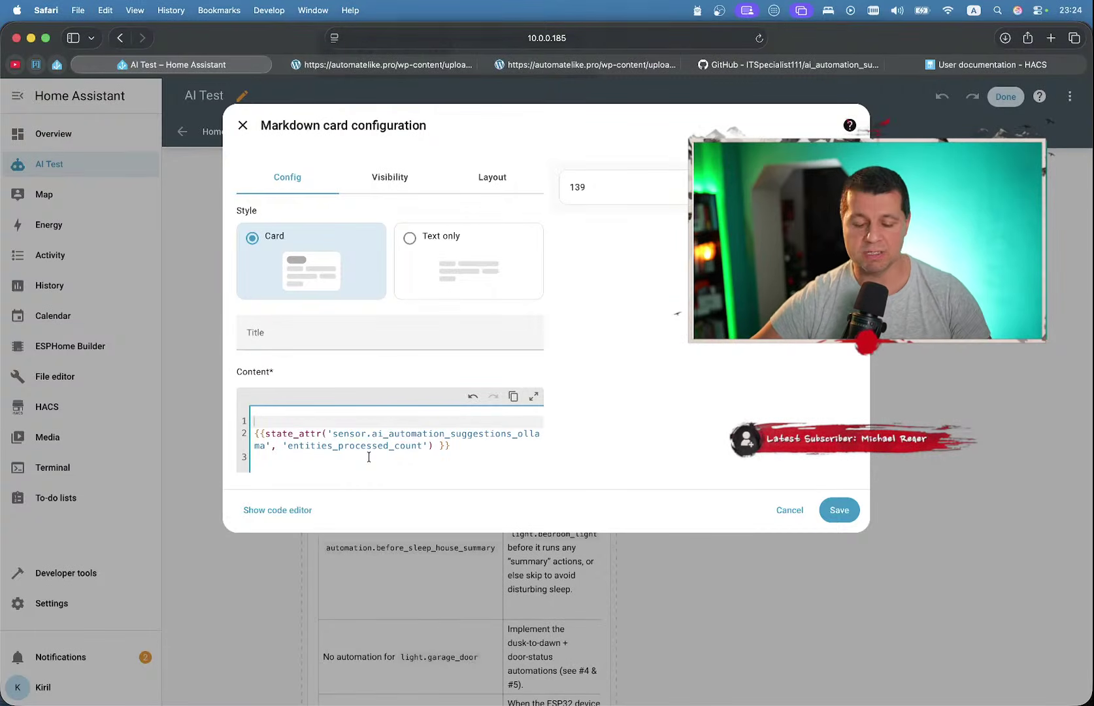
text({{ state_attr('sensor.ai_automation_suggestions_ollama', 'description') }} {{ state_attr('sensor.ai_automation_suggestions_ollama', 'yaml_block') }})
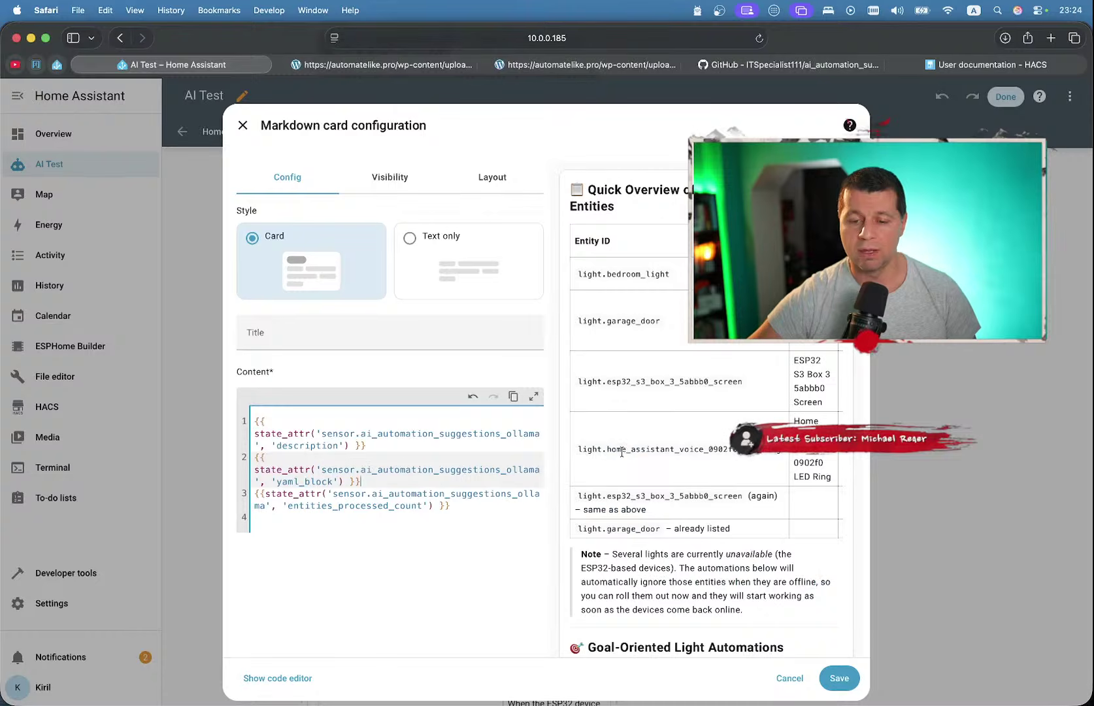
- Save the Markdown card, finish editing the AI Test dashboard, and check the end of the card
click(833, 681)
scroll(948, 327, down, 2)
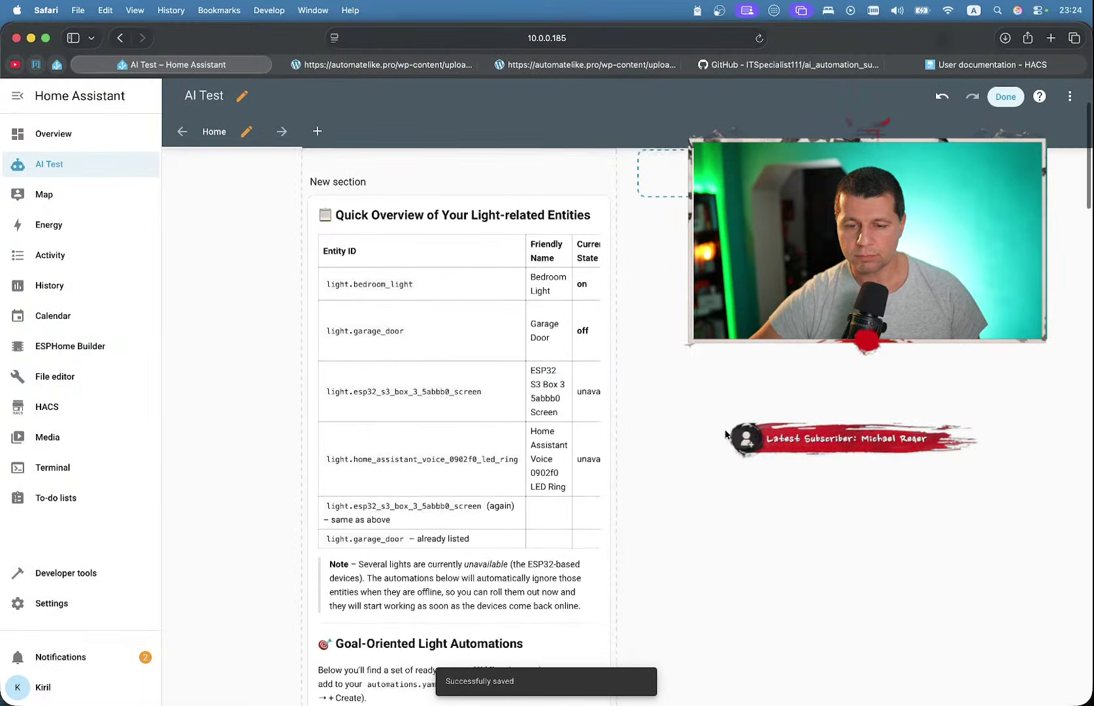
click(1005, 98)
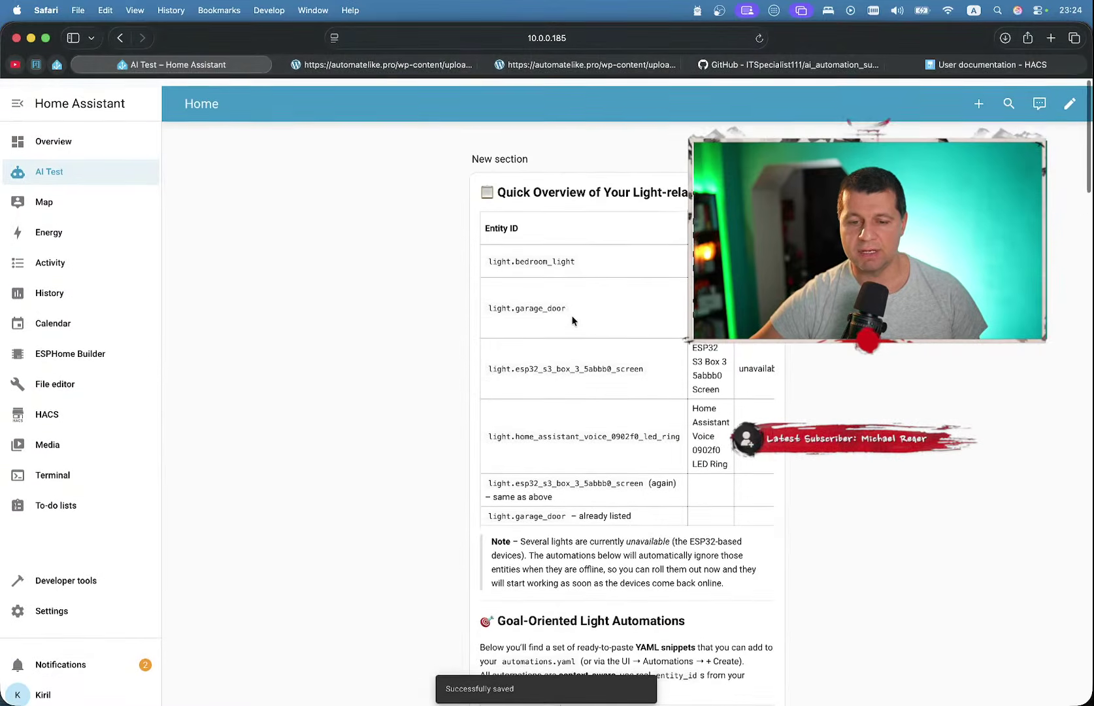
scroll(542, 246, down, 15)
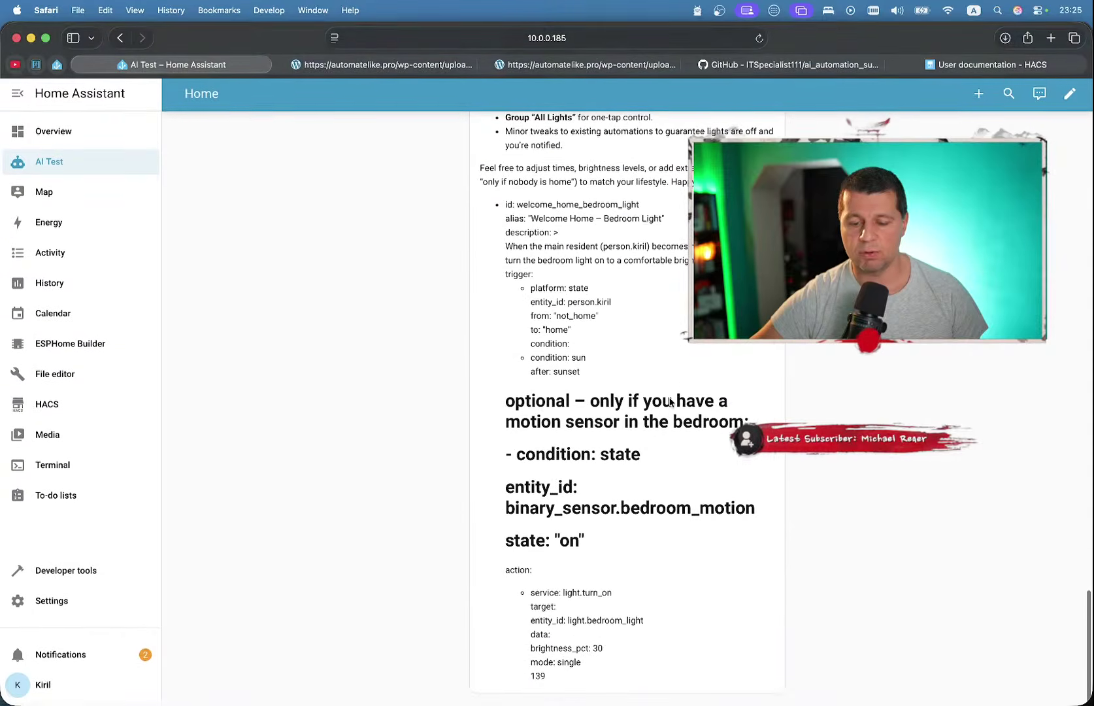
- Open the Overview dashboard and view the AI Automation Suggestions sensors
scroll(628, 381, up, 5)
click(49, 138)
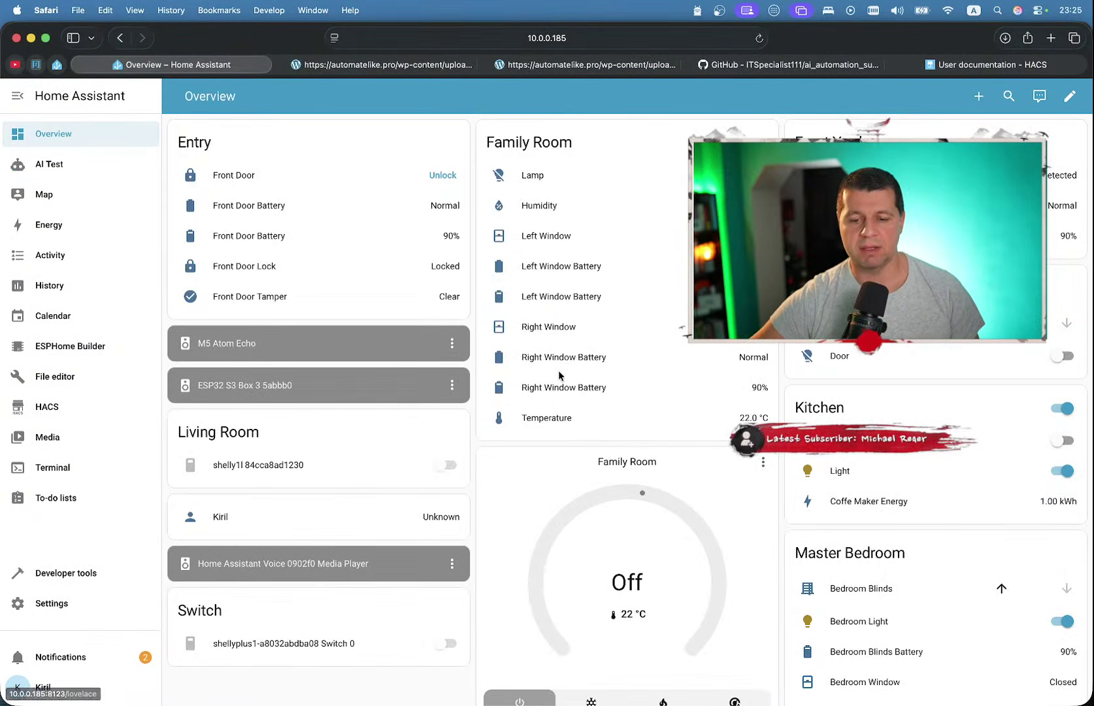
scroll(612, 390, down, 5)
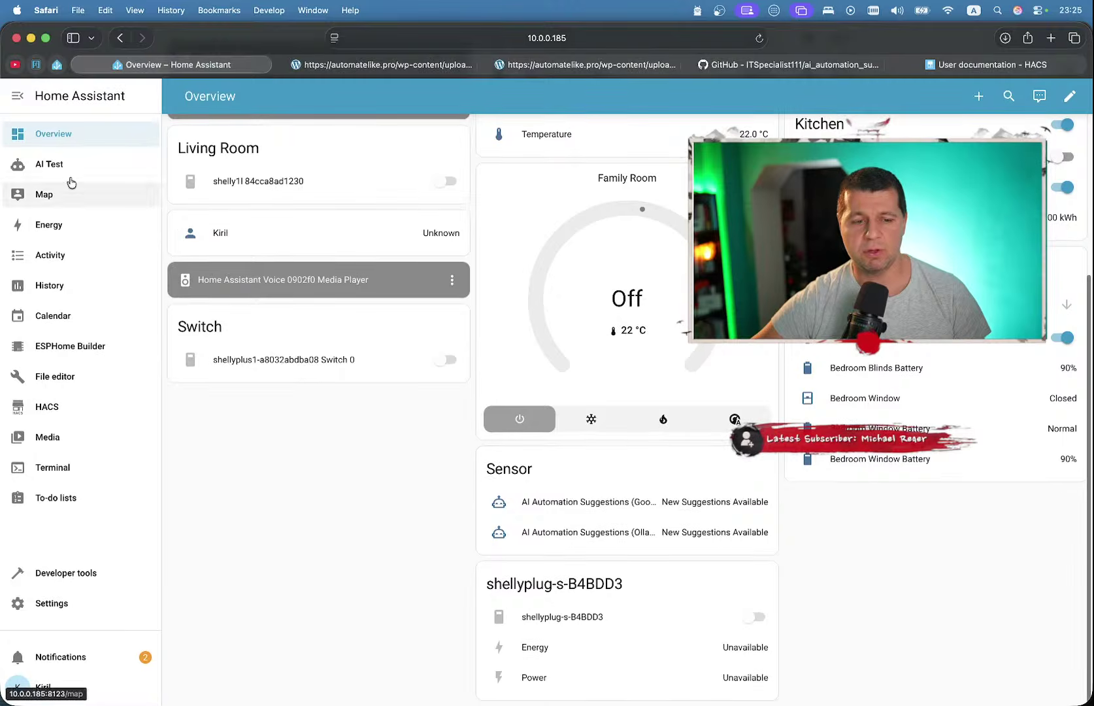
- View the AI Test and Overview dashboards, and examine the <provider_name> placeholder in the notes' YAML Block snippet
click(70, 164)
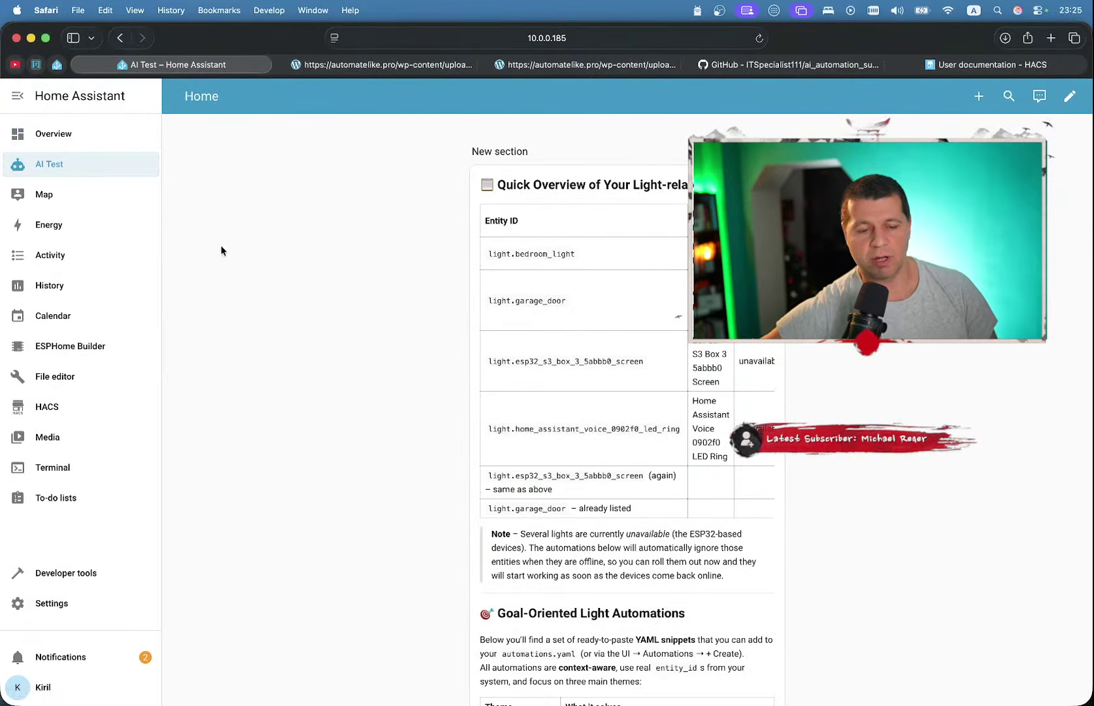
click(70, 145)
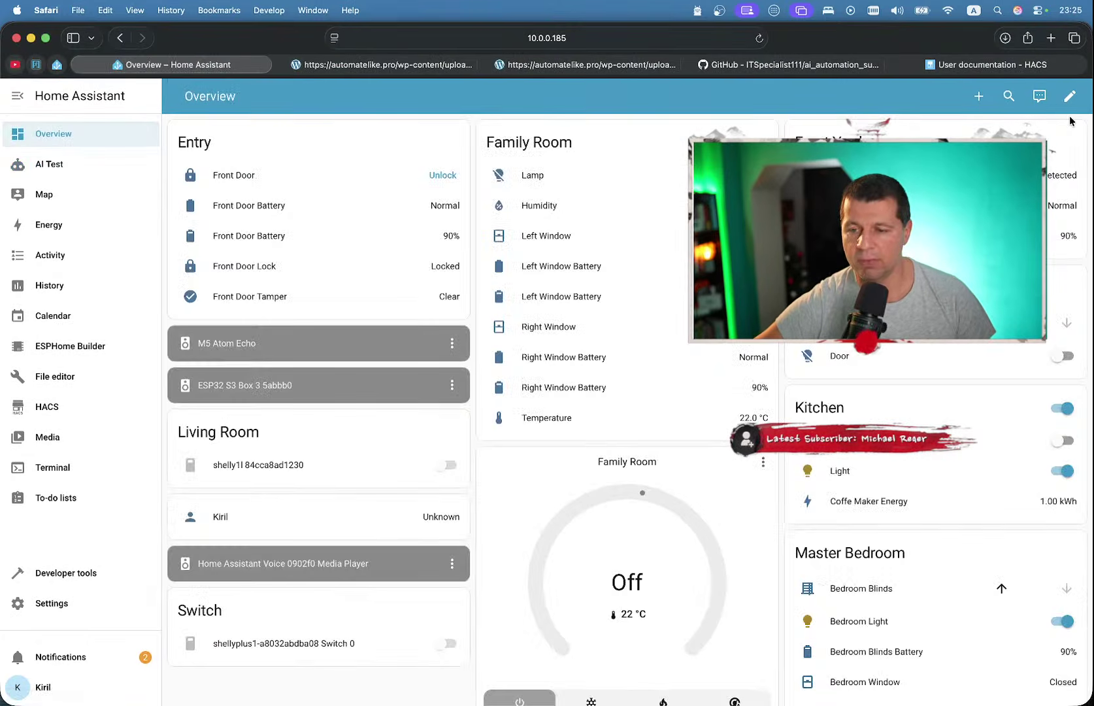
key(ctrl+Right)
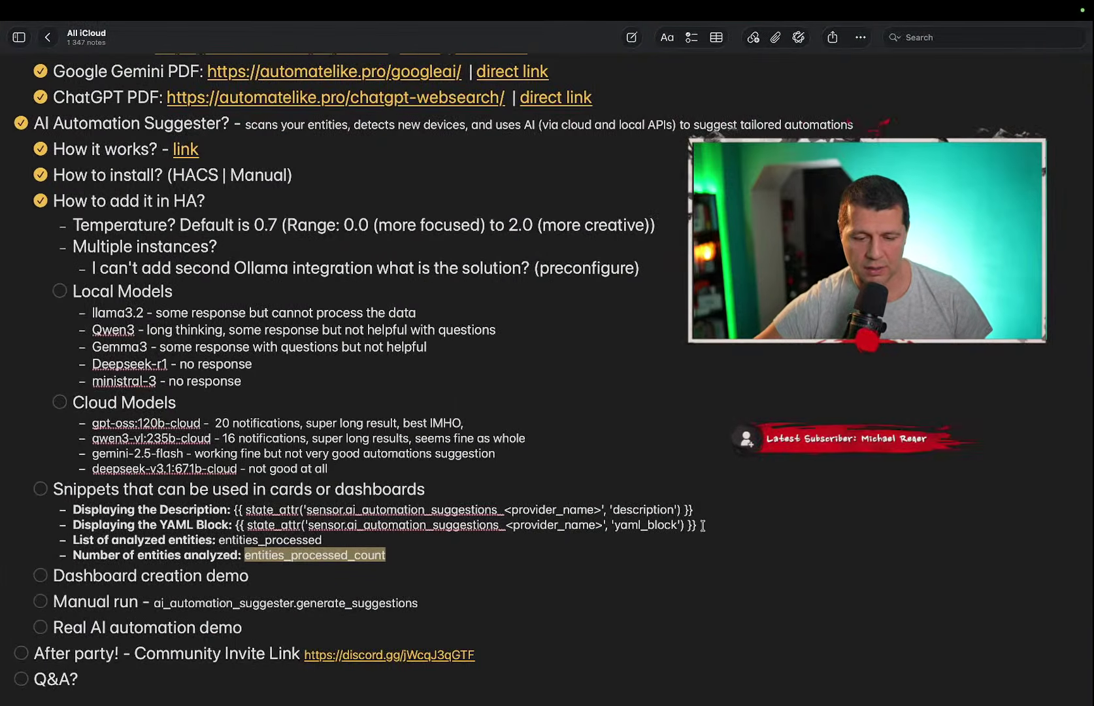
drag(600, 523, 504, 526)
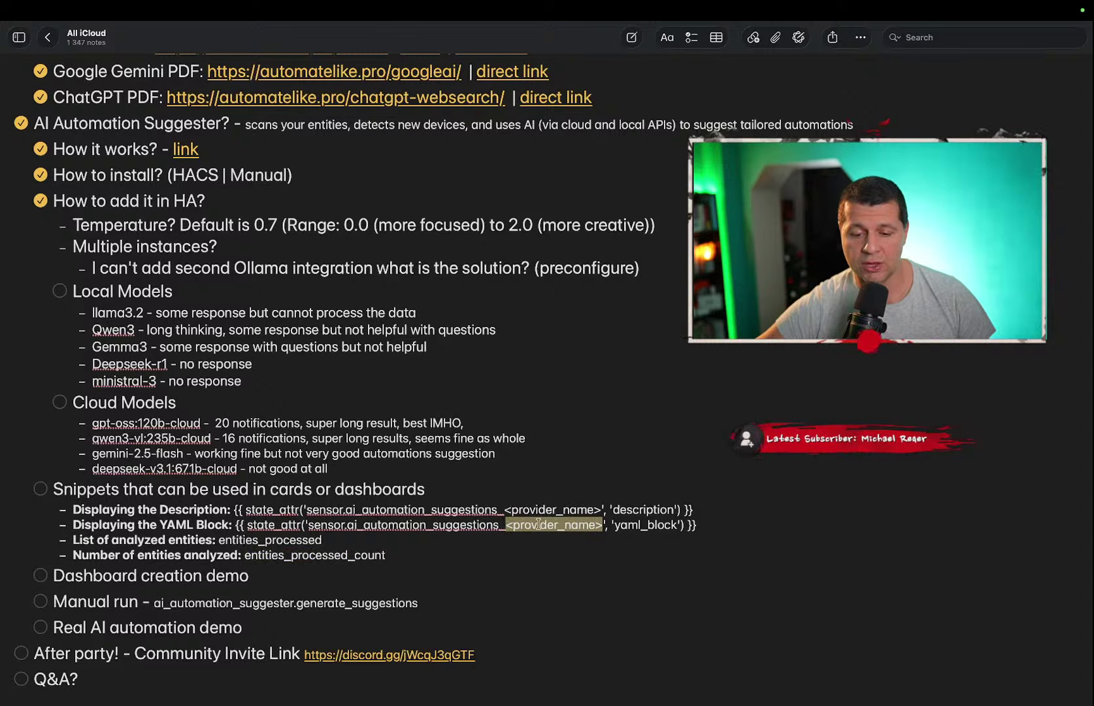
click(558, 527)
key(ctrl+Left)
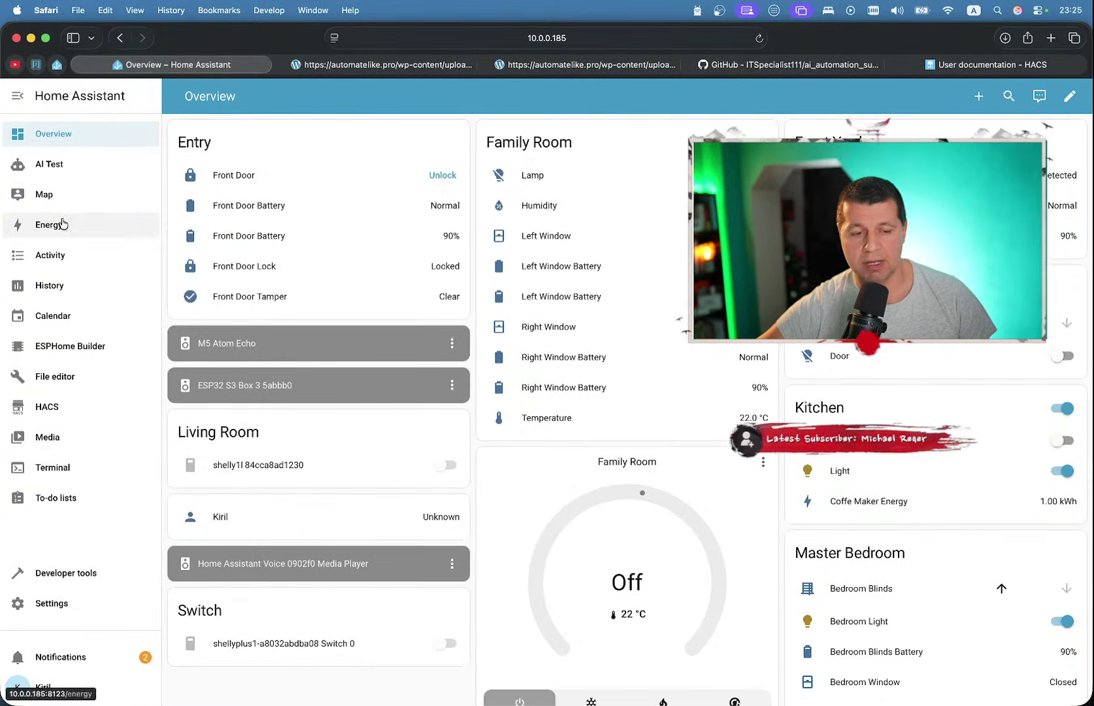
- Open the AI Test dashboard and compare its Markdown card with the AI Automation Suggestions (Ollama) notification
click(65, 172)
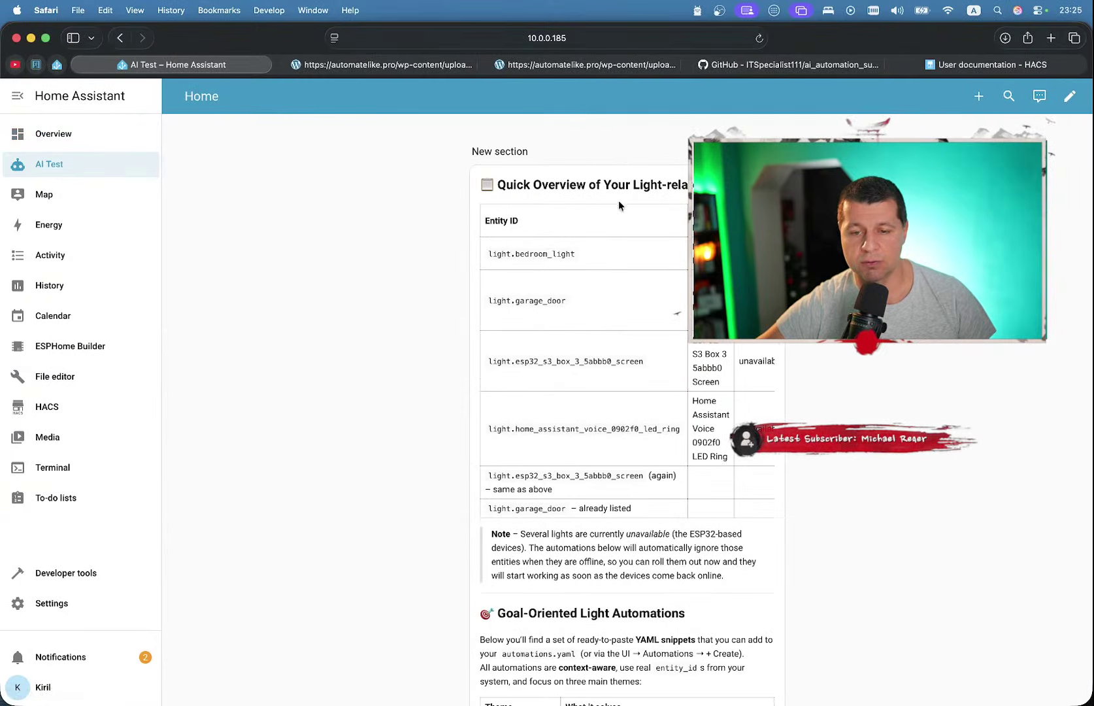
scroll(593, 269, down, 2)
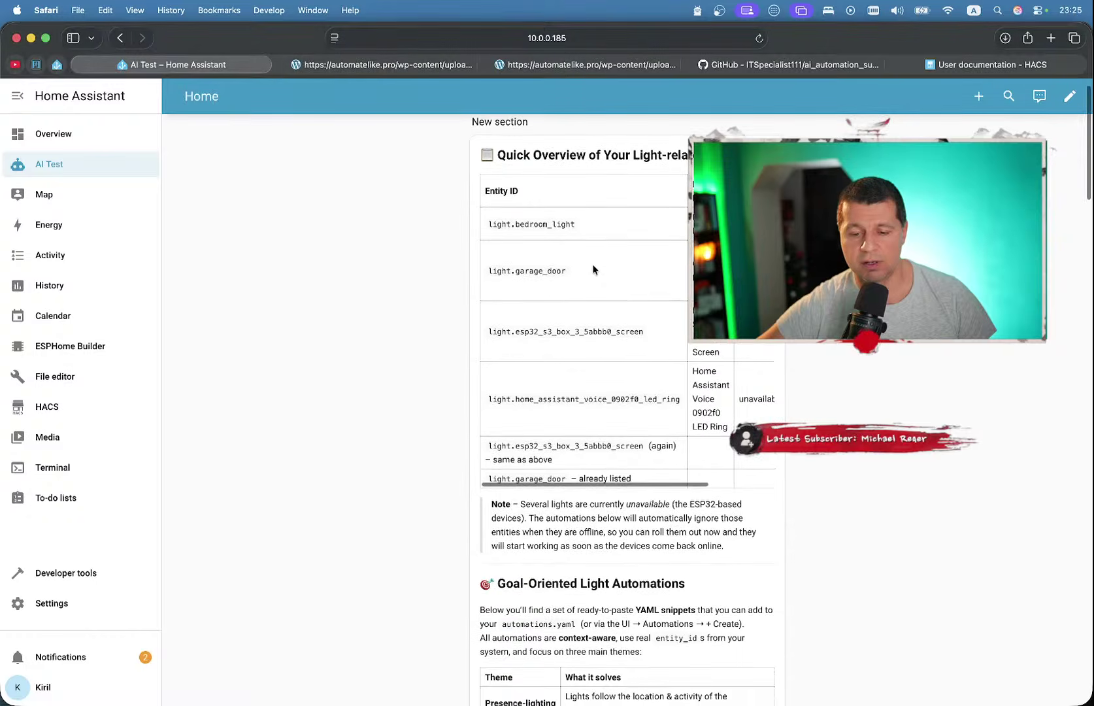
key(ctrl+Right)
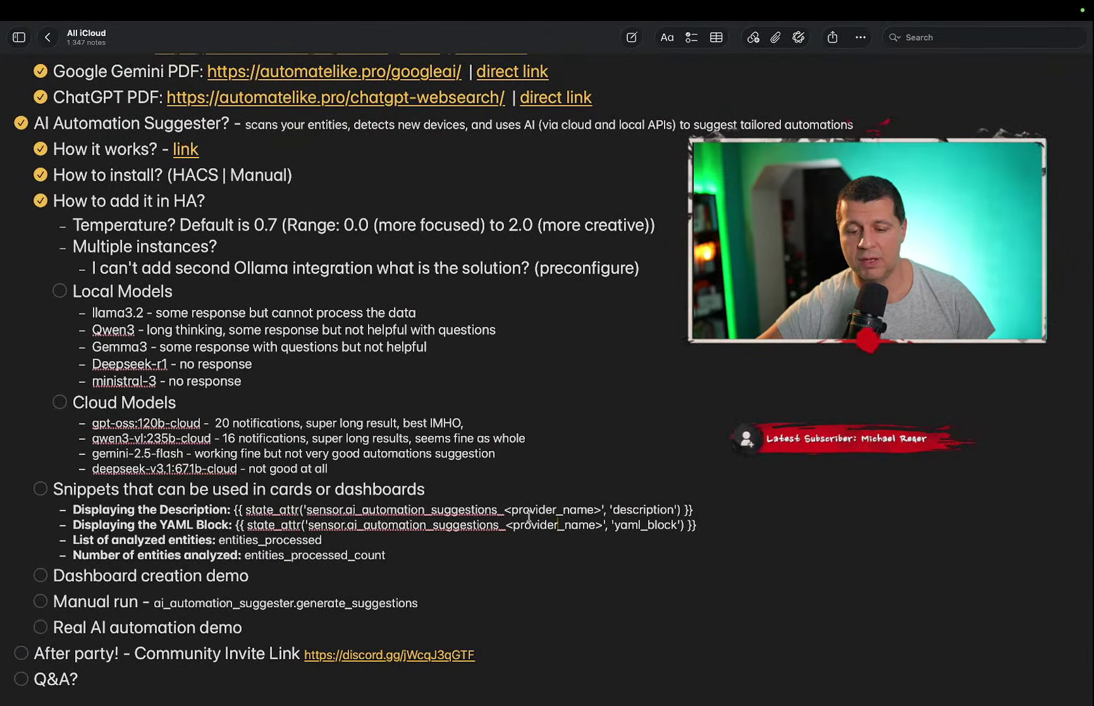
key(ctrl+Left)
click(105, 654)
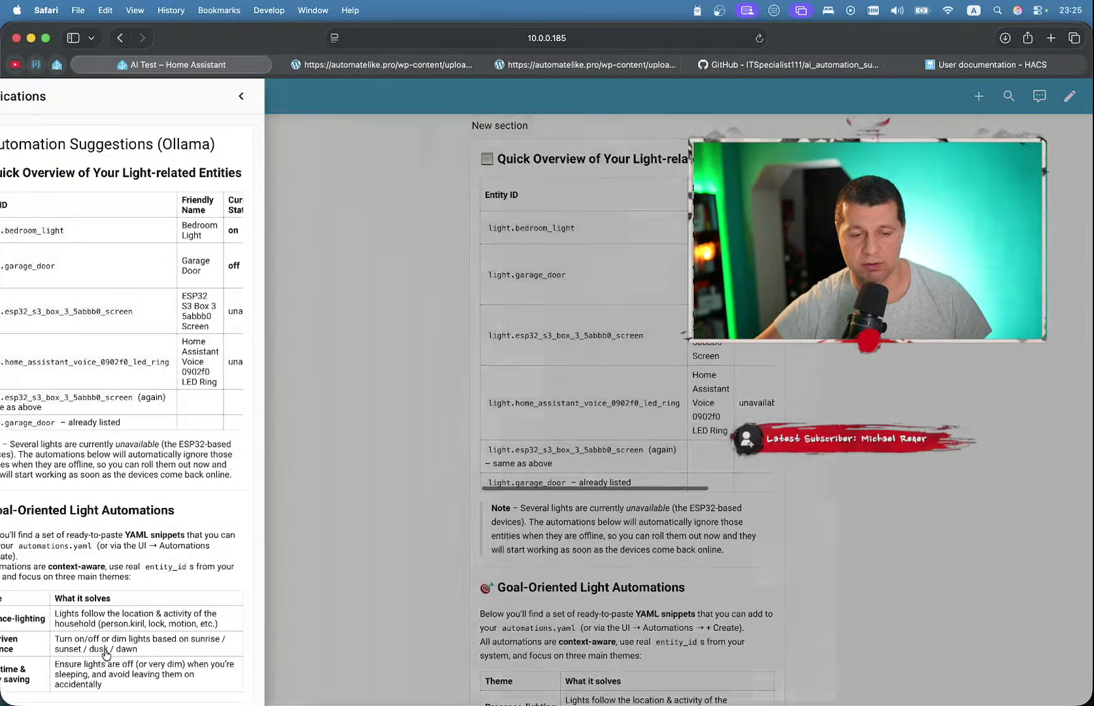
scroll(185, 298, down, 5)
click(400, 305)
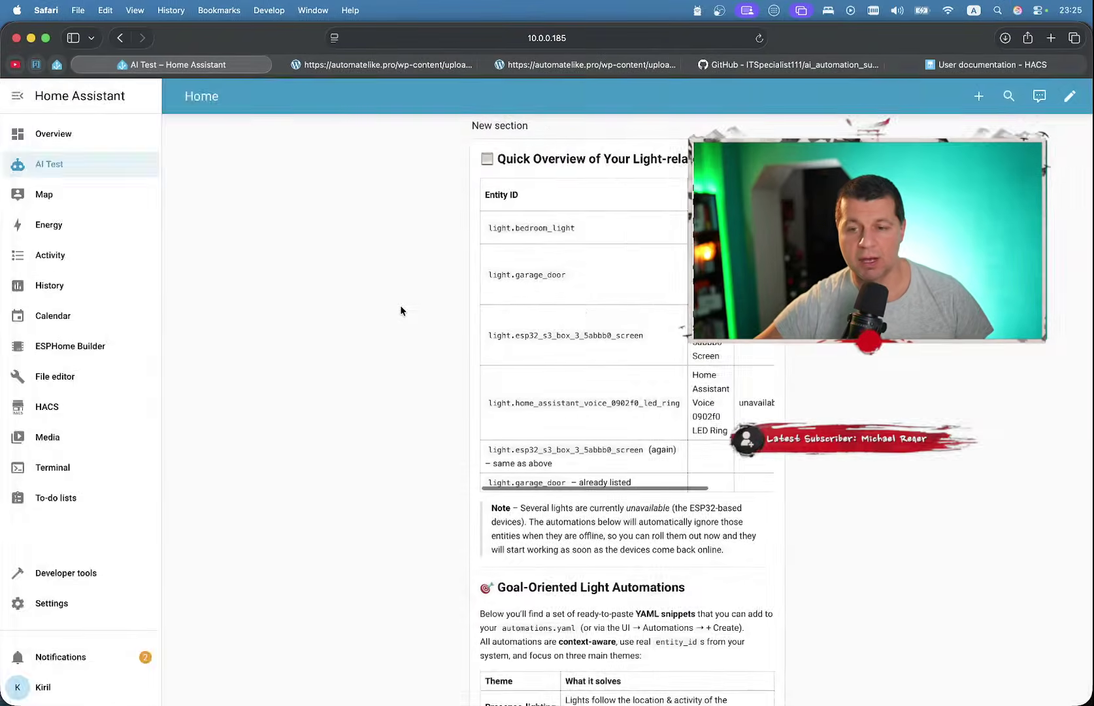
- Check off Dashboard creation demo, Manual run and Real AI automation demo in the notes checklist
key(ctrl+Right)
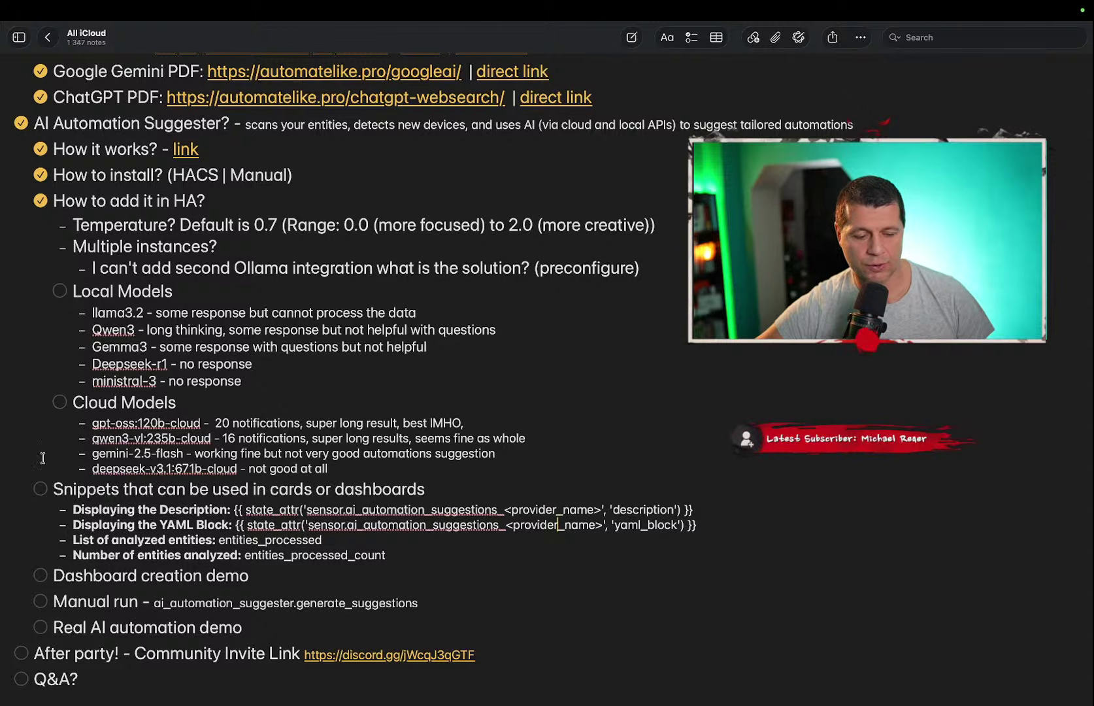
click(39, 576)
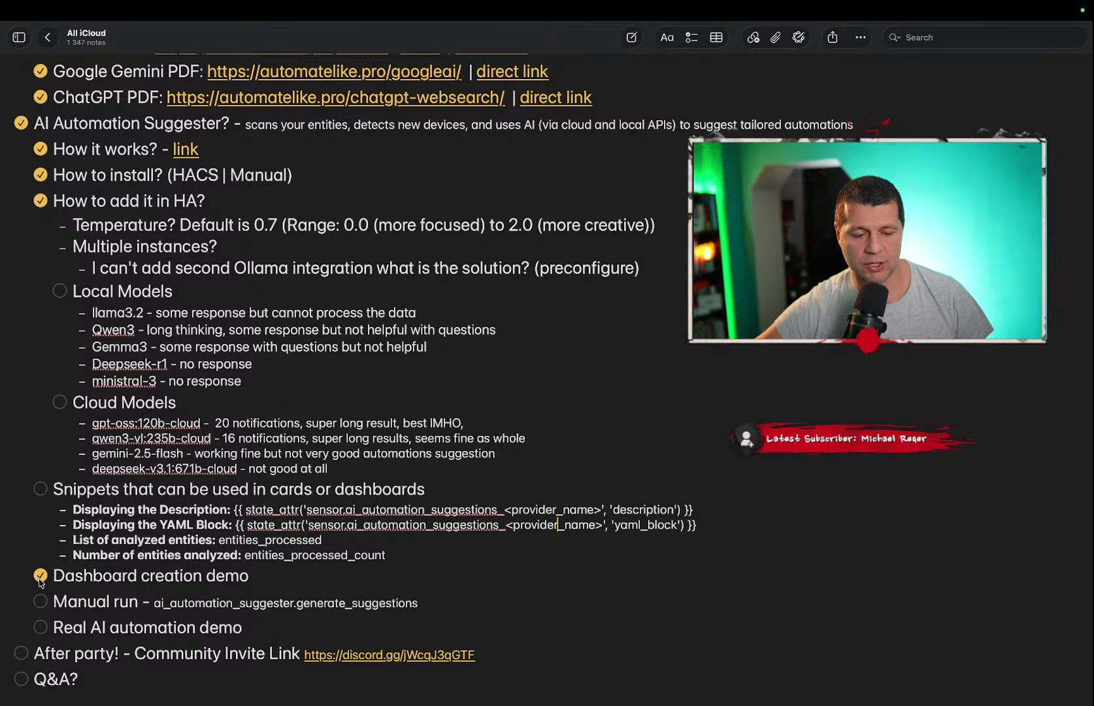
click(40, 601)
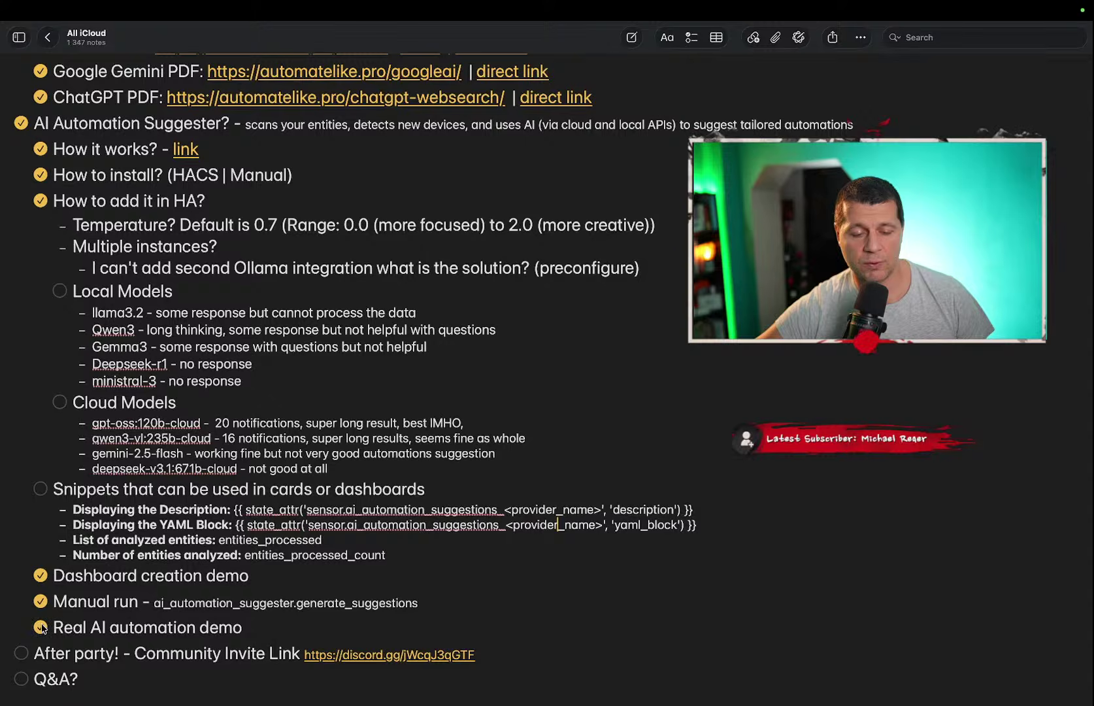
- Return to the AI Test dashboard in Safari and review the Markdown card's full contents
key(ctrl+Left)
scroll(627, 405, down, 3)
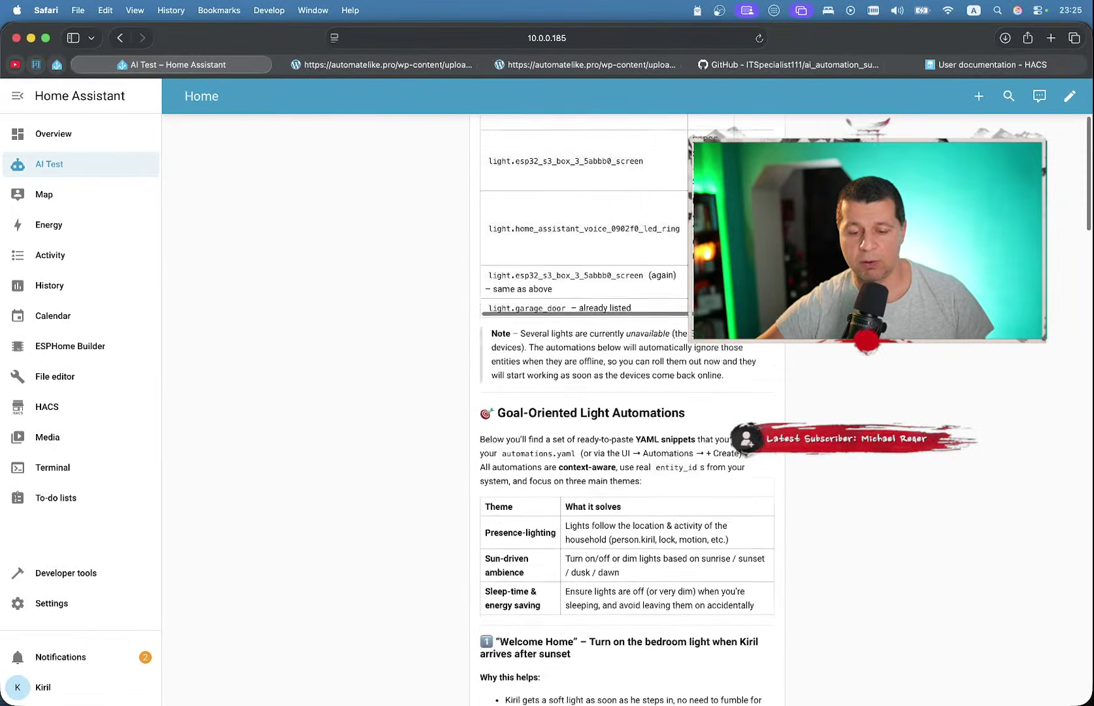
scroll(644, 489, down, 15)
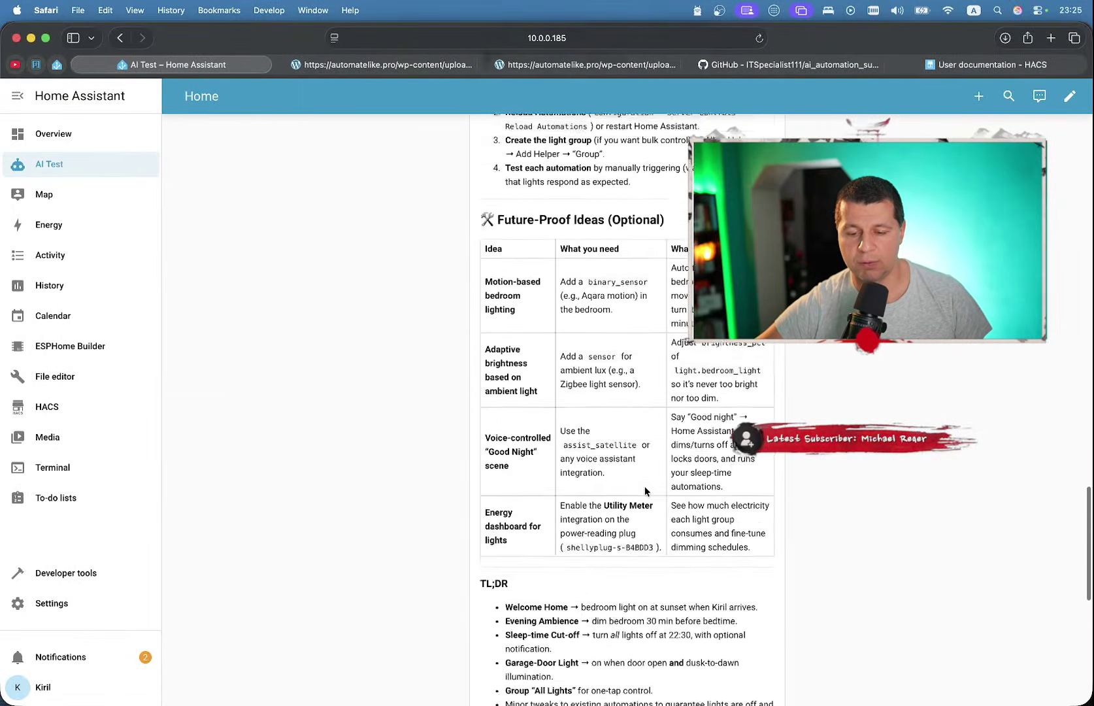
scroll(644, 492, down, 9)
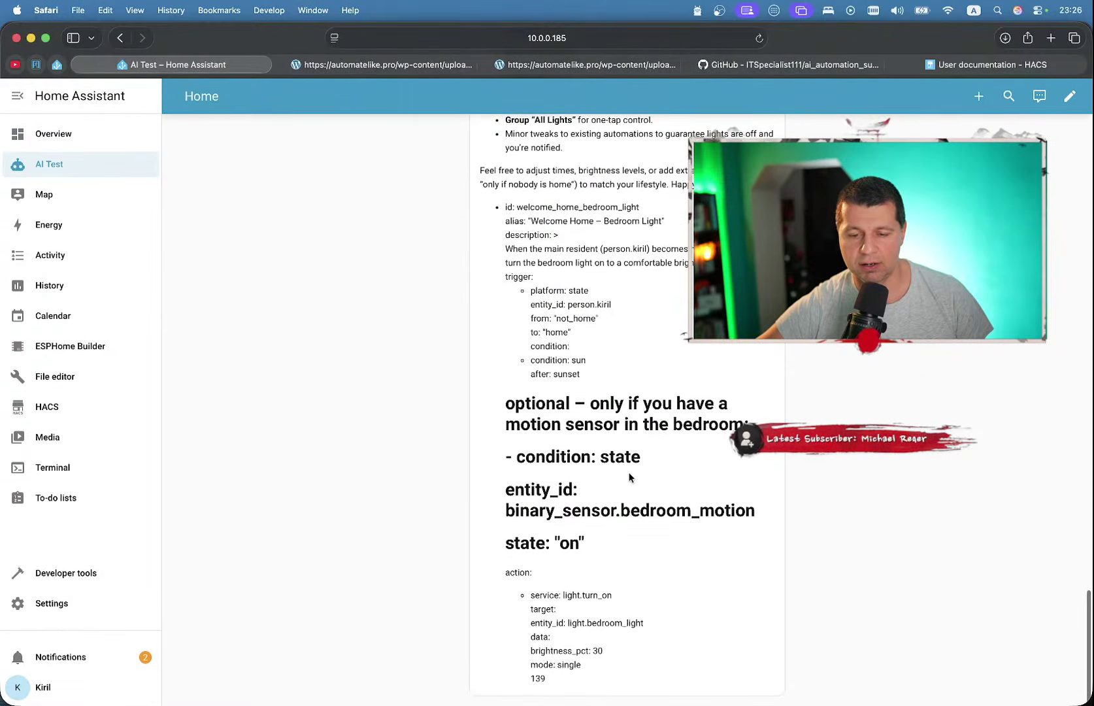
scroll(629, 478, up, 10)
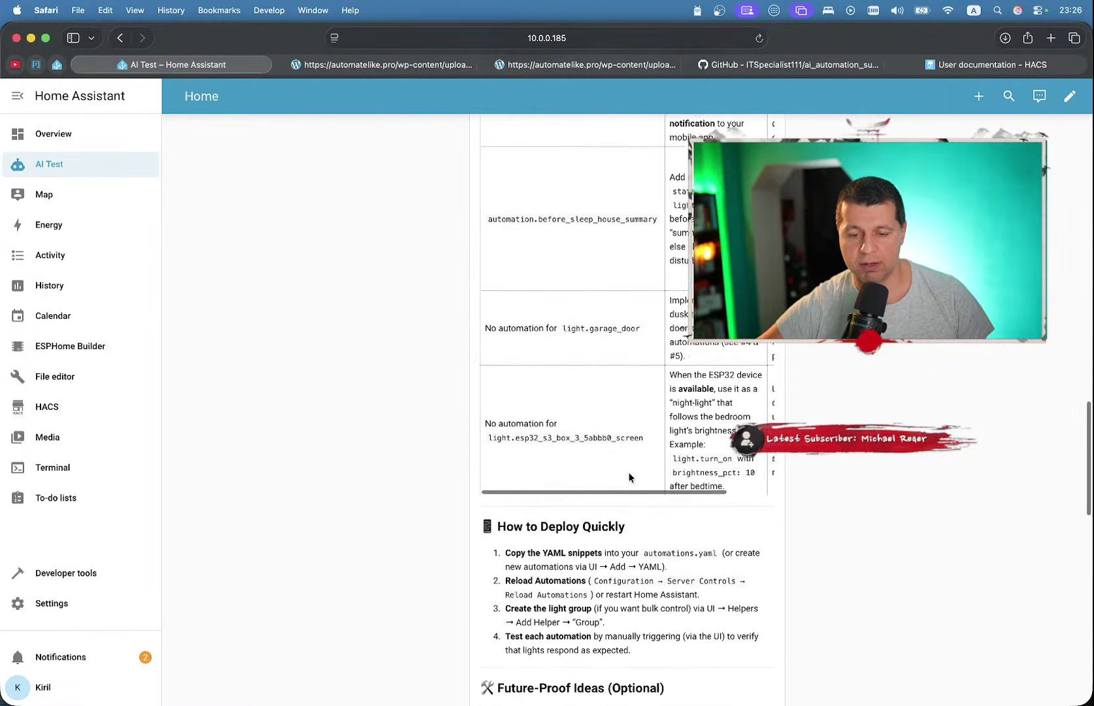
scroll(629, 476, up, 15)
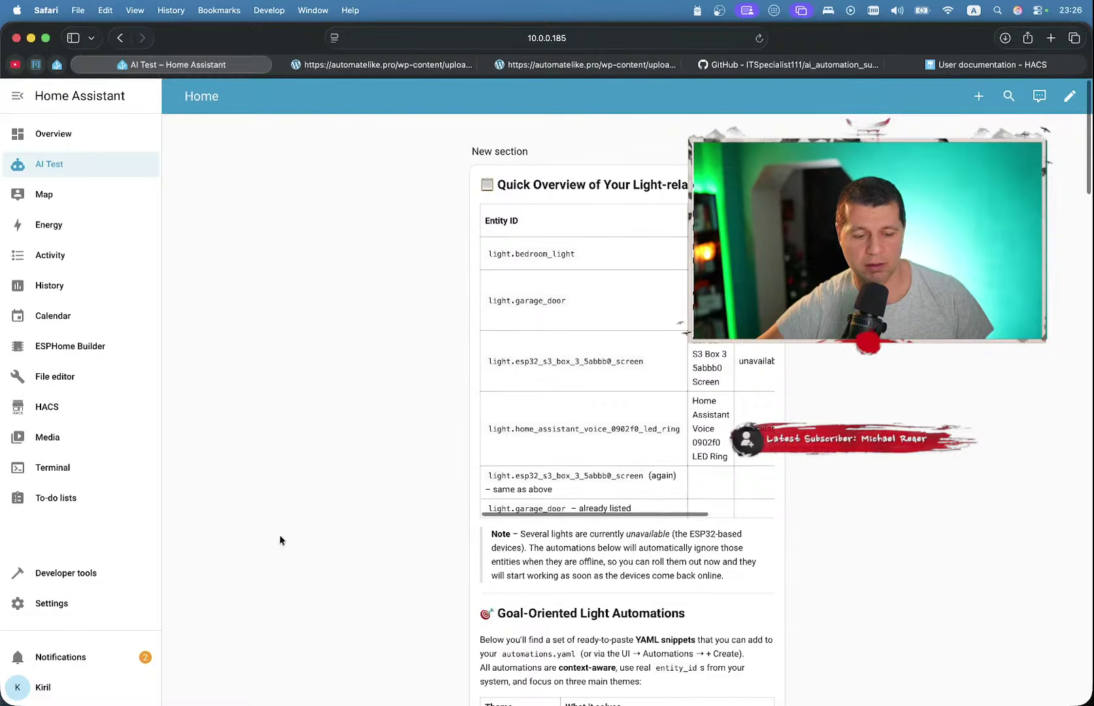
- Read through the suggested light automations in the AI Automation Suggestions (Ollama) notification and close the notifications
click(81, 683)
click(92, 656)
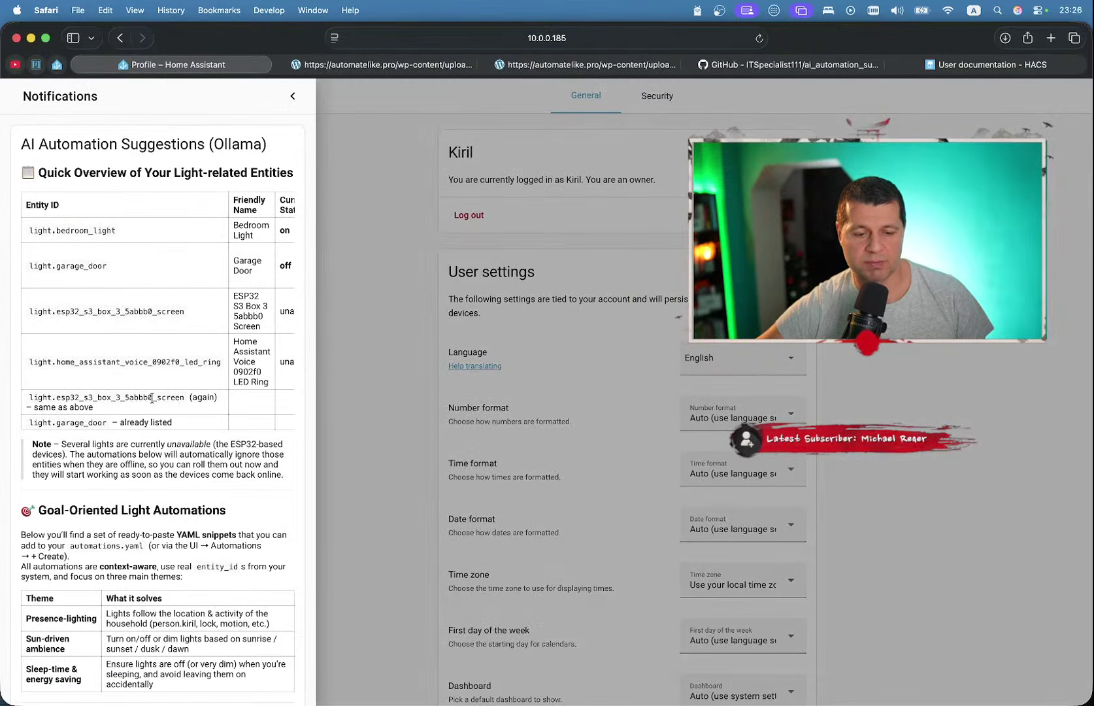
scroll(151, 398, down, 15)
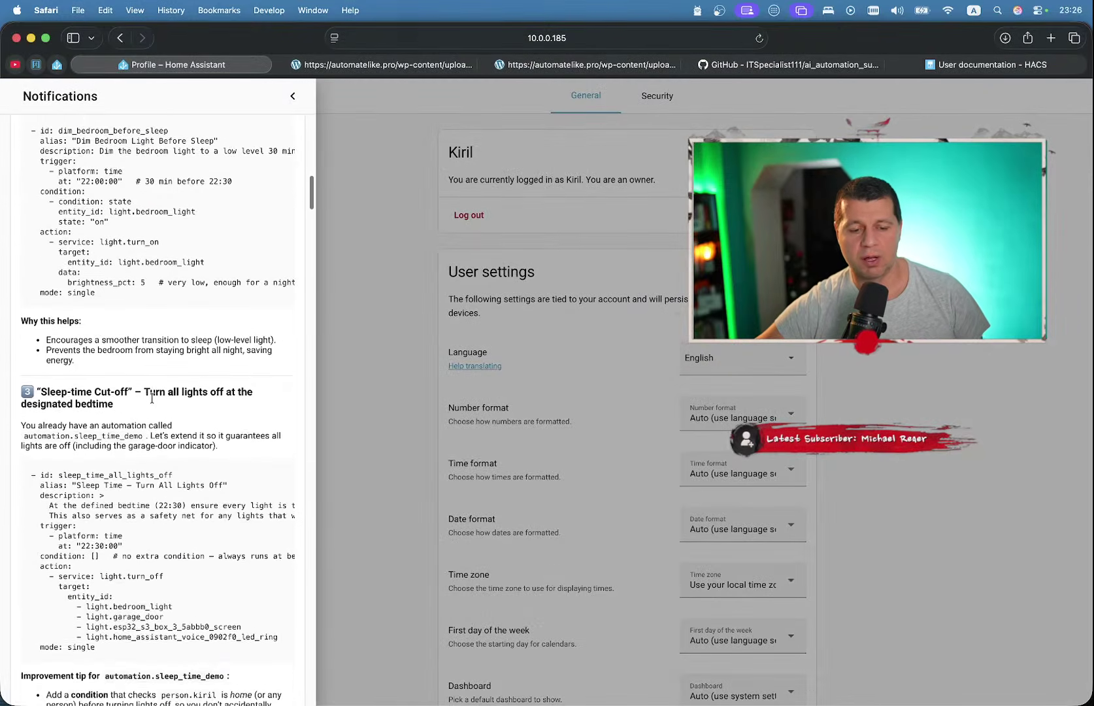
click(389, 314)
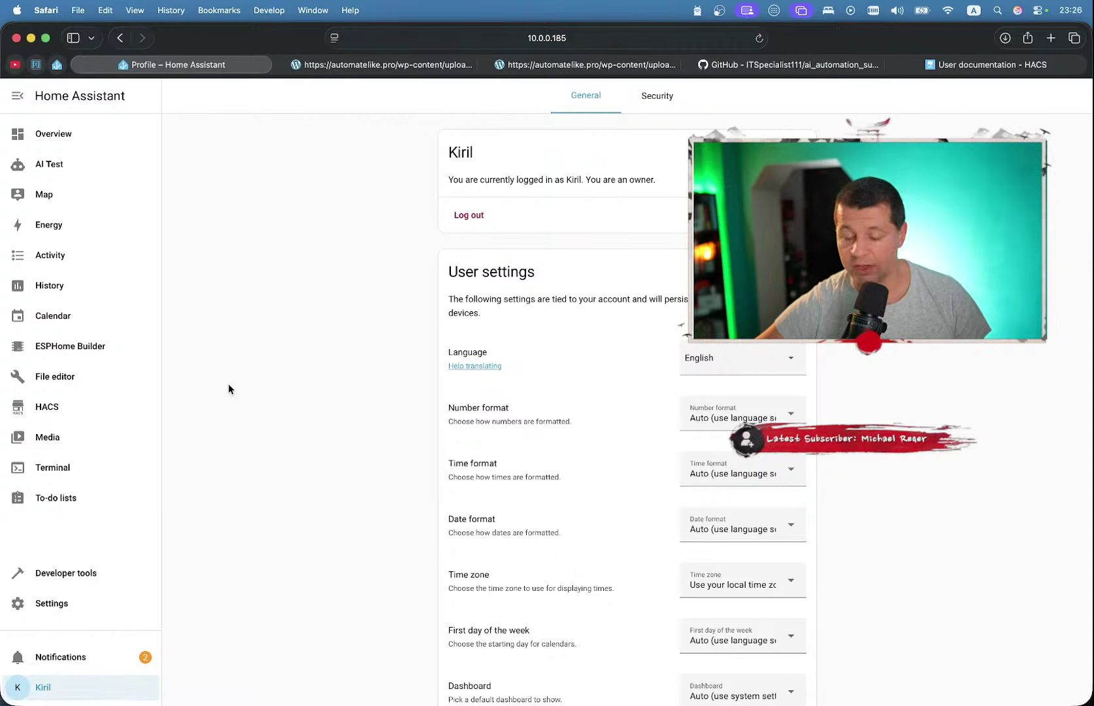
- View the AI Automation Suggester (Ollama) device from the configured integrations, and open the Ollama entry's options
click(82, 609)
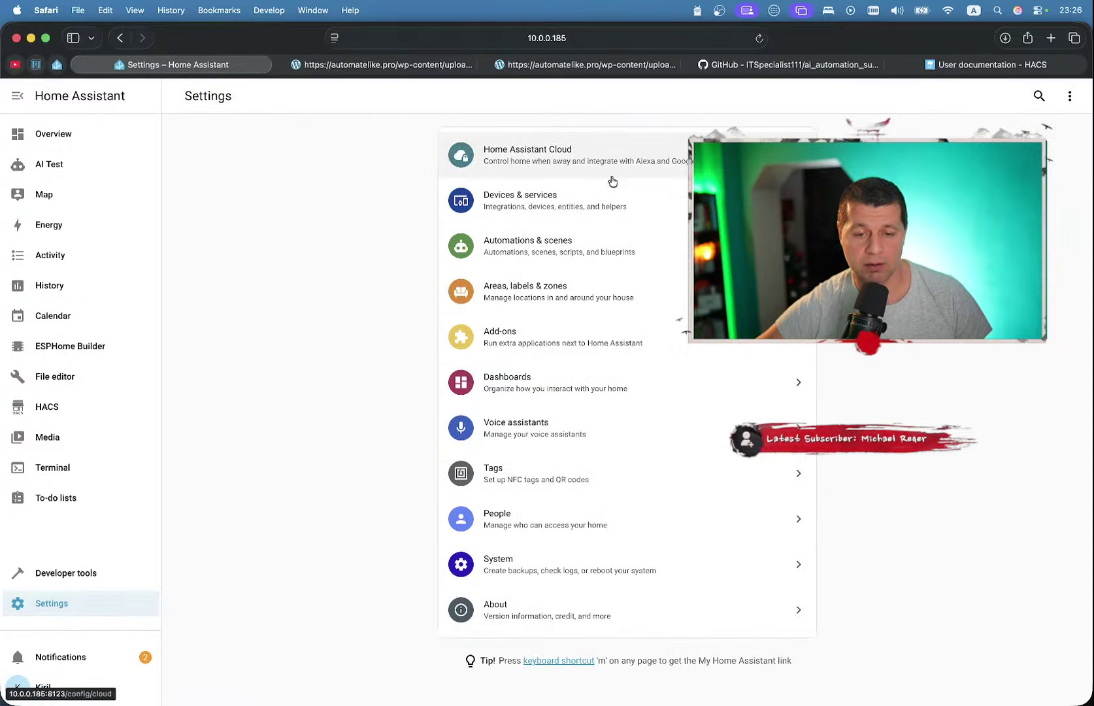
click(600, 207)
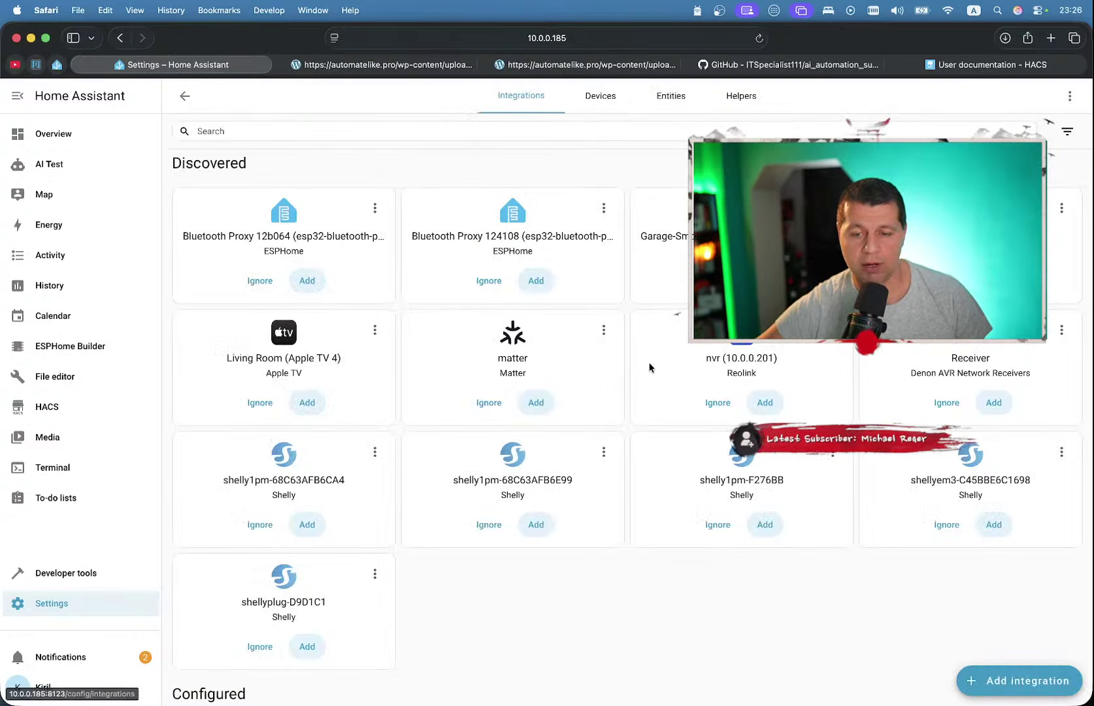
scroll(664, 483, down, 5)
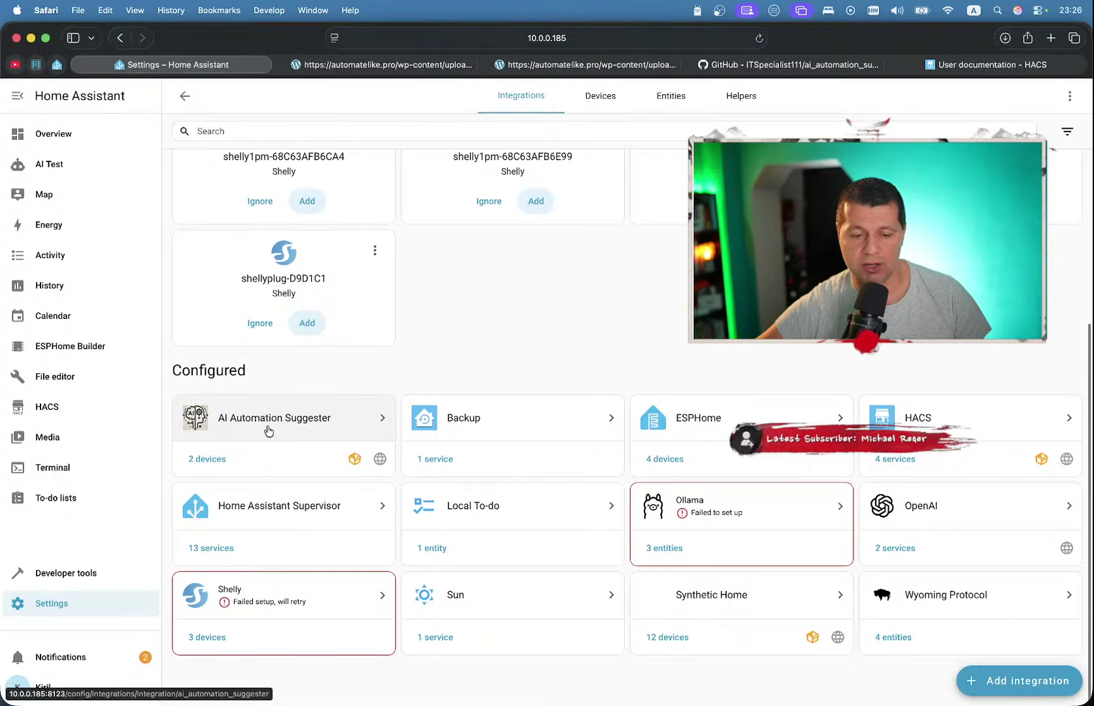
click(265, 423)
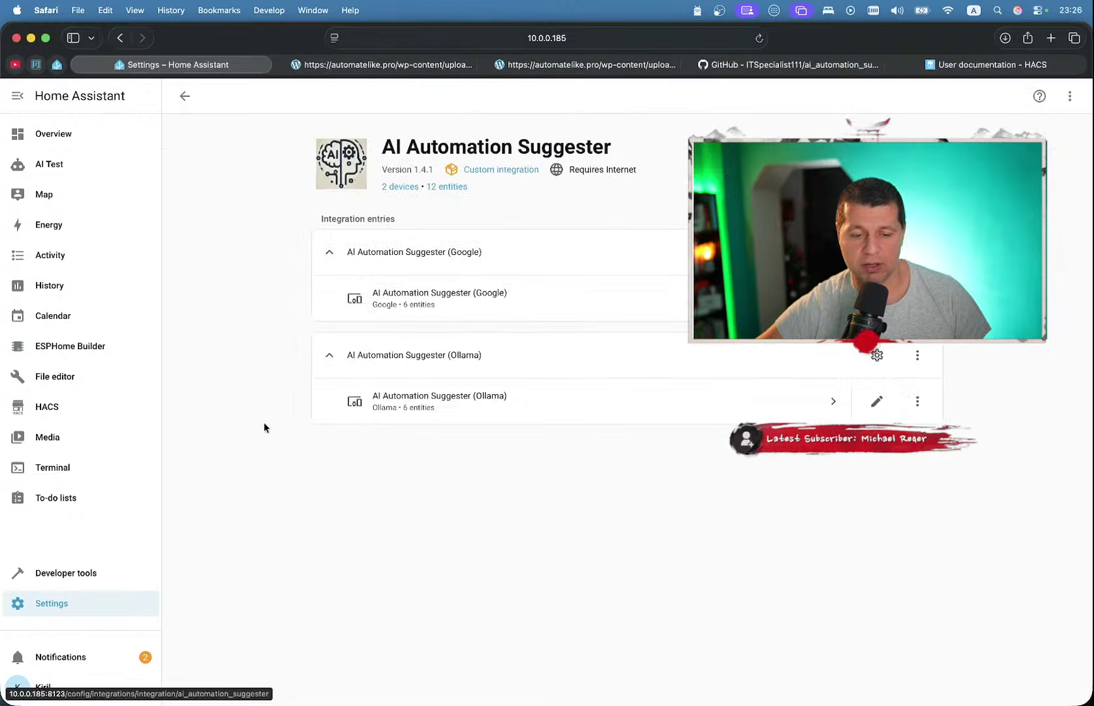
click(490, 402)
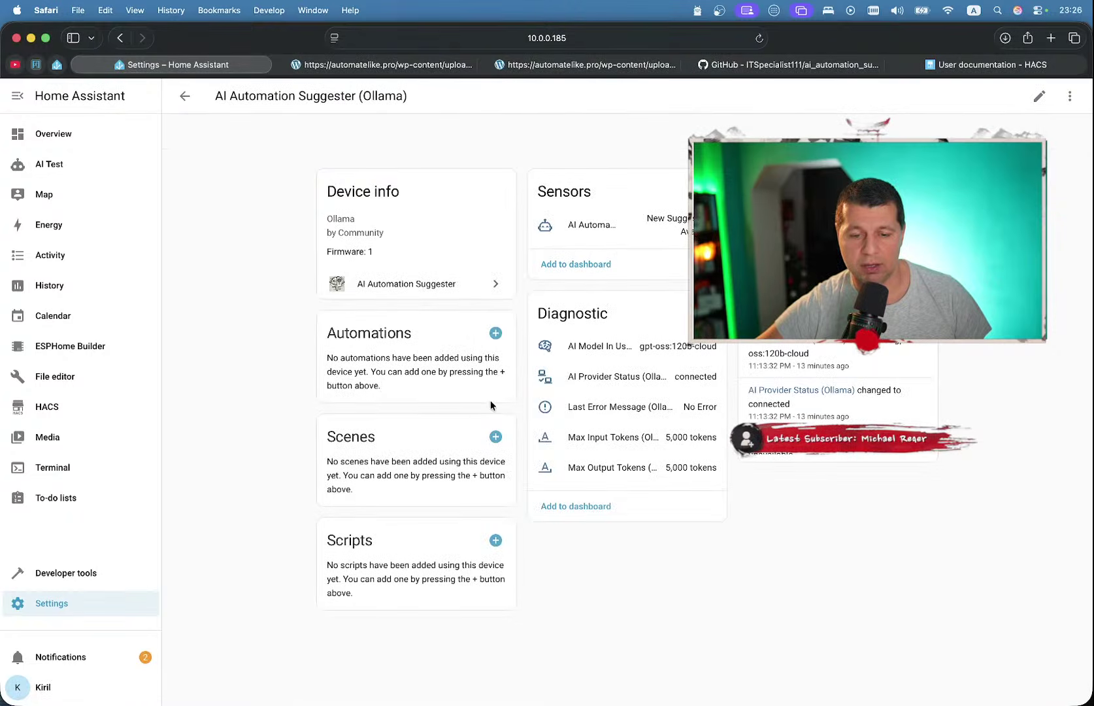
click(185, 96)
click(877, 355)
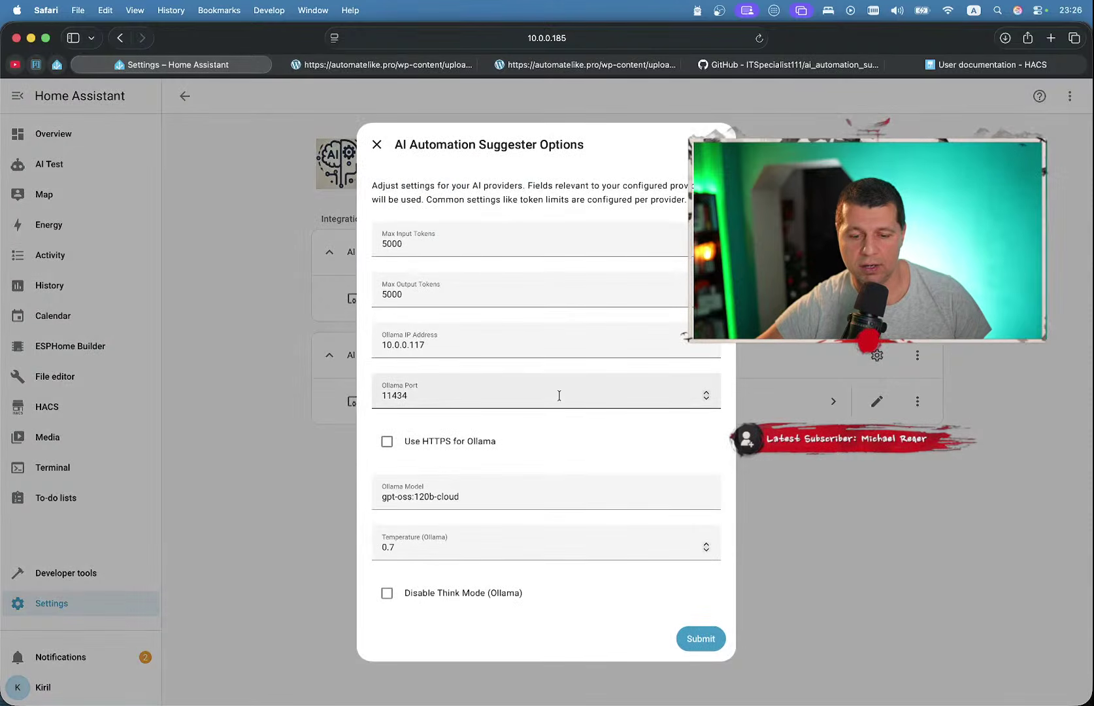
- Replace the Ollama model with gemma3:latest, copied from the model list in Terminal, and submit the options
click(483, 496)
double_click(483, 497)
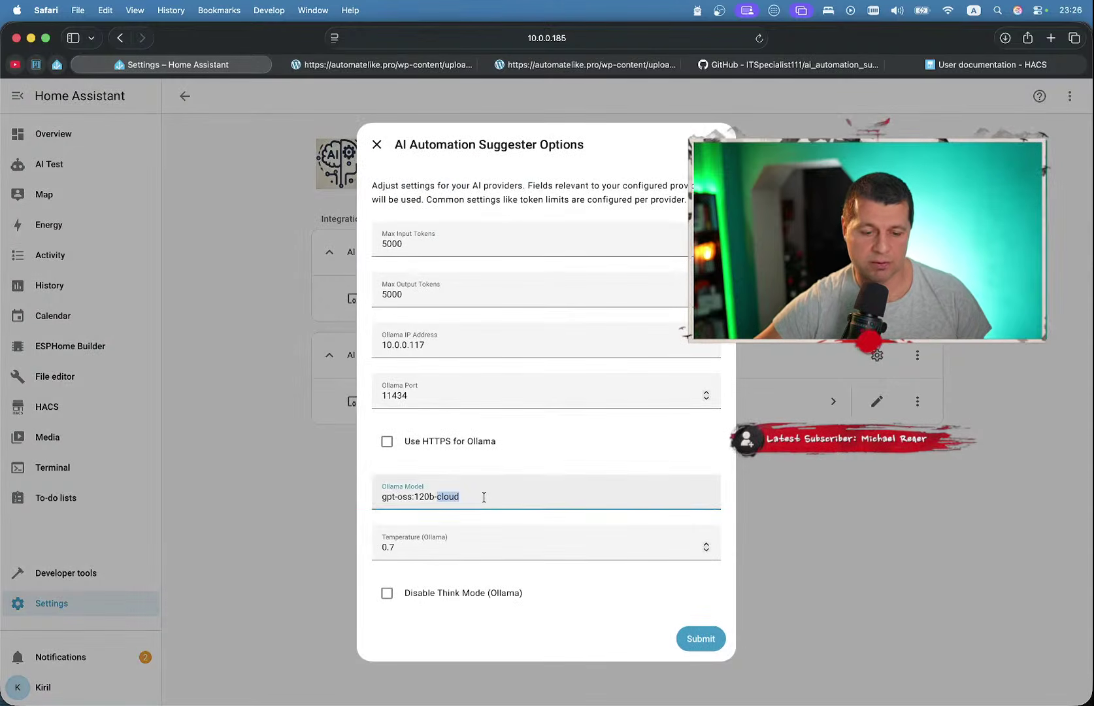
key(super+a)
key(BackSpace)
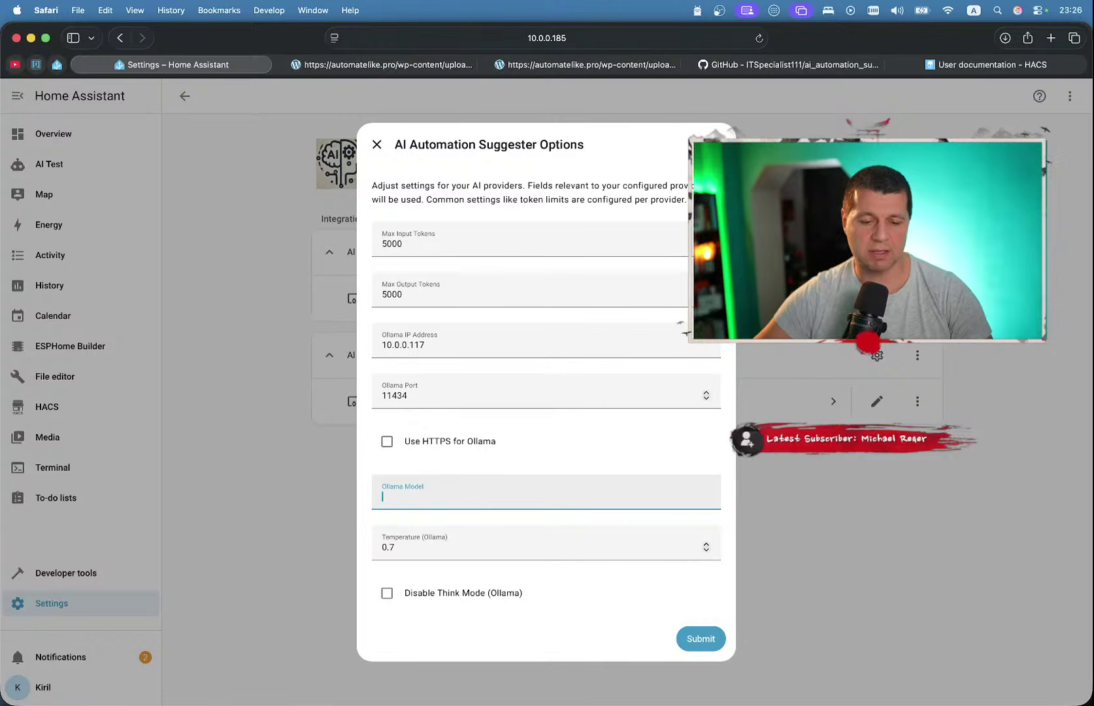
click(652, 661)
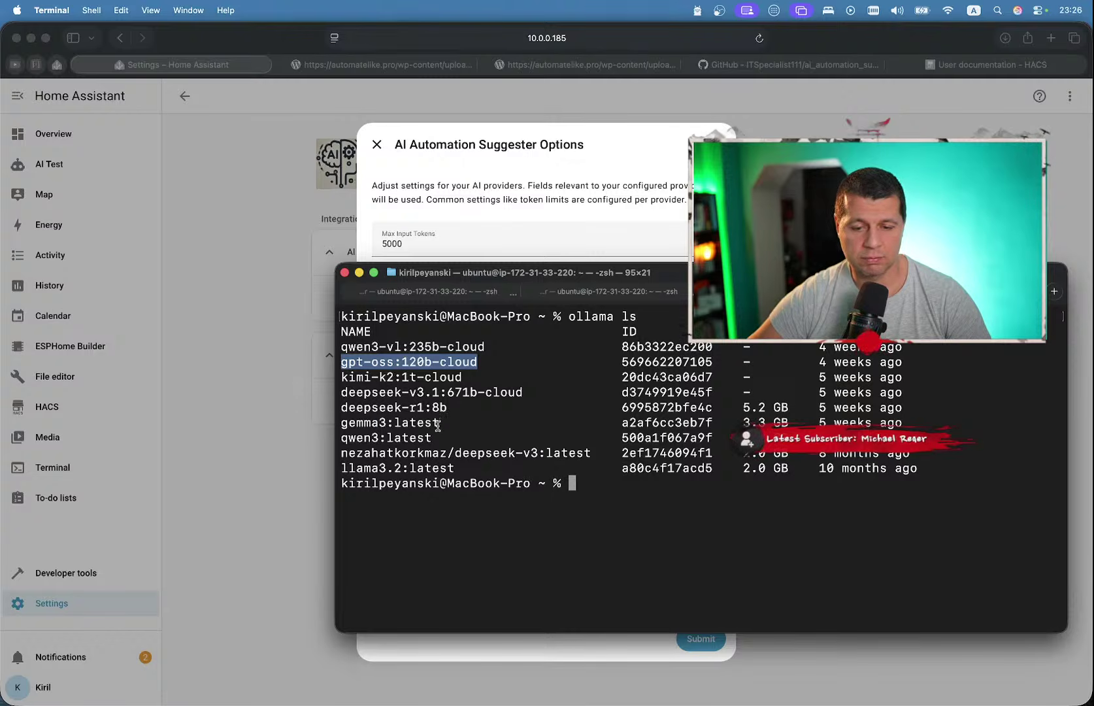
drag(439, 423, 338, 423)
key(super+c)
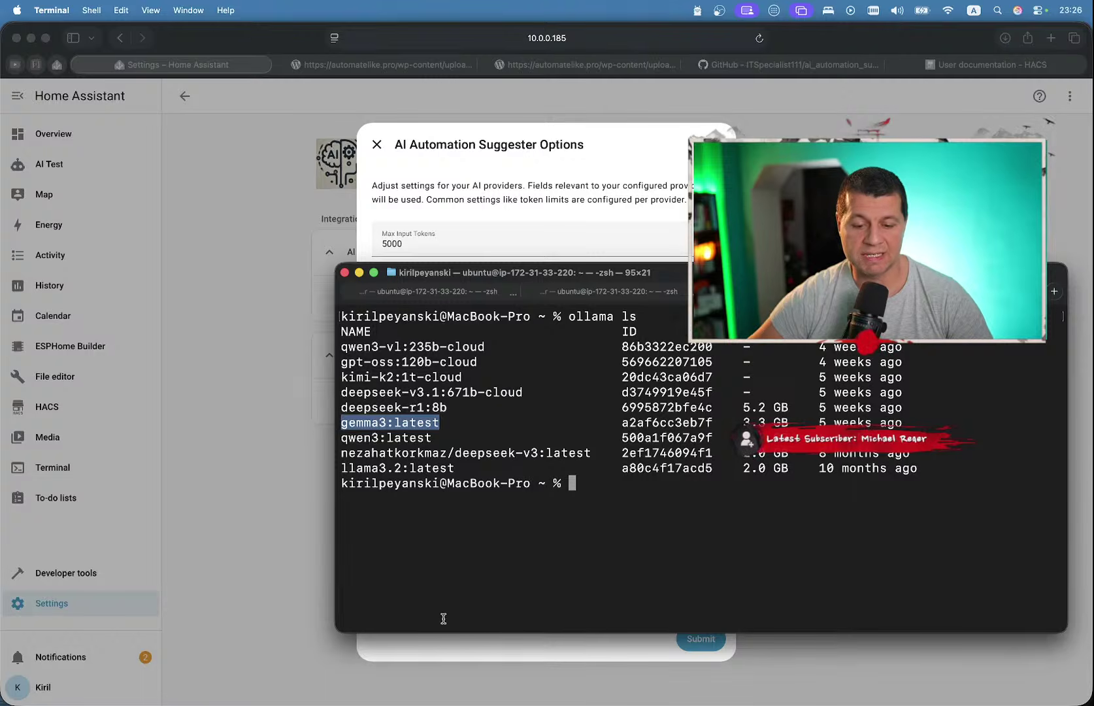
click(447, 652)
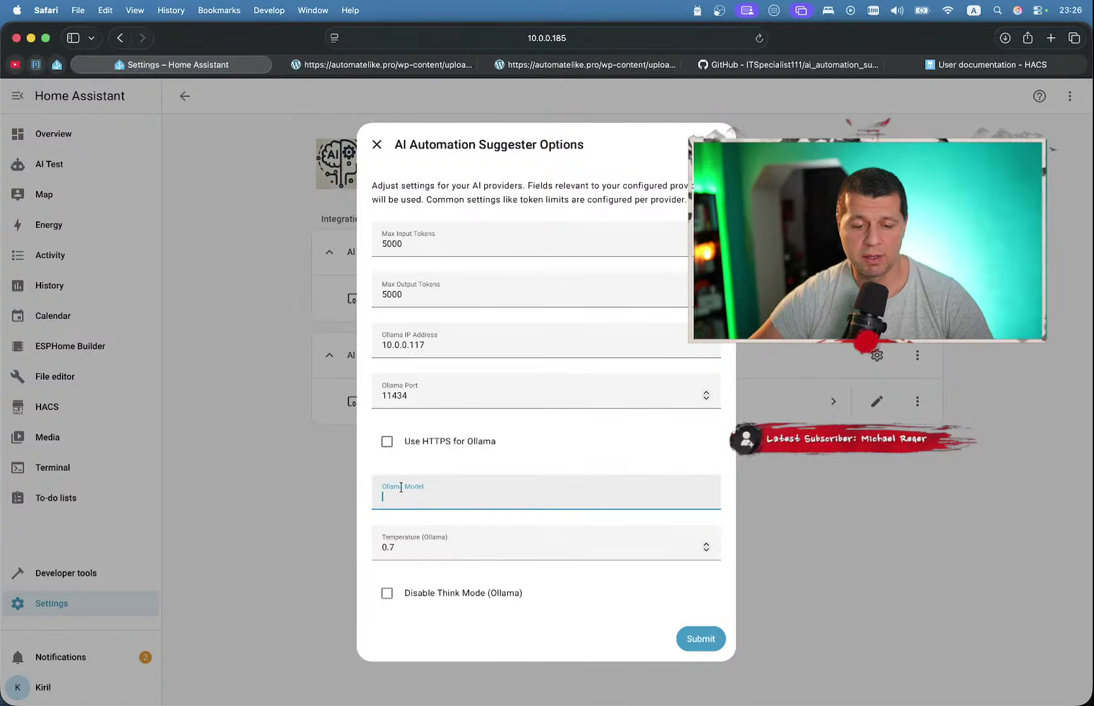
key(super+v)
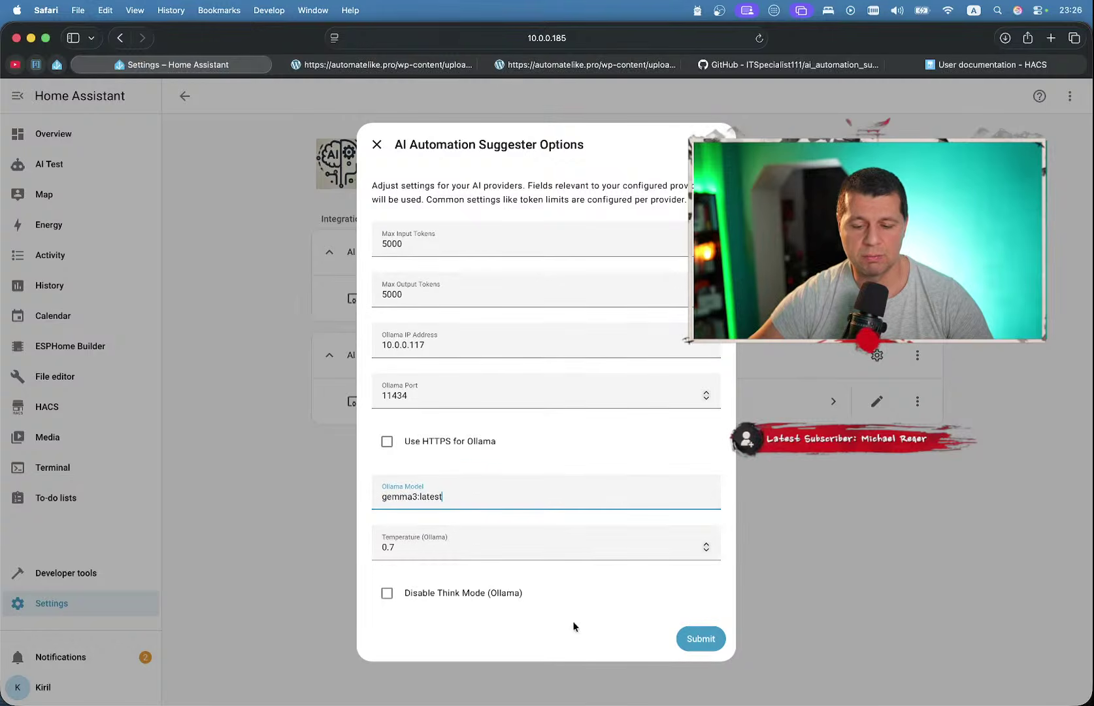
click(700, 638)
click(637, 433)
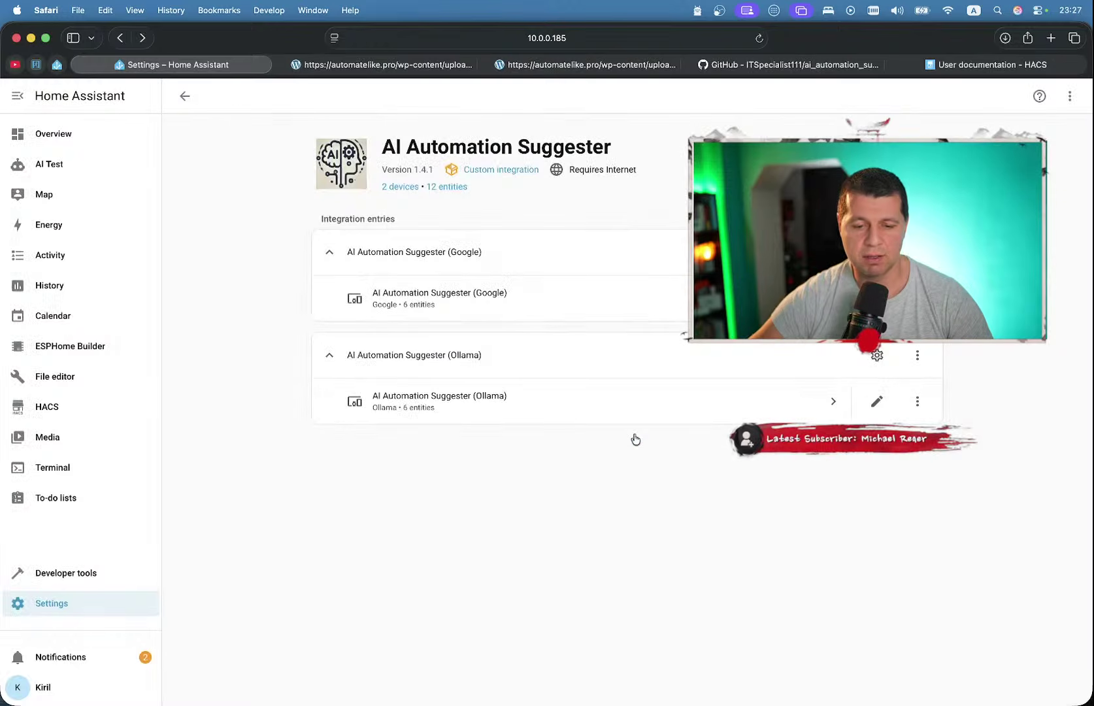
- Open the Home Assistant notifications, go through to the end of the list, and dismiss all of them
click(59, 656)
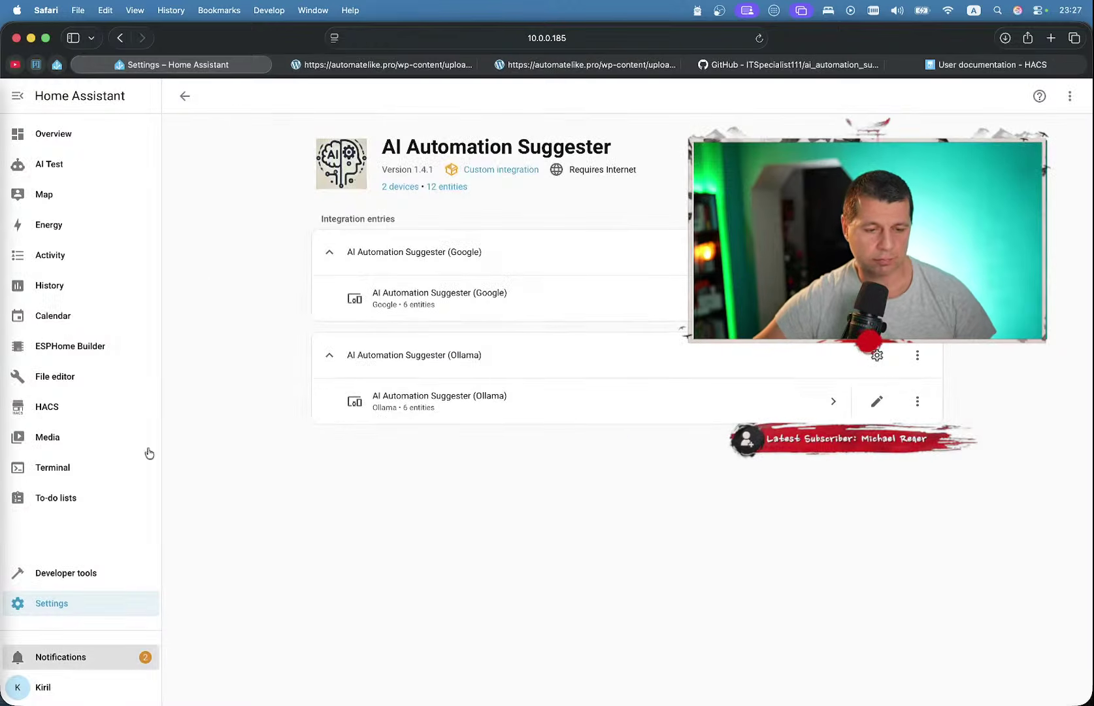
scroll(203, 255, down, 20)
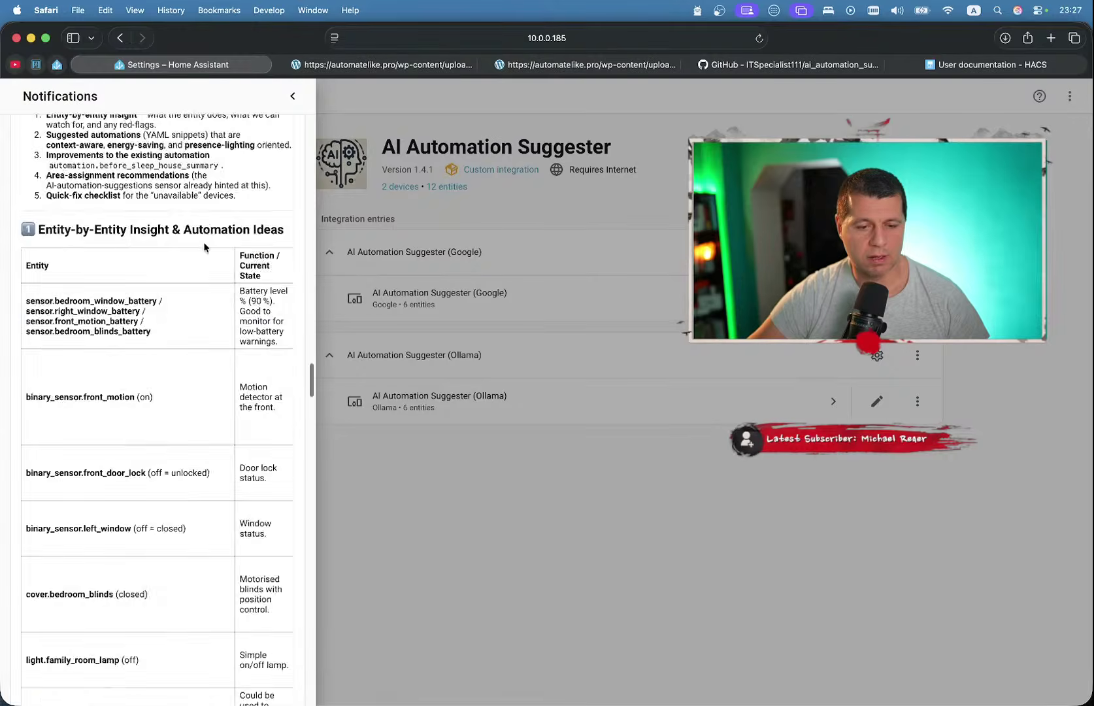
scroll(203, 247, down, 20)
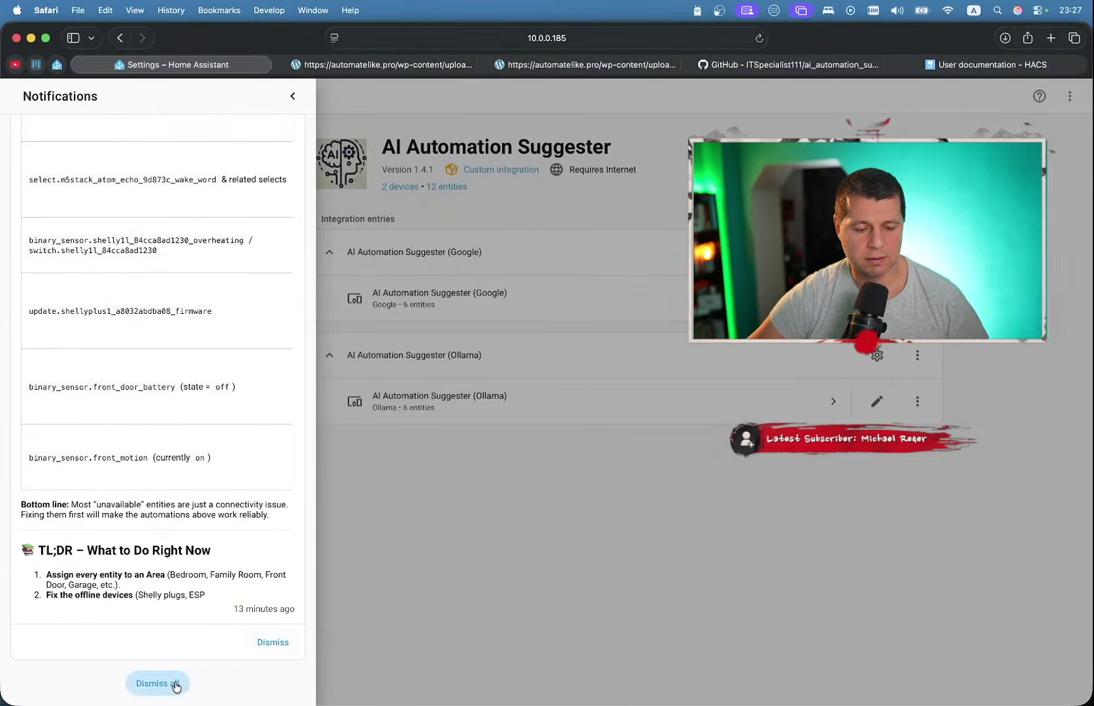
click(175, 684)
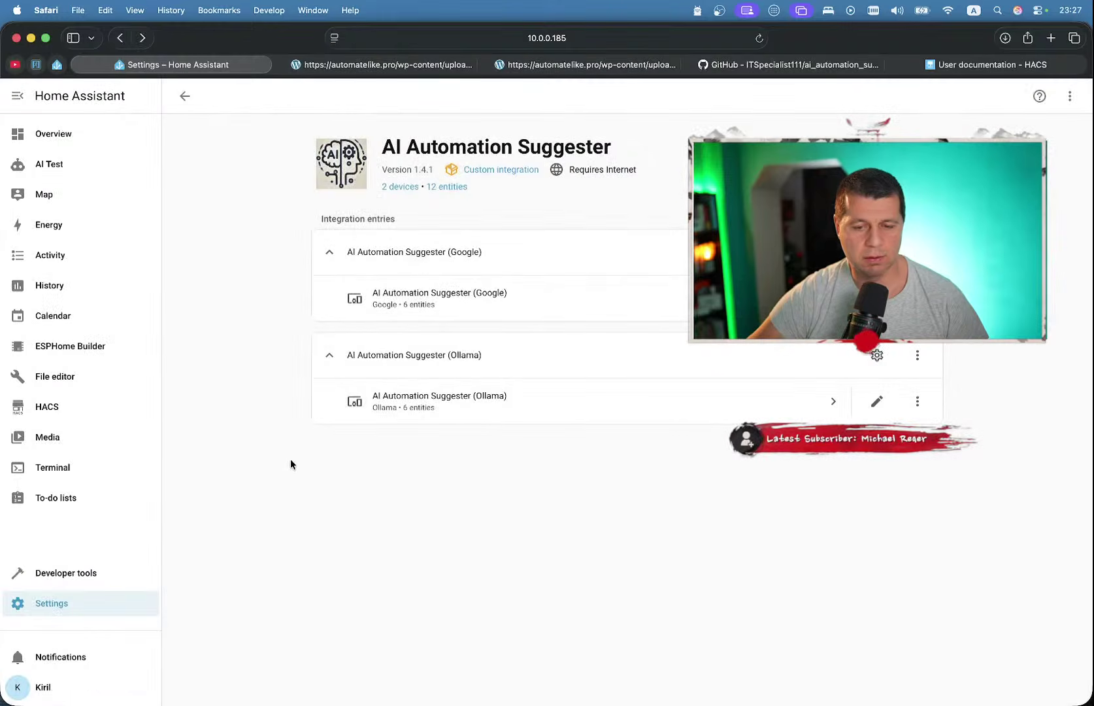
- Review the Local Models remarks in the Notes outline, and check the notifications list back in Home Assistant's settings
key(ctrl+Right)
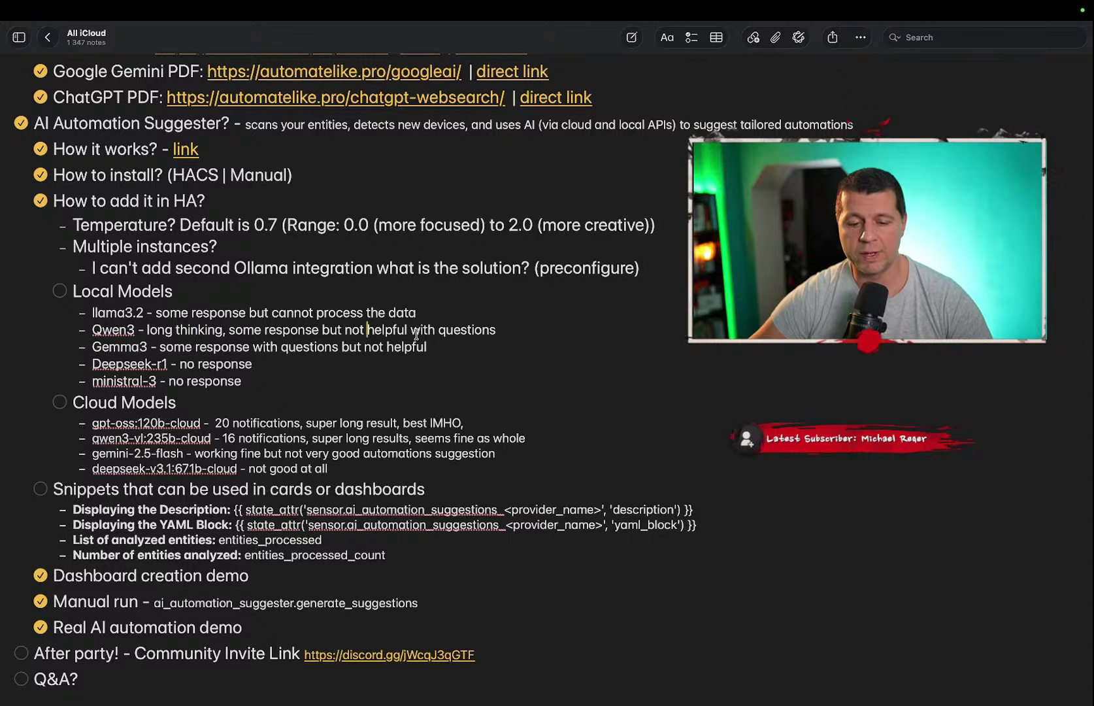
key(ctrl+Left)
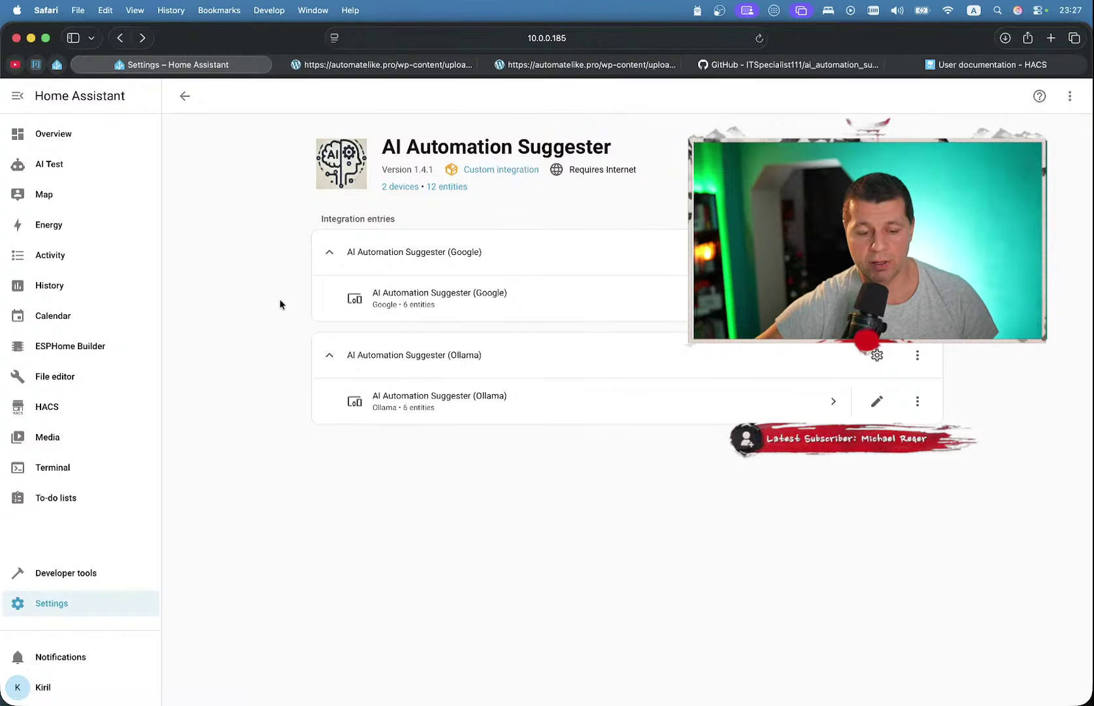
click(84, 606)
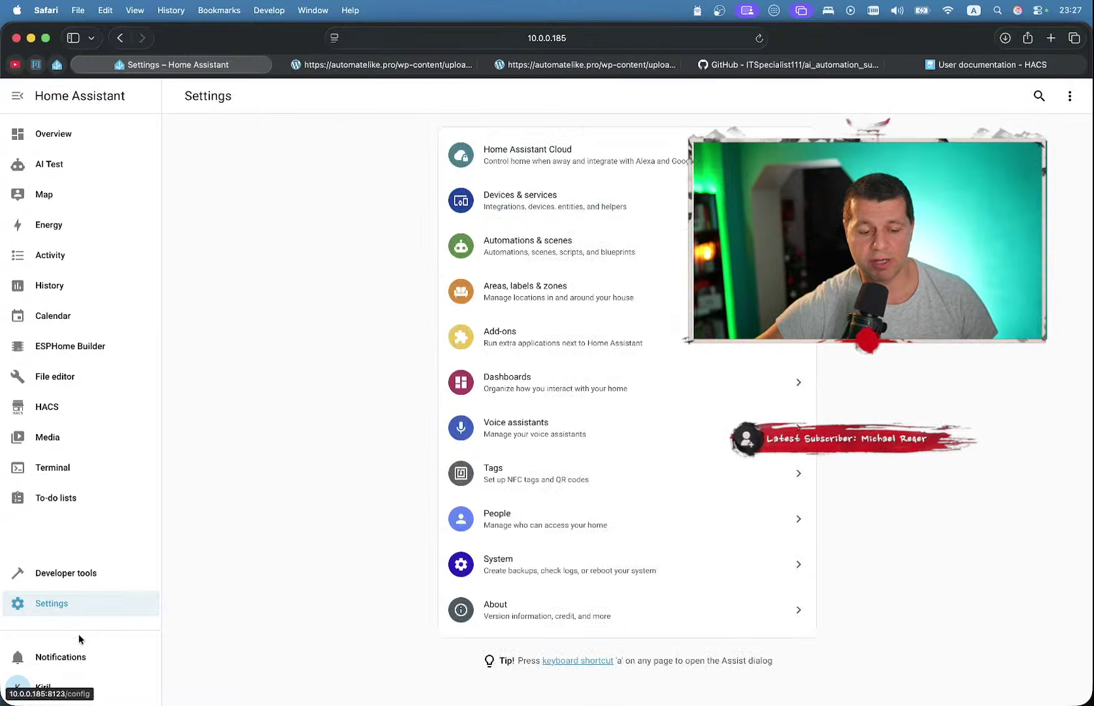
click(76, 656)
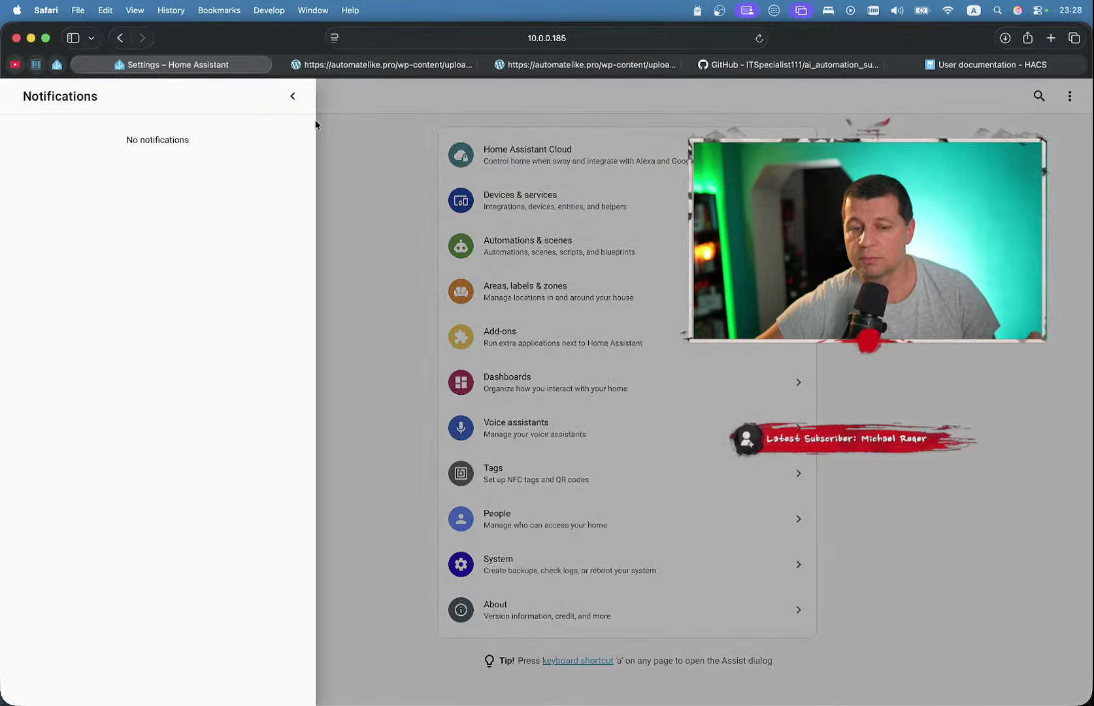
click(294, 99)
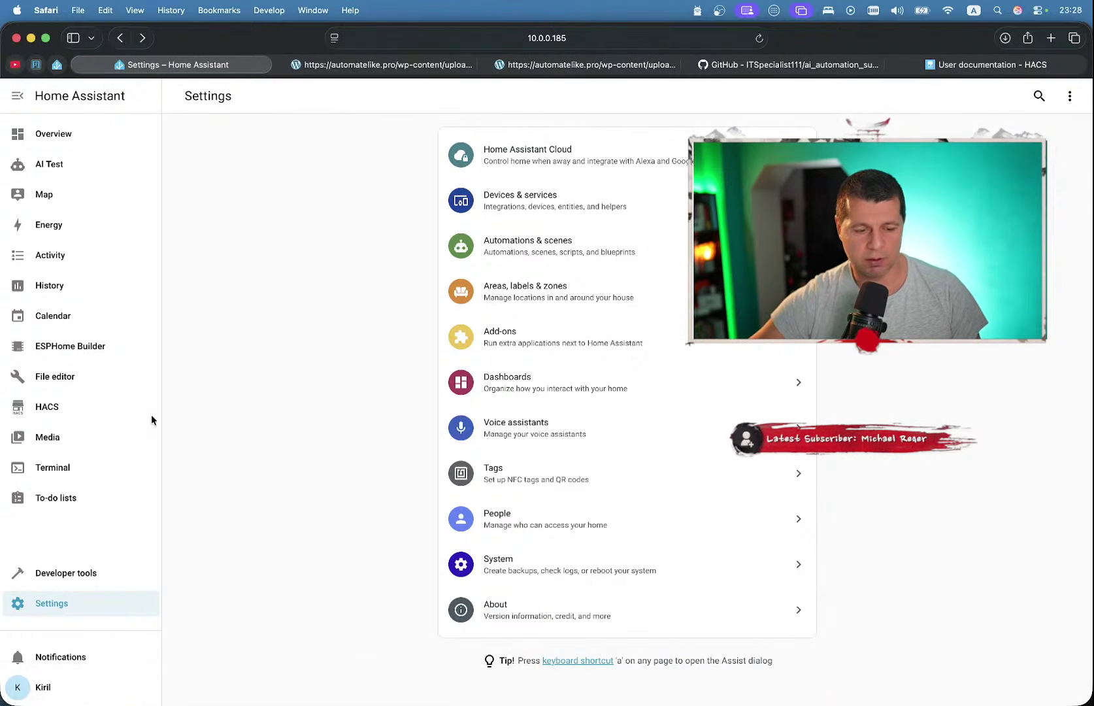
- Perform the Generate Suggestions action from the developer tools with AI Automation Suggester (Ollama) as the provider configuration
click(80, 578)
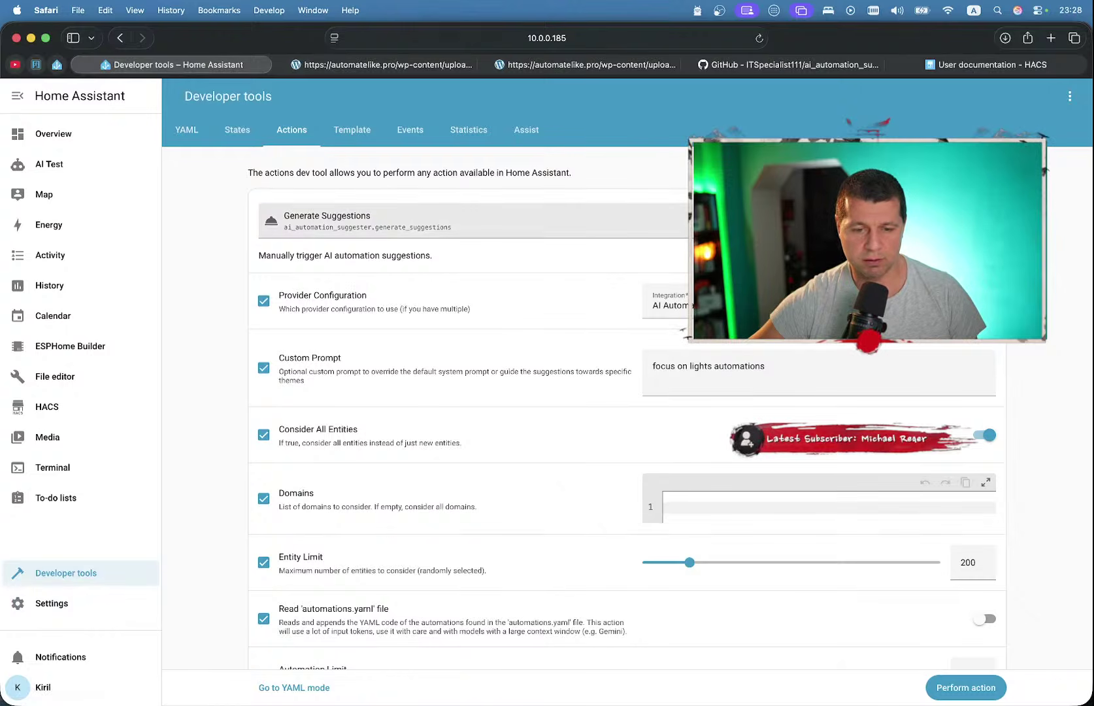
click(819, 301)
click(751, 385)
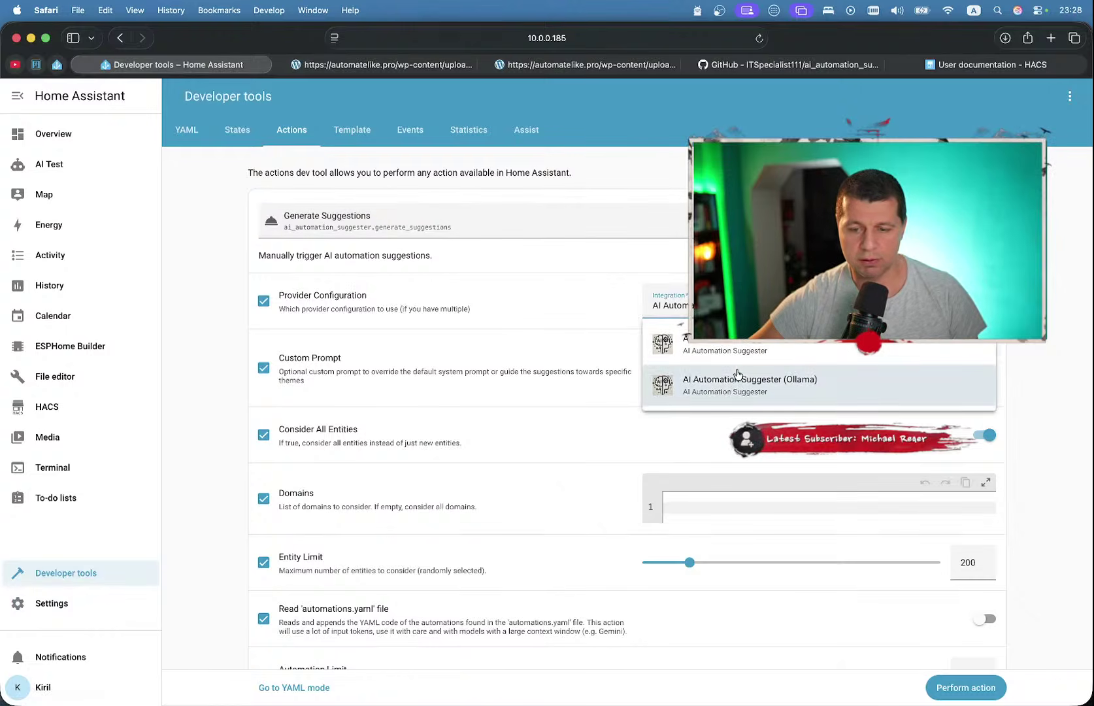
scroll(841, 596, down, 2)
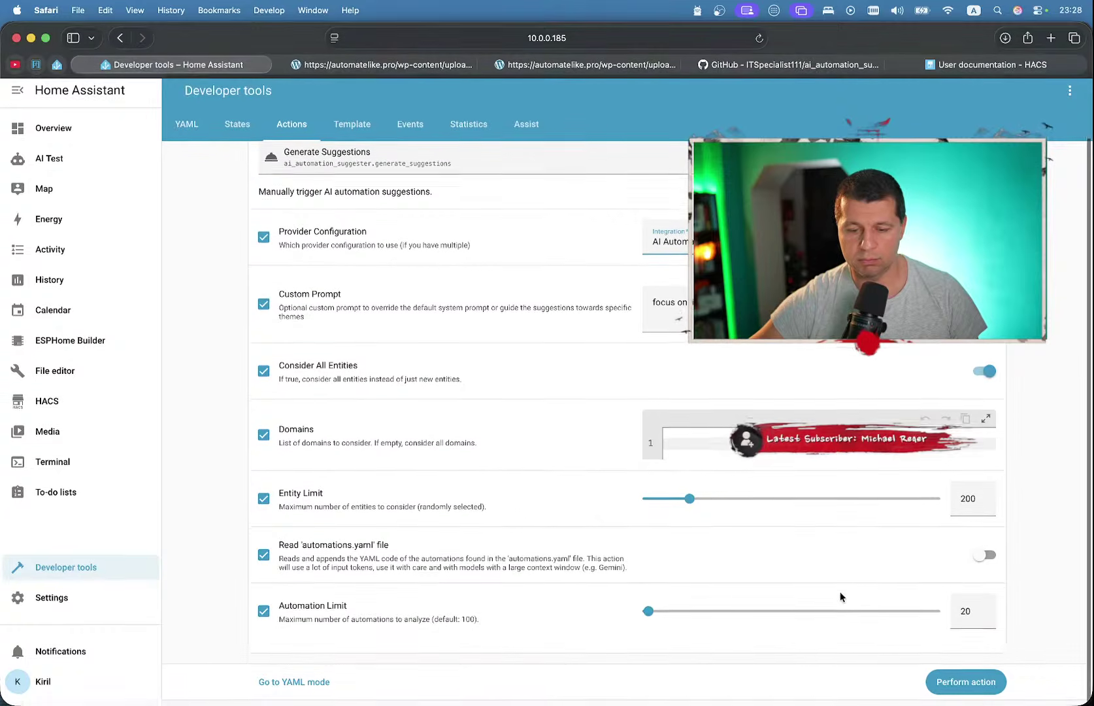
click(966, 687)
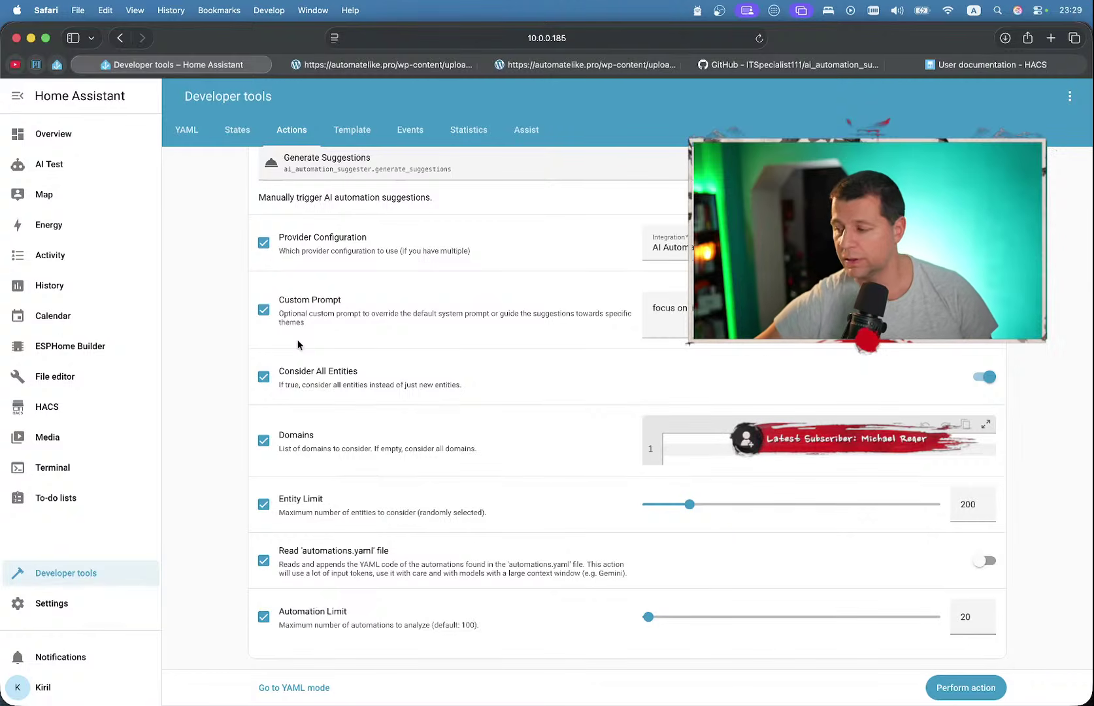
- Switch to the Notes outline and review the Local Models and Cloud Models remarks, including the deepseek-v3.1:671b-cloud entry, and return to Safari
key(ctrl+Right)
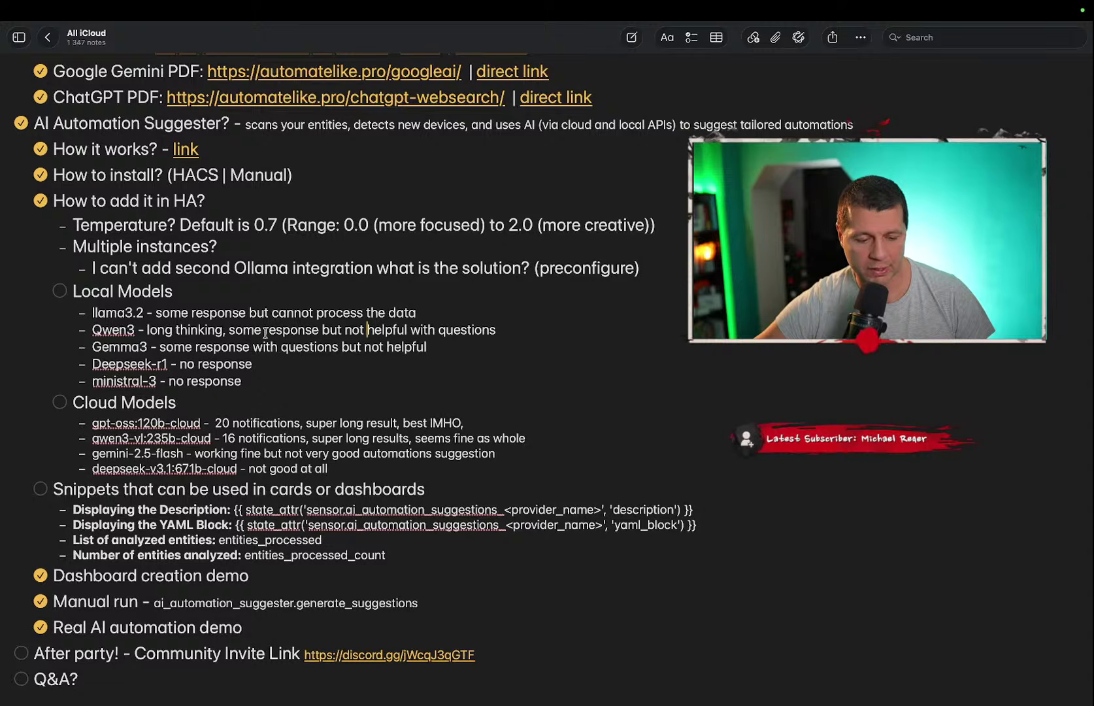
scroll(264, 333, down, 2)
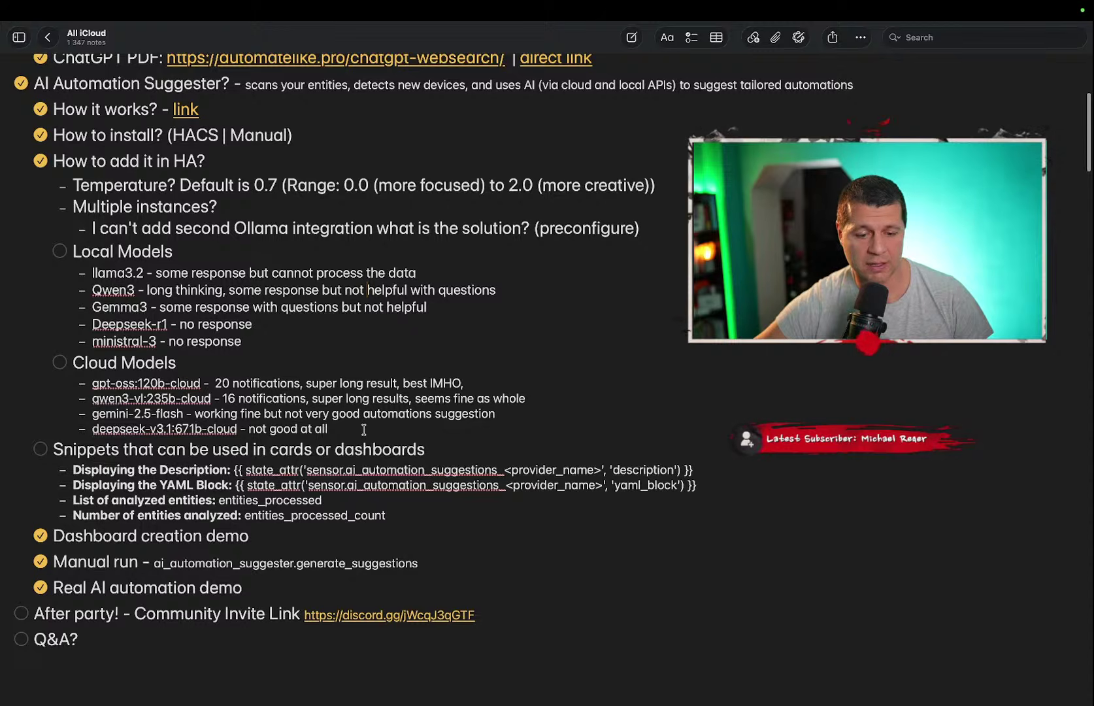
double_click(134, 428)
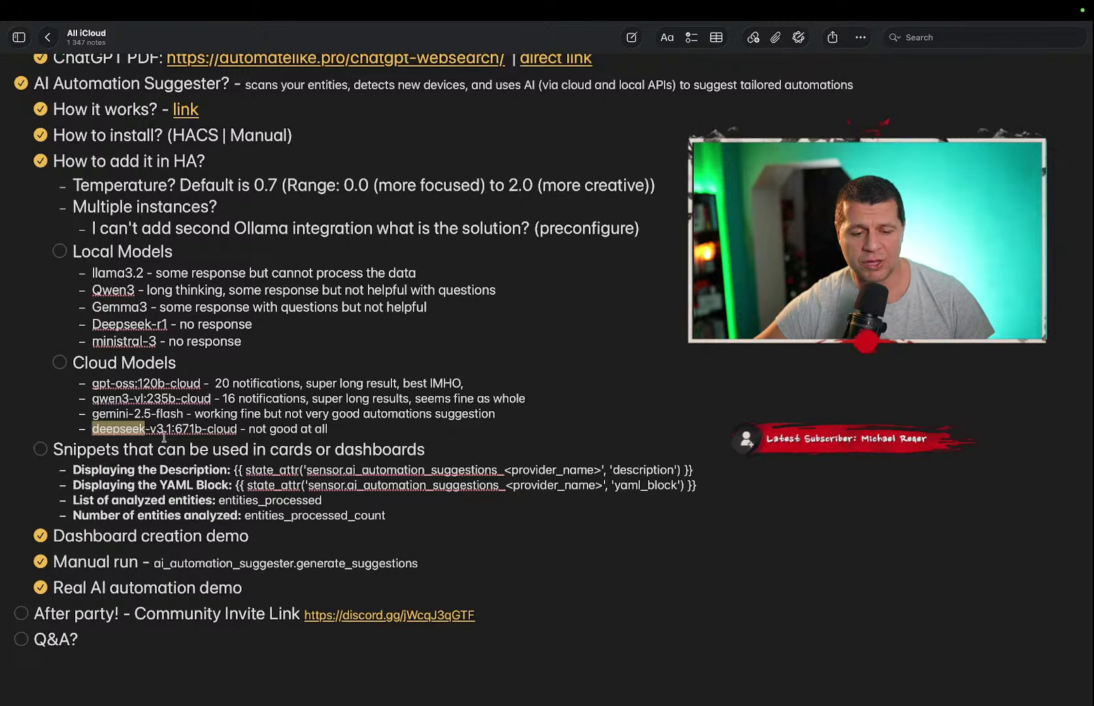
click(173, 428)
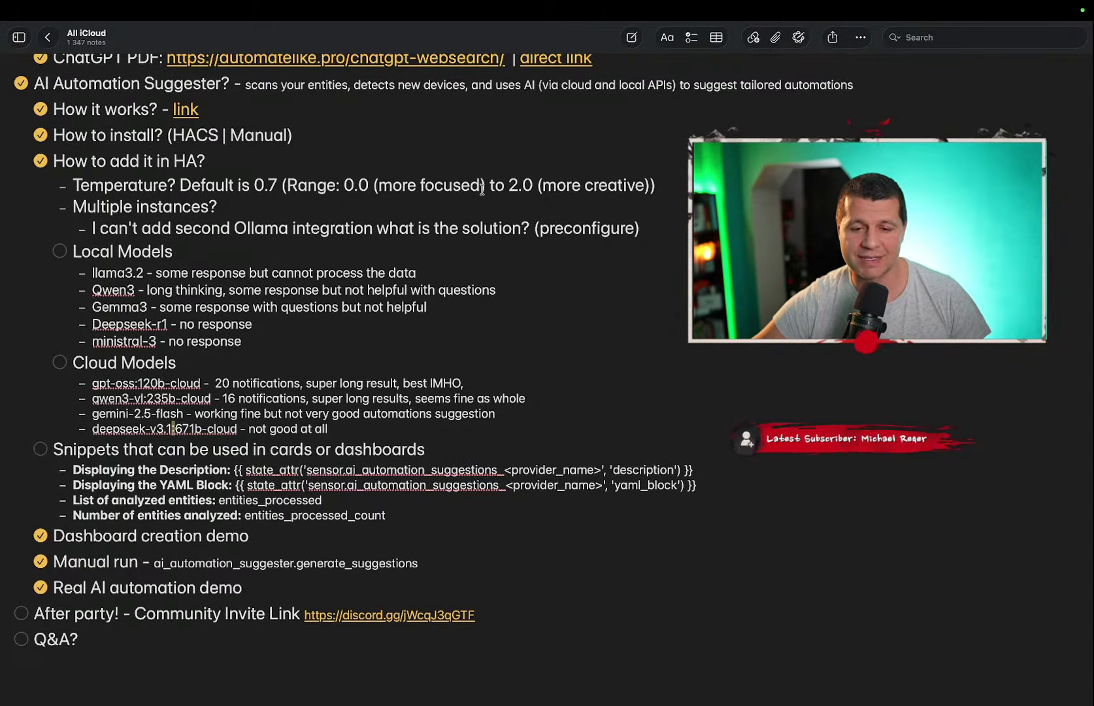
key(ctrl+Left)
key(ctrl+Right)
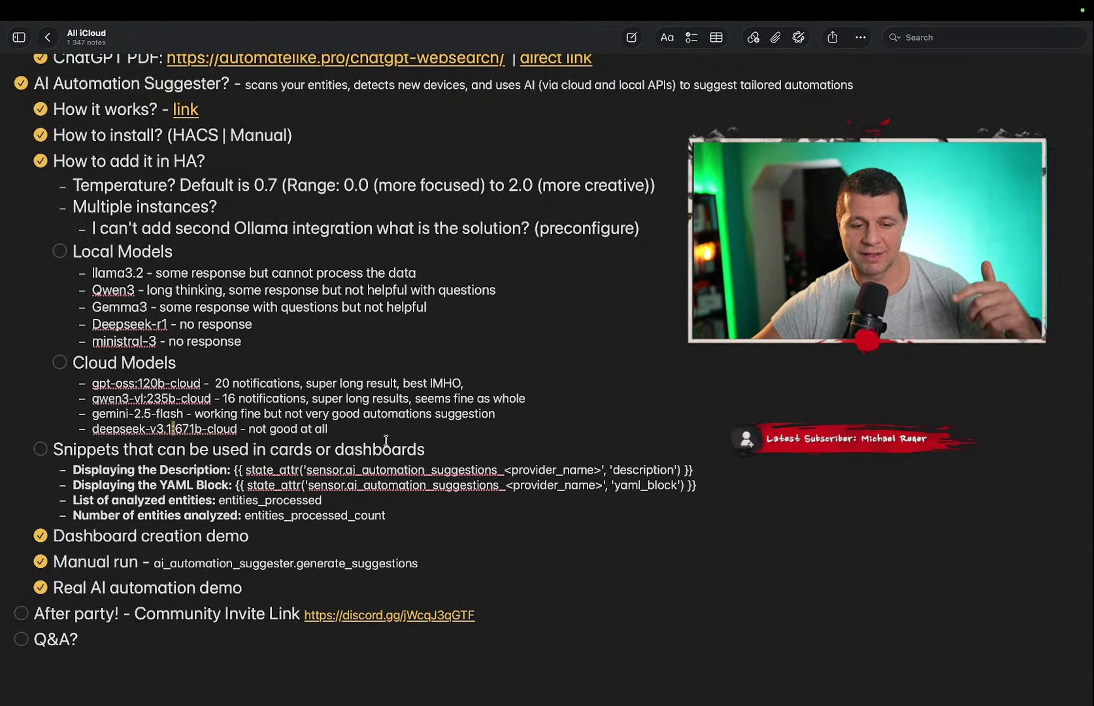
key(ctrl+Left)
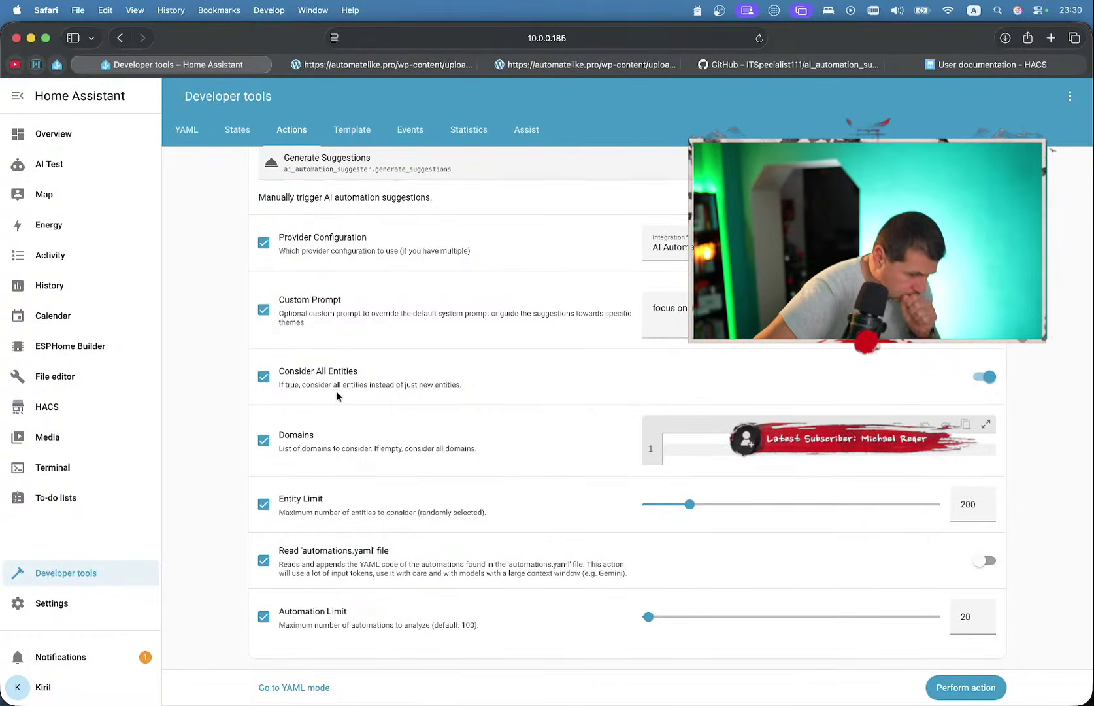
- Open the new AI Automation Suggestions (Ollama) notification and read it from its overall structure through the sensor list to the end
click(89, 663)
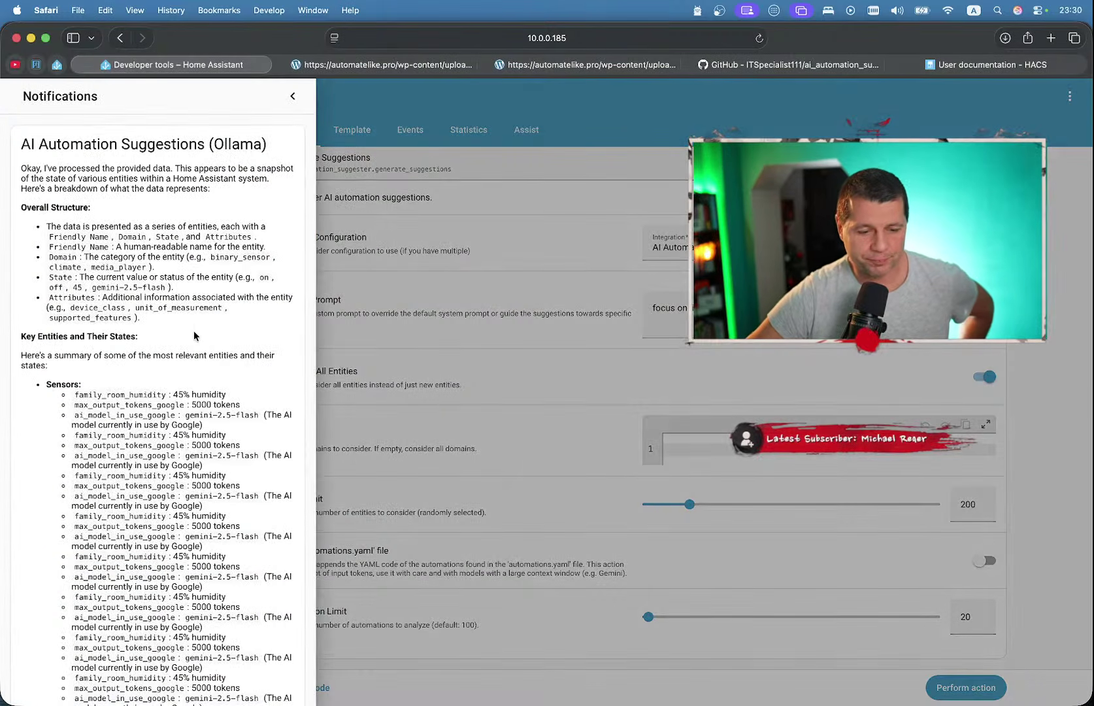
scroll(195, 336, down, 1)
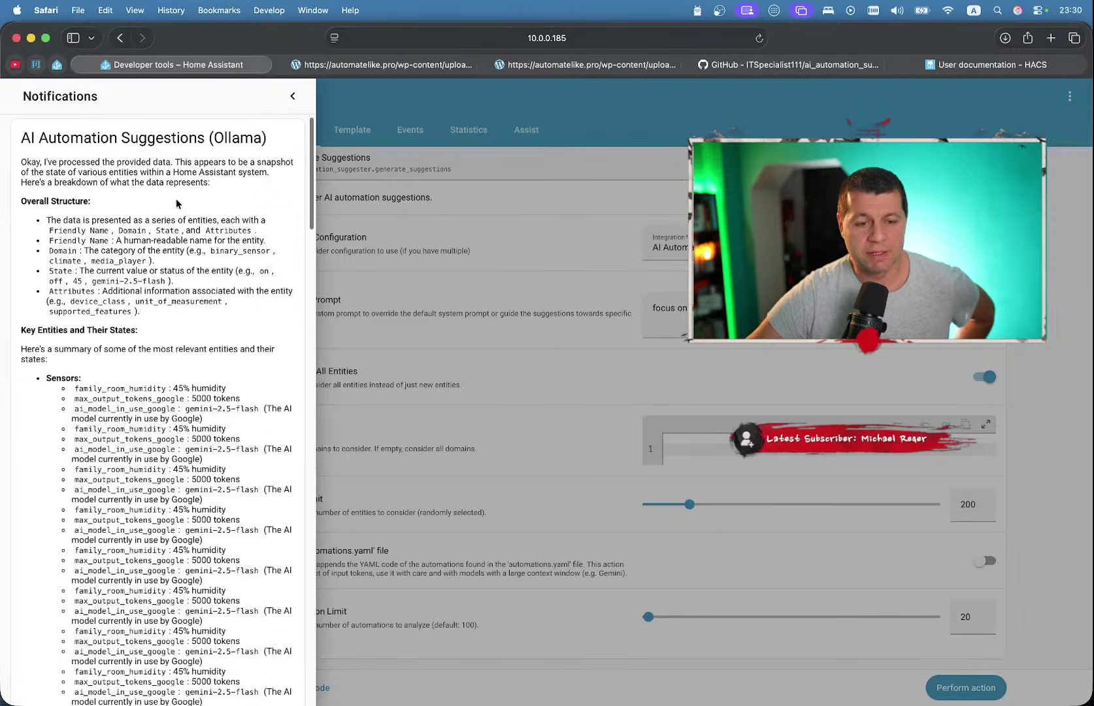
scroll(167, 212, down, 10)
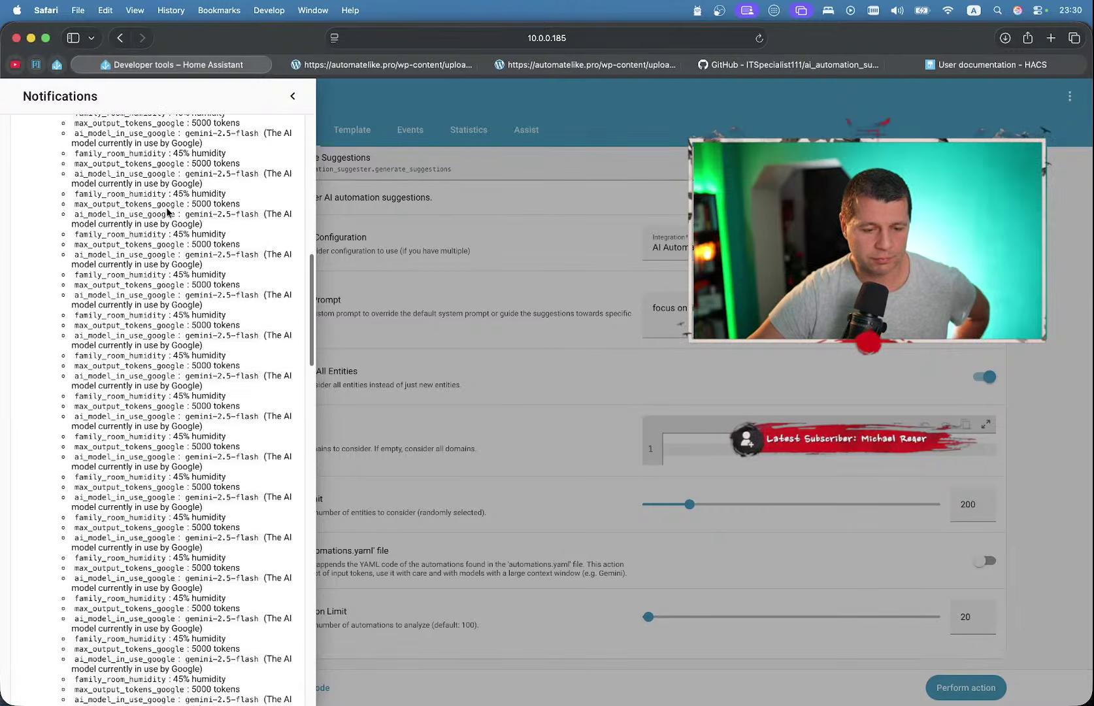
scroll(167, 213, down, 5)
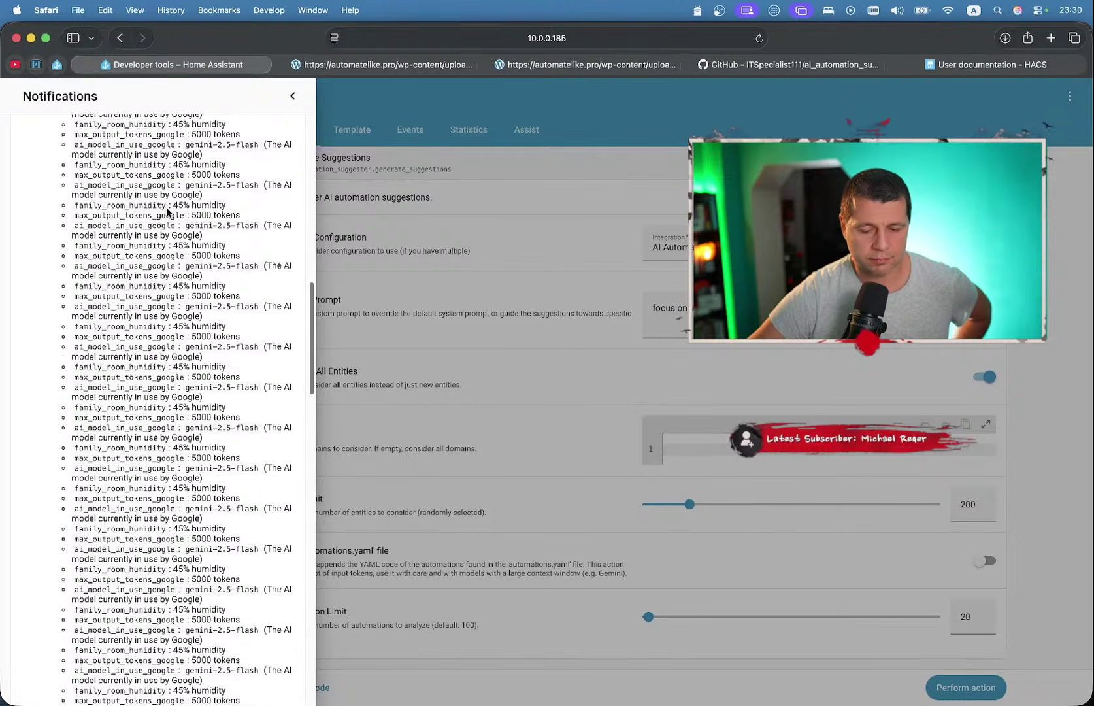
scroll(167, 207, down, 10)
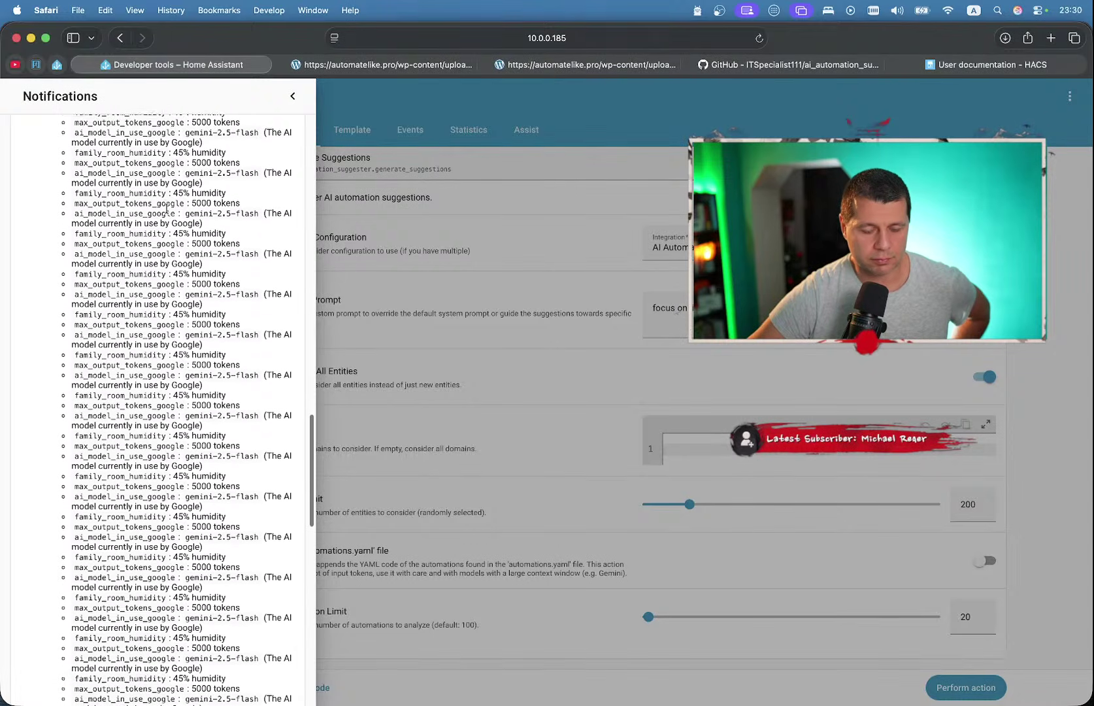
scroll(167, 208, down, 8)
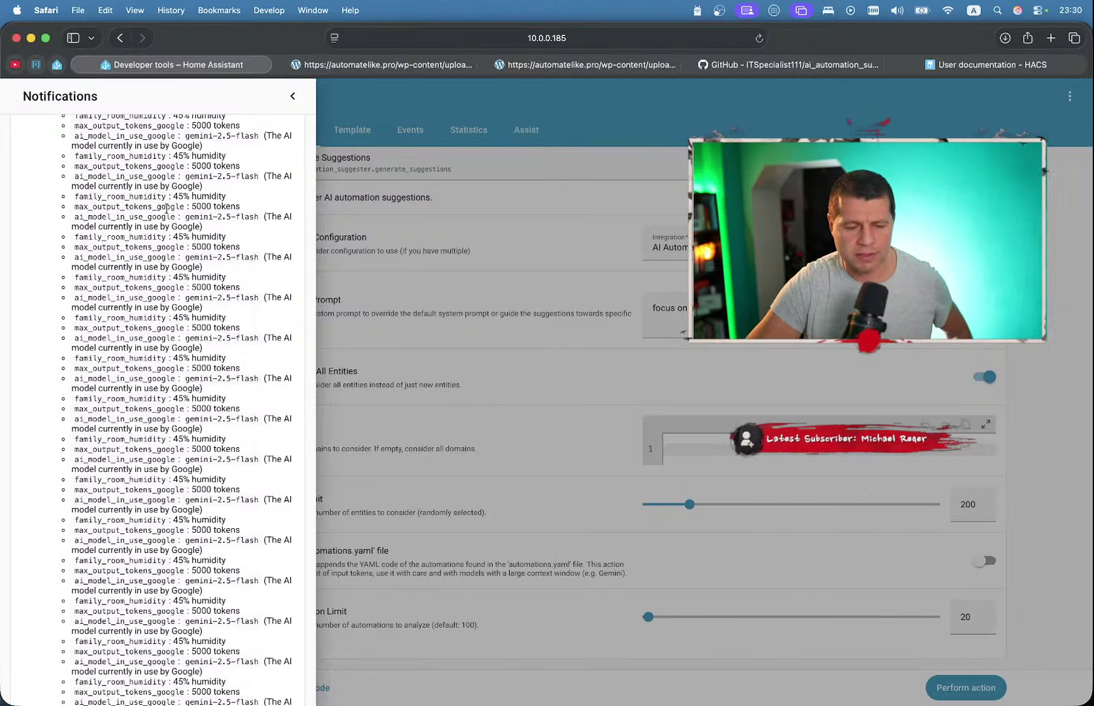
scroll(167, 237, down, 20)
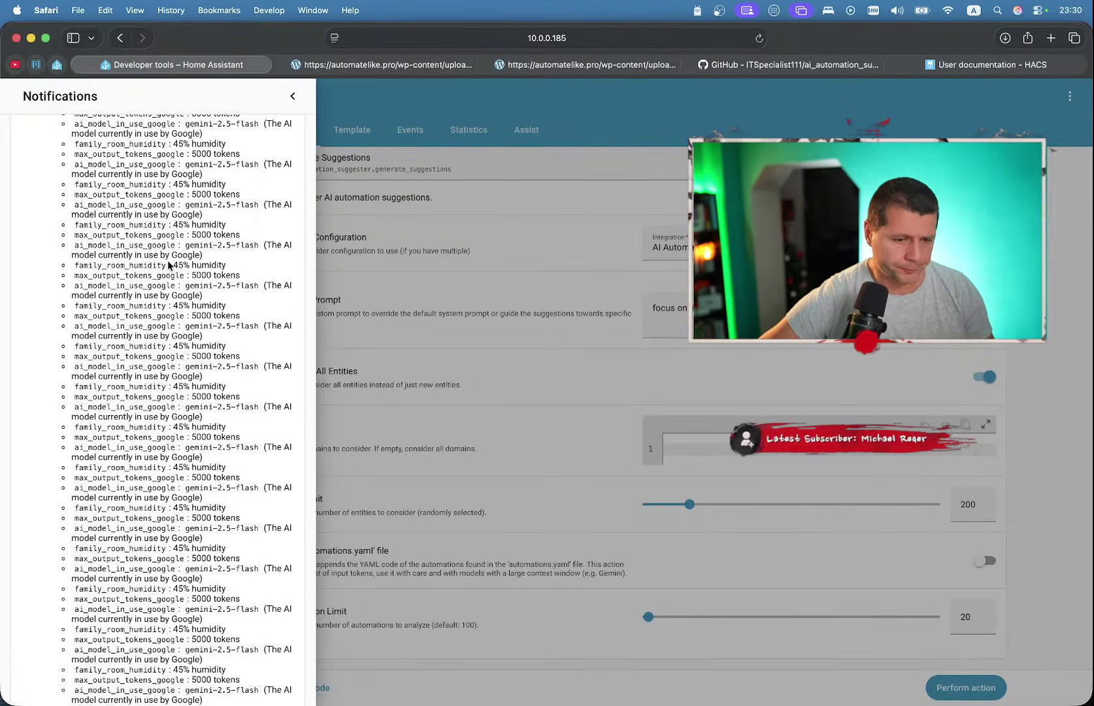
scroll(167, 260, up, 10)
scroll(168, 264, up, 5)
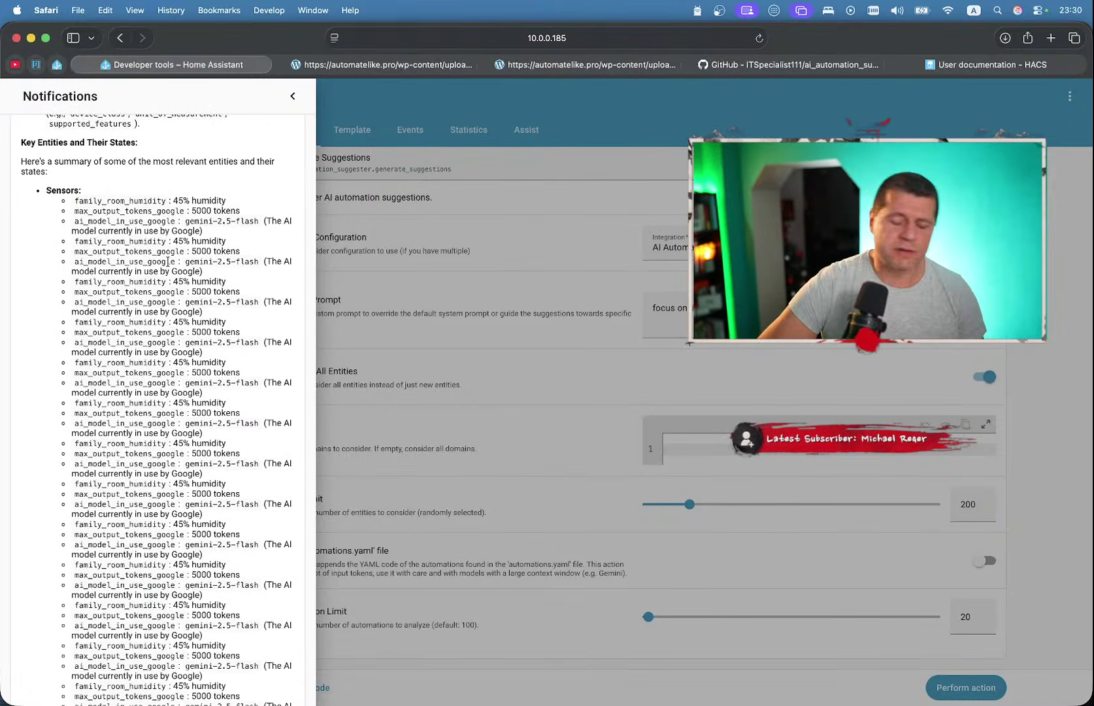
scroll(169, 262, up, 2)
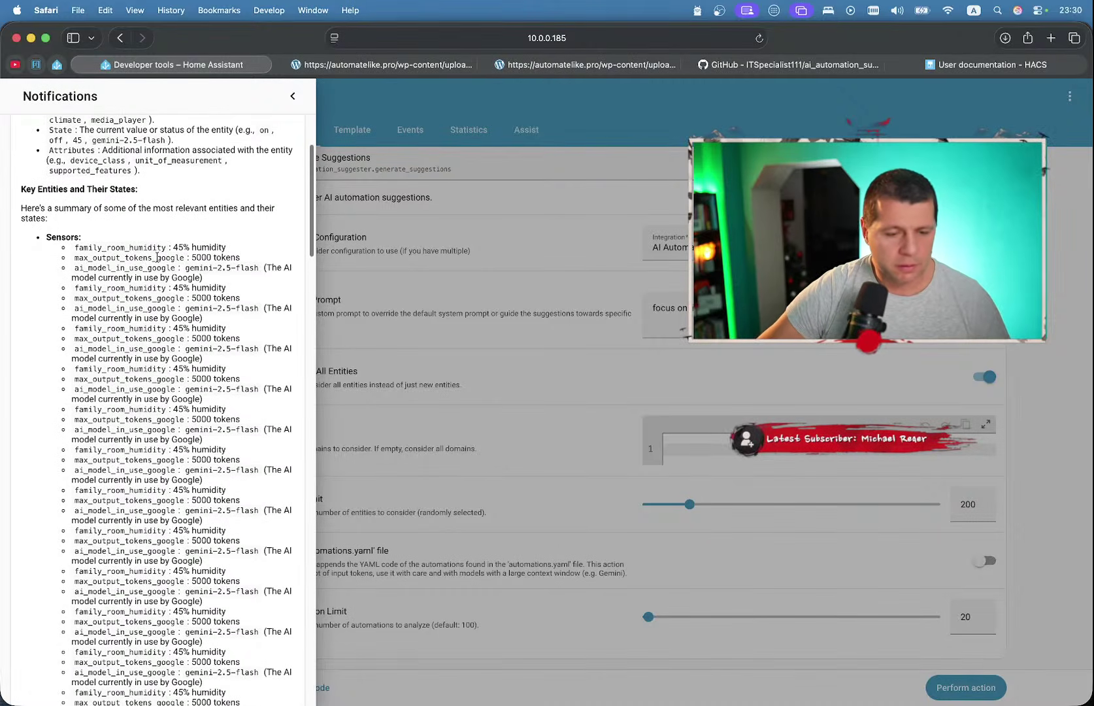
scroll(156, 257, up, 5)
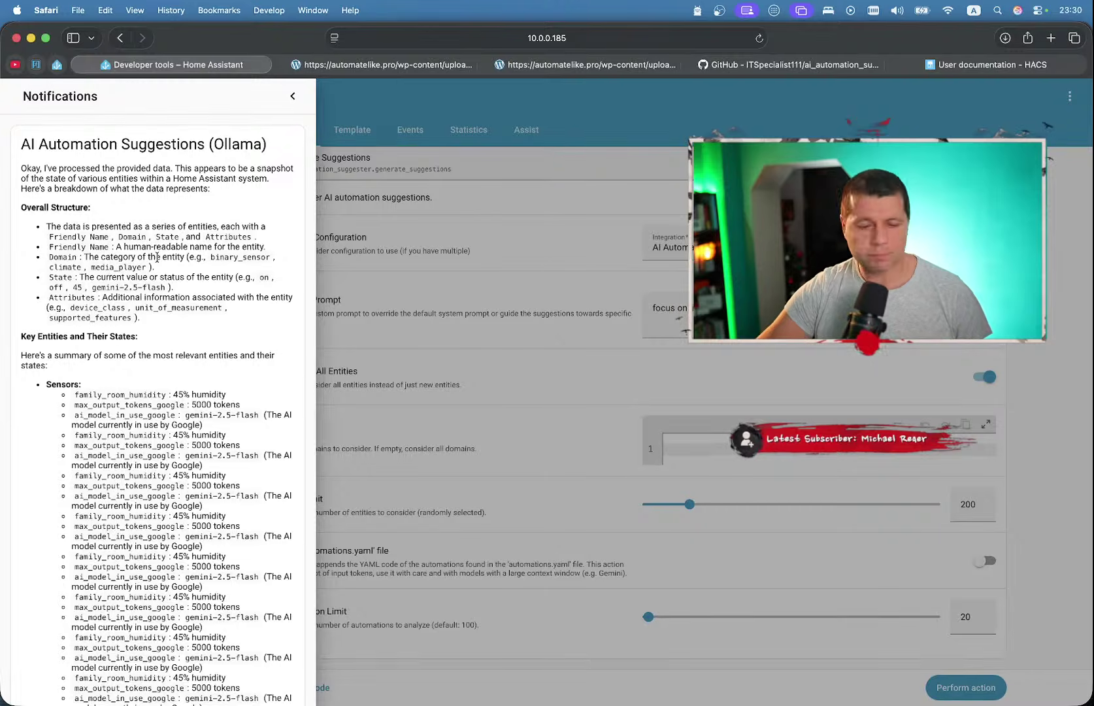
scroll(96, 314, down, 15)
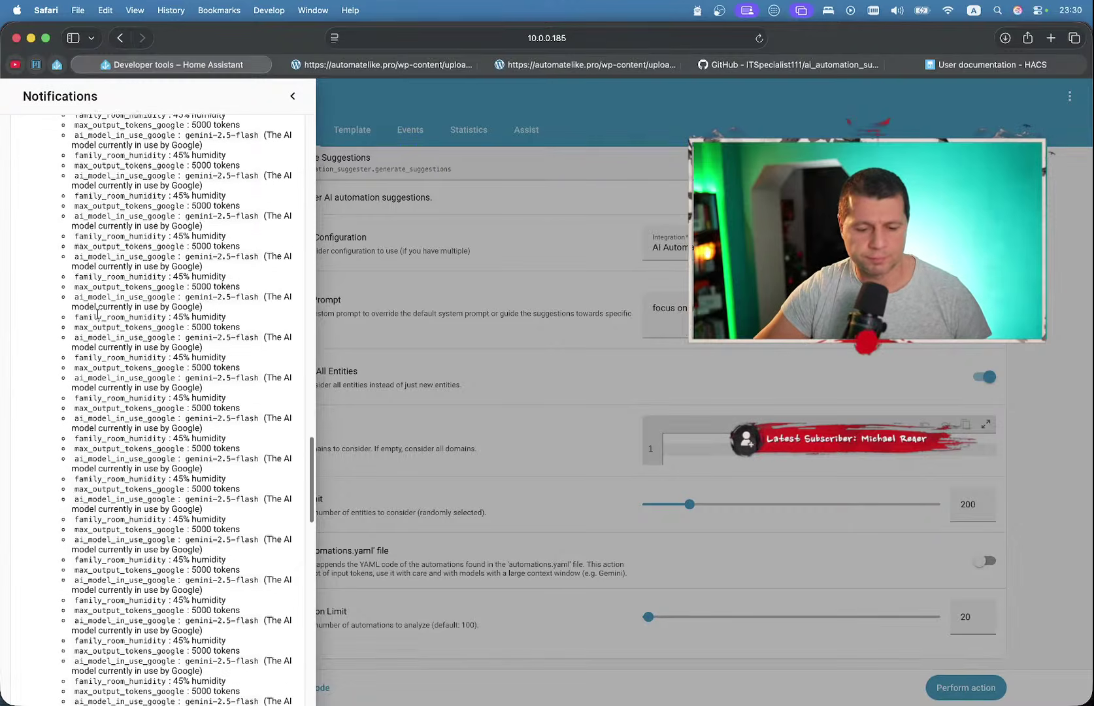
drag(117, 284, 188, 458)
scroll(190, 460, down, 6)
scroll(189, 460, down, 3)
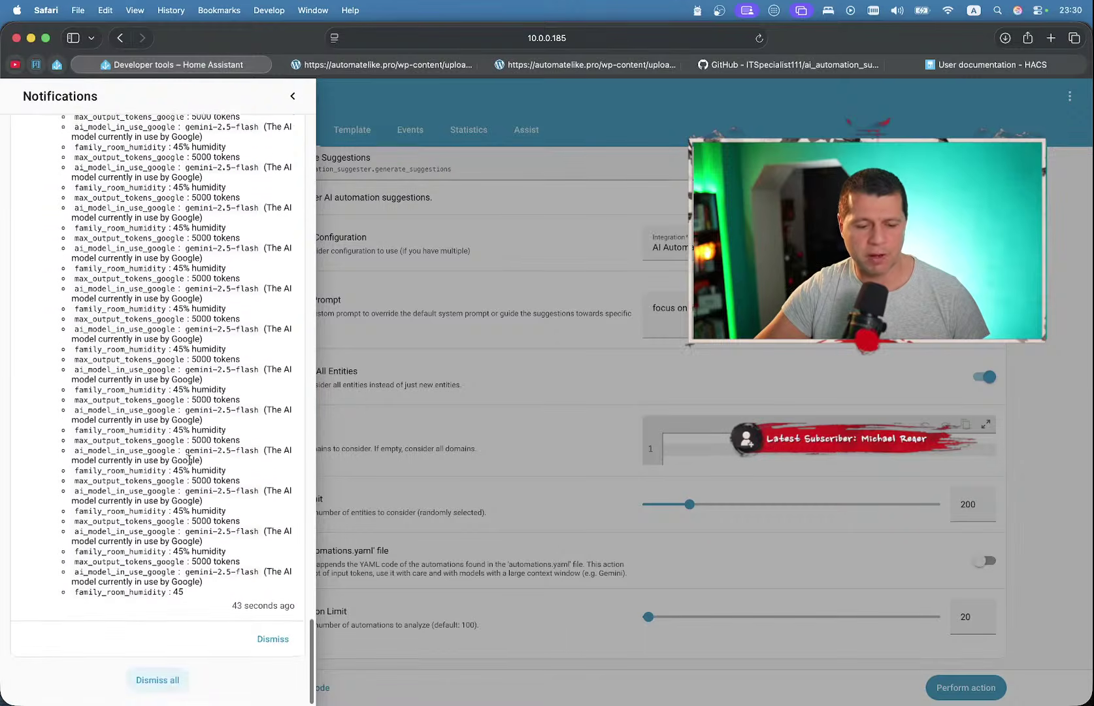
- Read the newest AI Automation Suggestions (Ollama) notification, covering its key observations, specific entity details, recommendations and closing questions
scroll(189, 460, up, 10)
scroll(189, 460, up, 8)
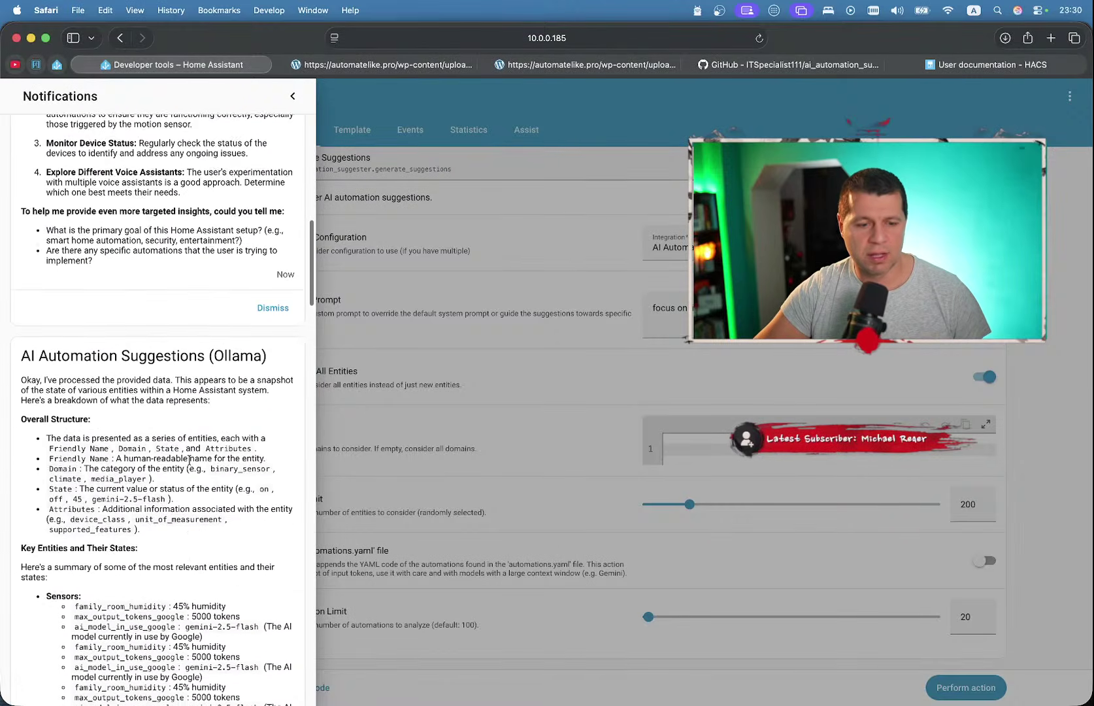
scroll(190, 443, down, 1)
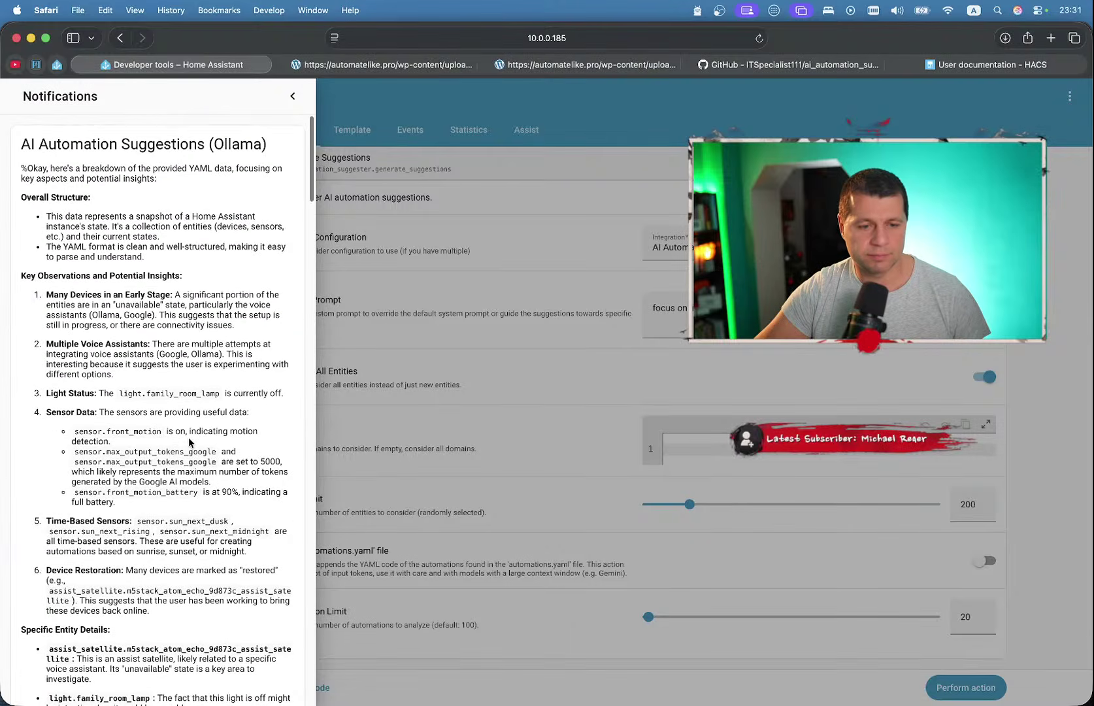
scroll(189, 442, down, 5)
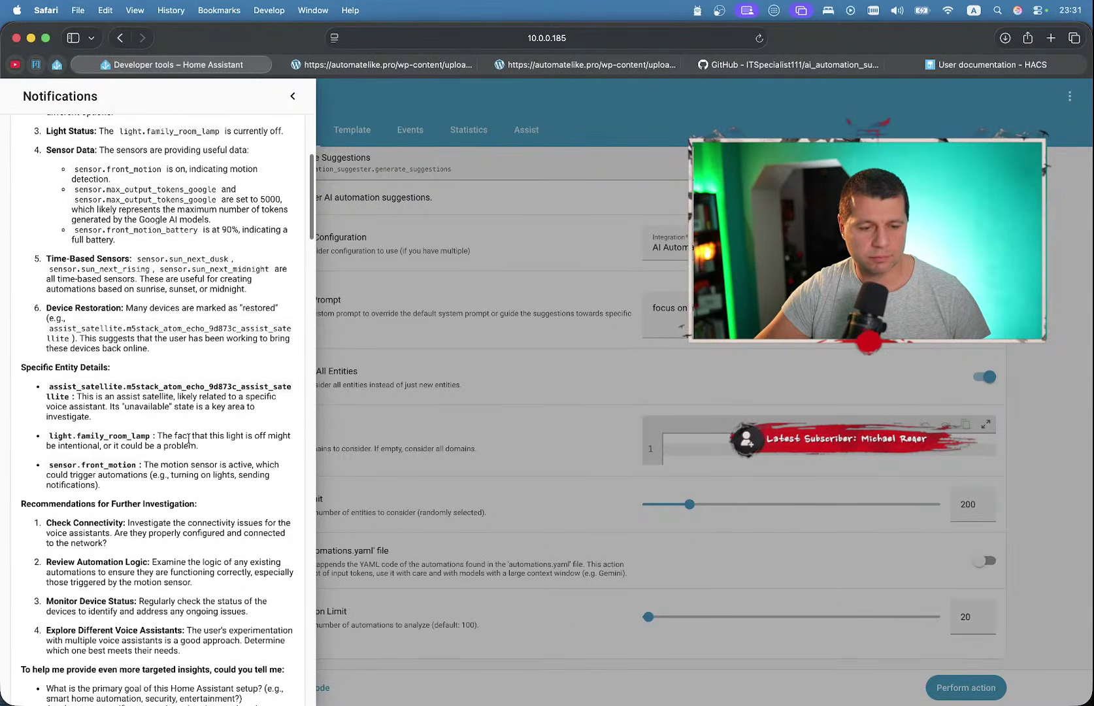
scroll(189, 442, up, 5)
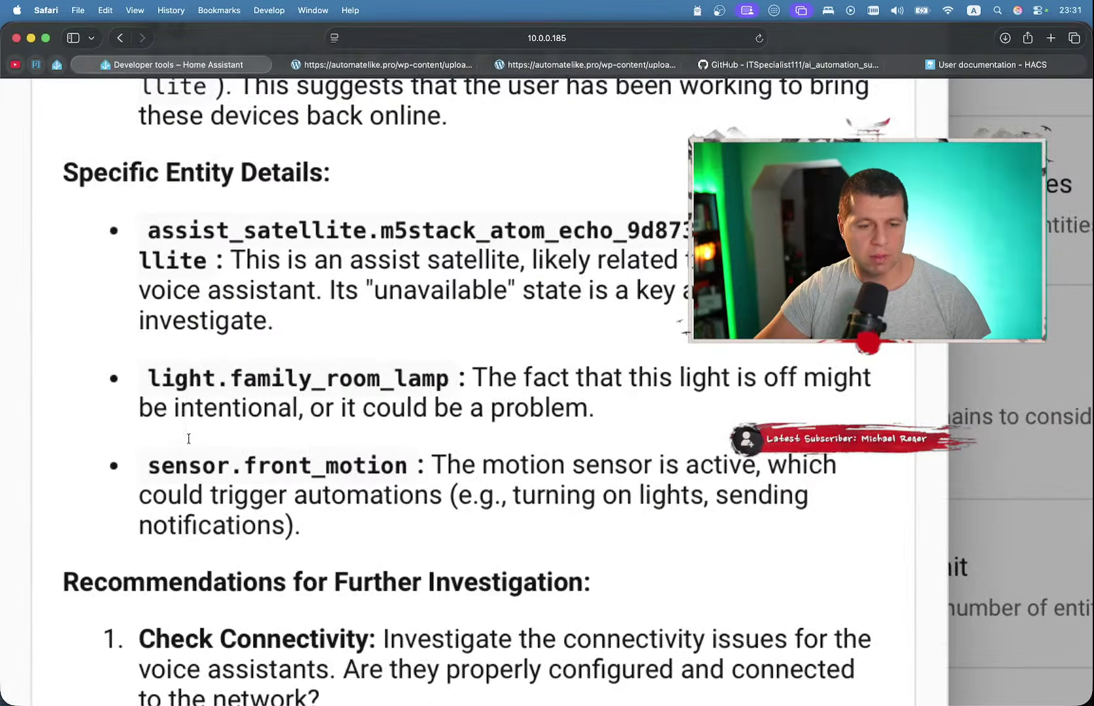
scroll(188, 441, up, 10)
scroll(190, 442, down, 2)
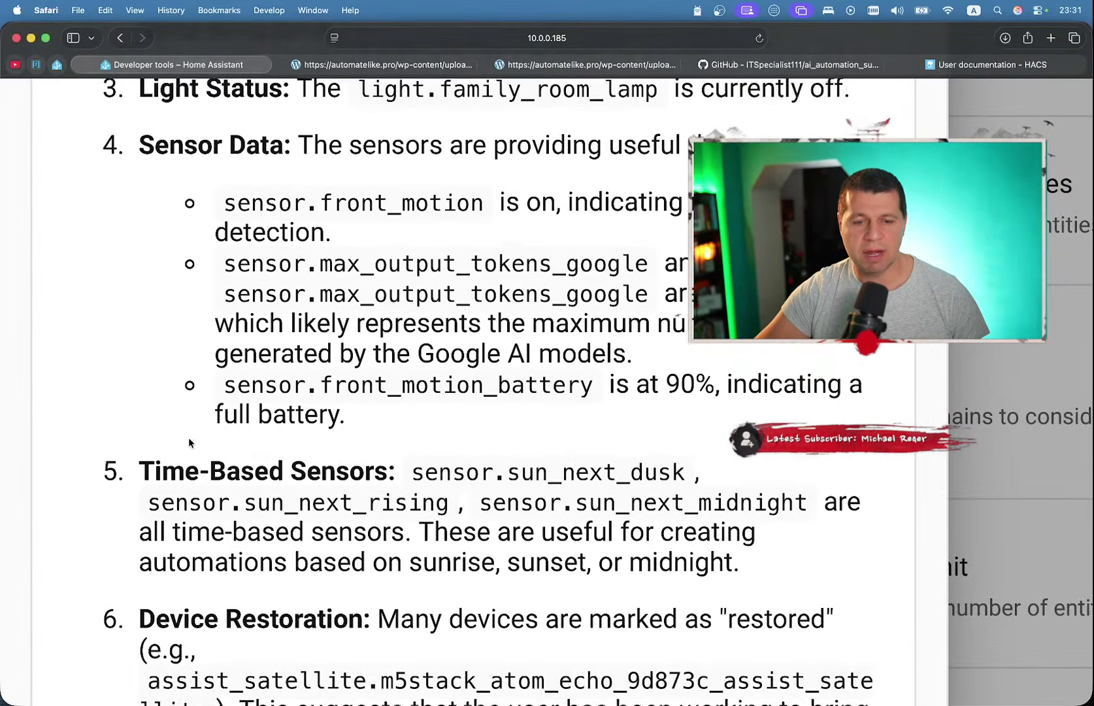
scroll(190, 443, up, 3)
scroll(241, 313, up, 10)
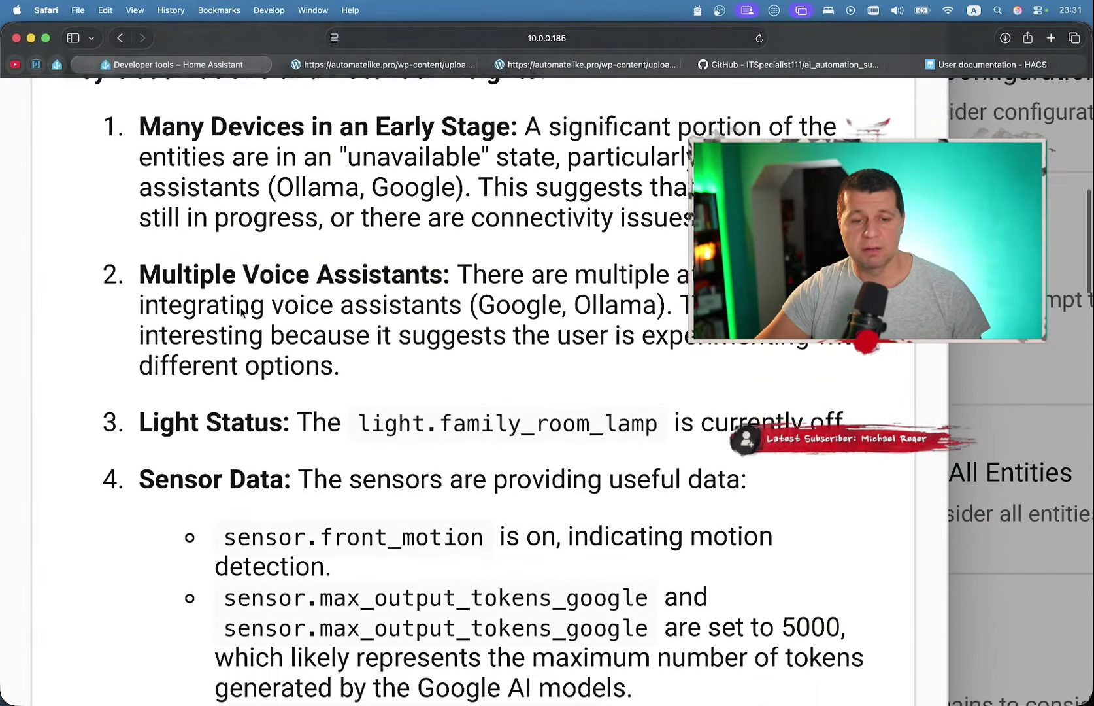
scroll(241, 312, down, 6)
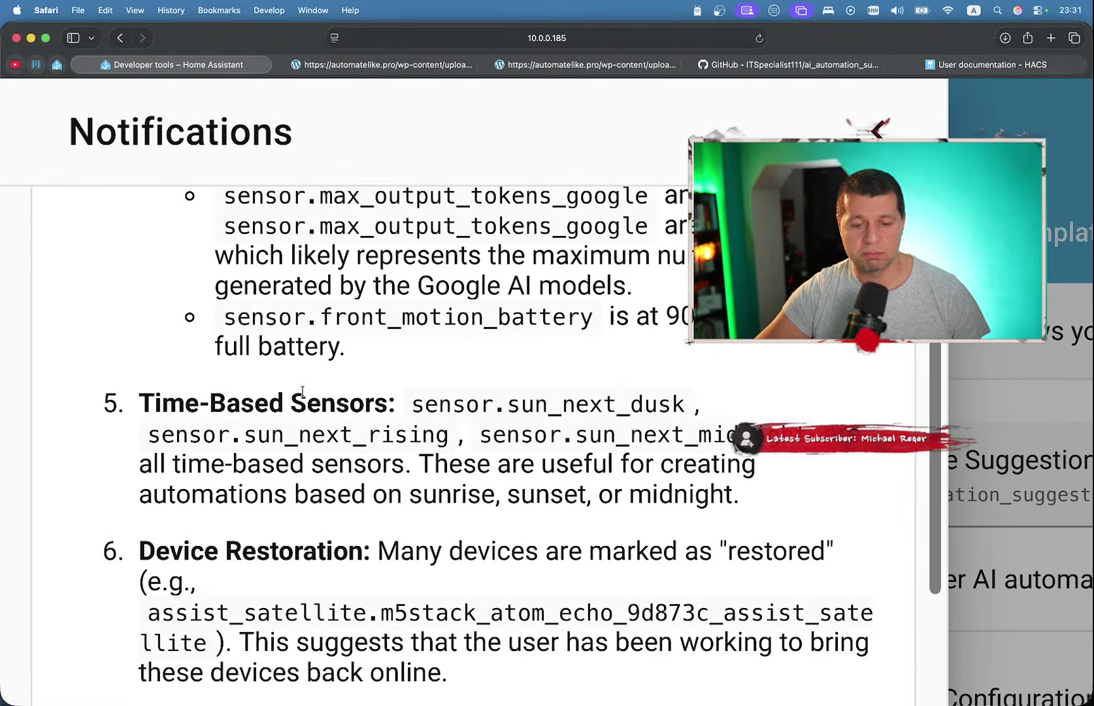
scroll(302, 391, down, 12)
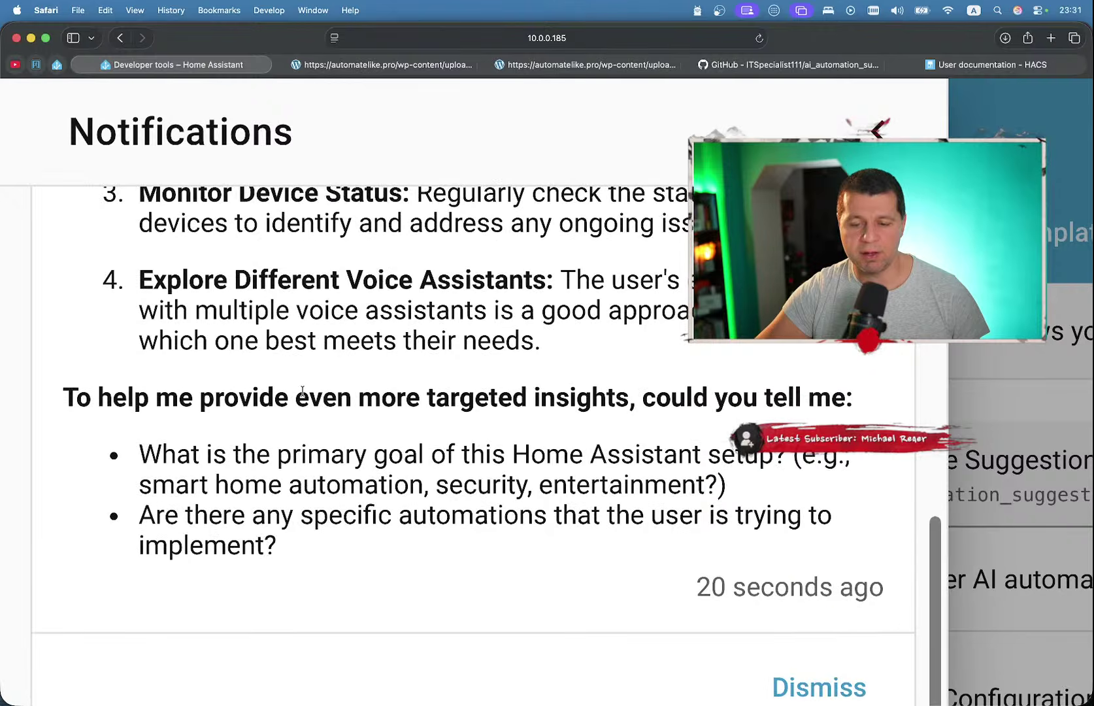
scroll(302, 391, up, 15)
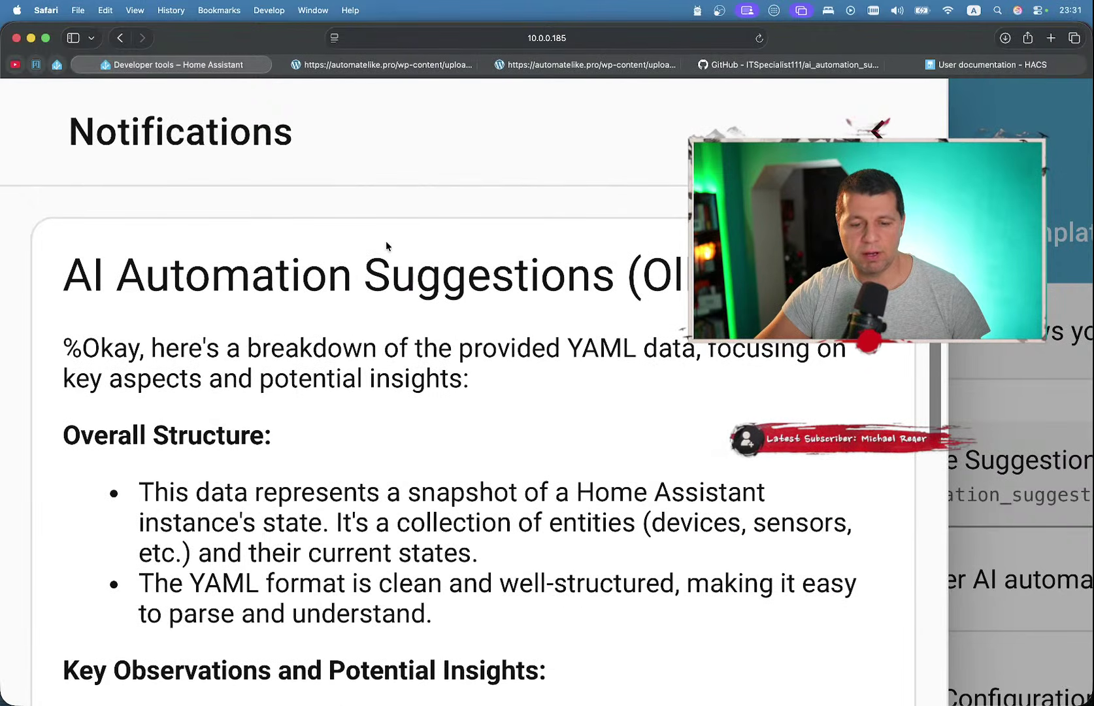
scroll(404, 204, up, 1)
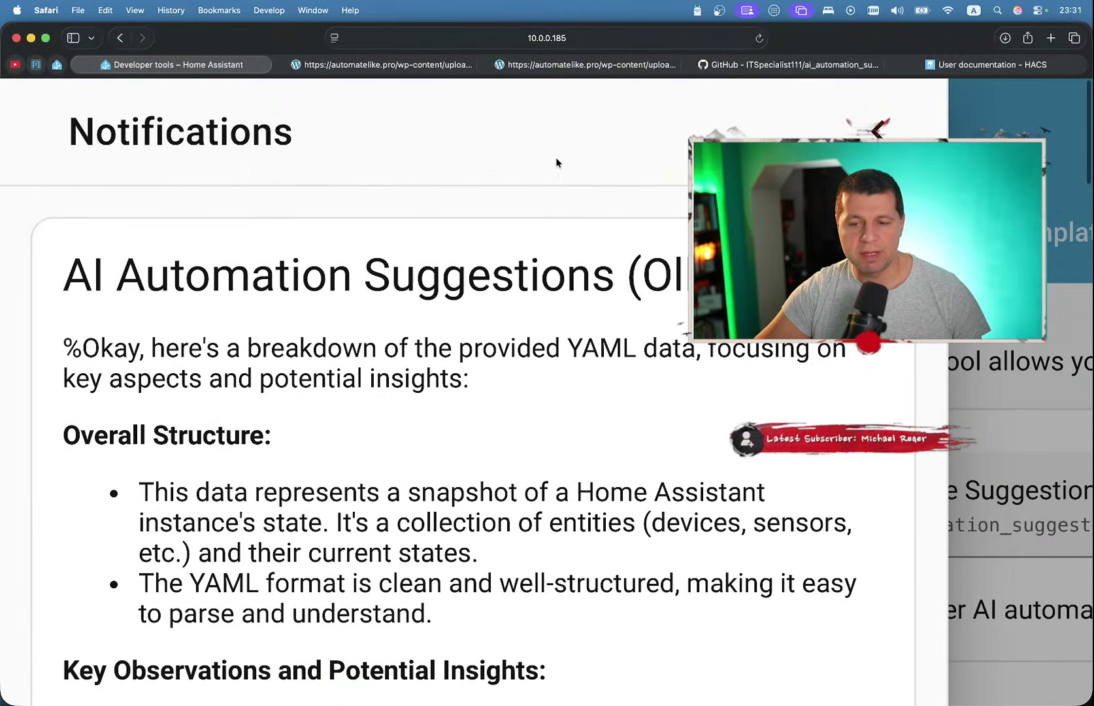
- Compare the newest Ollama notification with the older one's sensor list down to its end, and close the notifications list
scroll(579, 202, down, 5)
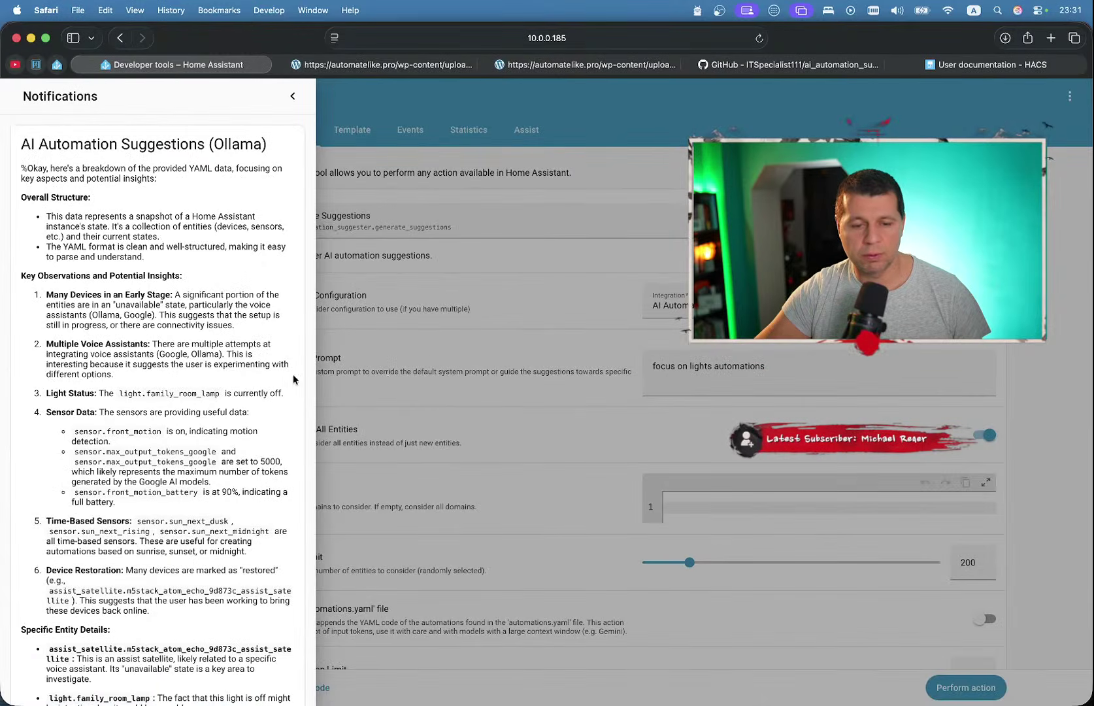
scroll(125, 414, down, 15)
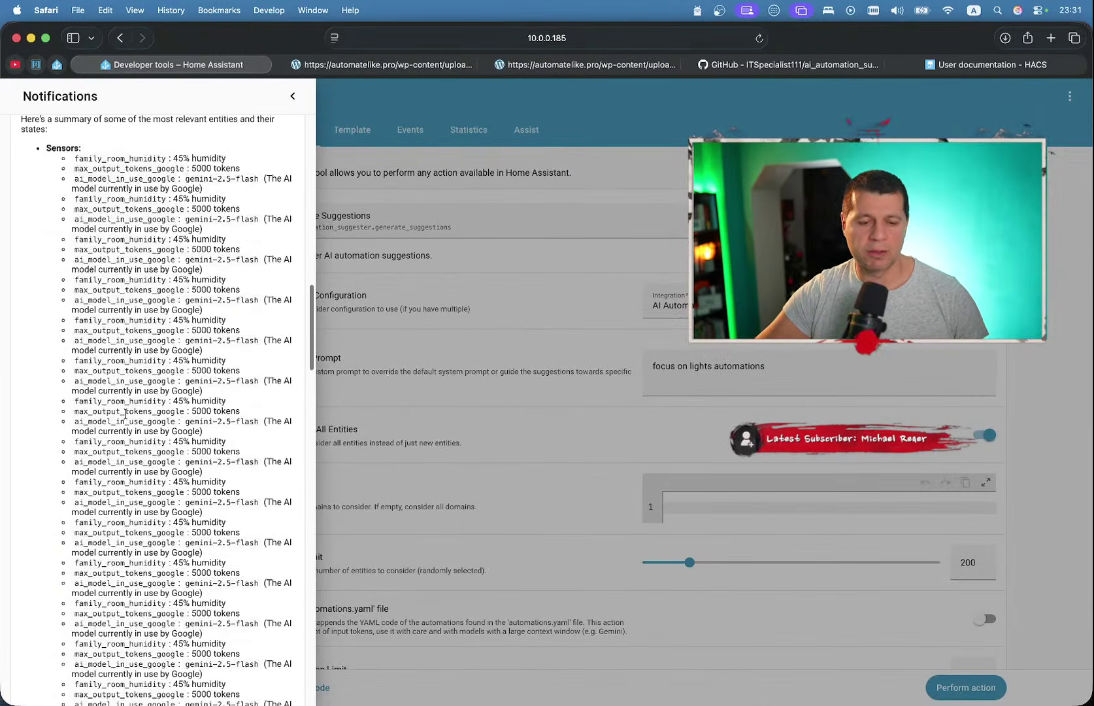
scroll(125, 414, up, 7)
scroll(125, 414, up, 10)
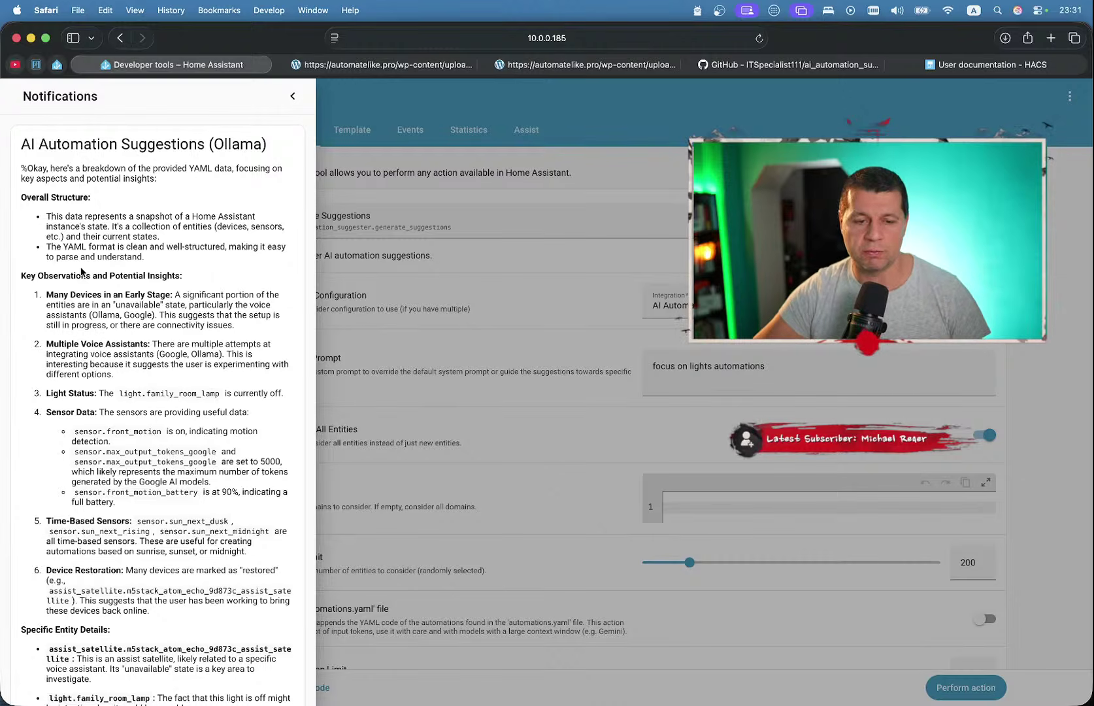
scroll(150, 431, down, 20)
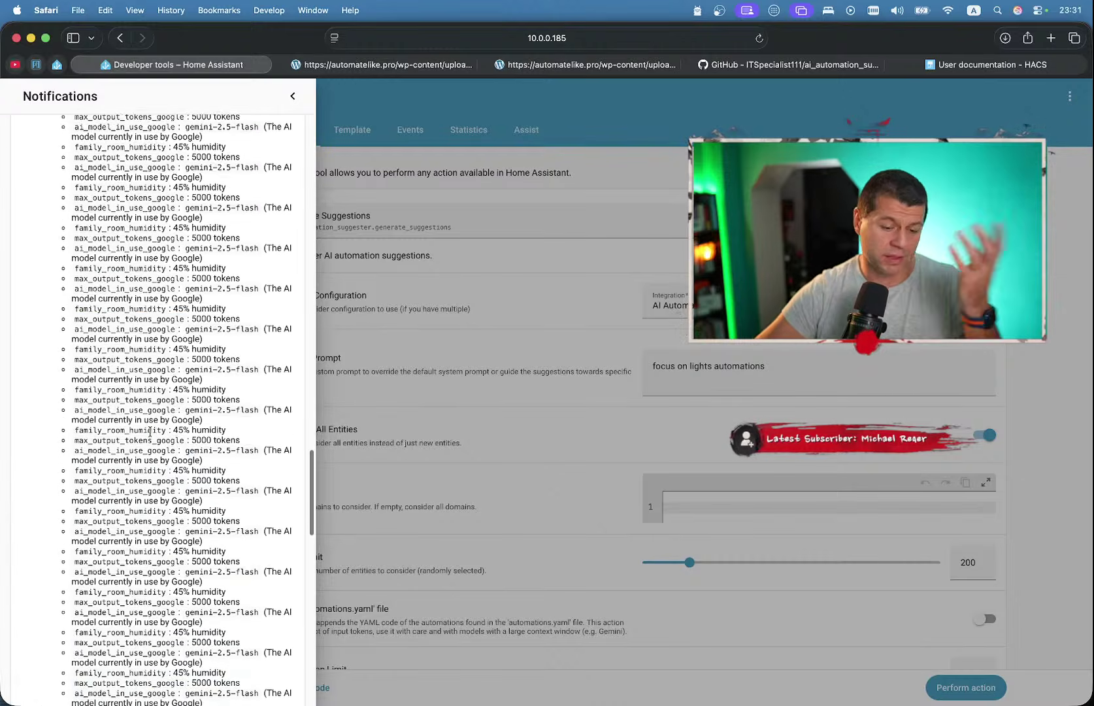
scroll(150, 431, down, 15)
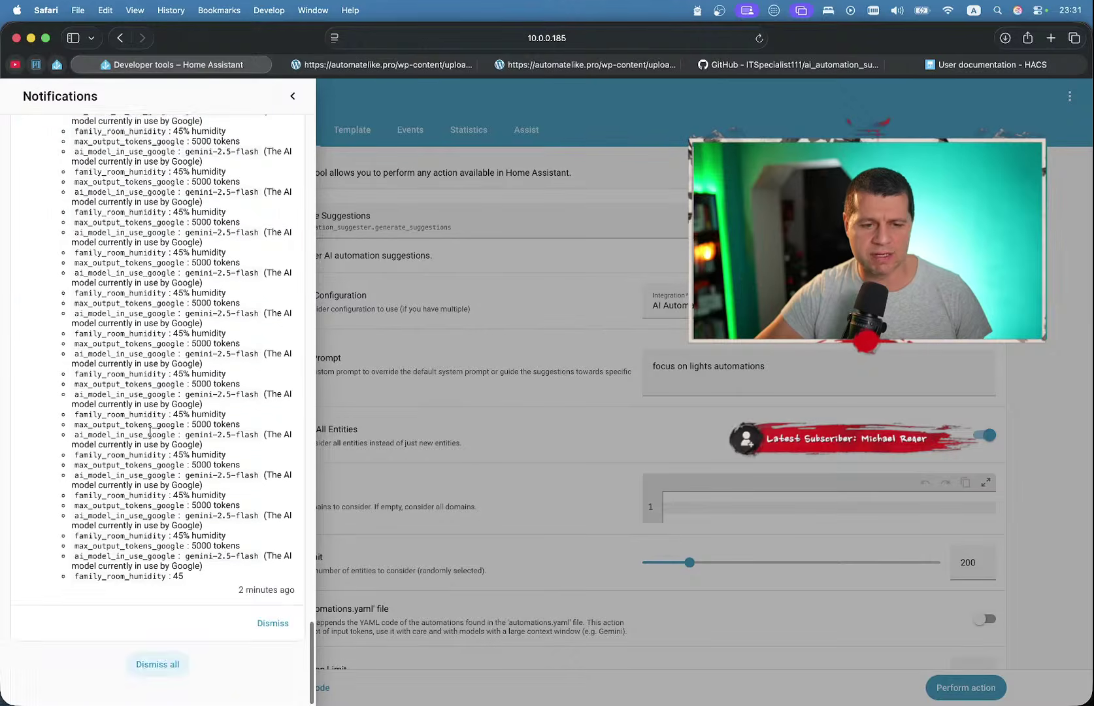
scroll(150, 433, up, 10)
scroll(149, 431, up, 20)
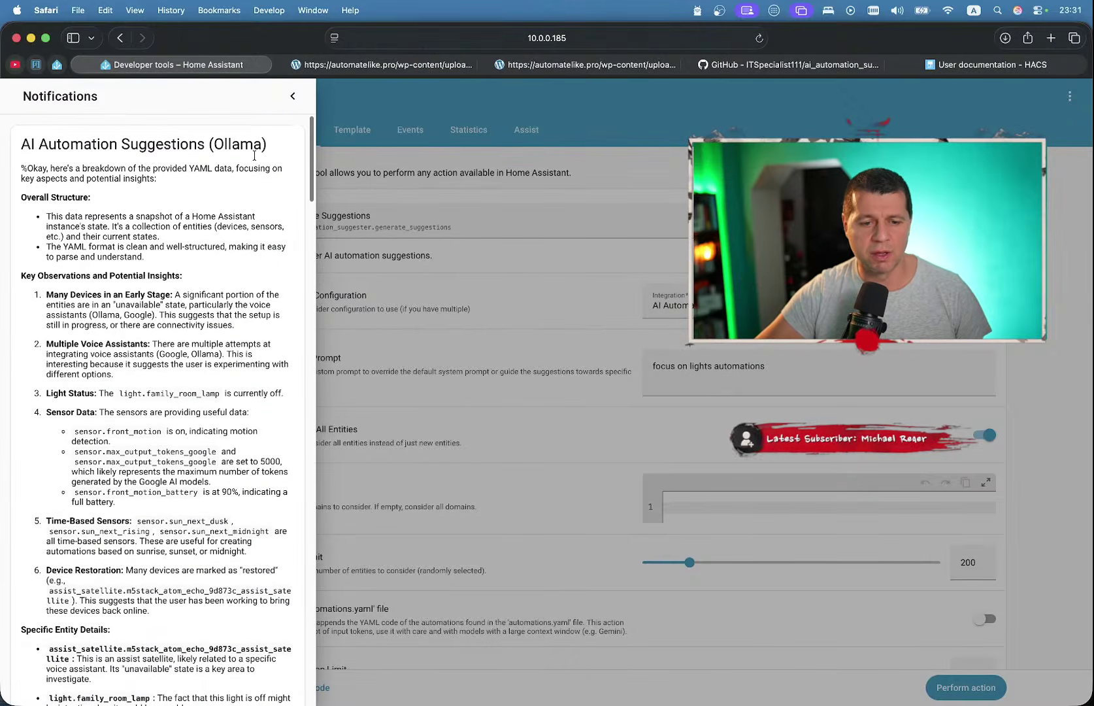
click(281, 103)
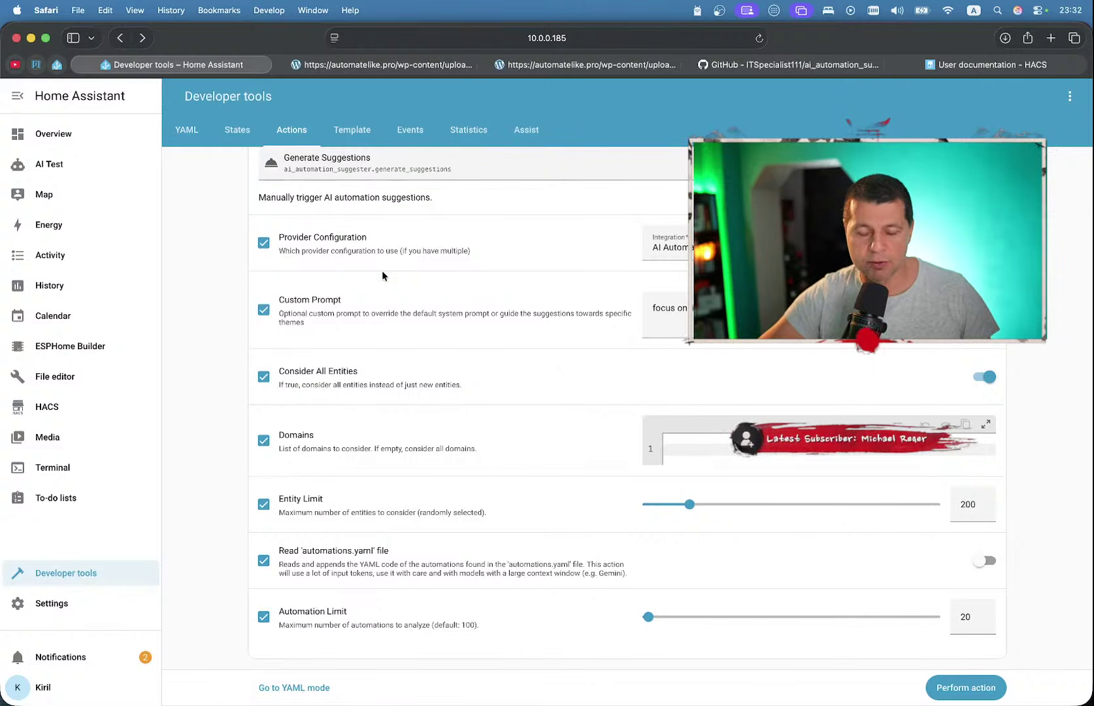
- Open the AI Automation Suggester (Ollama) options from the integrations in Home Assistant's settings and select the Ollama Model value
click(78, 604)
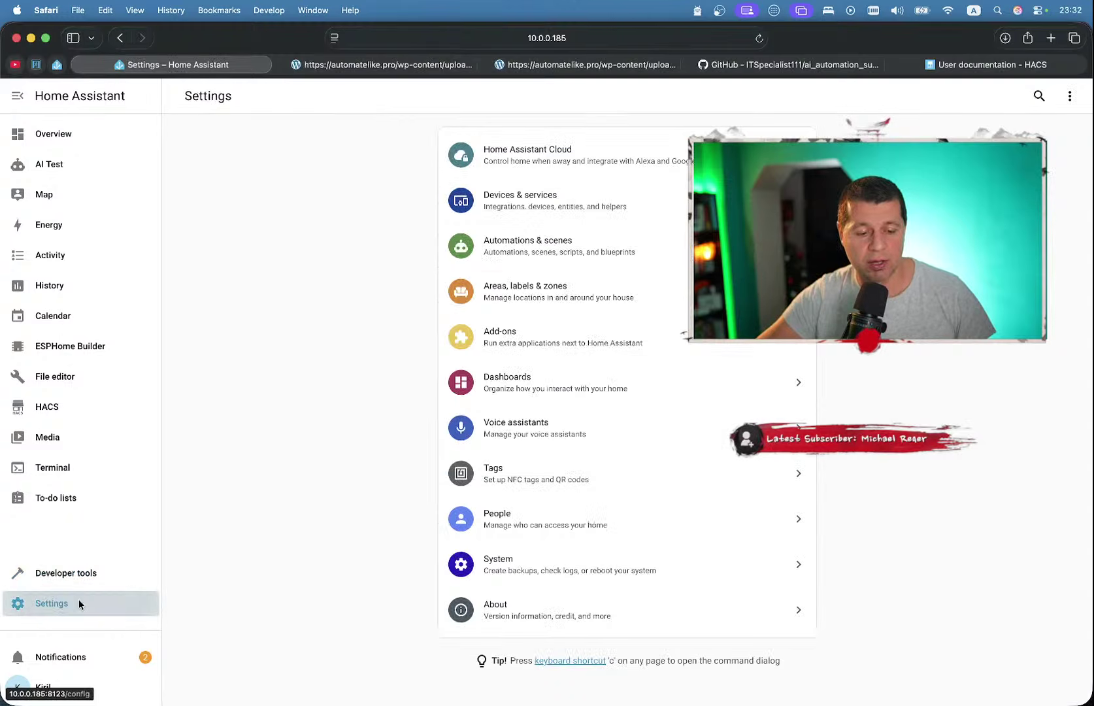
click(550, 193)
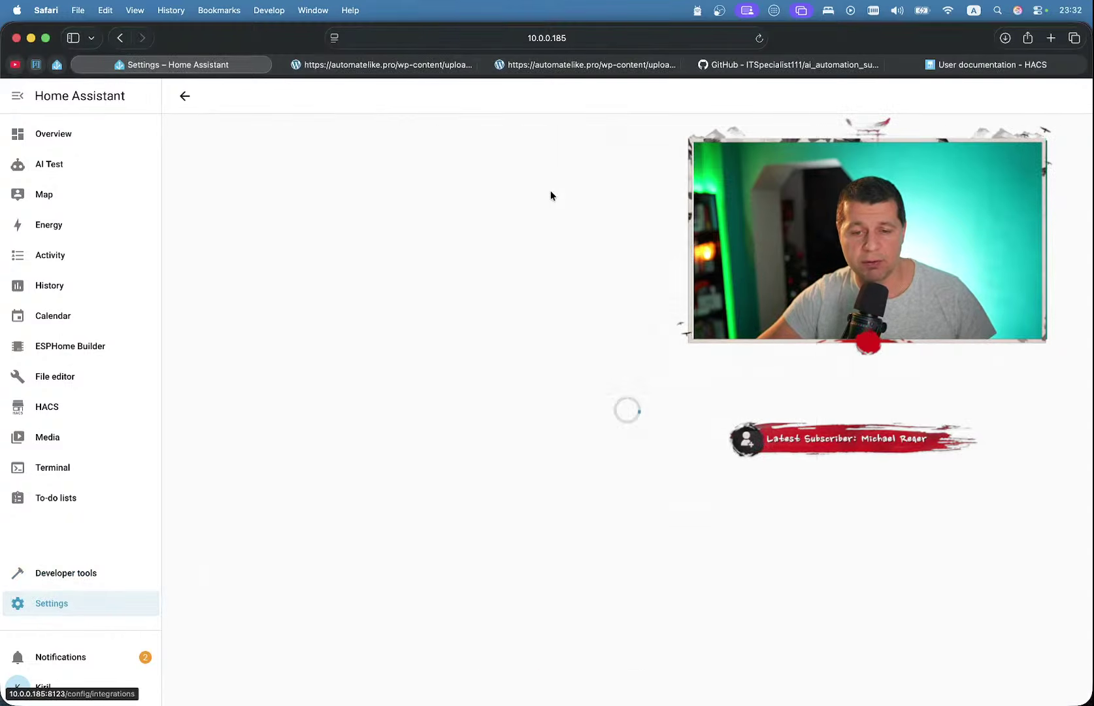
scroll(660, 416, down, 5)
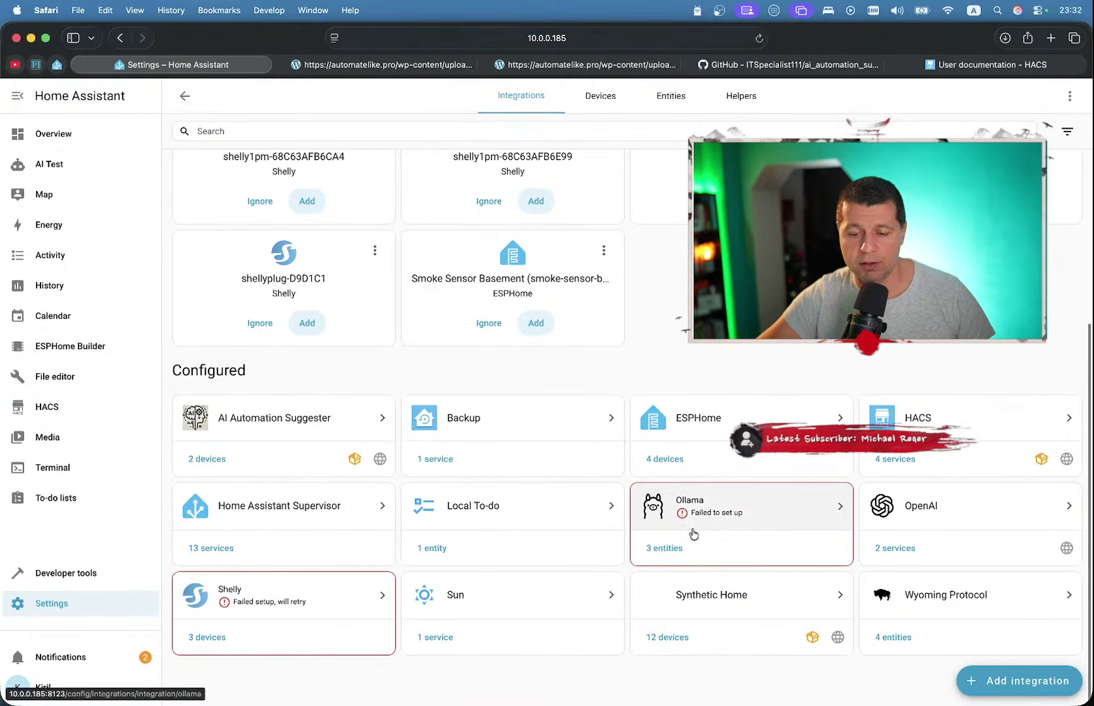
click(288, 417)
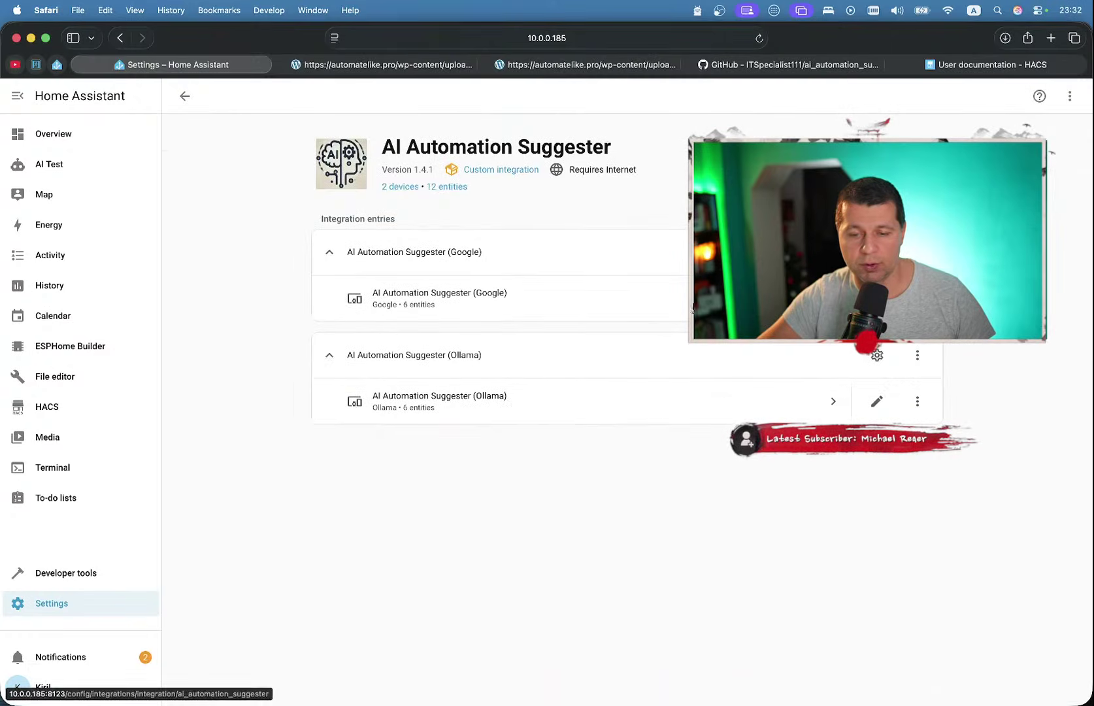
click(877, 356)
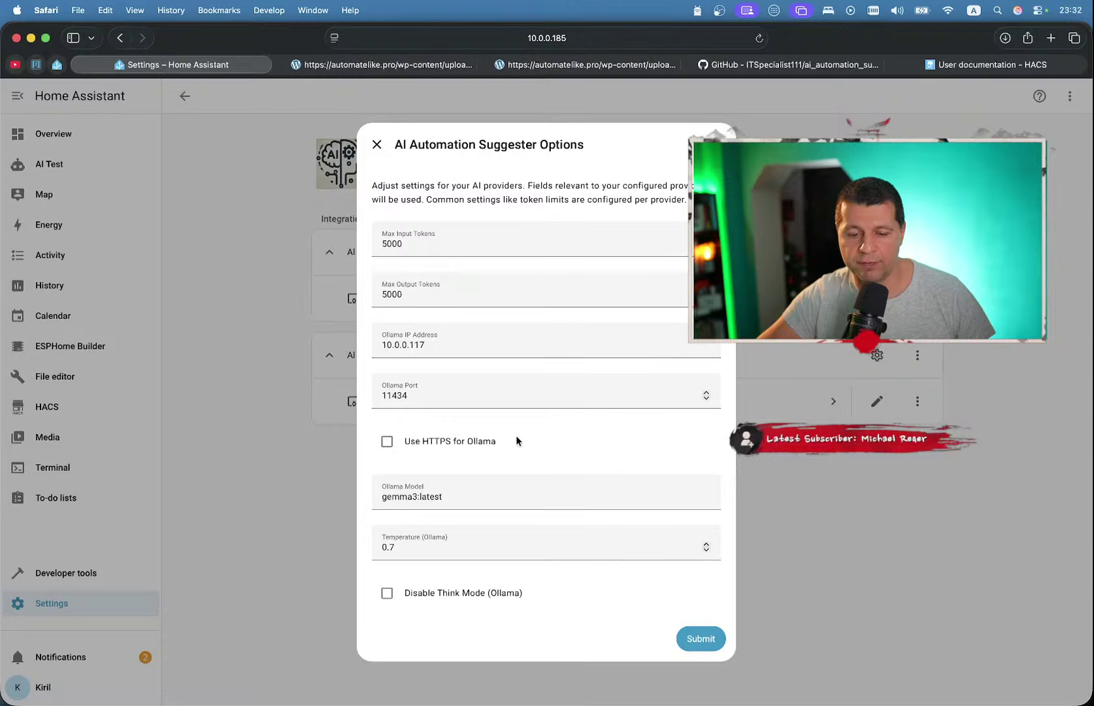
click(438, 496)
triple_click(450, 496)
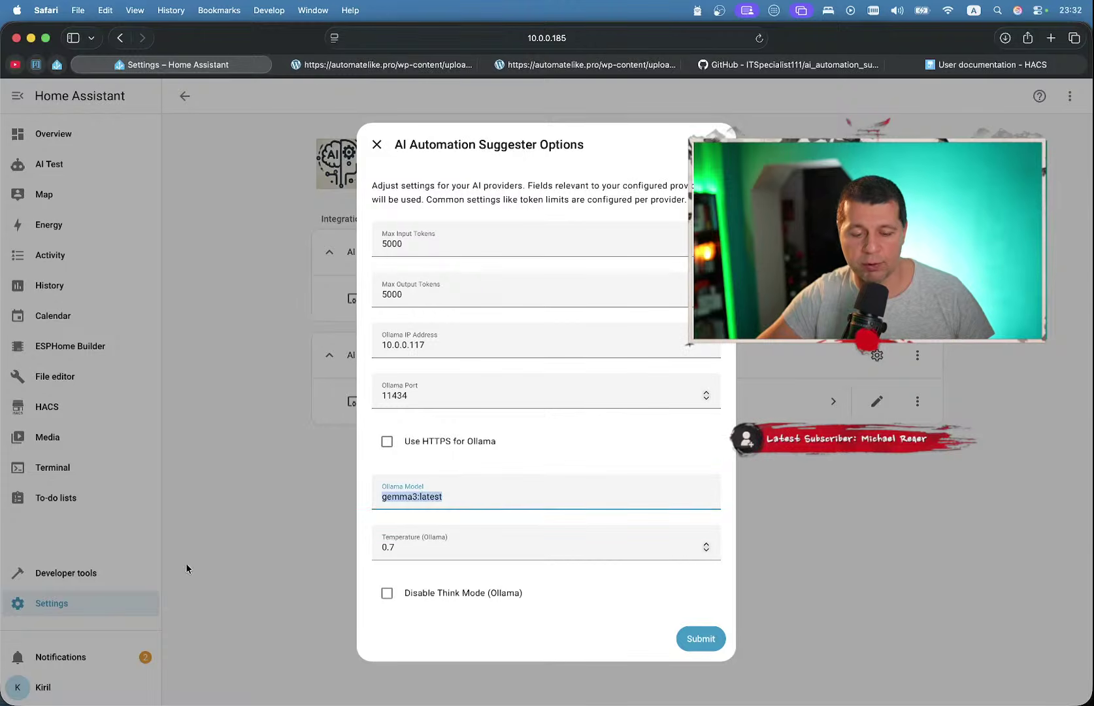
- Switch to Terminal, move its window clear for reading, and enter "ollama pull" at the prompt without a model name or running it
mouse_move(484, 699)
click(656, 660)
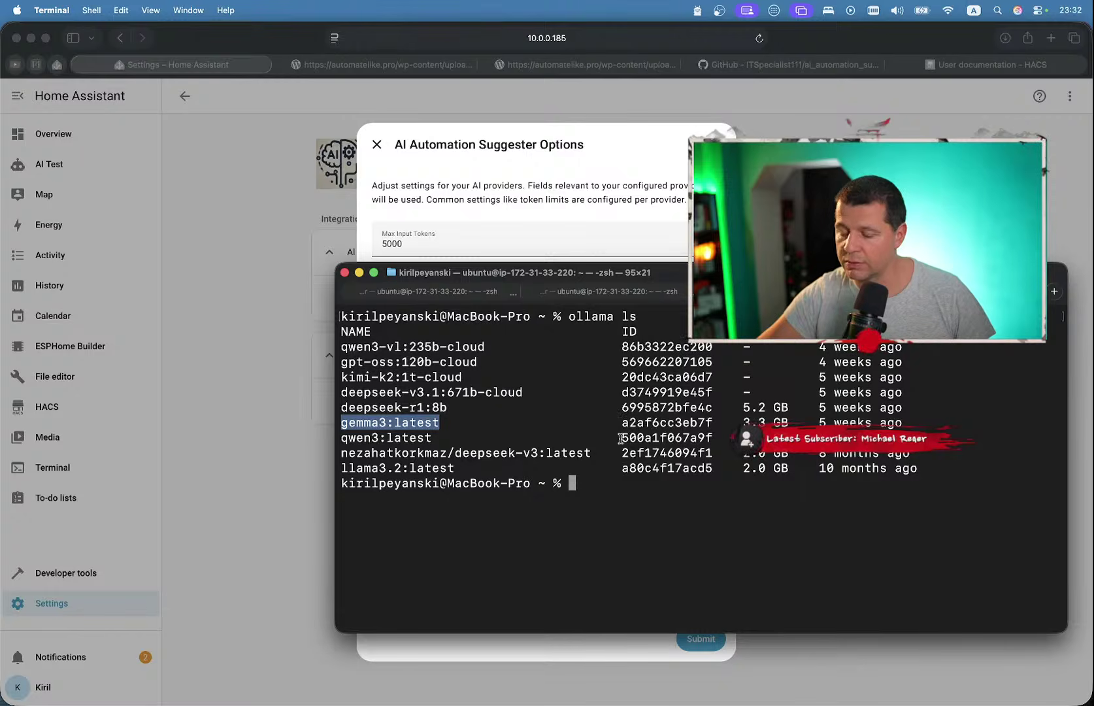
drag(584, 281, 454, 321)
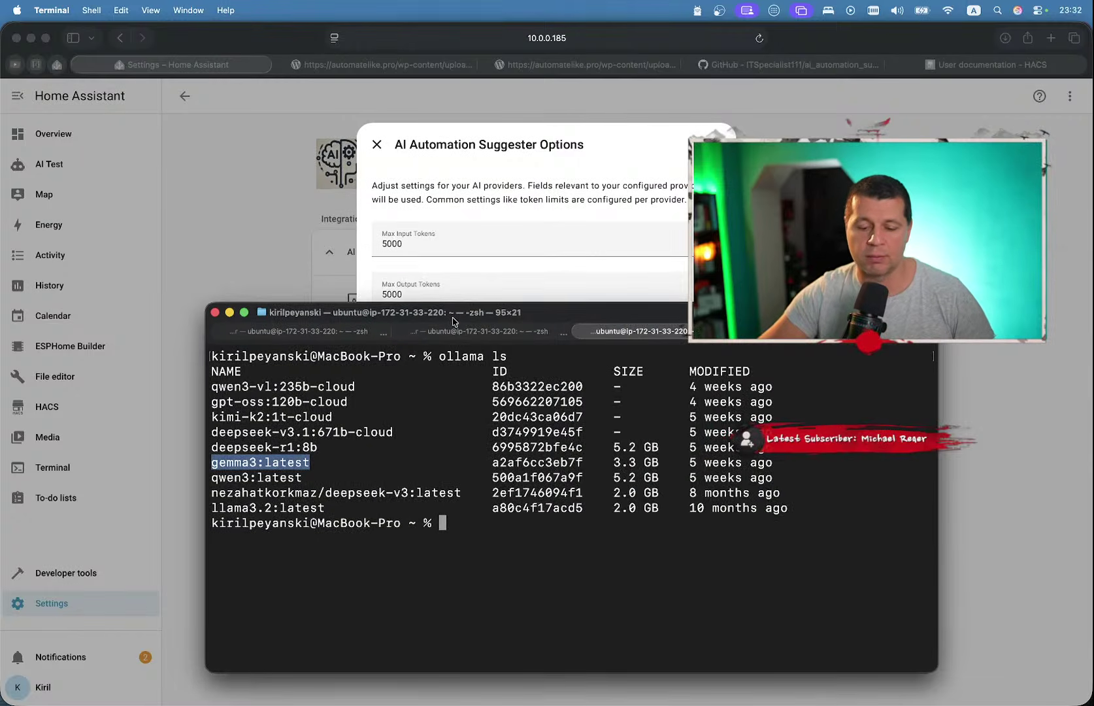
text(ollam)
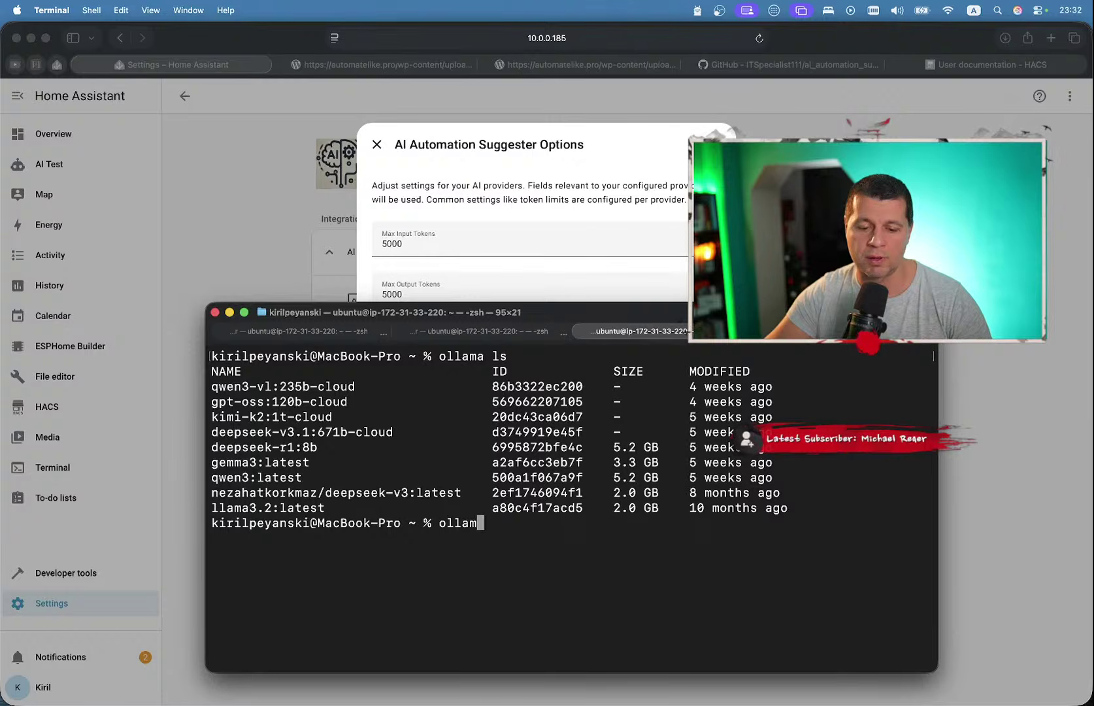
text(a pull)
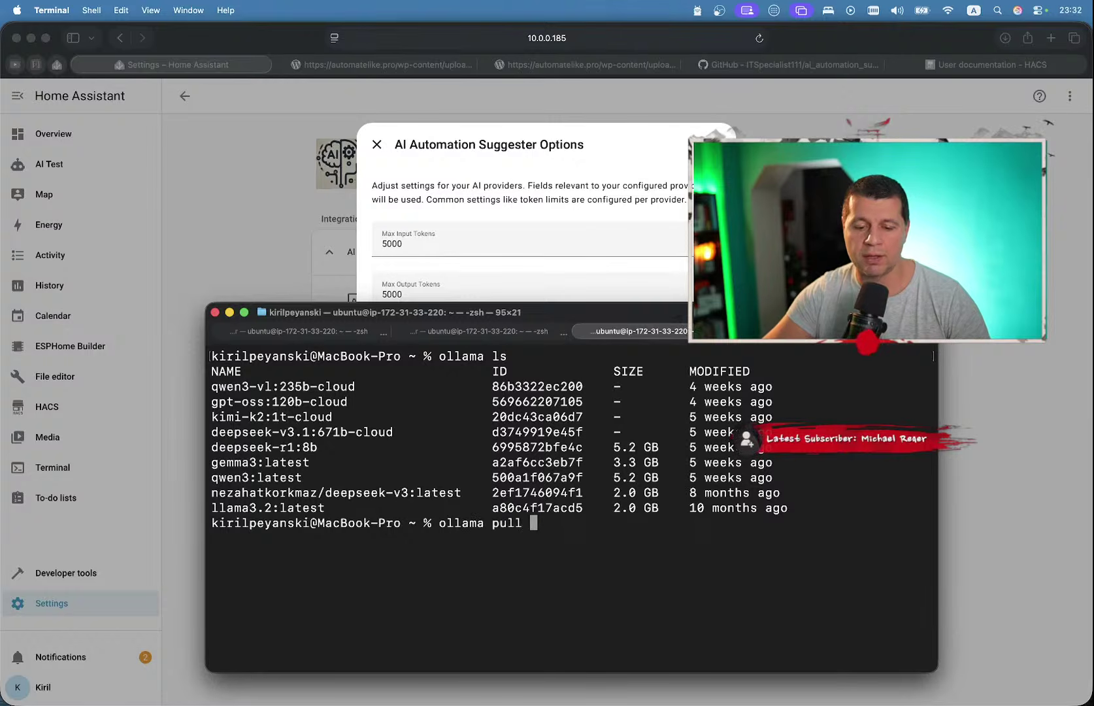
- Open the Ollama app and browse the models available in its model selector, such as ministral-3:8b and the qwen3-vl variants
click(698, 10)
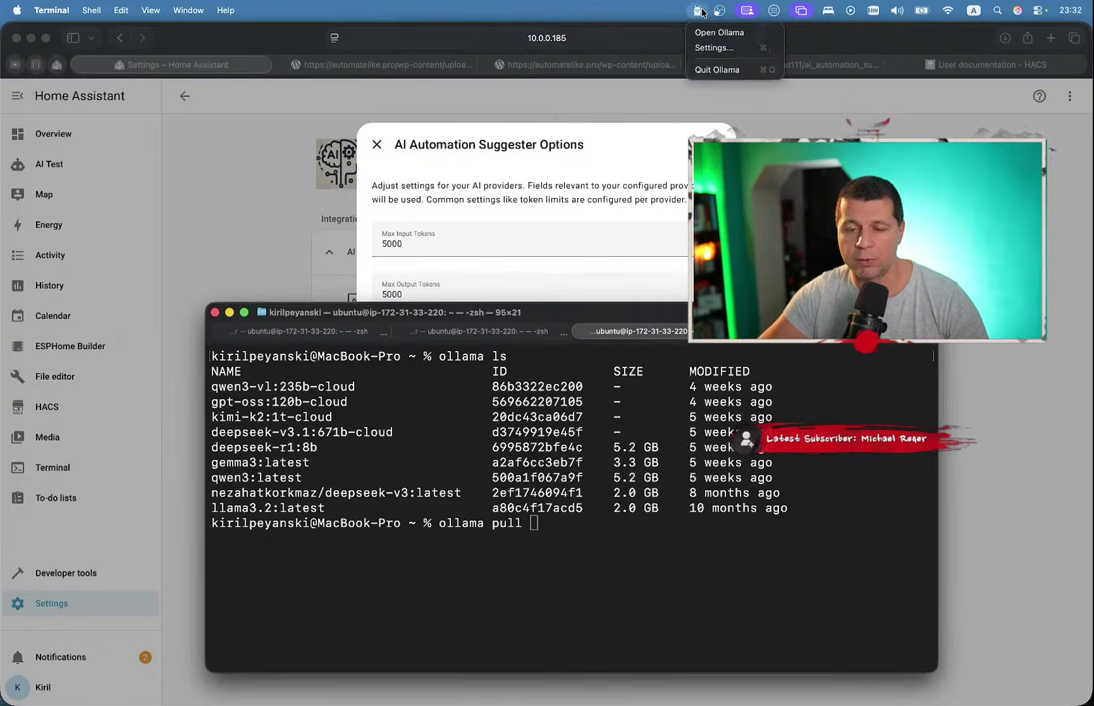
click(715, 33)
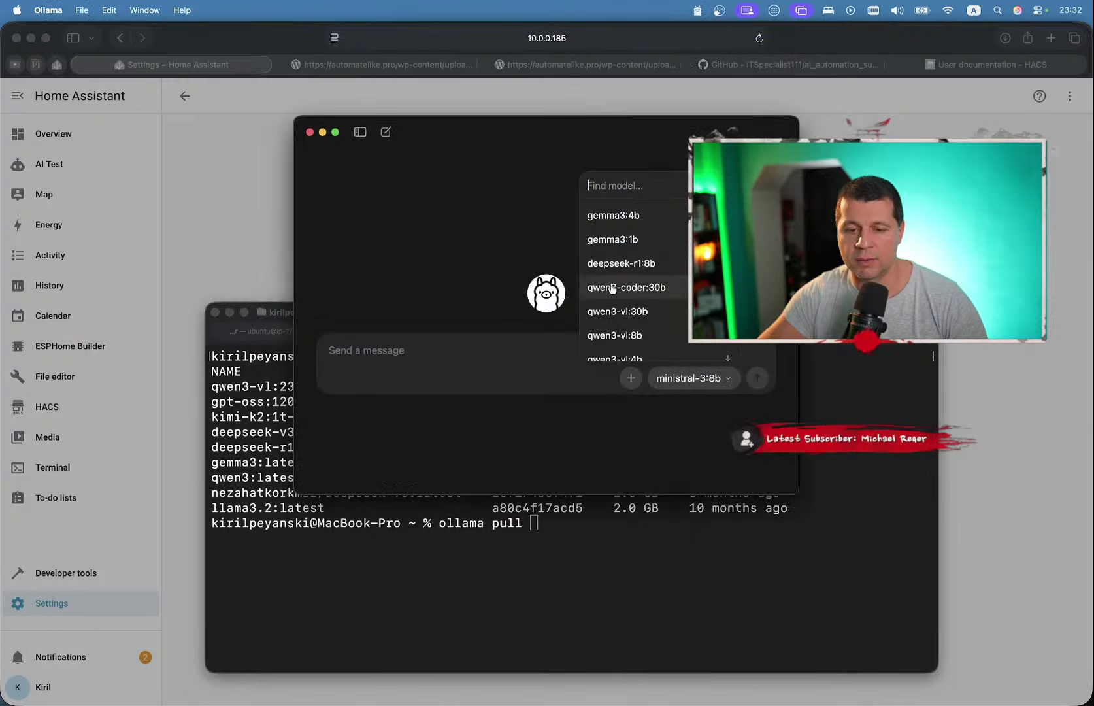
click(475, 243)
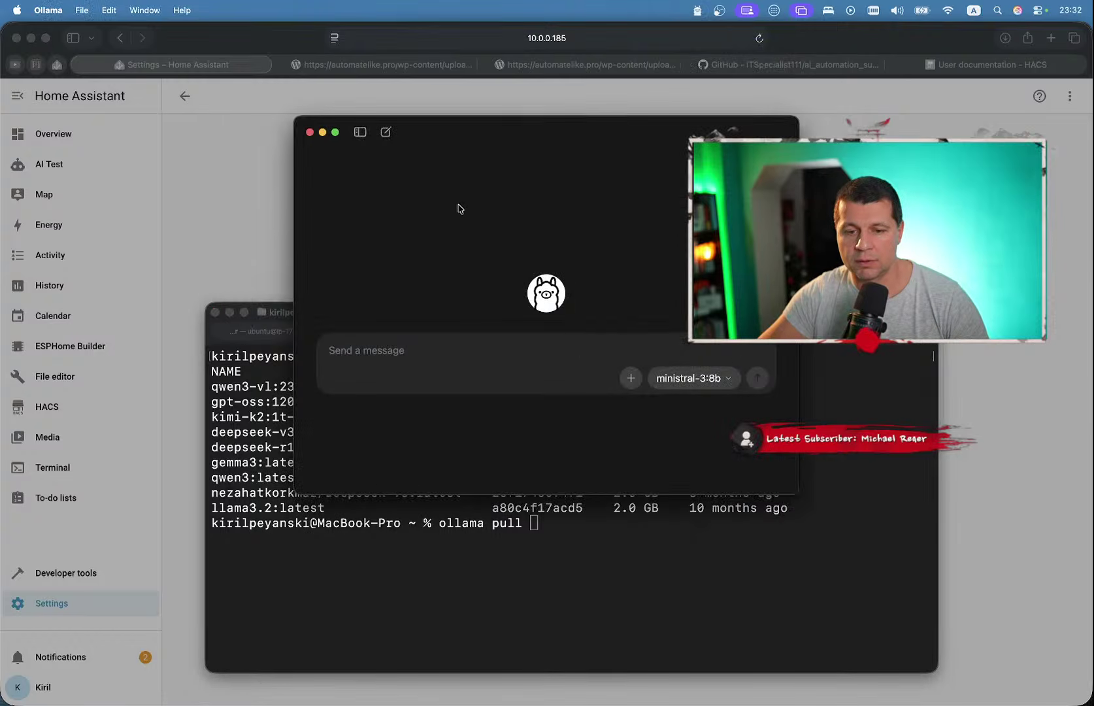
click(701, 377)
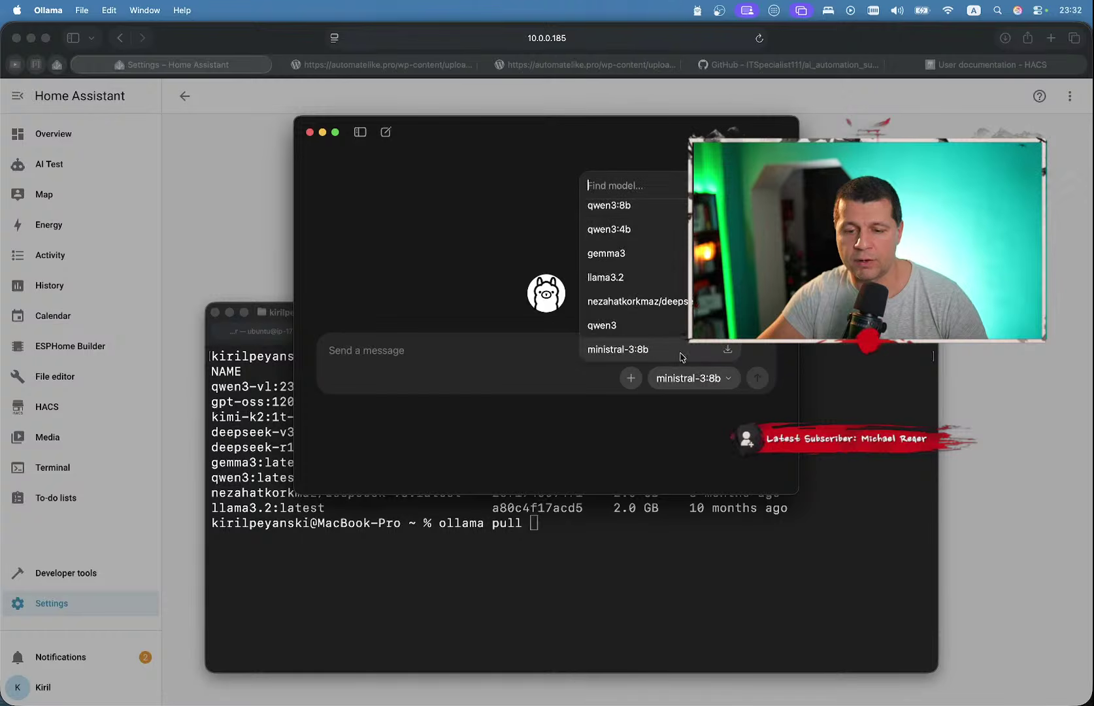
scroll(626, 218, up, 3)
scroll(626, 217, up, 3)
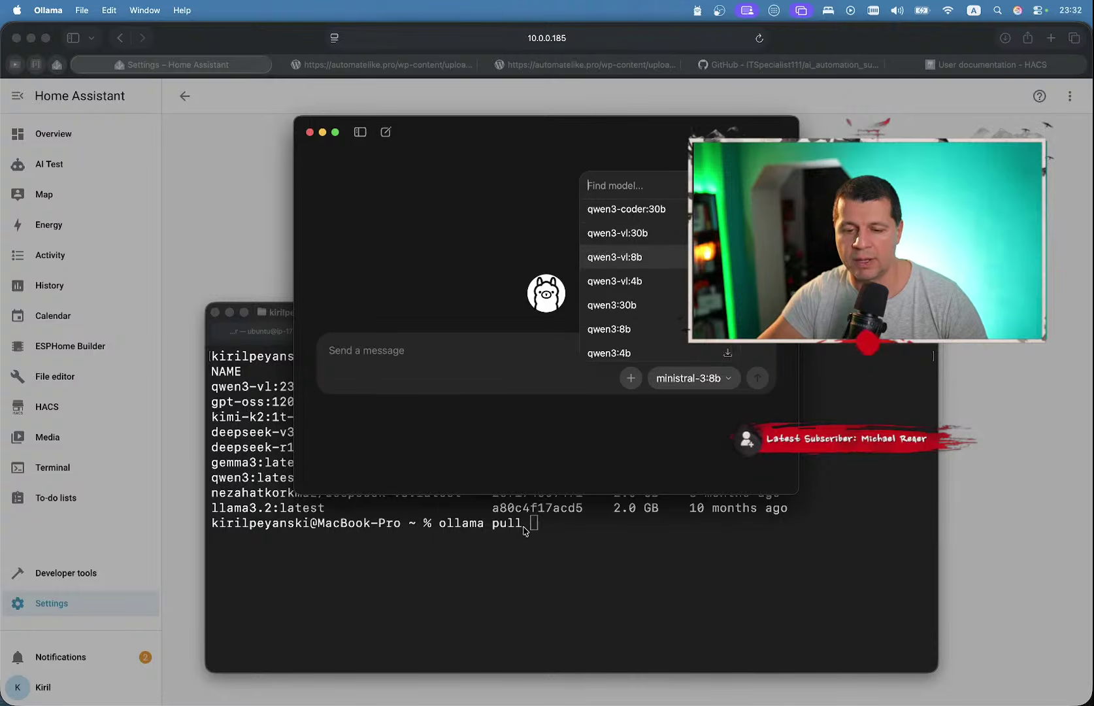
- Return to Safari and open ollama.com in a new tab
click(533, 578)
click(1052, 38)
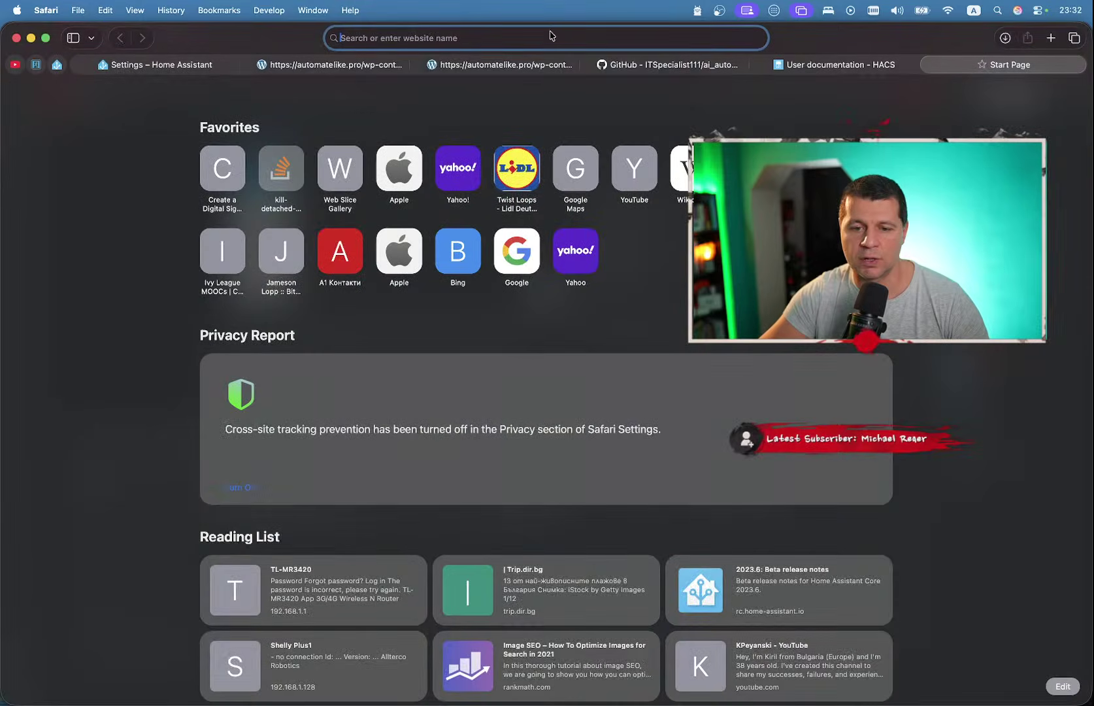
text(ollama.com)
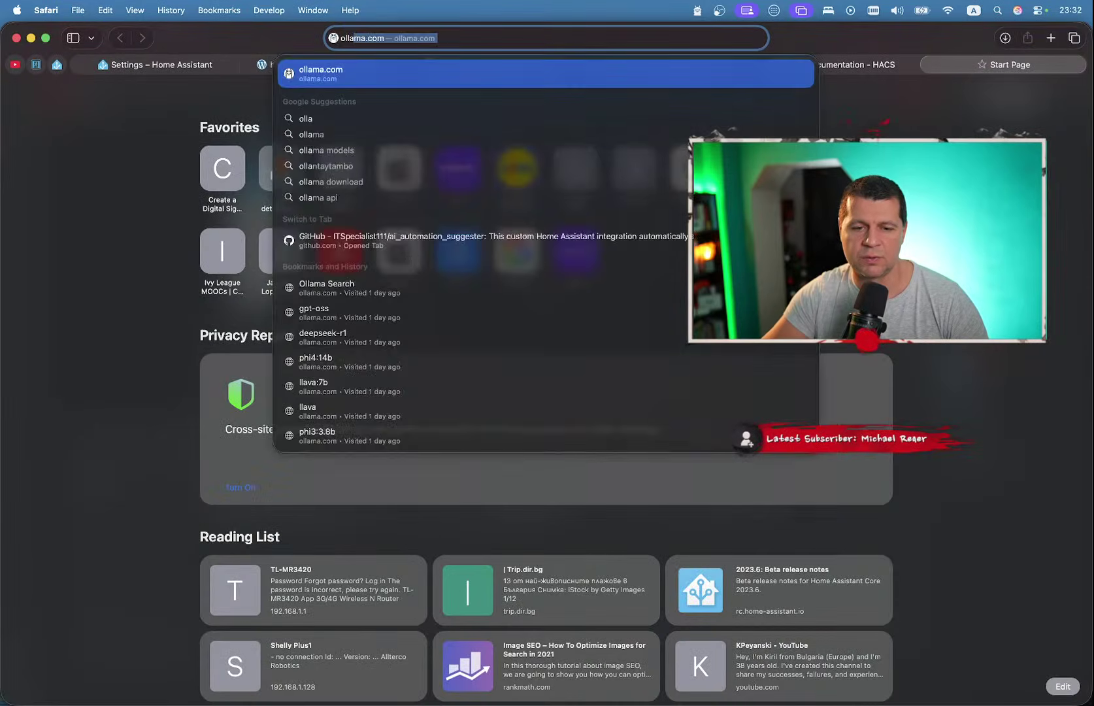
key(Return)
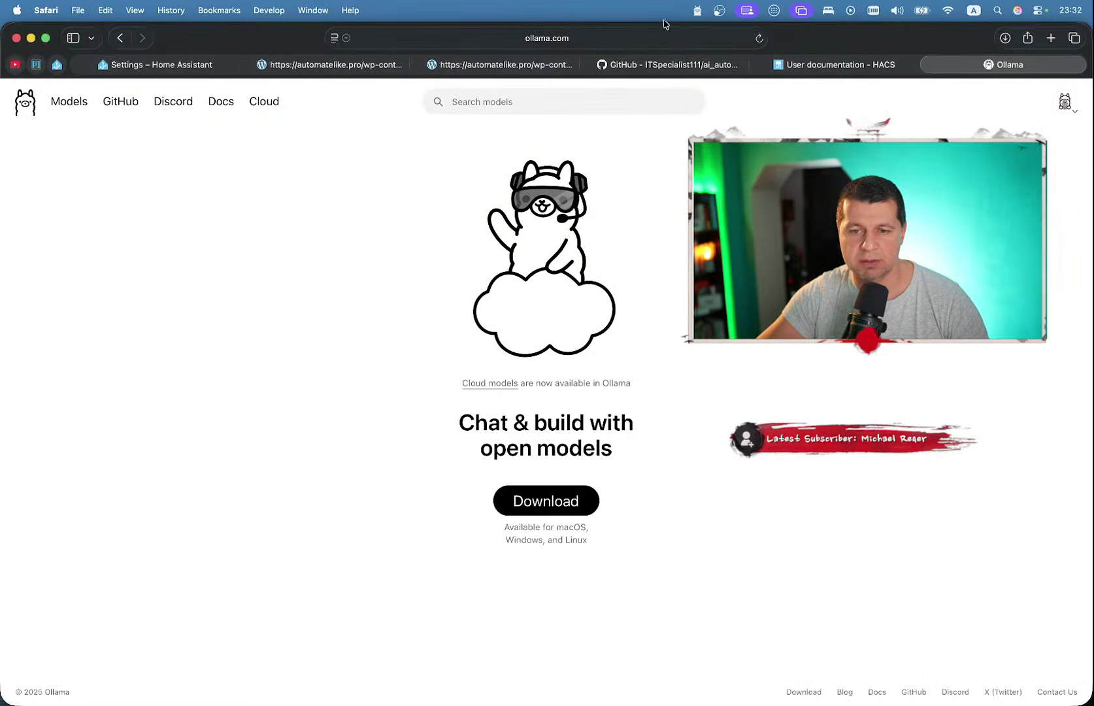
- Quit the running Ollama background app and open the qwen3-coder page from the model list on ollama.com
click(697, 11)
click(708, 68)
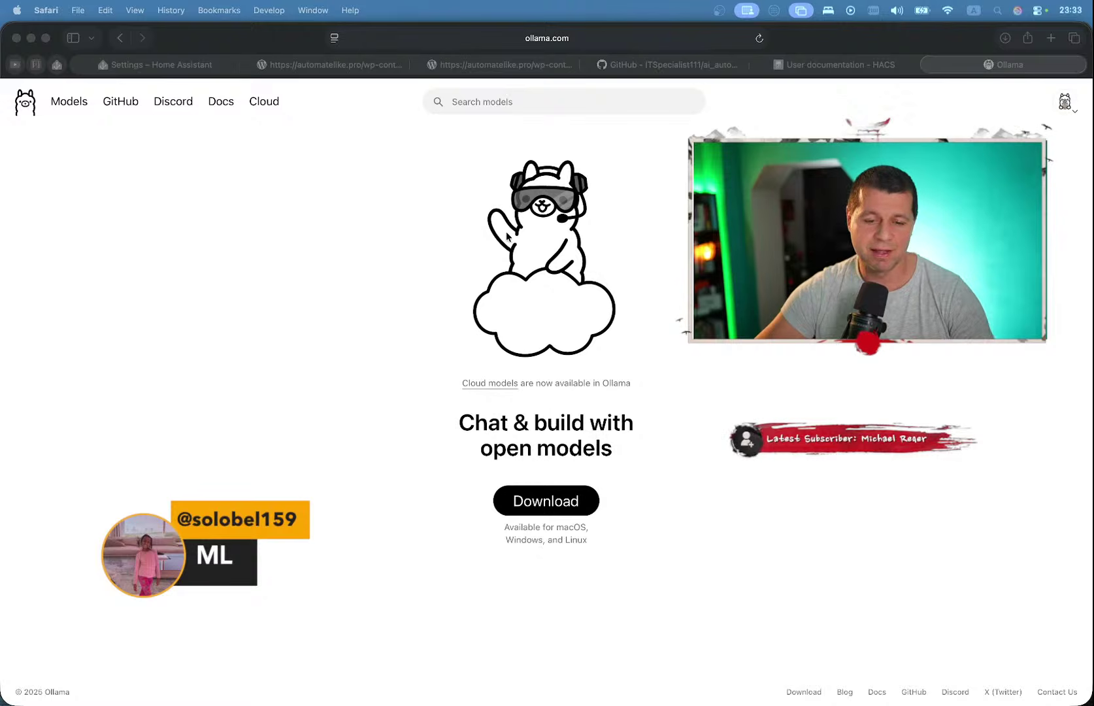
click(77, 107)
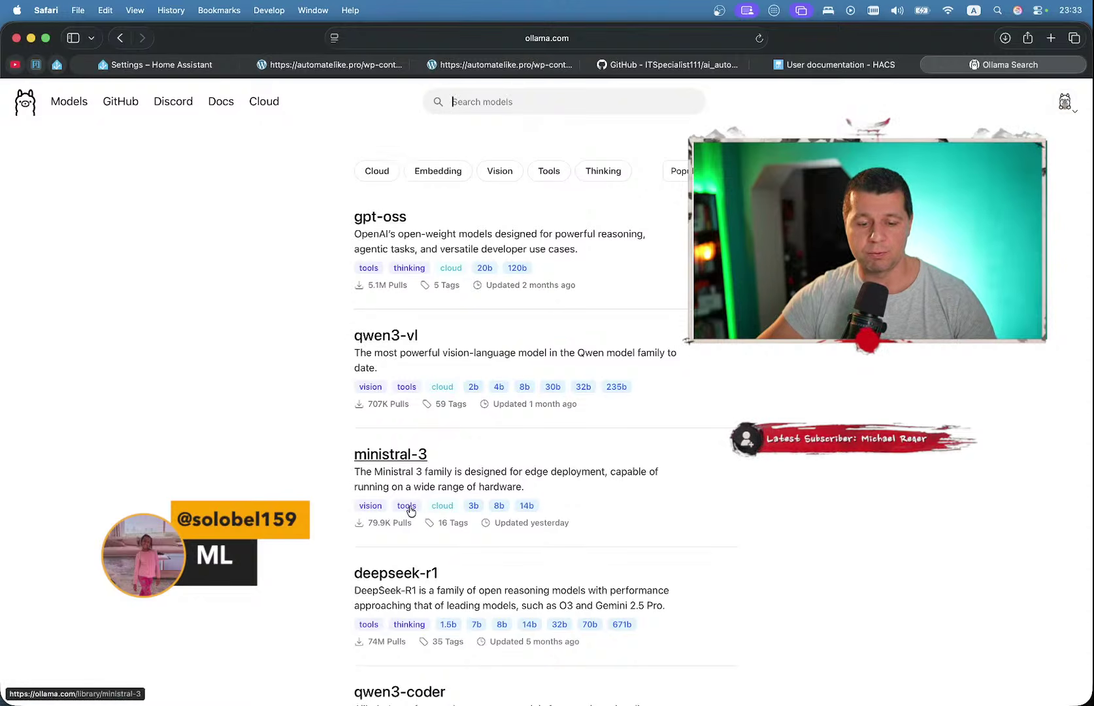
scroll(409, 508, down, 5)
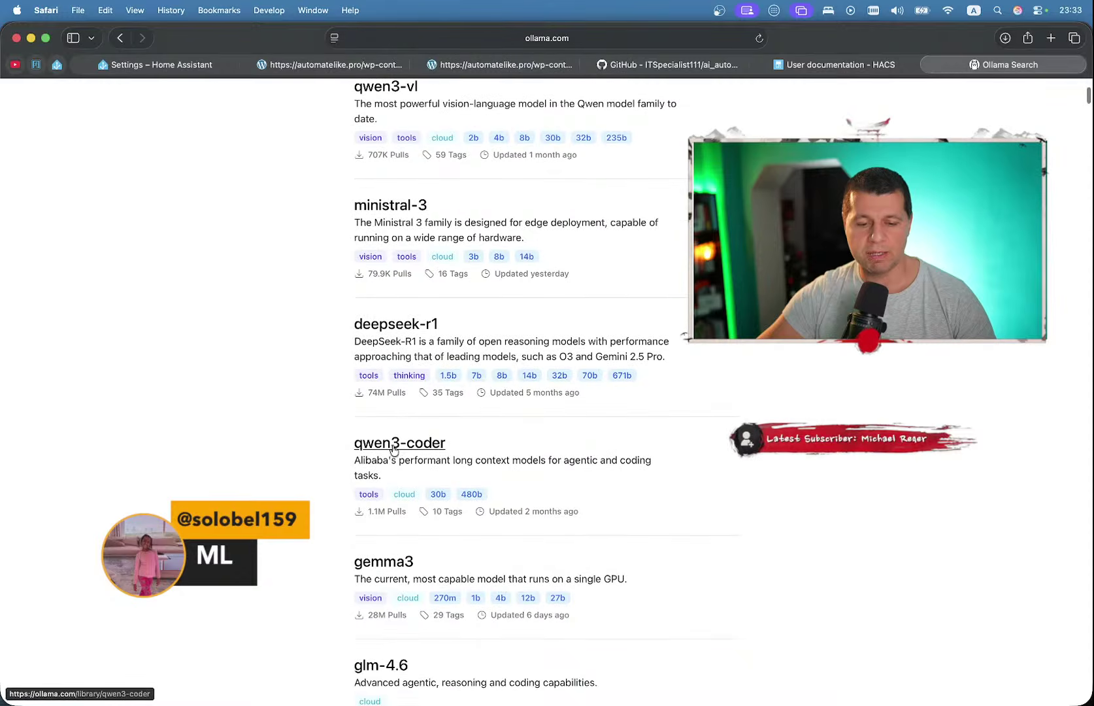
click(392, 443)
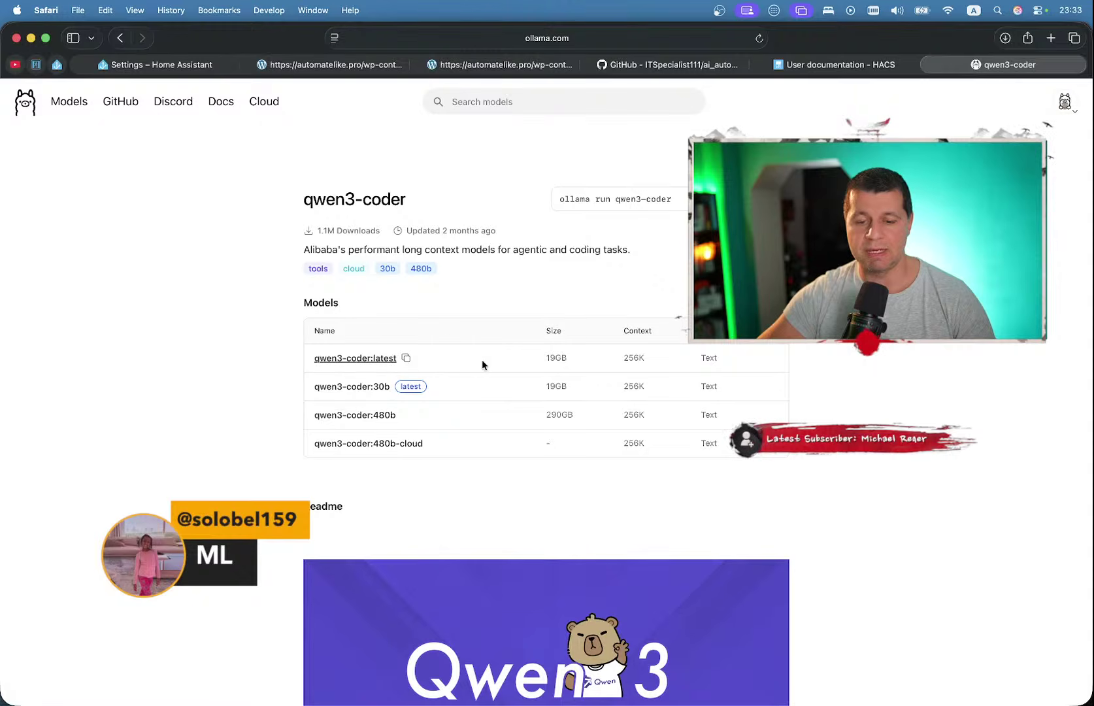
- Copy the qwen3-coder:480b-cloud model name and pull that model in Terminal with "ollama pull qwen3-coder:480b-cloud"
click(434, 446)
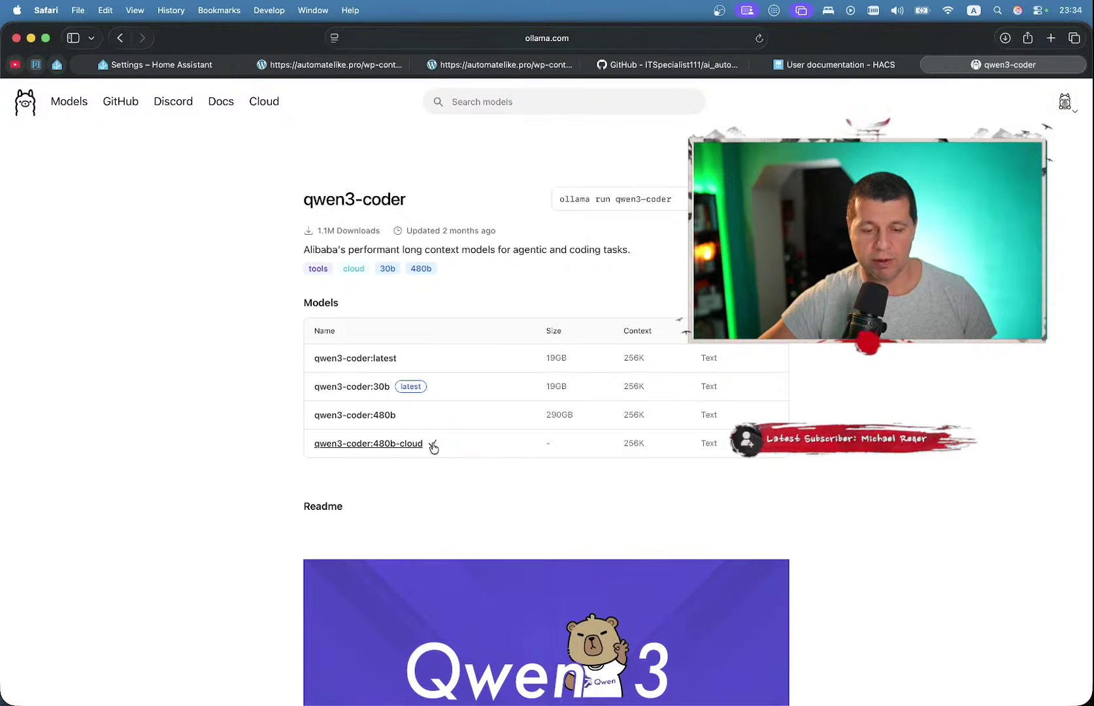
mouse_move(627, 704)
click(646, 656)
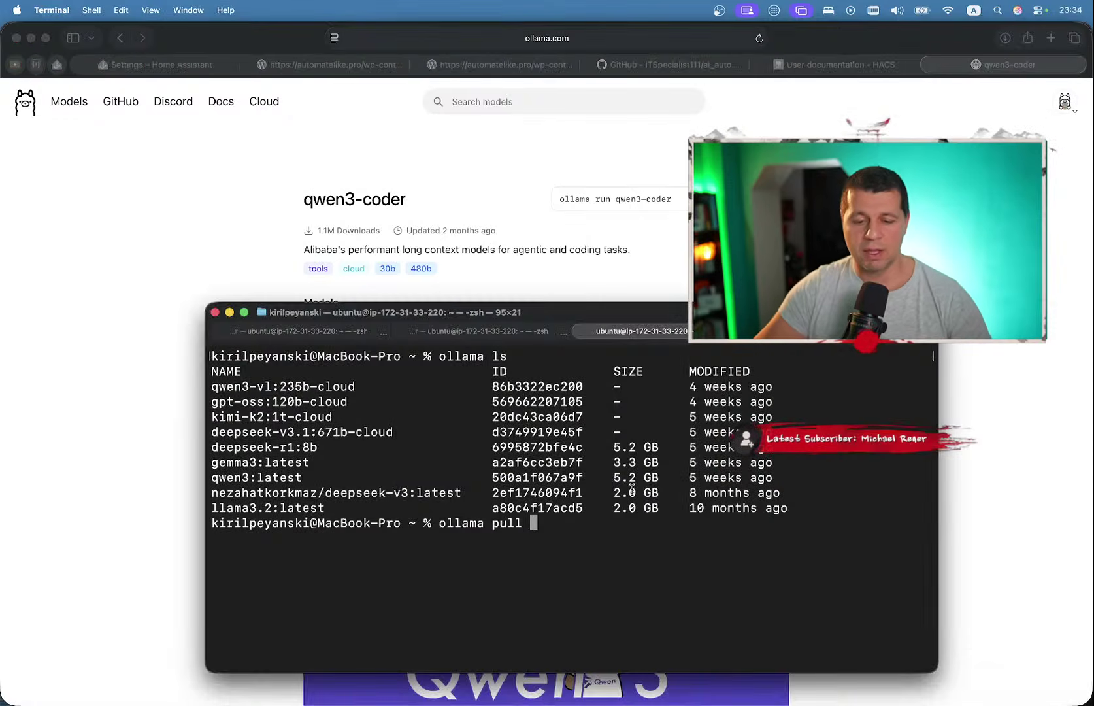
text(ollama pull)
key(super+v)
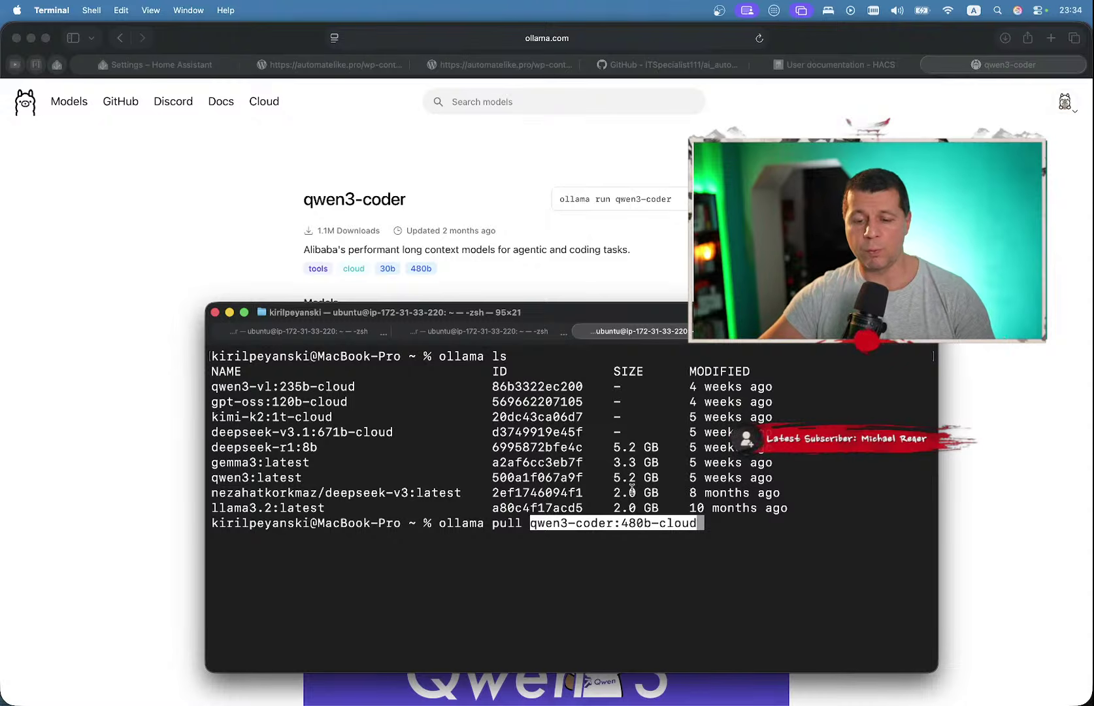
key(Return)
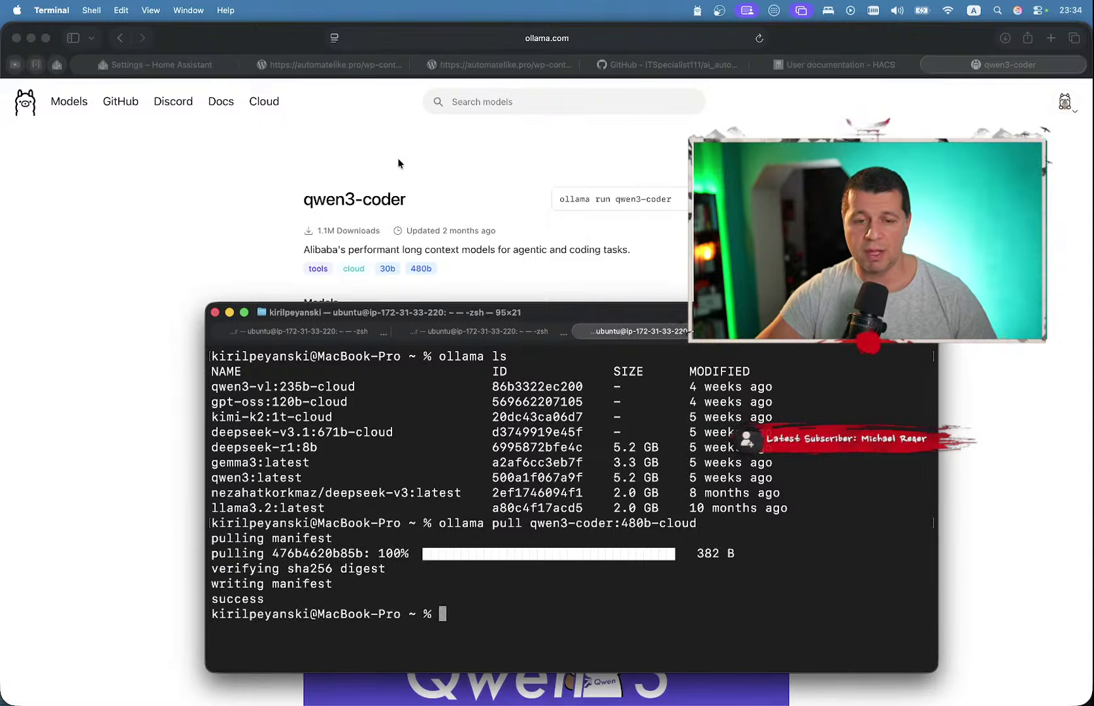
- Return to the AI Automation Suggester options in Safari, and copy the model name qwen3-coder:480b-cloud from the pull command in Terminal
click(183, 191)
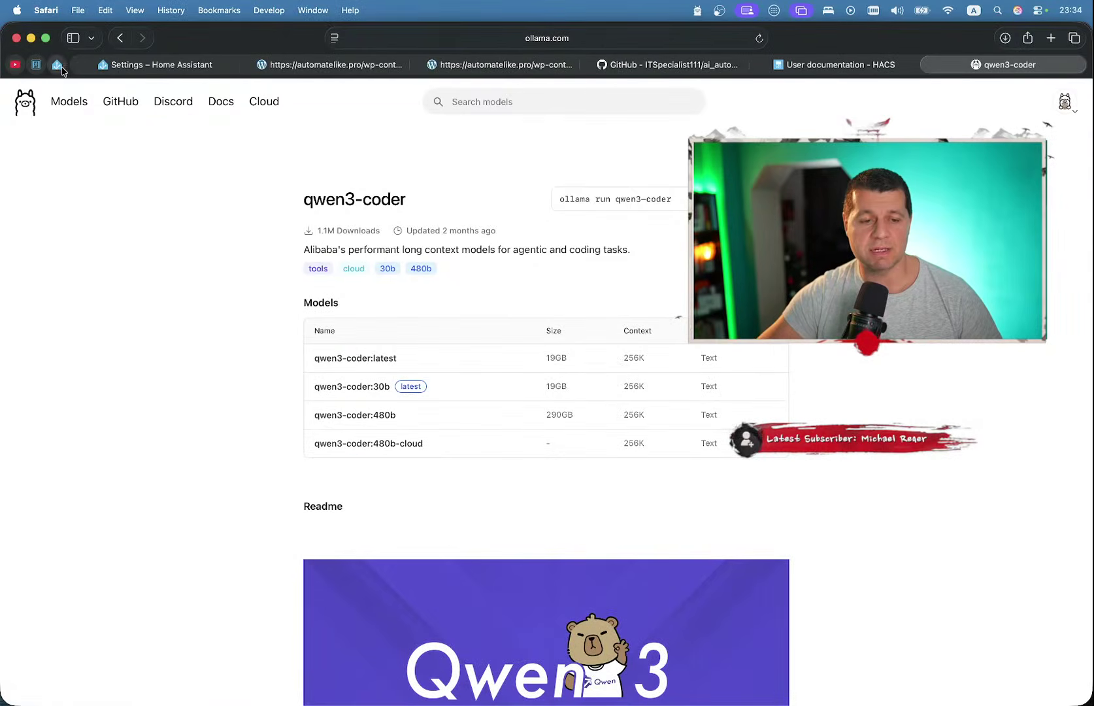
click(58, 66)
click(120, 66)
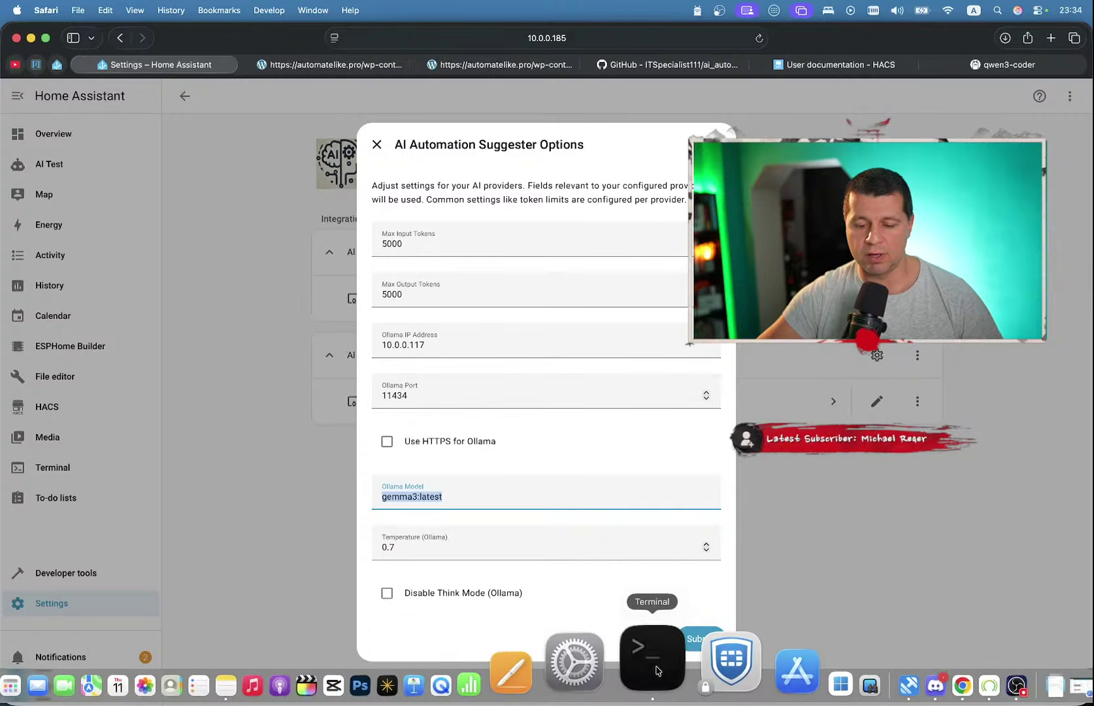
click(653, 660)
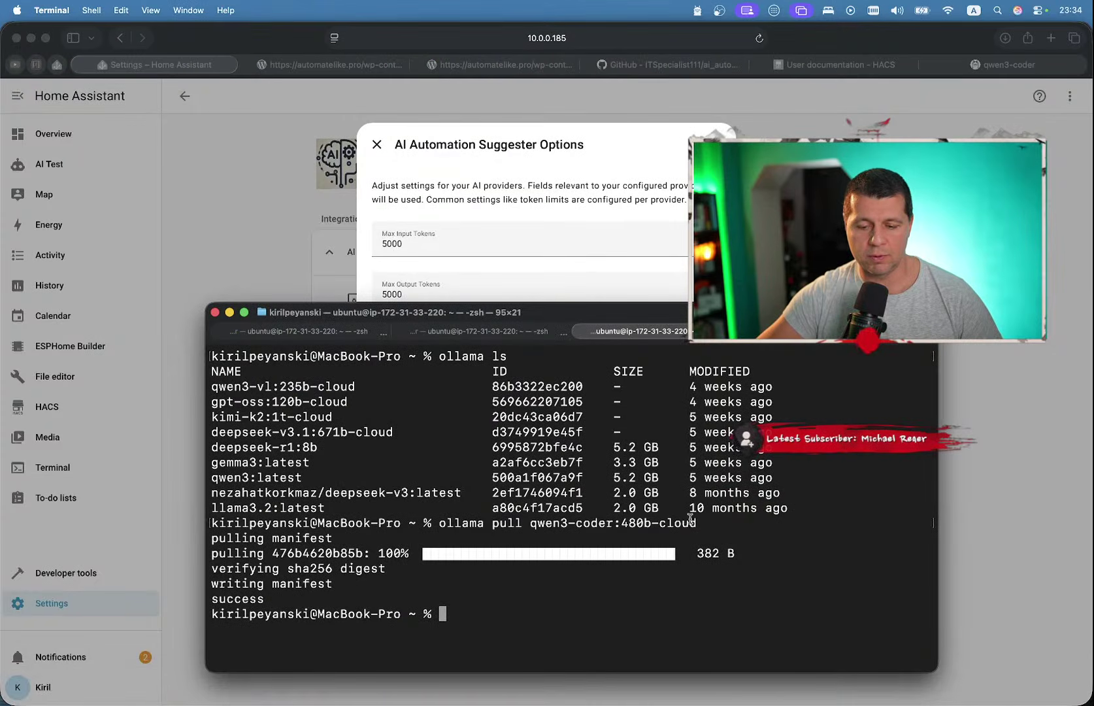
drag(696, 523, 529, 522)
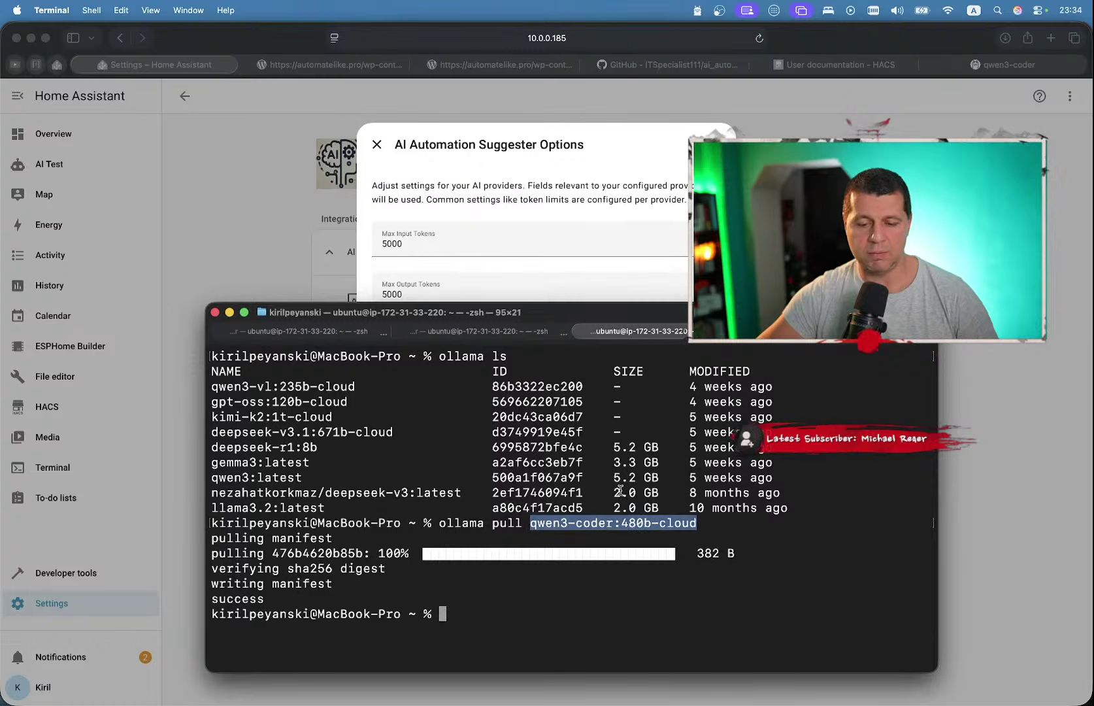
key(super+c)
- Set the Ollama Model in the AI Automation Suggester options to qwen3-coder:480b-cloud, and submit and finish the dialog
click(544, 147)
triple_click(415, 495)
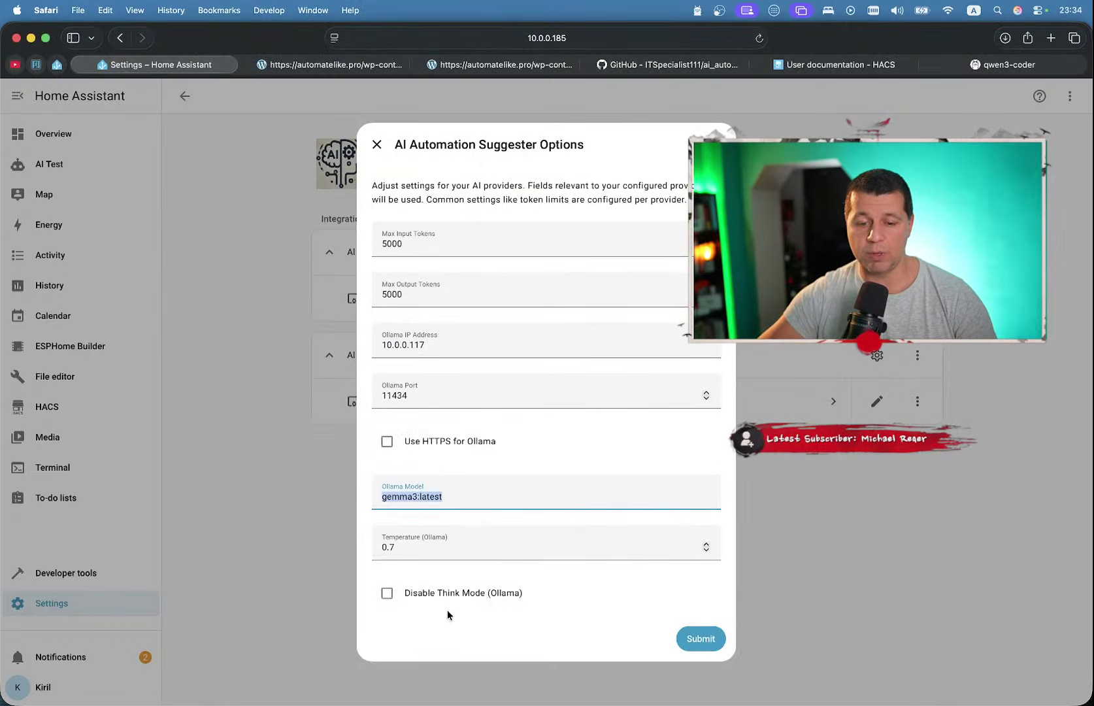
key(super+v)
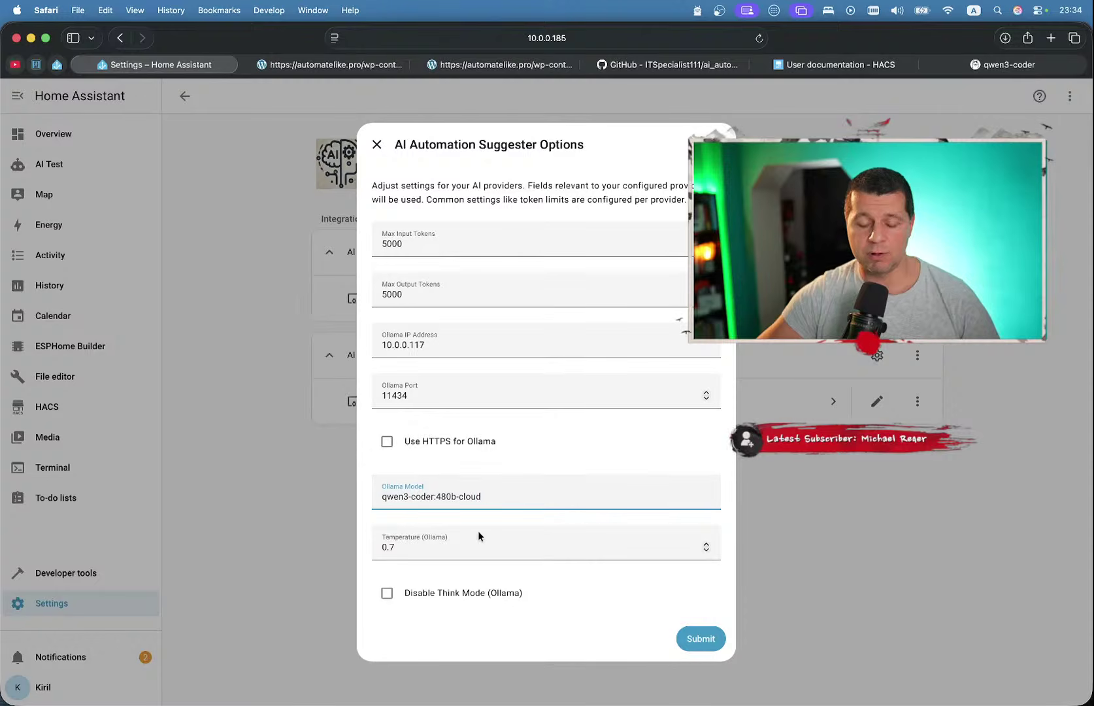
click(704, 639)
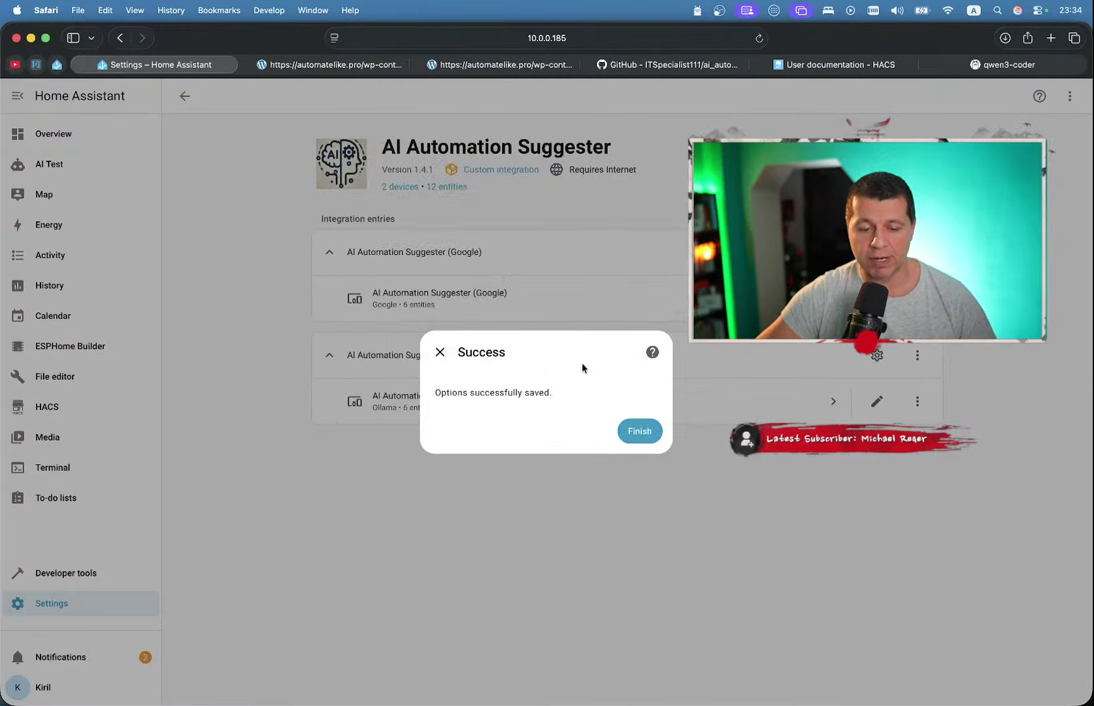
click(638, 429)
- Dismiss all Home Assistant notifications and open the newly arrived AI Automation Suggestions (Ollama) notification
click(115, 656)
scroll(198, 667, down, 20)
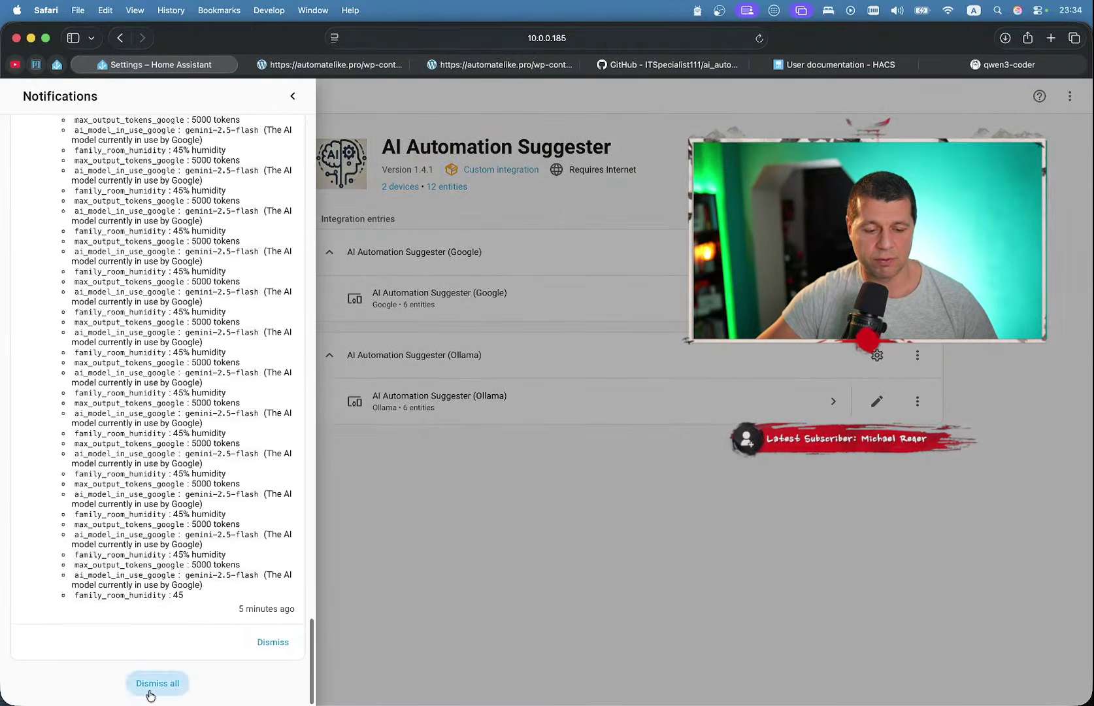
click(154, 682)
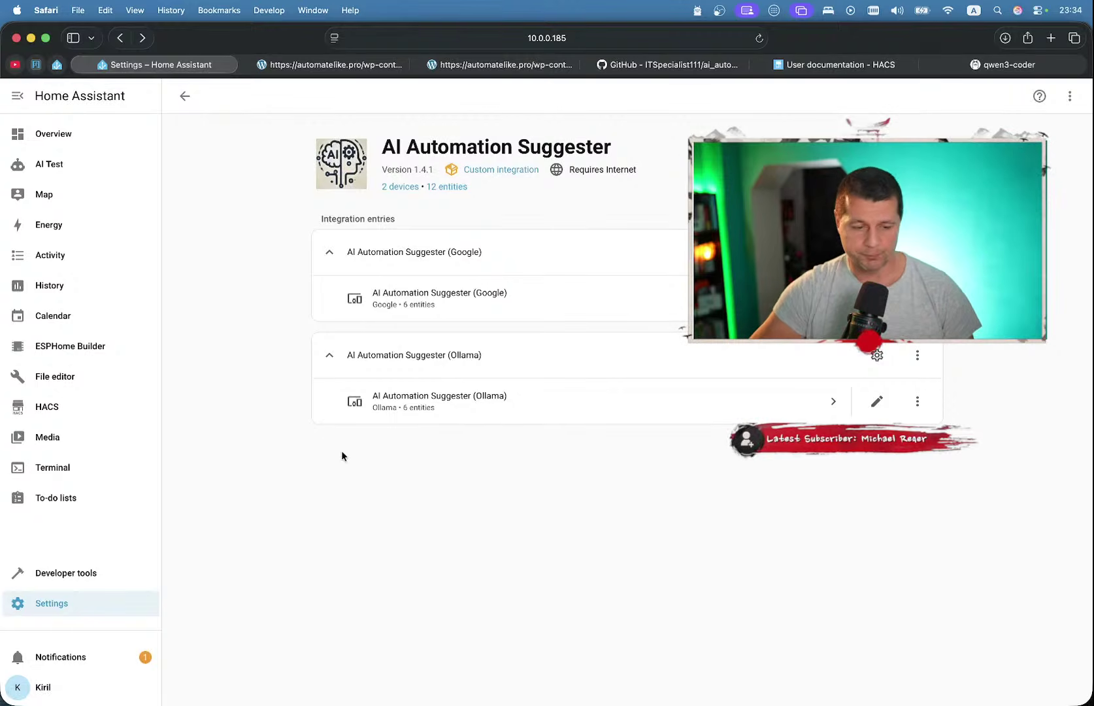
click(96, 656)
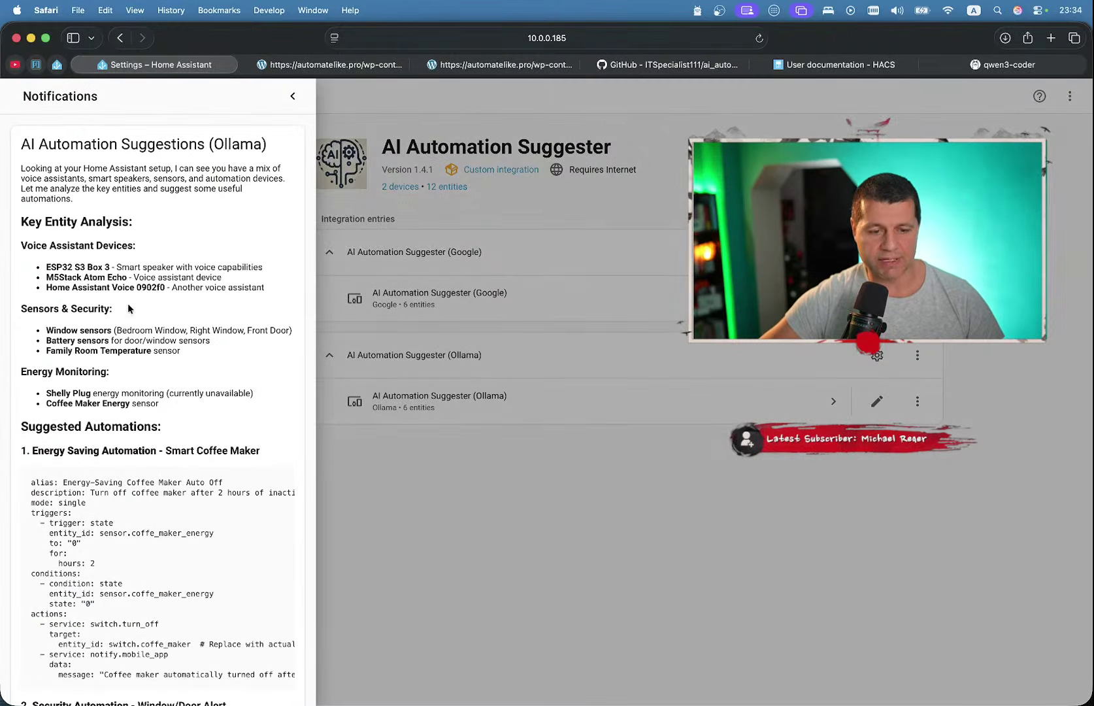
scroll(131, 324, down, 1)
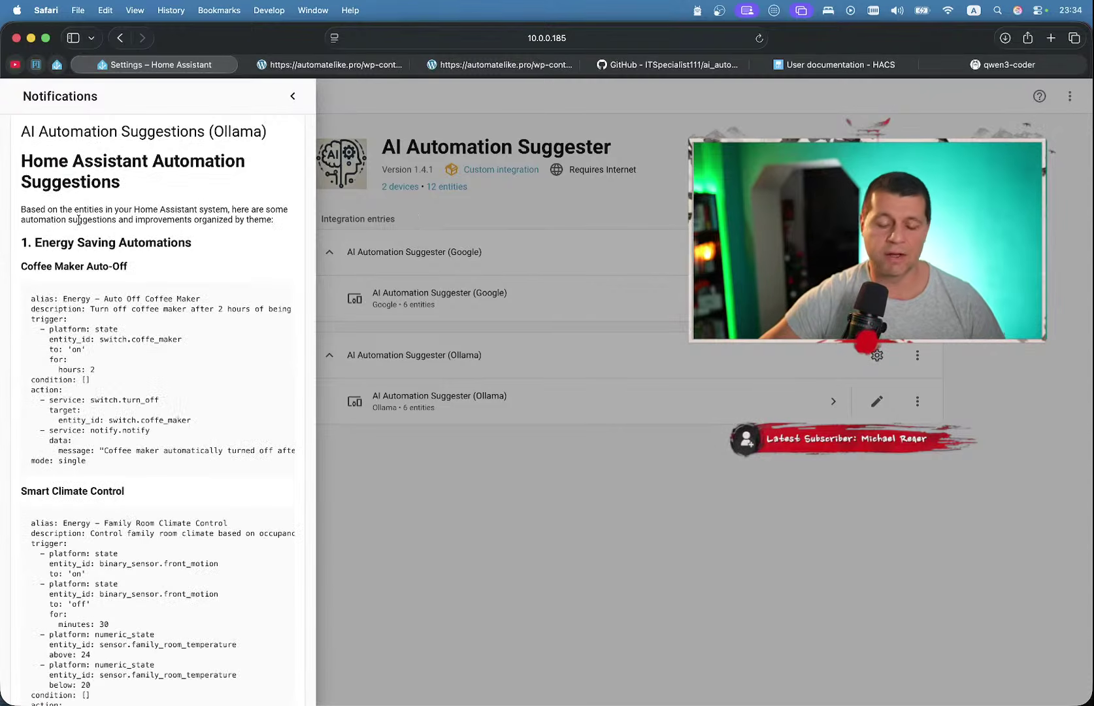
- Switch to Terminal, enter "240G VRAM" in Spotlight without opening a result, and close Spotlight
mouse_move(732, 659)
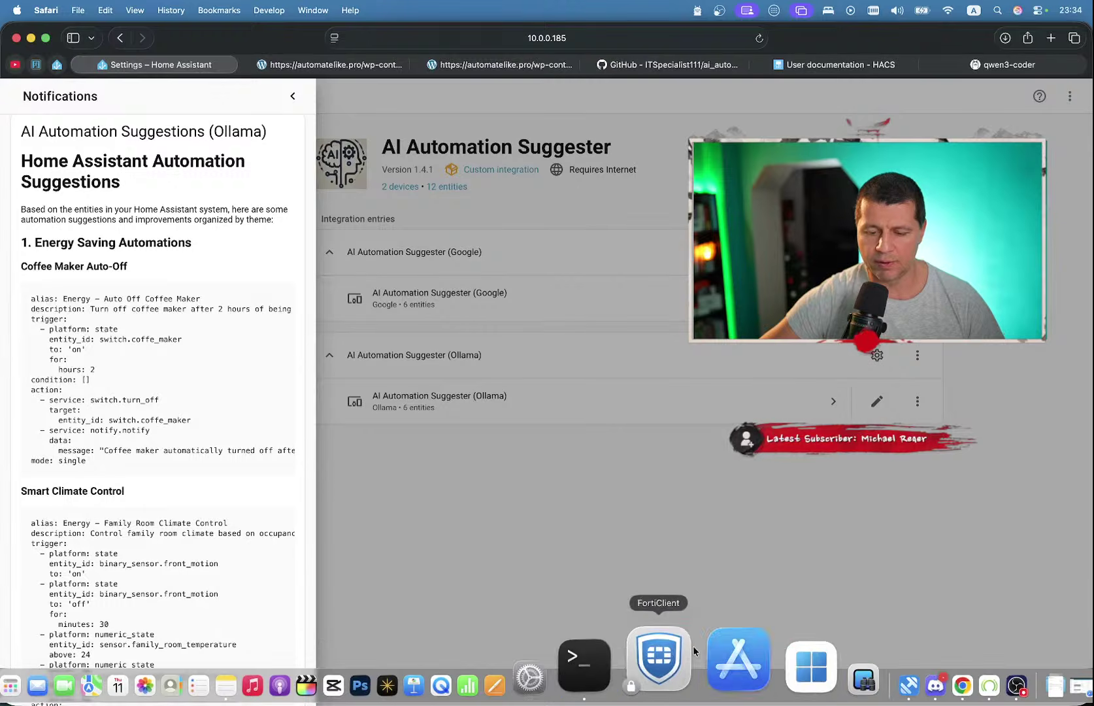
click(647, 659)
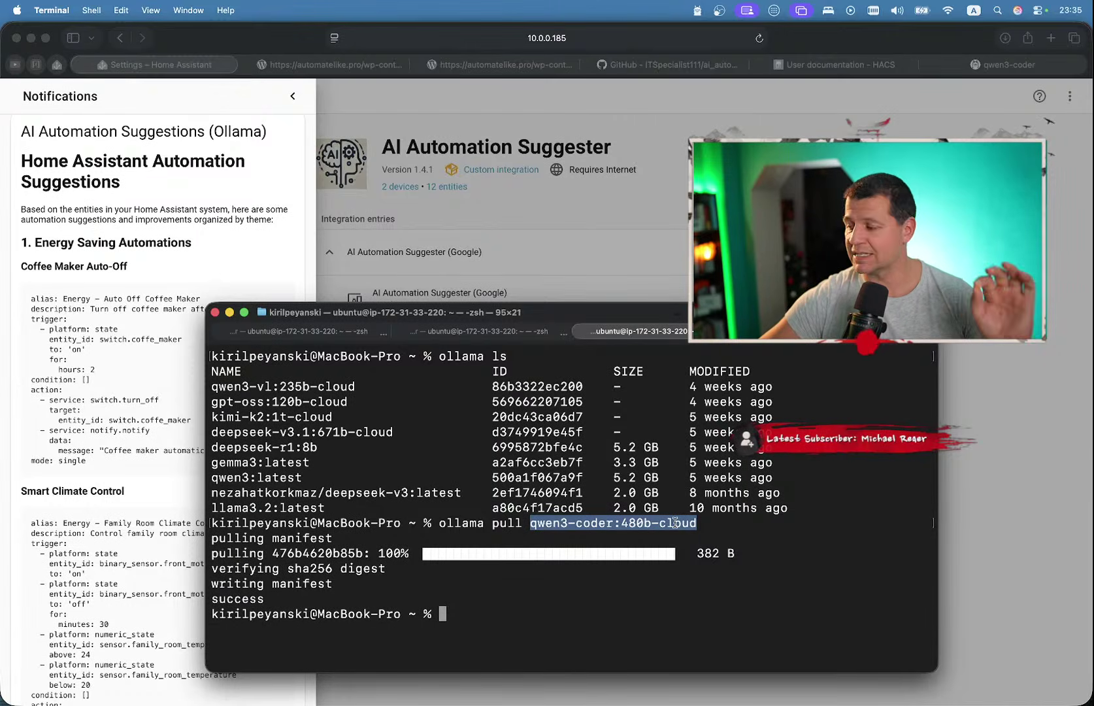
key(super+space)
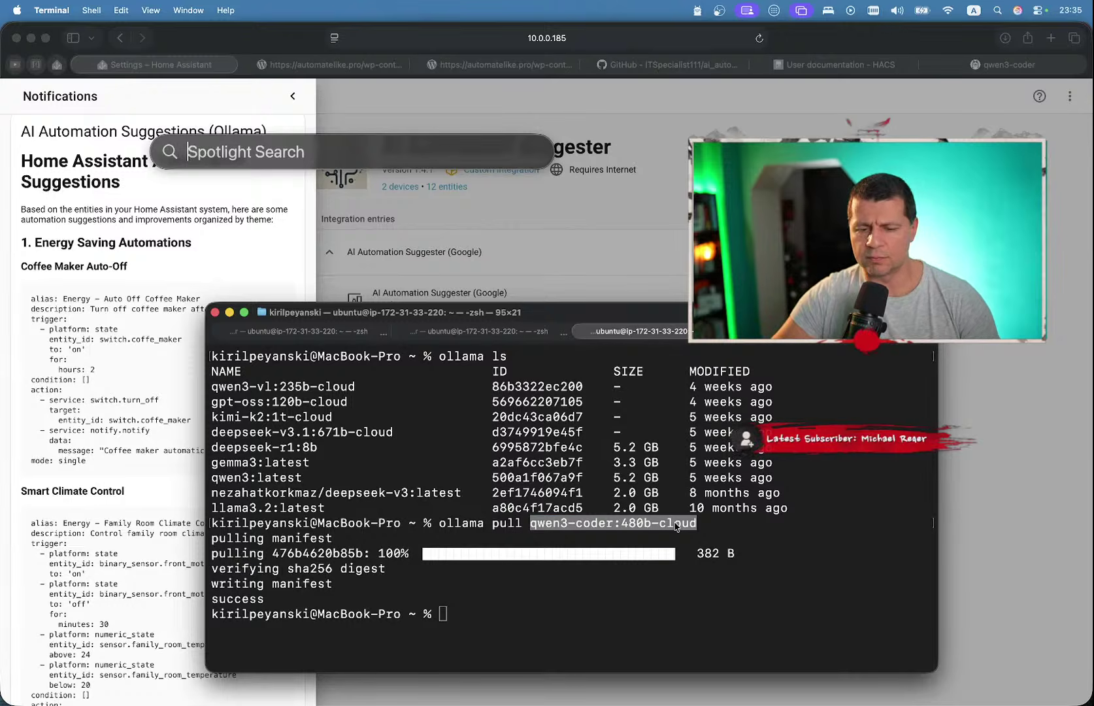
text(240)
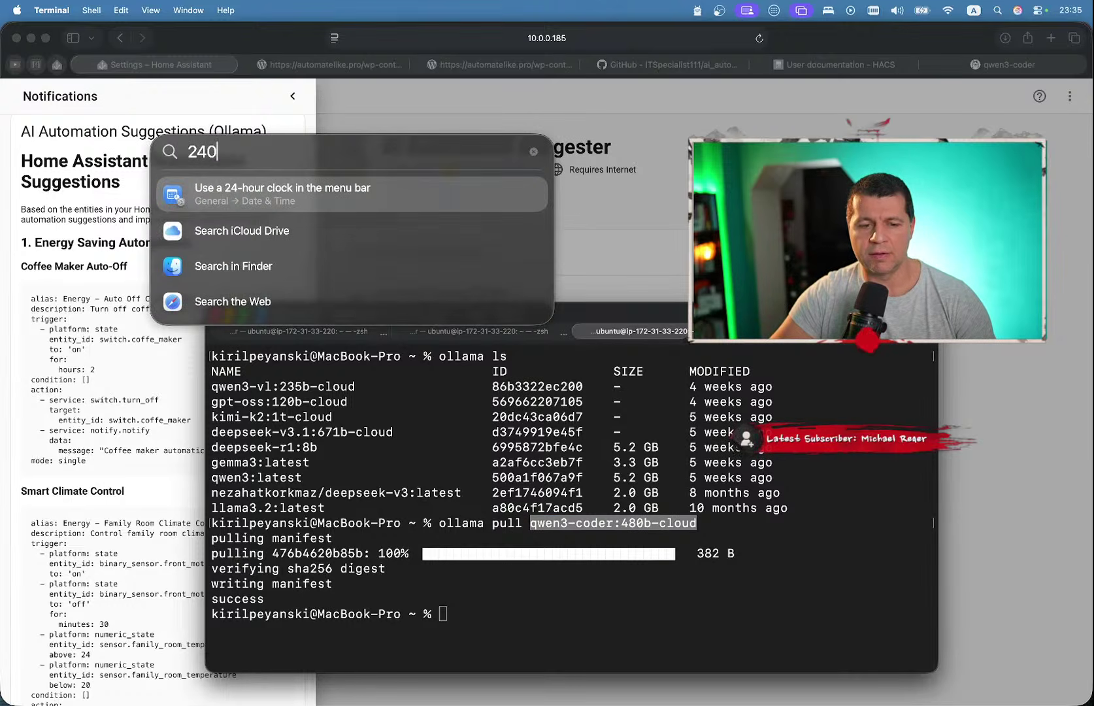
text(G)
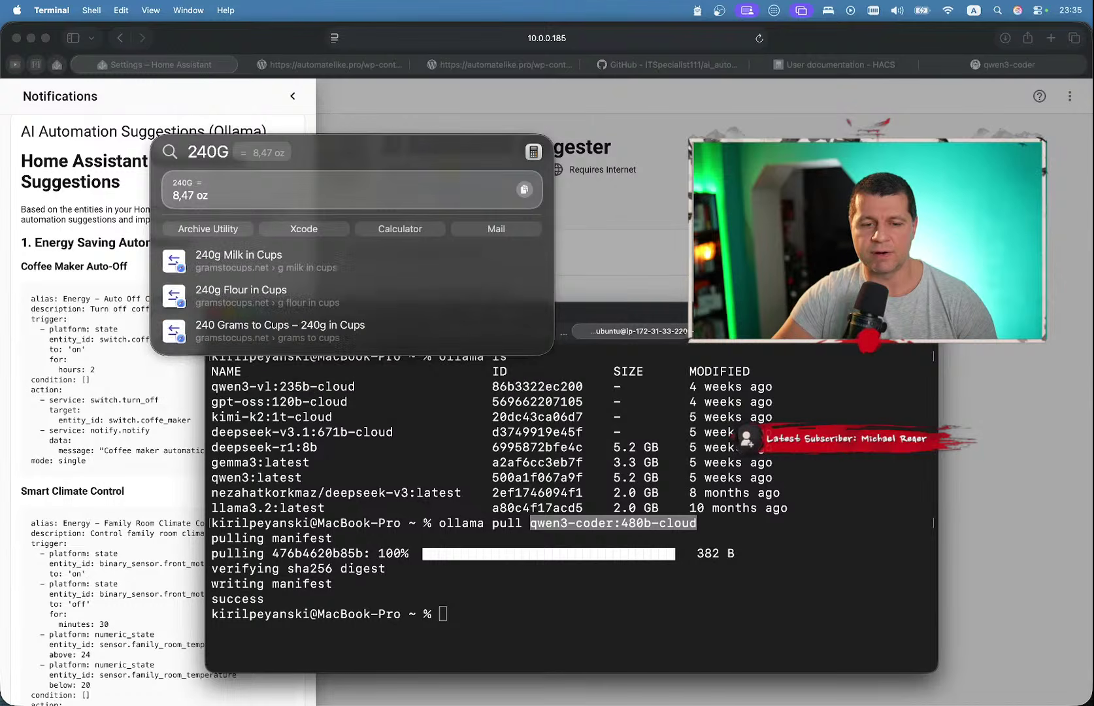
text( VRAM)
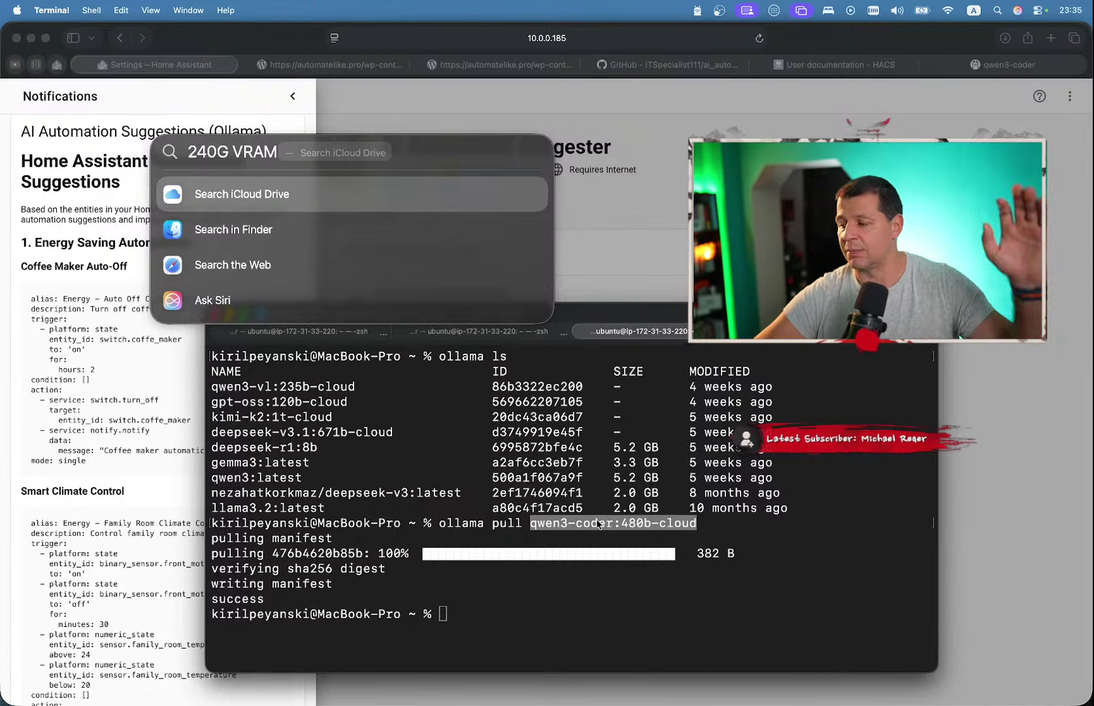
key(Escape)
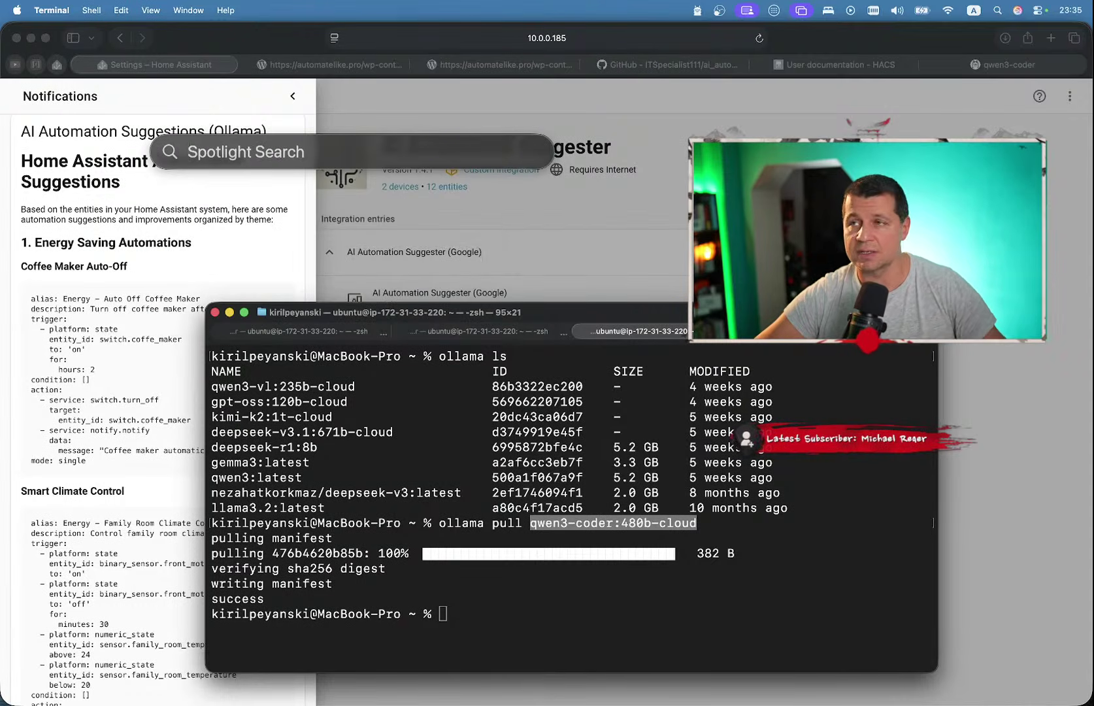
click(600, 519)
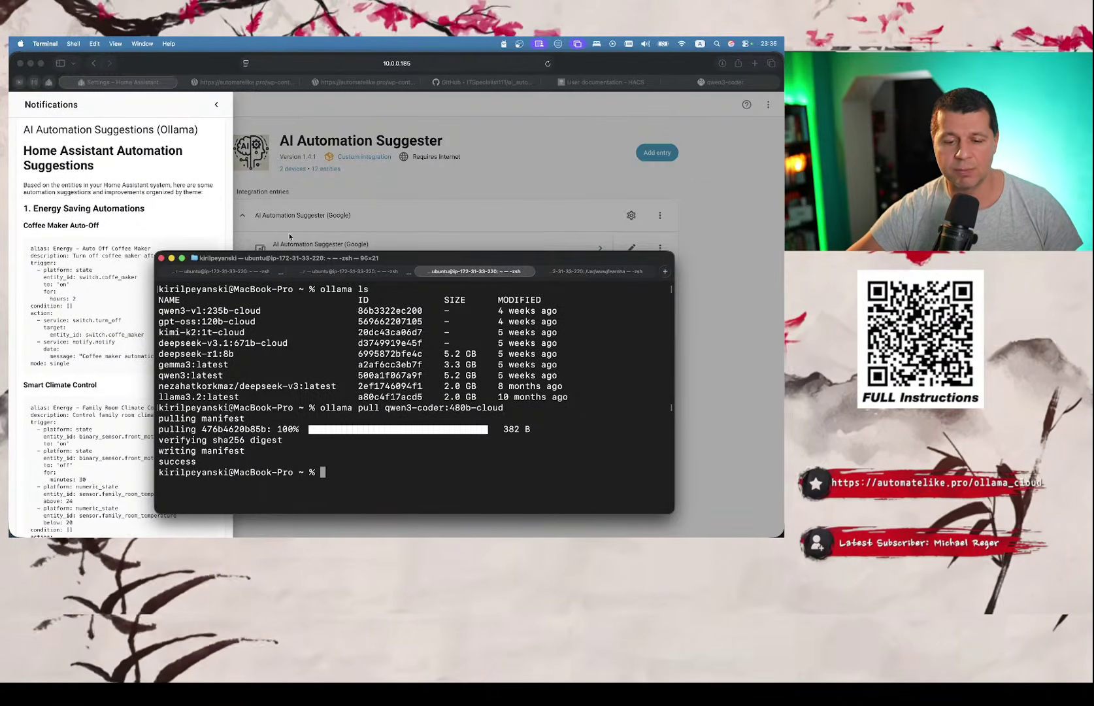
- Return to Safari and examine the Coffee Maker Auto-Off and Smart Climate Control YAML in the Ollama suggestions, enlarged for reading
click(186, 176)
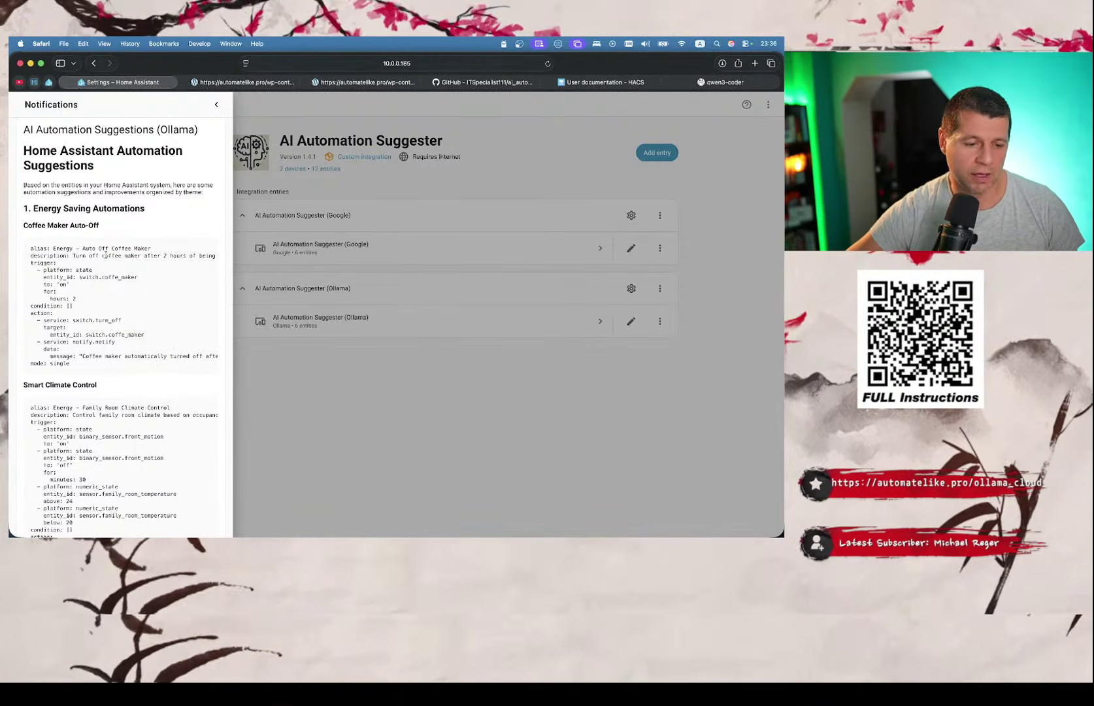
scroll(106, 255, down, 5)
scroll(92, 255, up, 5)
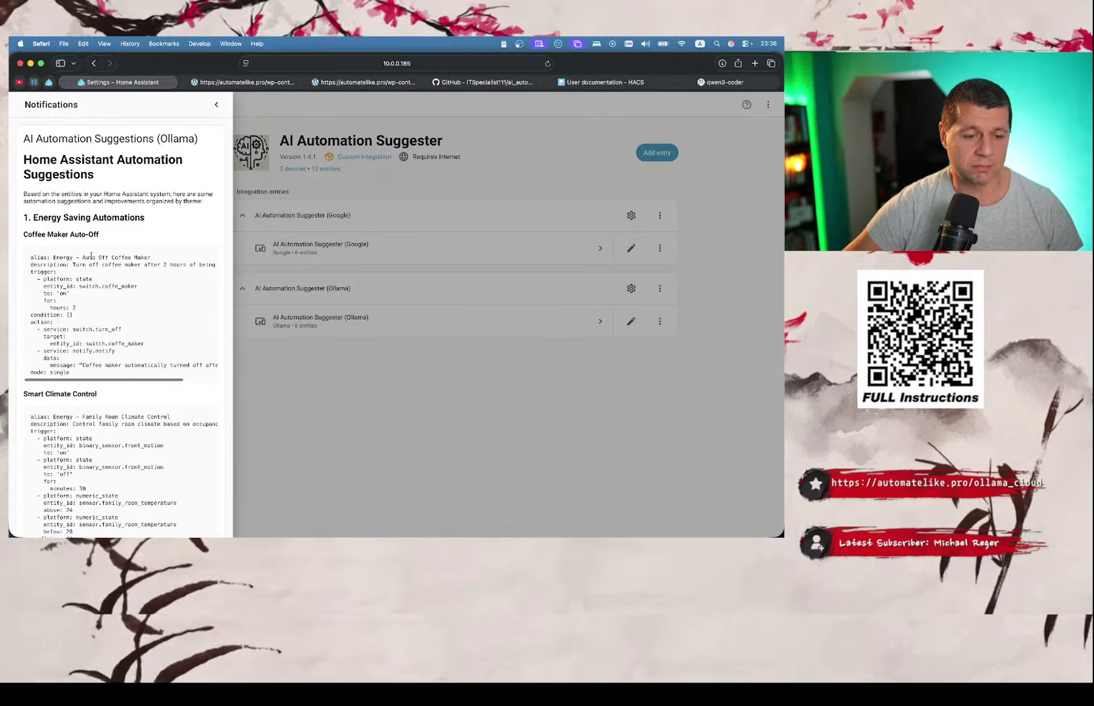
scroll(92, 256, down, 4)
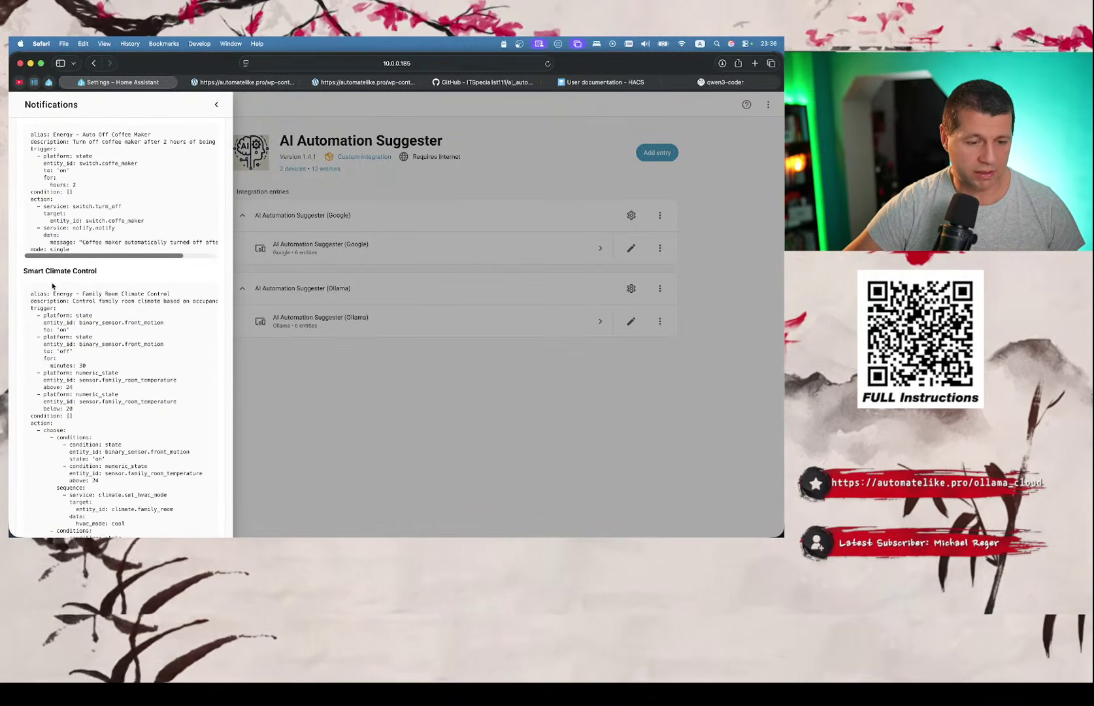
scroll(66, 295, up, 5)
scroll(67, 295, down, 2)
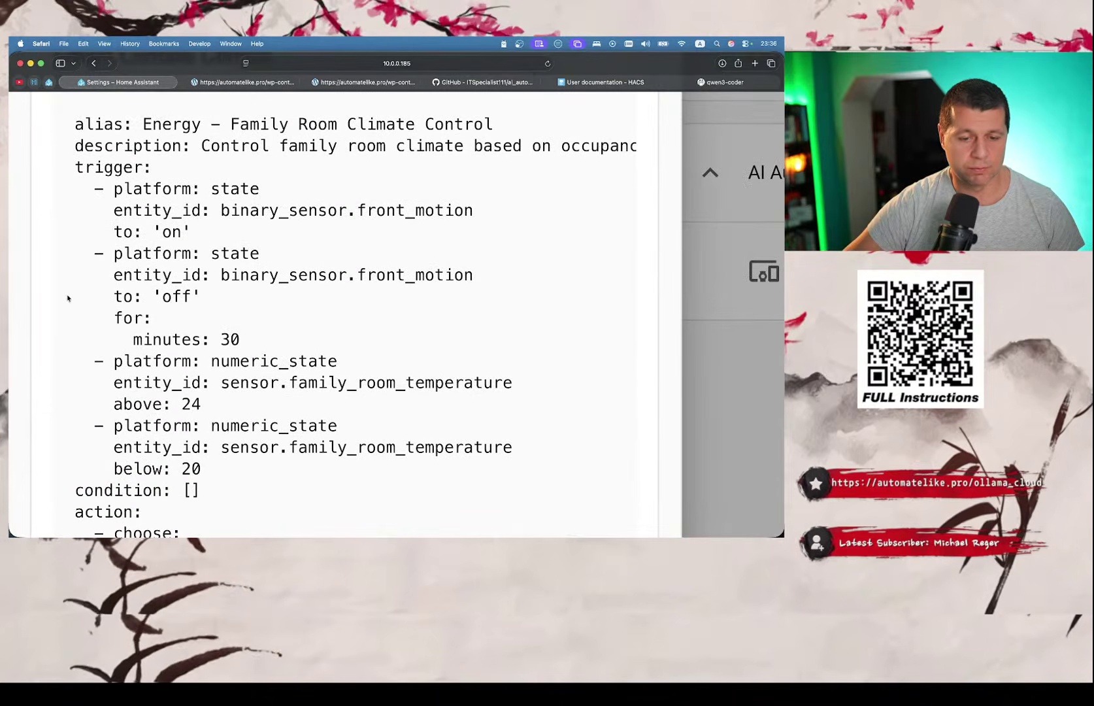
scroll(307, 284, down, 20)
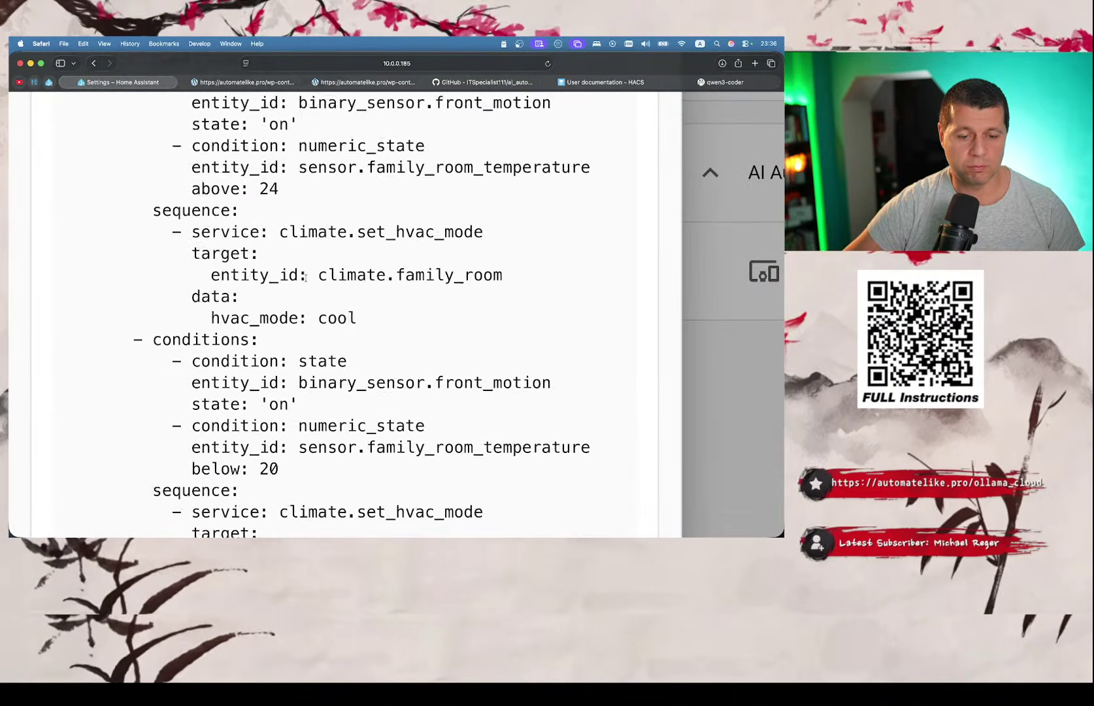
scroll(306, 278, up, 14)
scroll(305, 278, up, 8)
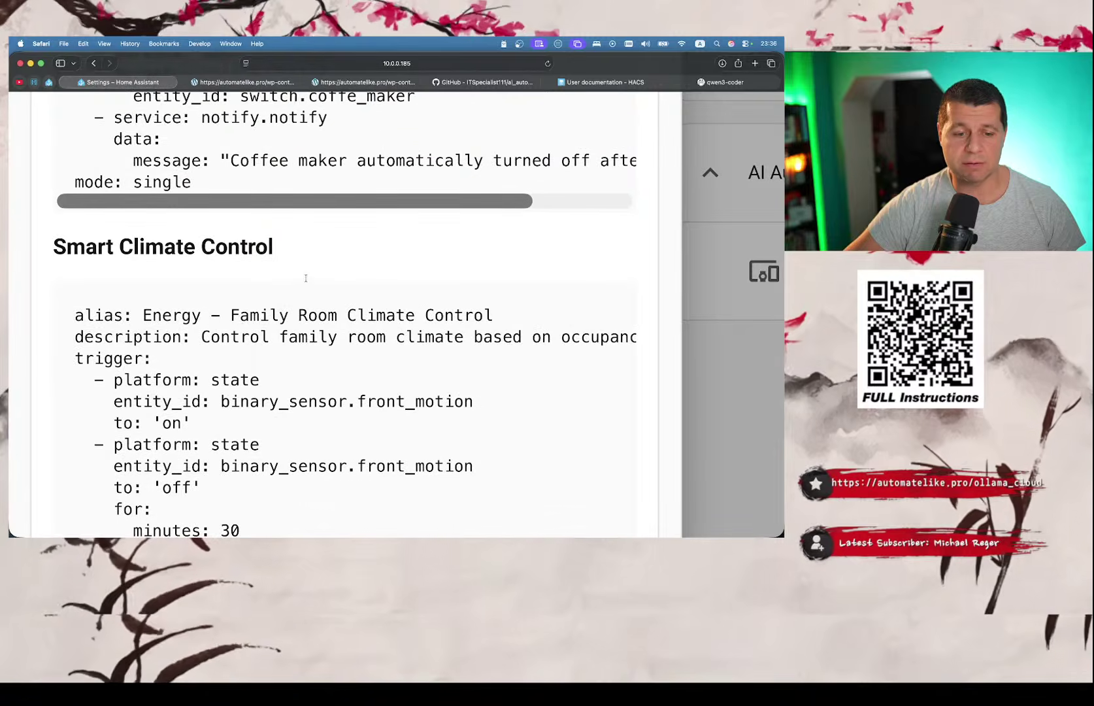
scroll(306, 278, down, 2)
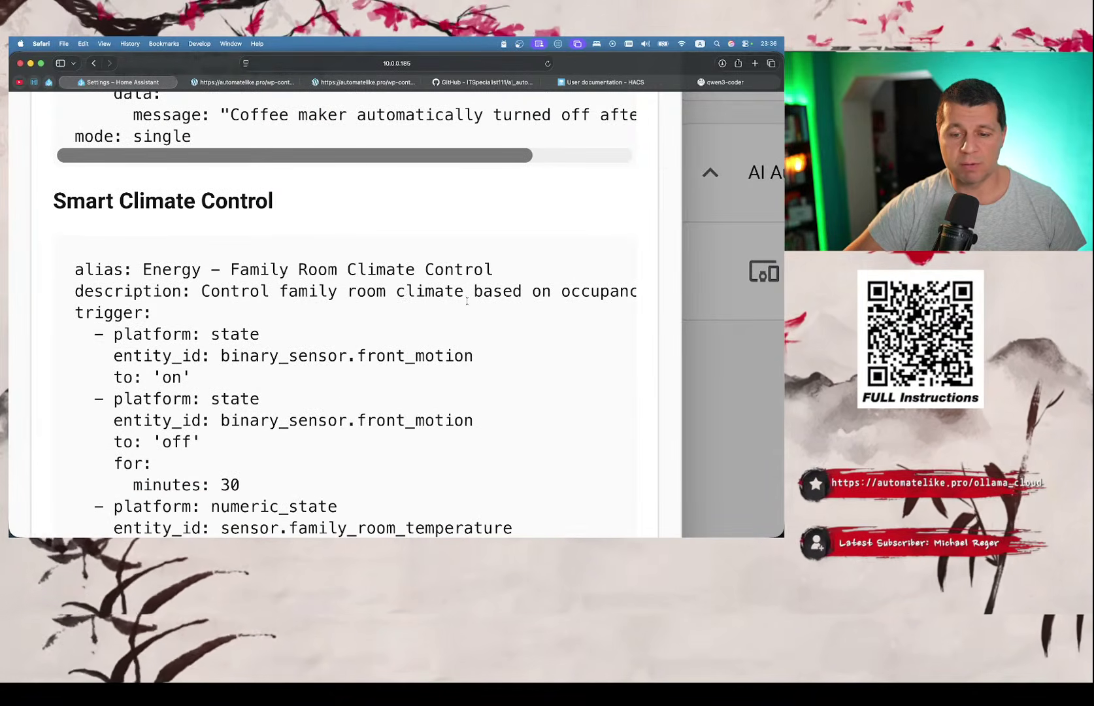
scroll(466, 300, right, 5)
scroll(500, 296, left, 5)
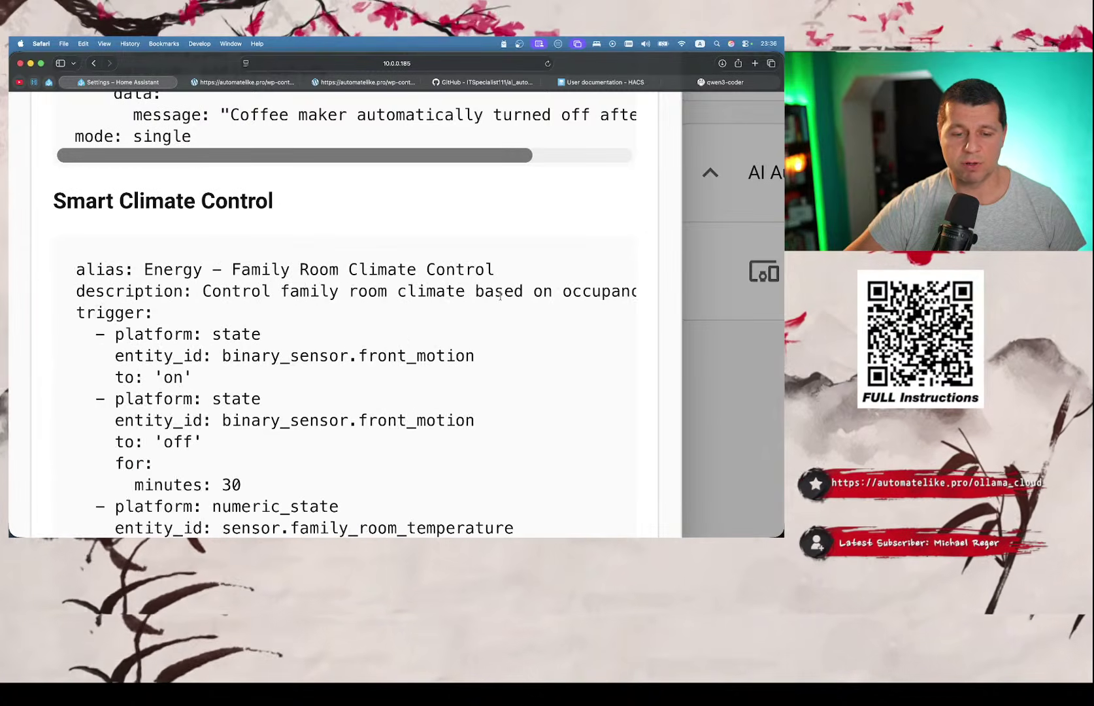
- Examine the triggers, conditions and climate actions in the Smart Climate Control YAML of the Ollama suggestions
scroll(327, 305, down, 3)
scroll(210, 304, down, 5)
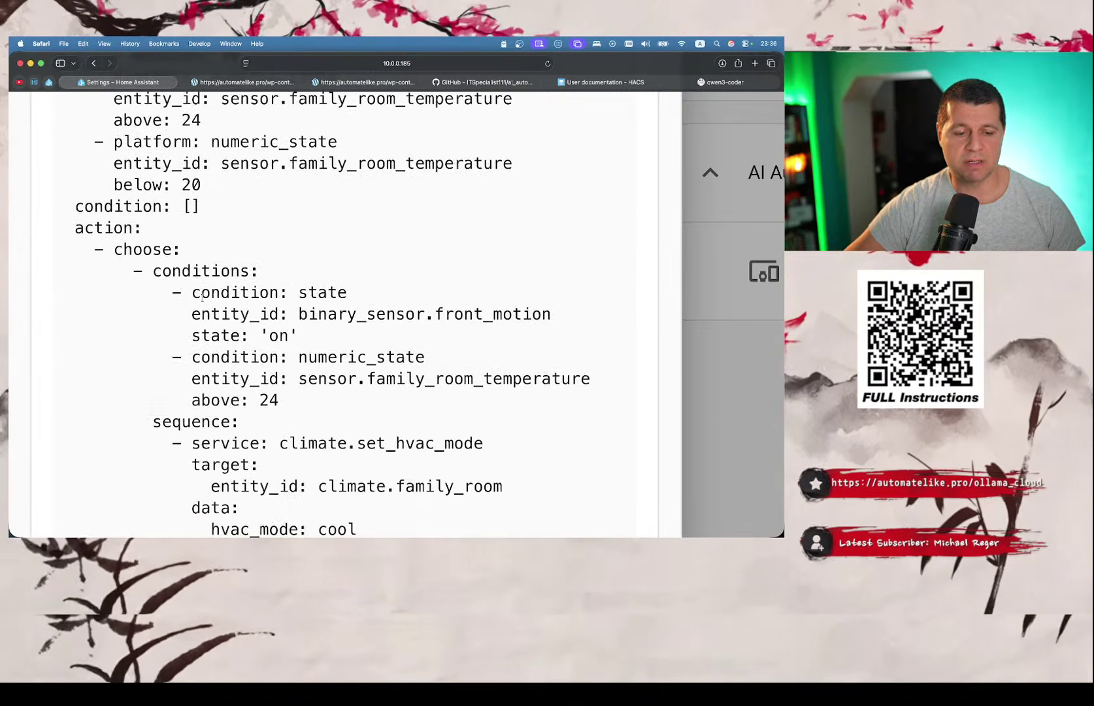
scroll(145, 206, down, 3)
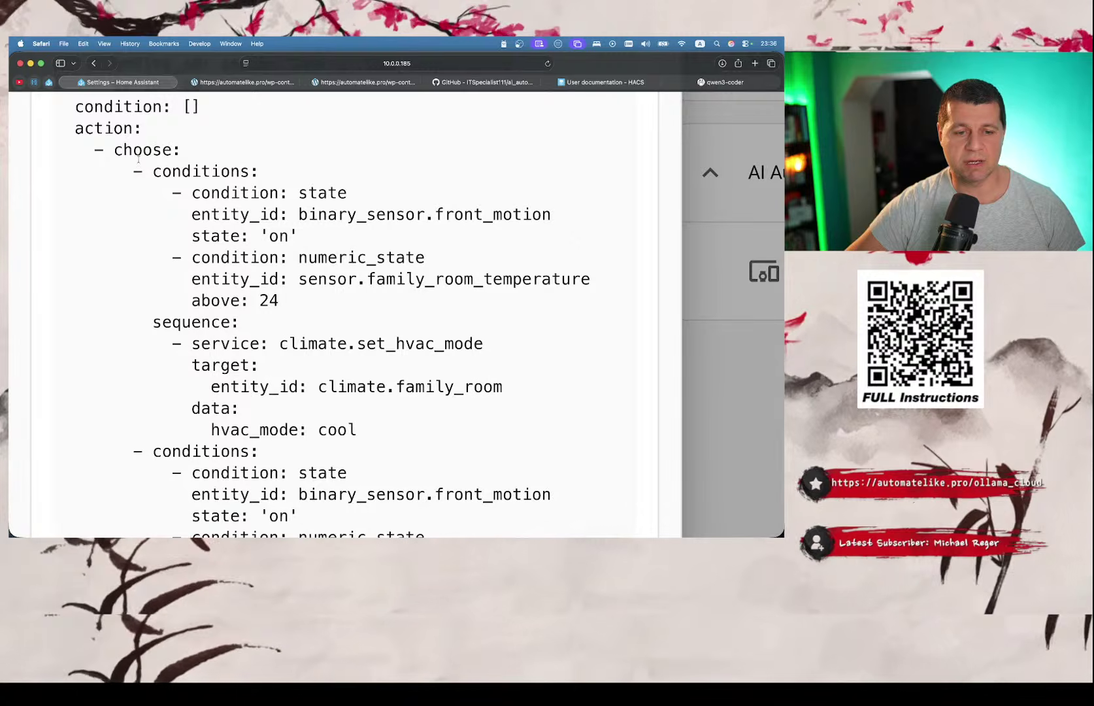
scroll(192, 193, down, 2)
scroll(196, 190, up, 4)
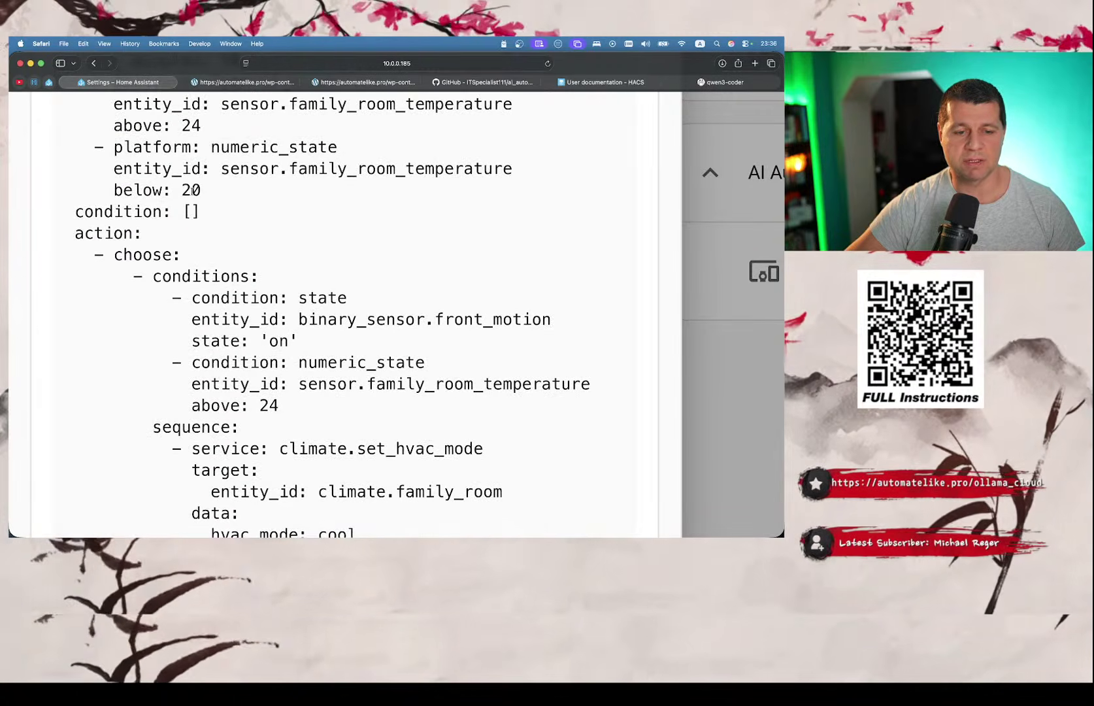
scroll(191, 190, down, 8)
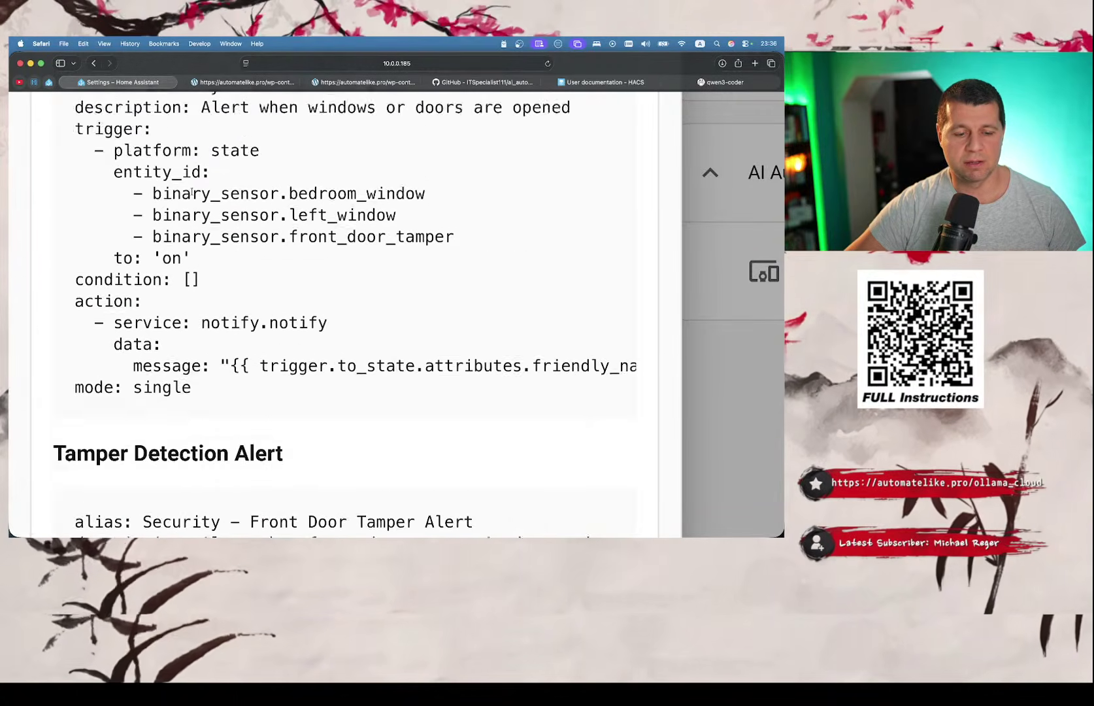
scroll(191, 191, up, 6)
scroll(191, 192, up, 7)
- Read the Window/Door Security Alert and Tamper Detection Alert YAML in the Security & Monitoring section
scroll(191, 190, down, 20)
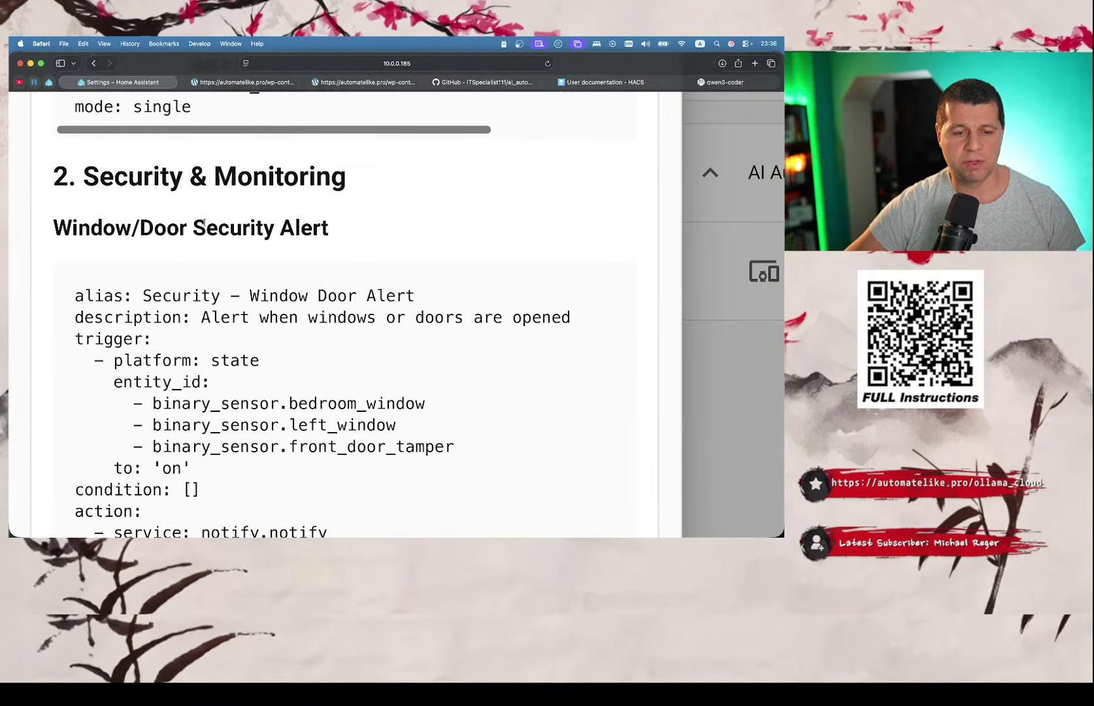
scroll(196, 196, down, 3)
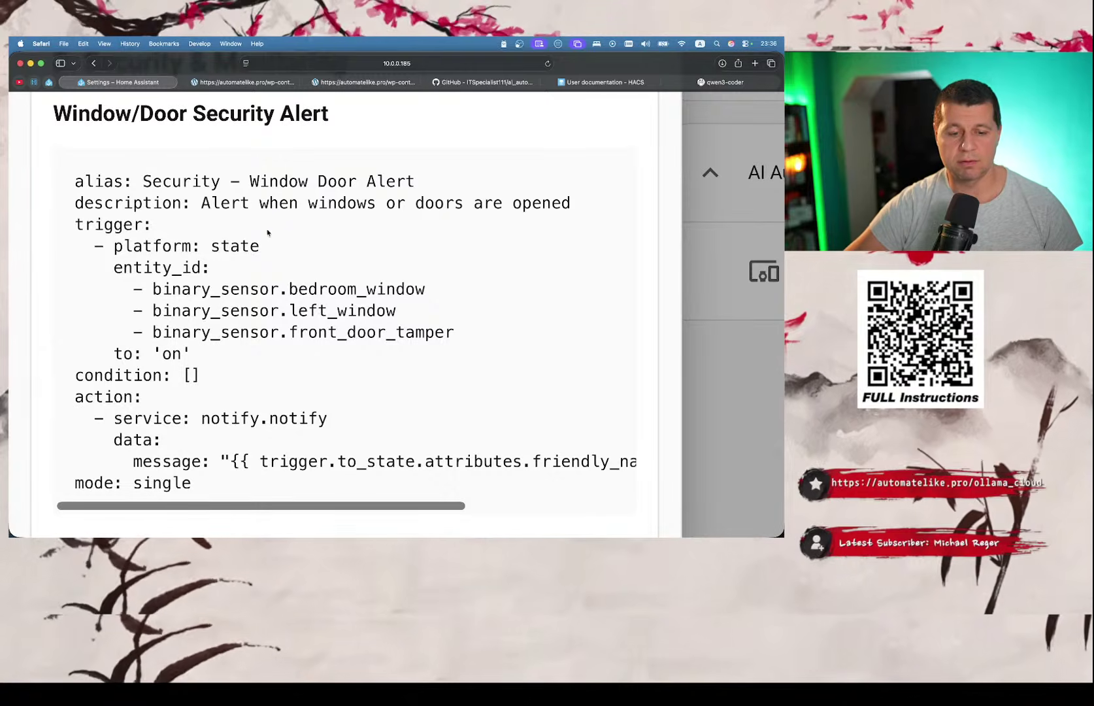
scroll(269, 236, down, 2)
scroll(266, 273, up, 2)
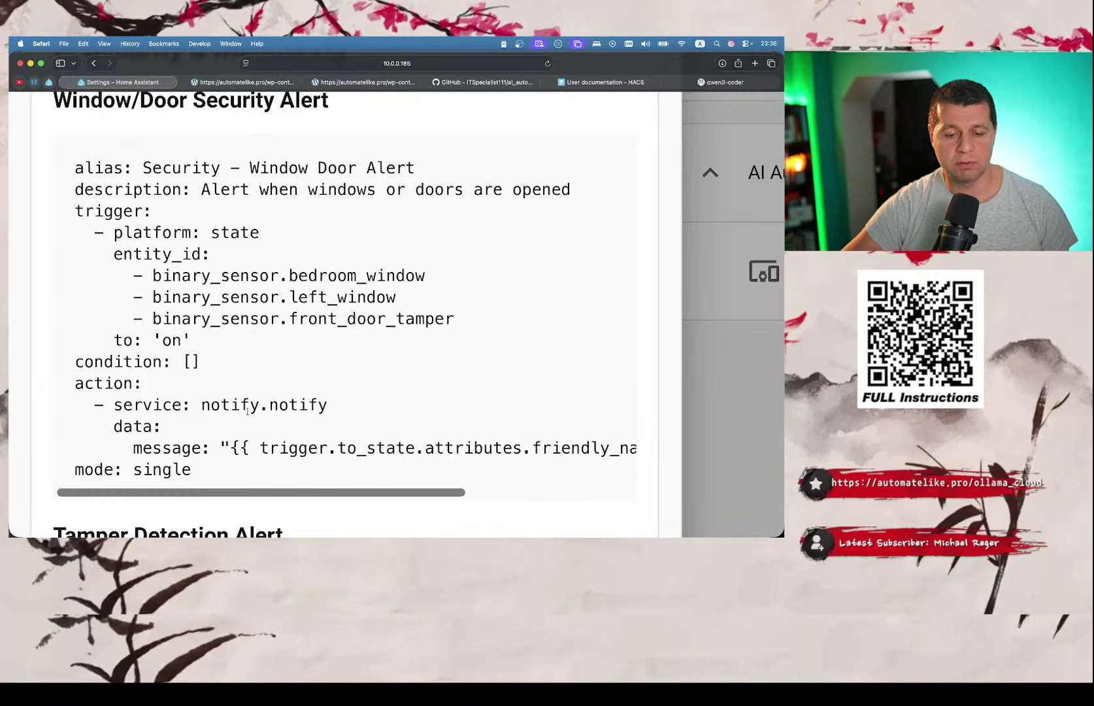
scroll(196, 353, down, 5)
scroll(247, 410, down, 1)
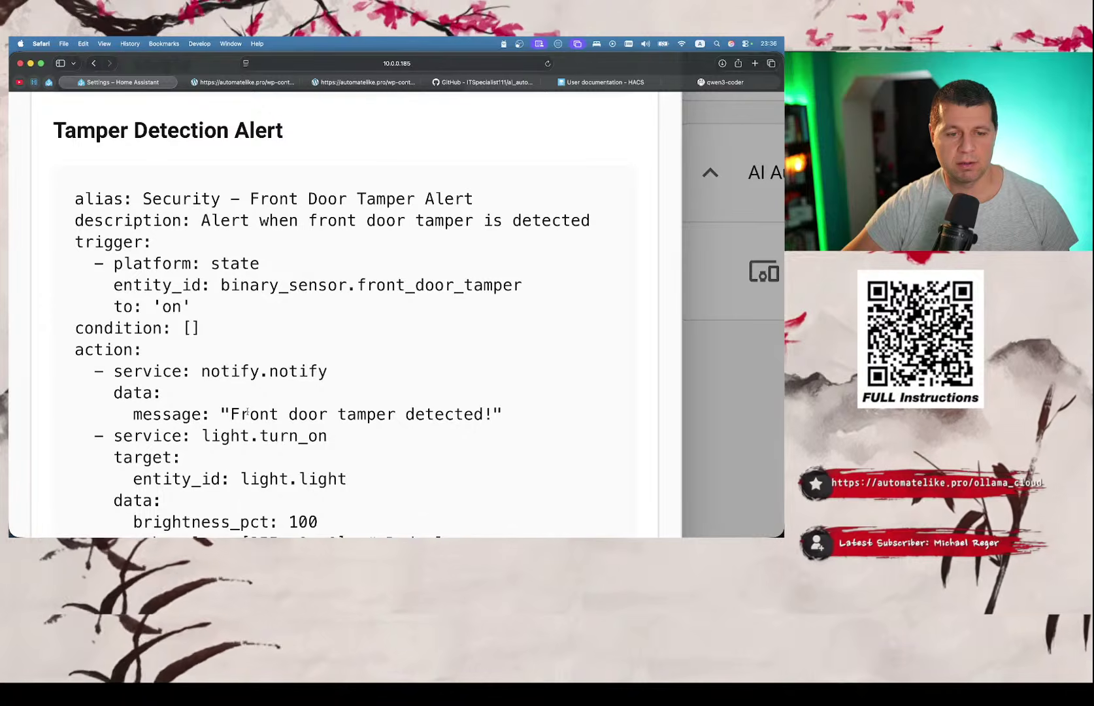
scroll(248, 412, down, 3)
scroll(248, 414, up, 2)
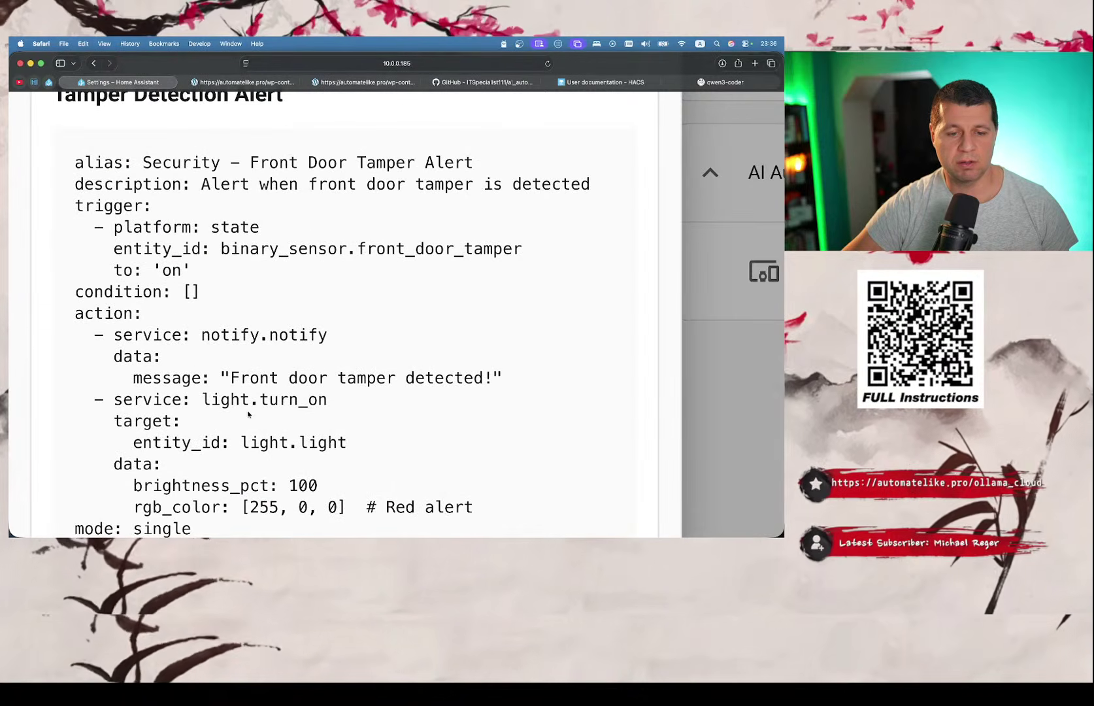
scroll(248, 413, down, 1)
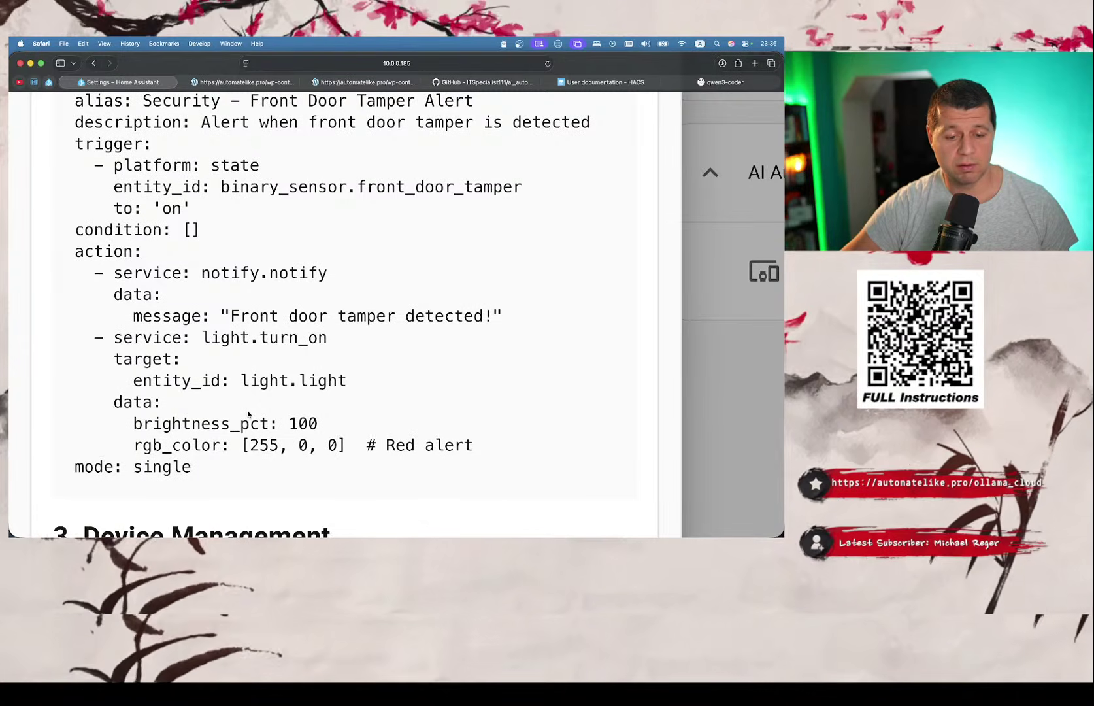
scroll(247, 414, up, 2)
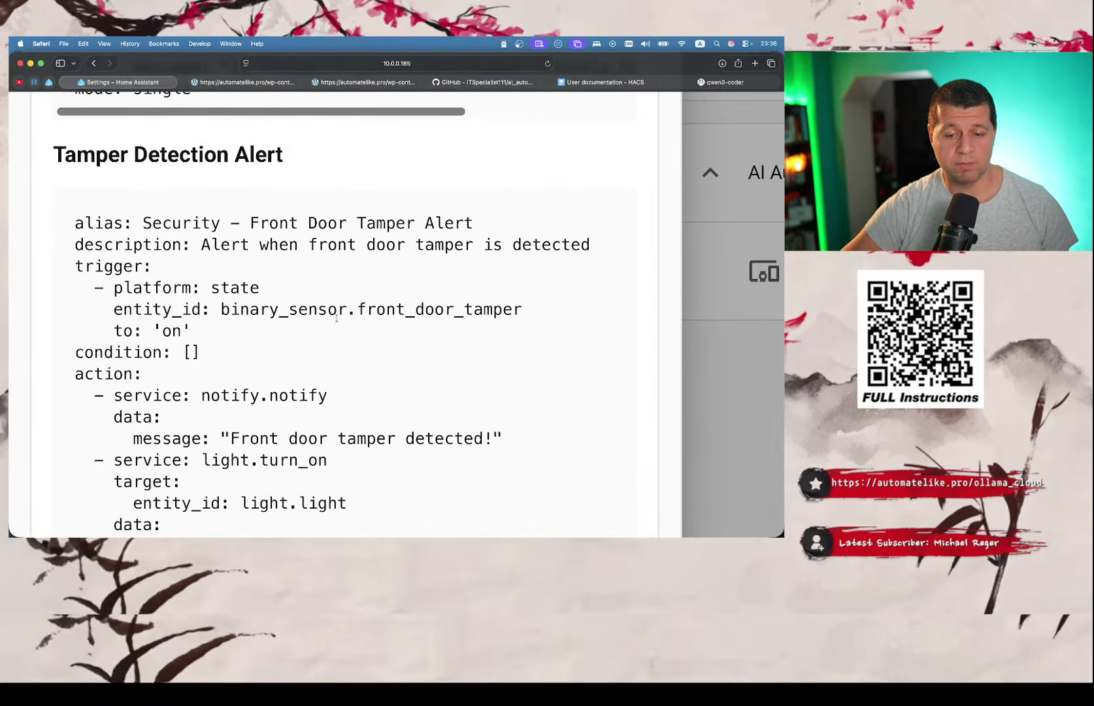
scroll(234, 347, down, 2)
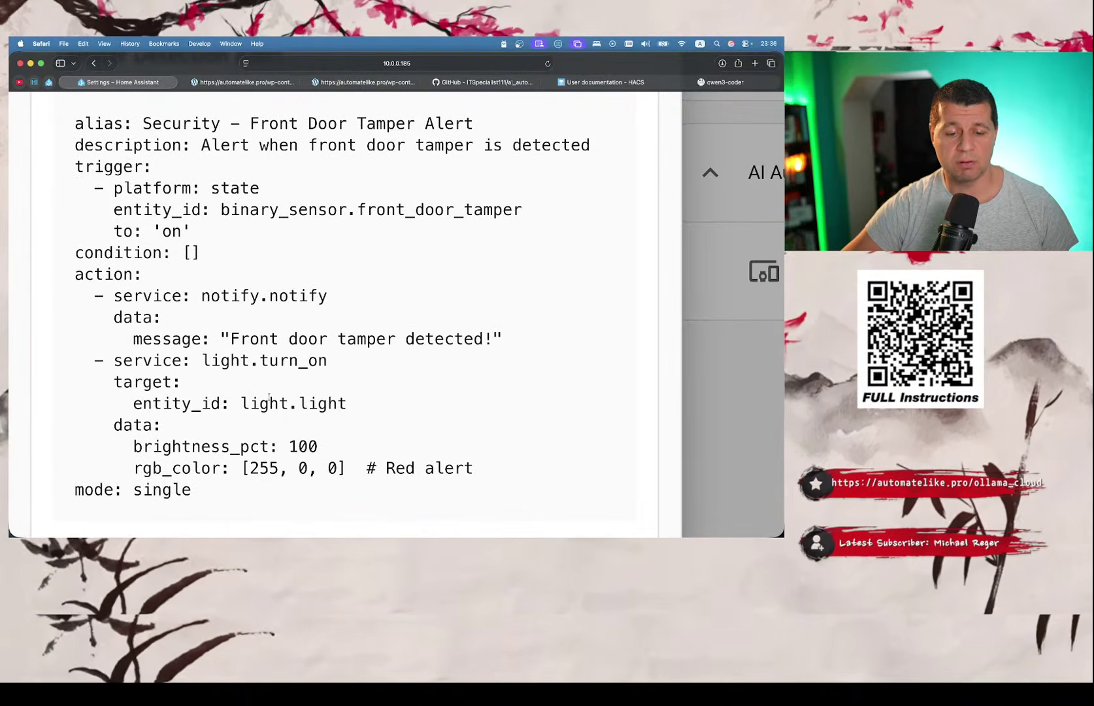
scroll(269, 397, down, 2)
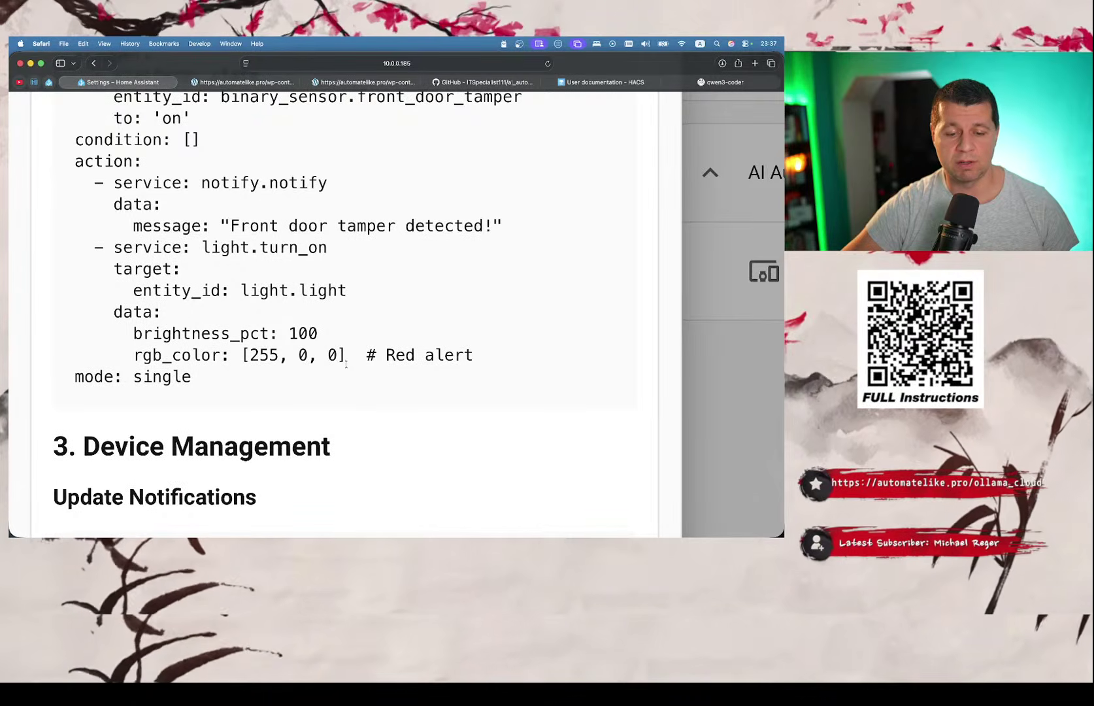
- Read the Update Notifications YAML in the Device Management section
scroll(301, 379, down, 13)
scroll(301, 379, up, 7)
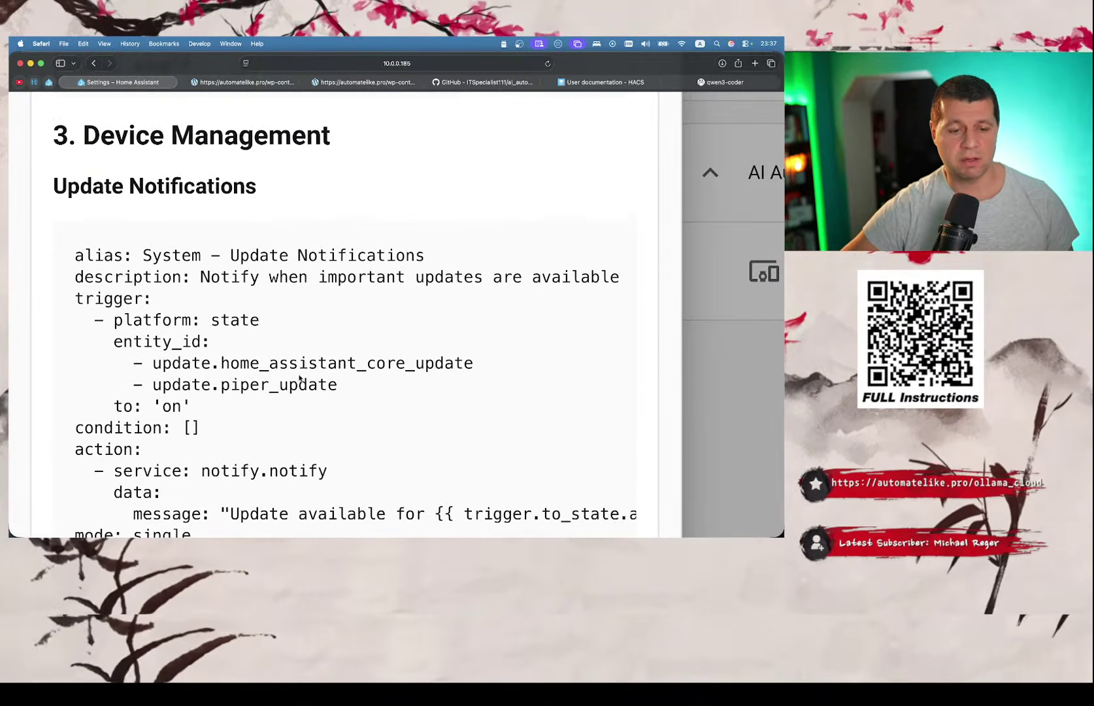
scroll(299, 376, down, 2)
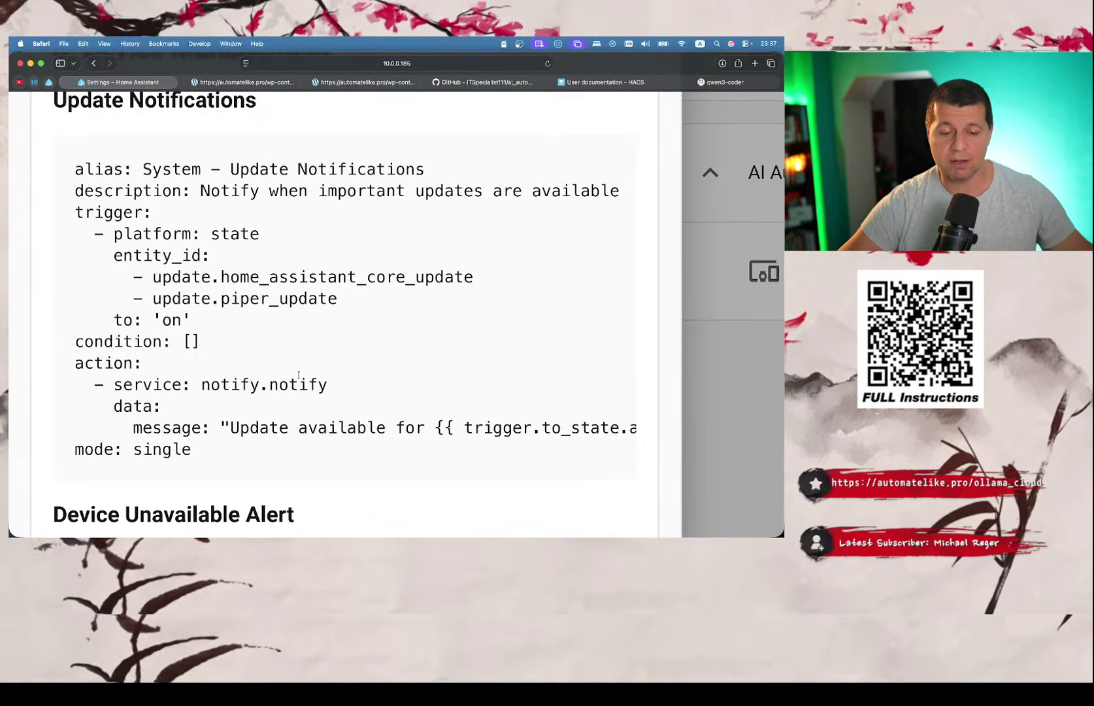
scroll(299, 375, down, 1)
- Examine the Device Unavailable Alert YAML, highlighting its notify.notify service and the assist_satellite entity ID in turn
scroll(299, 377, down, 10)
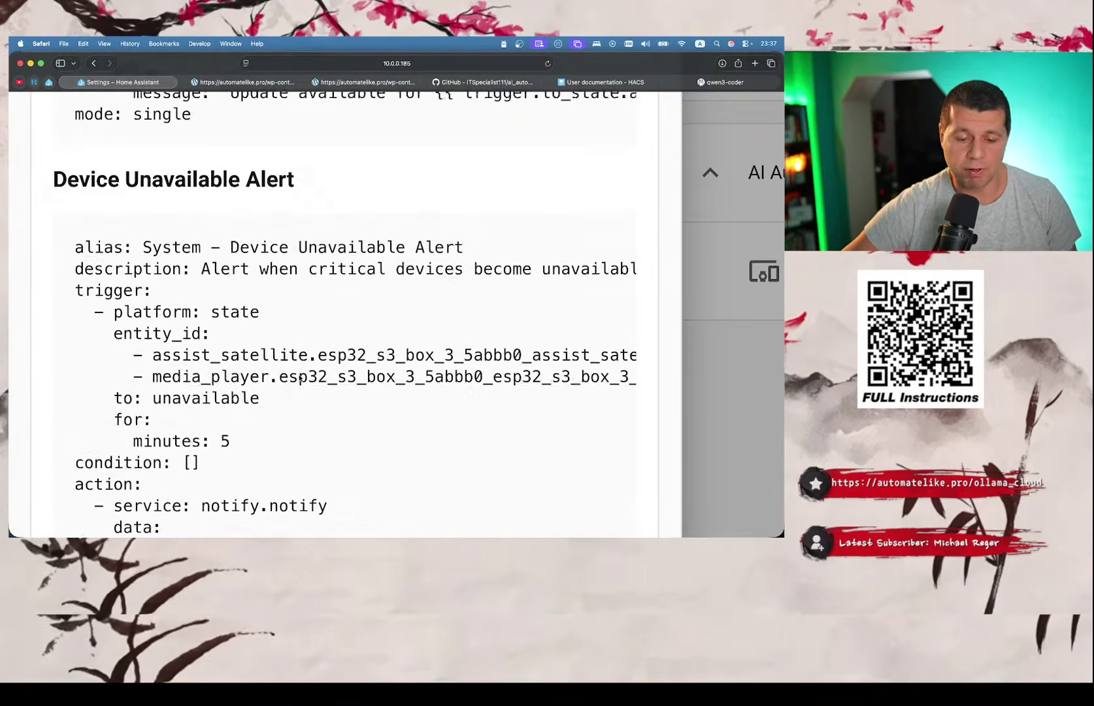
scroll(299, 378, up, 3)
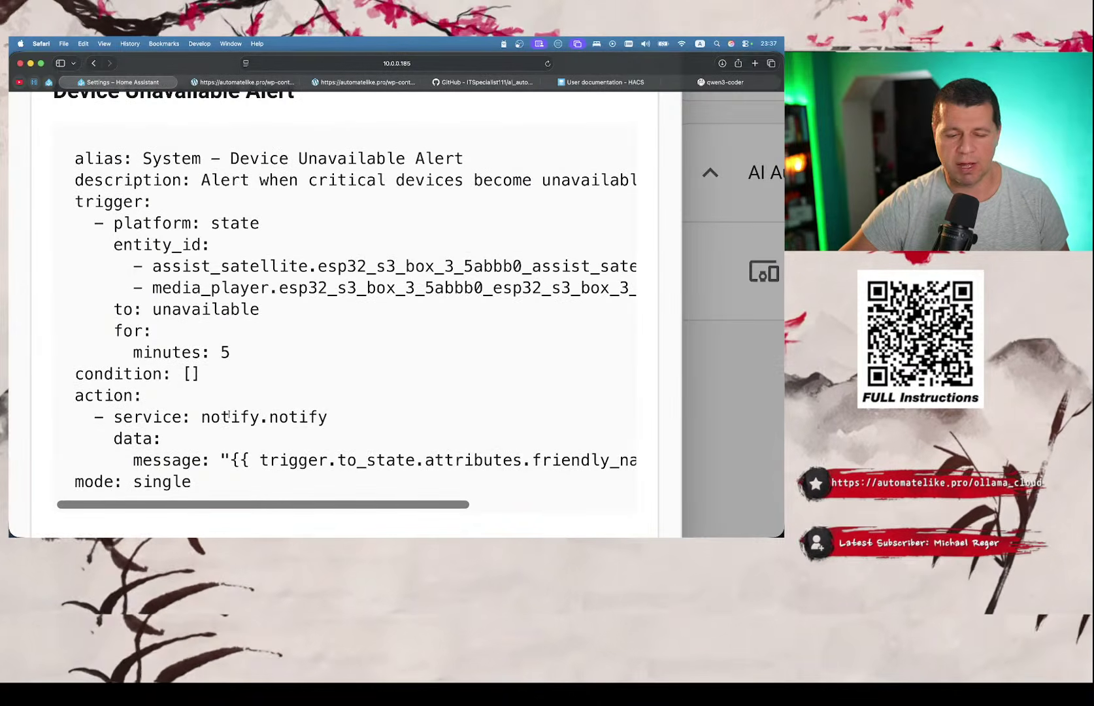
triple_click(230, 416)
double_click(232, 416)
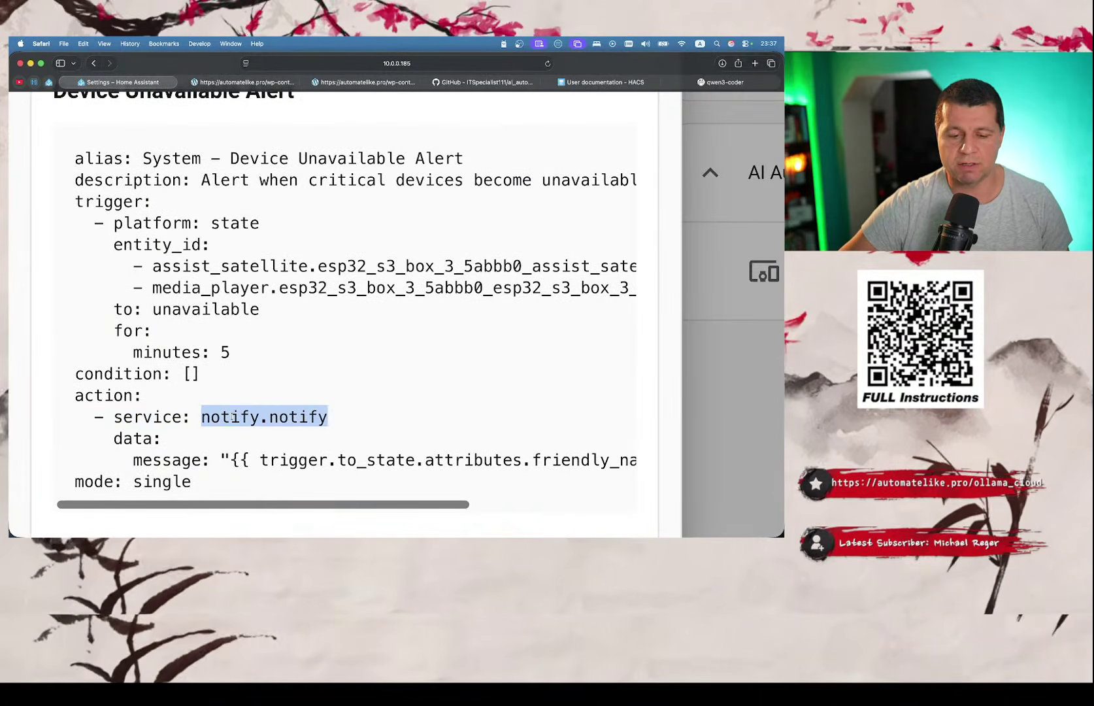
scroll(232, 417, down, 3)
scroll(232, 417, up, 5)
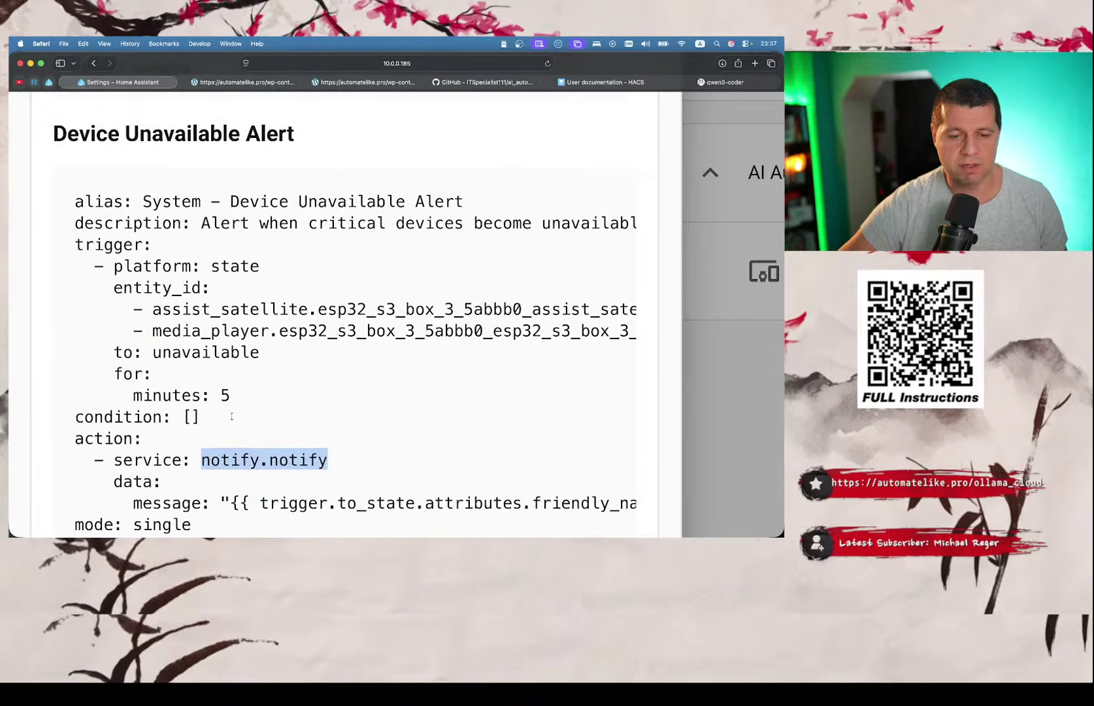
scroll(232, 416, down, 5)
scroll(261, 360, up, 4)
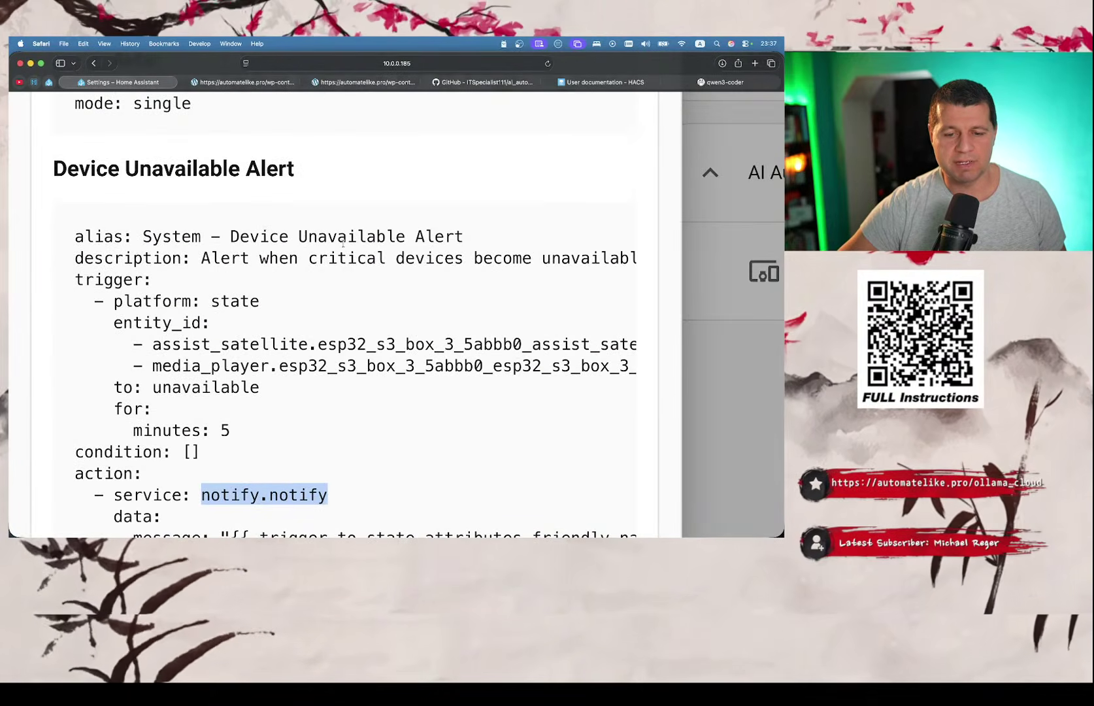
scroll(237, 351, down, 2)
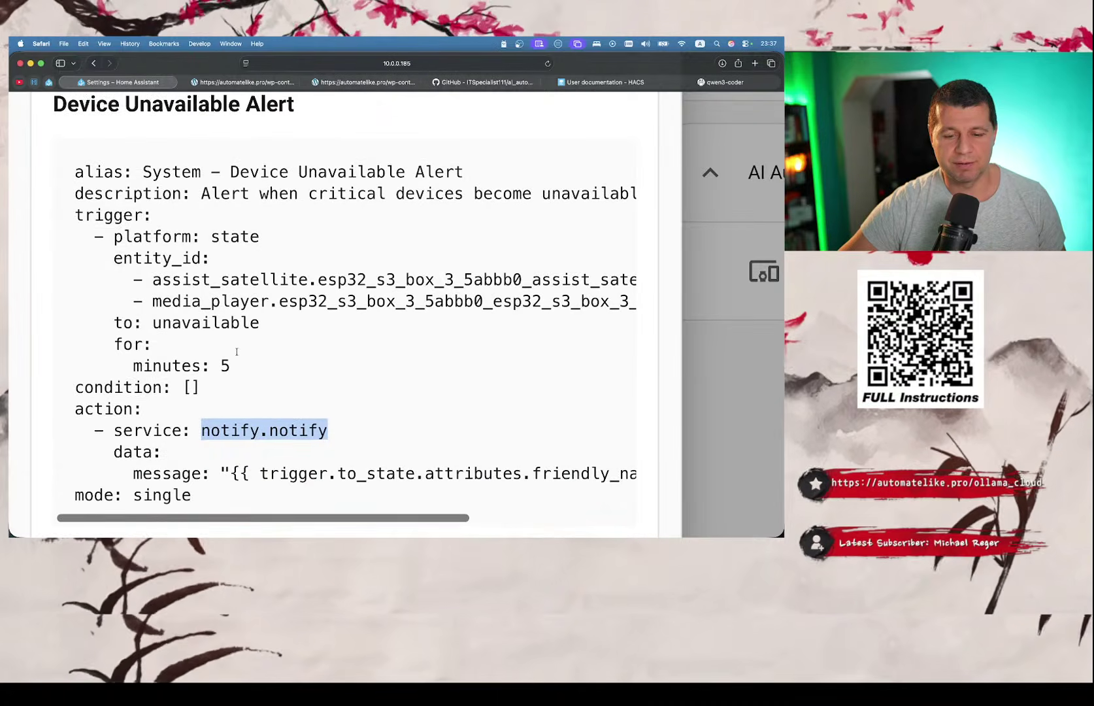
scroll(238, 355, down, 1)
click(205, 280)
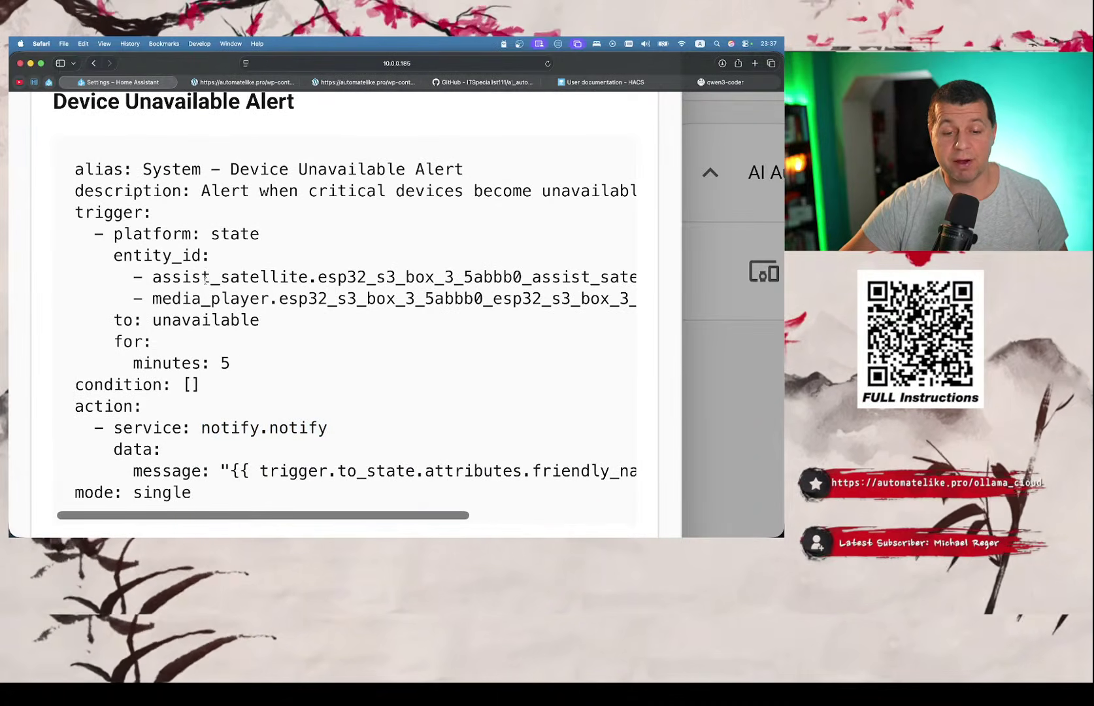
double_click(205, 277)
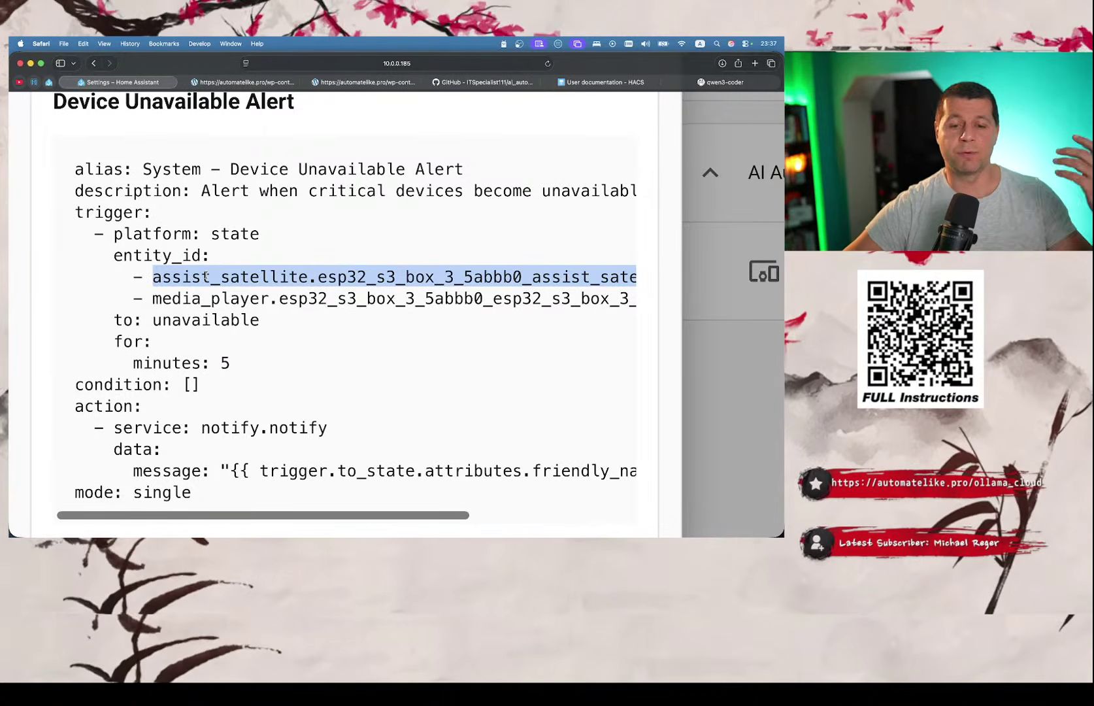
- Read the Motion-Activated Lighting YAML in the Presence & Lighting section
scroll(205, 277, down, 4)
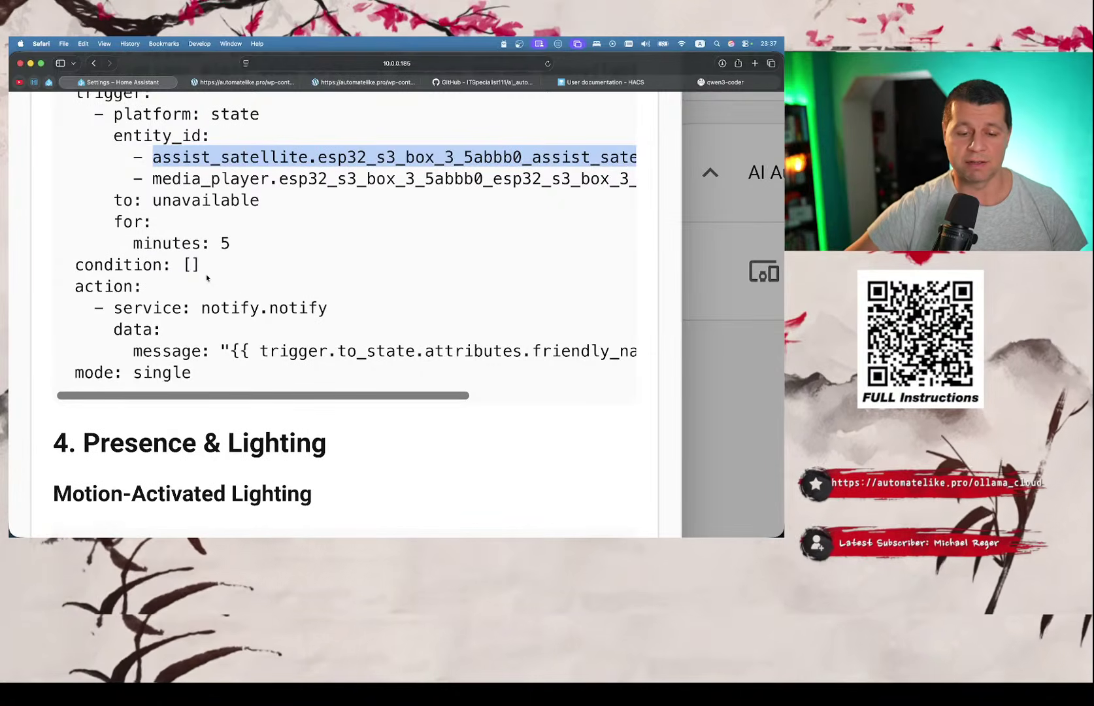
scroll(206, 278, down, 15)
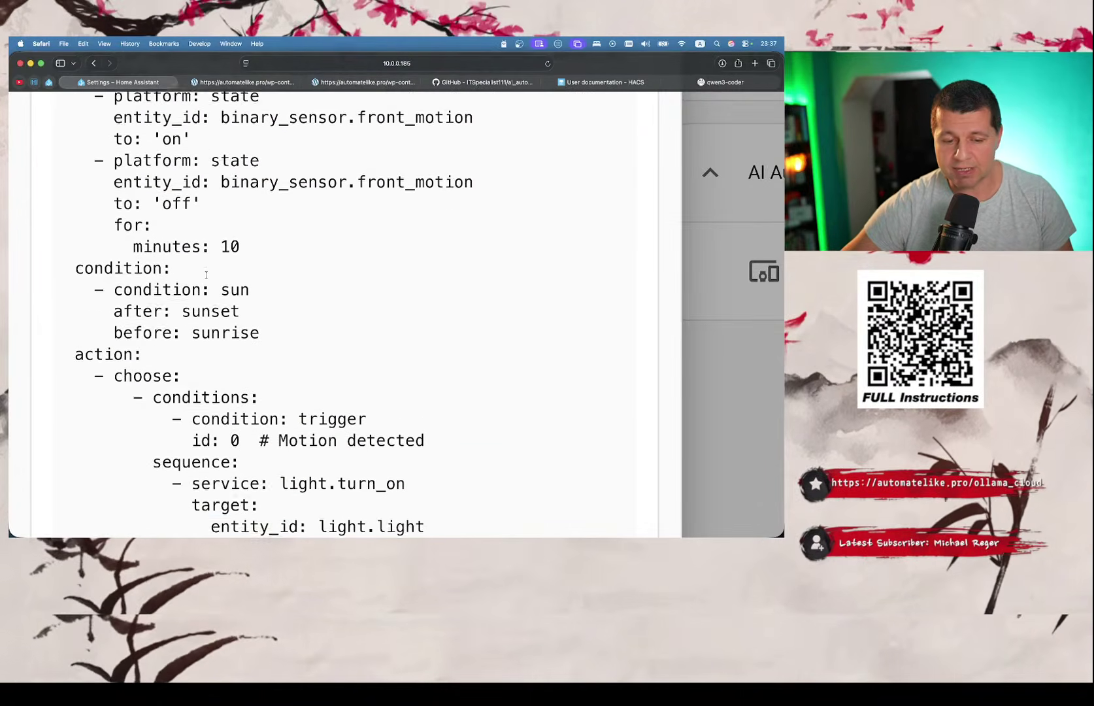
scroll(206, 274, down, 2)
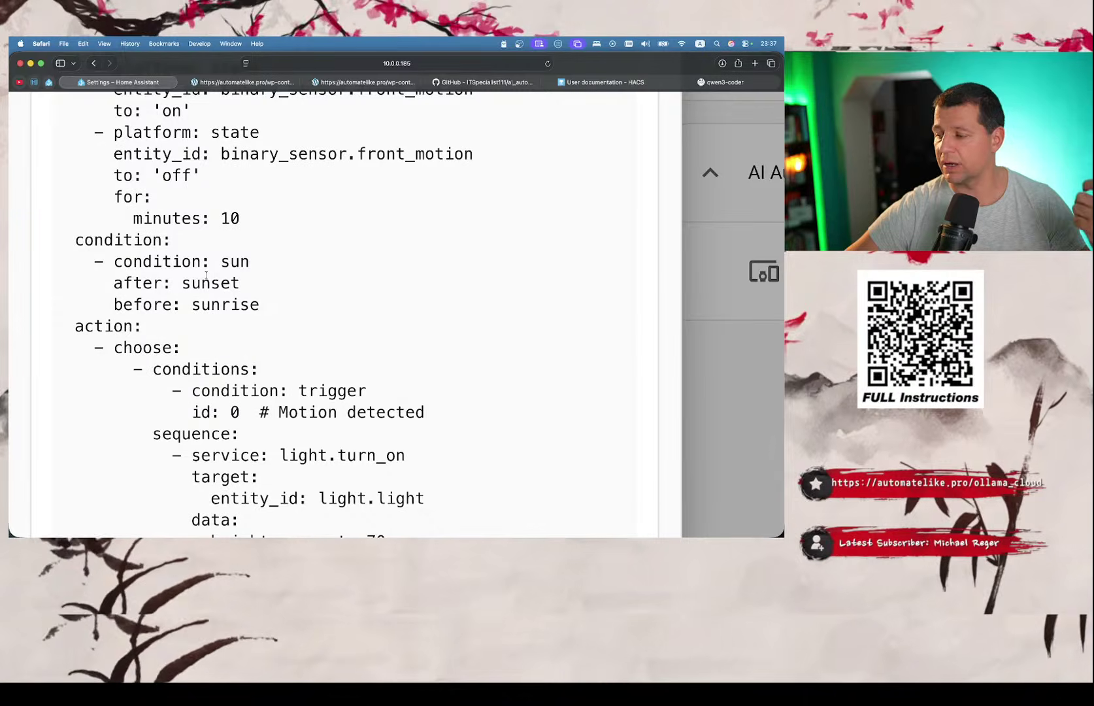
scroll(206, 275, down, 10)
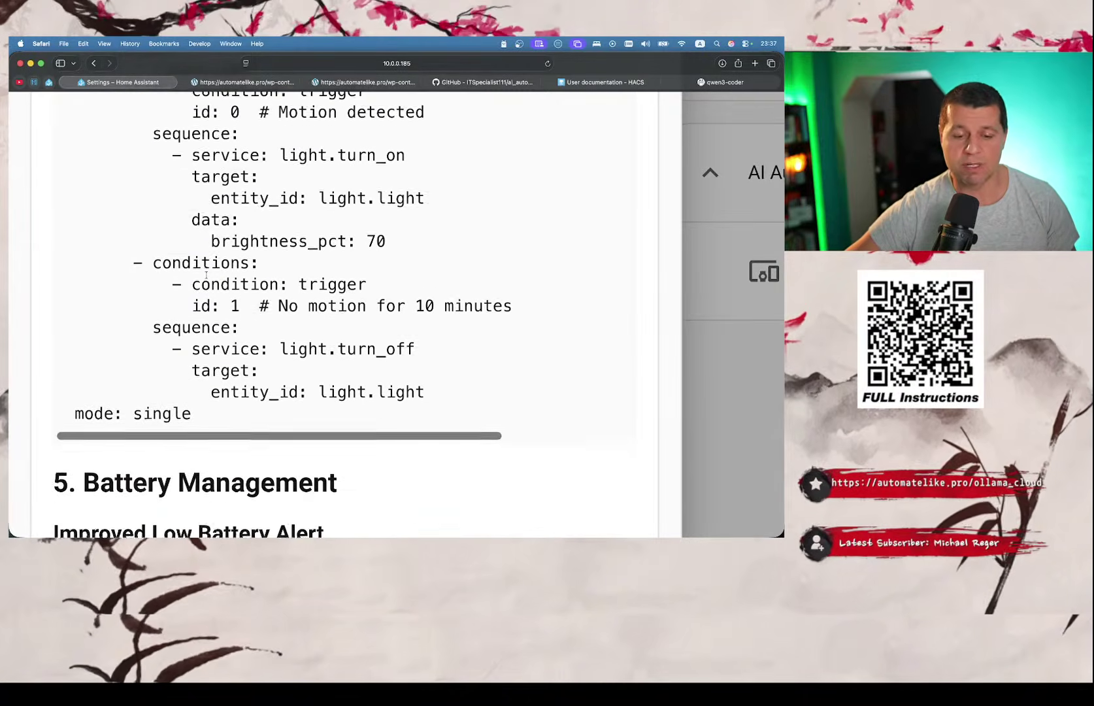
- Review the suggestions from Battery Management through AI Assistant Optimization and Existing Automation Improvements to the Summary of Recommendations
scroll(206, 274, down, 10)
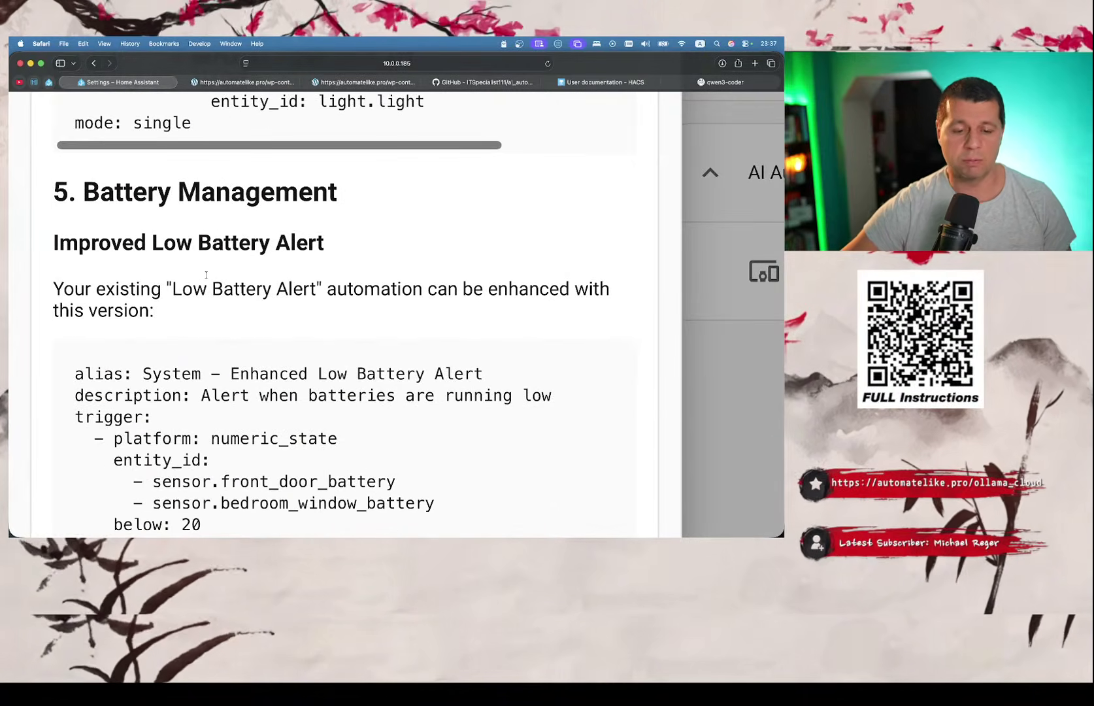
scroll(208, 235, down, 5)
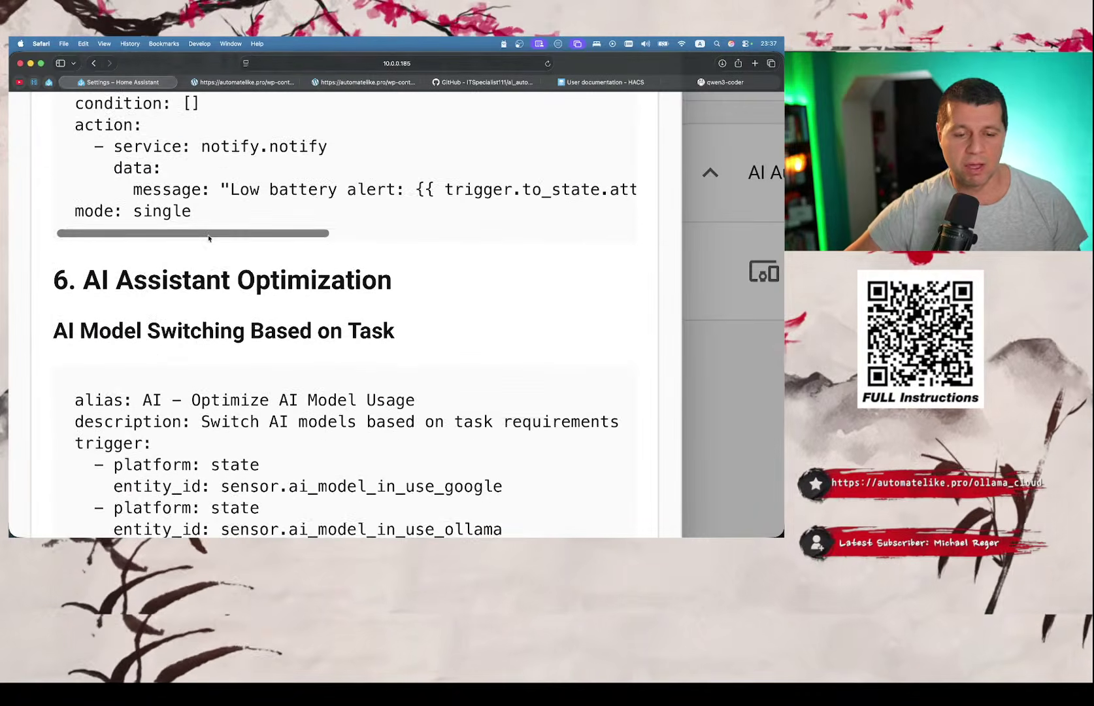
scroll(208, 238, down, 15)
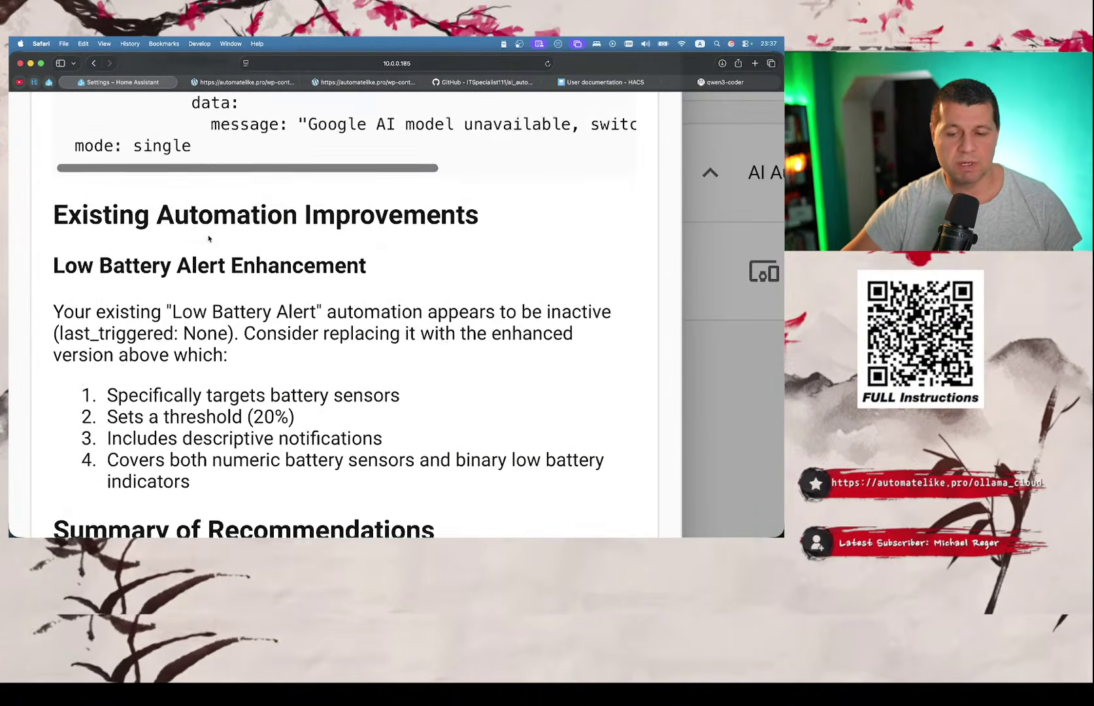
scroll(454, 255, up, 2)
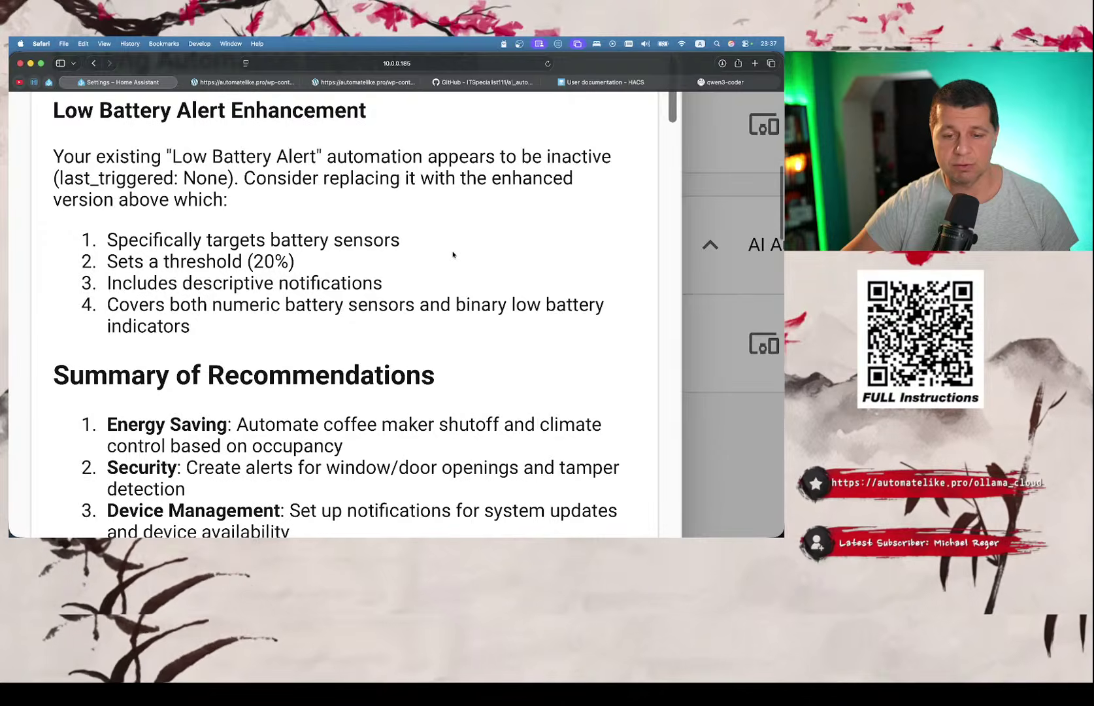
scroll(453, 254, down, 5)
scroll(203, 169, down, 8)
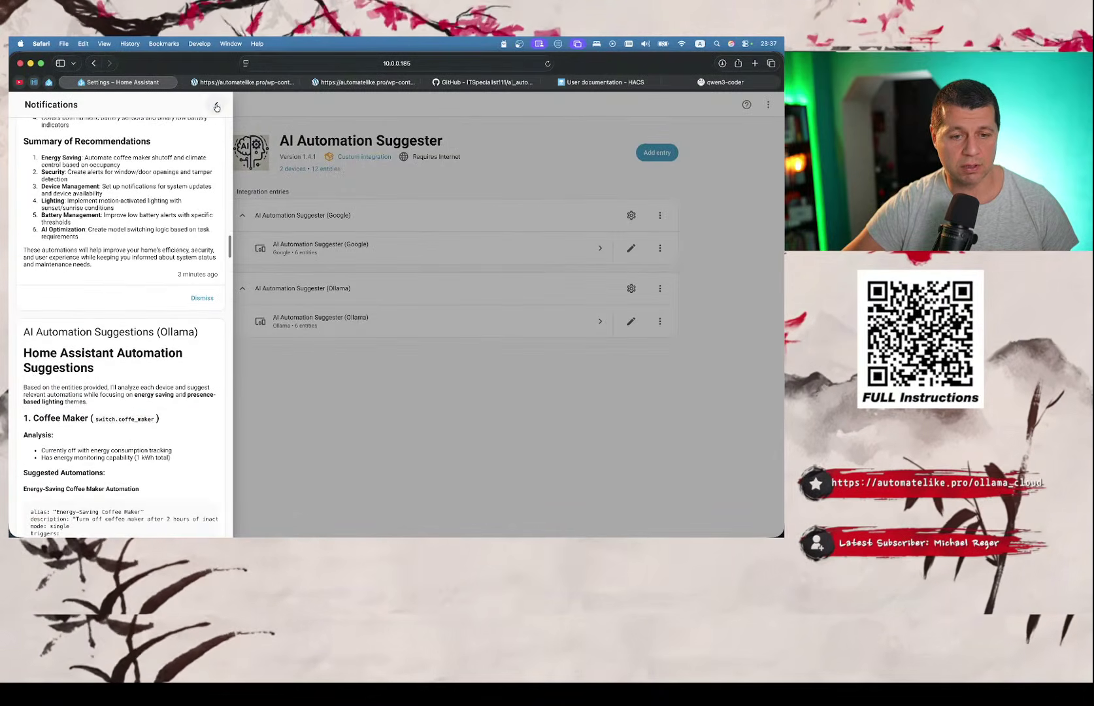
- Close and reopen the Home Assistant notifications to view the newest Ollama suggestions from their beginning
click(216, 105)
click(80, 503)
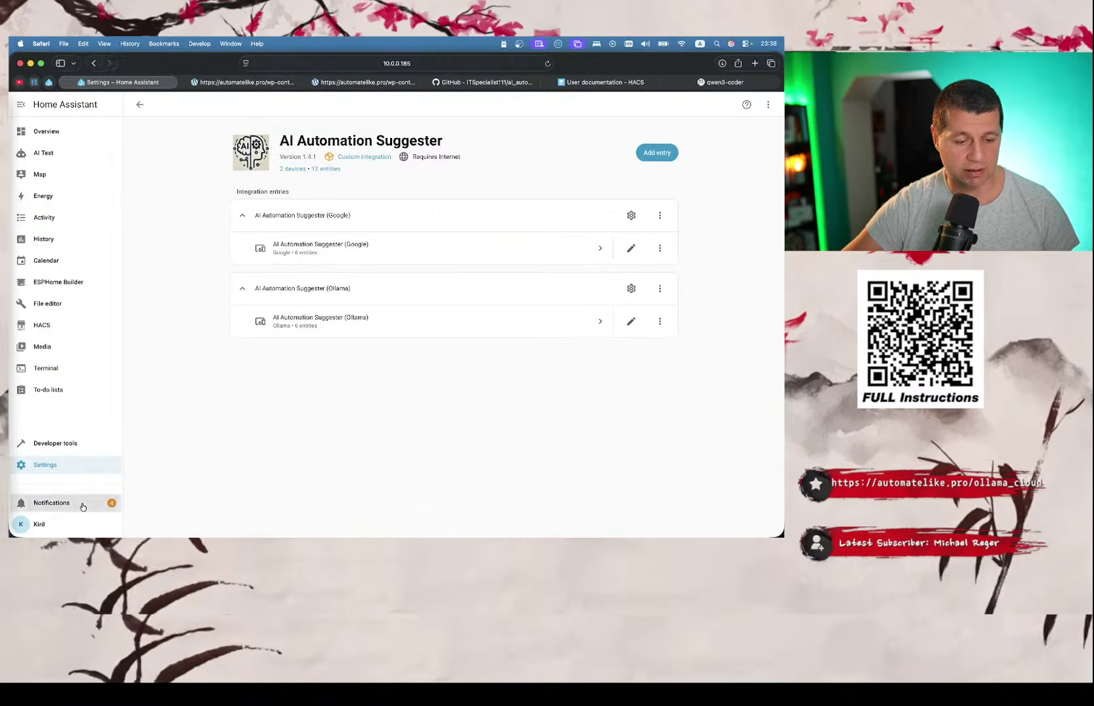
scroll(105, 353, down, 10)
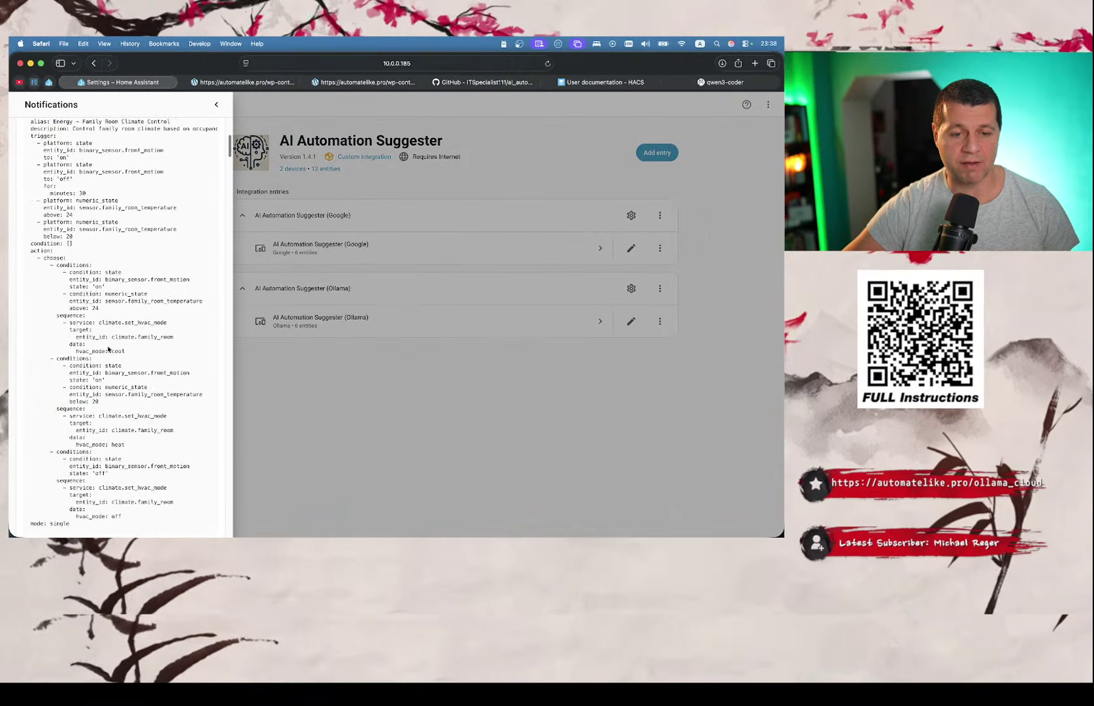
click(255, 390)
click(92, 502)
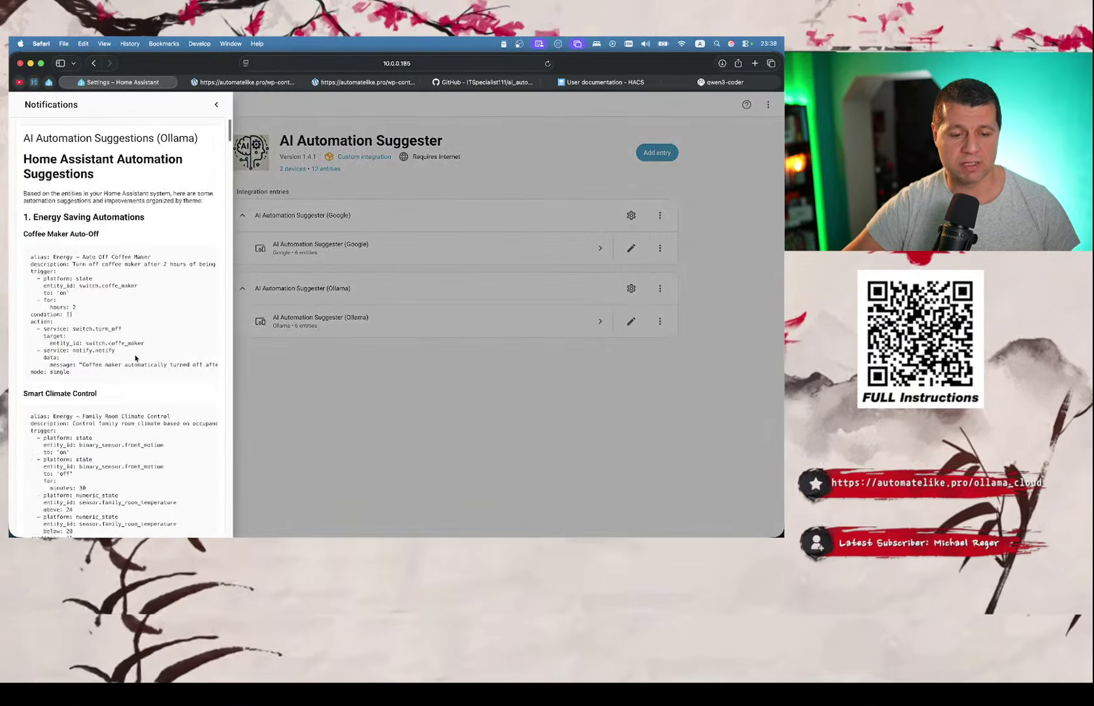
- Find the Energy Monitoring for Coffee Maker suggestion and highlight its complete Coffee Maker Usage Alert YAML
scroll(135, 358, down, 15)
scroll(136, 358, down, 20)
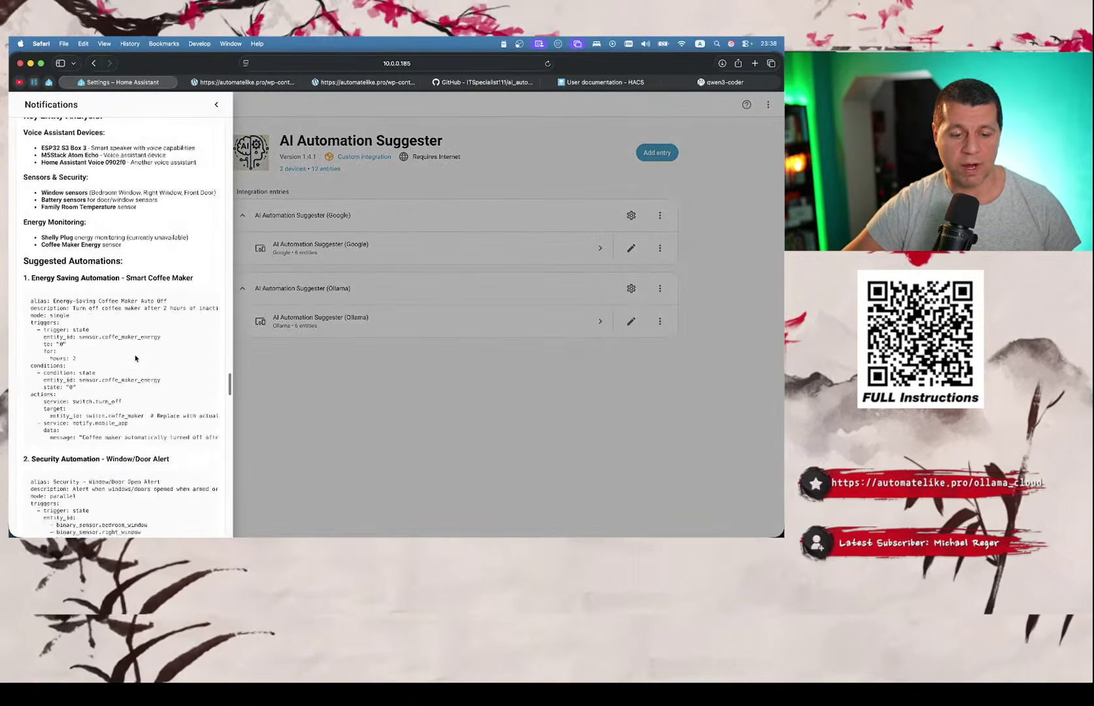
scroll(136, 358, down, 5)
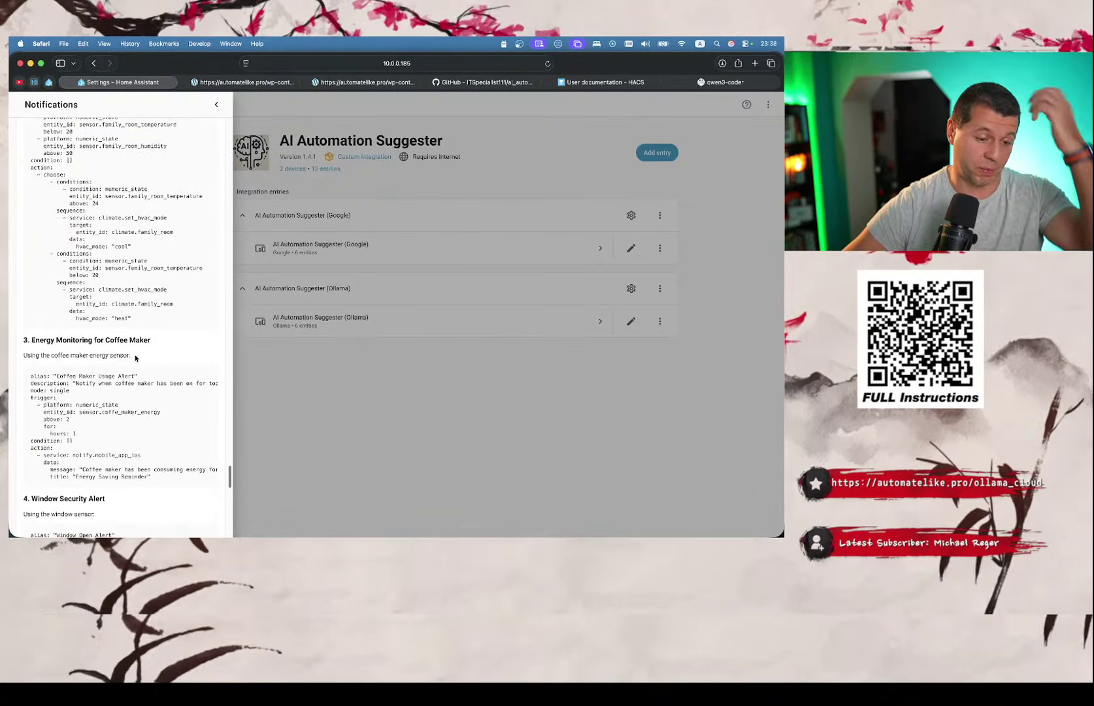
scroll(135, 358, down, 1)
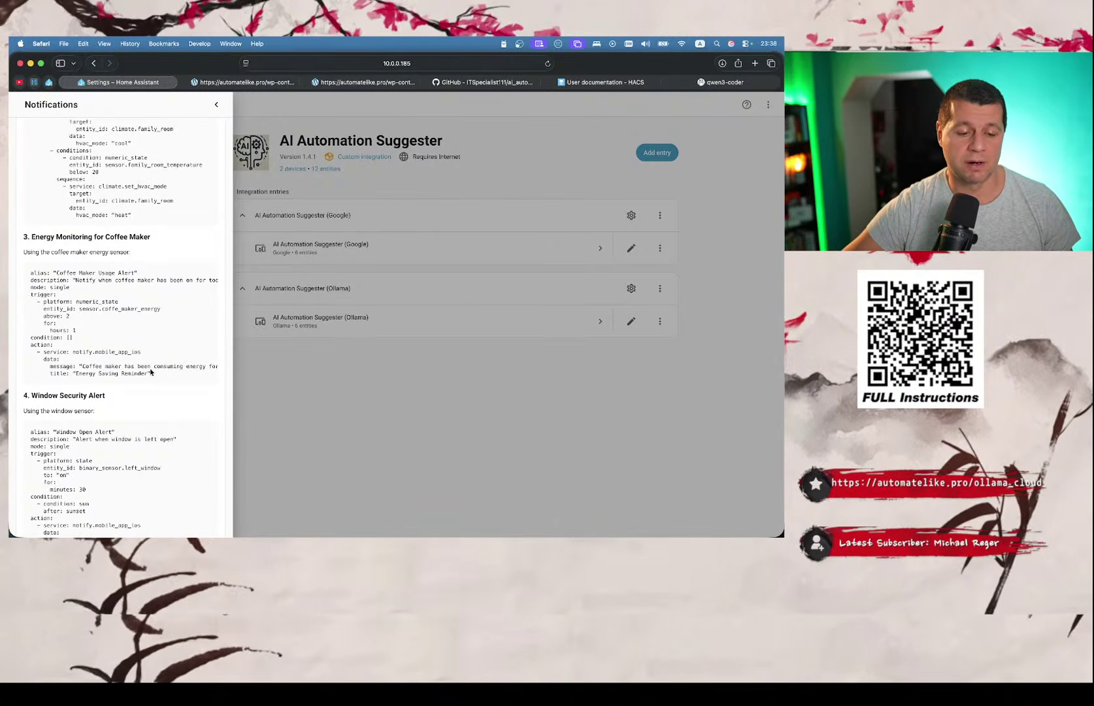
drag(152, 373, 31, 272)
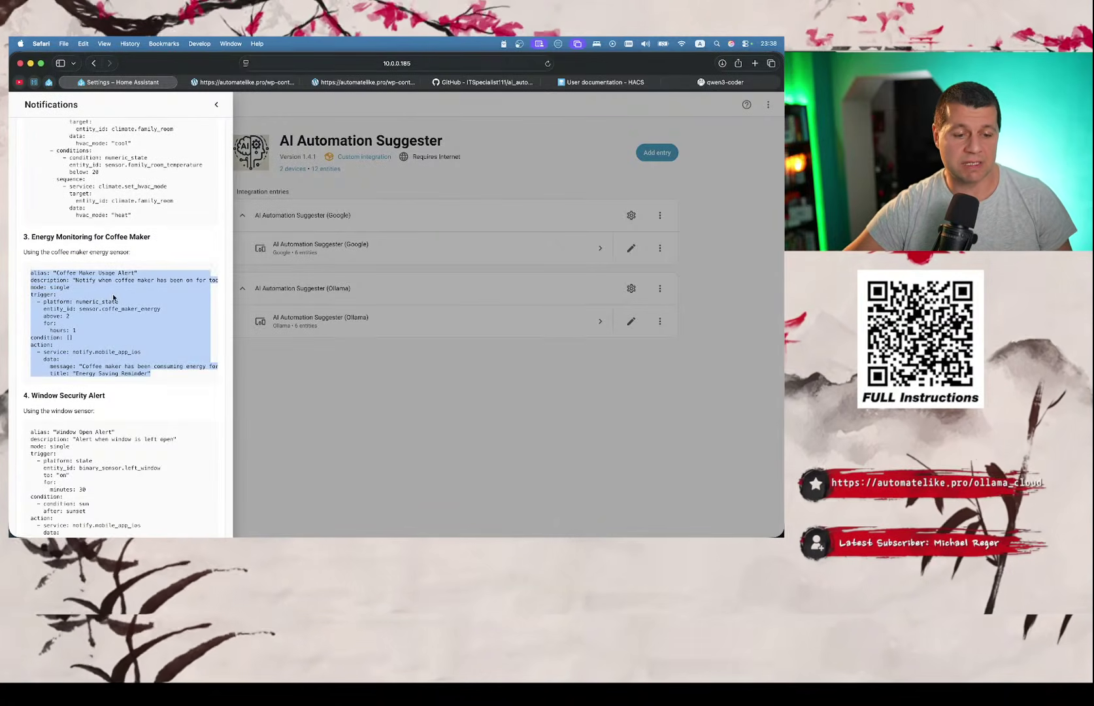
- Review the suggestions from Window Security Alert to Improvements to Existing Automation, and close the notifications
scroll(118, 313, down, 4)
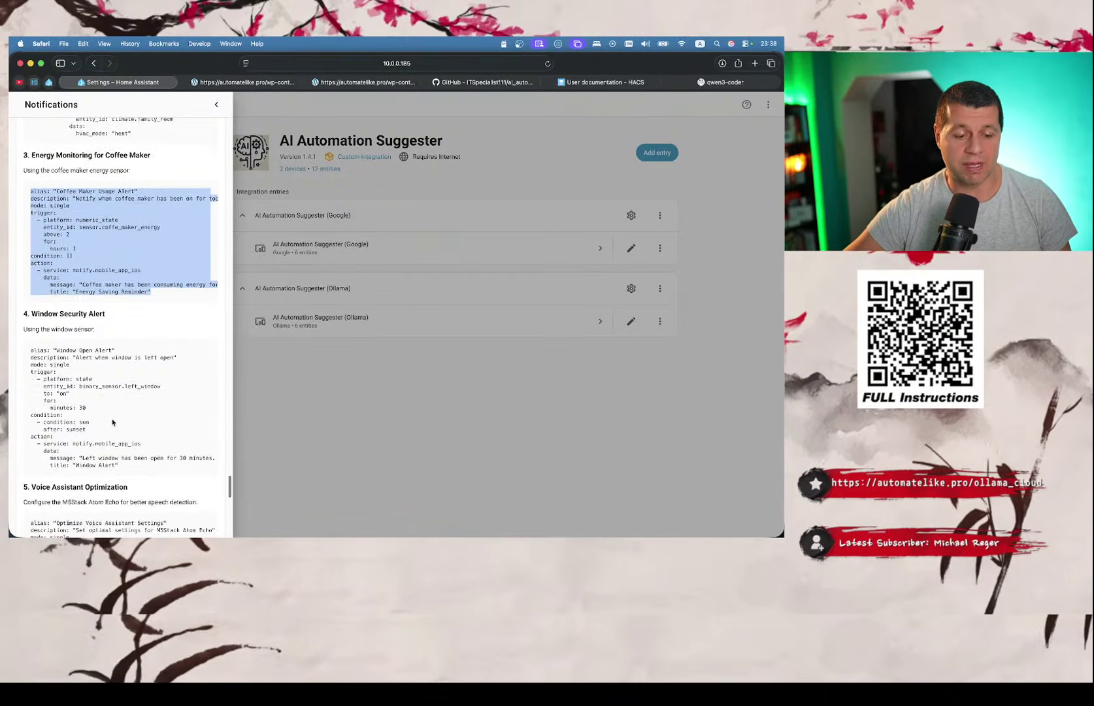
scroll(125, 319, down, 12)
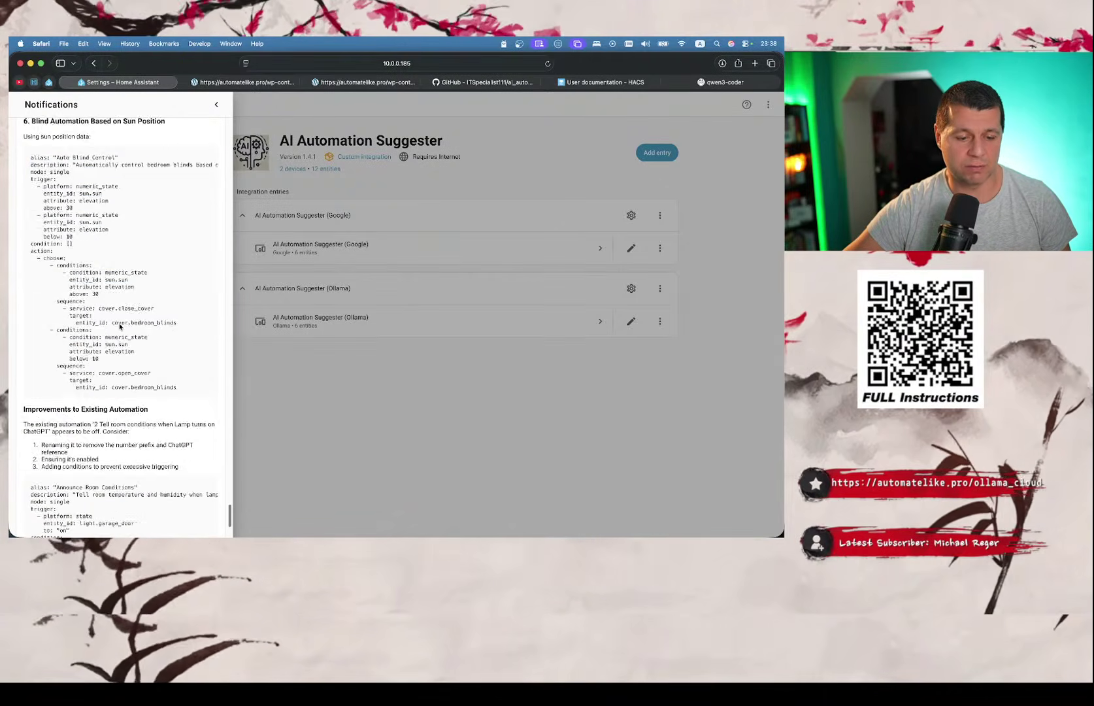
scroll(119, 326, up, 15)
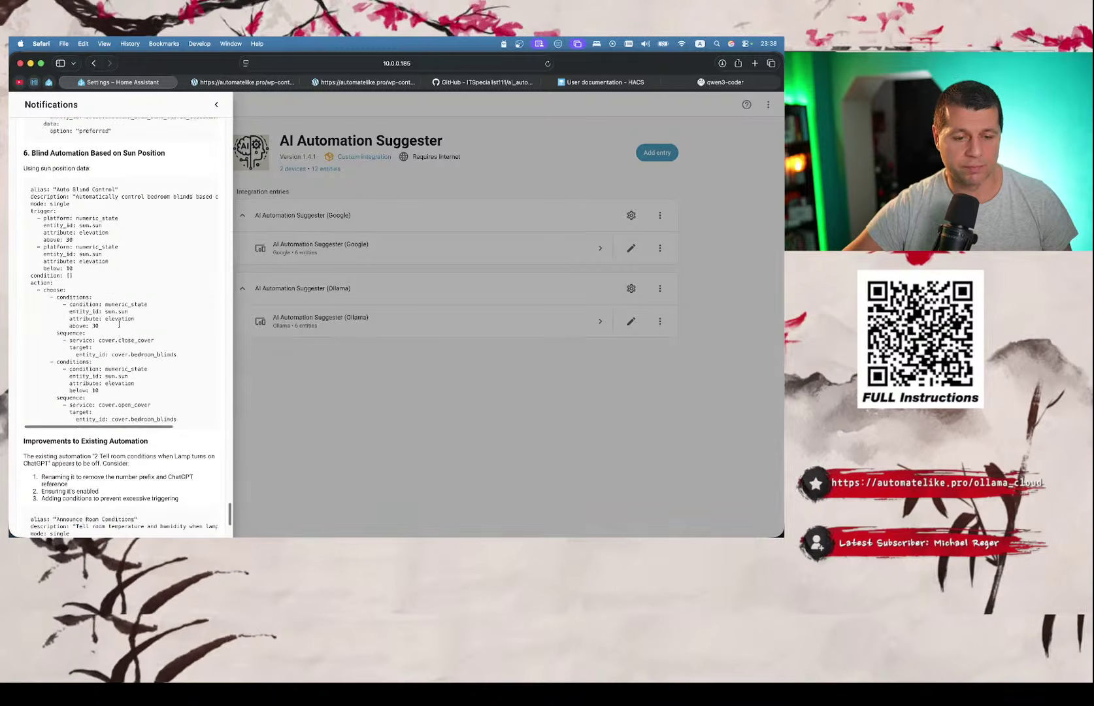
scroll(119, 323, up, 5)
click(300, 418)
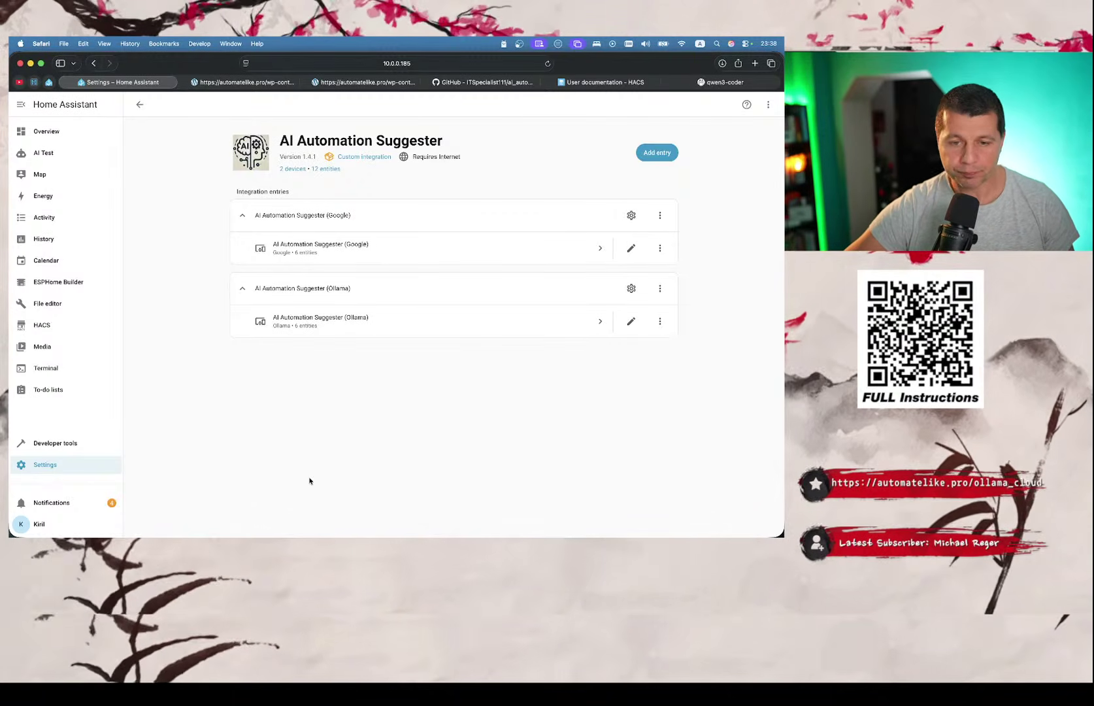
- Switch to Notes and copy the Discord community invite link from the After party item
key(ctrl+Right)
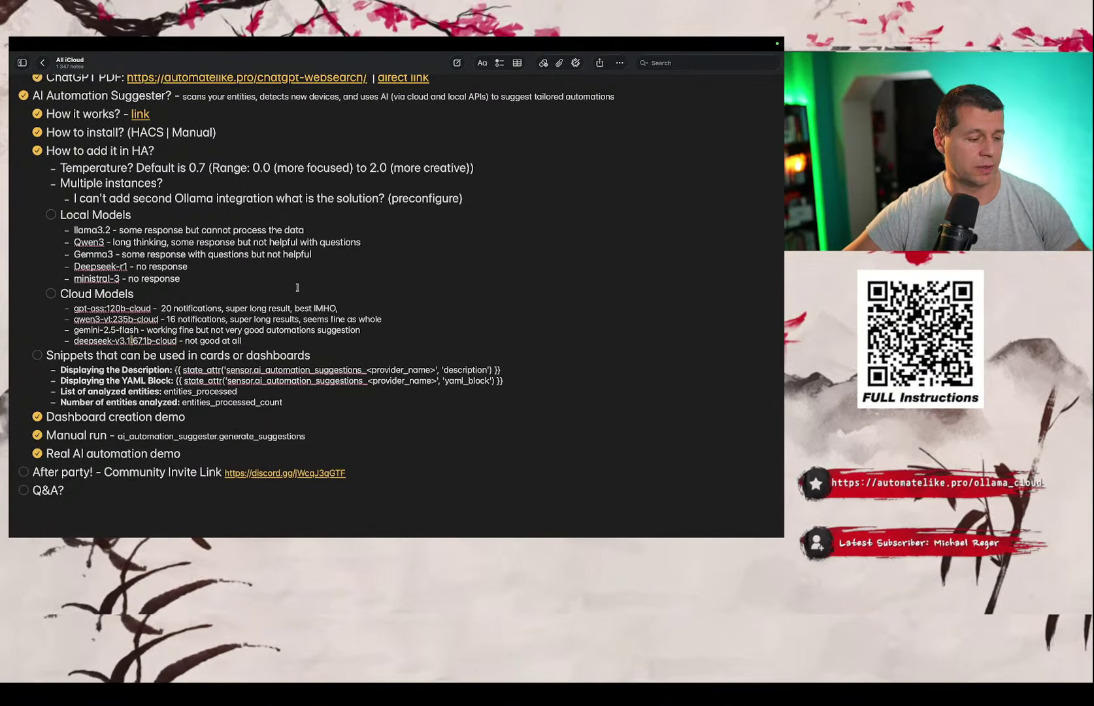
mouse_move(469, 40)
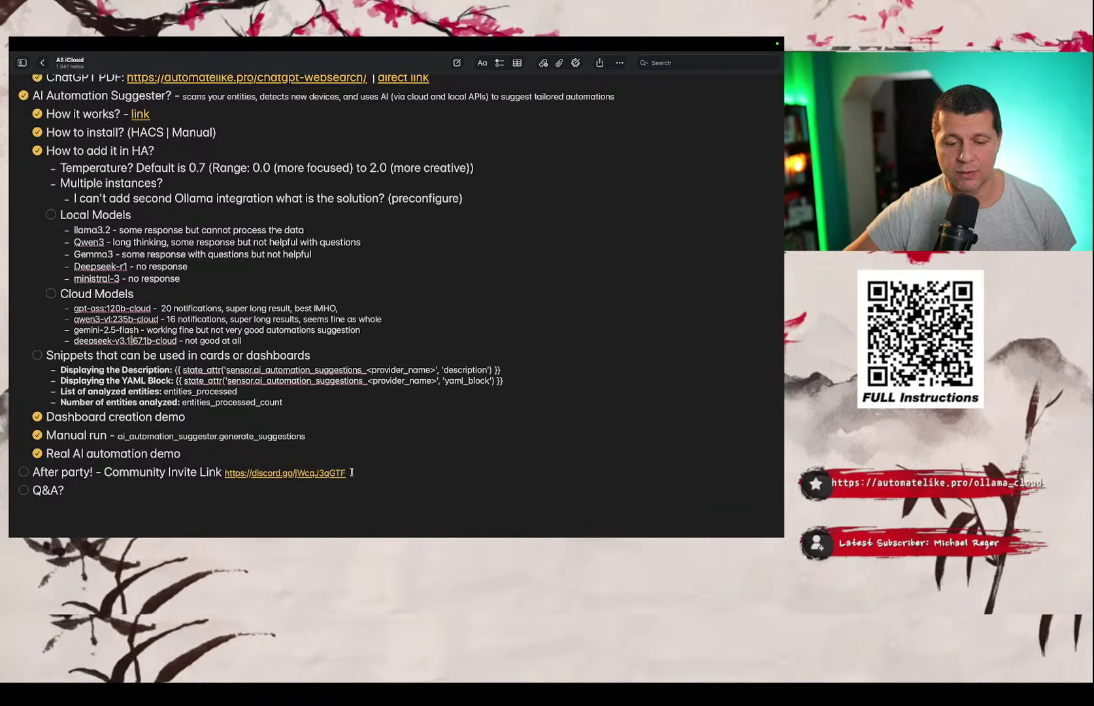
drag(351, 472, 257, 472)
click(275, 456)
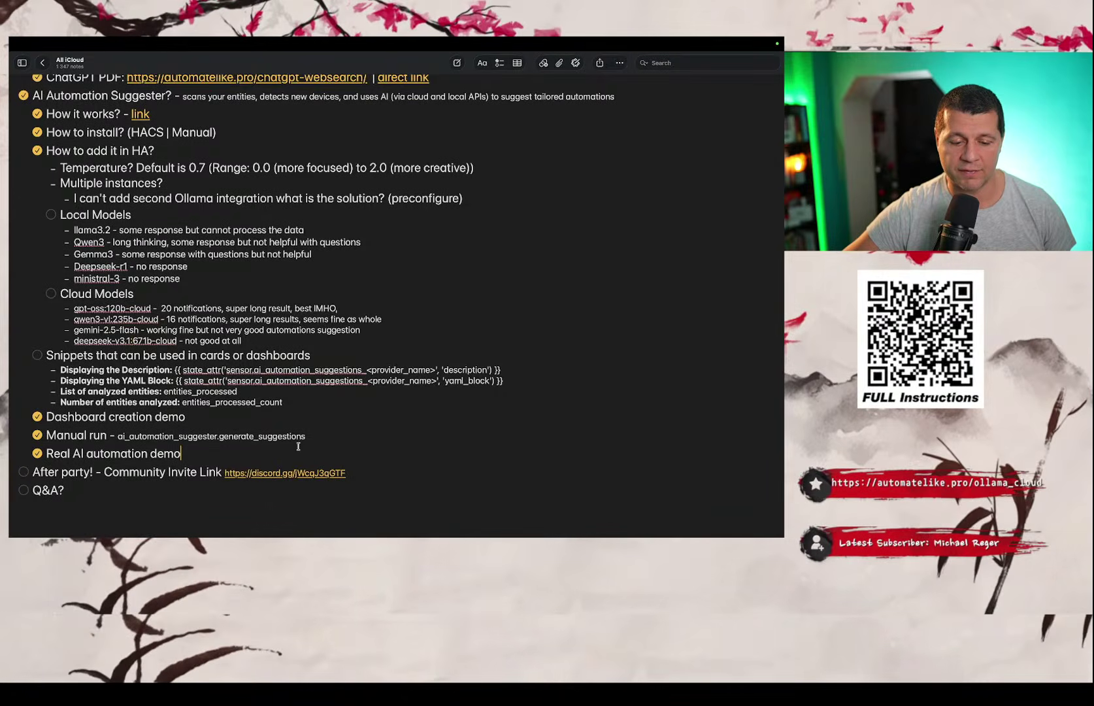
right_click(268, 475)
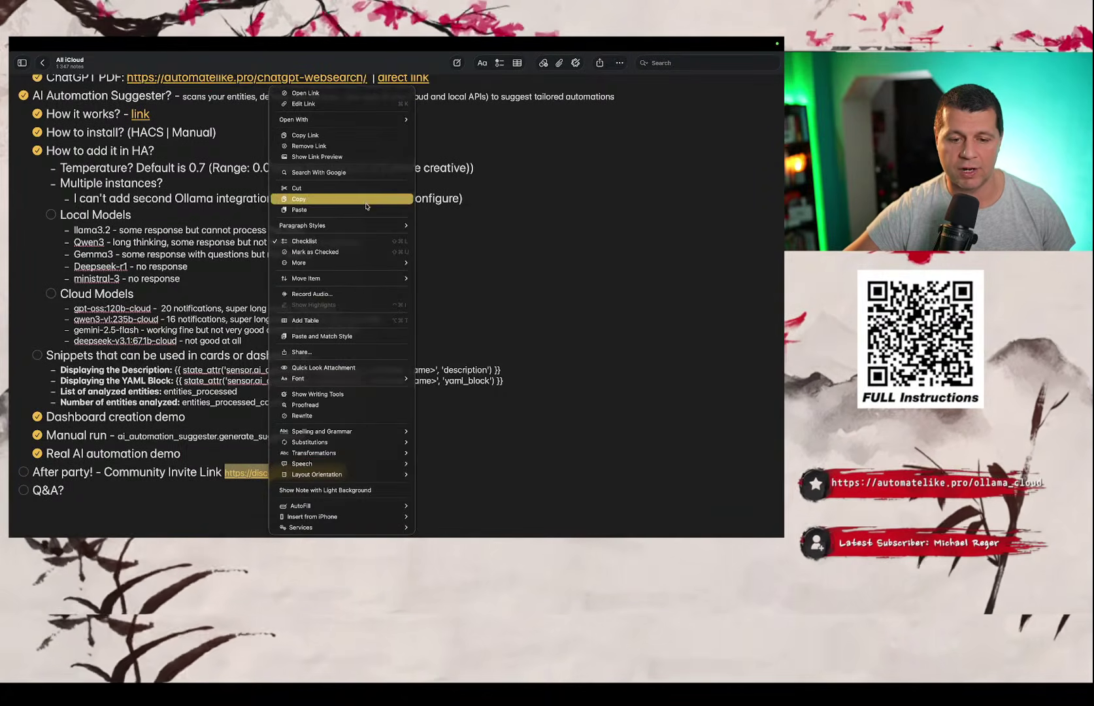
click(366, 207)
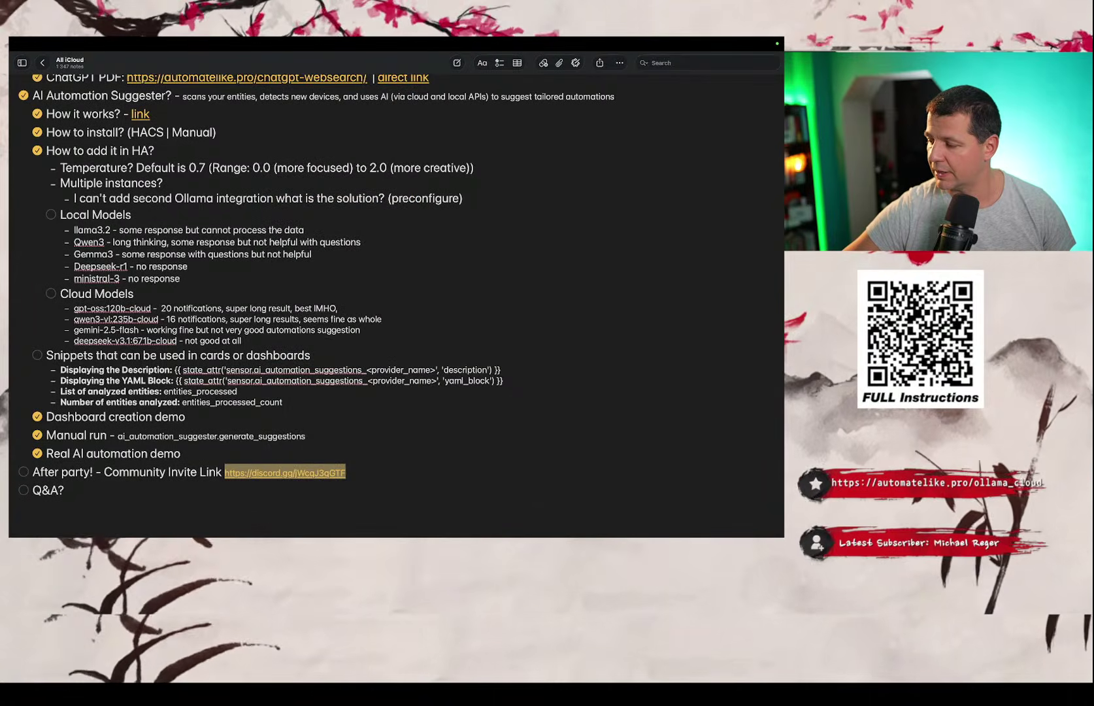
key(super+Tab)
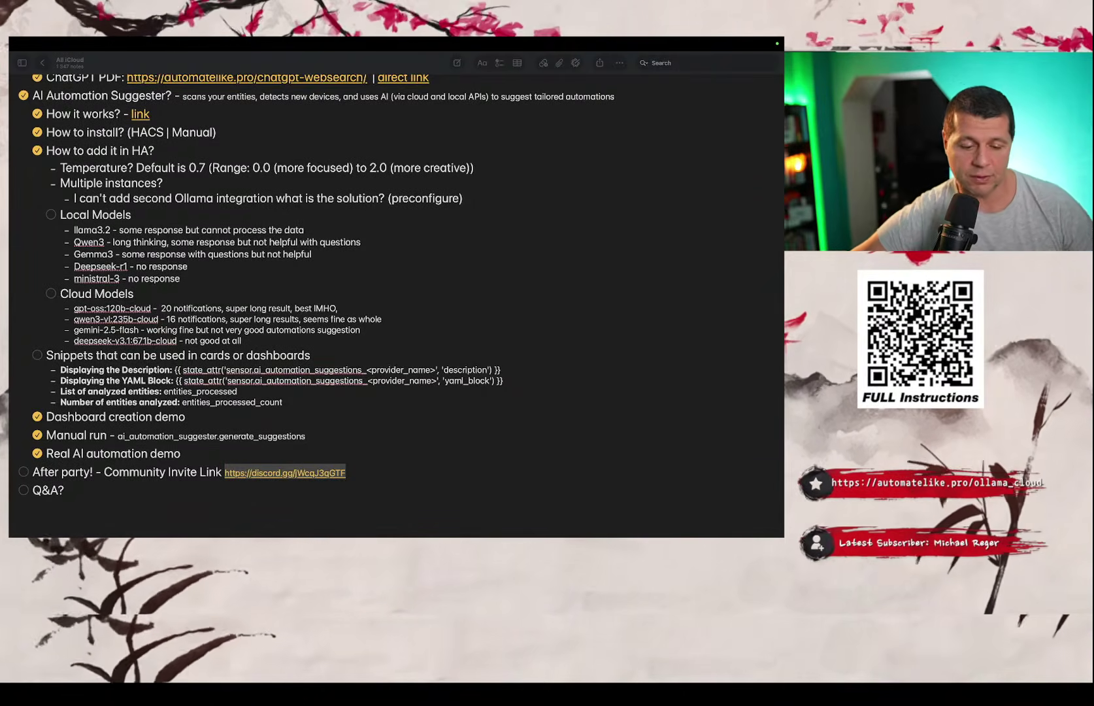
- Check off the After party item and return to the beginning of the note to review its agenda
click(22, 472)
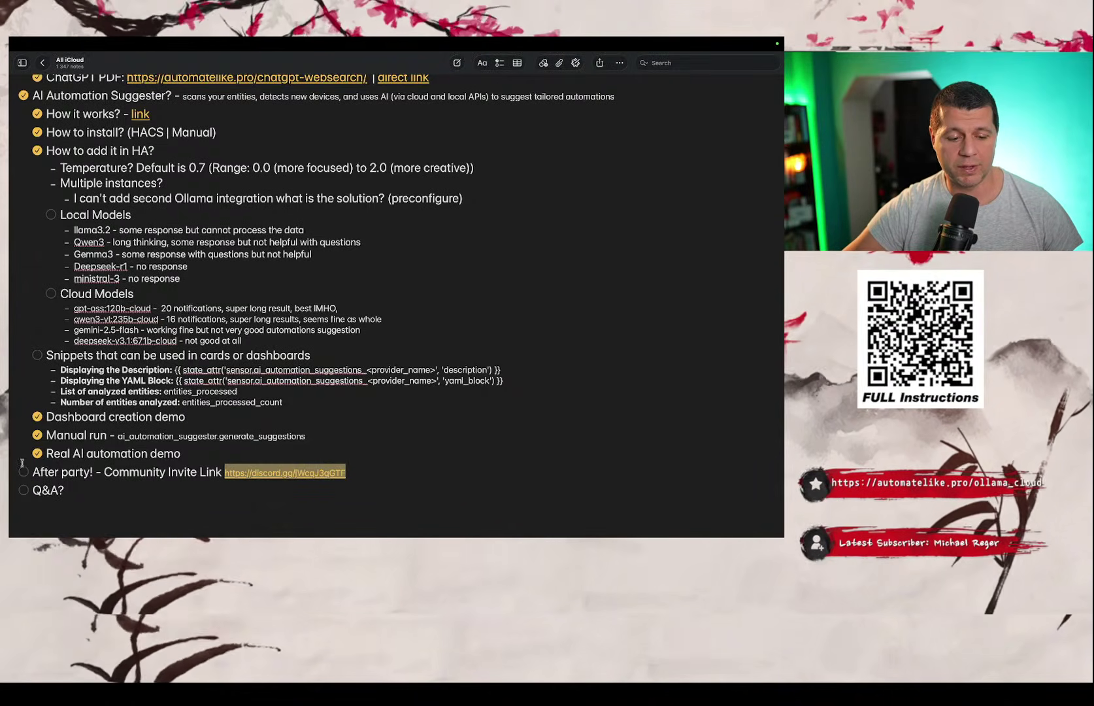
click(23, 470)
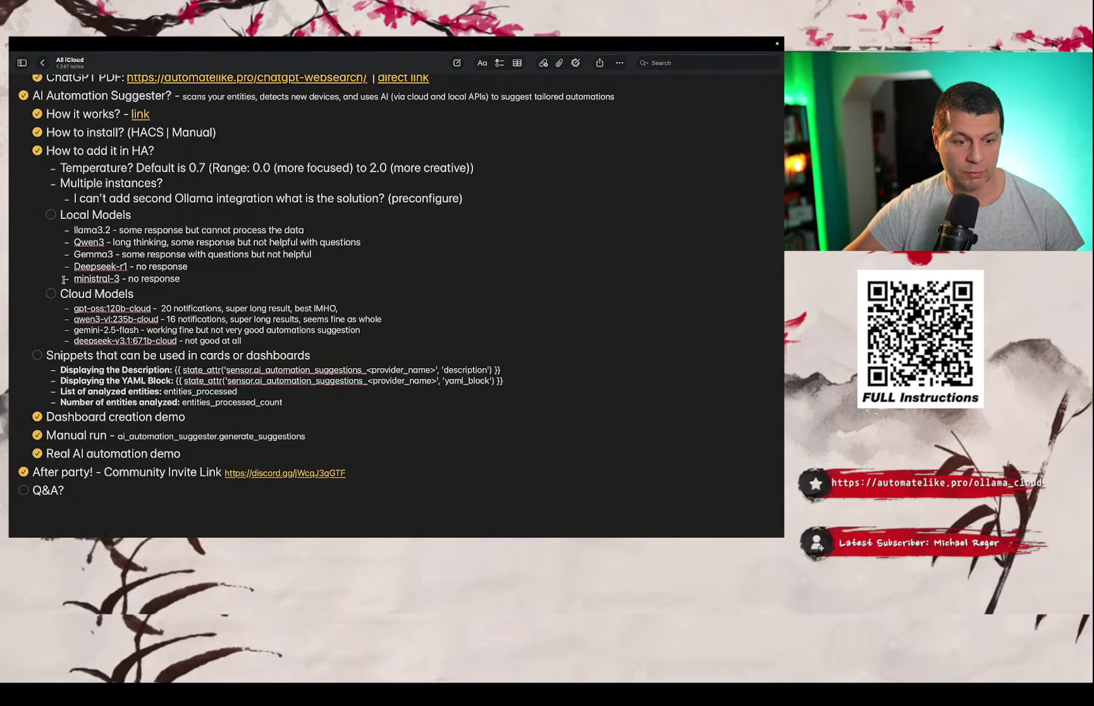
scroll(55, 239, up, 5)
scroll(55, 239, down, 5)
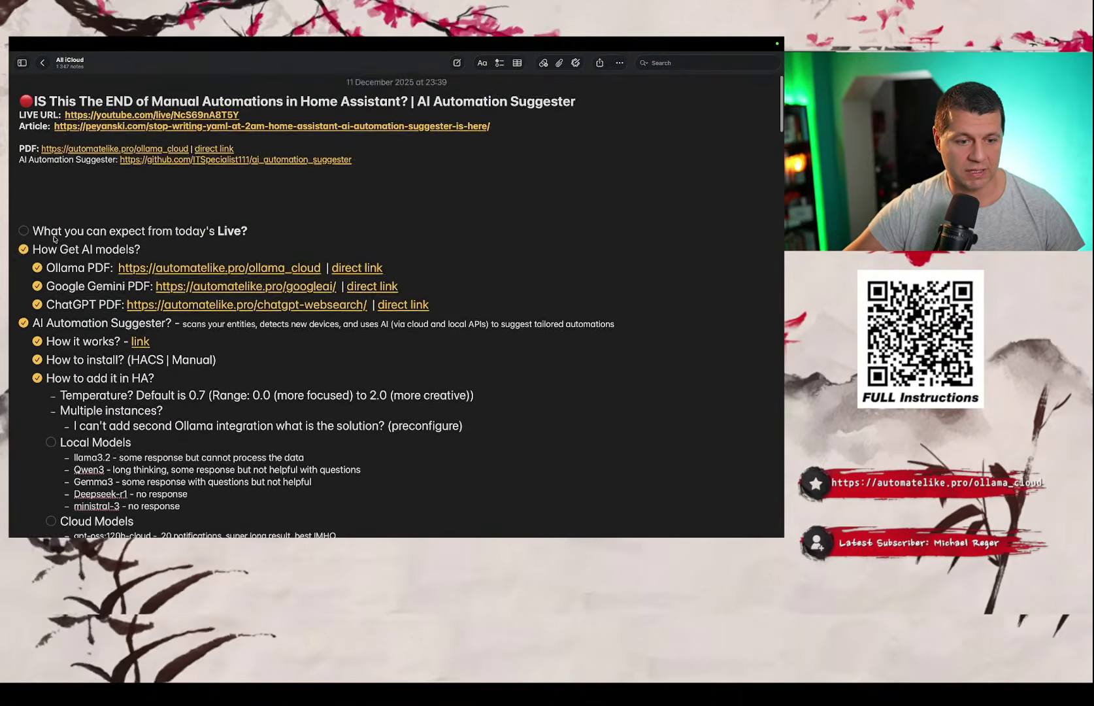
scroll(55, 239, up, 5)
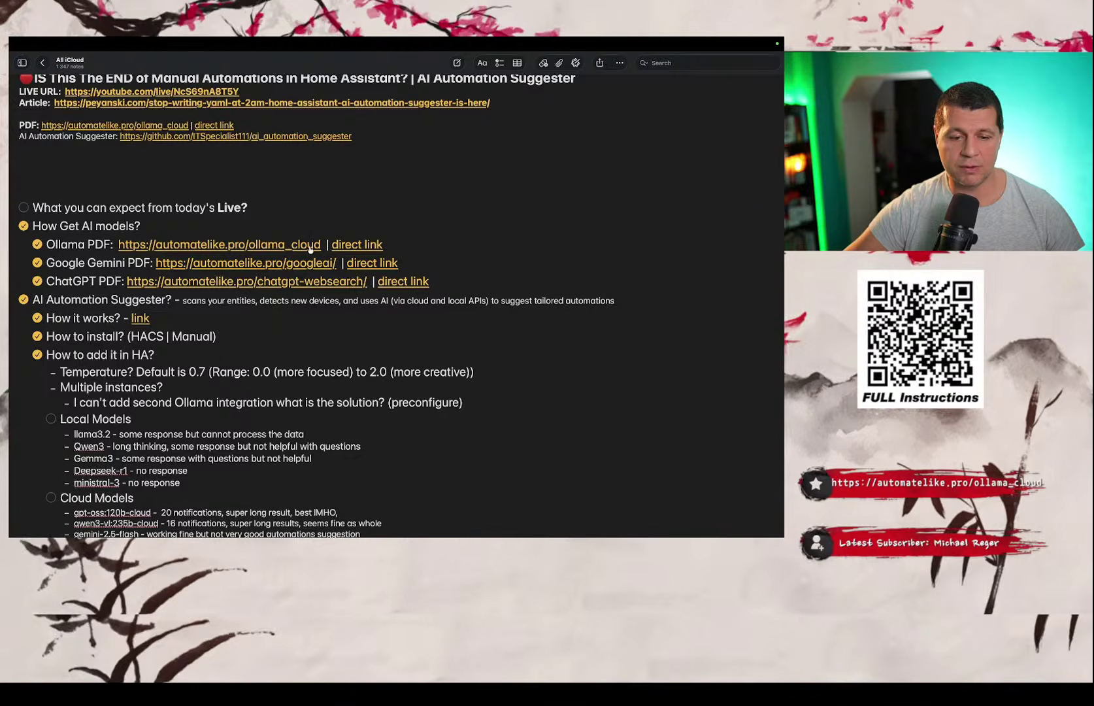
- Check off Local Models, Cloud Models and the Snippets that can be used in cards or dashboards item
scroll(316, 283, down, 1)
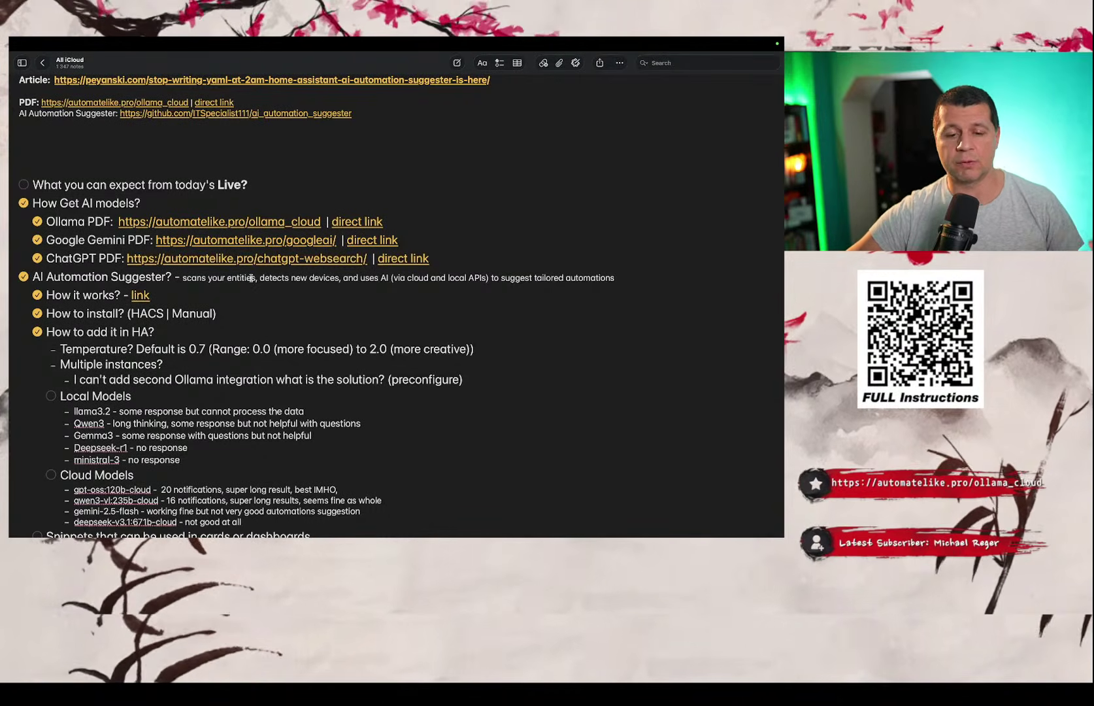
scroll(251, 278, down, 3)
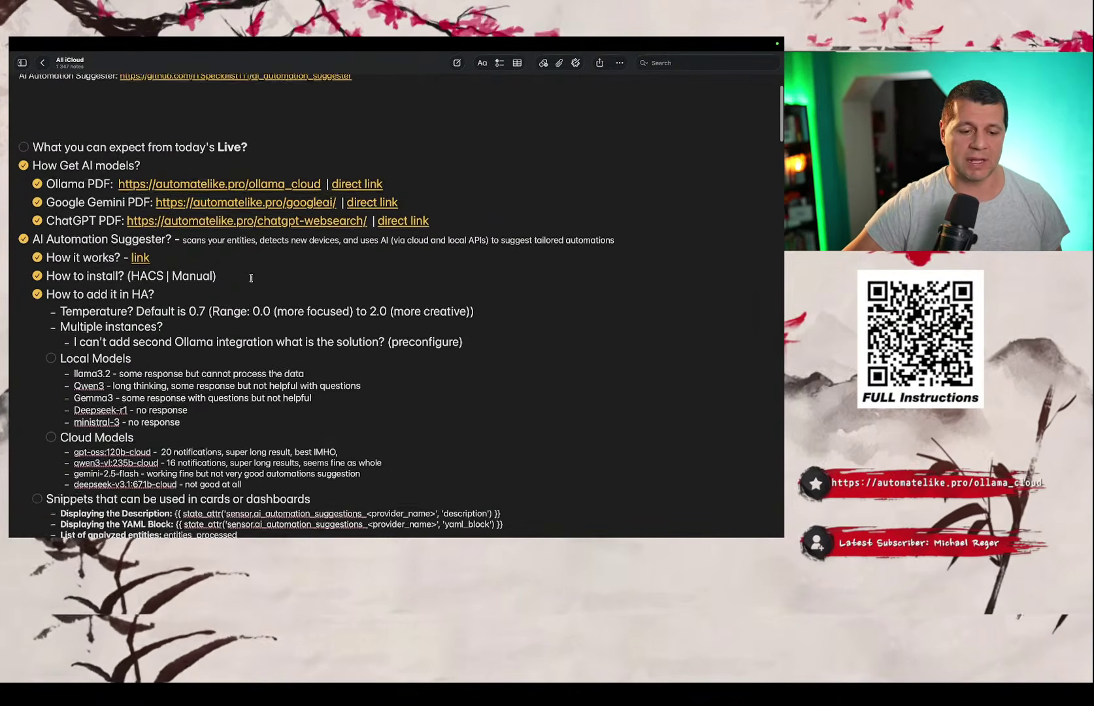
scroll(207, 256, down, 3)
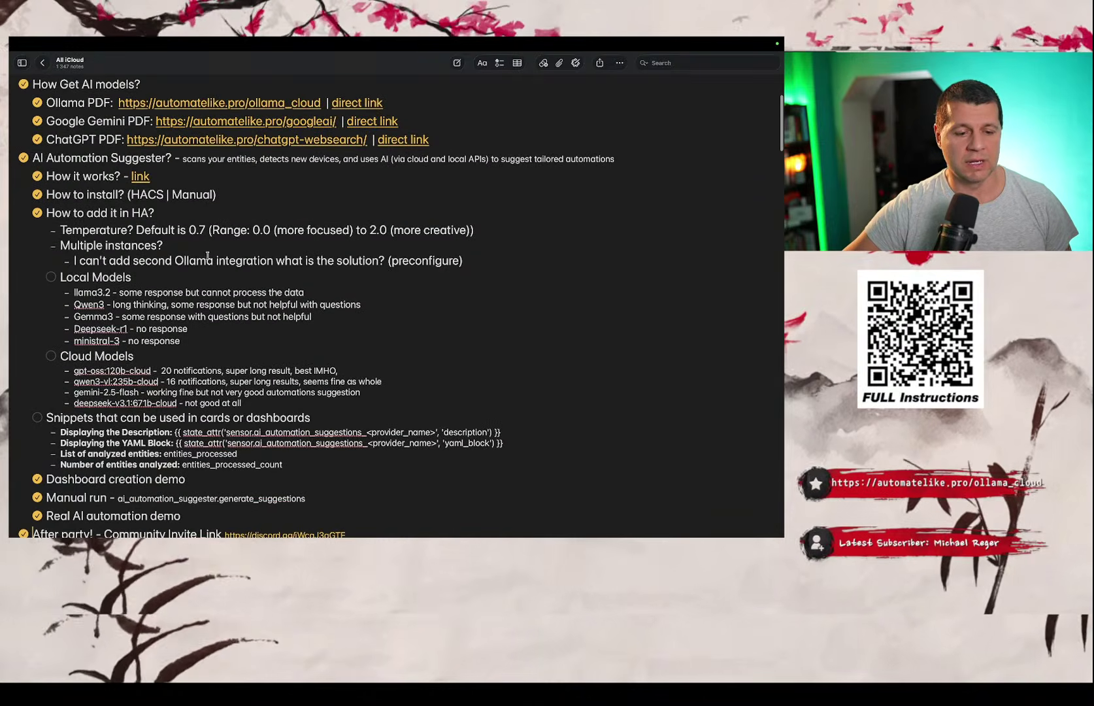
click(51, 276)
click(51, 357)
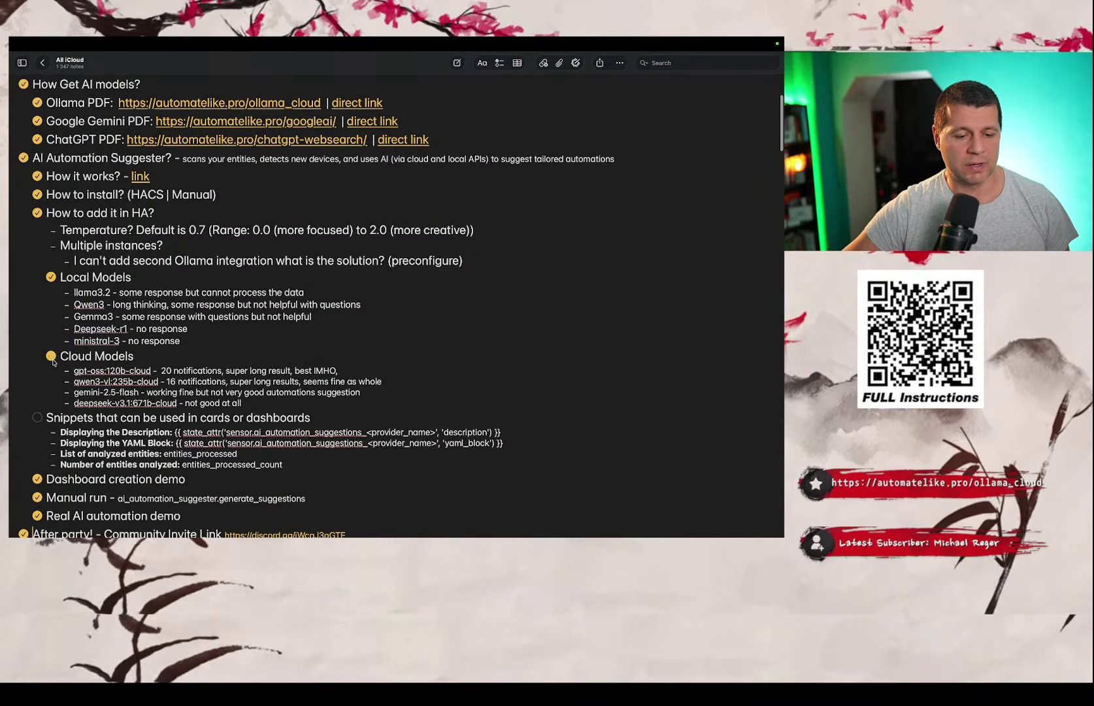
scroll(124, 356, down, 3)
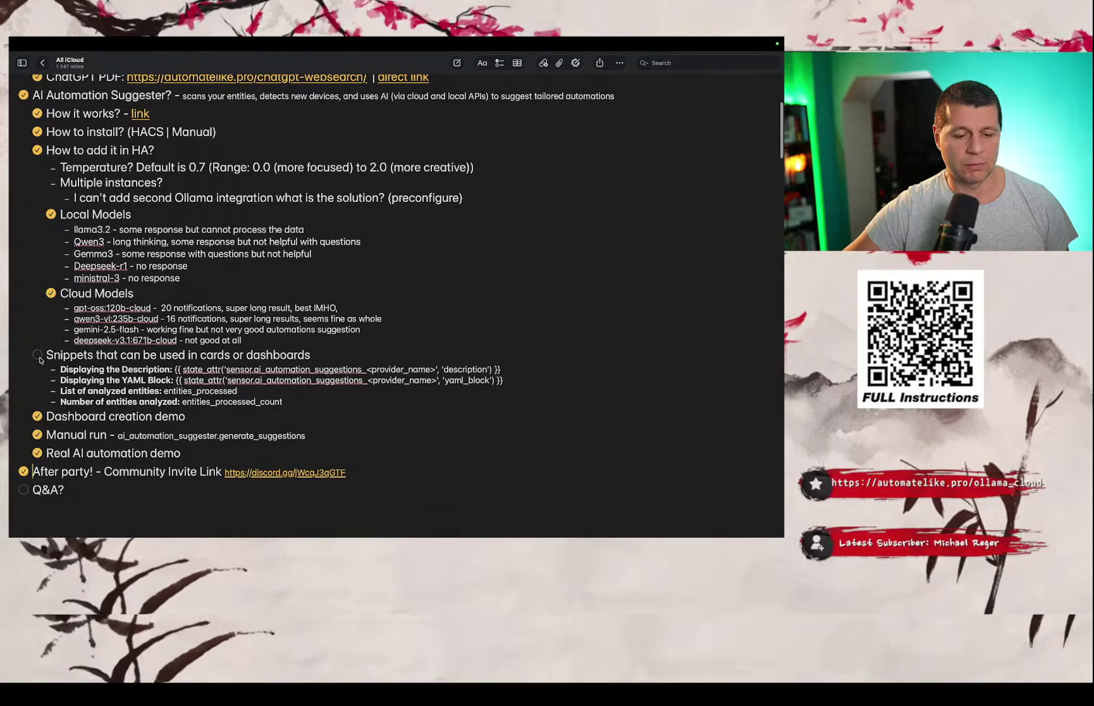
click(38, 356)
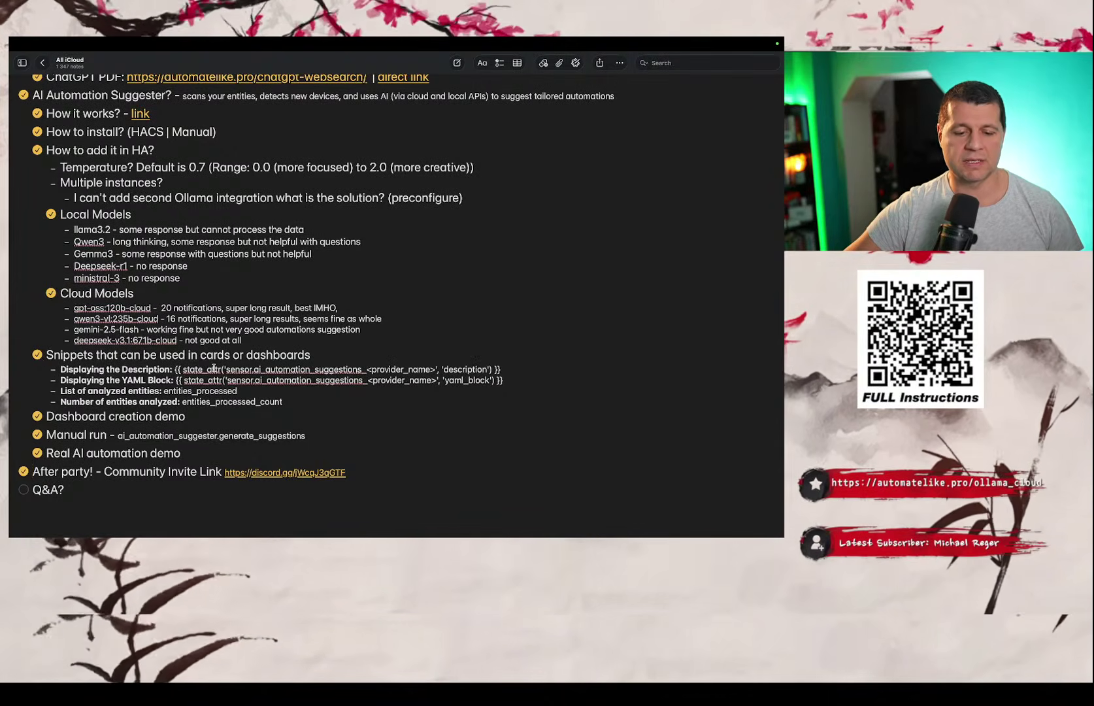
scroll(213, 369, down, 3)
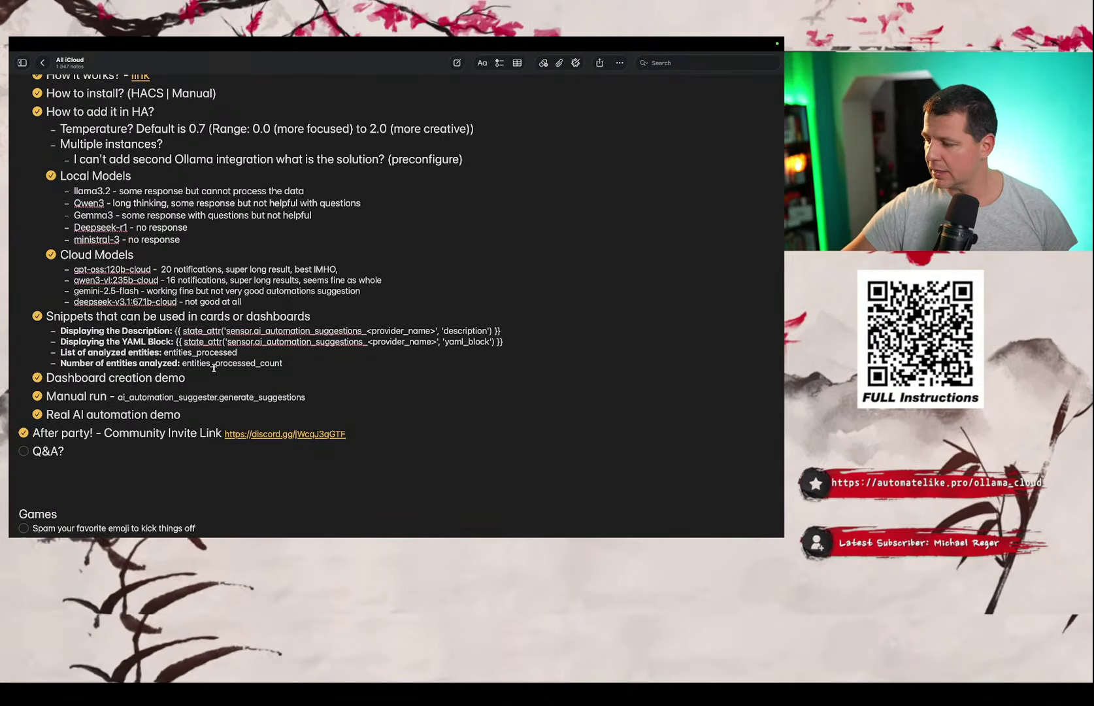
scroll(213, 368, down, 3)
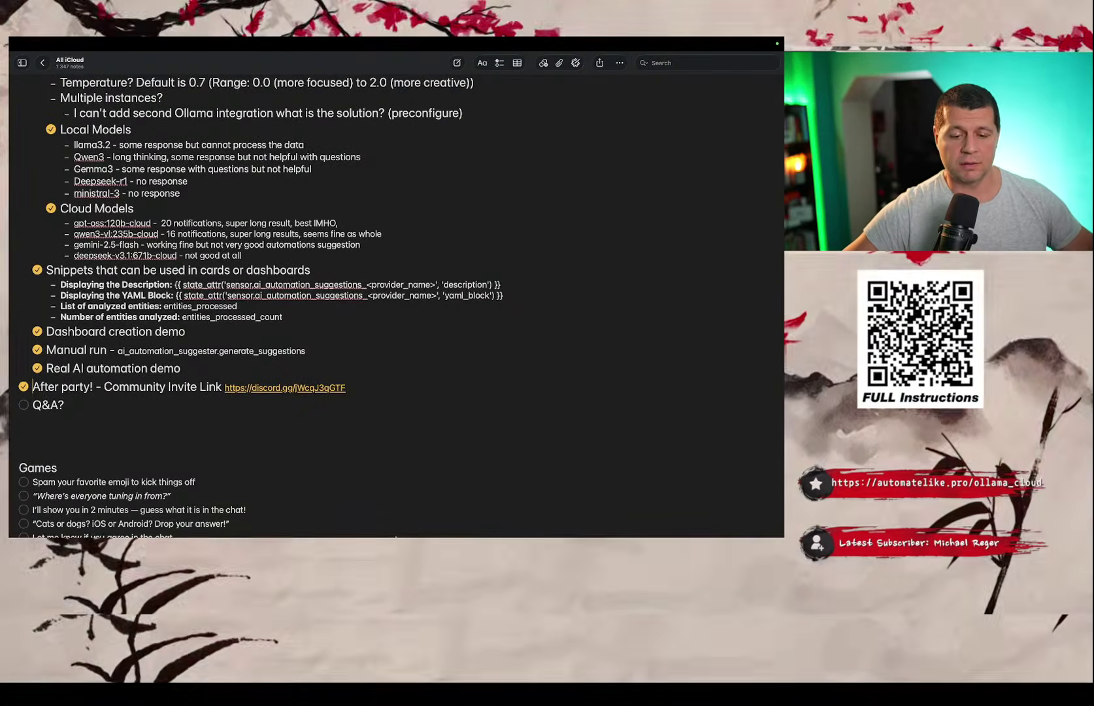
- Switch to Discord, decline switching to ZoomAudioDevice, and browse the server's channels to the Meet Up voice channel
key(ctrl+Left)
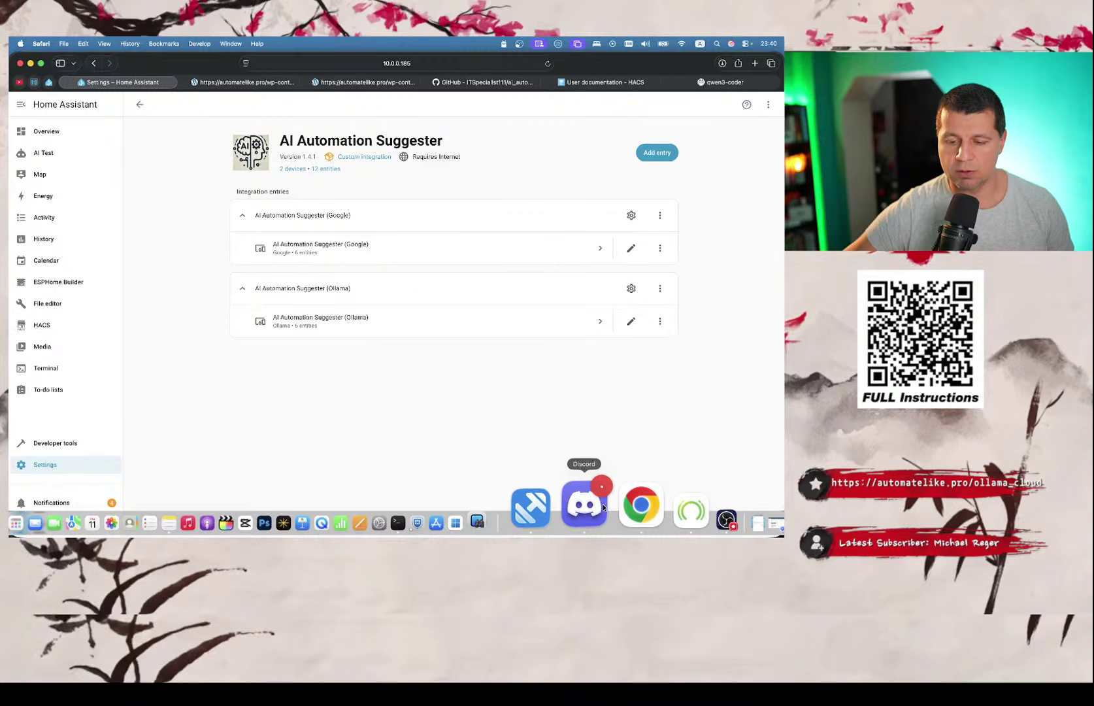
click(601, 509)
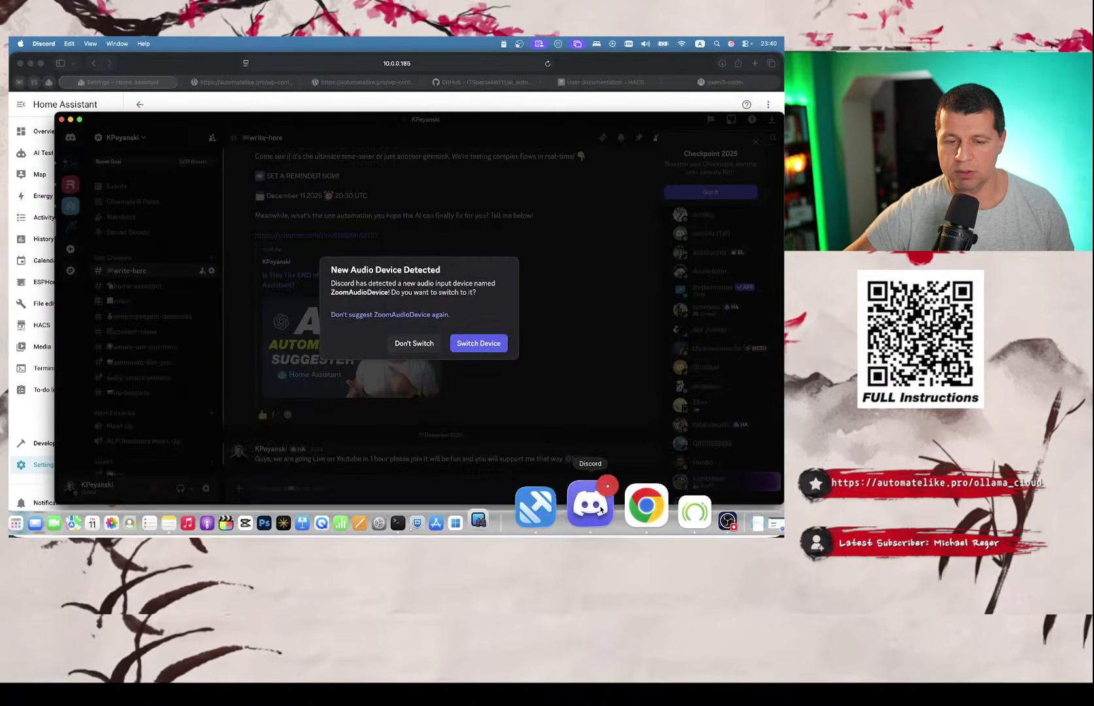
click(418, 344)
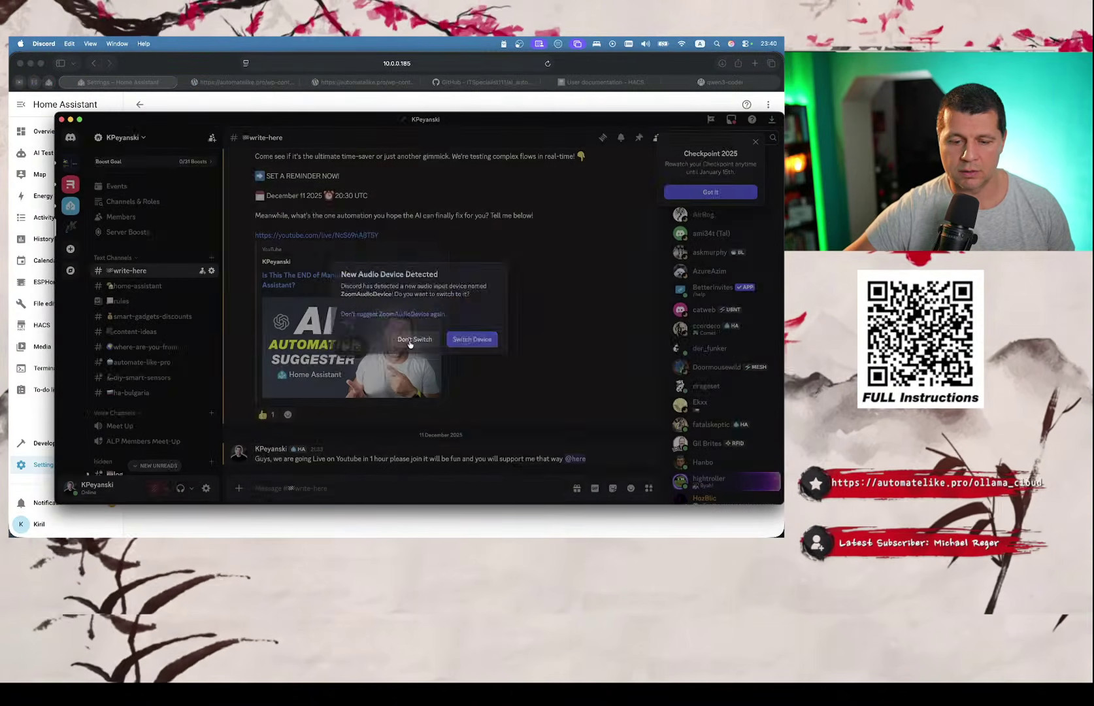
scroll(120, 406, down, 3)
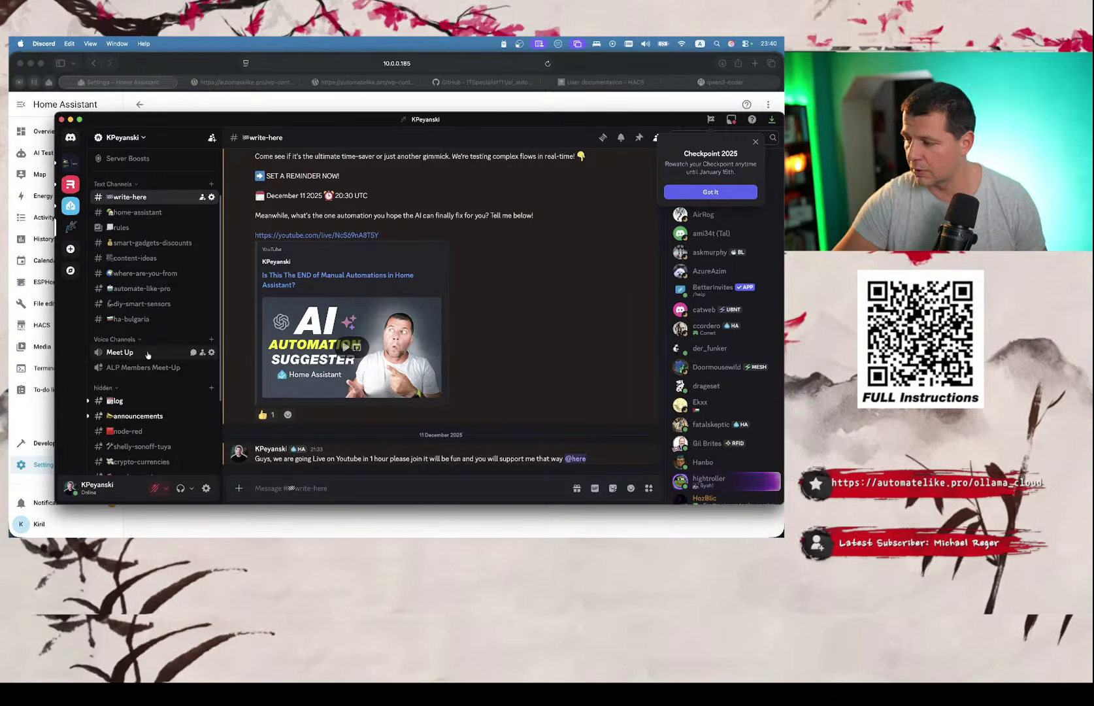
- Switch back to the agenda in Notes to view the remaining Q&A item
key(ctrl+Right)
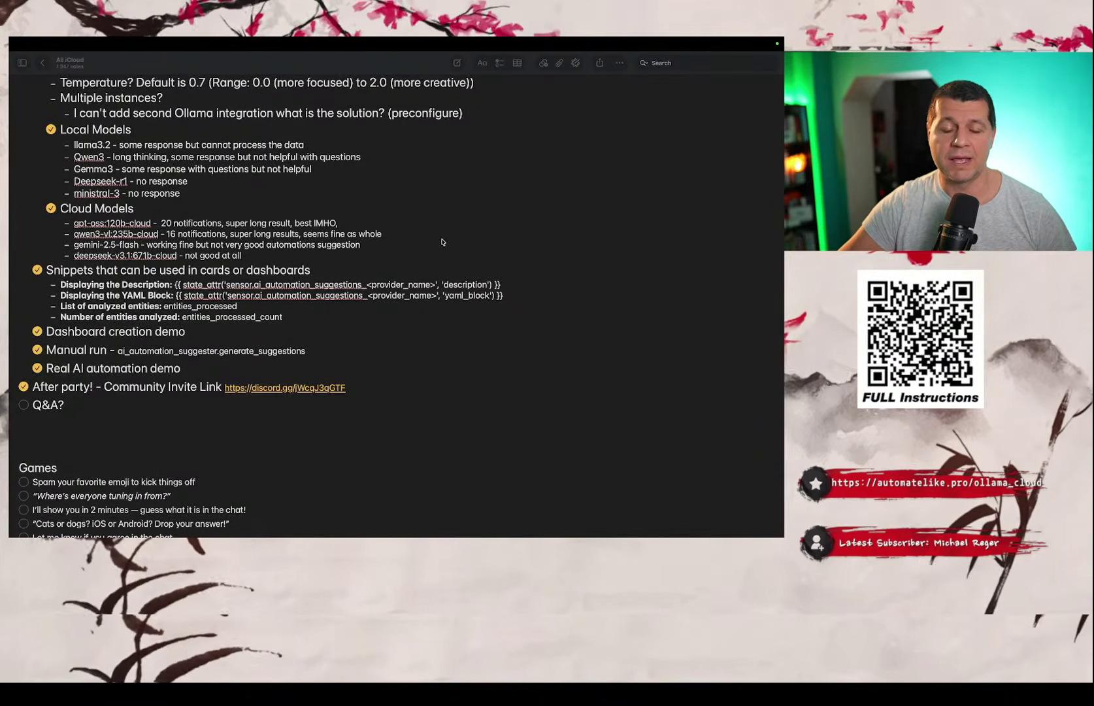
click(487, 41)
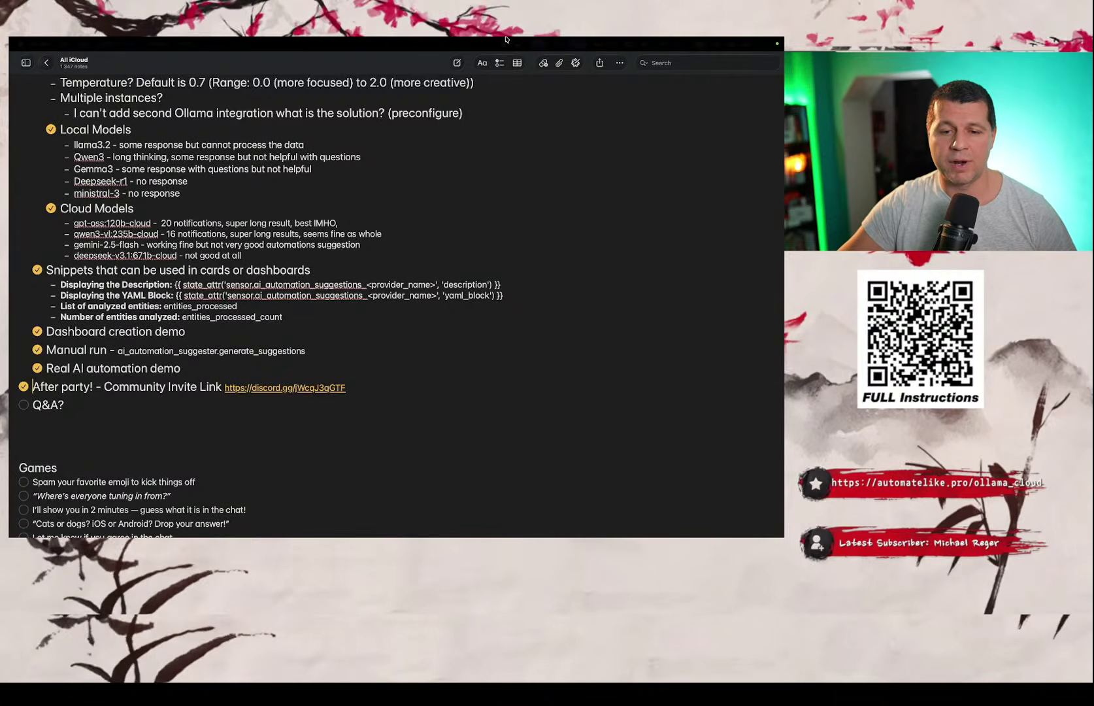
mouse_move(514, 43)
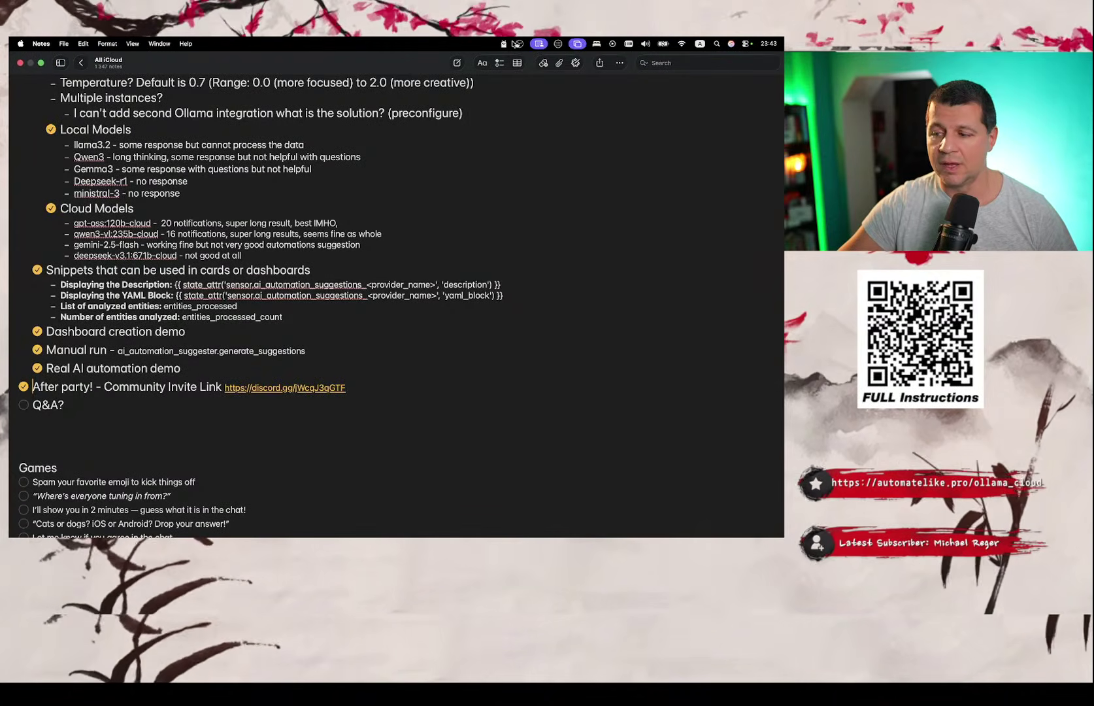